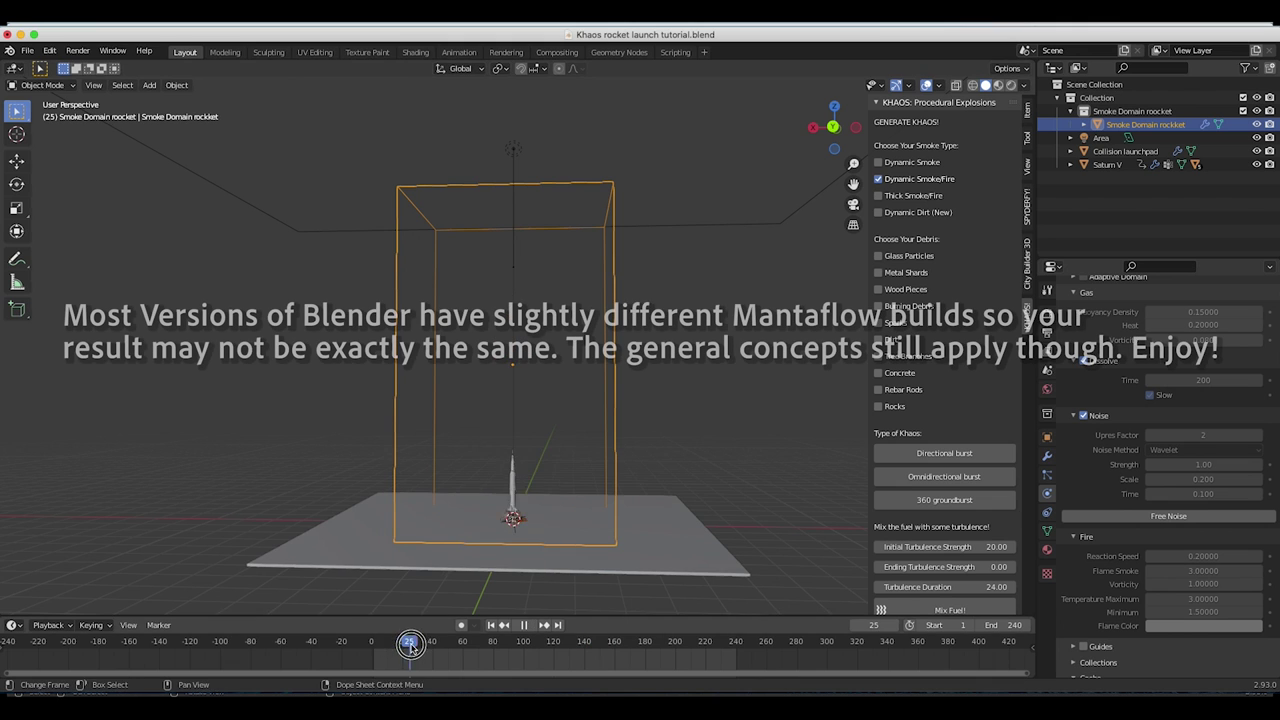
Step: Turn off the Dynamic Smoke/Fire smoke type in the rocket launch scene
scroll(515, 515, "up", 3)
middle_click_drag(520, 530, 466, 558)
left_click(880, 180)
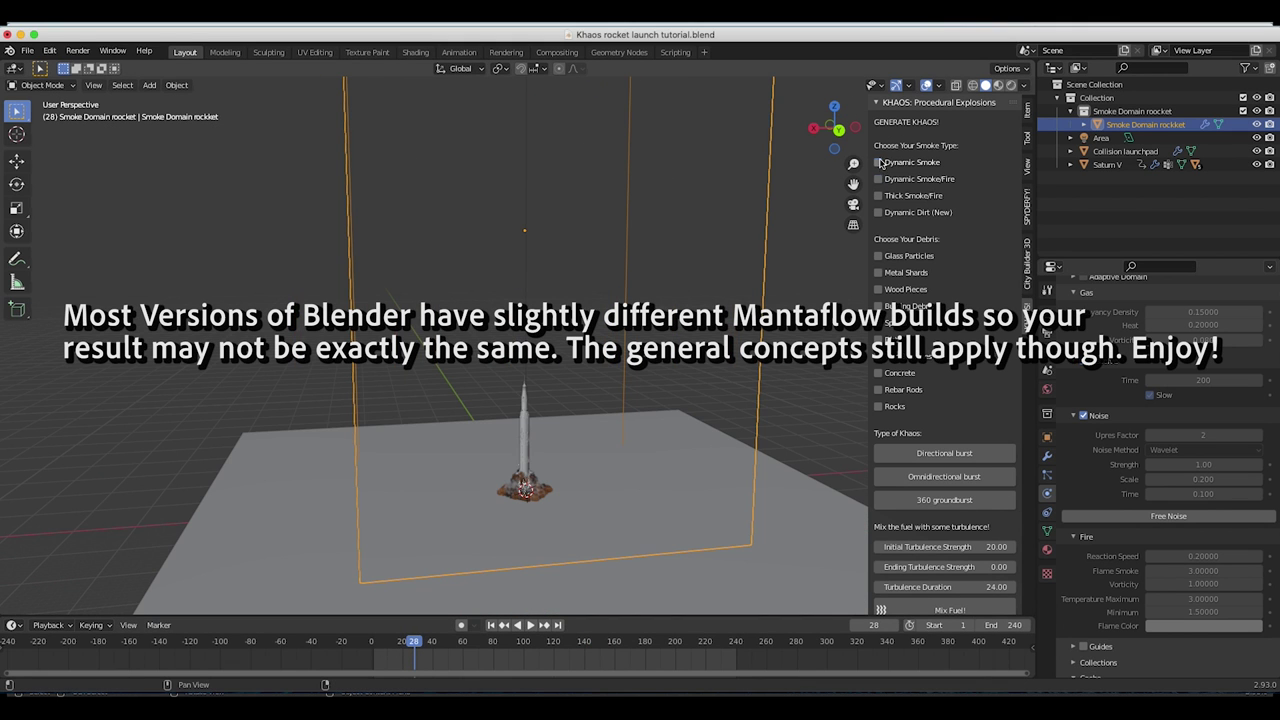
scroll(880, 200, "down", 5)
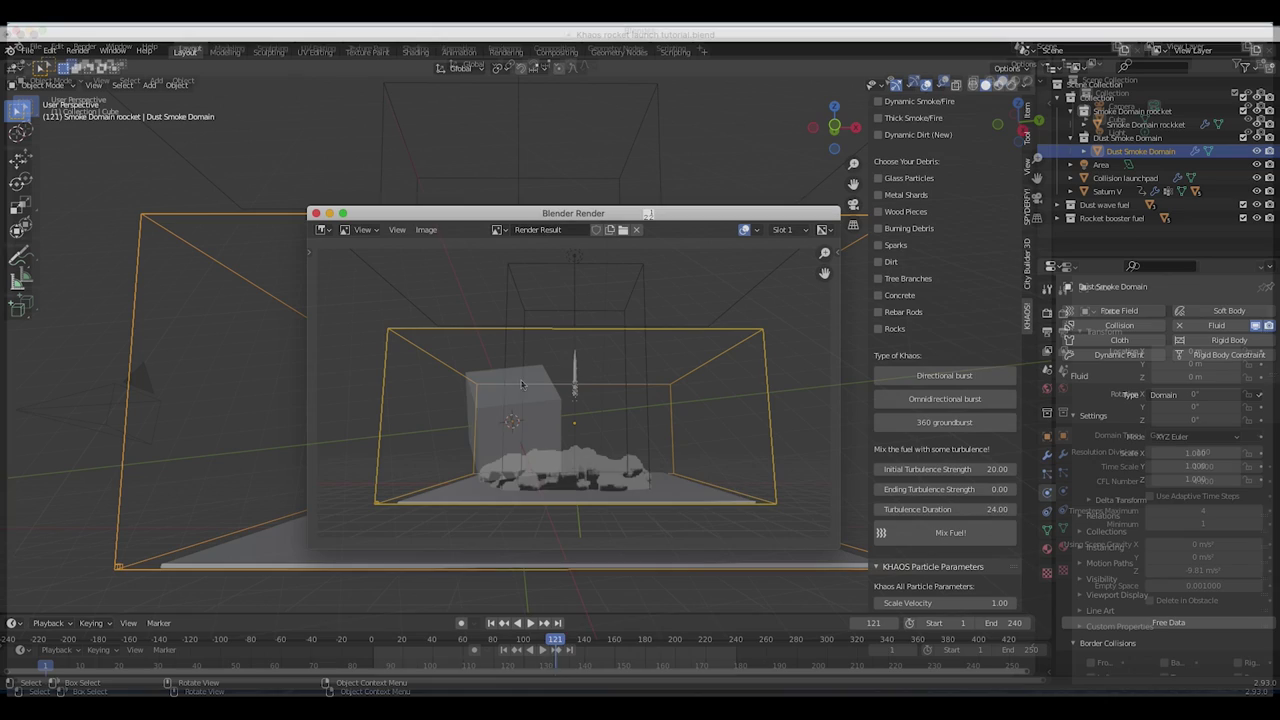
Step: Delete the default camera, cube and light from the new scene
middle_click_drag(766, 443, 498, 436)
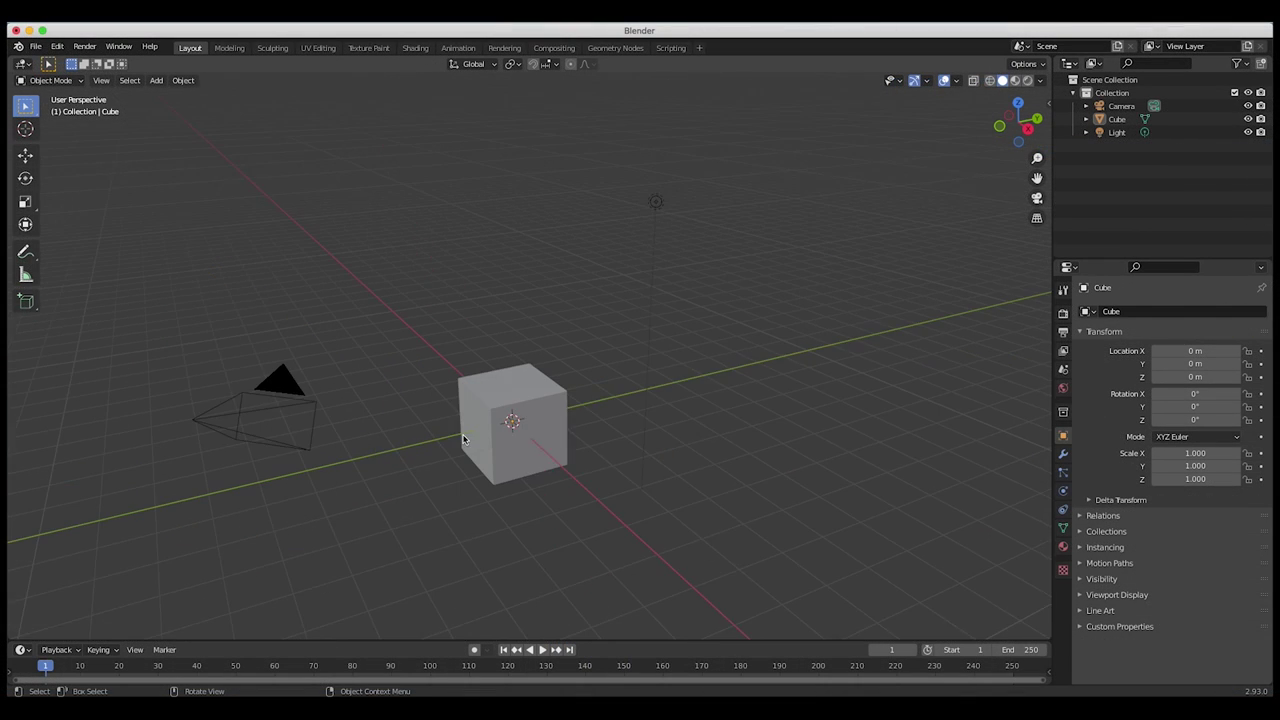
left_click_drag(810, 101, 115, 494)
key("x")
left_click(171, 531)
Step: Open uploads_files_891706_saturn_V_final.blend from the Downloads folder for appending
middle_click_drag(575, 308, 645, 300)
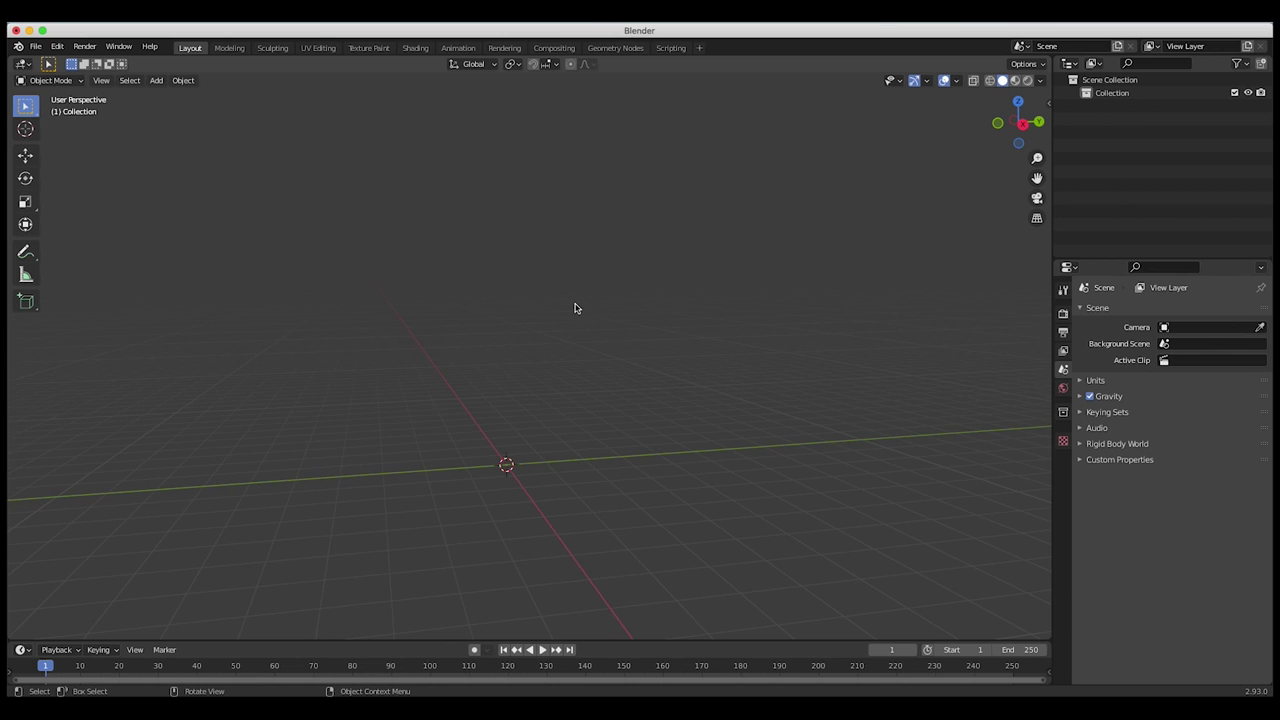
middle_click_drag(450, 344, 481, 370, "shift")
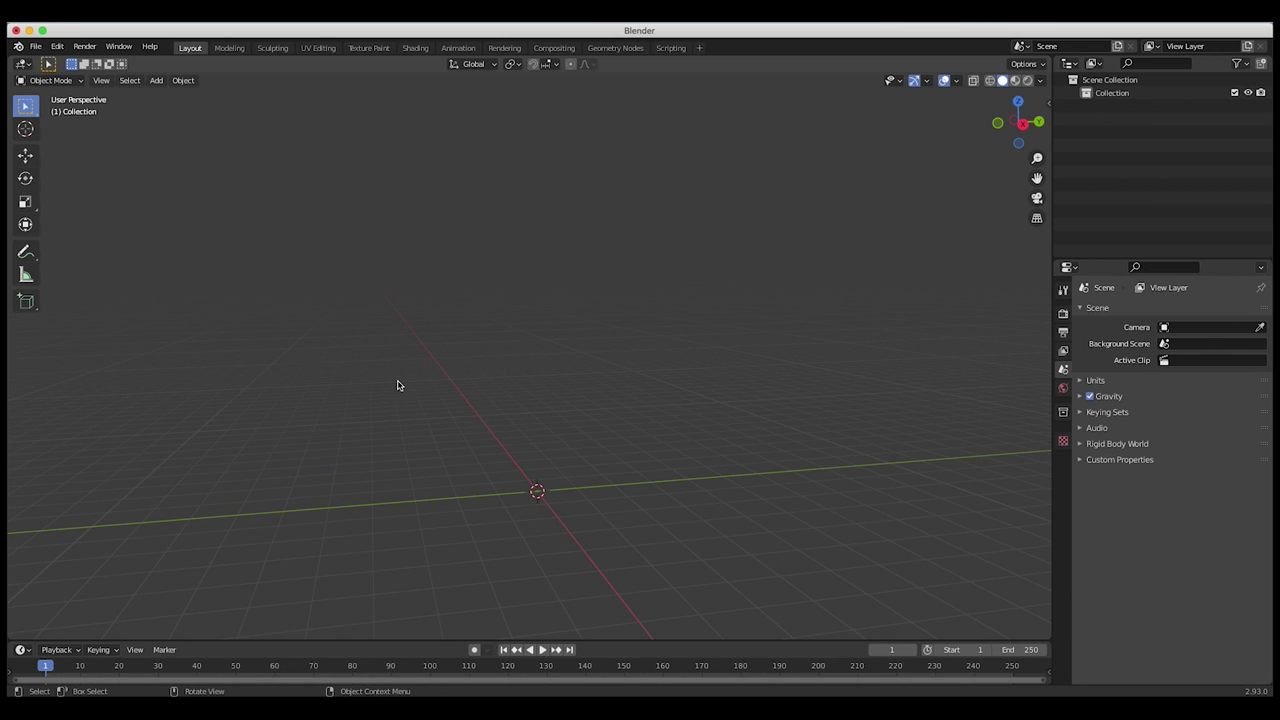
left_click(35, 47)
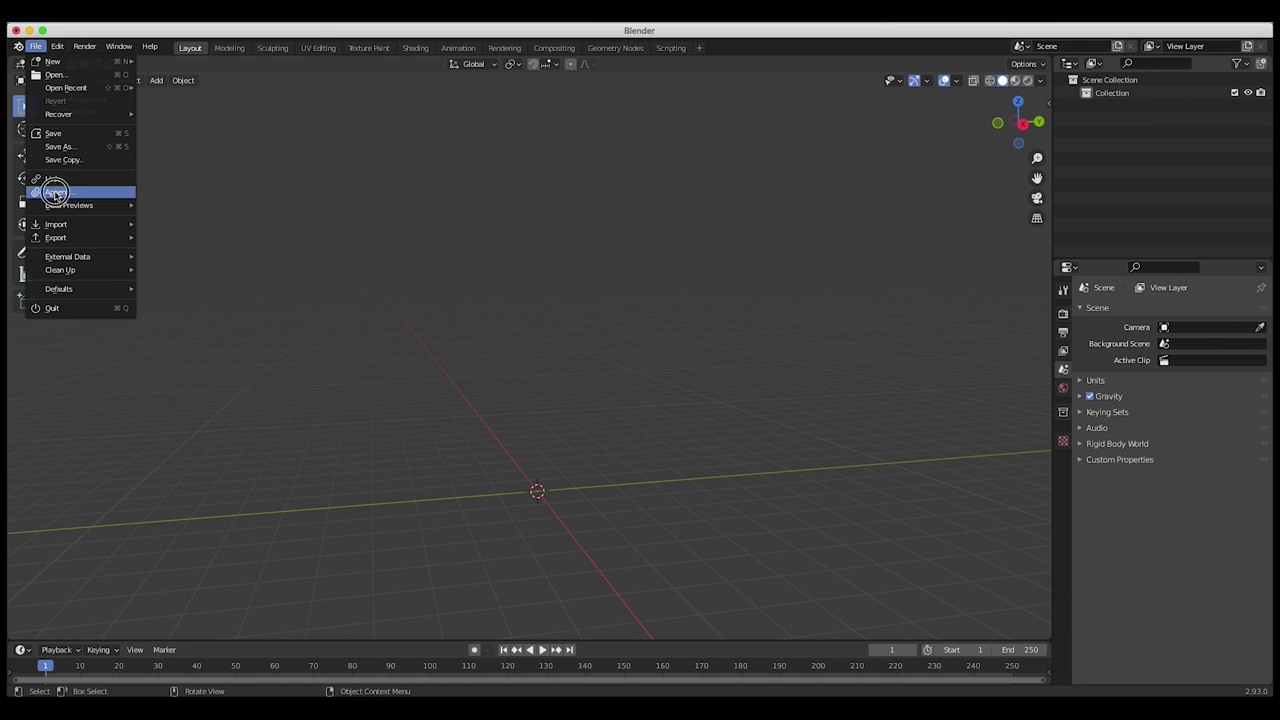
left_click(80, 189)
left_click(346, 312)
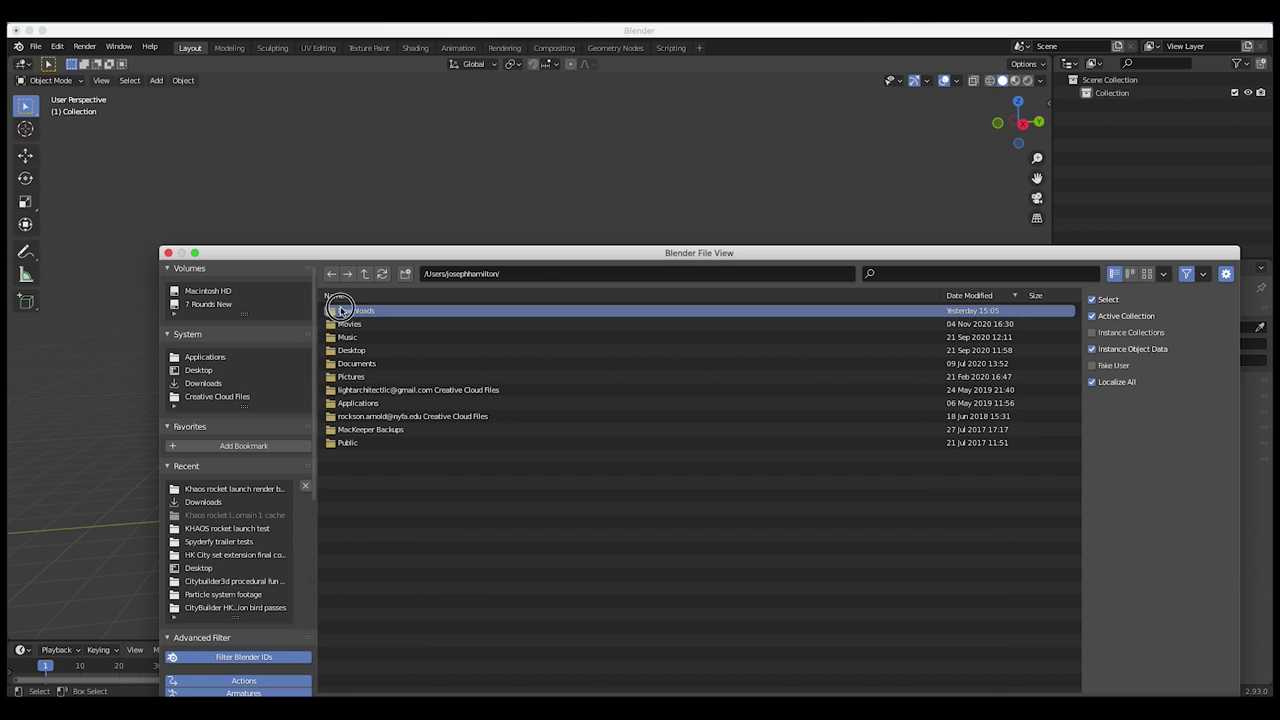
left_click(340, 310)
left_click(360, 426)
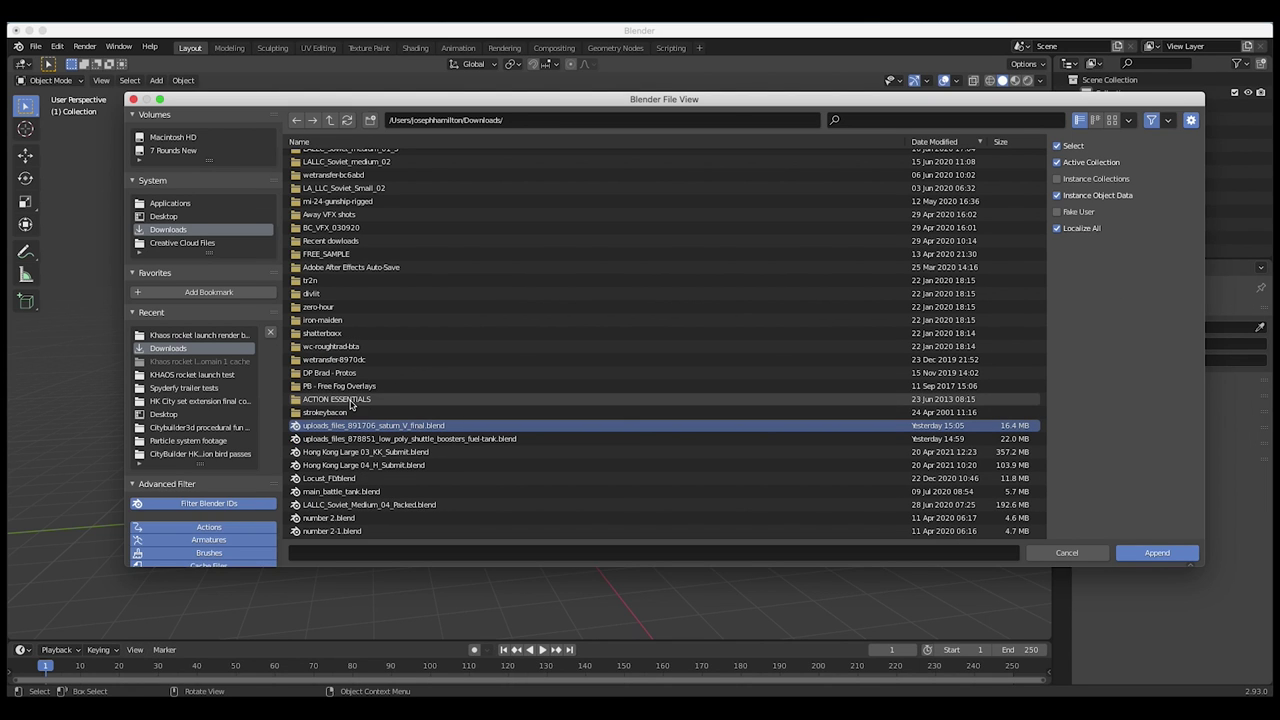
left_click(1155, 553)
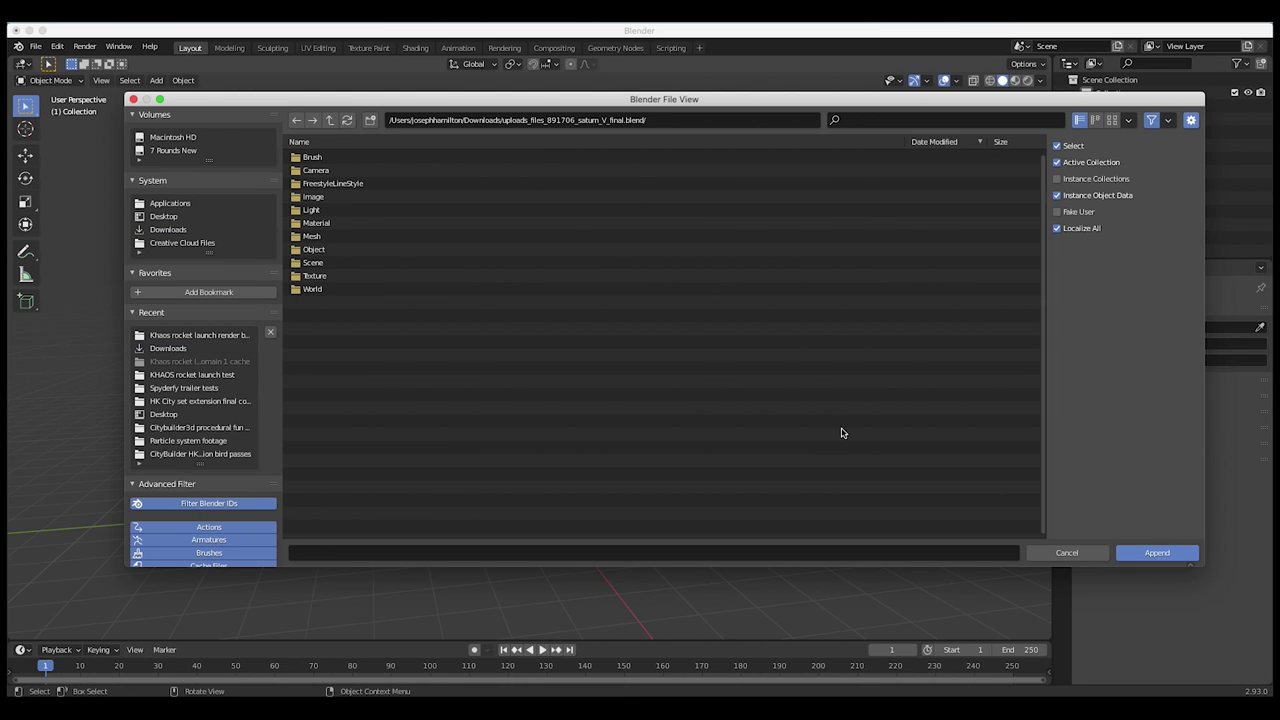
Step: Append the objects saturn_v, saturn_v_motori and saturn_v_rese_kao_jel from the file's Object folder
double_click(314, 249)
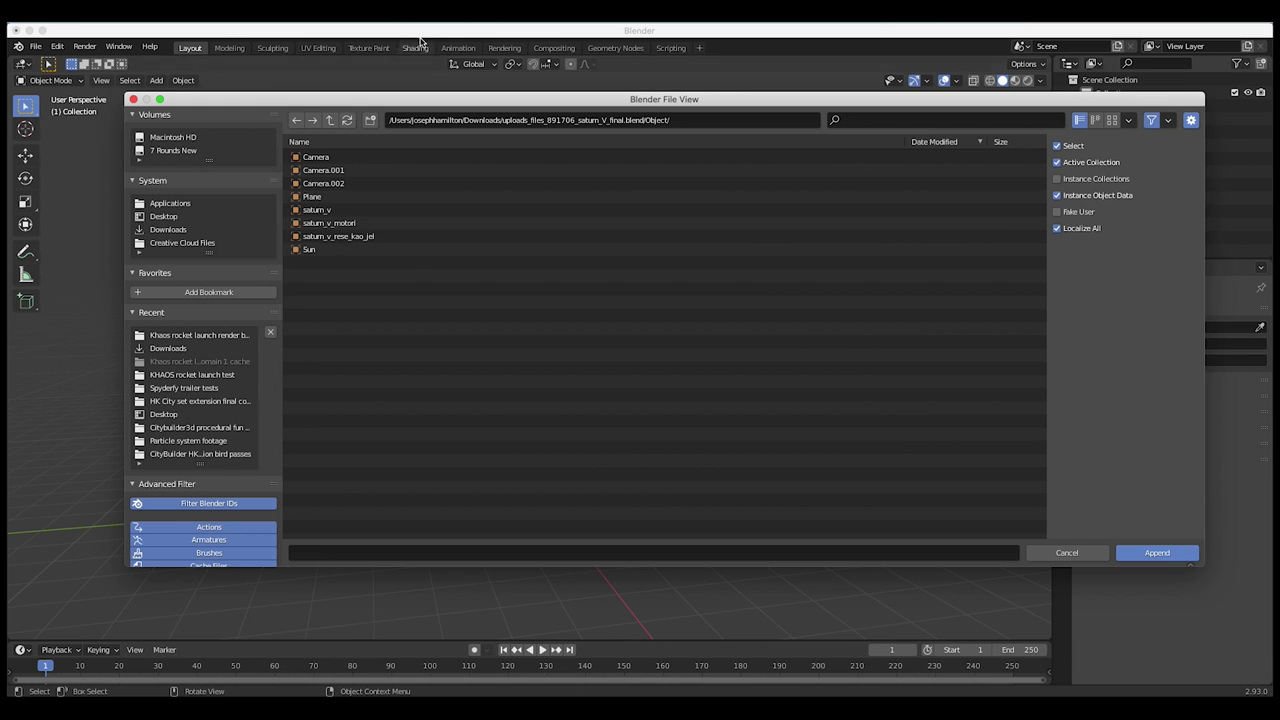
left_click(318, 209)
left_click(323, 242, "shift")
left_click(1157, 553)
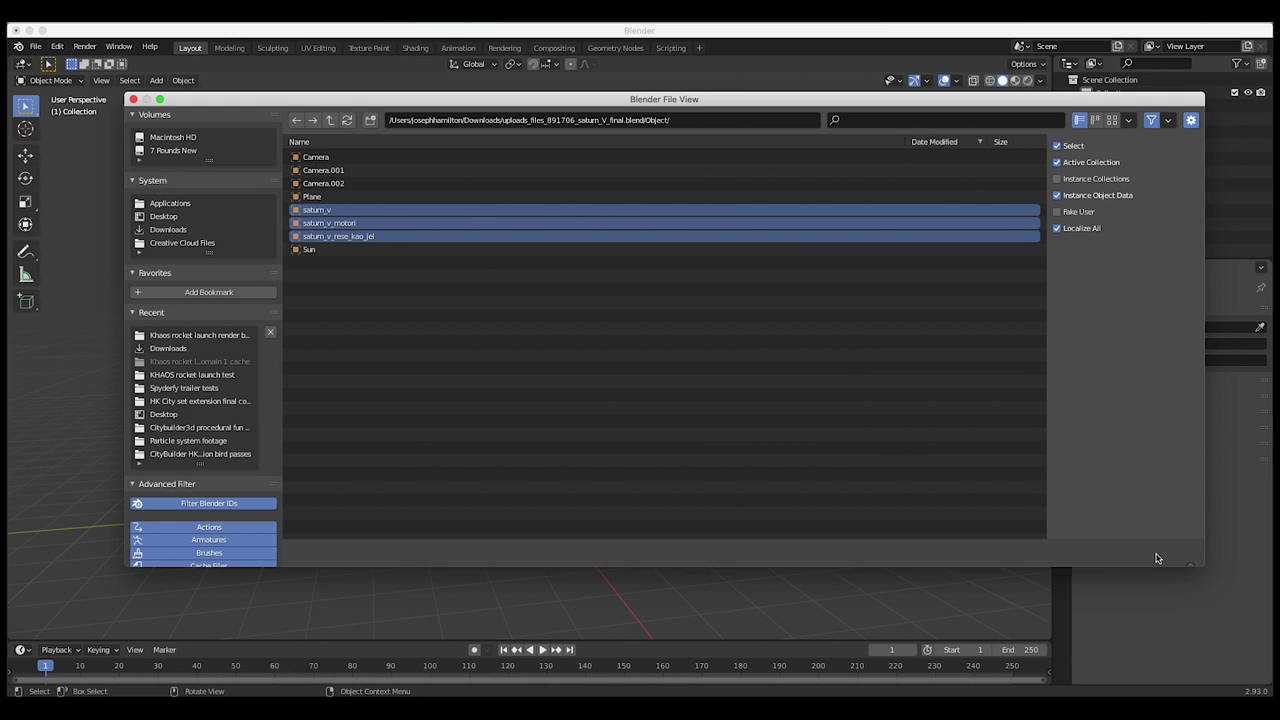
Step: Examine the appended rocket model from several sides
scroll(615, 442, "down", 3)
left_click(615, 442)
scroll(616, 442, "up", 3, "shift")
scroll(616, 442, "down", 3)
scroll(616, 442, "left", 5)
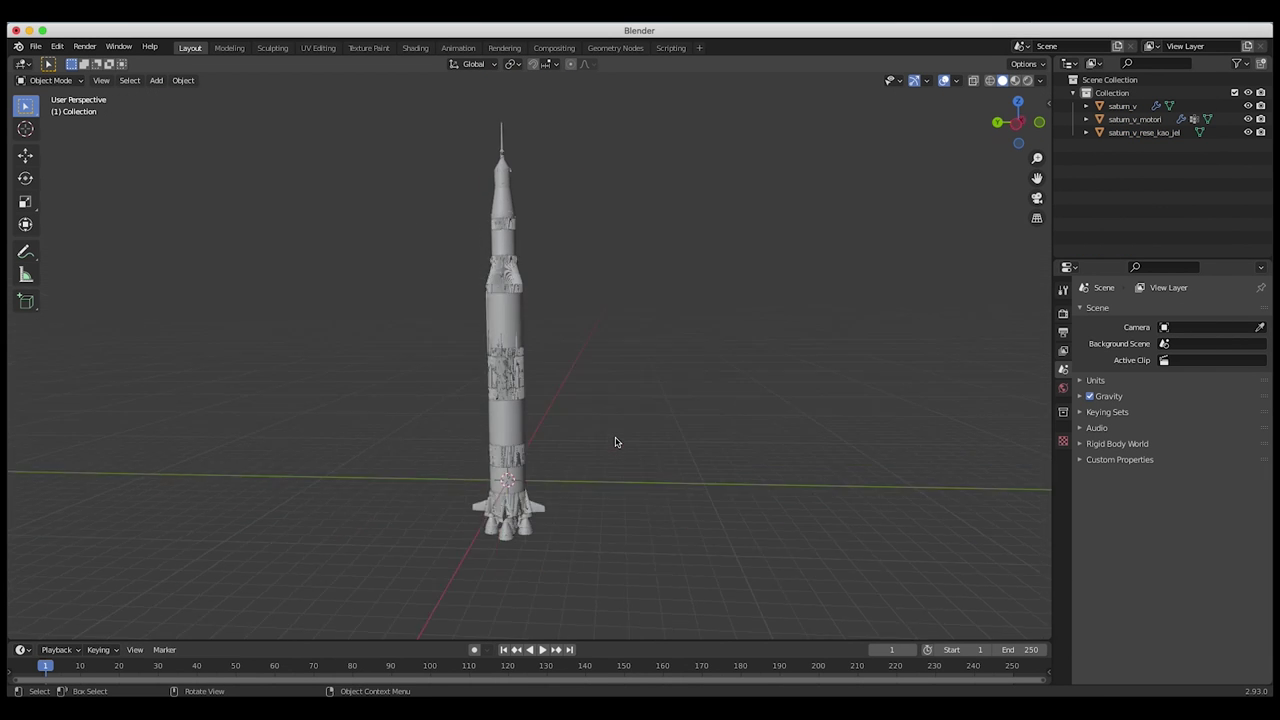
scroll(616, 442, "up", 3)
scroll(389, 360, "up", 5)
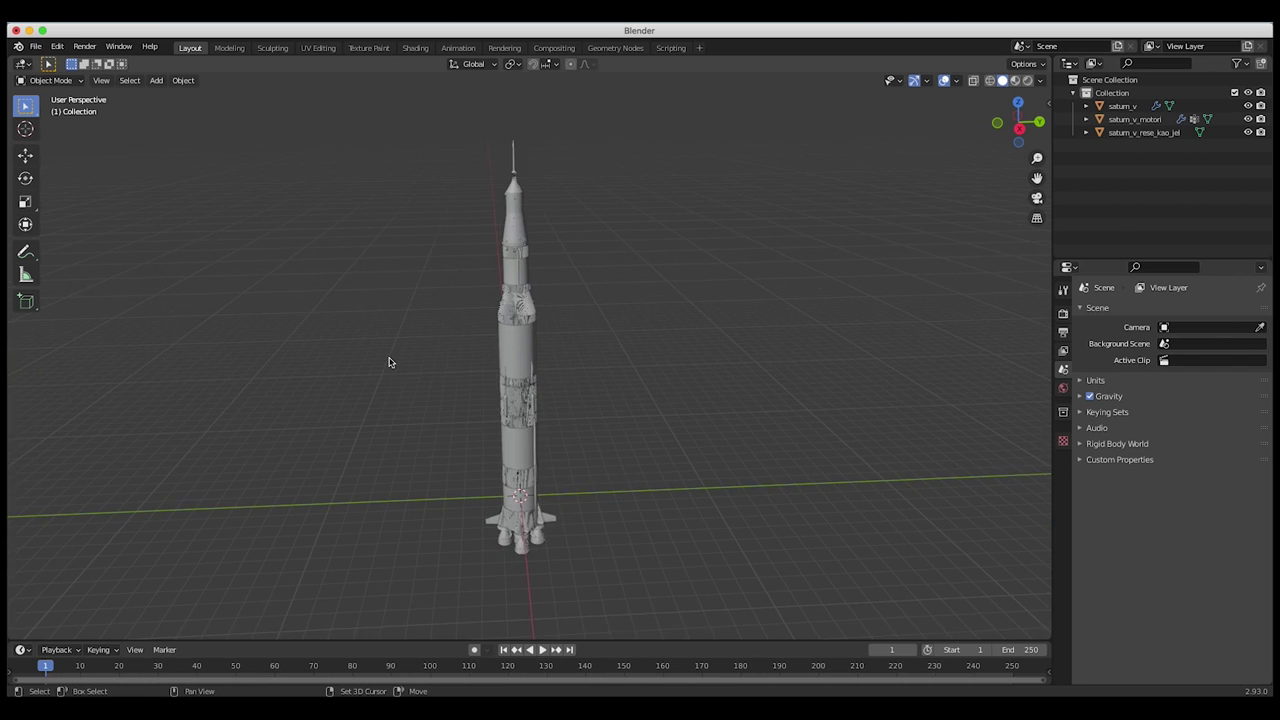
left_click(545, 197)
scroll(545, 197, "up", 3)
Step: Select the rocket's engines, body and ring sections in turn to check which parts make up the model
left_click(582, 568)
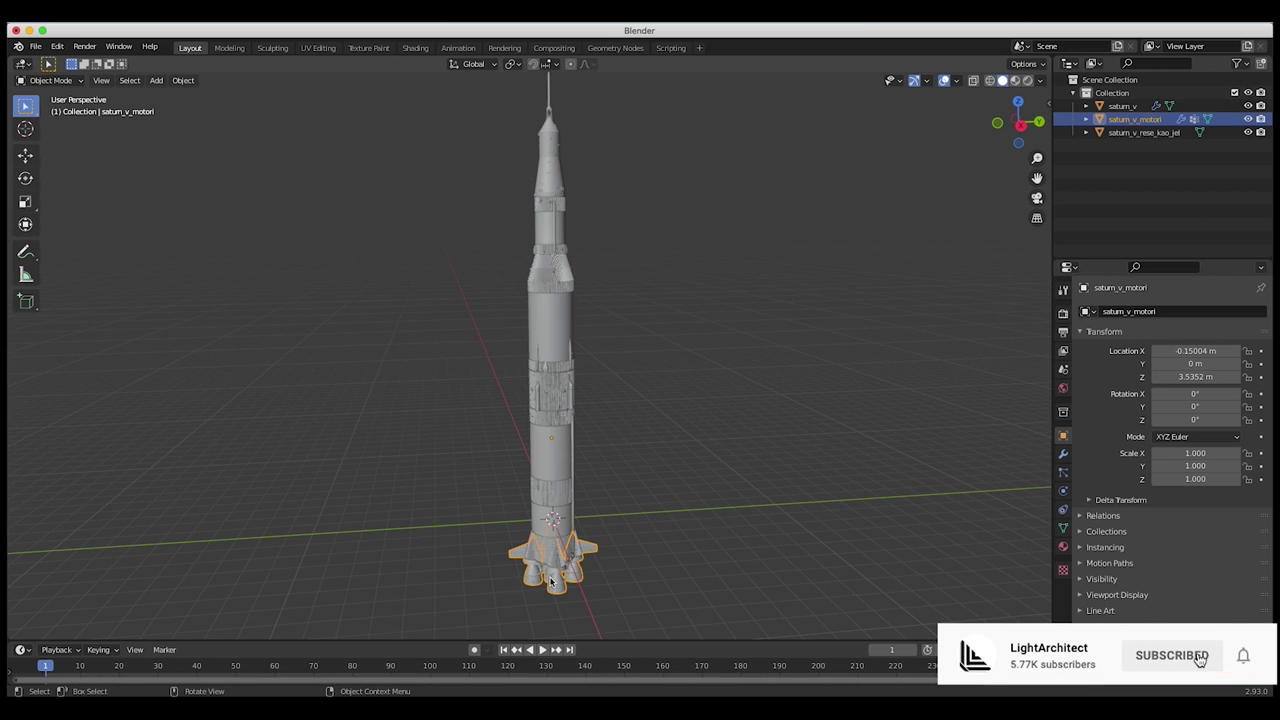
left_click(558, 430)
scroll(567, 519, "left", 3)
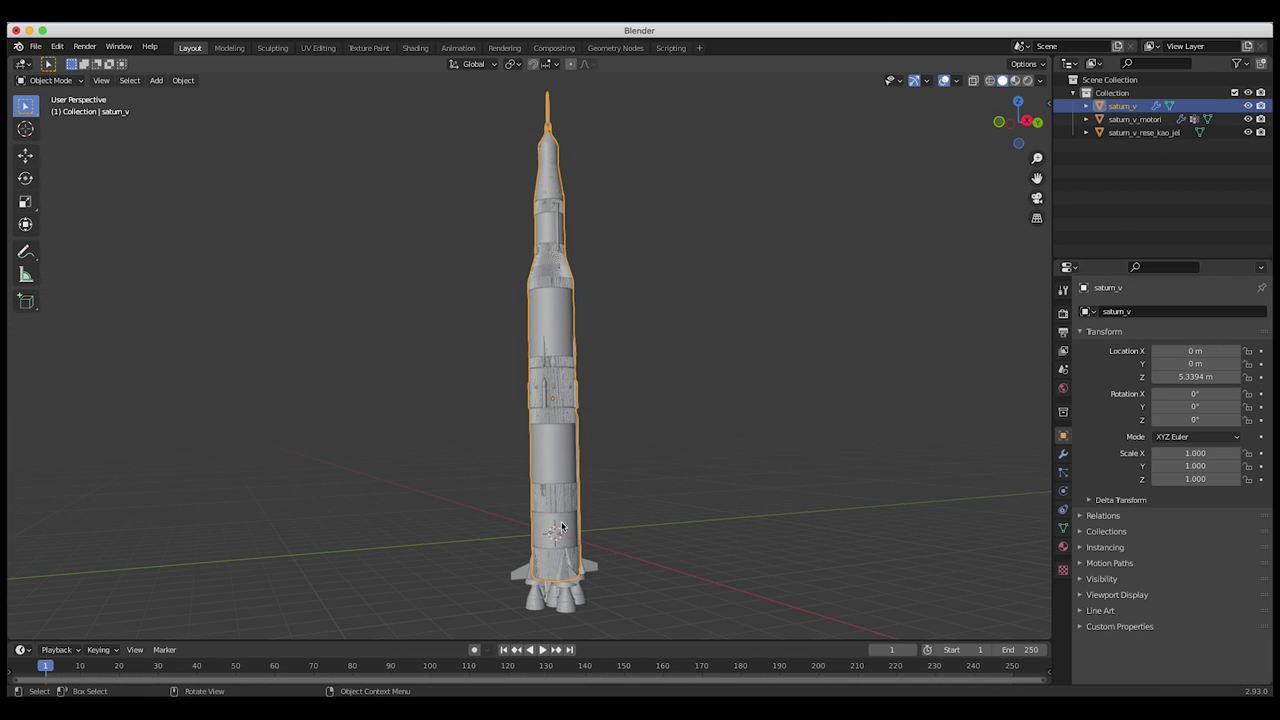
left_click(1132, 119)
left_click(1130, 132)
left_click(1130, 119)
left_click(1130, 132)
scroll(646, 317, "left", 5)
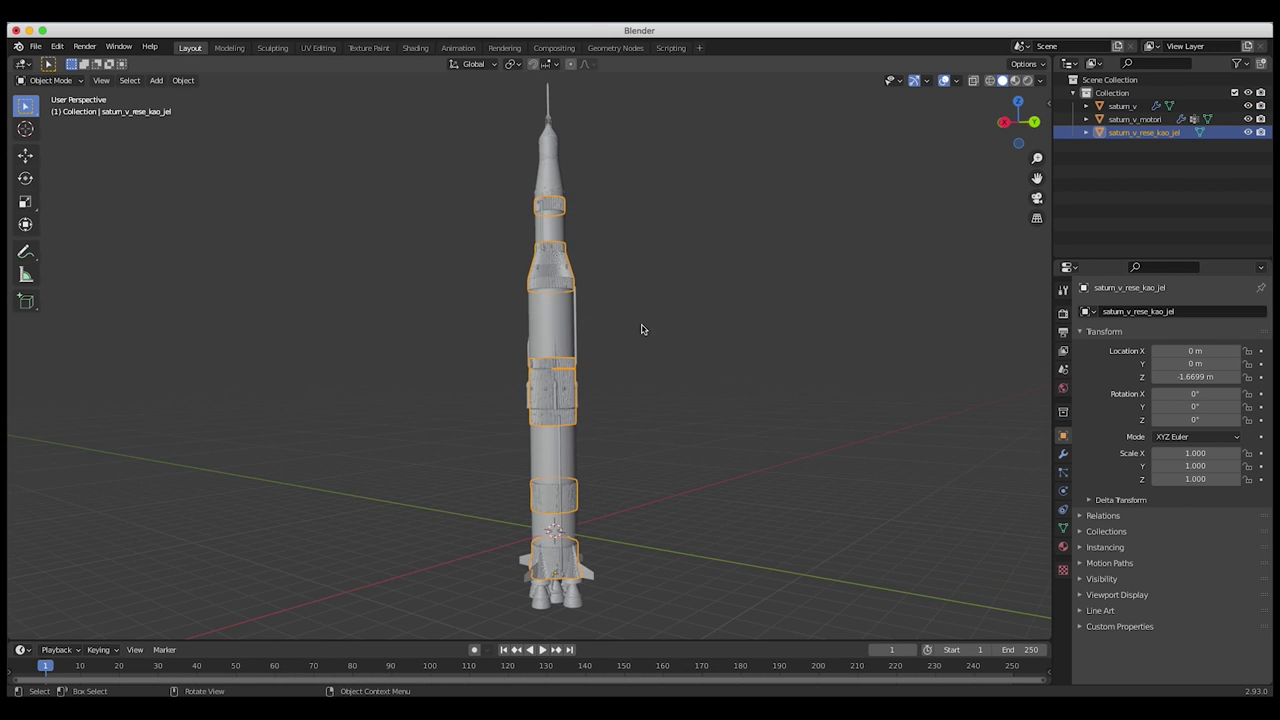
Step: In wireframe shading, join all three rocket parts into one object and rename it Saturn V
key("z")
left_click(477, 304)
left_click_drag(680, 77, 320, 612)
left_click(183, 80)
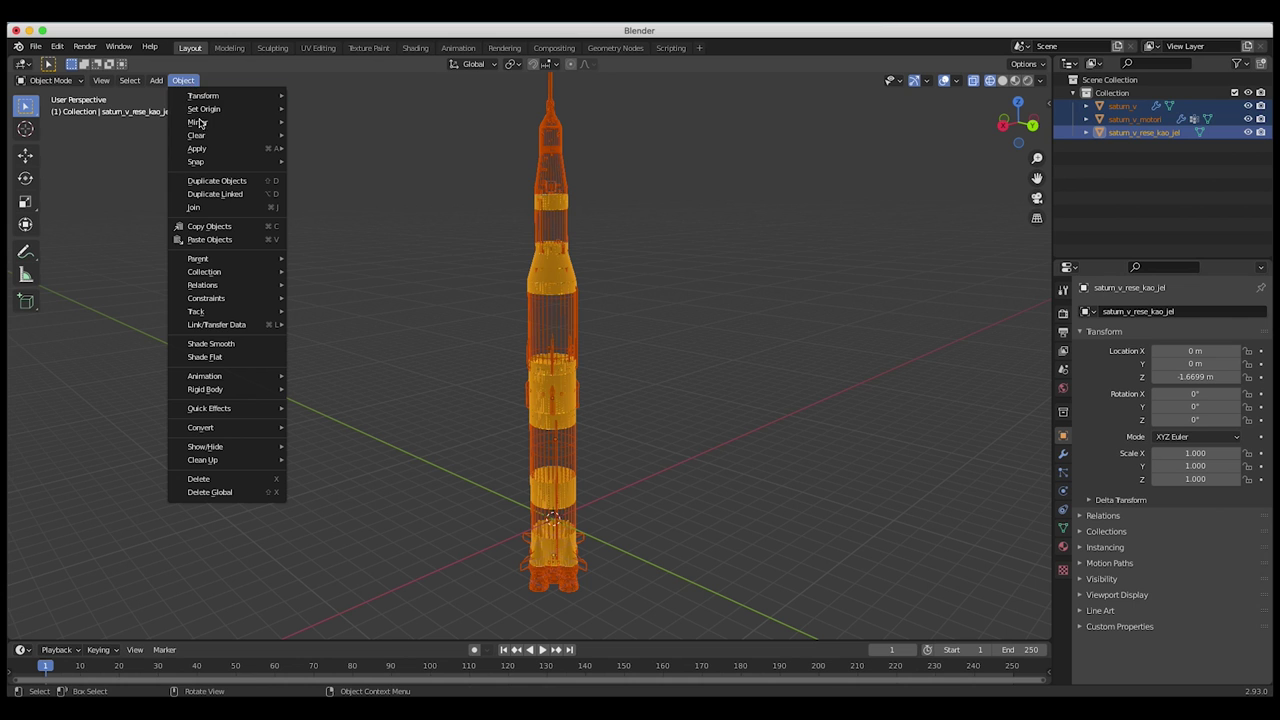
left_click(196, 207)
double_click(1143, 105)
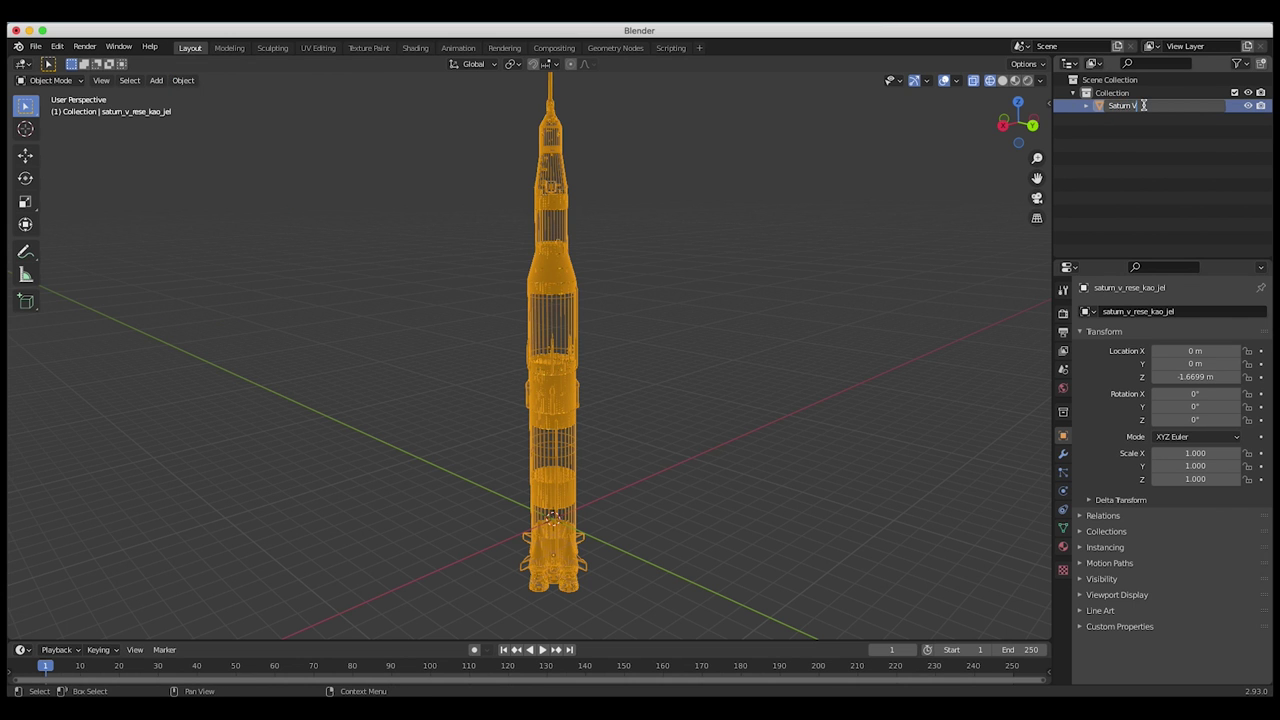
middle_click_drag(560, 245, 558, 248)
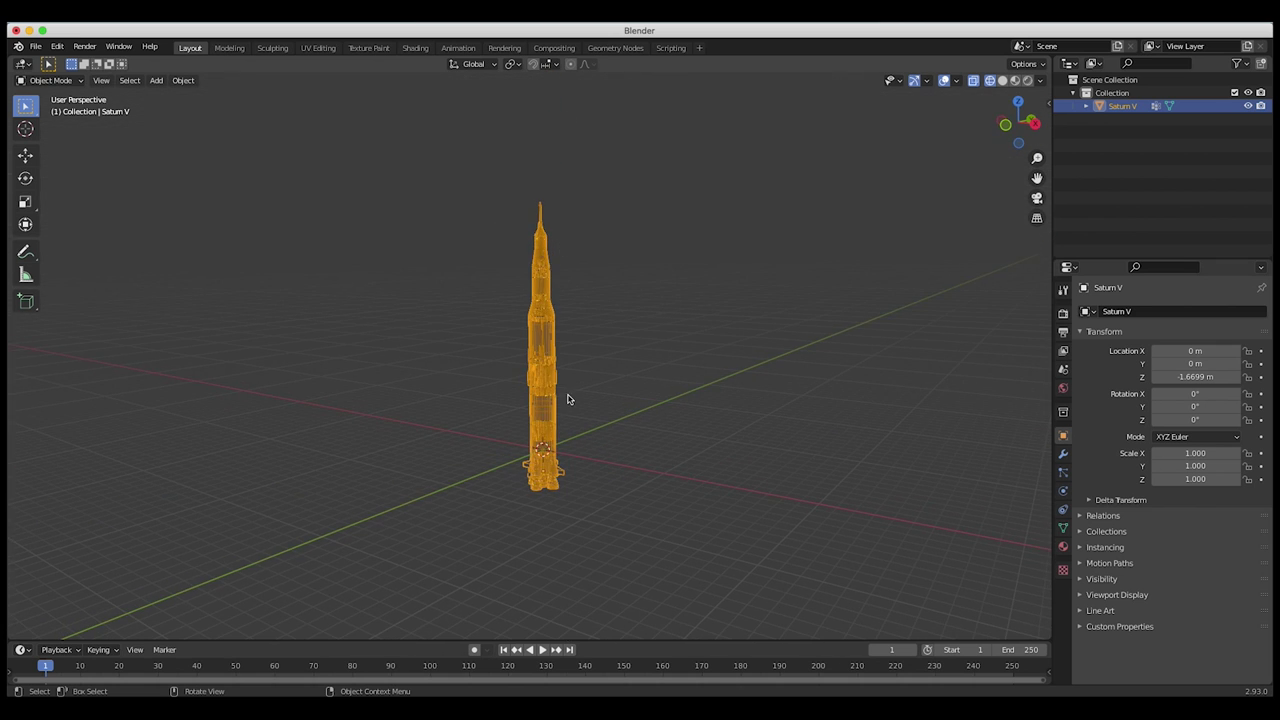
Step: Raise the Saturn V along the Z axis to a Z location of about 3.37 m and return to solid shading
middle_click_drag(567, 399, 569, 400)
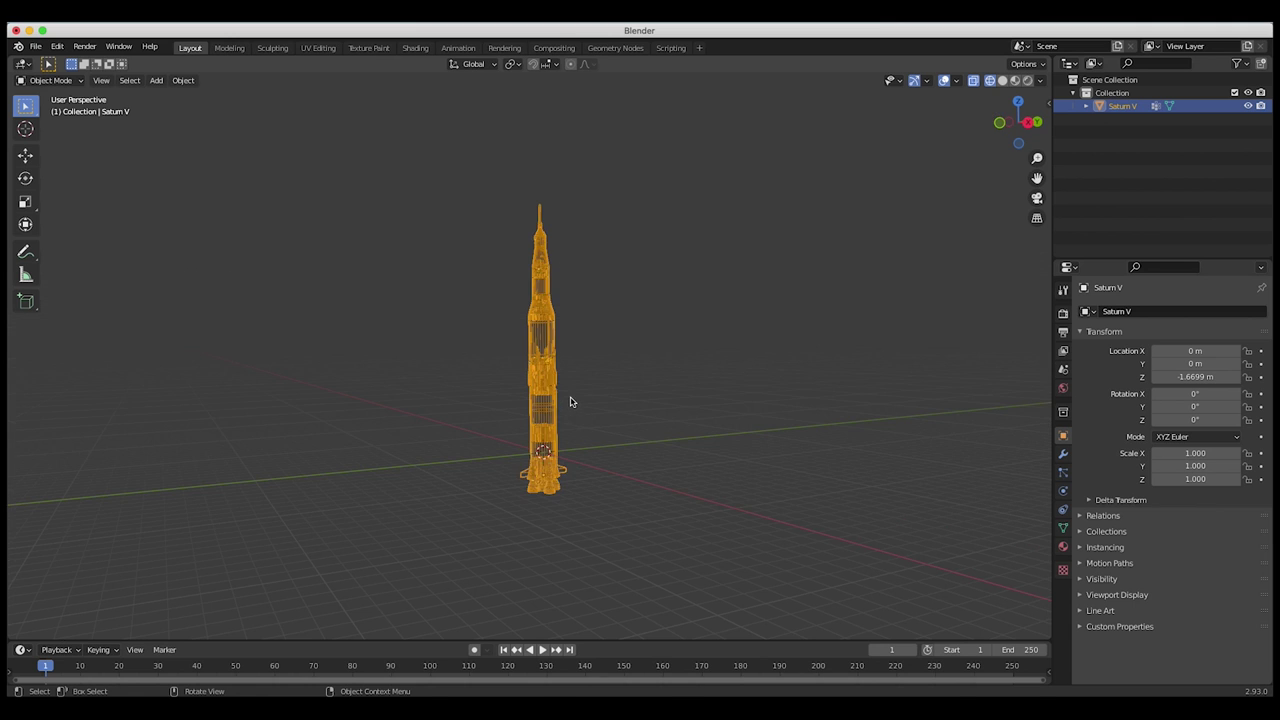
key("g")
key("z")
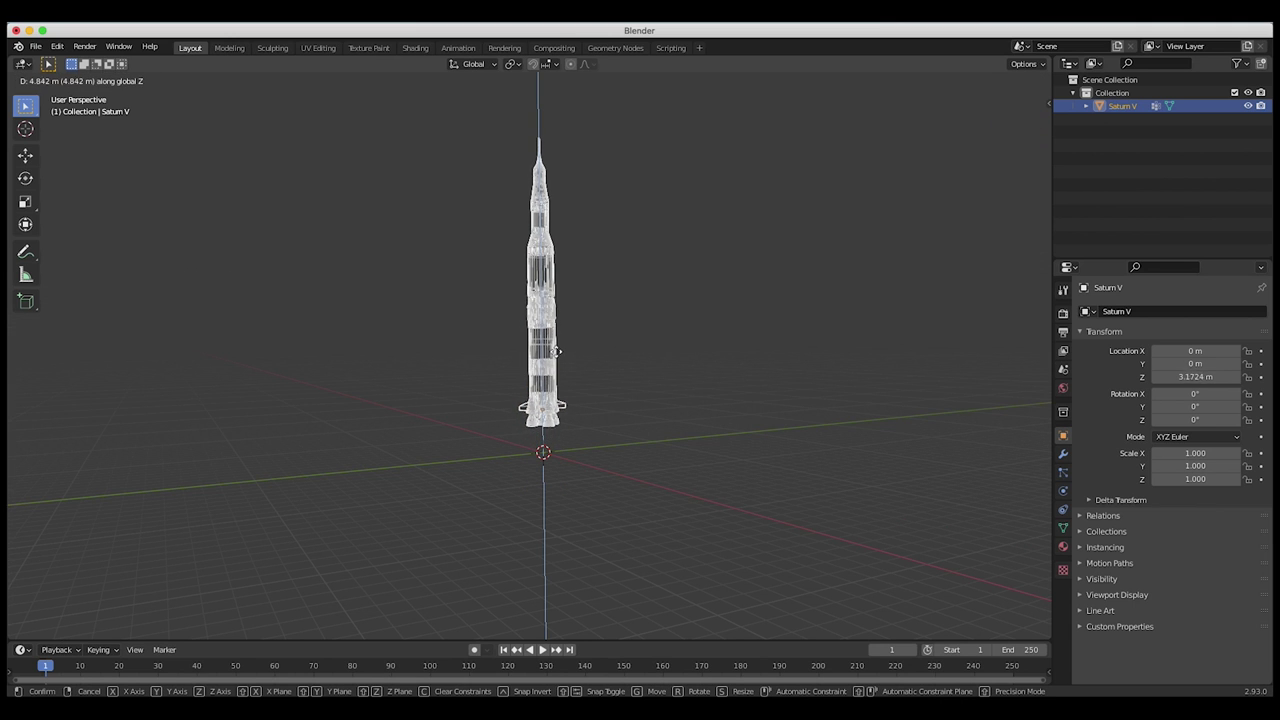
left_click(560, 347)
middle_click_drag(560, 347, 800, 376)
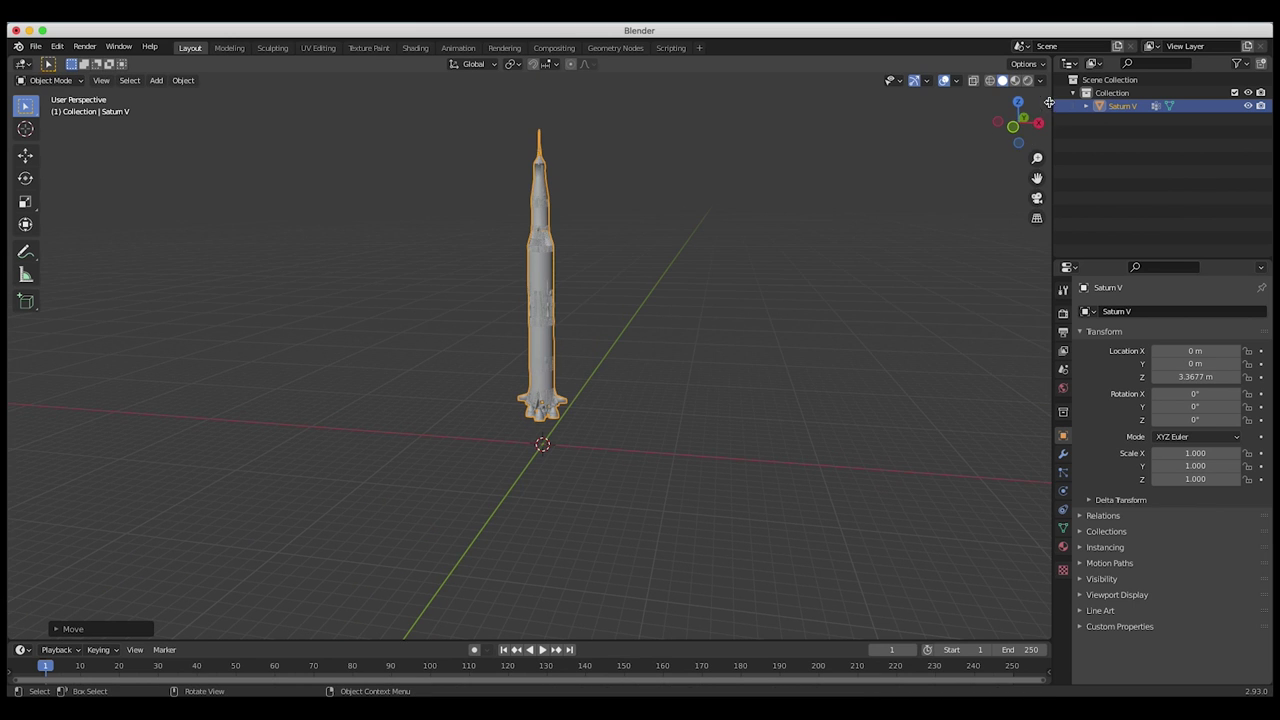
Step: Add a collision cube at the scene origin using the KHAOS extras
left_click(1049, 102)
left_click(1045, 300)
scroll(967, 375, "down", 6)
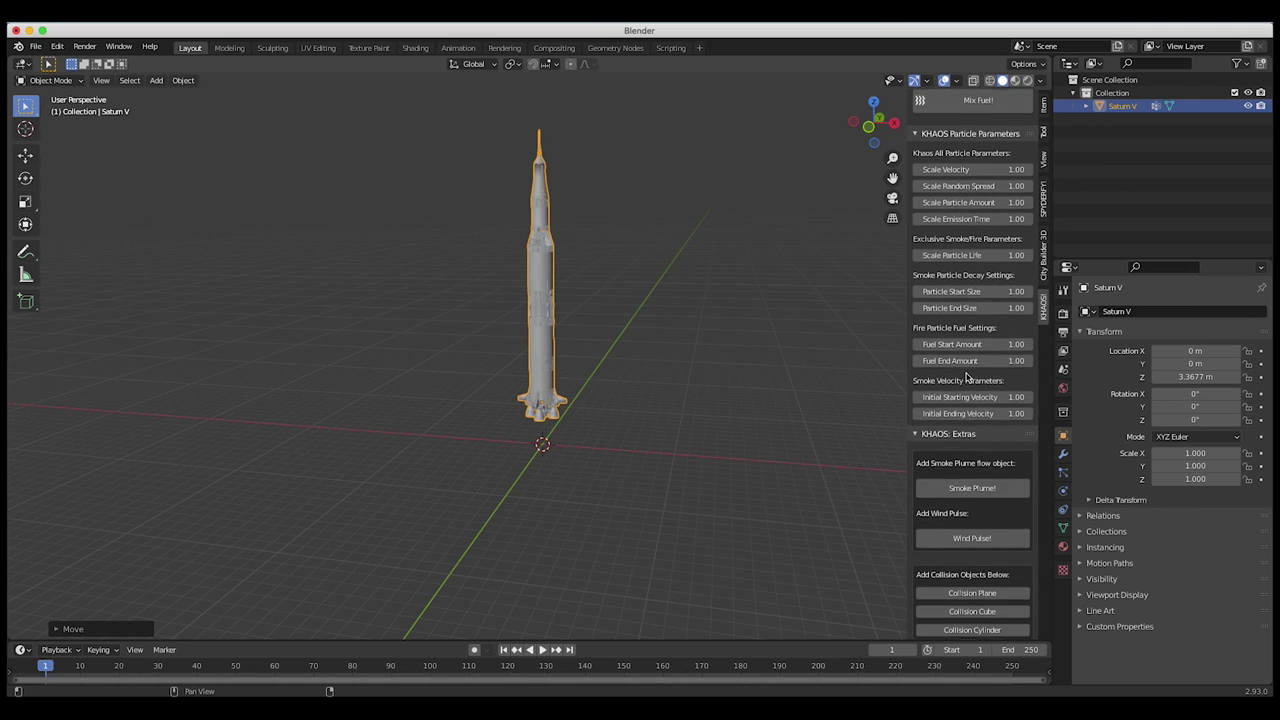
left_click_drag(908, 472, 887, 472)
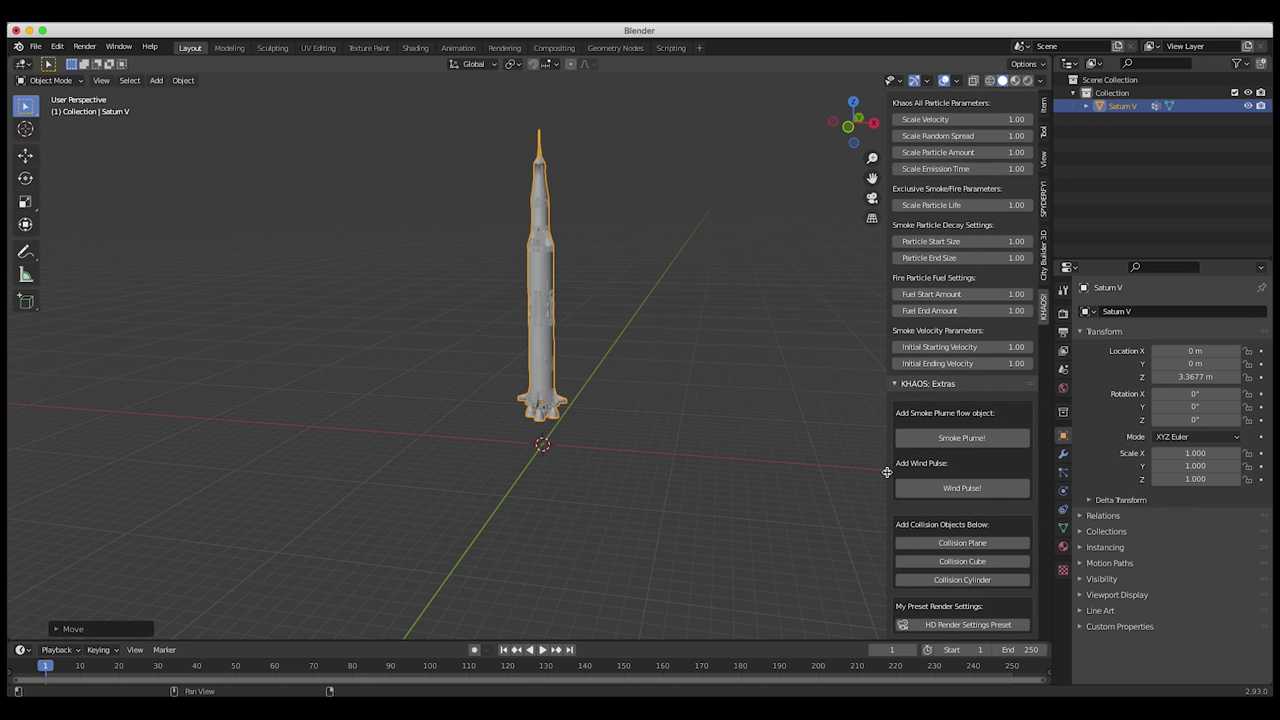
left_click(962, 562)
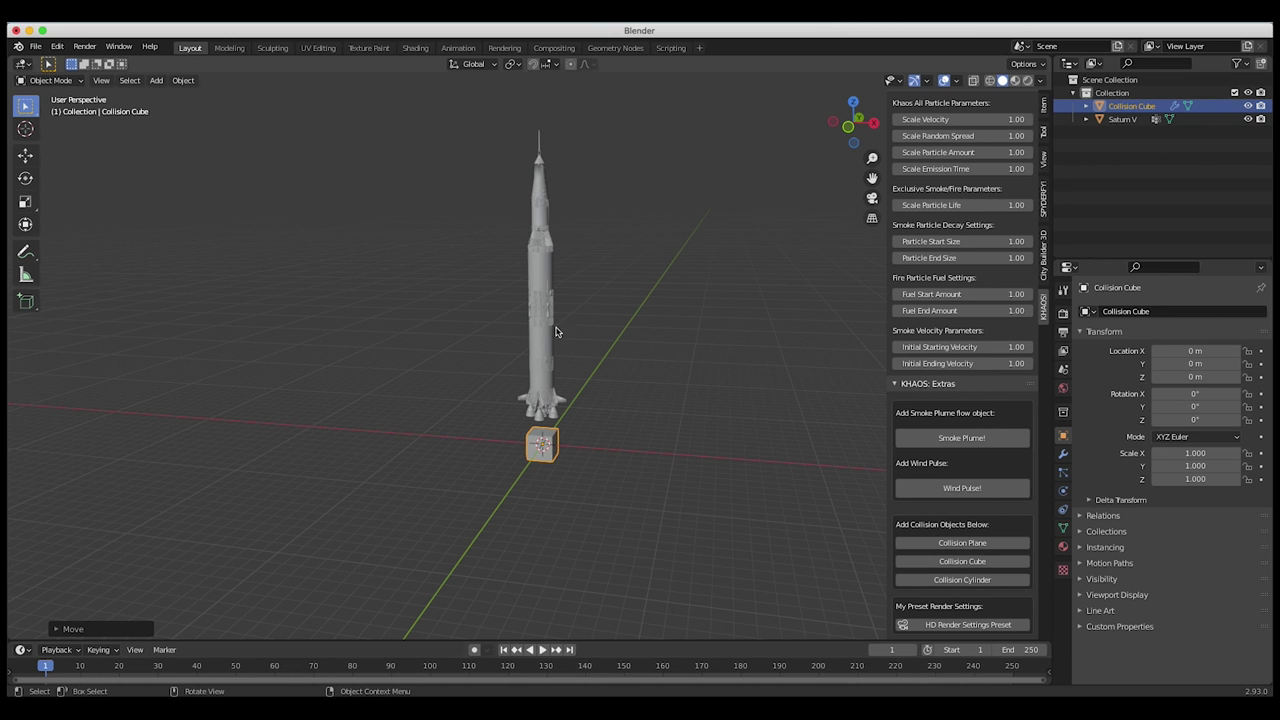
Step: Examine the collision cube's physics settings, collapsing the Collision section to review its Fluid effector settings
scroll(560, 487, "up", 3)
scroll(560, 487, "right", 5)
scroll(560, 487, "left", 3)
scroll(560, 487, "right", 3)
scroll(560, 487, "right", 3)
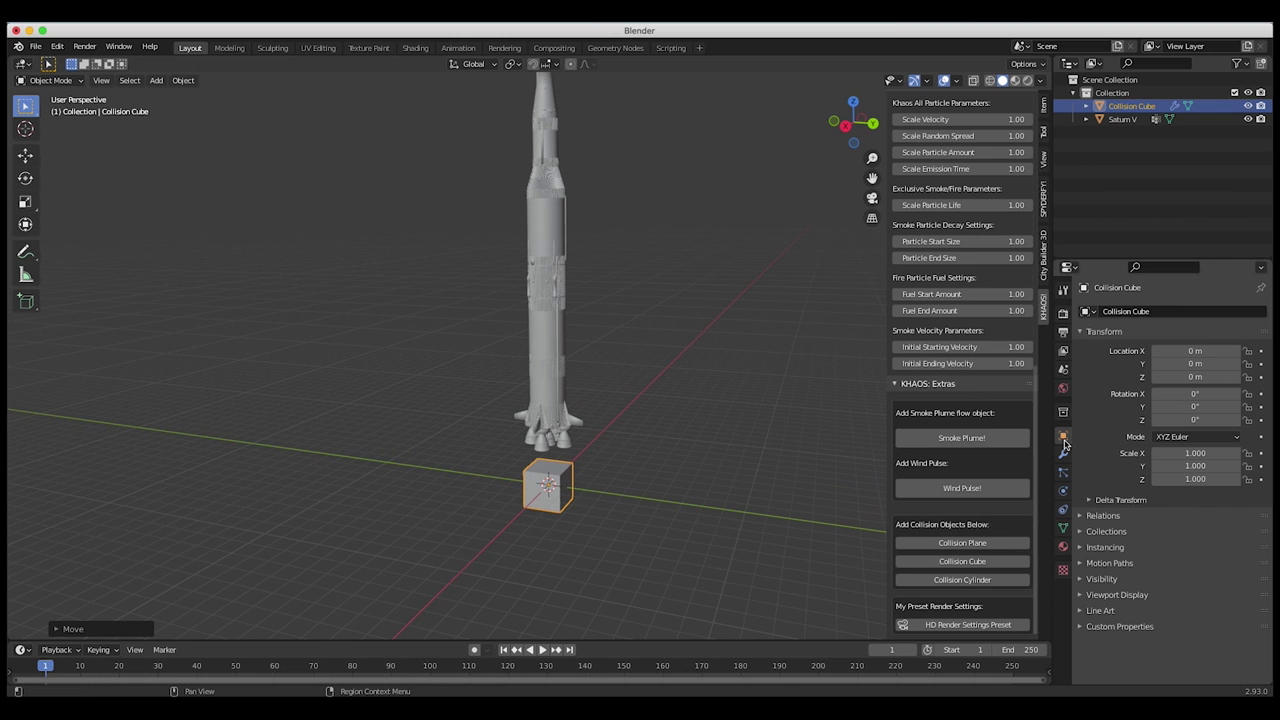
left_click(1064, 492)
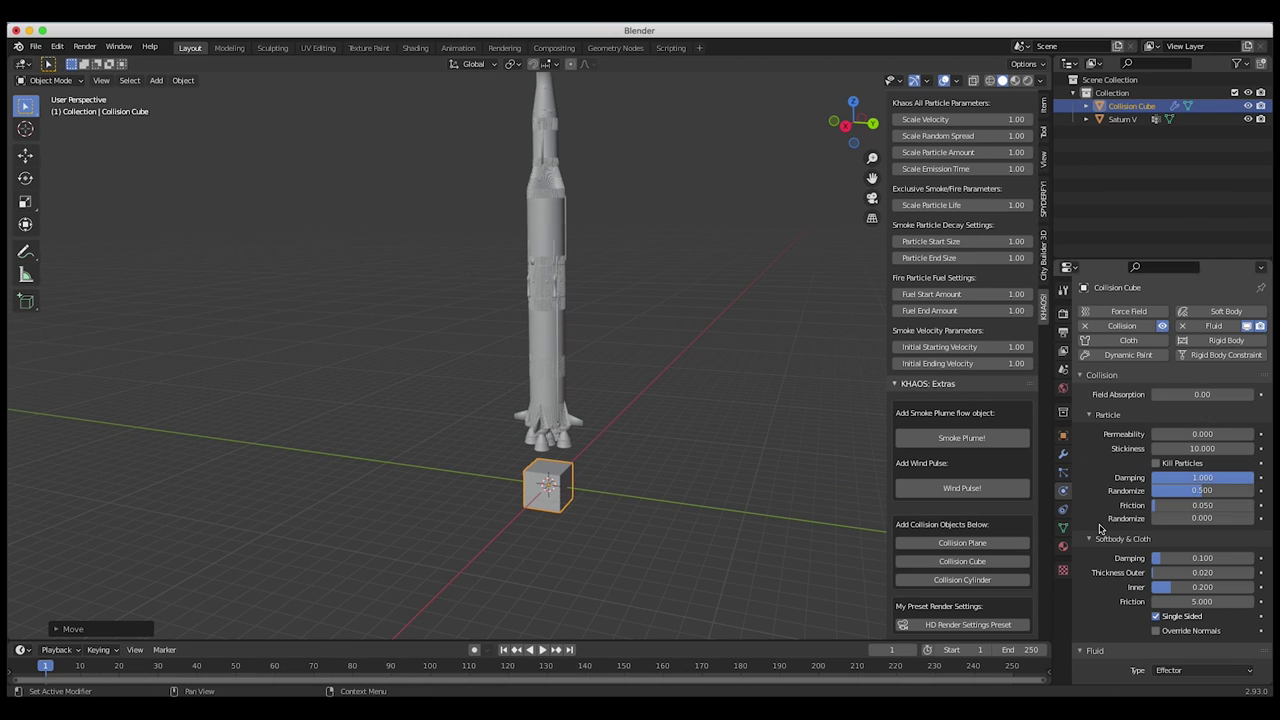
scroll(1100, 529, "down", 1)
scroll(1083, 328, "up", 1)
left_click(1077, 374)
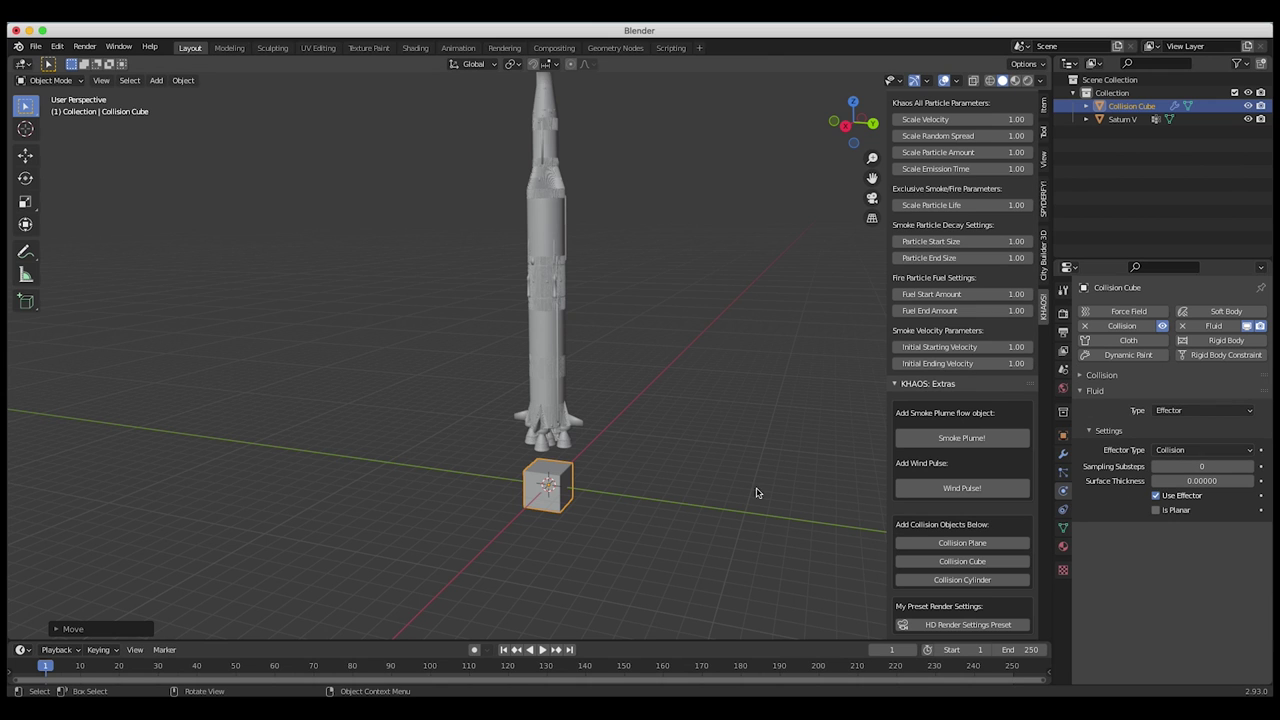
Step: Flatten the collision cube along Z and scale it up into a wide slab
middle_click_drag(582, 494, 634, 425)
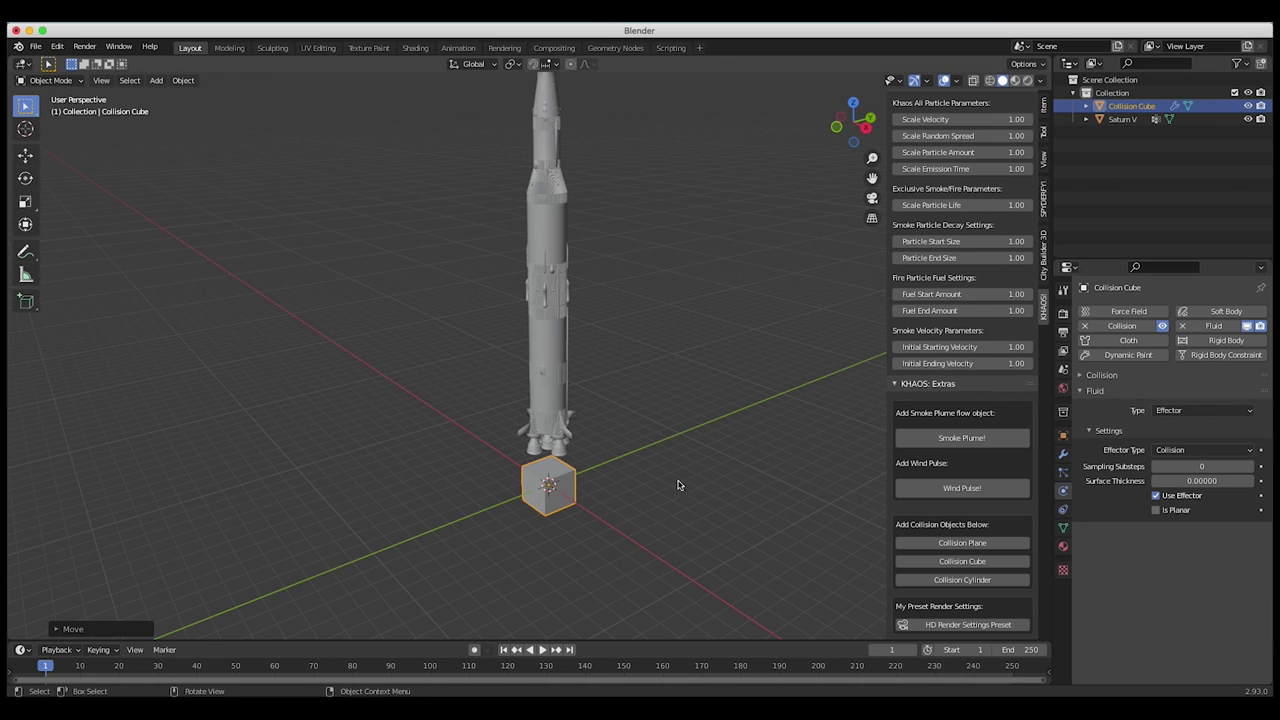
key("s")
key("z")
left_click(567, 479)
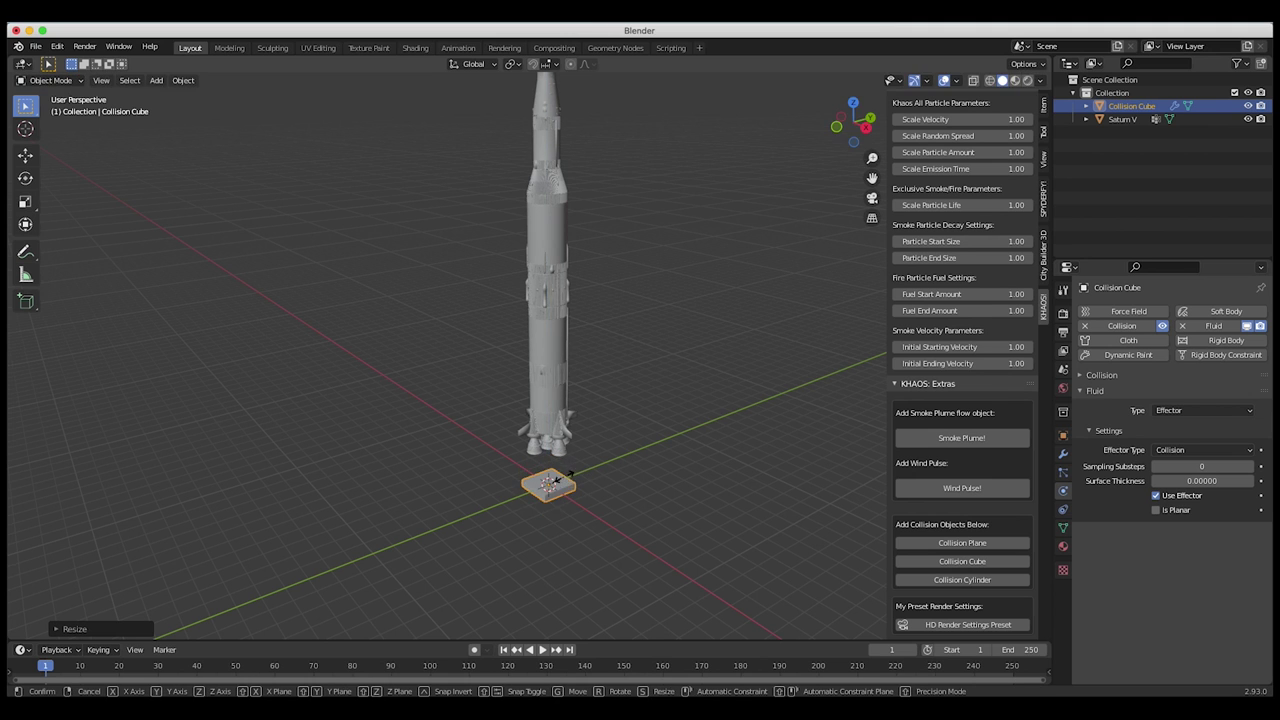
key("s")
left_click(680, 482)
Step: Thin the collision slab further along Z in two passes
key("s")
key("z")
left_click(589, 489)
middle_click_drag(589, 489, 572, 425)
key("s")
key("z")
left_click(628, 488)
Step: Enlarge the launch pad slab under the rocket and flatten it along Z again
middle_click_drag(628, 488, 604, 456)
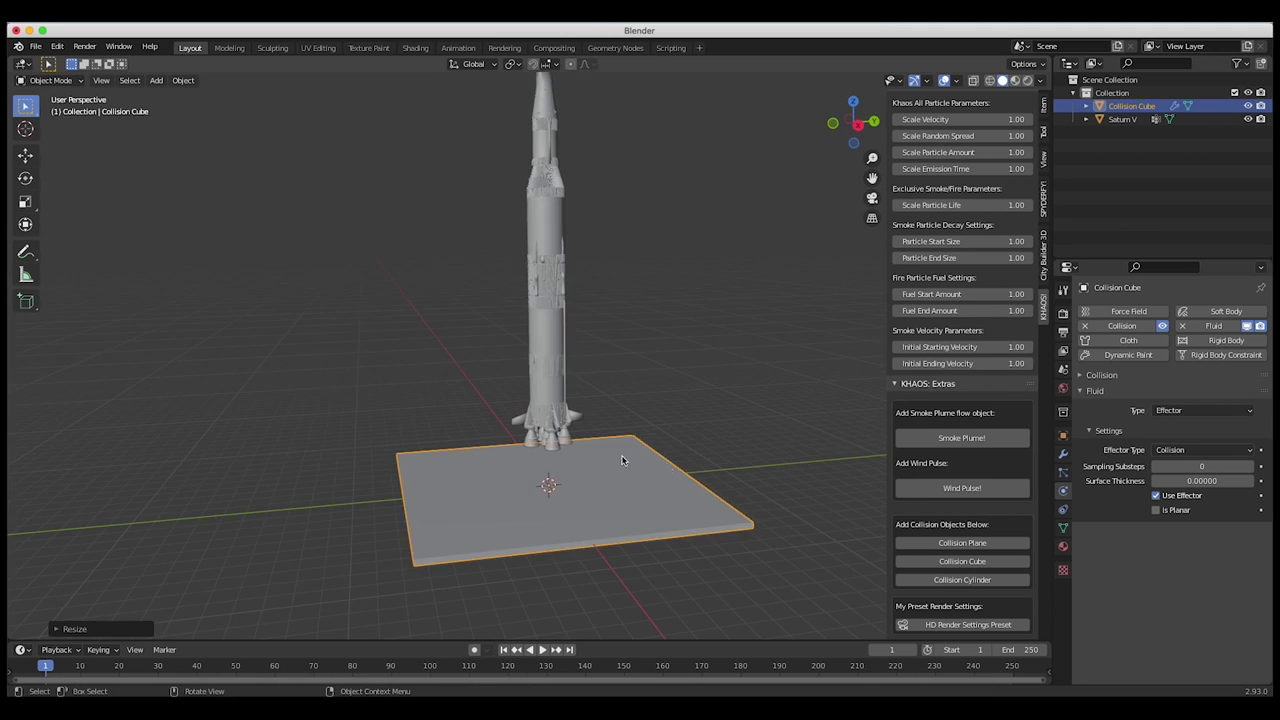
key("s")
left_click(677, 480)
scroll(677, 480, "down", 2)
scroll(676, 481, "up", 8)
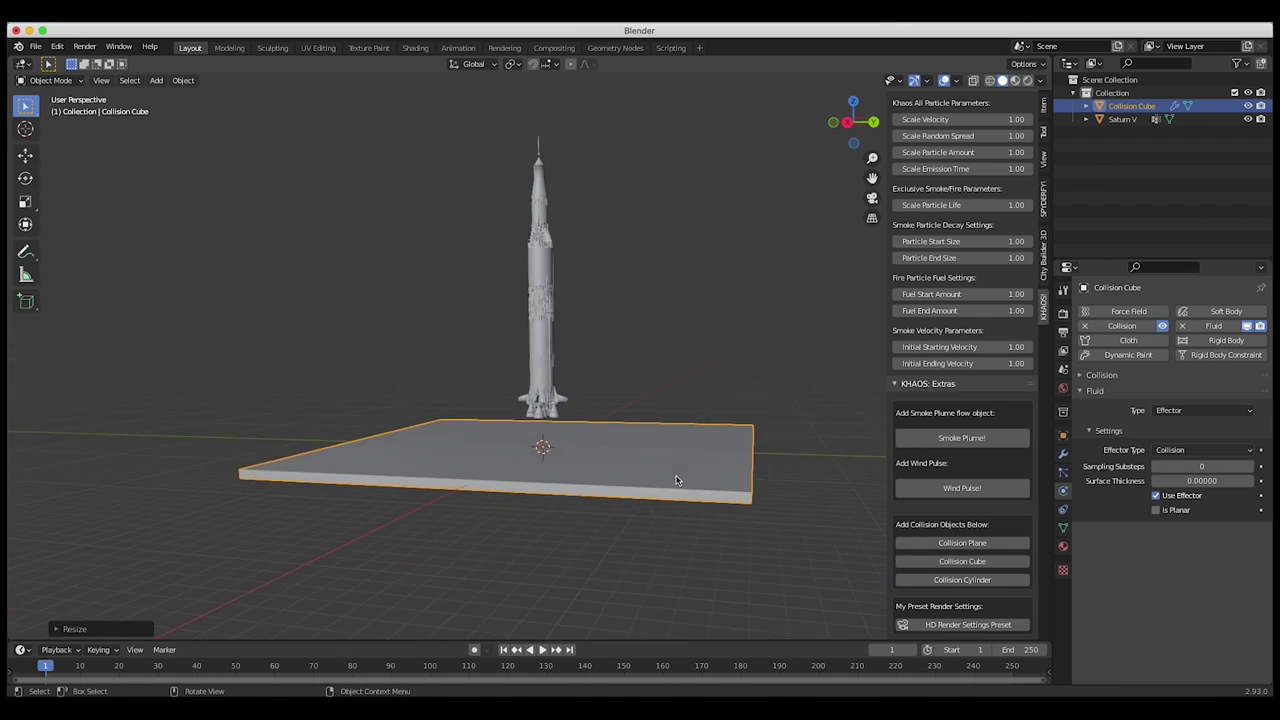
key("s")
key("z")
left_click(605, 405)
Step: Adjust the slab's height along Z beneath the rocket and scale it uniformly to about twice its size
middle_click_drag(605, 405, 606, 402)
scroll(605, 404, "down", 2)
key("g")
key("z")
left_click(606, 402)
scroll(605, 403, "up", 3)
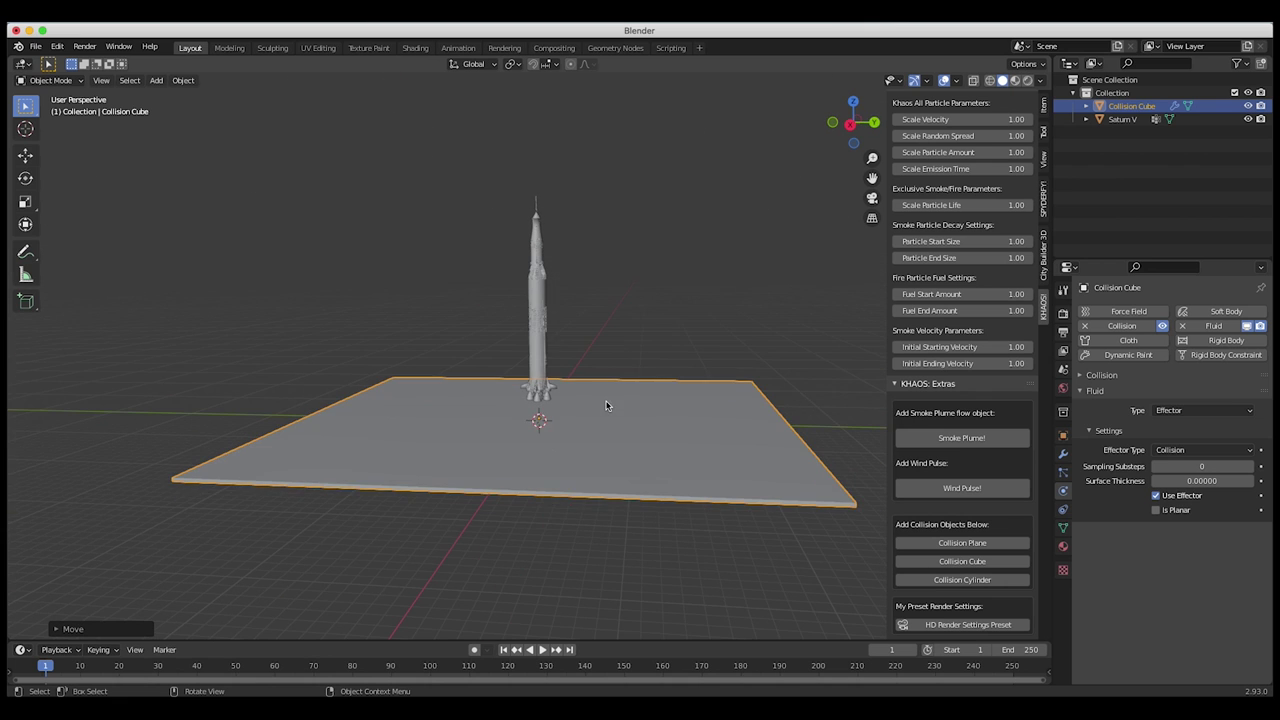
key("s")
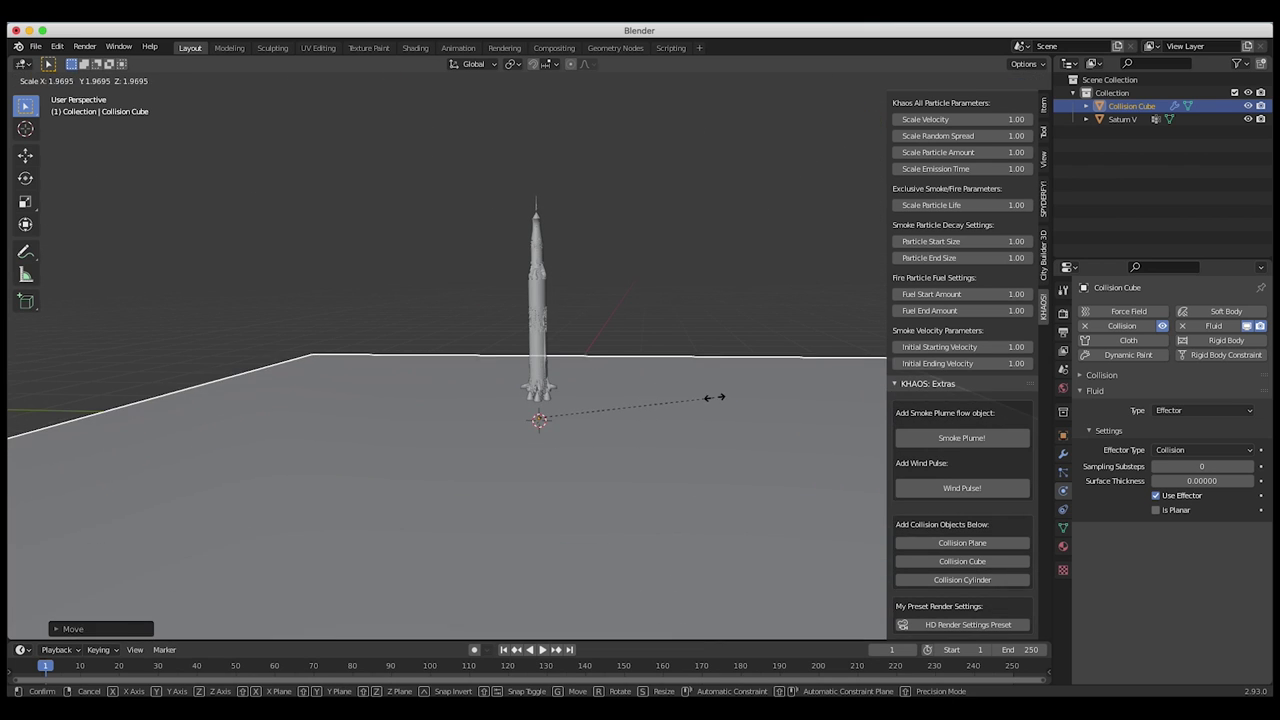
left_click(714, 401)
scroll(714, 401, "down", 5)
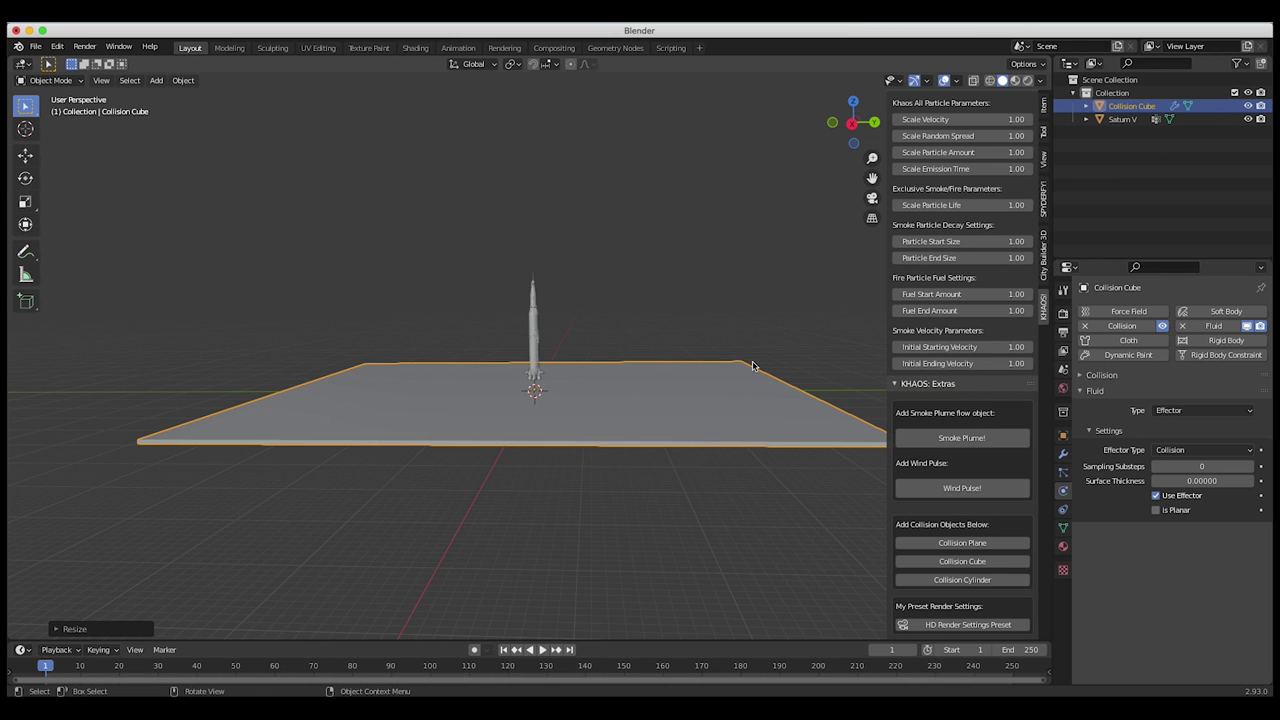
Step: Raise the second collision cube about 3.9 m along Z and shift it horizontally along X near the rocket
middle_click_drag(740, 413, 477, 383)
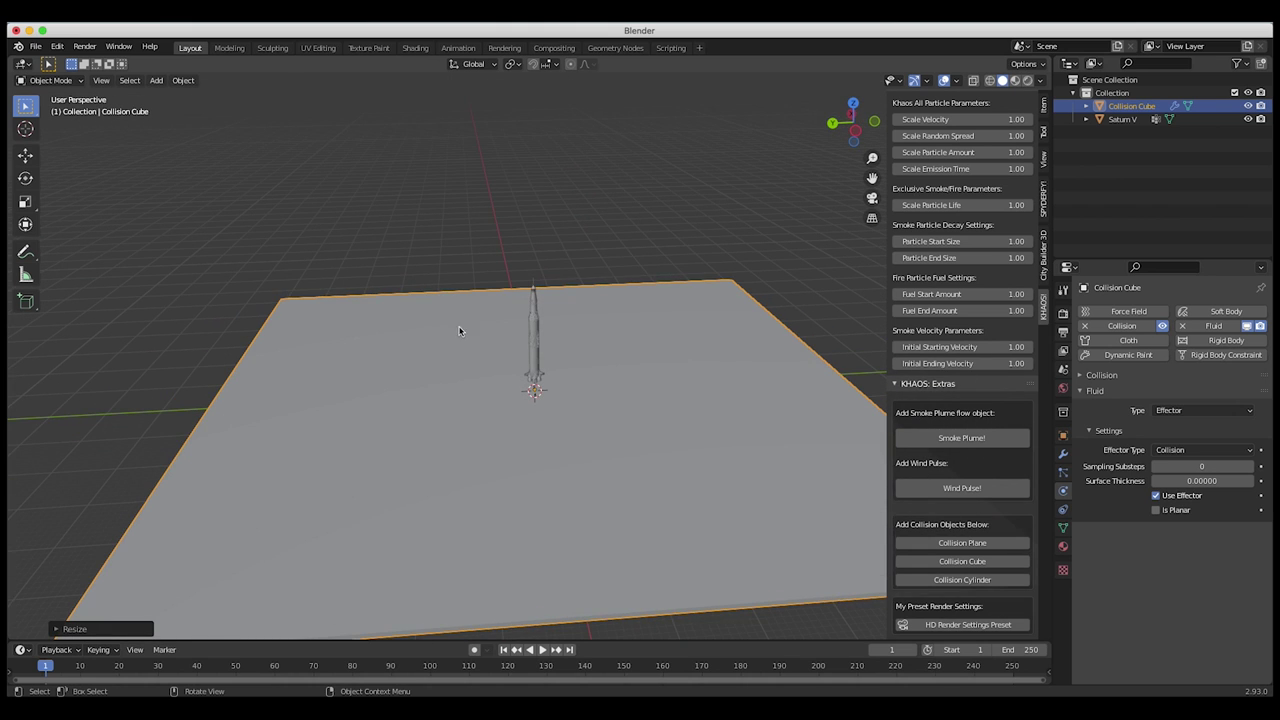
middle_click_drag(563, 440, 563, 440)
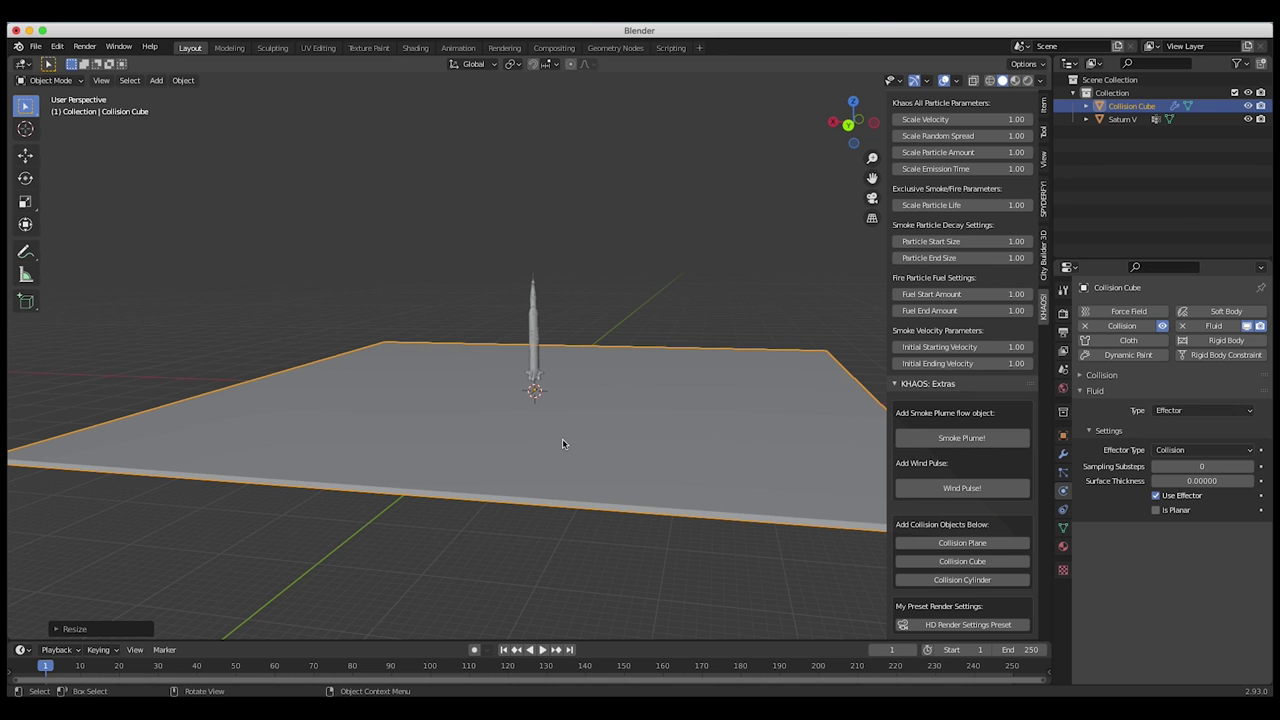
middle_click_drag(562, 443, 307, 490)
scroll(510, 371, "up", 5)
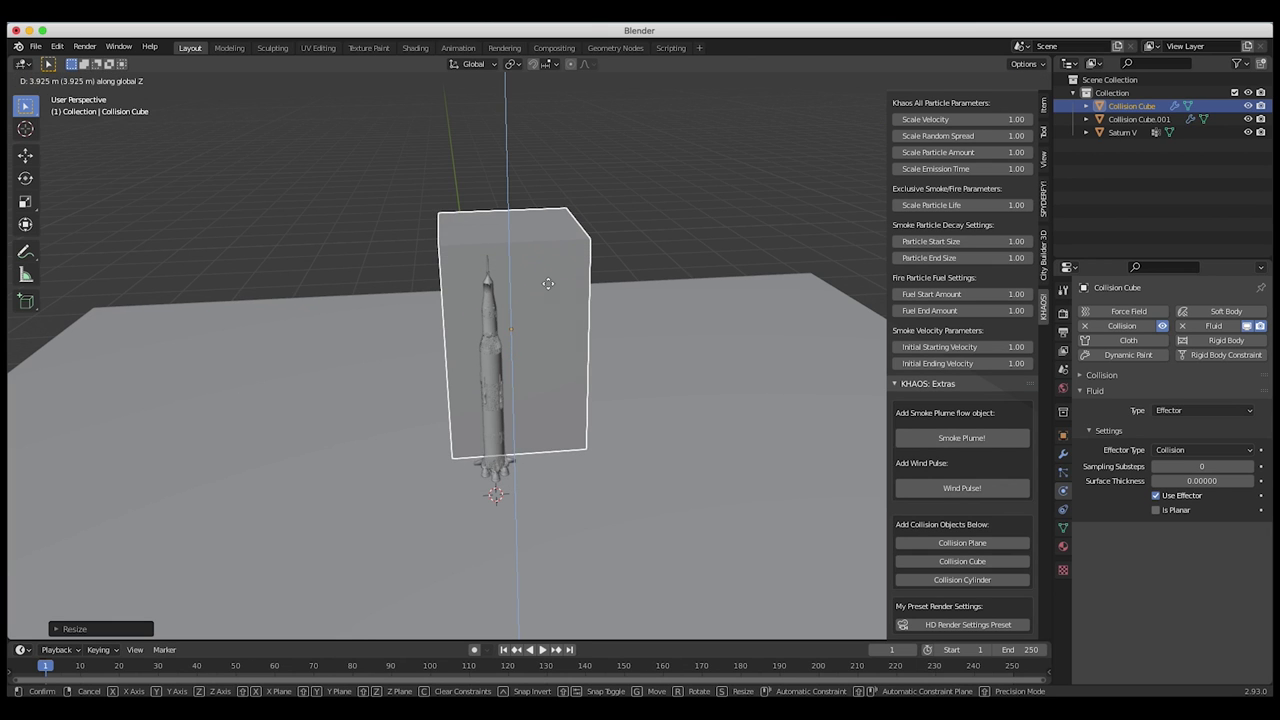
left_click(548, 288)
key("g")
key("y")
key("x")
left_click(520, 285)
Step: Scale the second collision cube along X and move it along Y so it stands beside the rocket
middle_click_drag(520, 285, 396, 295)
key("s")
key("x")
left_click(554, 309)
key("g")
key("y")
left_click(564, 309)
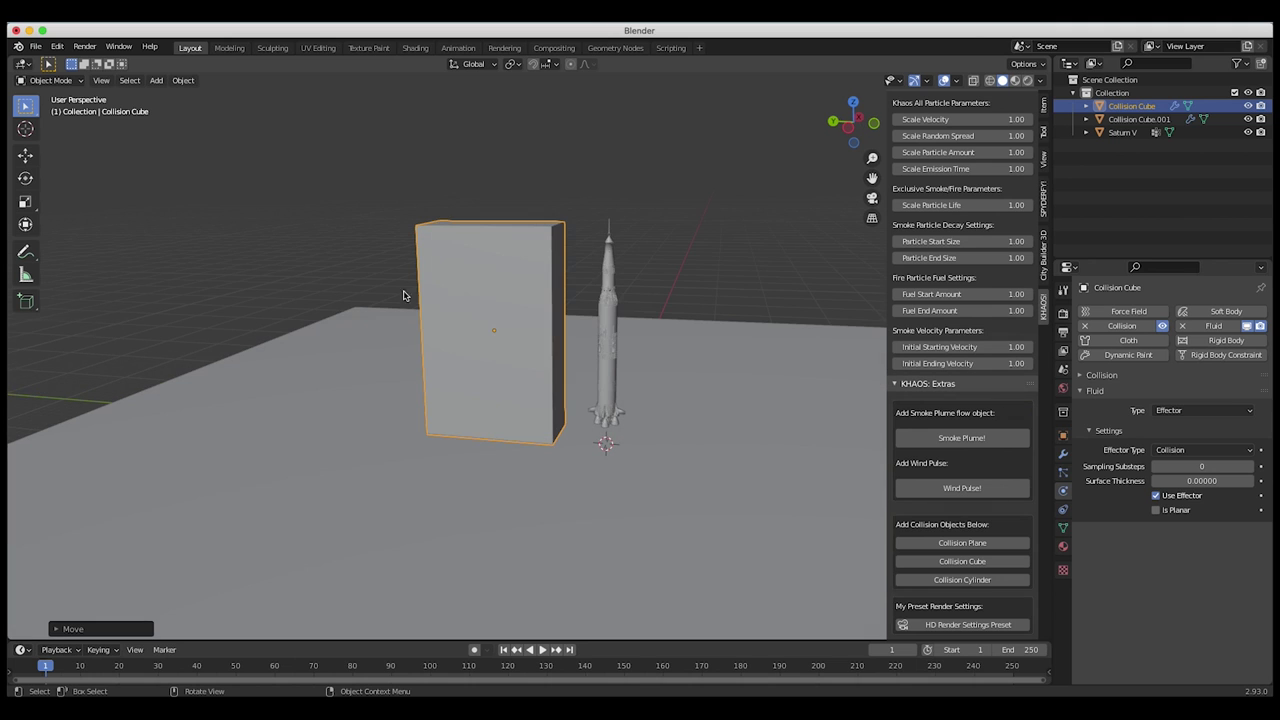
Step: Delete the second collision cube standing beside the rocket
key("x")
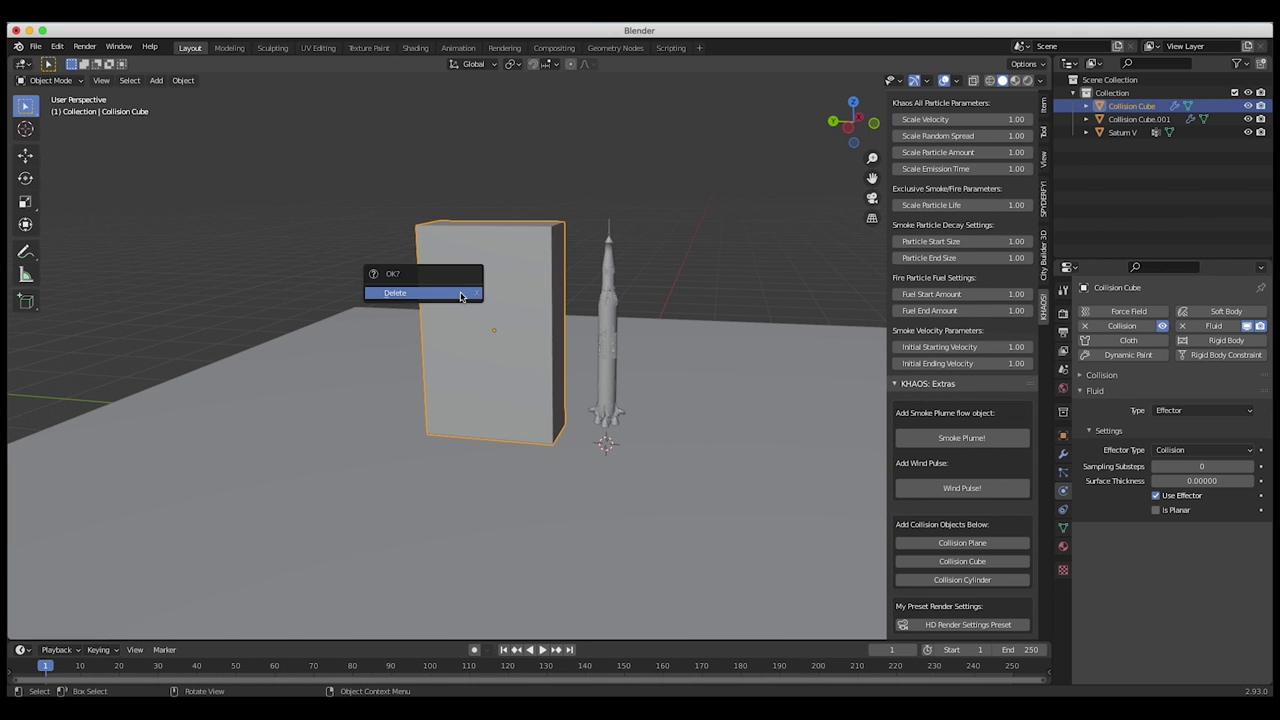
left_click(460, 292)
scroll(564, 410, "down", 3)
Step: Rename the launch pad slab as Collision launchpad
left_click(702, 314)
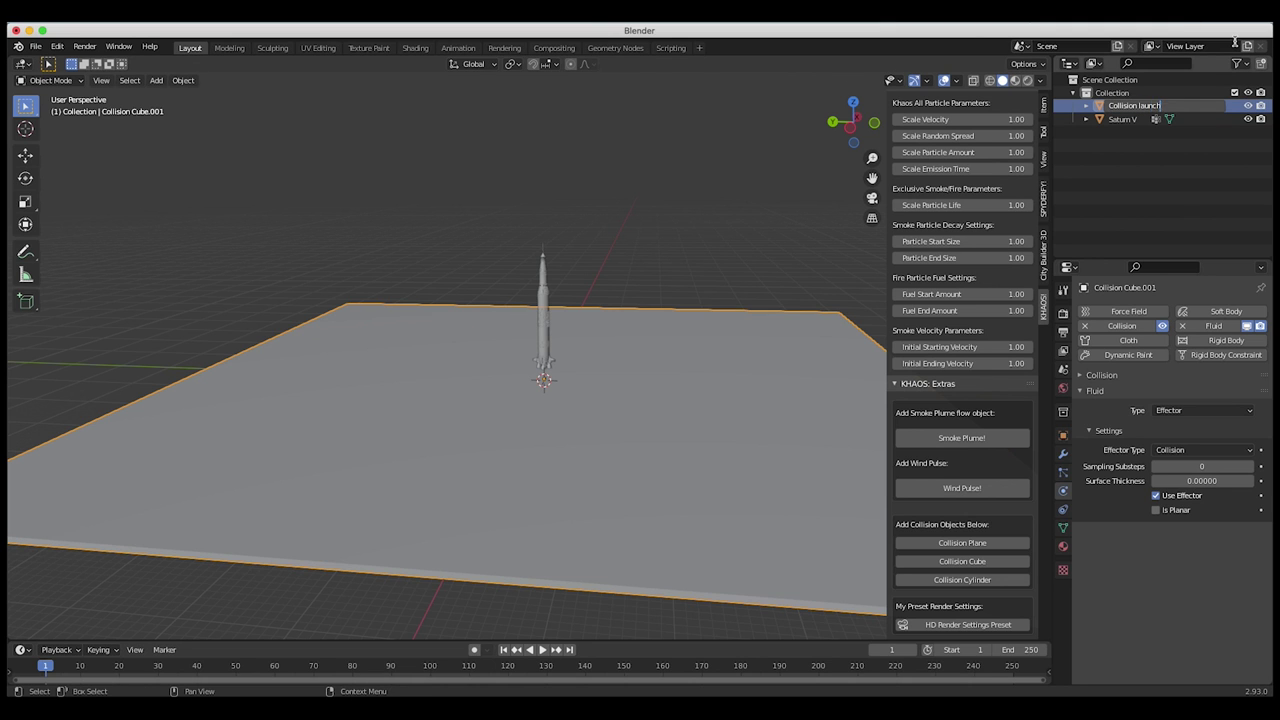
type("pad")
key("Return")
Step: Lower the Saturn V rocket slightly along Z at frame 10
middle_click_drag(543, 362, 542, 359)
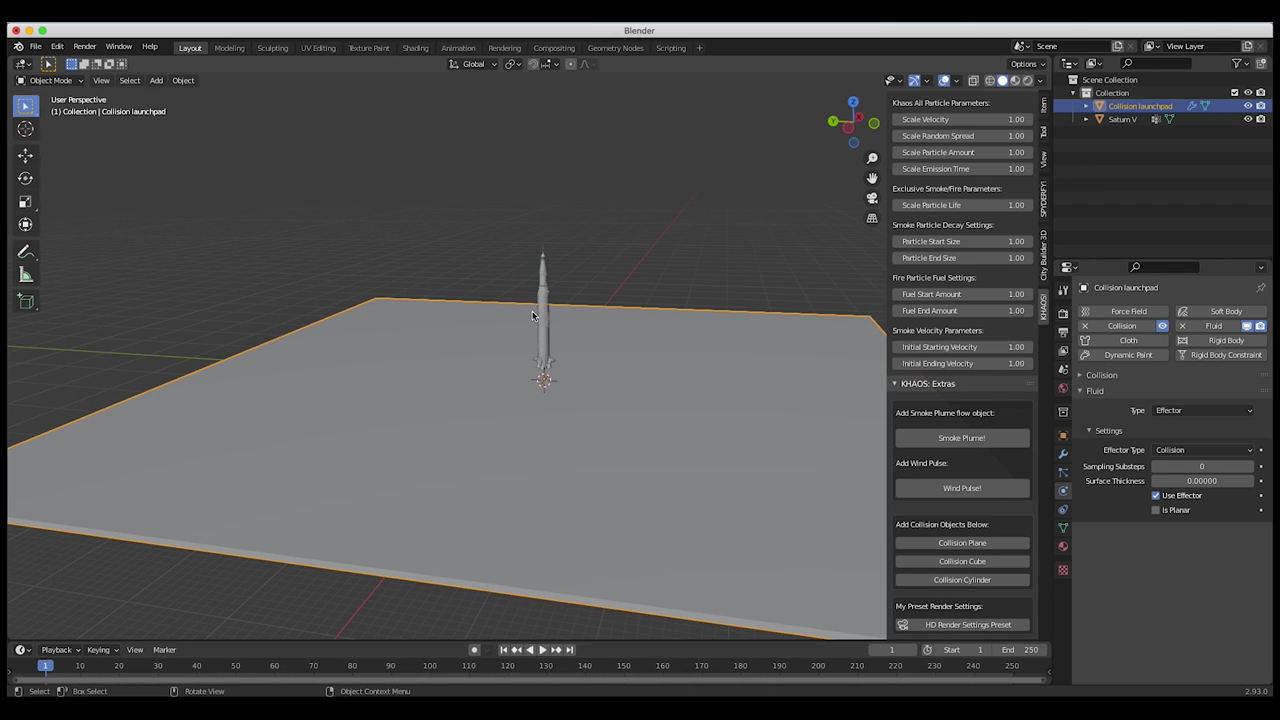
left_click(548, 328)
middle_click_drag(490, 485, 490, 488)
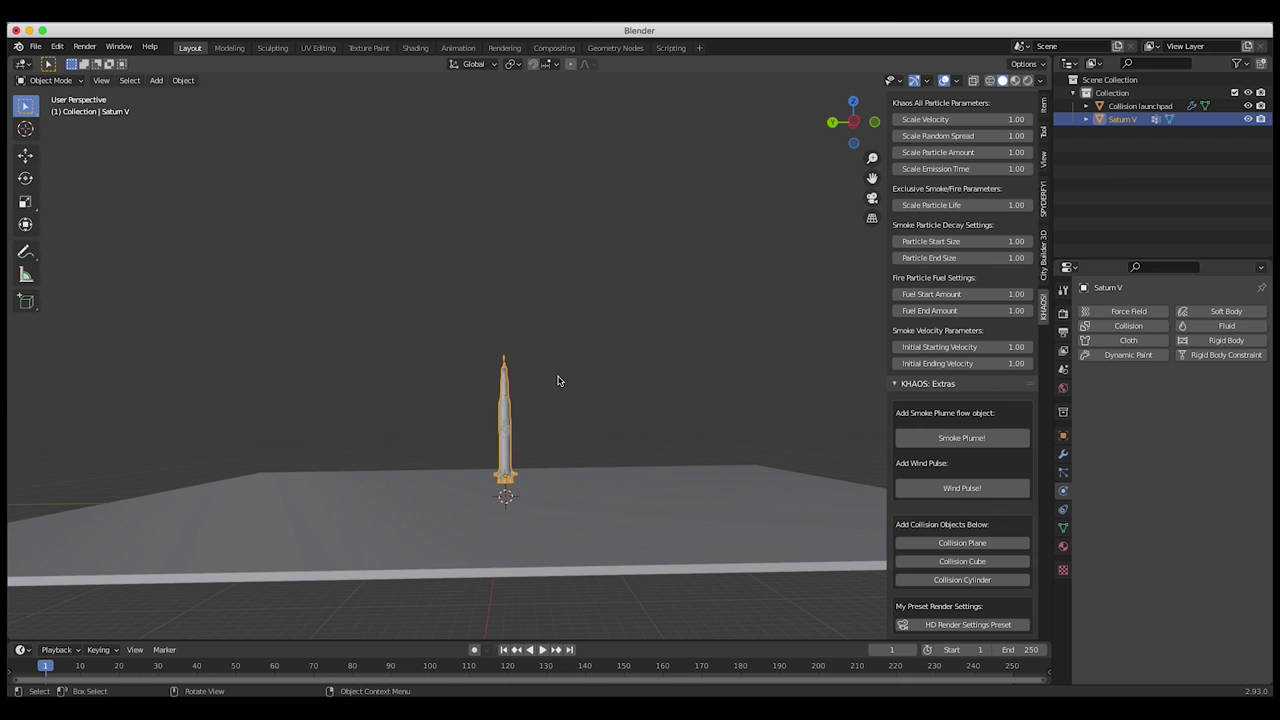
middle_click_drag(517, 405, 477, 534)
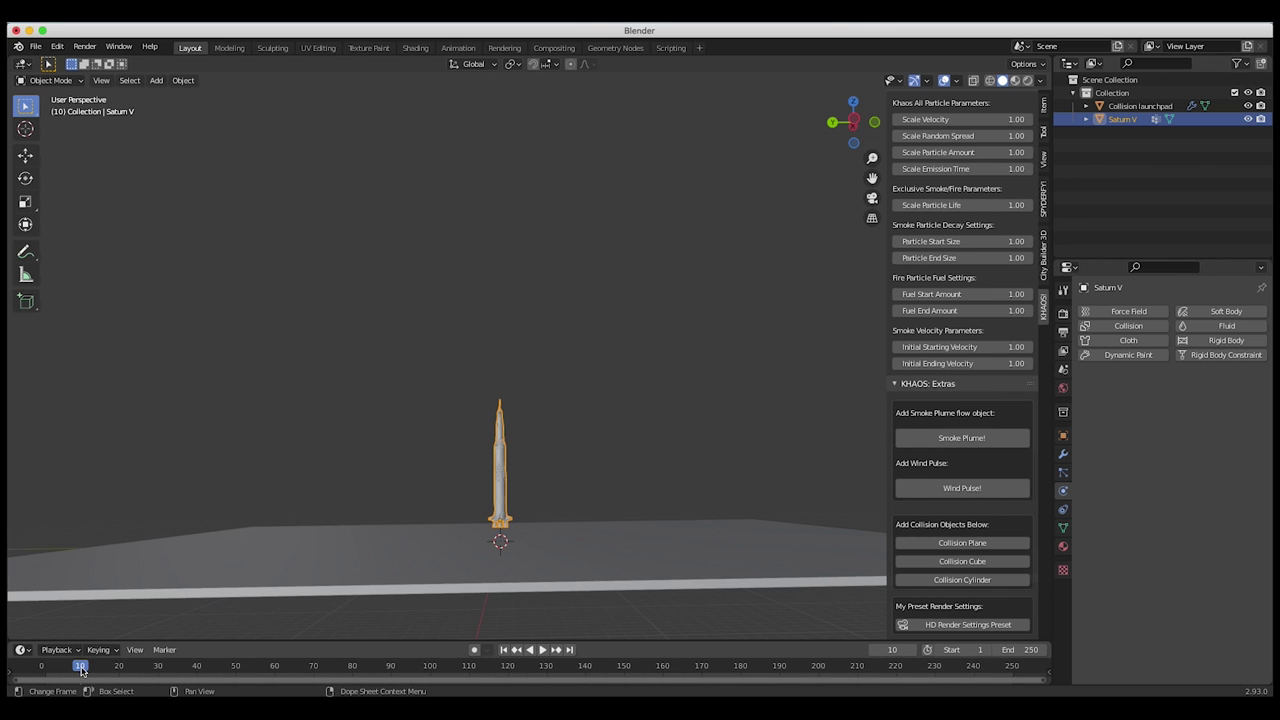
key("g")
key("z")
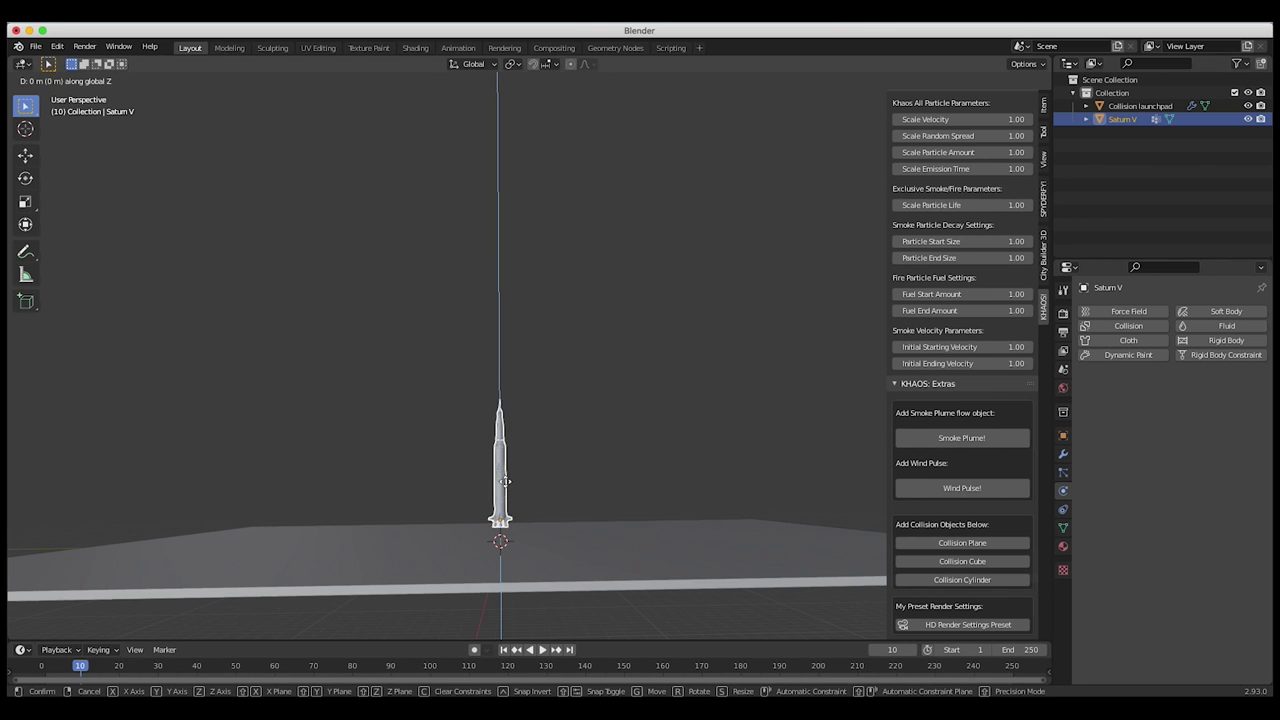
left_click(508, 493)
Step: Insert a Location keyframe for the Saturn V at frame 10
scroll(507, 493, "up", 3)
scroll(507, 493, "down", 5)
scroll(507, 493, "up", 5)
scroll(508, 494, "down", 4)
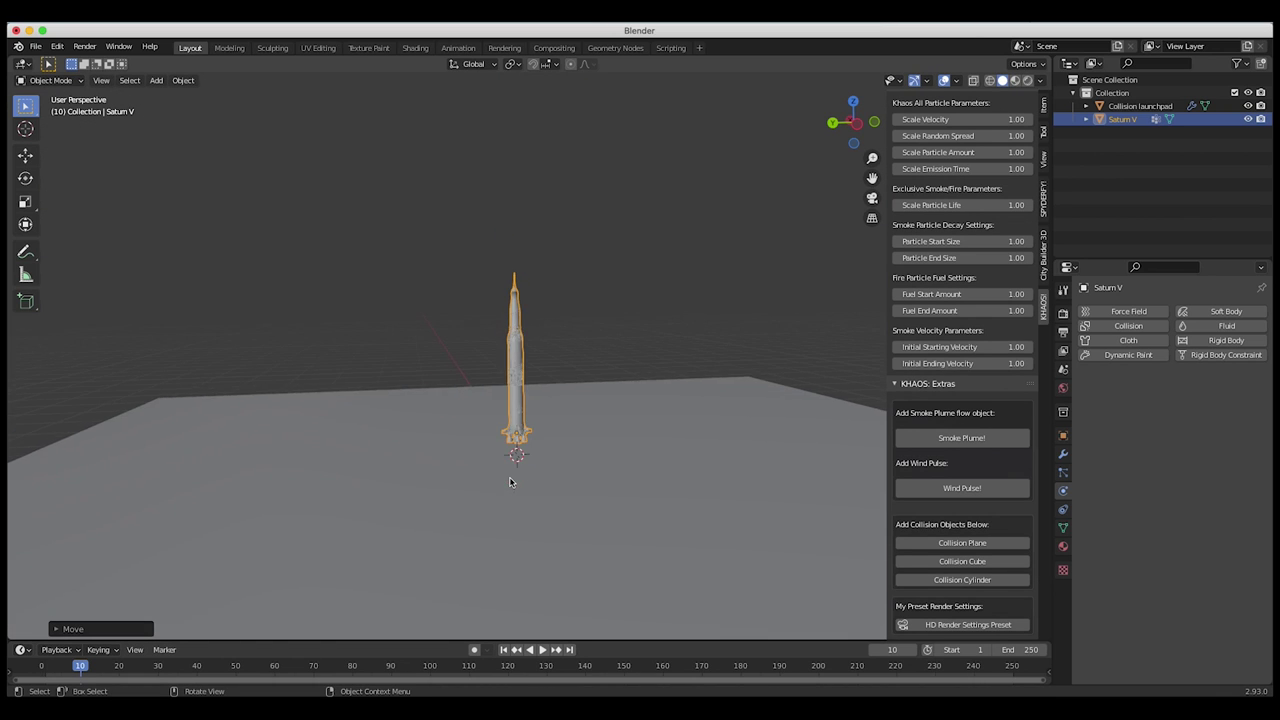
key("i")
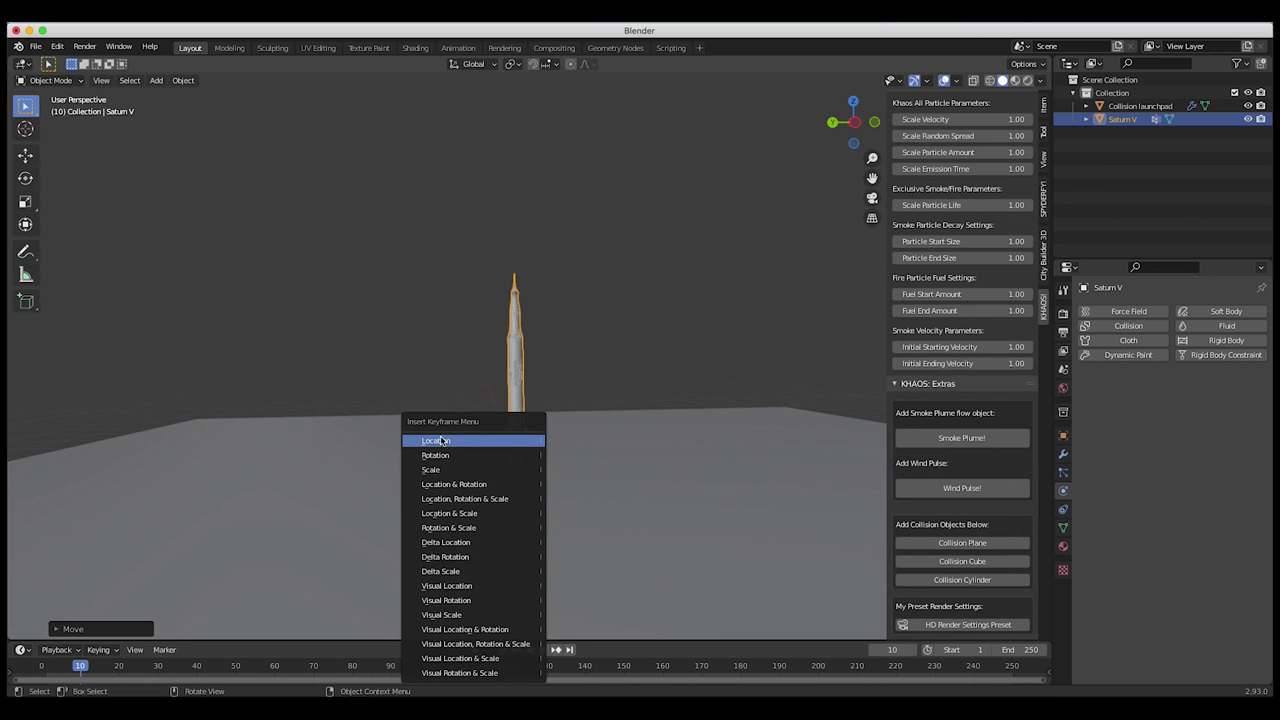
left_click(440, 441)
scroll(449, 506, "down", 2)
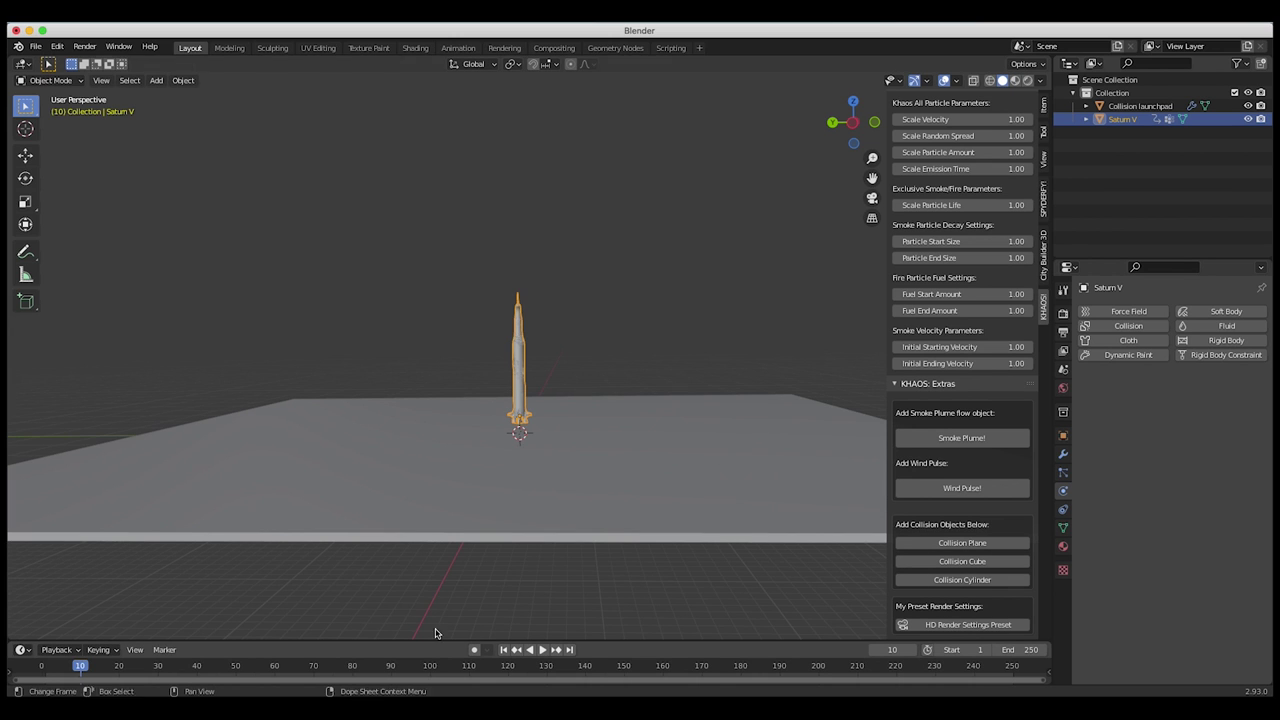
Step: Set the animation's end frame to 300 and extend it to 325
scroll(514, 415, "down", 2)
middle_click_drag(514, 415, 490, 485, "shift")
double_click(1015, 649)
type("30")
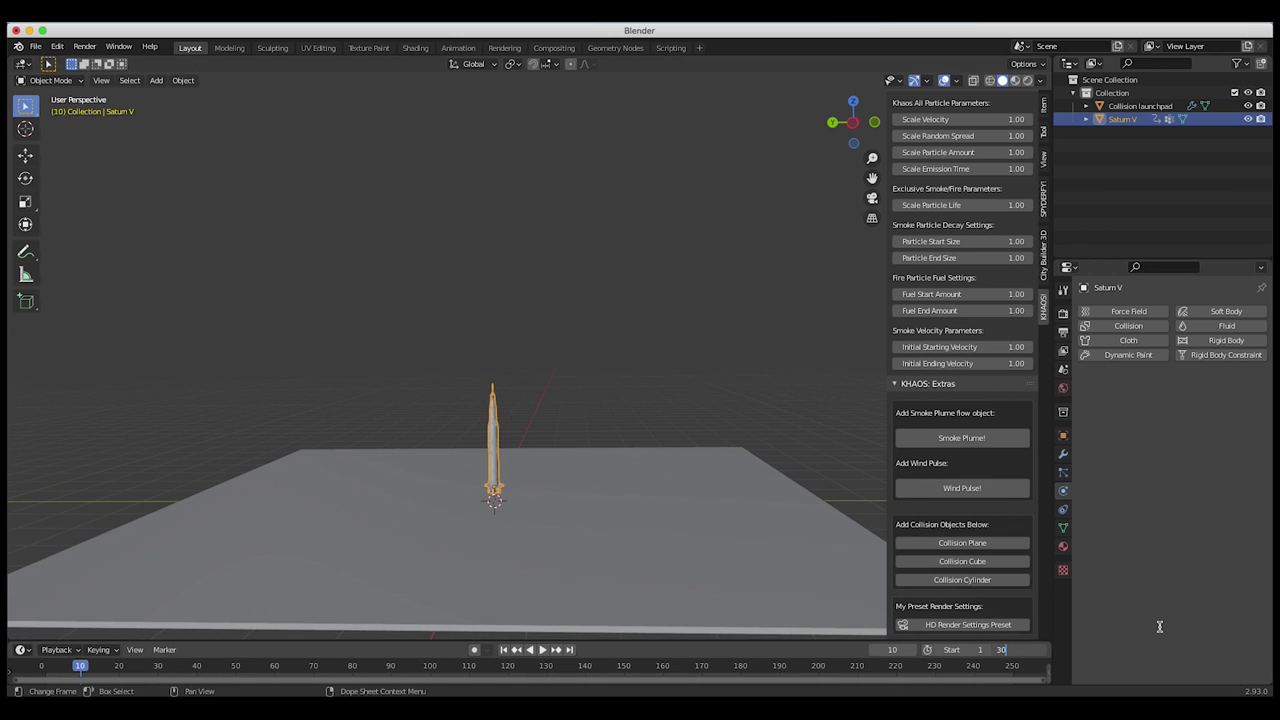
type("0")
key("Return")
scroll(659, 671, "down", 5)
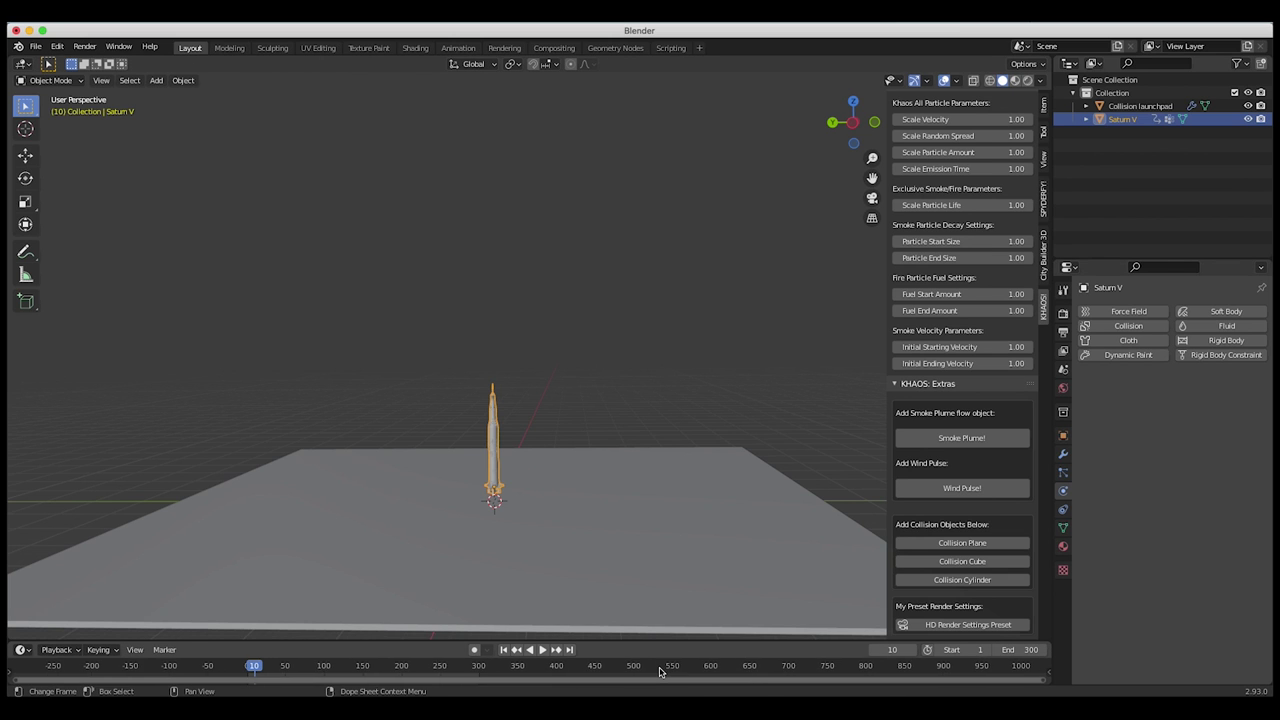
scroll(659, 671, "right", 1, "ctrl")
double_click(1035, 649)
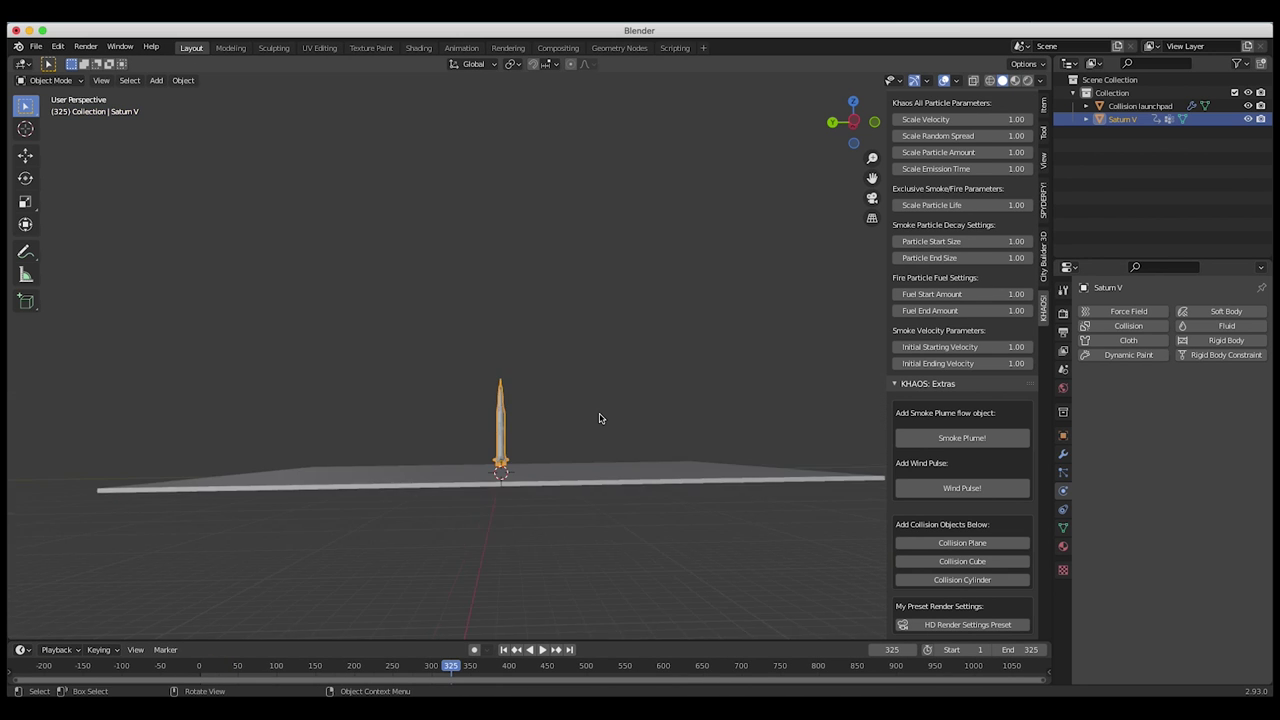
Step: Raise the Saturn V about 104.5 m along Z at frame 325 and insert a Location keyframe
scroll(600, 418, "up", 3, "shift")
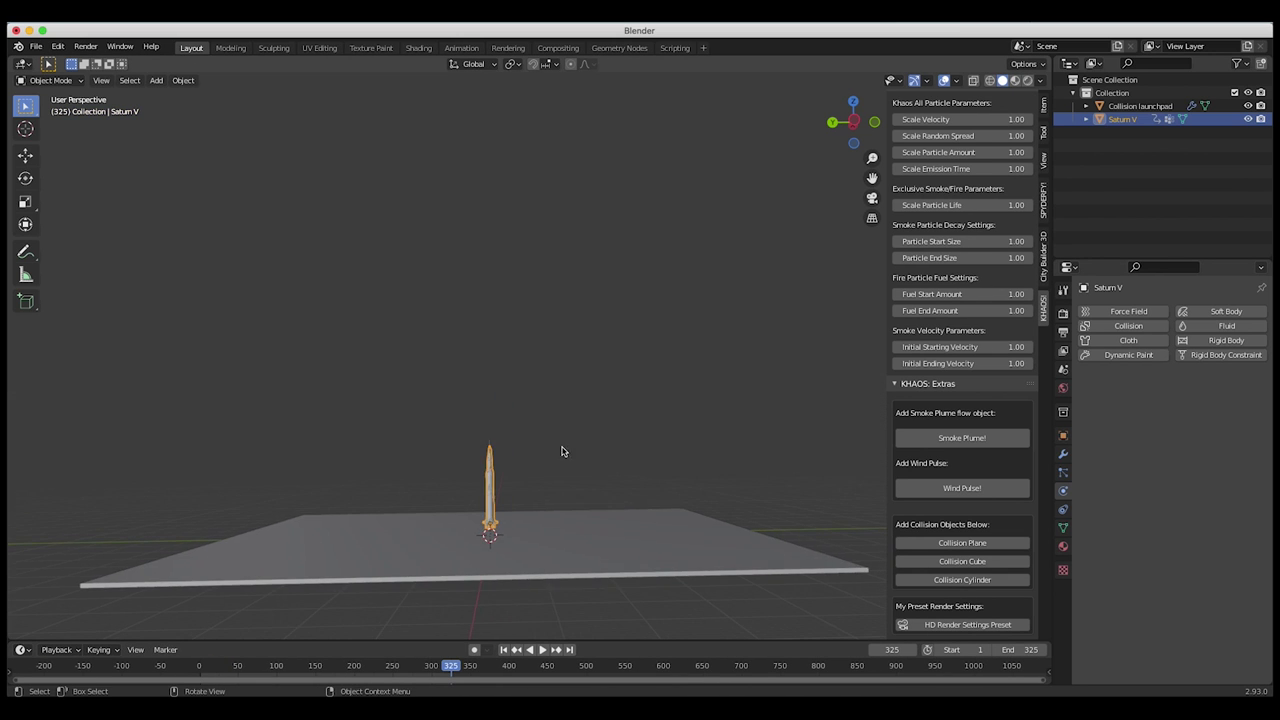
key("g")
key("z")
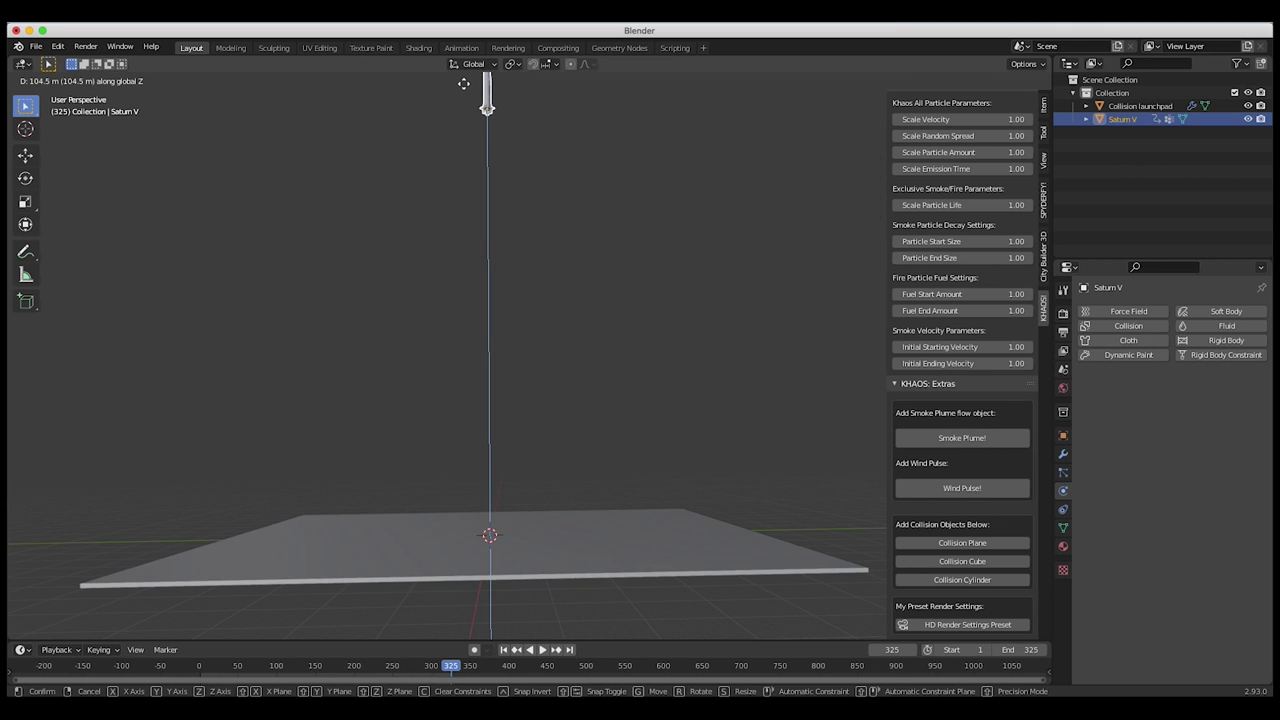
left_click(463, 83)
scroll(485, 213, "up", 3, "shift")
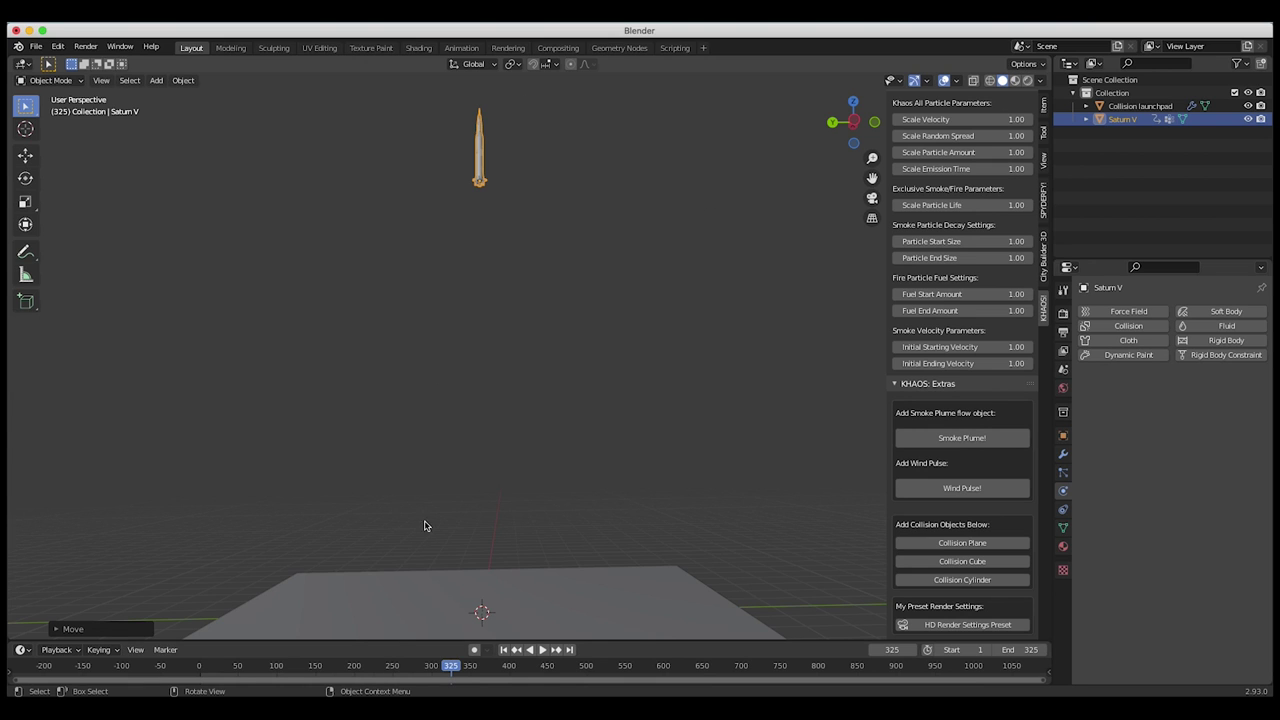
key("i")
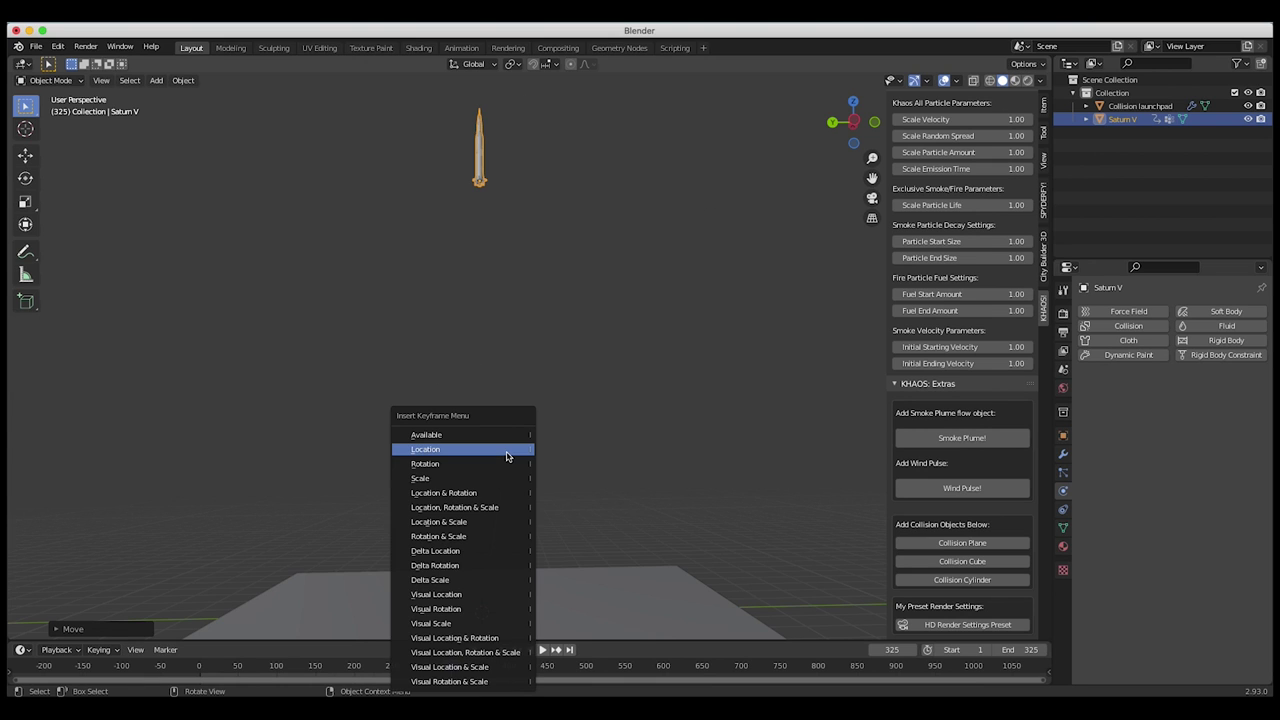
left_click(506, 456)
Step: Play the rocket's launch animation from the first frame and stop it around frame 50
left_click(503, 649)
left_click(543, 650)
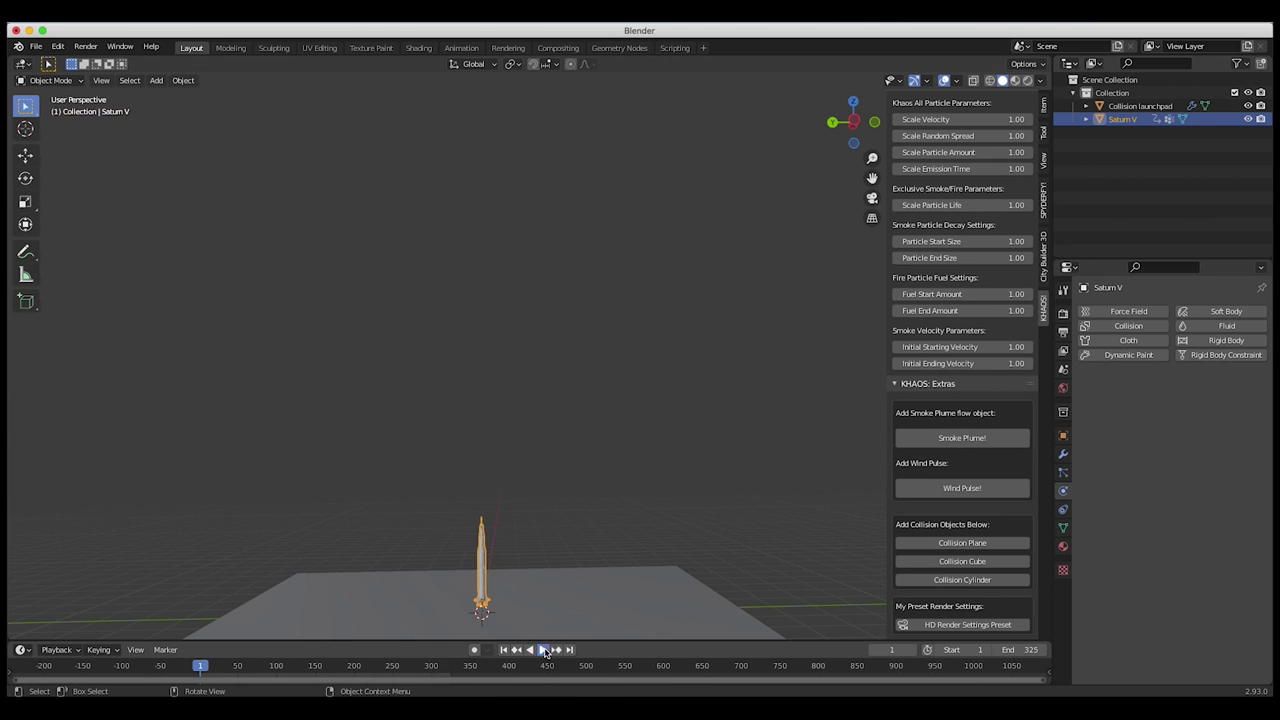
left_click(535, 650)
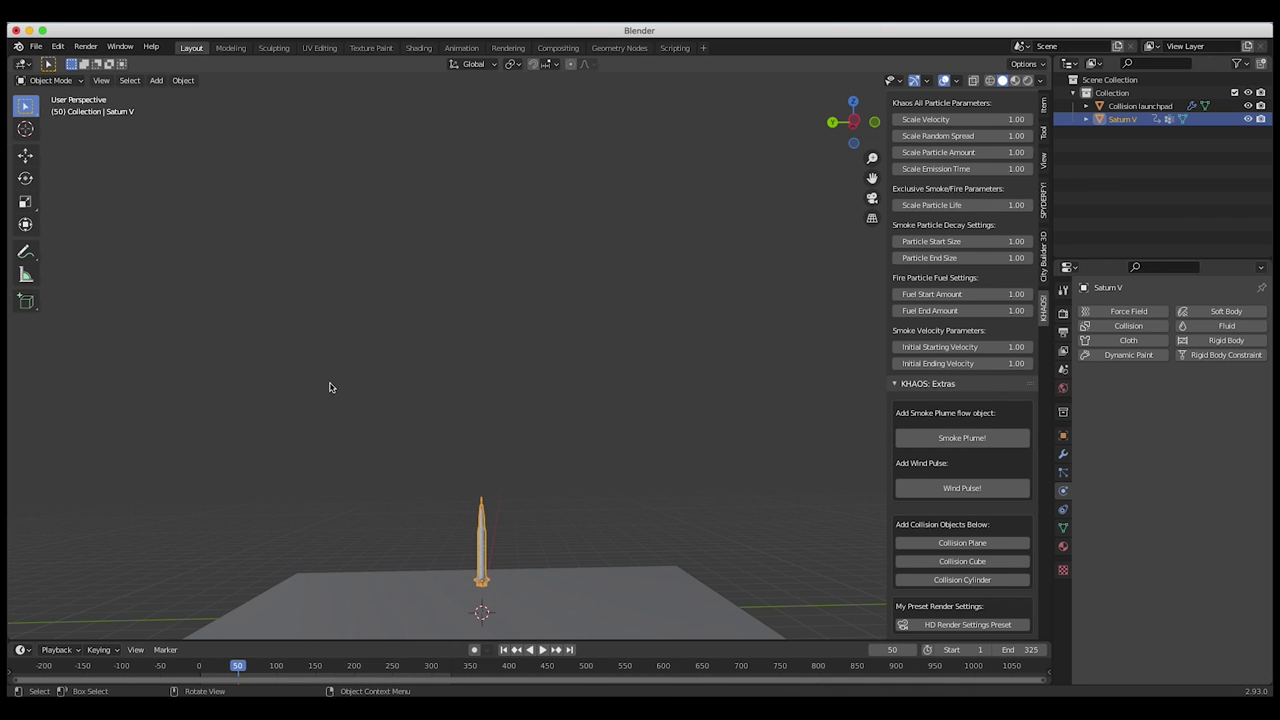
Step: Switch the viewport to the Graph Editor and set the Saturn V's motion curves to Linear Extrapolation
left_click(20, 66)
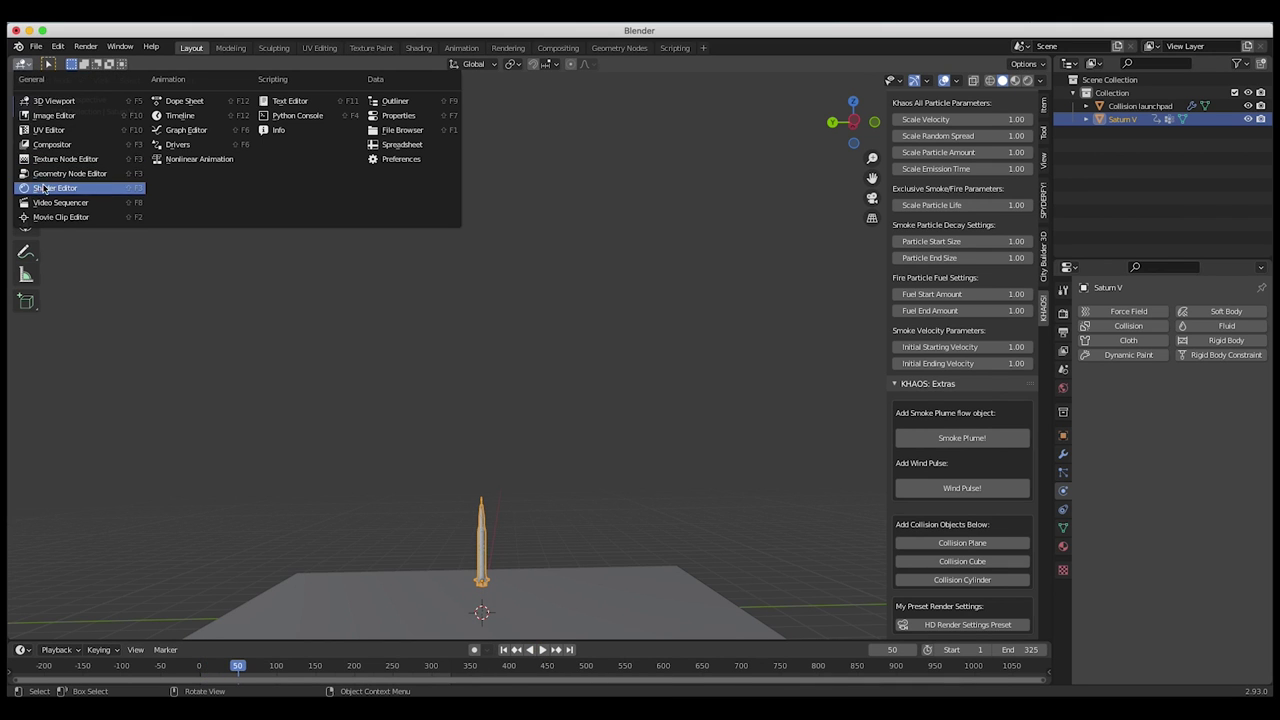
left_click(180, 130)
scroll(294, 291, "up", 5)
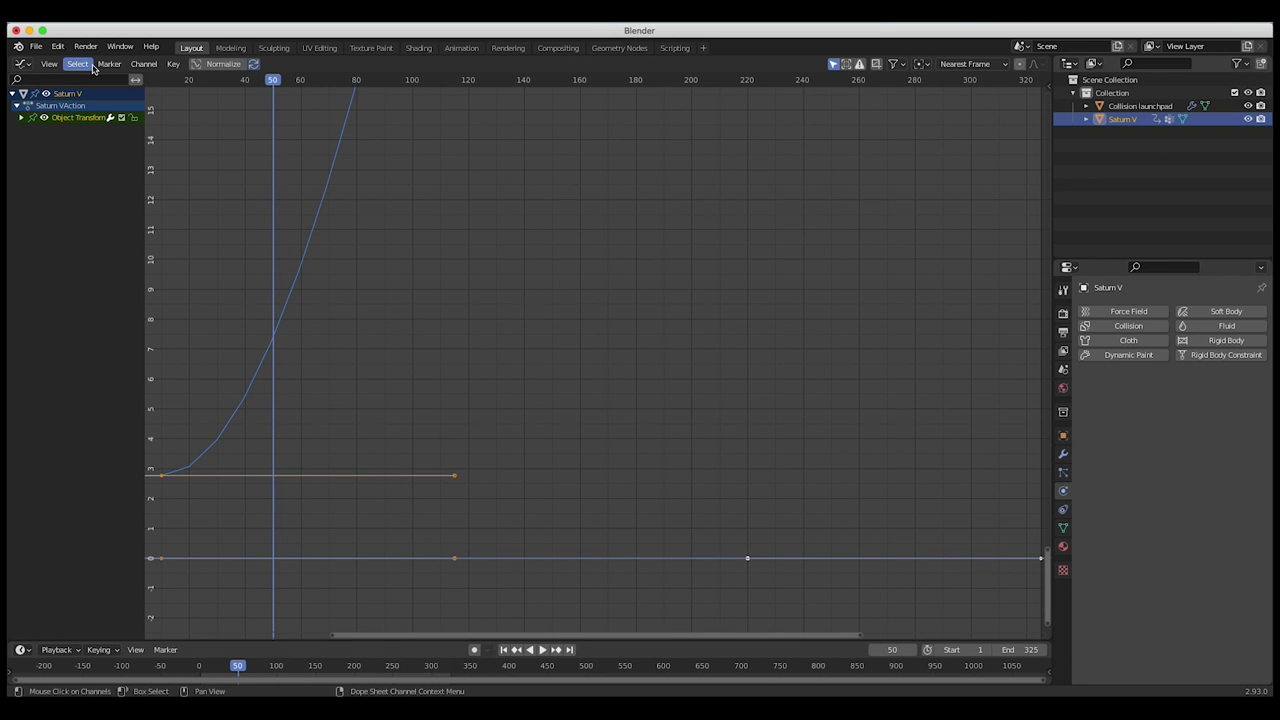
left_click(137, 66)
mouse_move(180, 189)
left_click(309, 204)
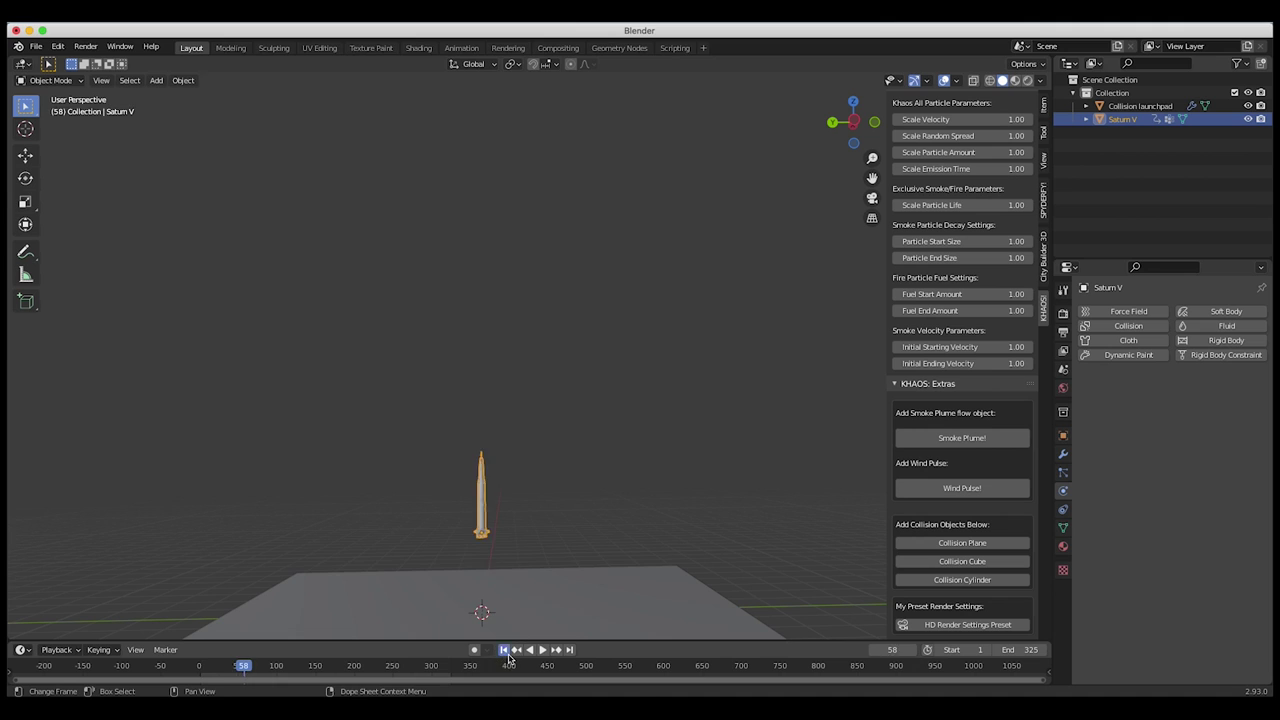
Step: Play the launch from the start to examine the rocket's motion with linear extrapolation
left_click(505, 650)
key("space")
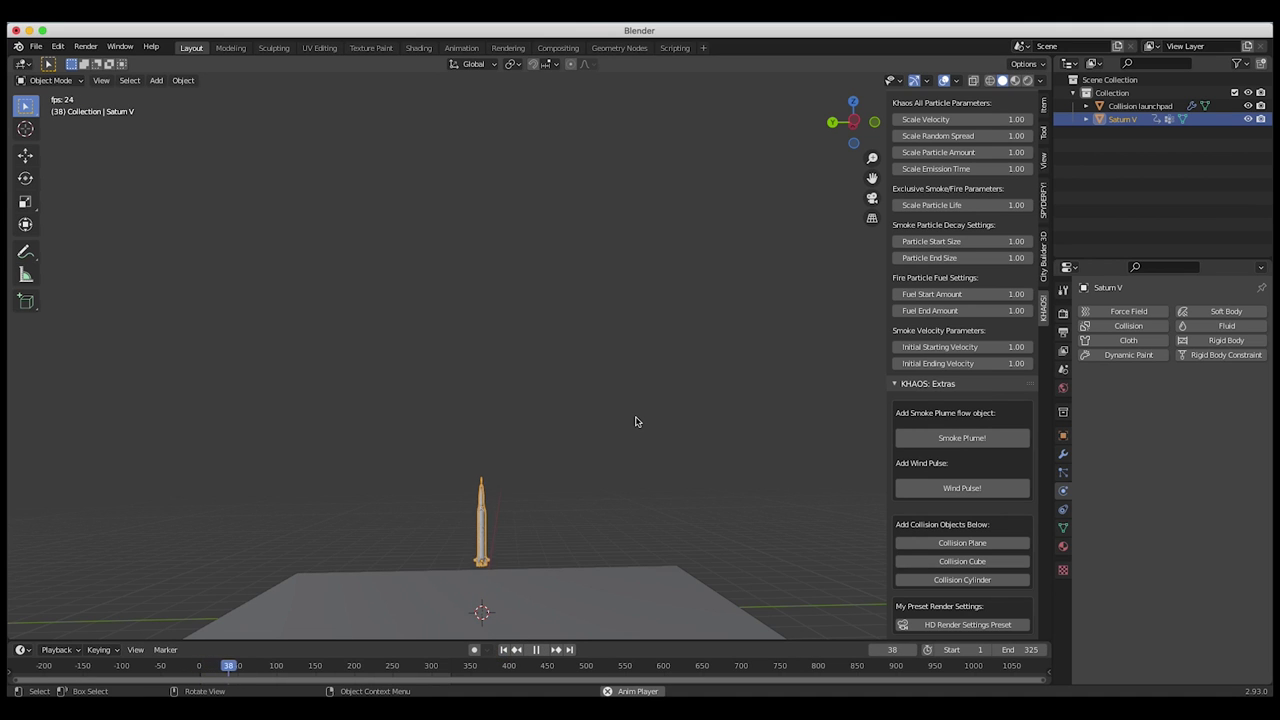
key("space")
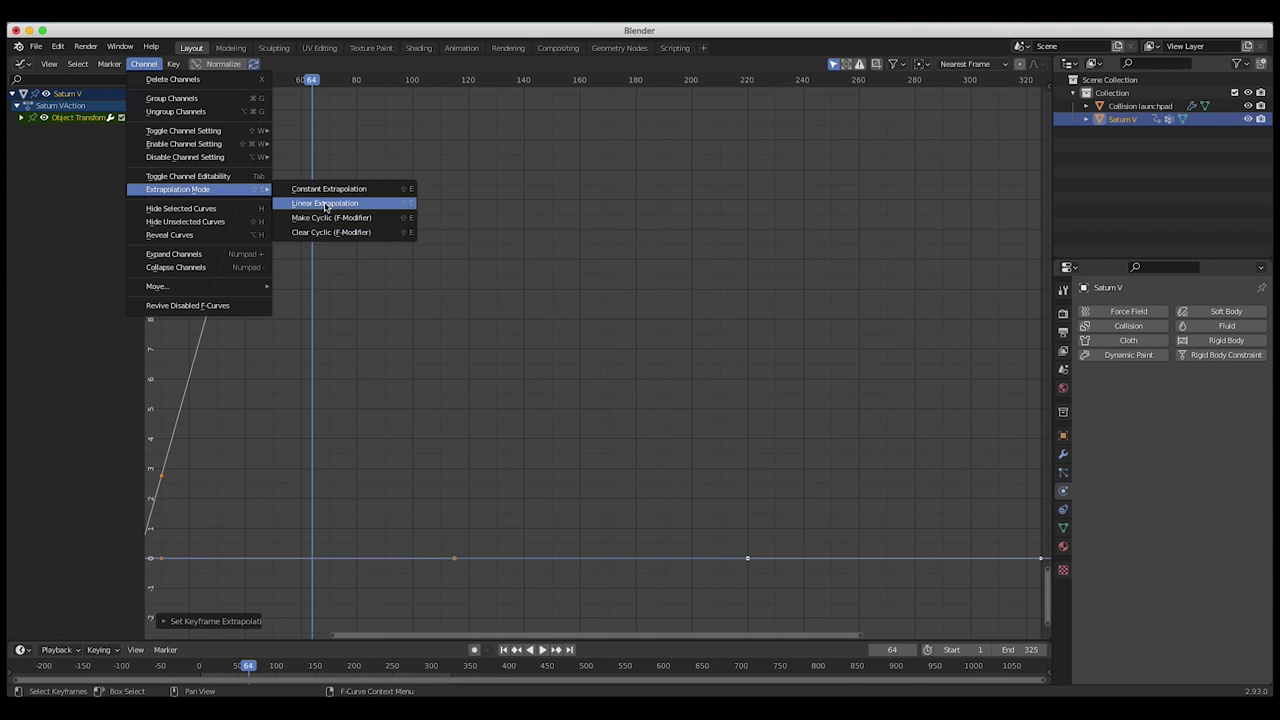
Step: Set the rocket's motion curves back to Constant Extrapolation and return to the 3D Viewport
left_click(322, 193)
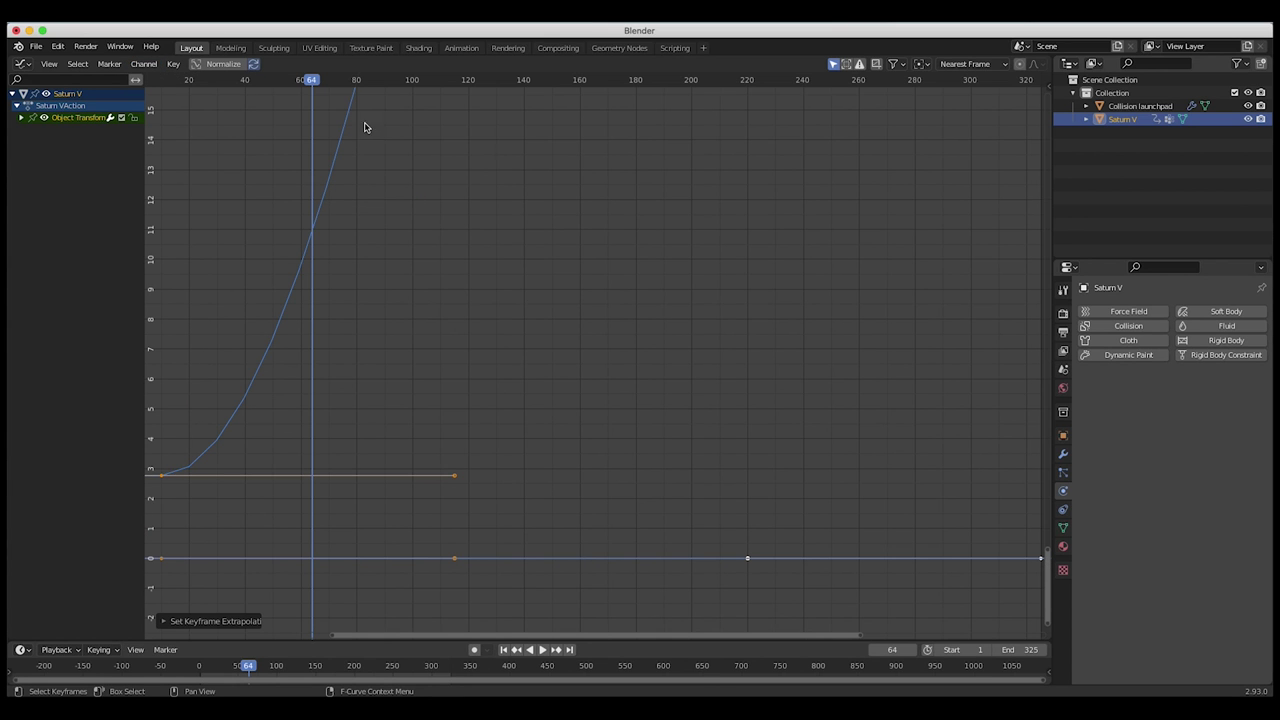
left_click(20, 63)
left_click(45, 98)
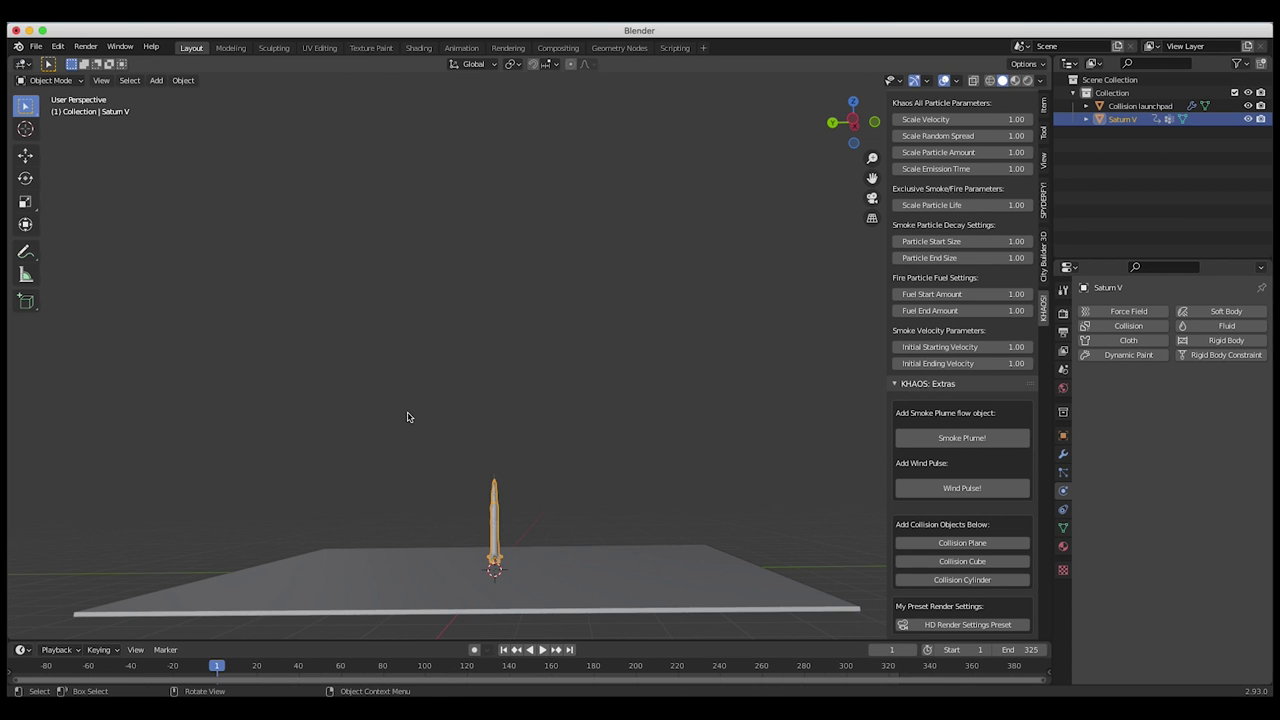
Step: Save the project as Khaos rocket launch tutorial.blend in a new folder named KHAOS Rocket launch tutorial
left_click(35, 47)
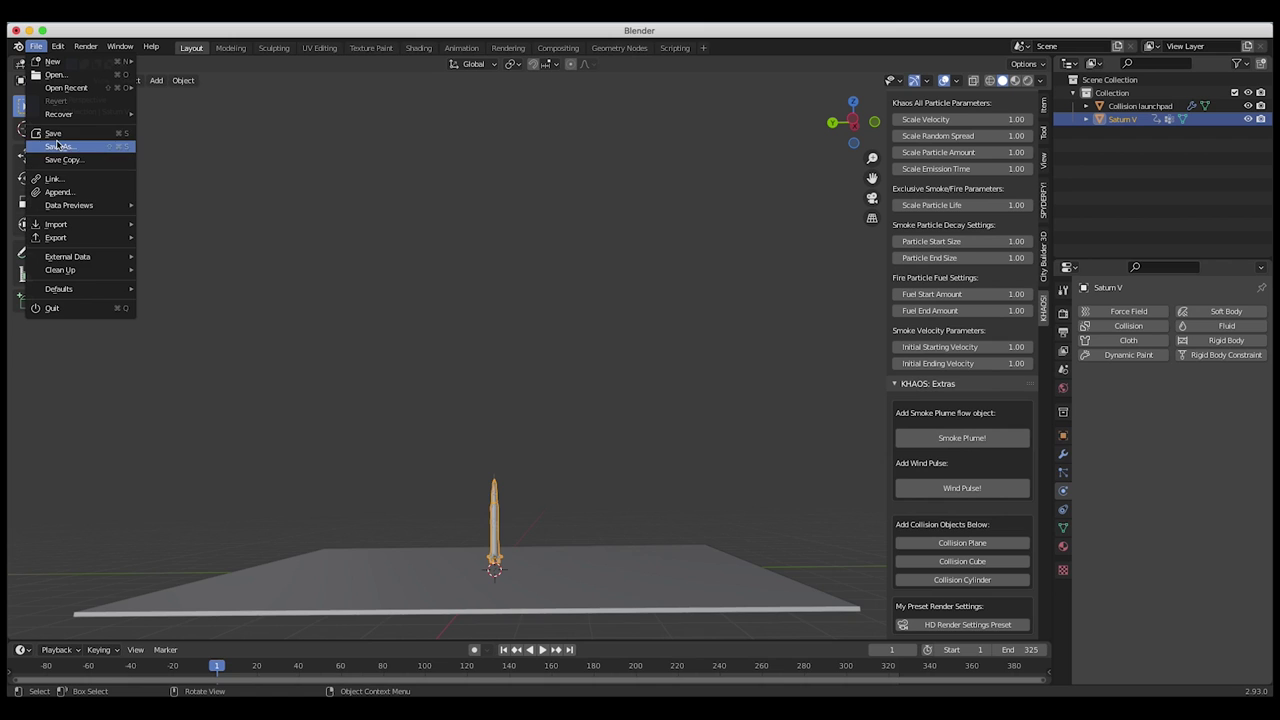
left_click(58, 147)
left_click(406, 274)
type("KHAOS Rocket launch tu")
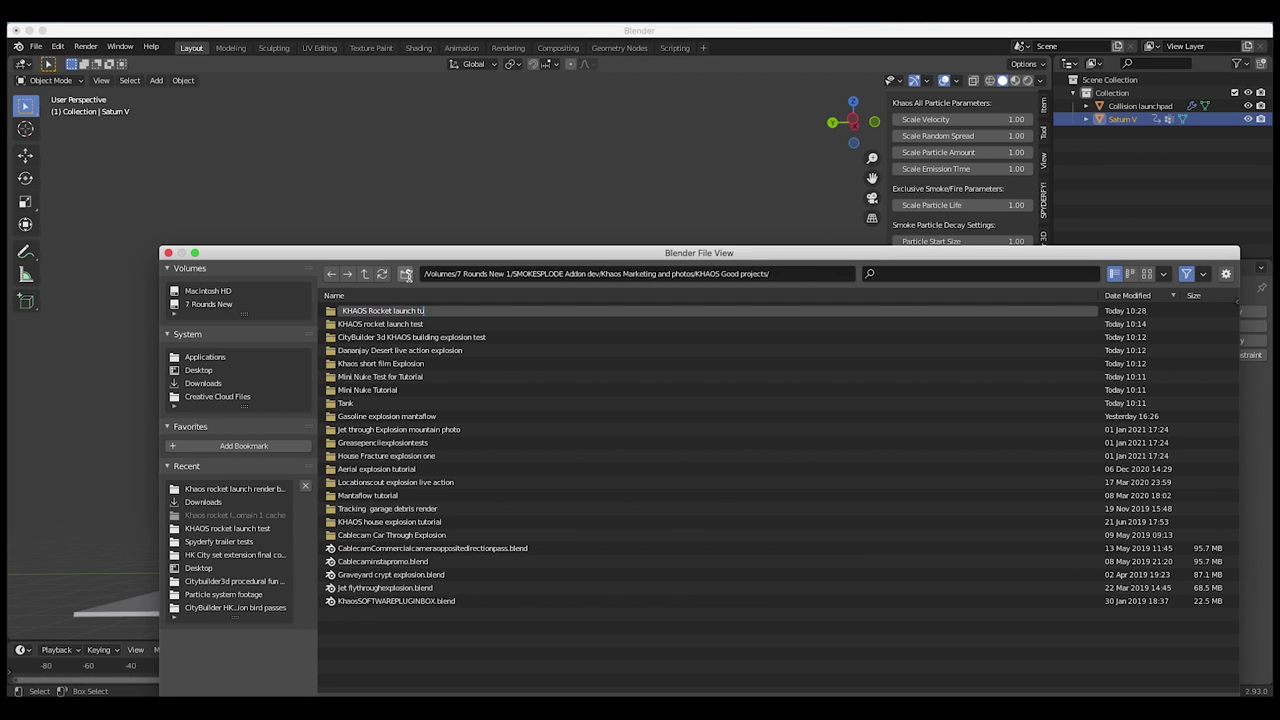
type("torial")
key("Return")
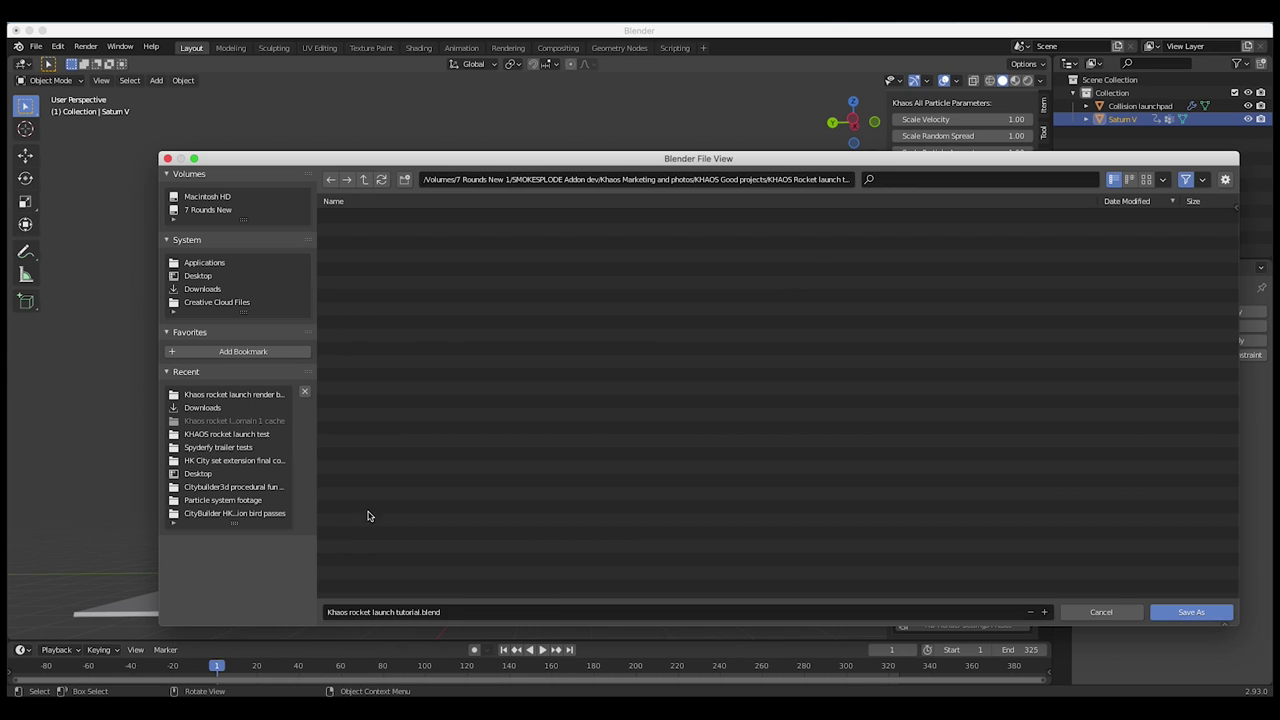
left_click(1182, 614)
Step: Point the render output to the KHAOS Rocket launch tutorial folder and create a subfolder named Khaos rocket launch beauty pass
left_click(1063, 314)
left_click(1063, 332)
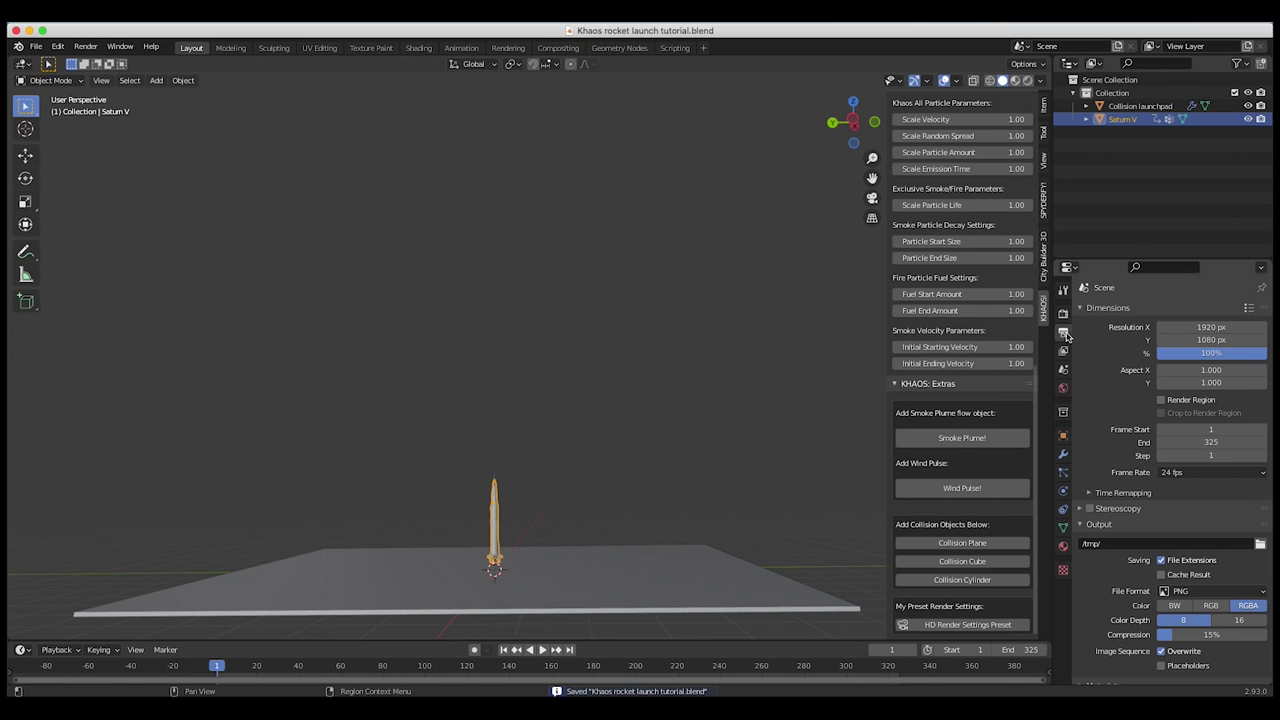
scroll(1131, 592, "down", 1)
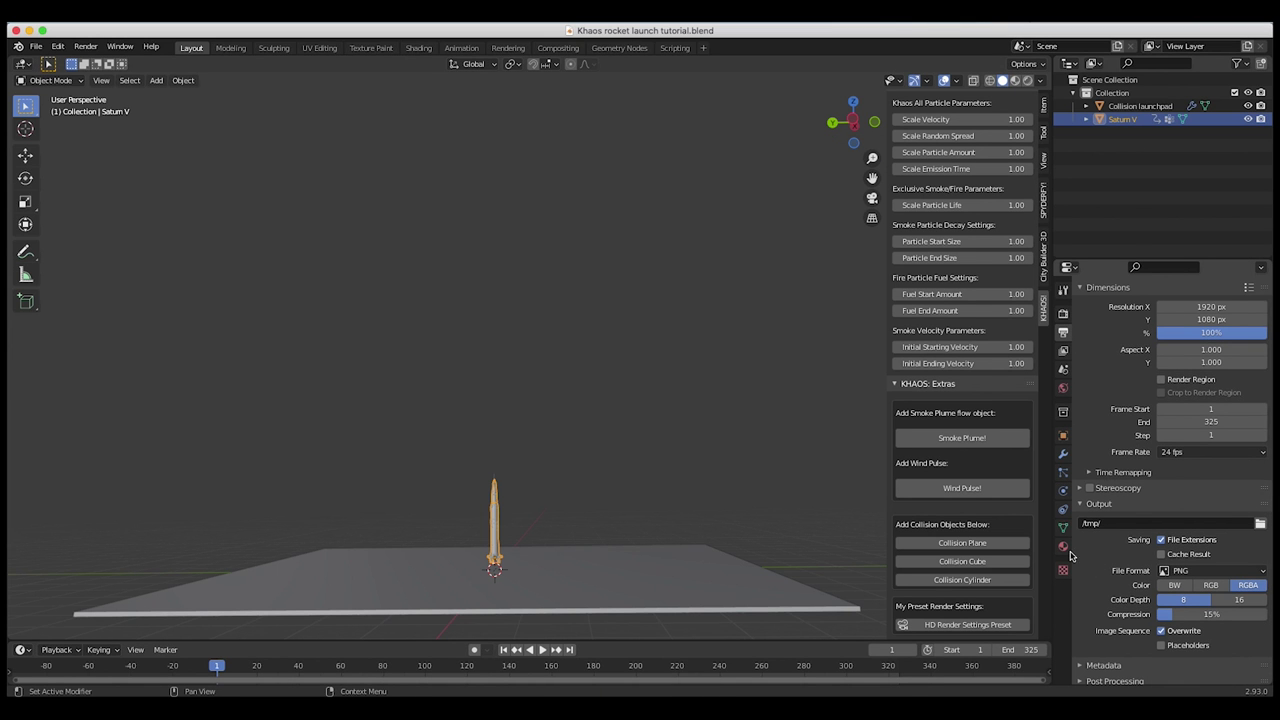
left_click(1260, 523)
left_click_drag(885, 259, 855, 129)
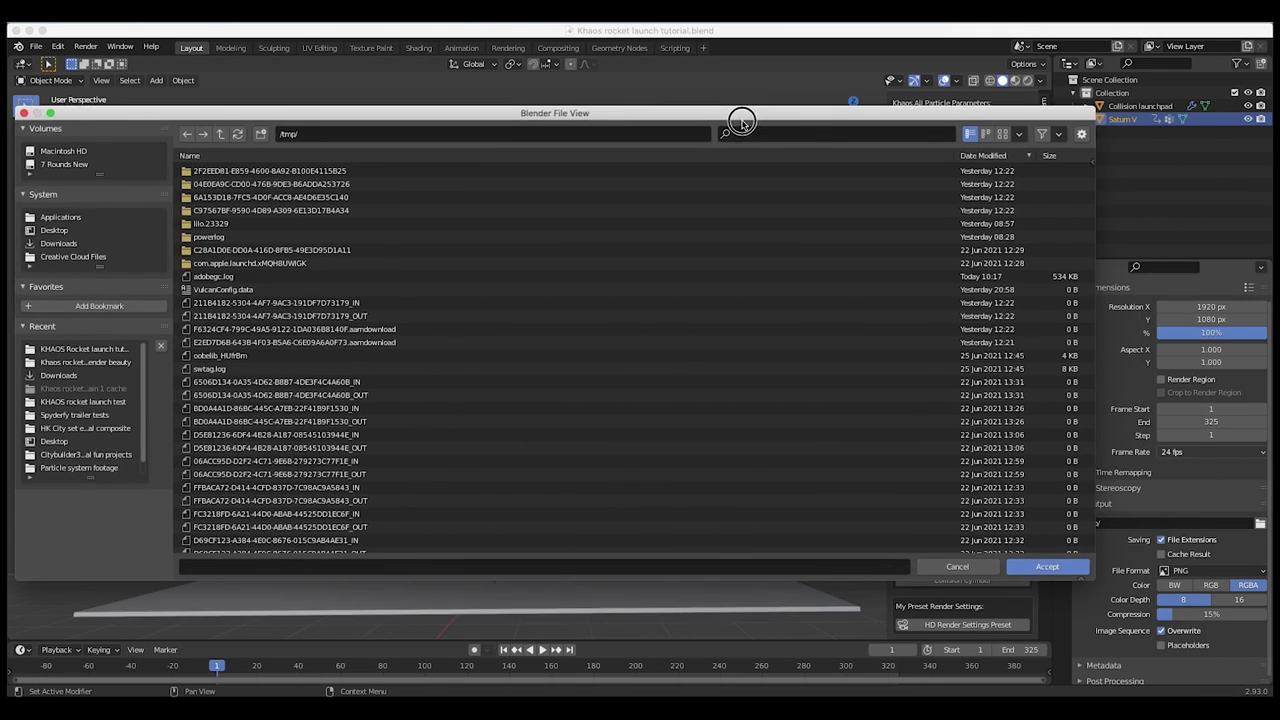
left_click(200, 358)
left_click(374, 143)
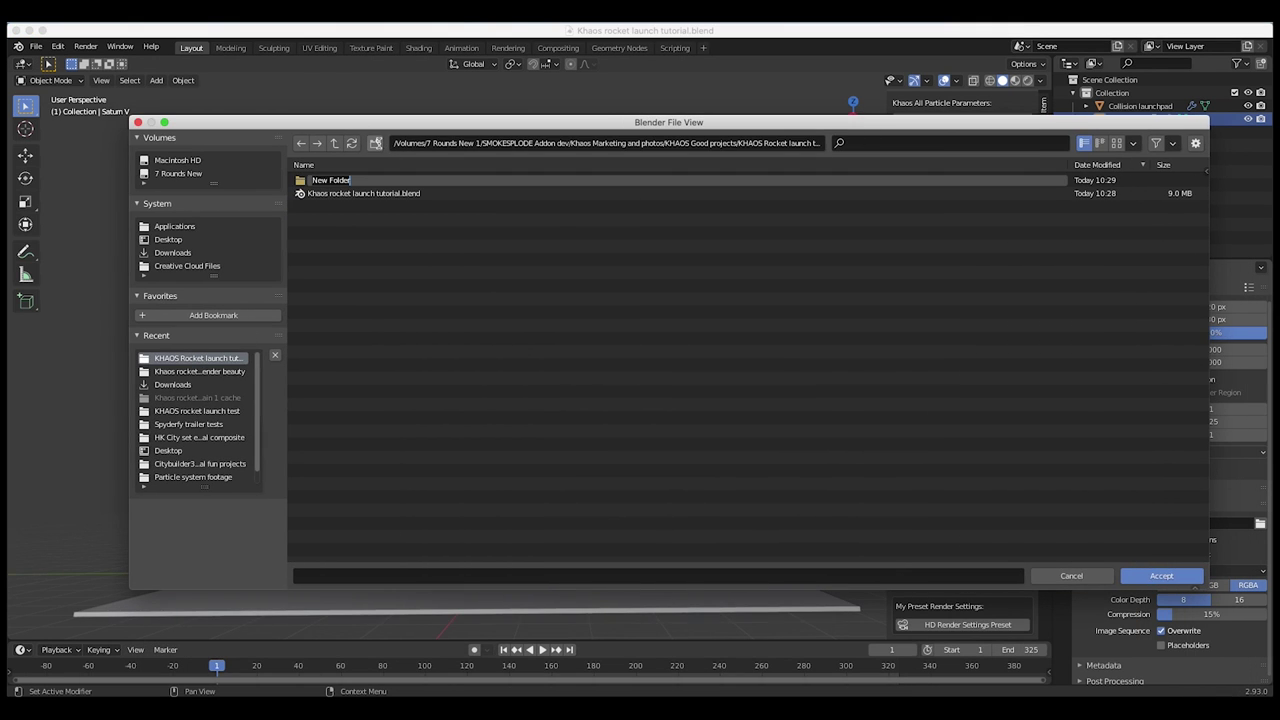
type("Khaos rocket launch beauty pass")
key("Return")
Step: Name the render output files Khaos rocket launch beauty pass inside the new folder and accept the output path
left_click(367, 576)
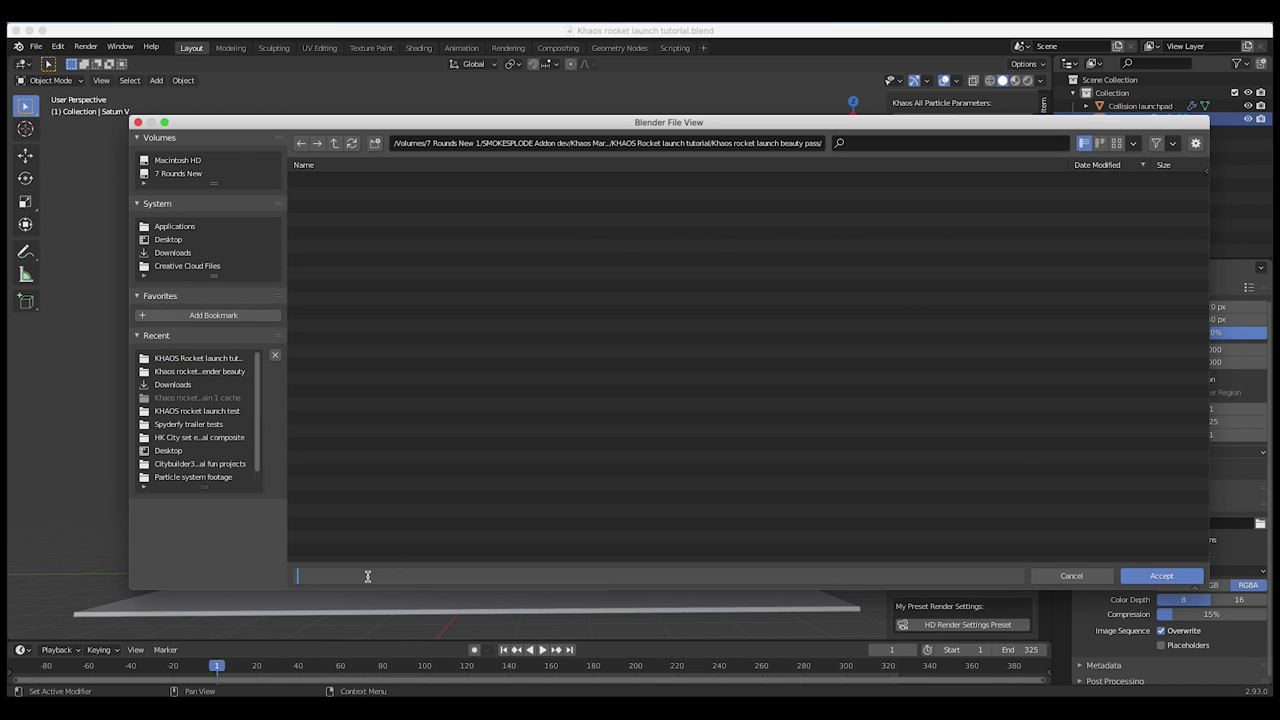
type("Khaos rocket")
type("launch beauty pass")
key("Return")
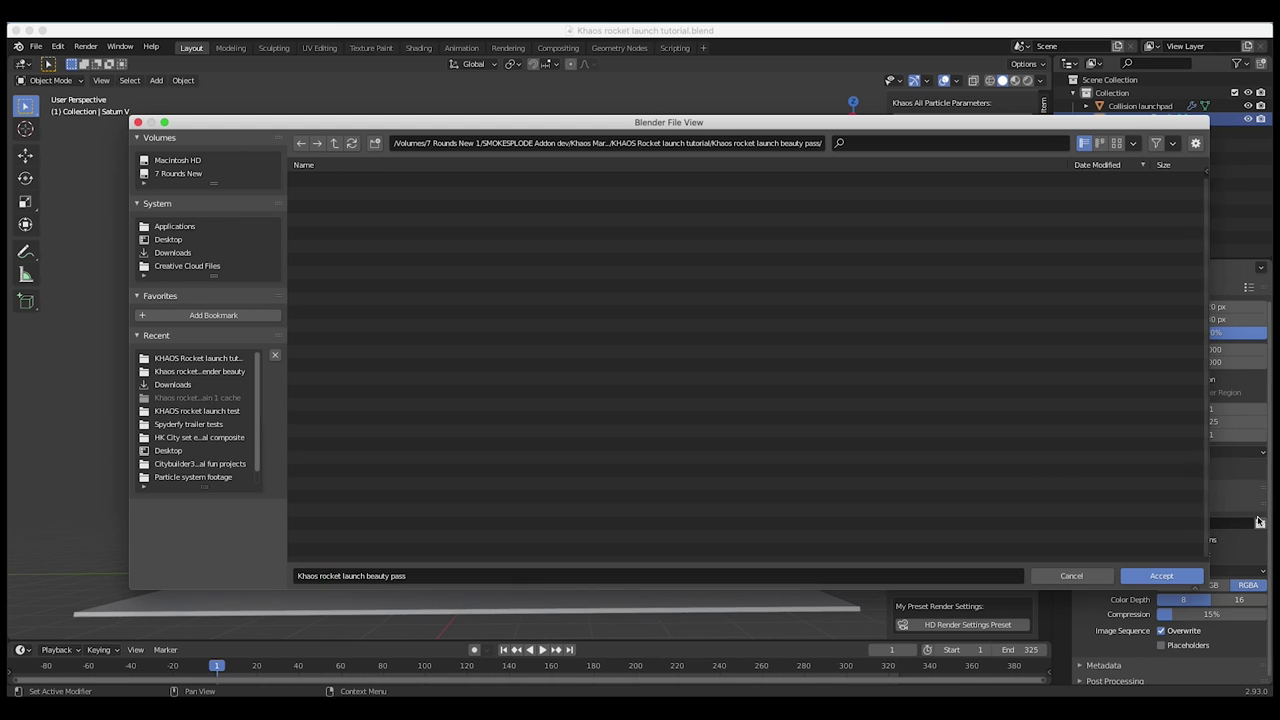
left_click(1180, 577)
Step: Set the render resolution scale to 40%
middle_click_drag(731, 486, 573, 477)
scroll(573, 477, "down", 3)
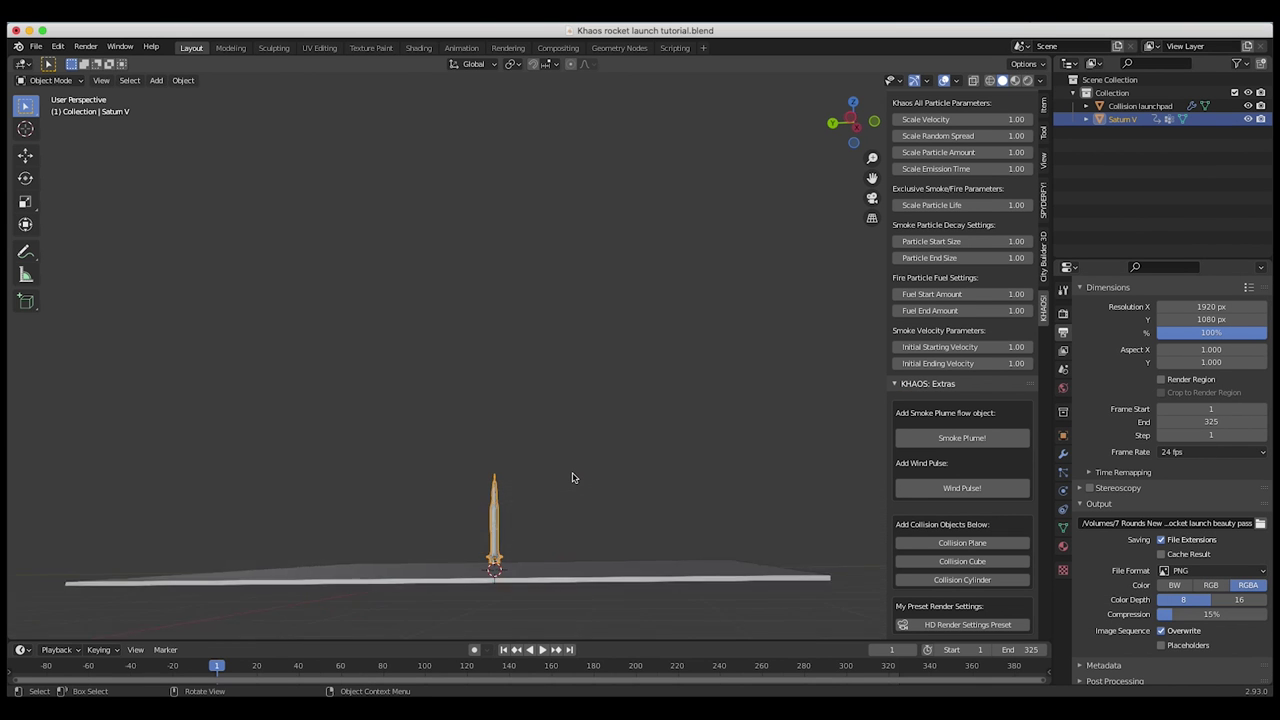
scroll(573, 477, "up", 2, "shift")
scroll(573, 477, "up", 1)
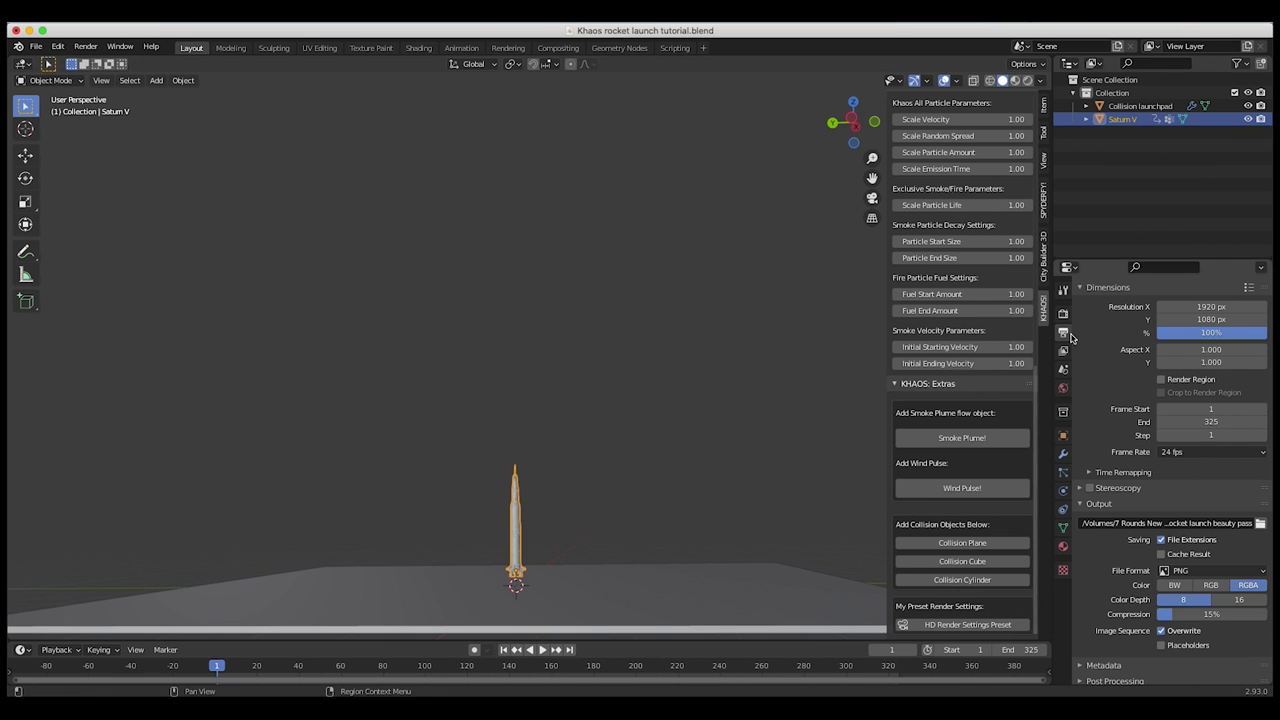
left_click(1215, 332)
type("40")
key("Return")
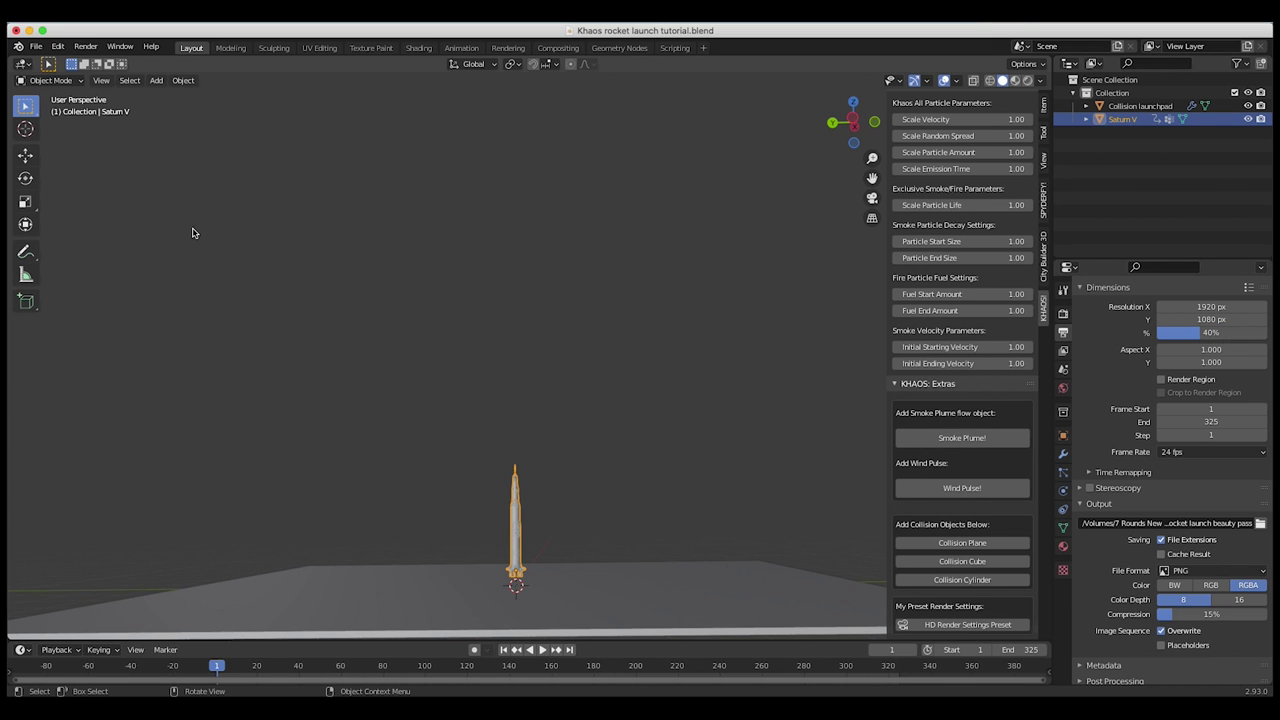
Step: Make a viewport render of the launch animation, play back the rendered frames, and close the player
left_click(101, 80)
left_click(137, 333)
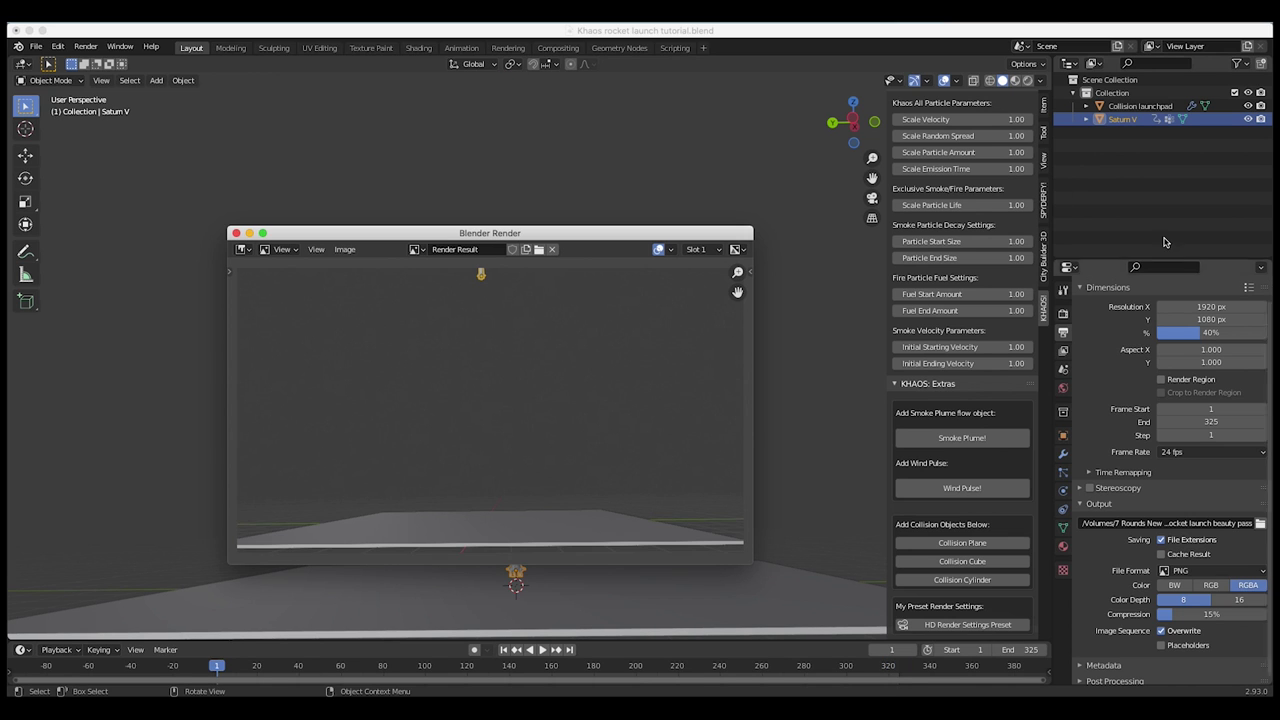
left_click(237, 234)
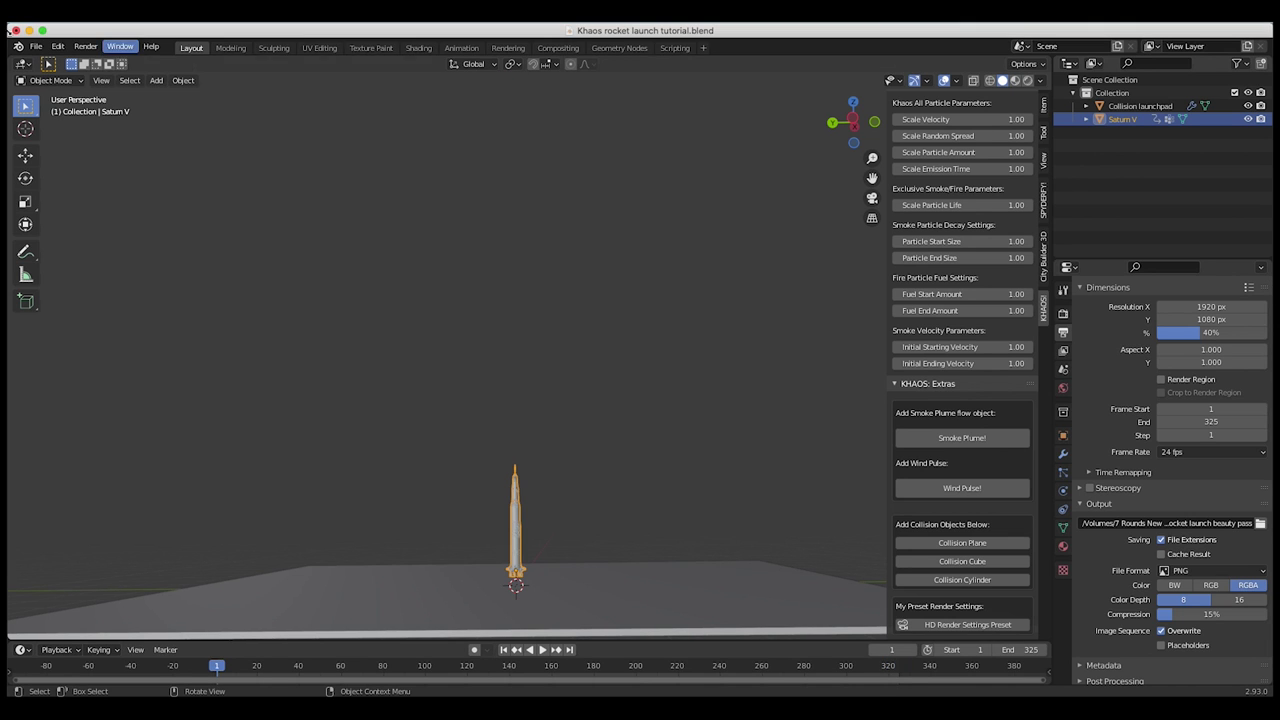
left_click(84, 47)
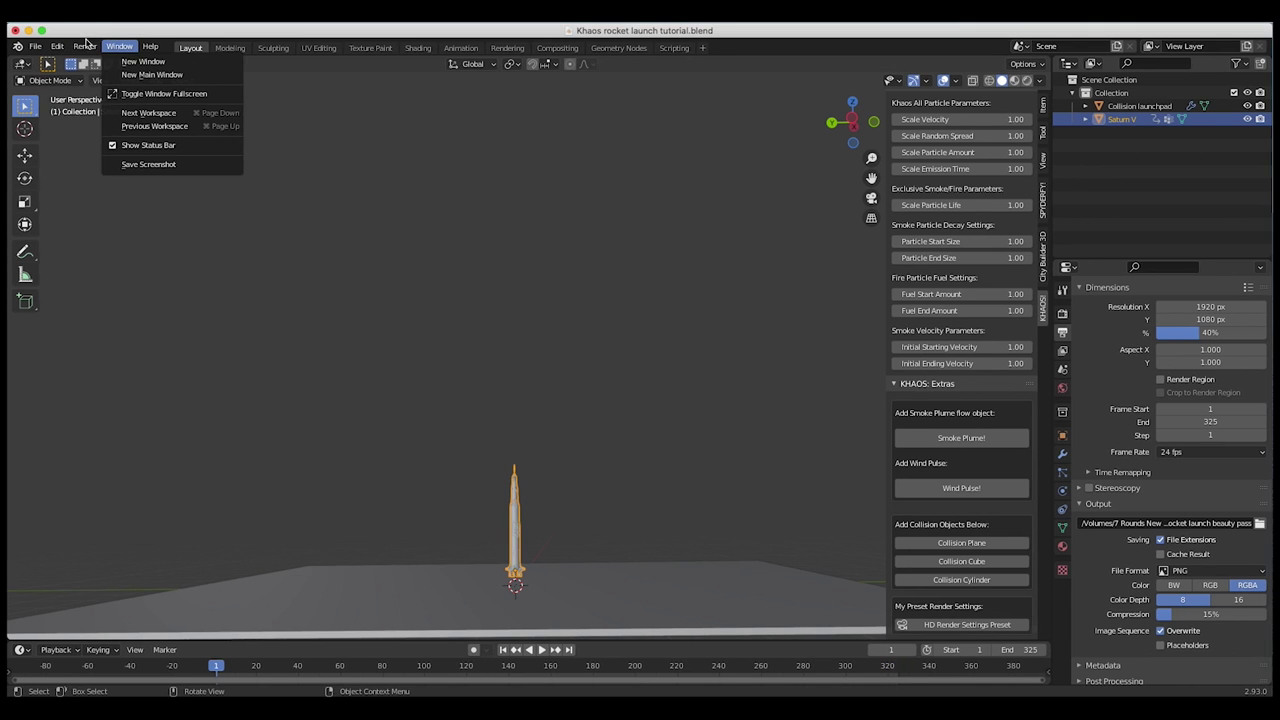
left_click(84, 46)
left_click(114, 129)
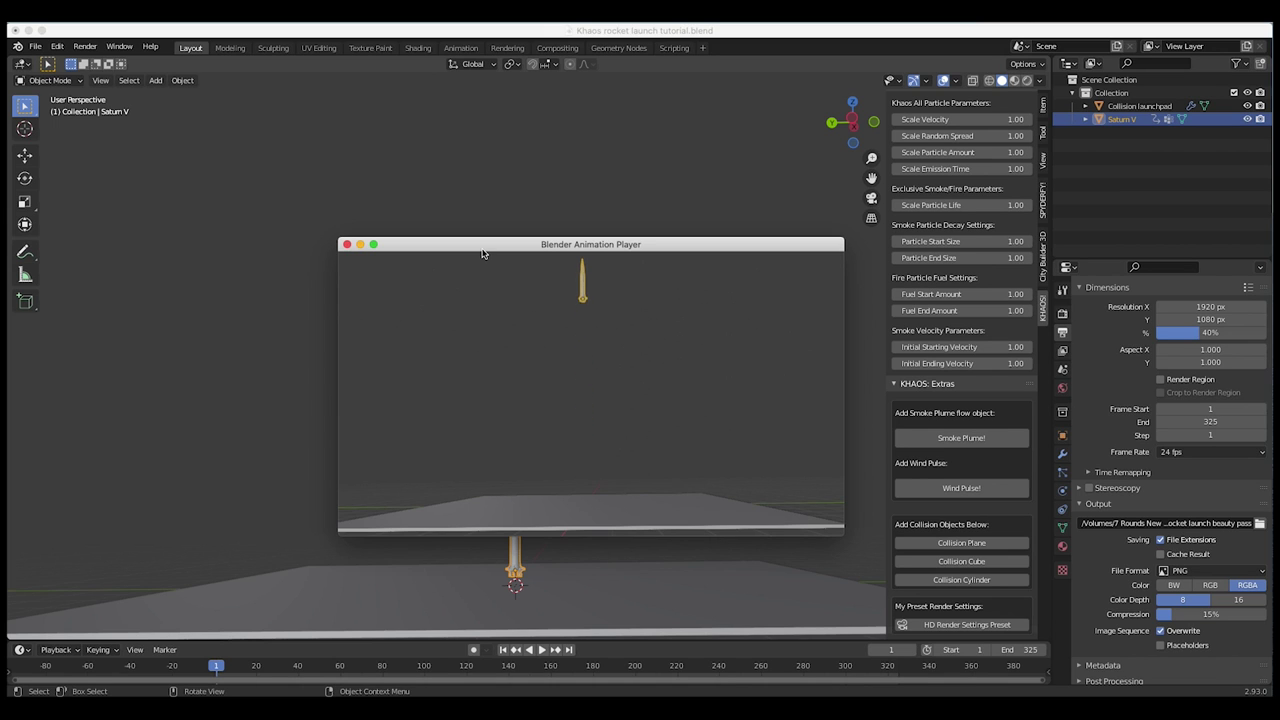
left_click(347, 244)
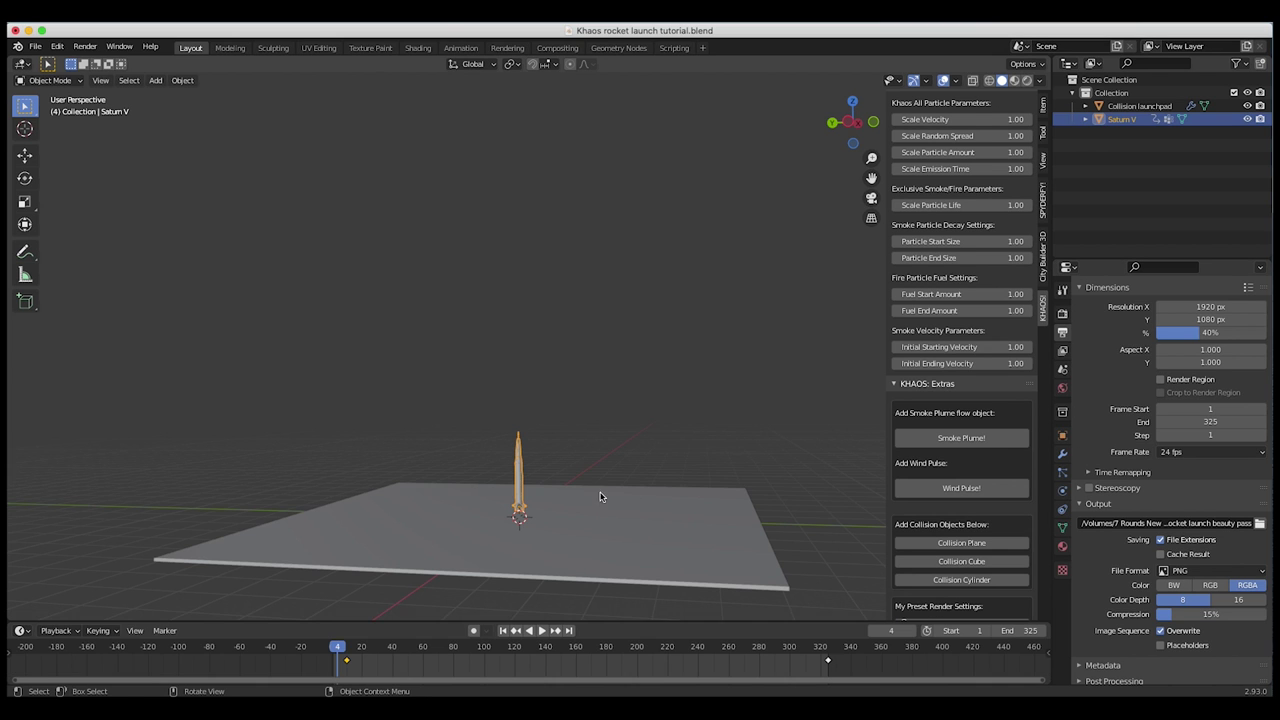
Step: Move the Saturn V's last keyframe to frame 240 and play the launch from the start
left_click_drag(344, 652, 760, 657)
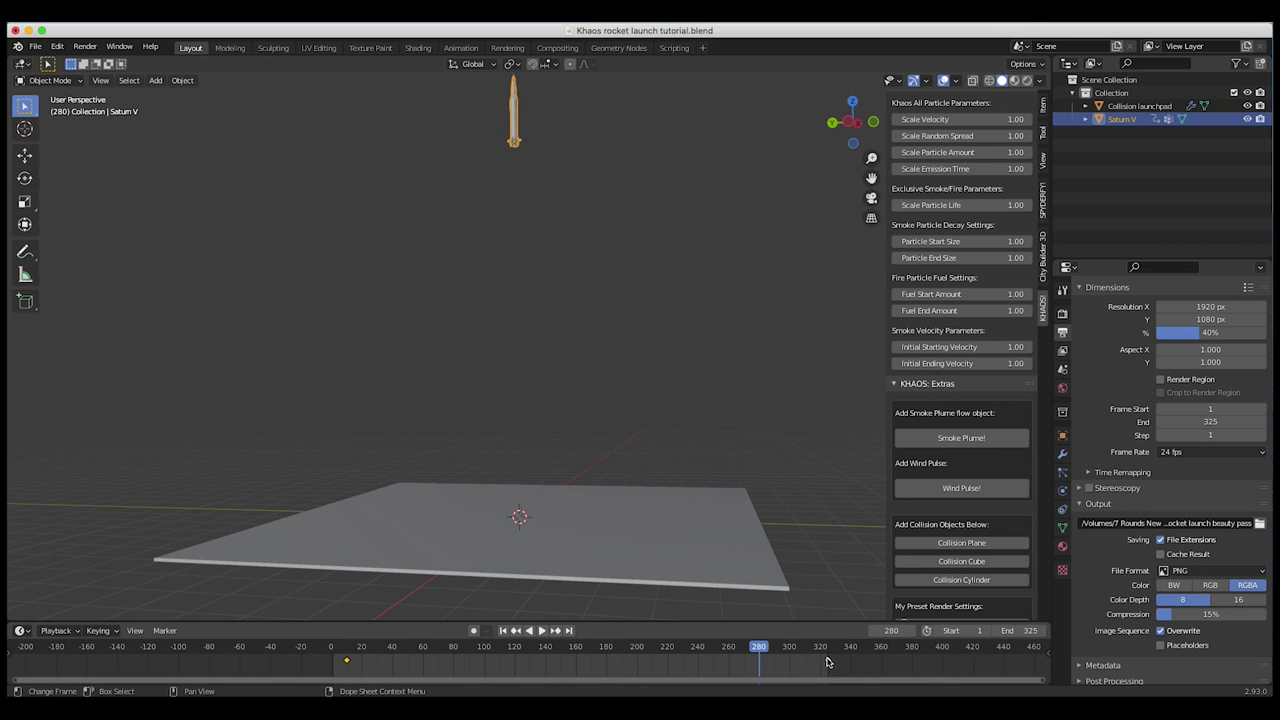
key("g")
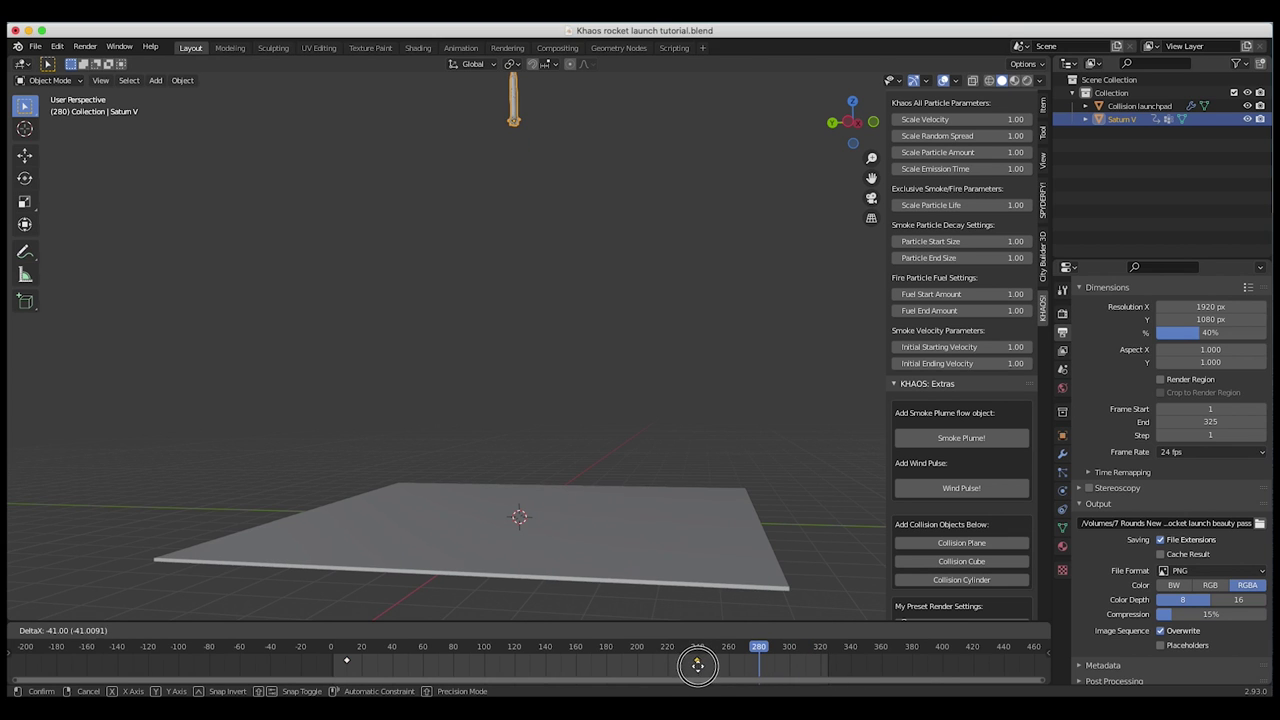
left_click(699, 667)
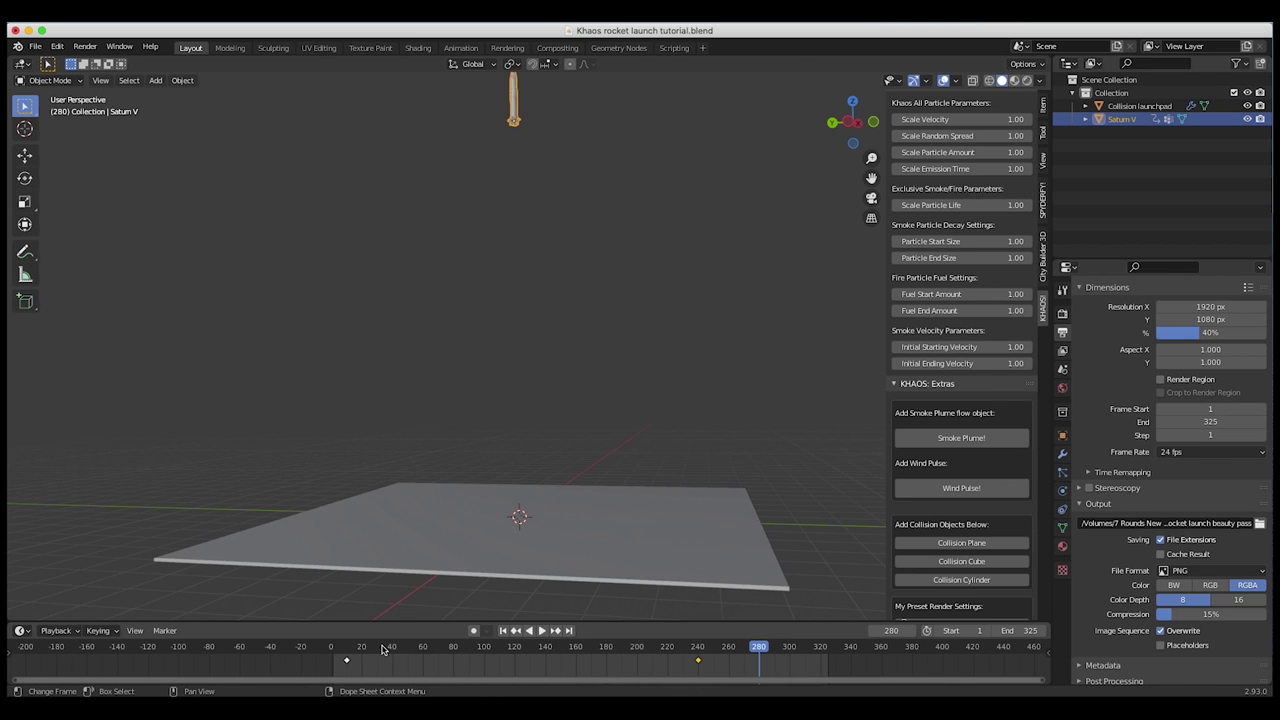
left_click_drag(346, 651, 583, 648)
left_click(503, 630)
left_click(541, 630)
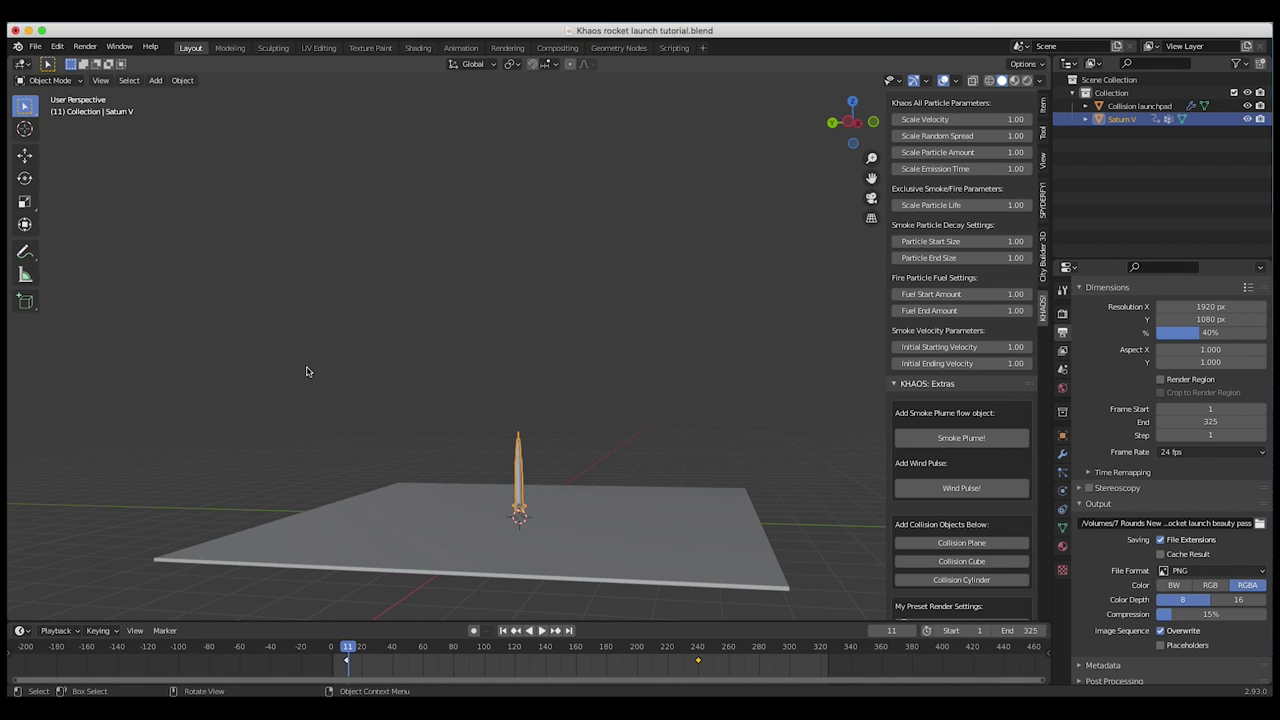
Step: Redo the viewport render animation with the moved keyframe and check the rocket's speed in the animation player
left_click(100, 80)
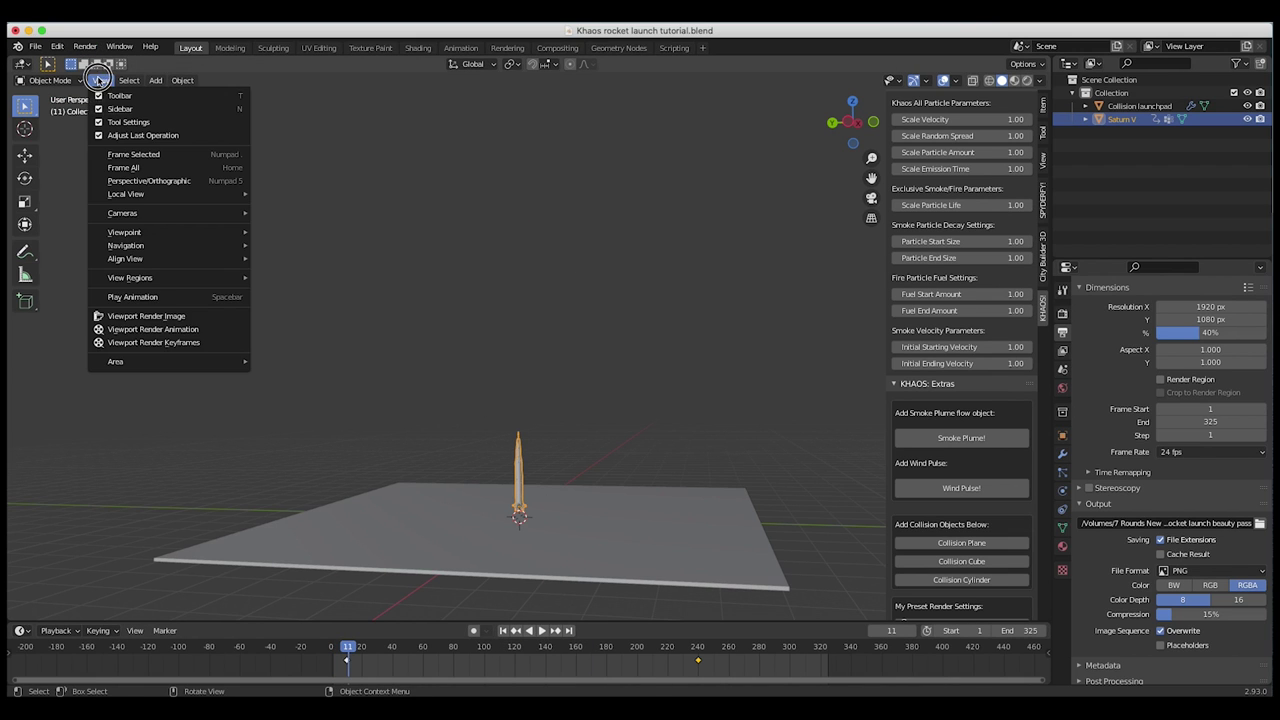
left_click(130, 331)
left_click(84, 44)
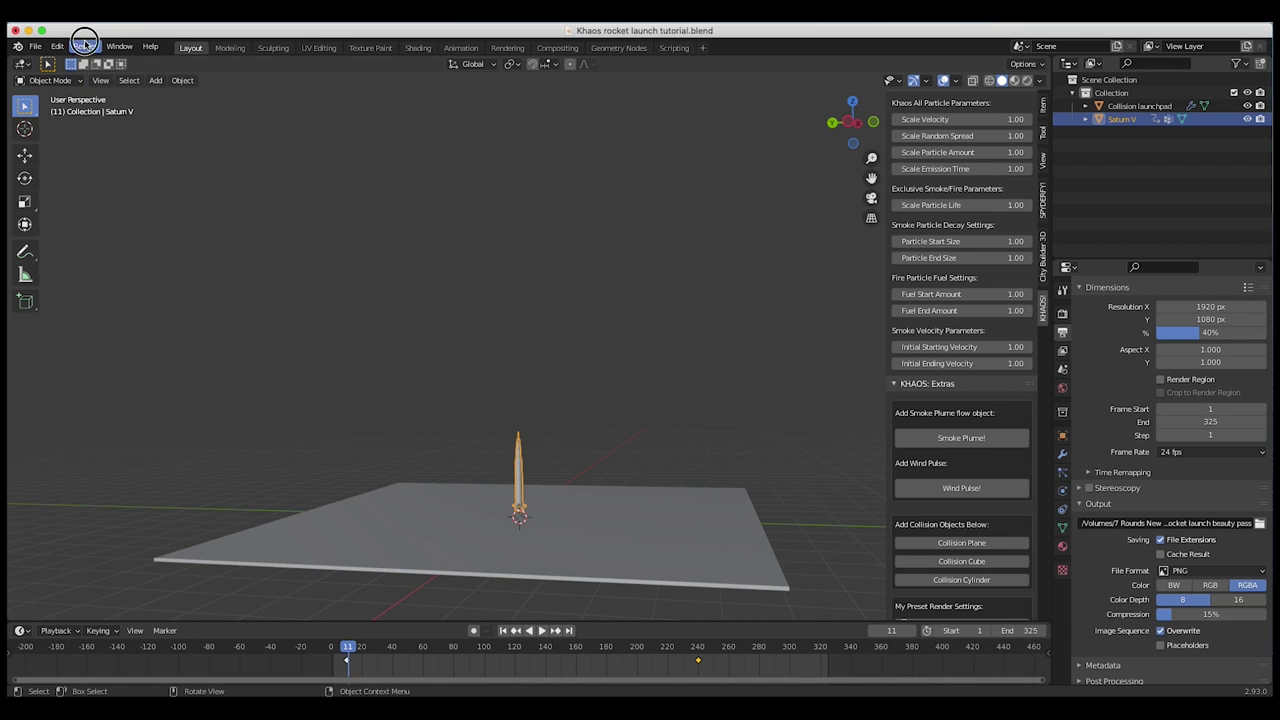
left_click(127, 127)
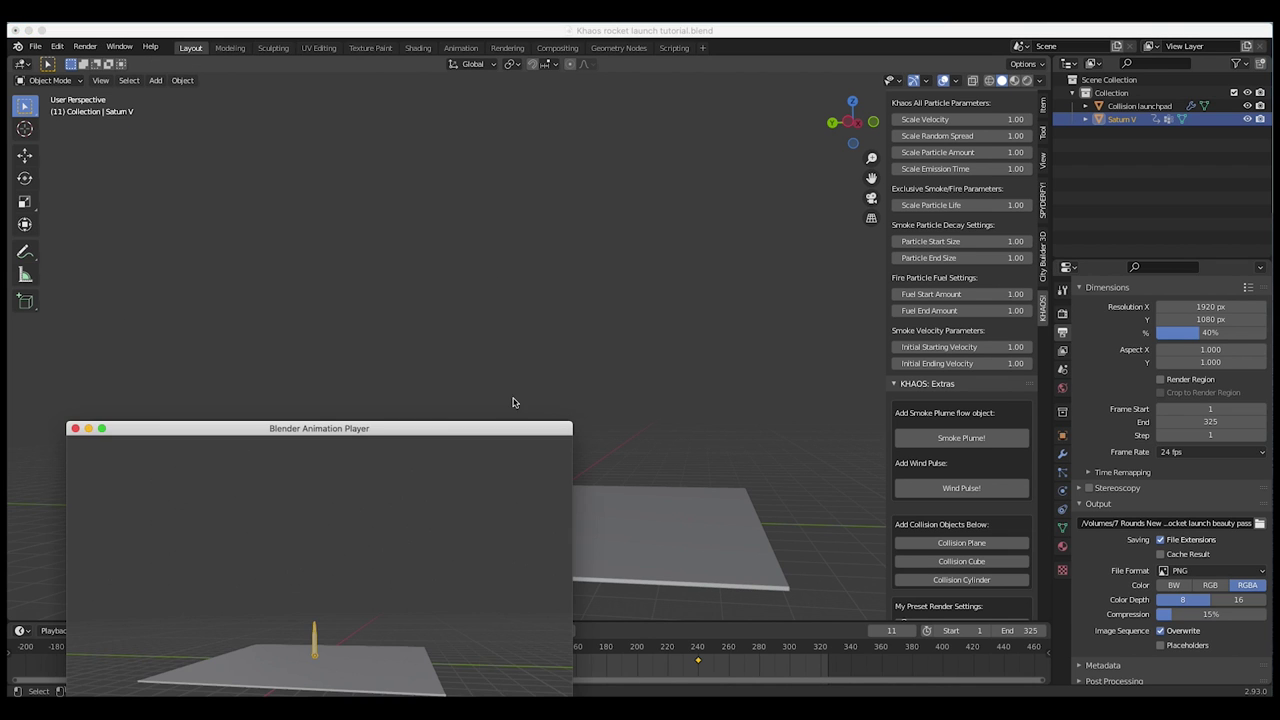
left_click_drag(434, 425, 655, 267)
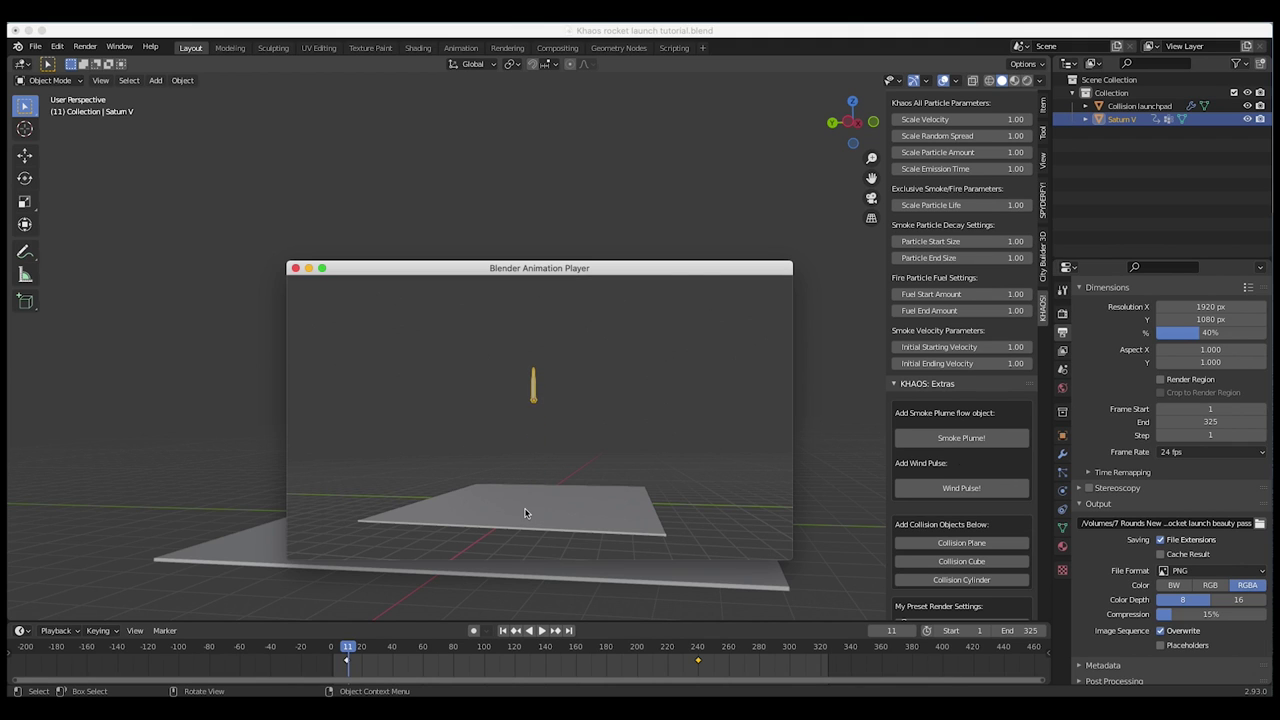
key("Escape")
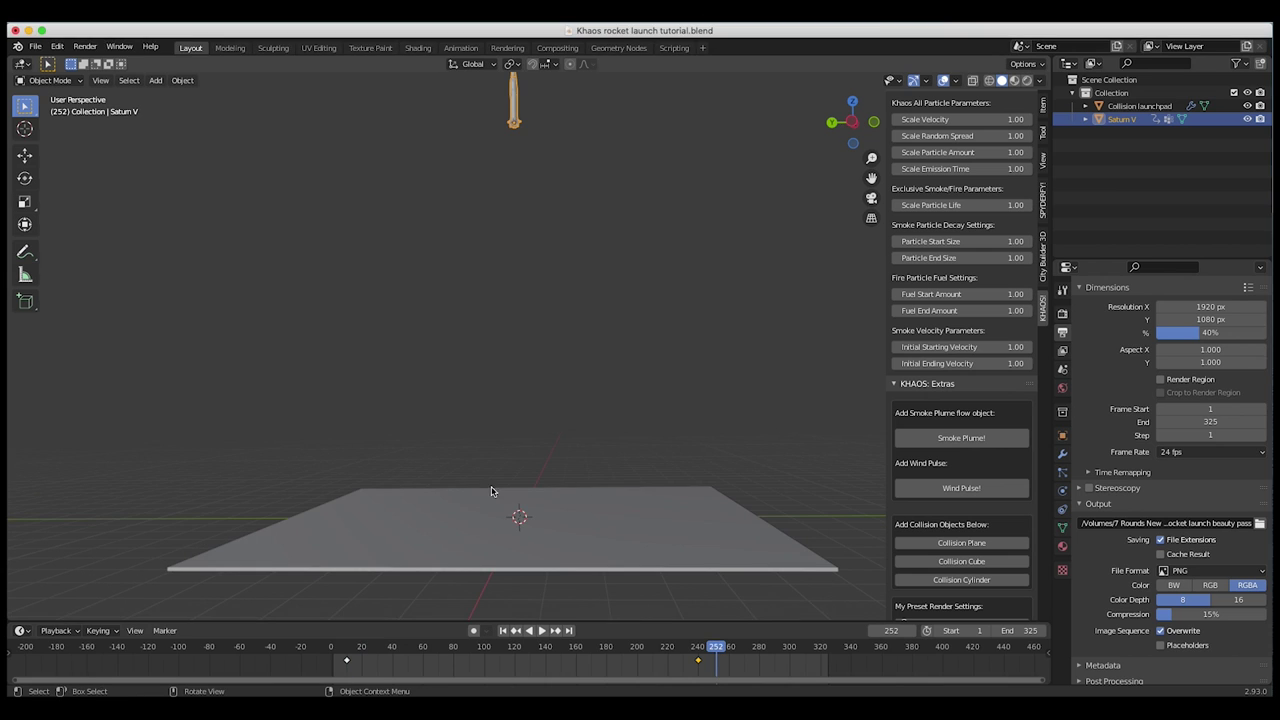
Step: Set the scene's end frame to 240
left_click_drag(704, 650, 697, 648)
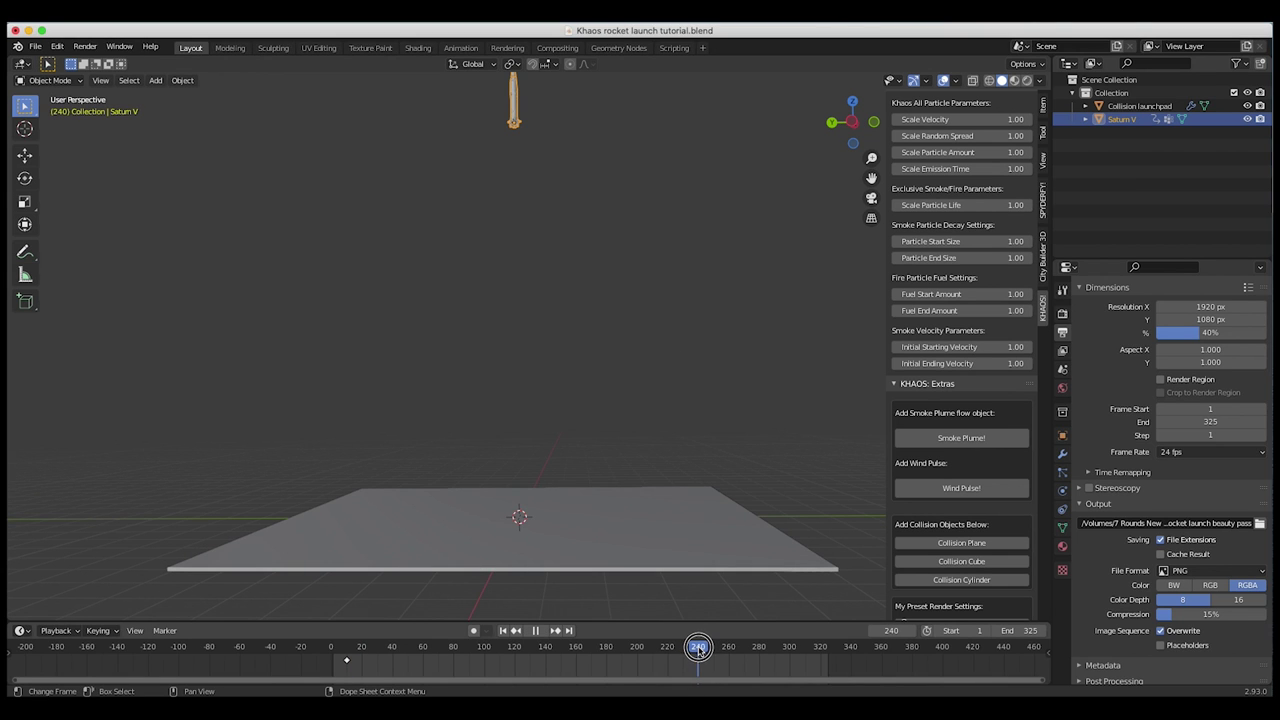
left_click(1025, 630)
type("240")
key("Return")
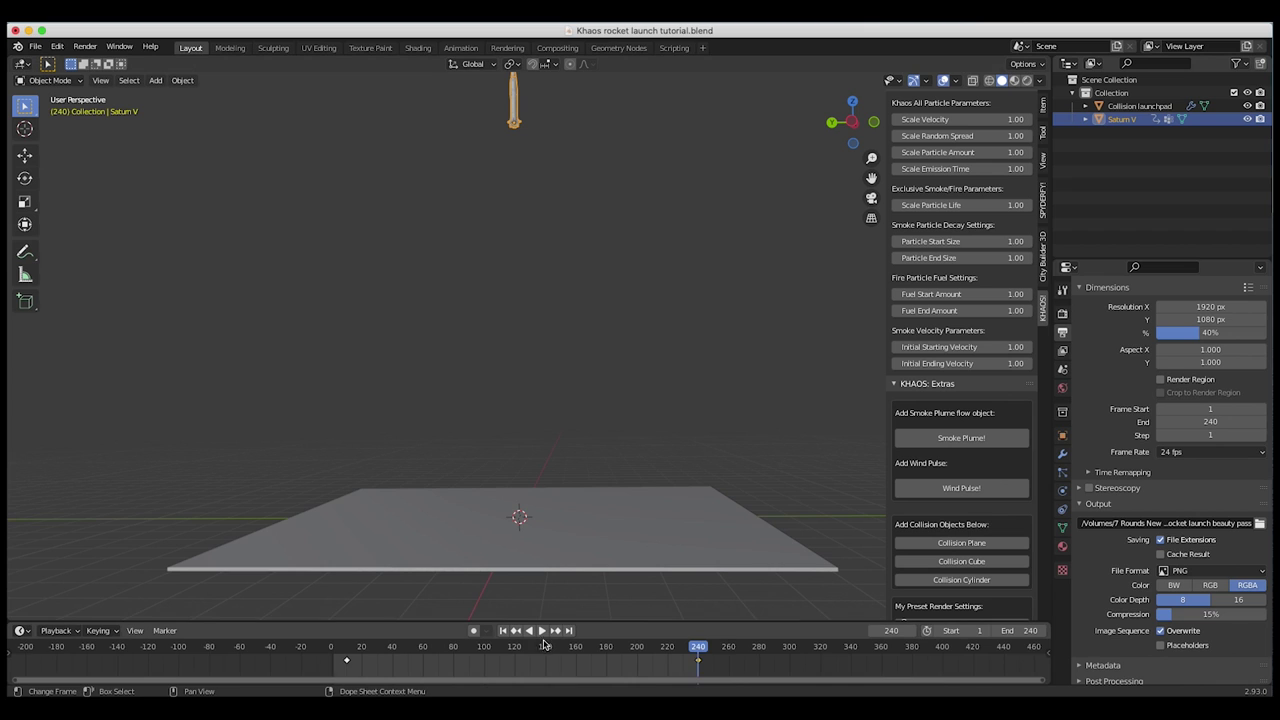
scroll(533, 660, "left", 2, "ctrl")
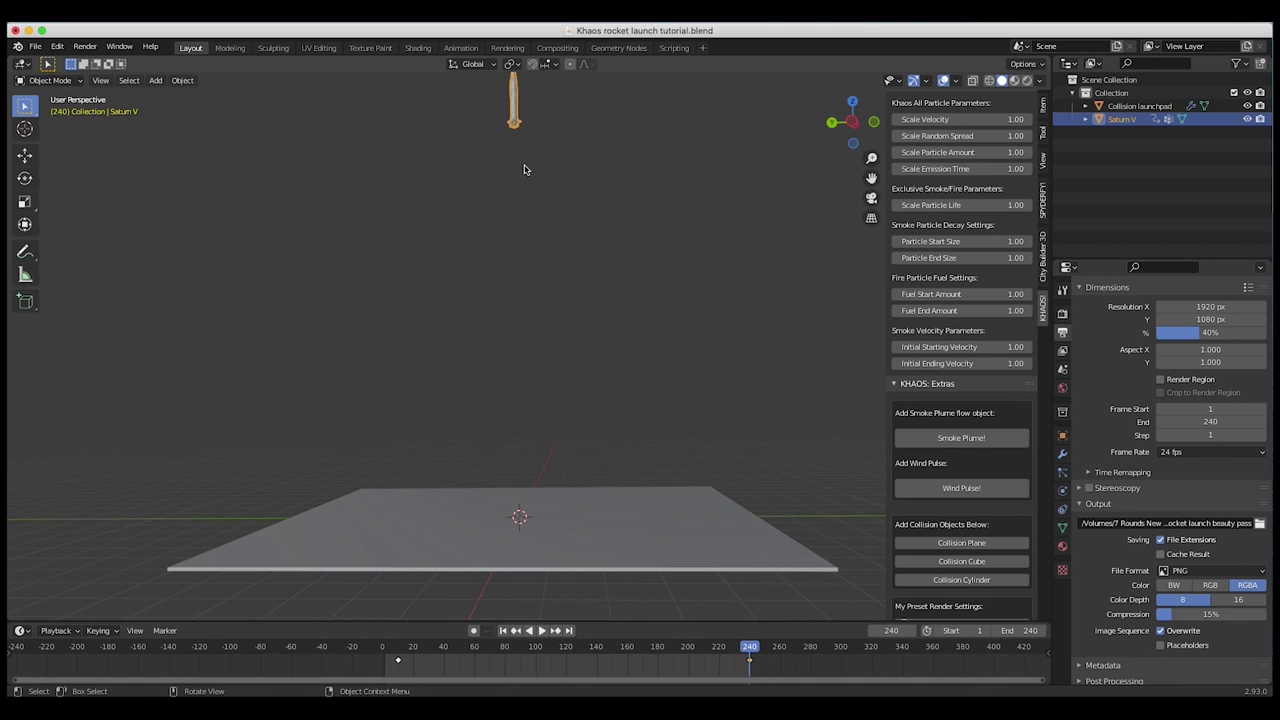
Step: Set the KHAOS smoke's Initial Starting Velocity and Initial Ending Velocity both to 8
scroll(506, 346, "up", 3, "shift")
scroll(506, 346, "down", 2)
scroll(506, 346, "up", 2, "shift")
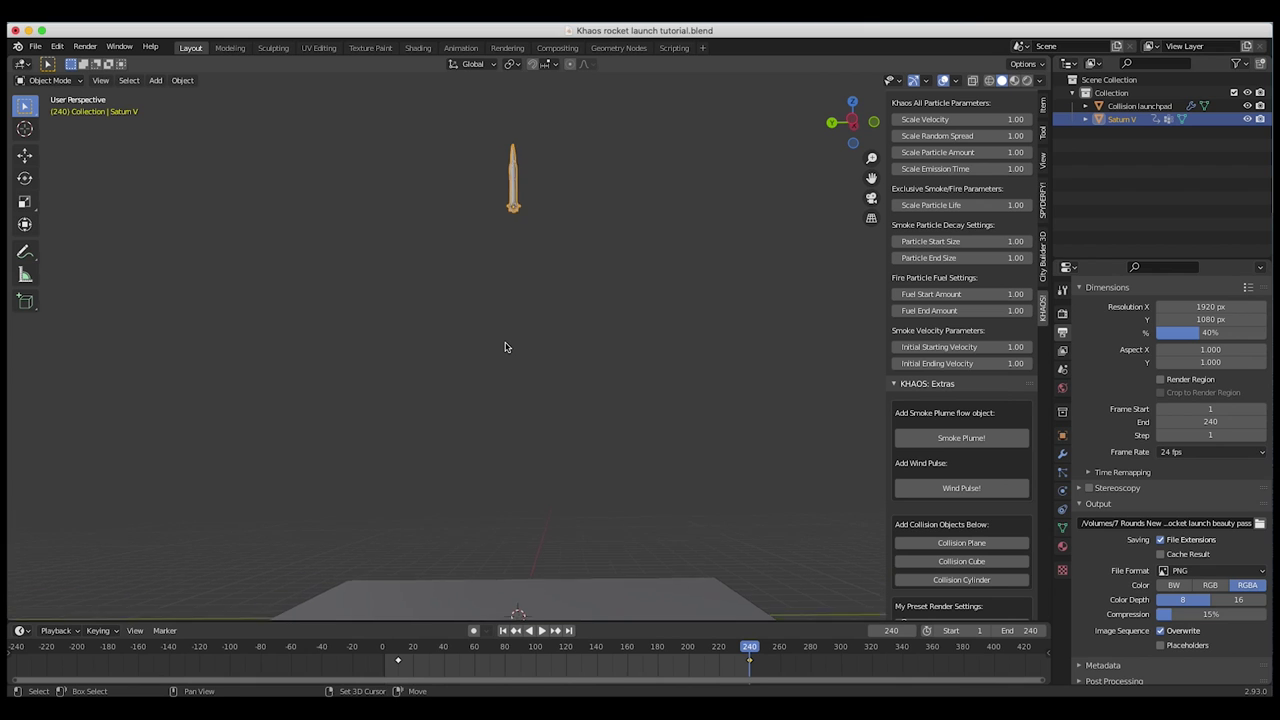
scroll(952, 270, "up", 10)
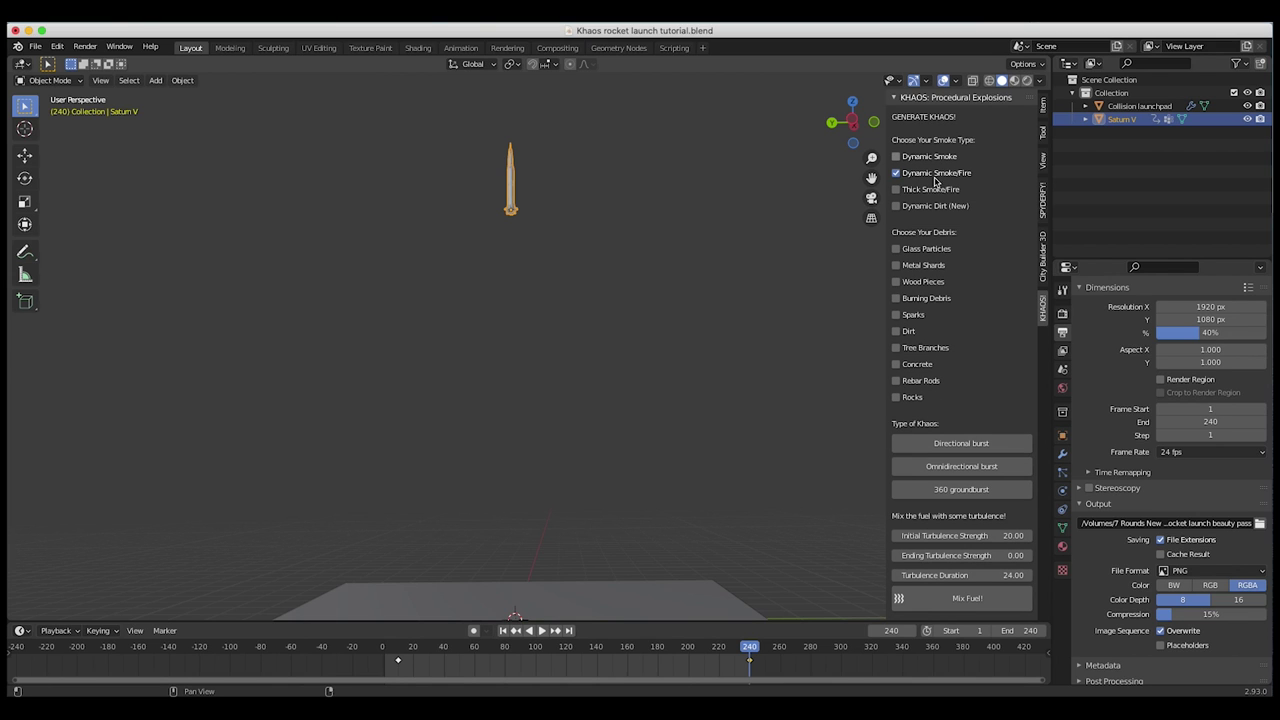
scroll(962, 376, "down", 1)
scroll(962, 376, "down", 8)
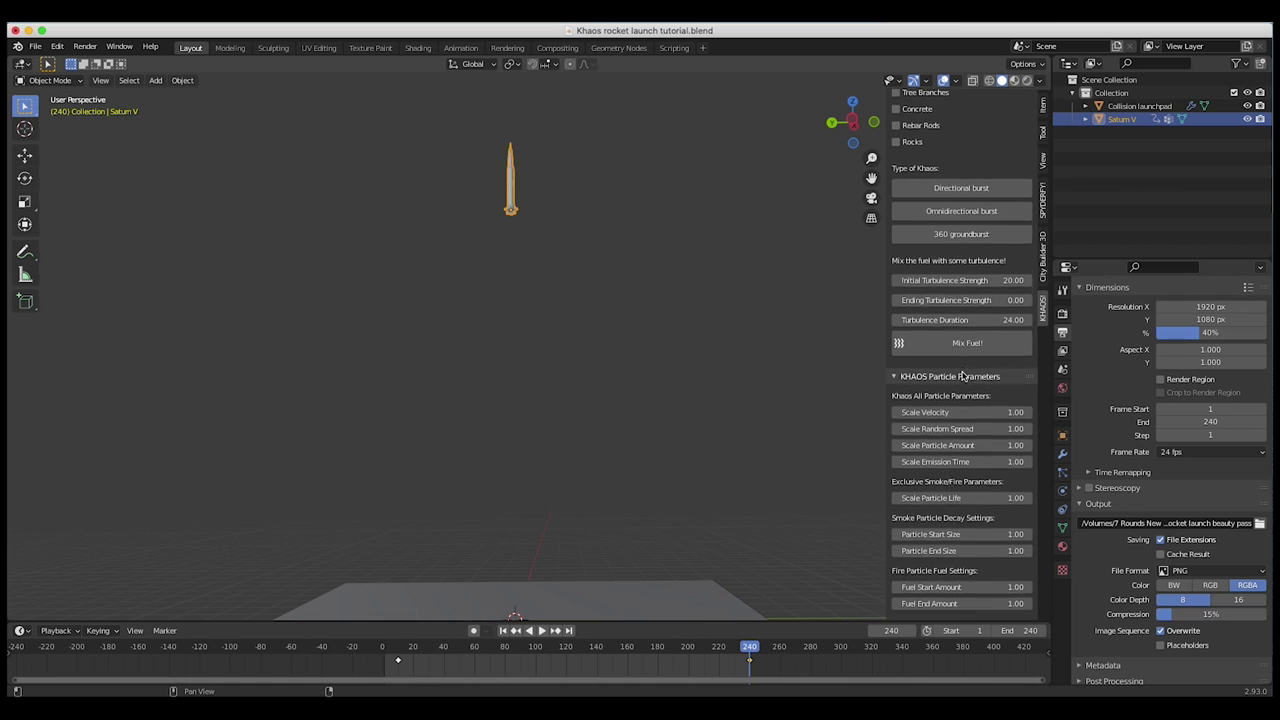
scroll(930, 365, "down", 1)
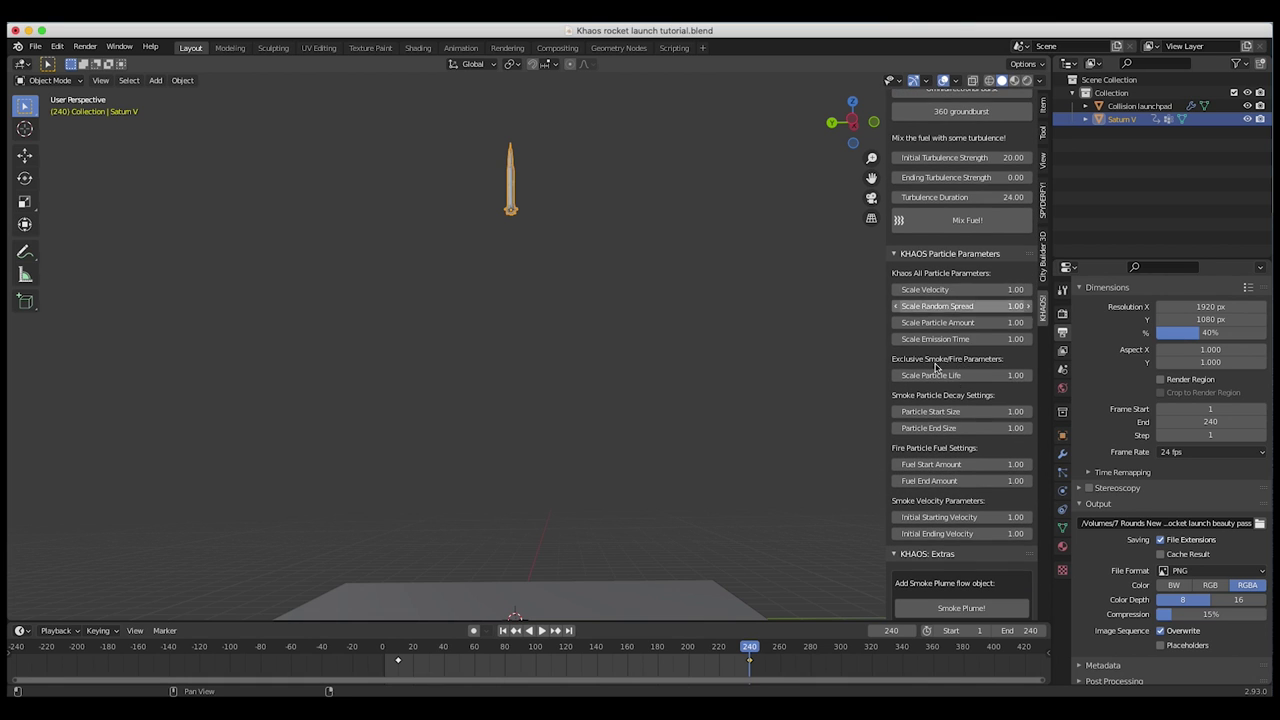
scroll(1007, 257, "down", 1)
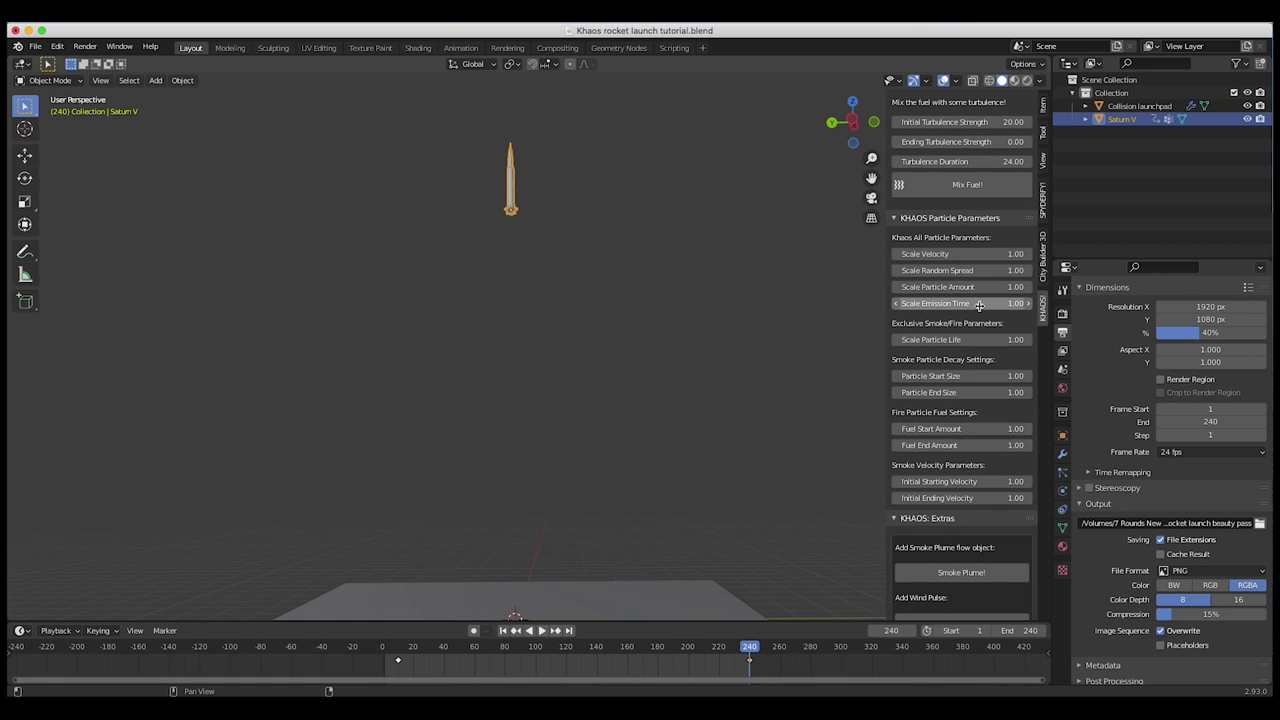
left_click(970, 484)
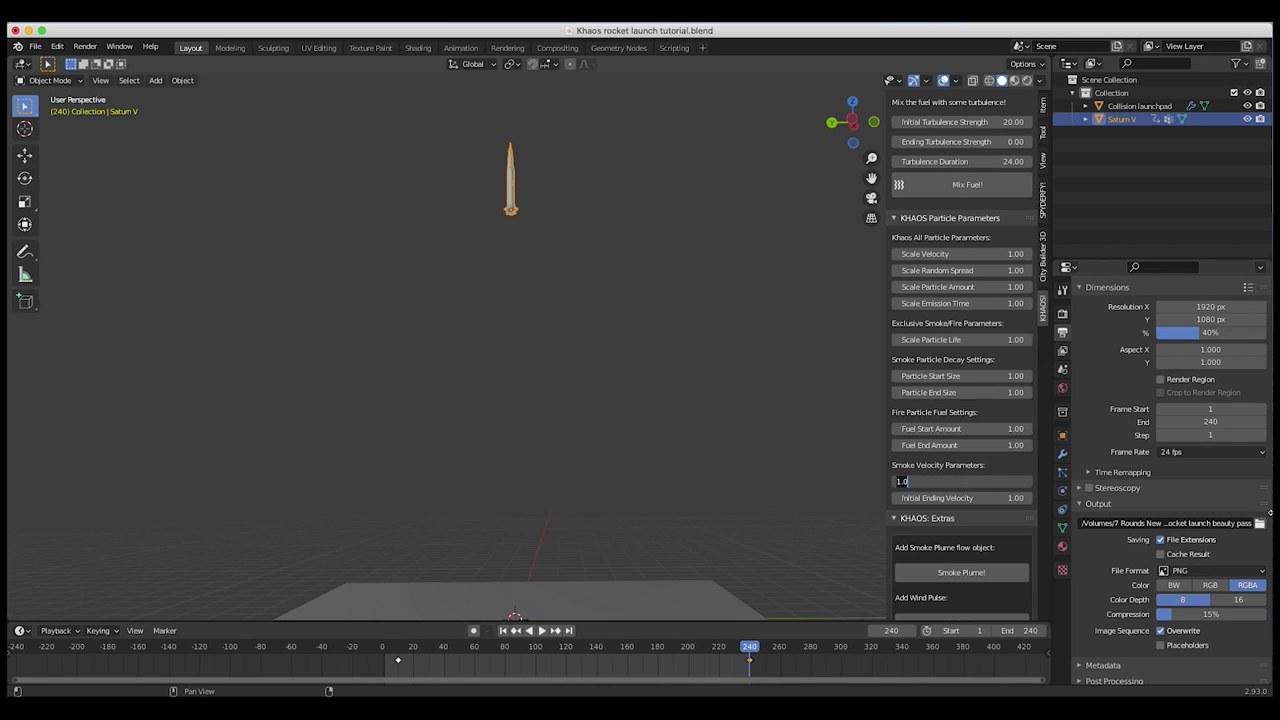
type("8")
key("Return")
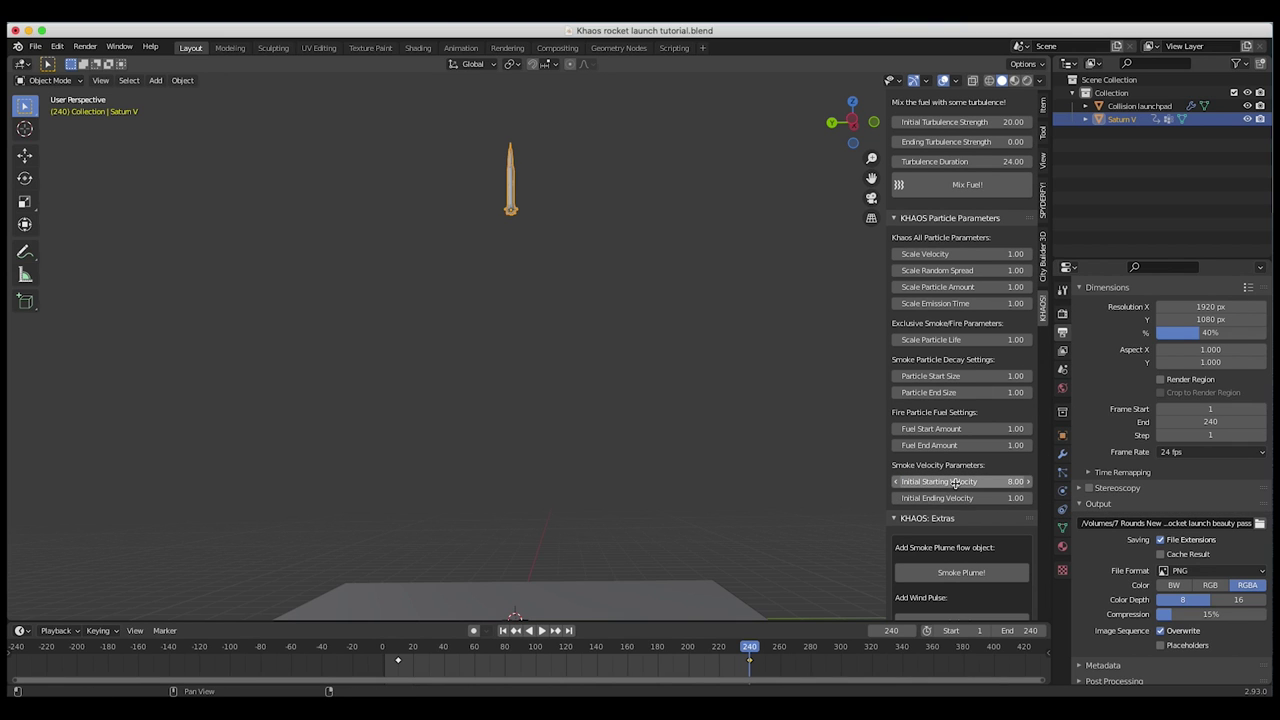
left_click(971, 499)
type("8")
key("Return")
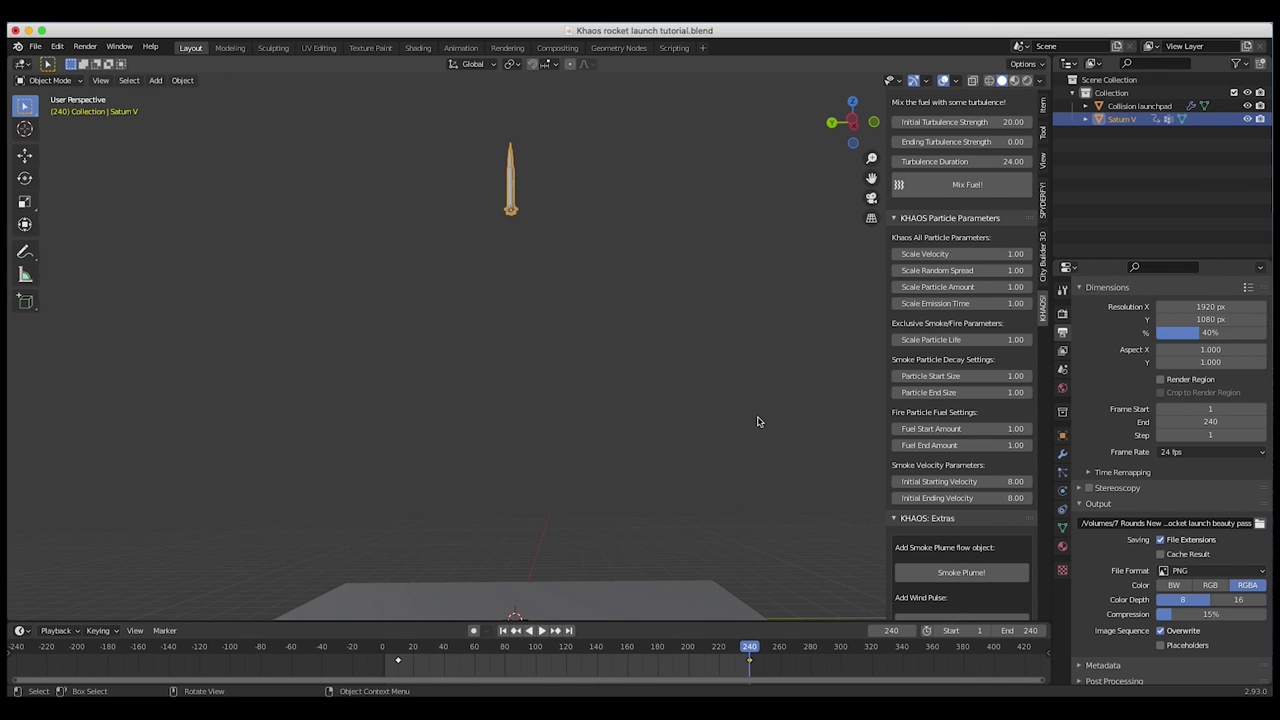
Step: Rewind the launch animation to the first frame and advance it to frame 10, where the rocket is still on the pad
scroll(965, 315, "down", 5)
scroll(940, 460, "up", 8)
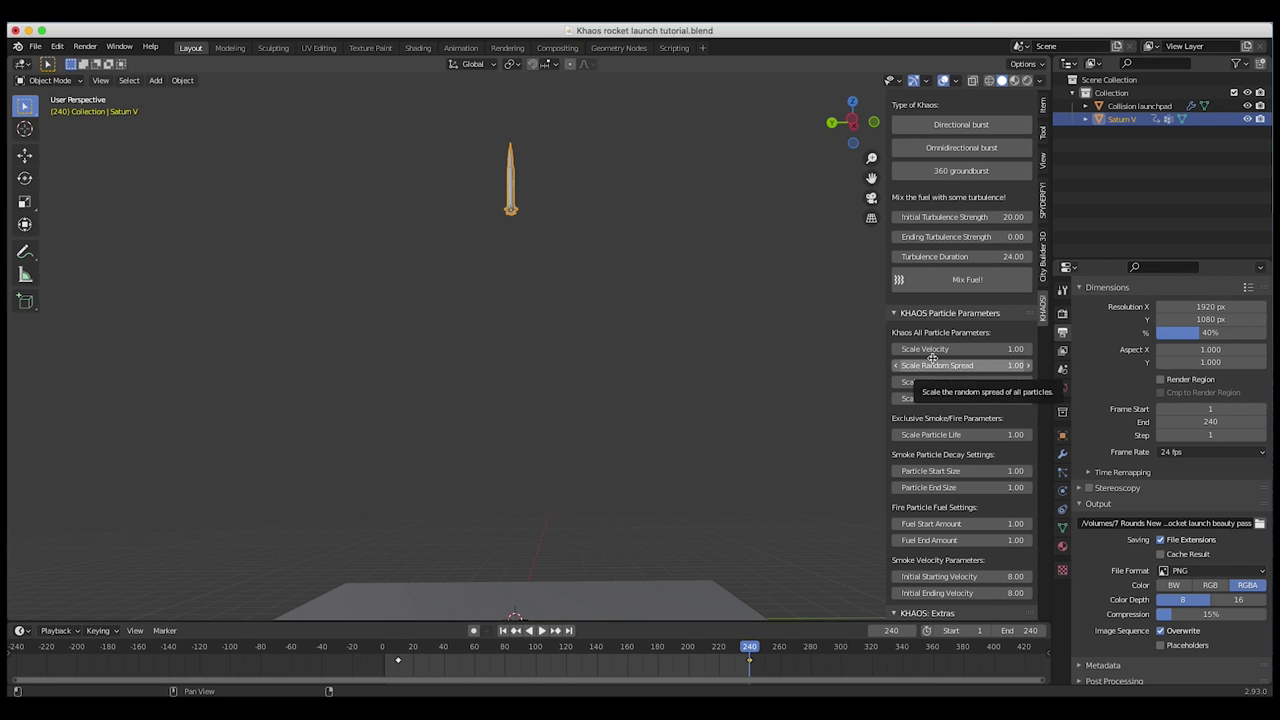
scroll(905, 345, "up", 5)
middle_click_drag(466, 286, 514, 538)
middle_click_drag(511, 614, 523, 536, "shift")
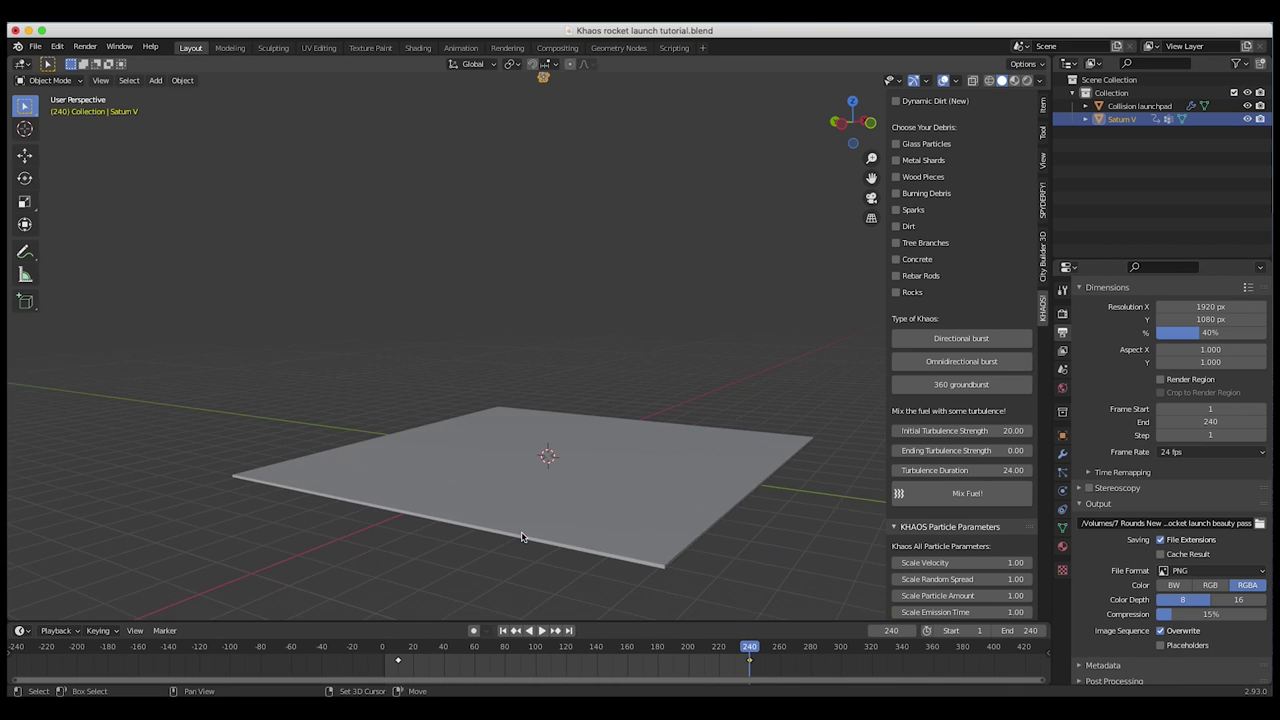
scroll(522, 537, "up", 2)
left_click(503, 630)
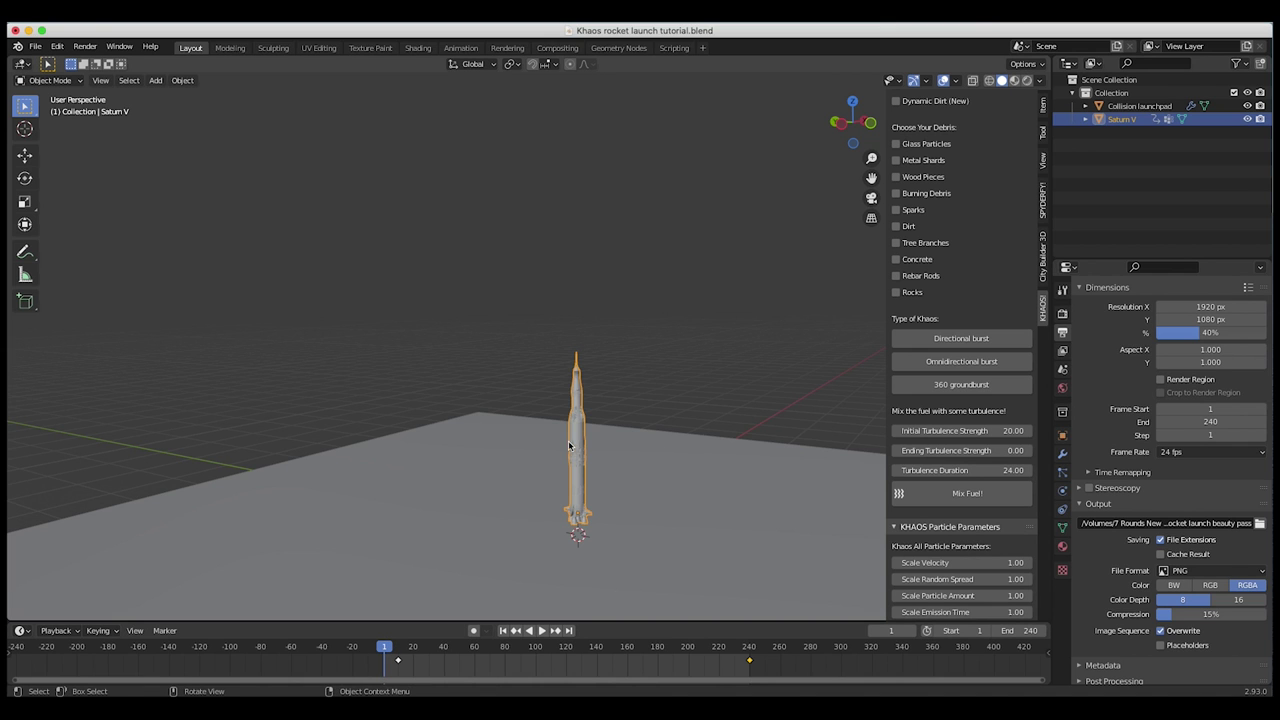
scroll(525, 488, "up", 2)
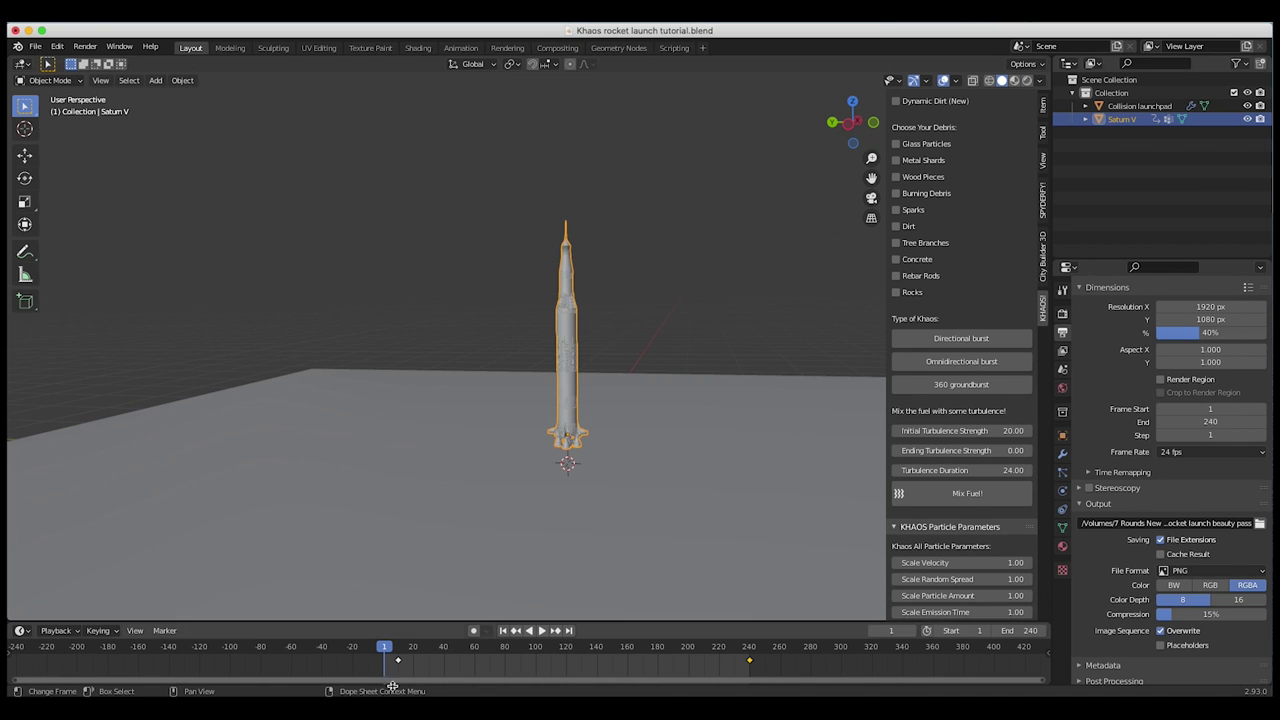
key("space")
key("space")
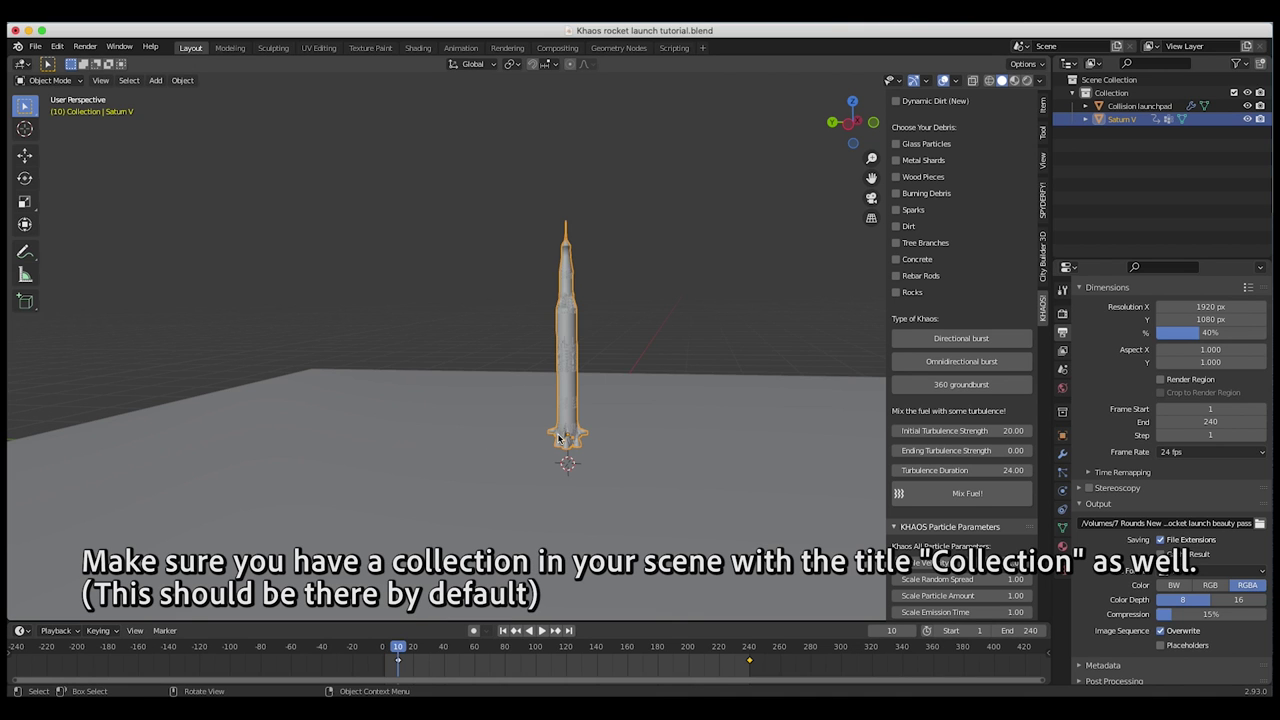
Step: Add a KHAOS 360 groundburst beneath the Saturn V at frame 10 and advance to frame 15 to check its particles
left_click(955, 385)
key("g")
middle_click_drag(626, 580, 591, 518, "shift")
left_click(568, 271)
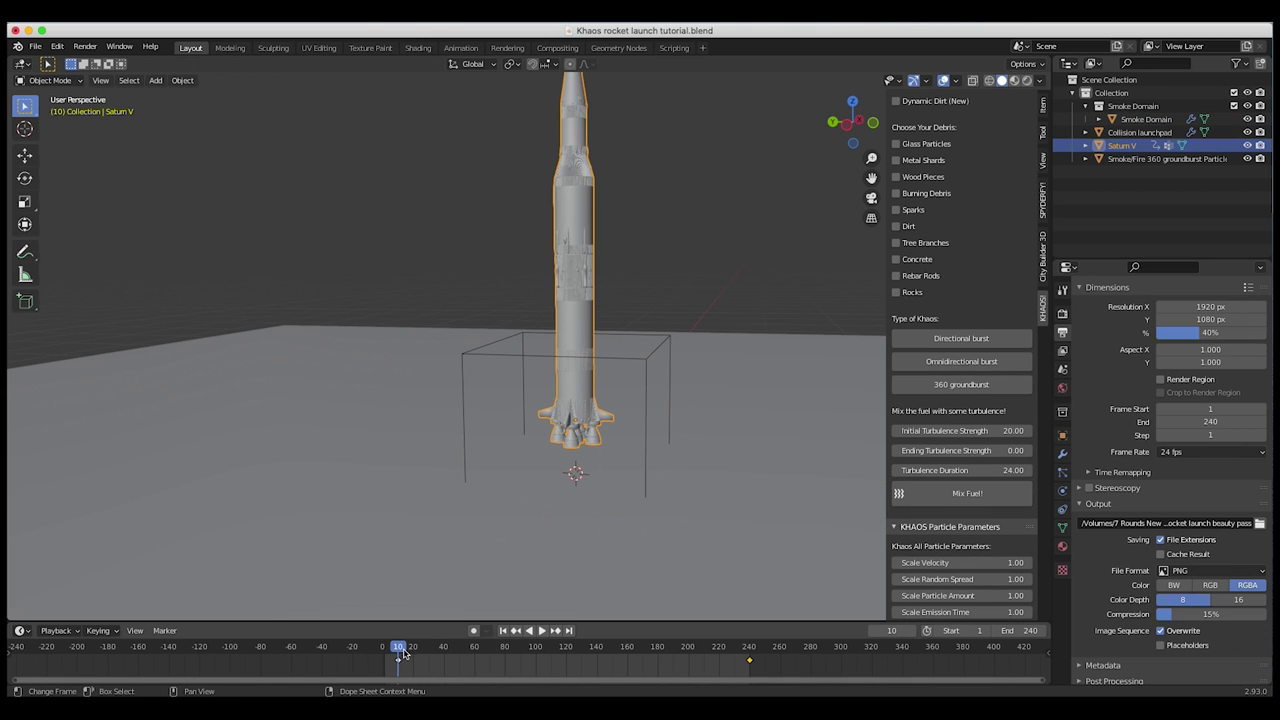
key("space")
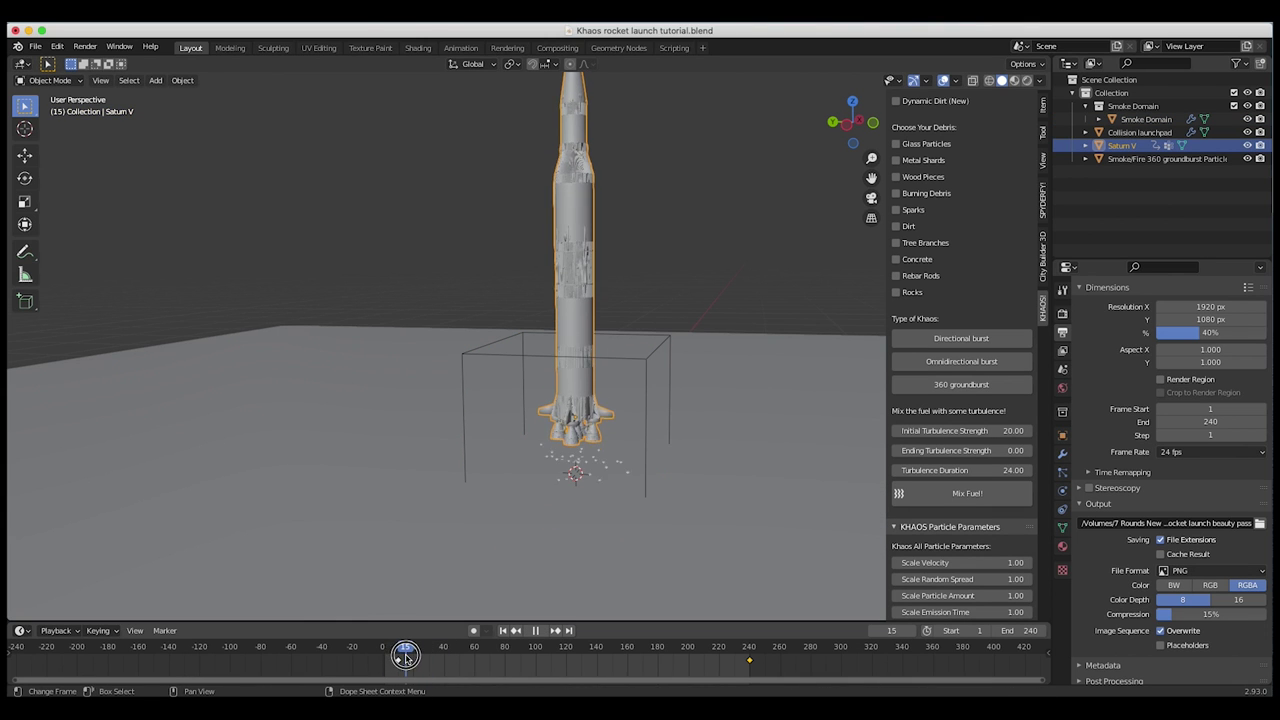
scroll(559, 469, "down", 5, "shift")
scroll(559, 469, "down", 3)
scroll(559, 469, "up", 5)
middle_click_drag(559, 473, 608, 345)
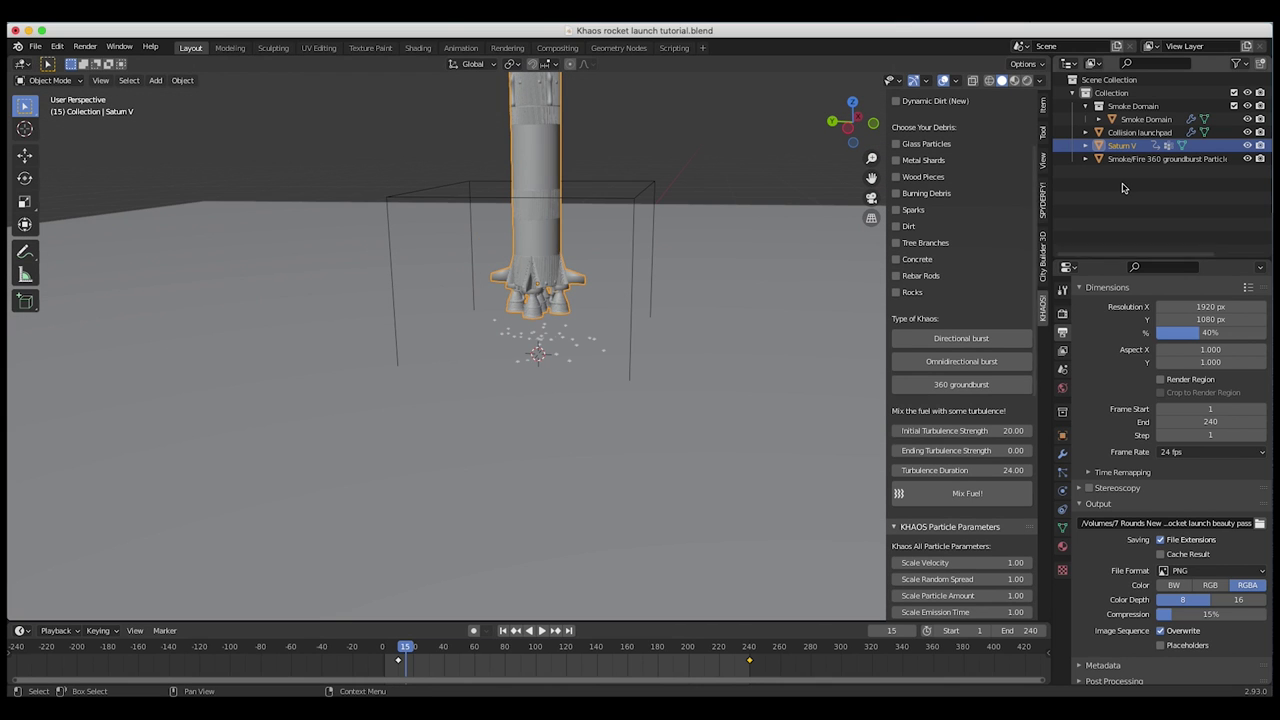
Step: Raise the groundburst particle emitter along Z to just below the Saturn V's engines
left_click(1153, 162)
key("g")
key("z")
left_click(534, 380)
Step: Hide the Saturn V in the viewport and preview the groundburst particles up to frame 17
left_click(1125, 145)
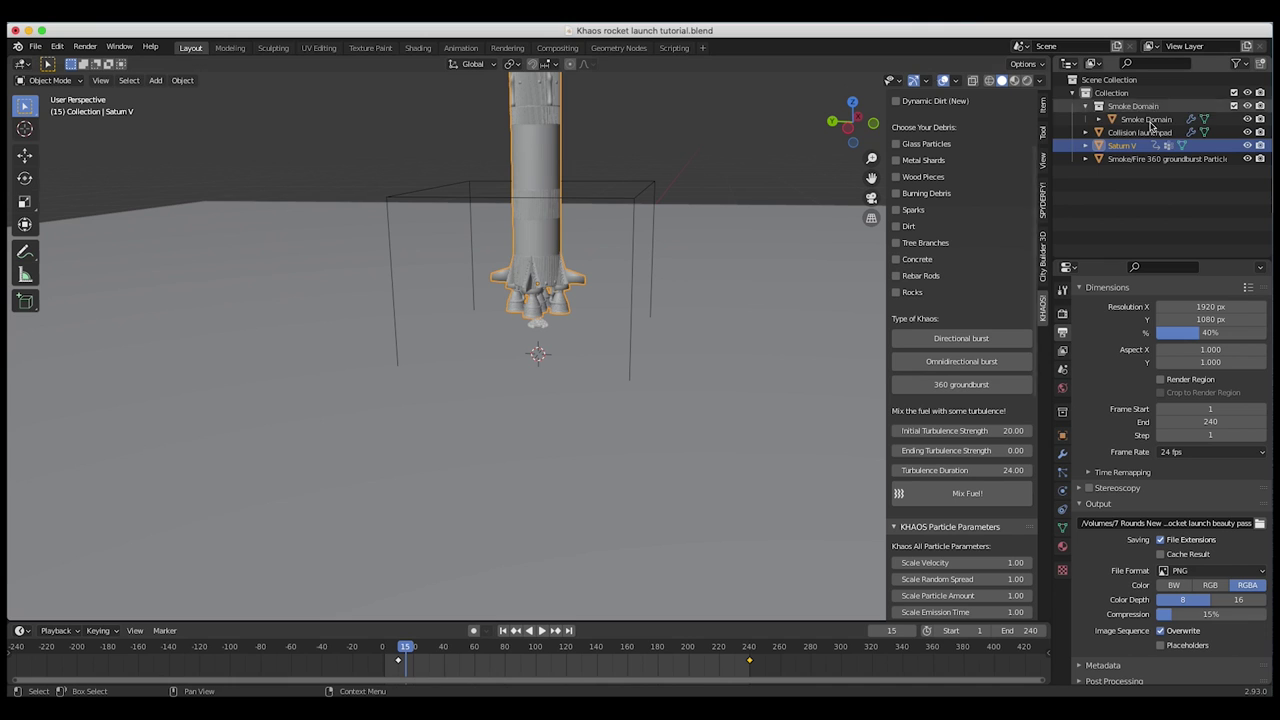
left_click(1247, 146)
left_click(537, 325)
left_click(537, 325)
left_click_drag(537, 325, 541, 329)
key("shift+space")
key("space")
left_click(537, 325)
middle_click_drag(537, 325, 474, 315)
key("space")
key("space")
left_click_drag(395, 659, 408, 658)
key("space")
key("space")
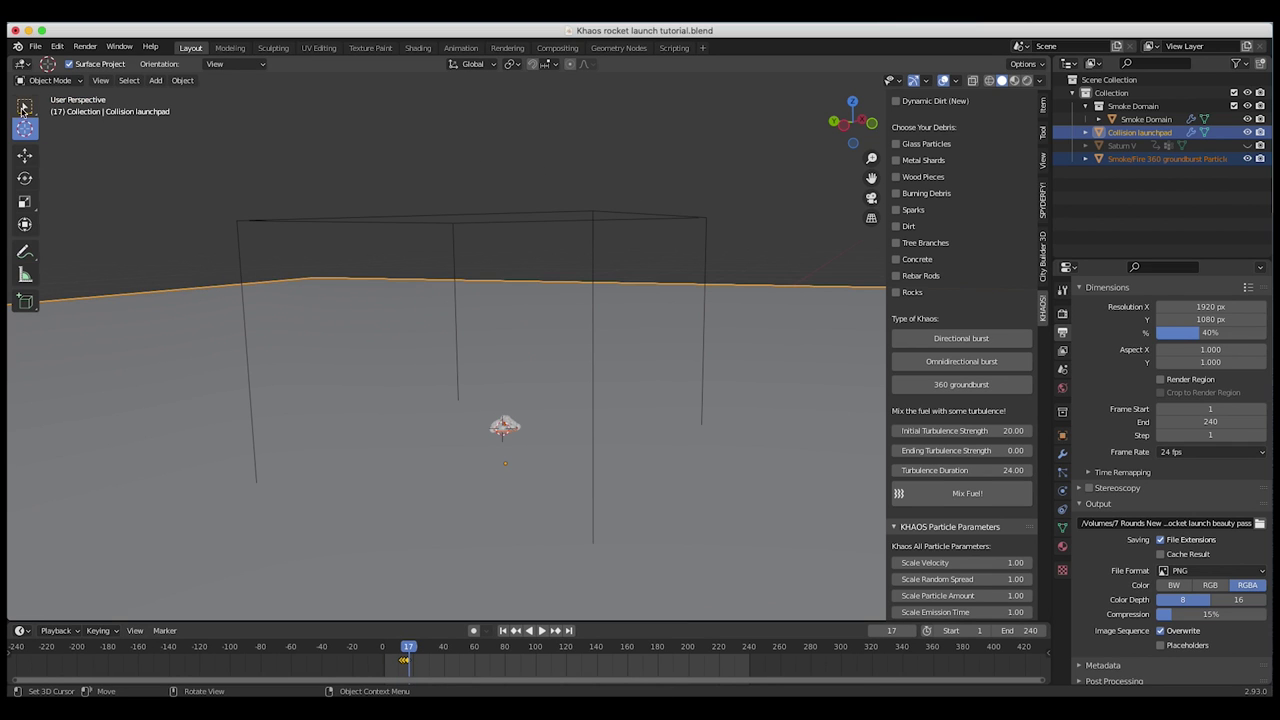
Step: Return to the selection tool and move the groundburst emitter further up along Z
left_click(24, 106)
left_click(516, 430)
key("g")
key("z")
left_click(530, 368)
Step: Scale up the smoke domain so it encloses a much larger area around the emitter
left_click(558, 217)
scroll(558, 217, "down", 4)
middle_click_drag(558, 217, 610, 217)
key("s")
left_click(690, 401)
scroll(551, 286, "down", 3)
middle_click_drag(551, 286, 551, 286)
scroll(549, 286, "down", 5)
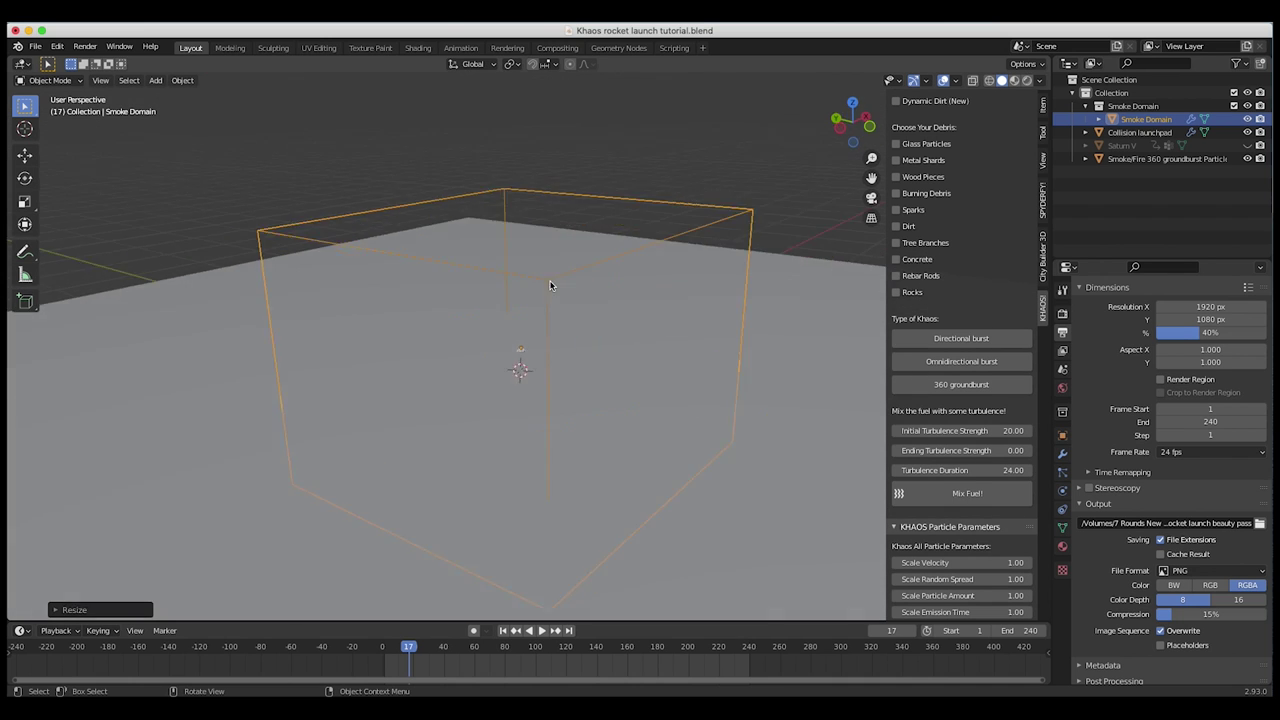
Step: Raise the enlarged smoke domain along Z until its base sits near the launch pad surface
key("g")
key("z")
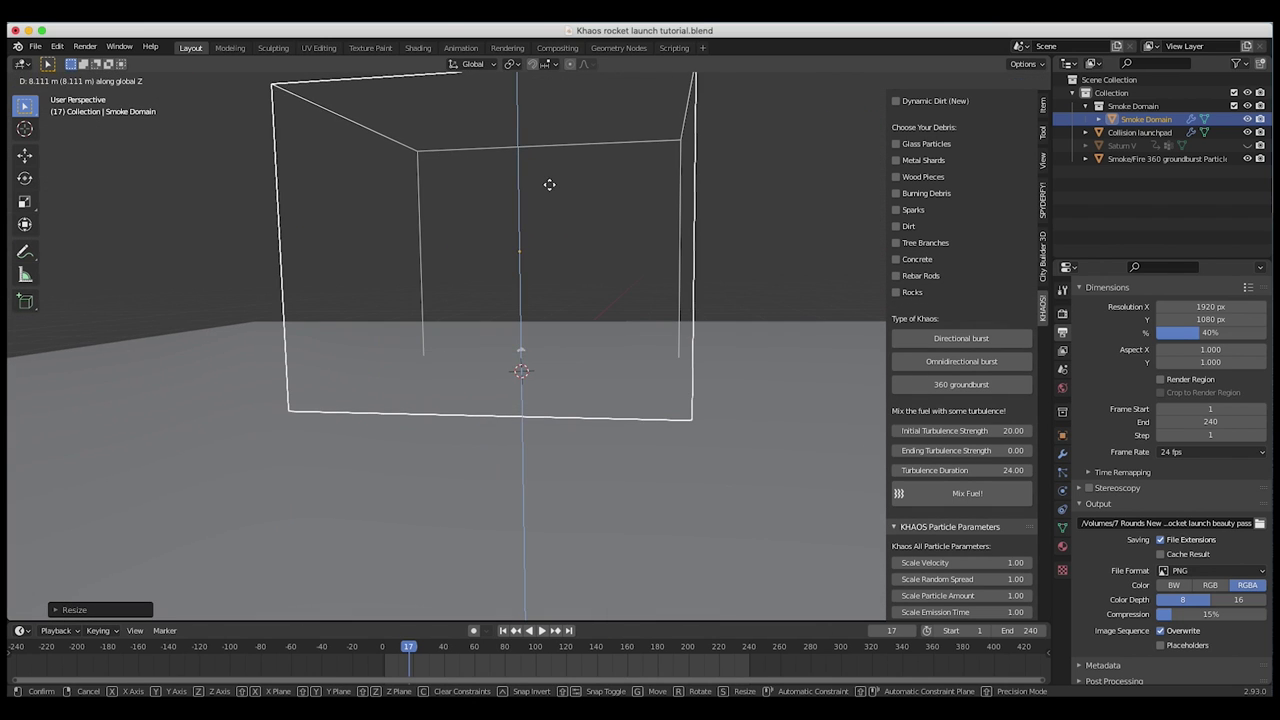
left_click(550, 187)
key("g")
key("z")
left_click(628, 195)
left_click_drag(559, 339, 574, 306)
Step: Rotate the groundburst emitter 180° around X and check its particles on the timeline
scroll(574, 306, "up", 7)
left_click(493, 365)
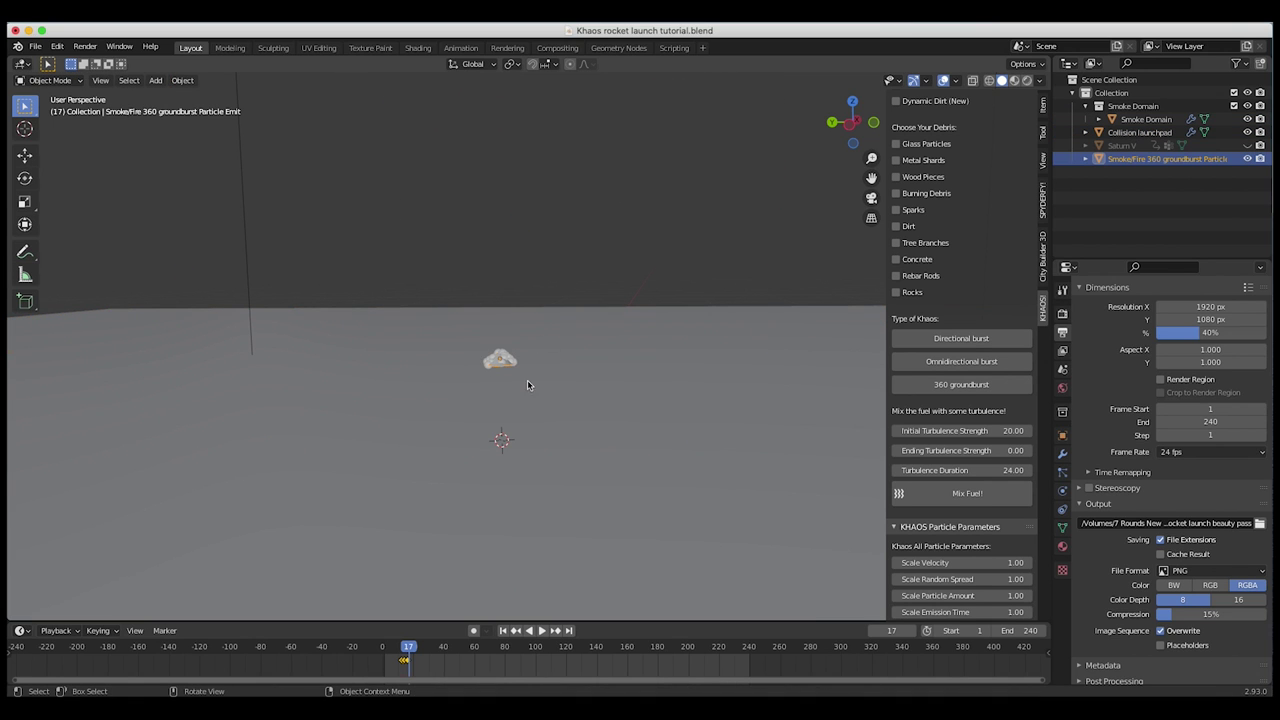
key("r")
key("x")
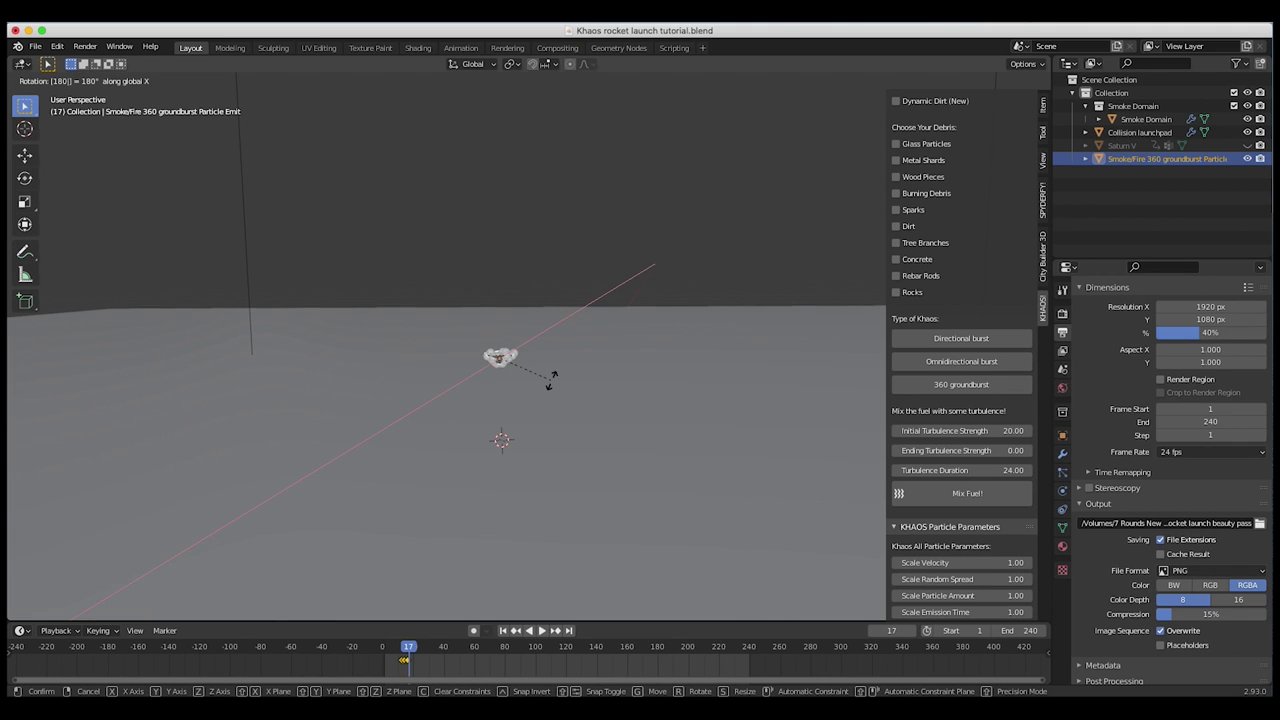
left_click(551, 379)
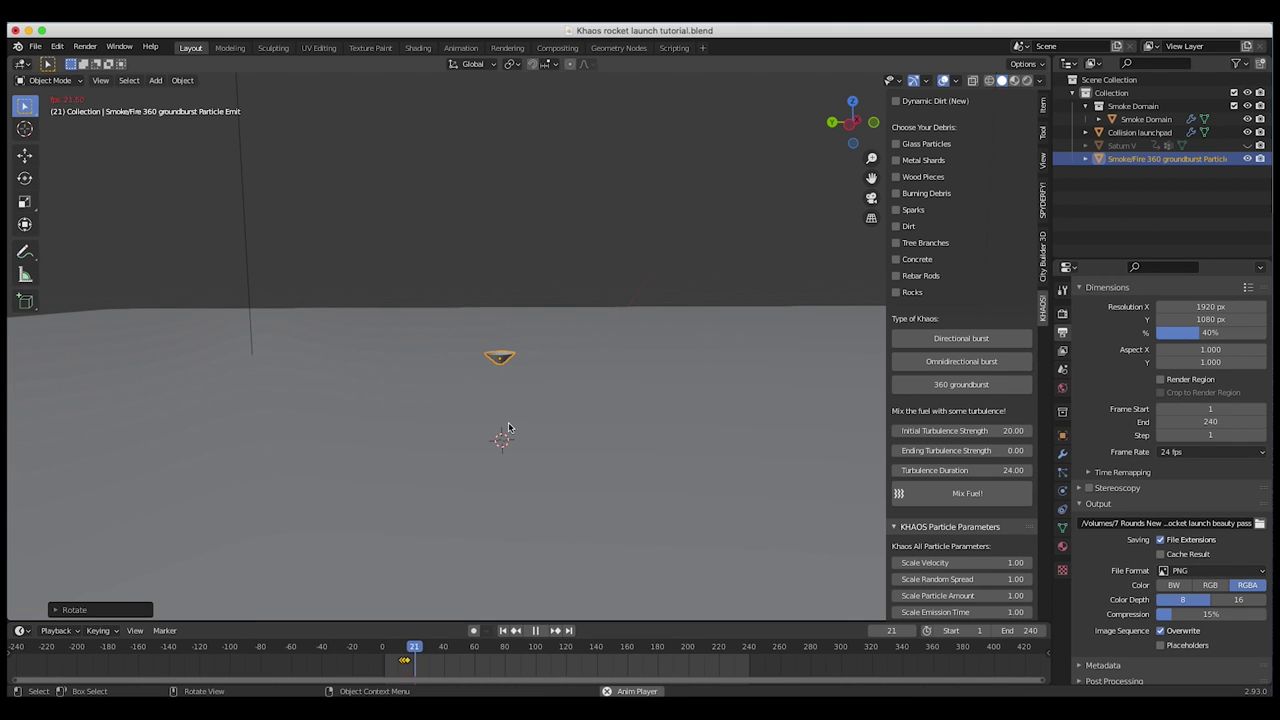
left_click(392, 648)
left_click_drag(392, 648, 418, 648)
Step: Raise the emitter along Z and reshape it into a tall, narrow cone by stretching it along Z and scaling it down
key("g")
key("z")
left_click(495, 349)
key("s")
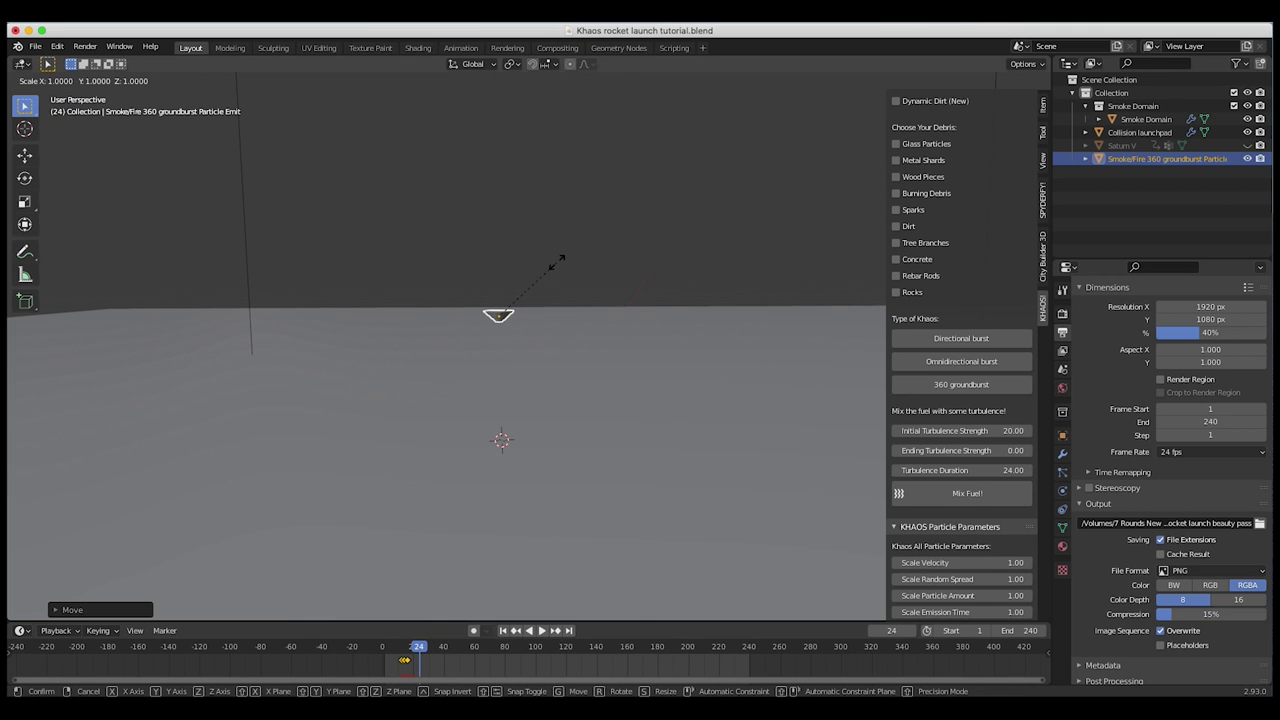
key("z")
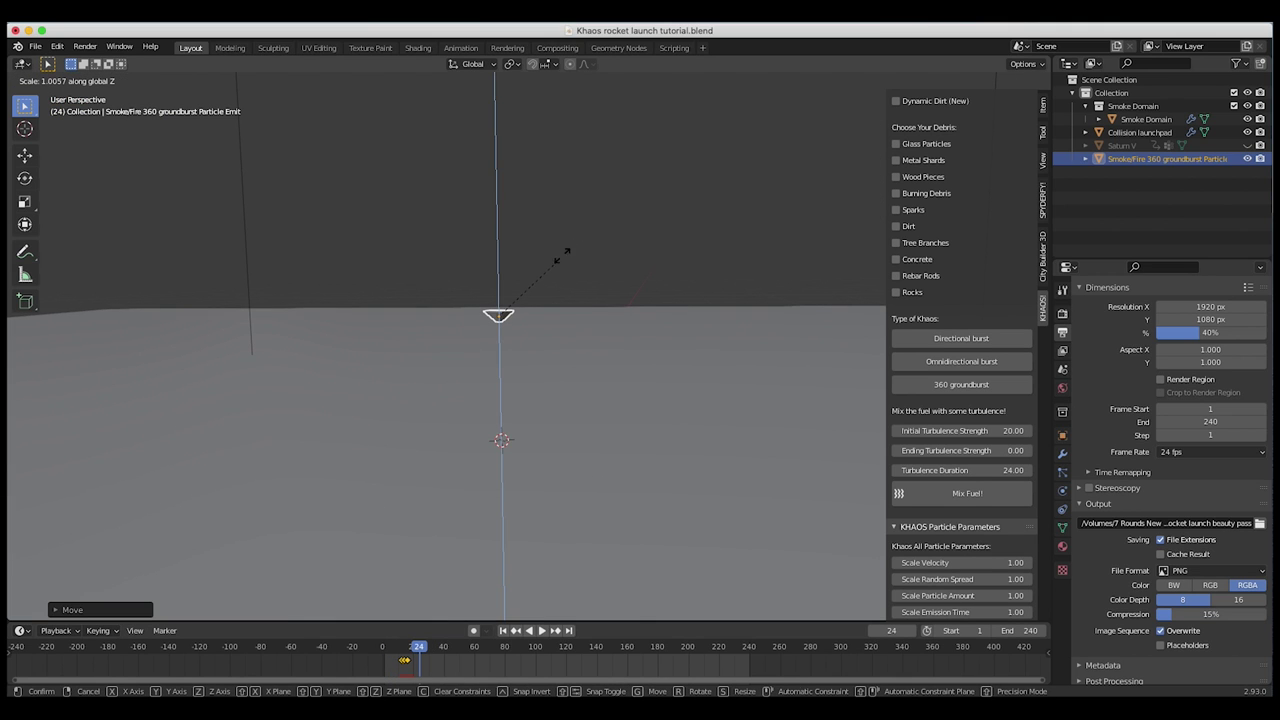
left_click(655, 215)
key("s")
left_click(537, 291)
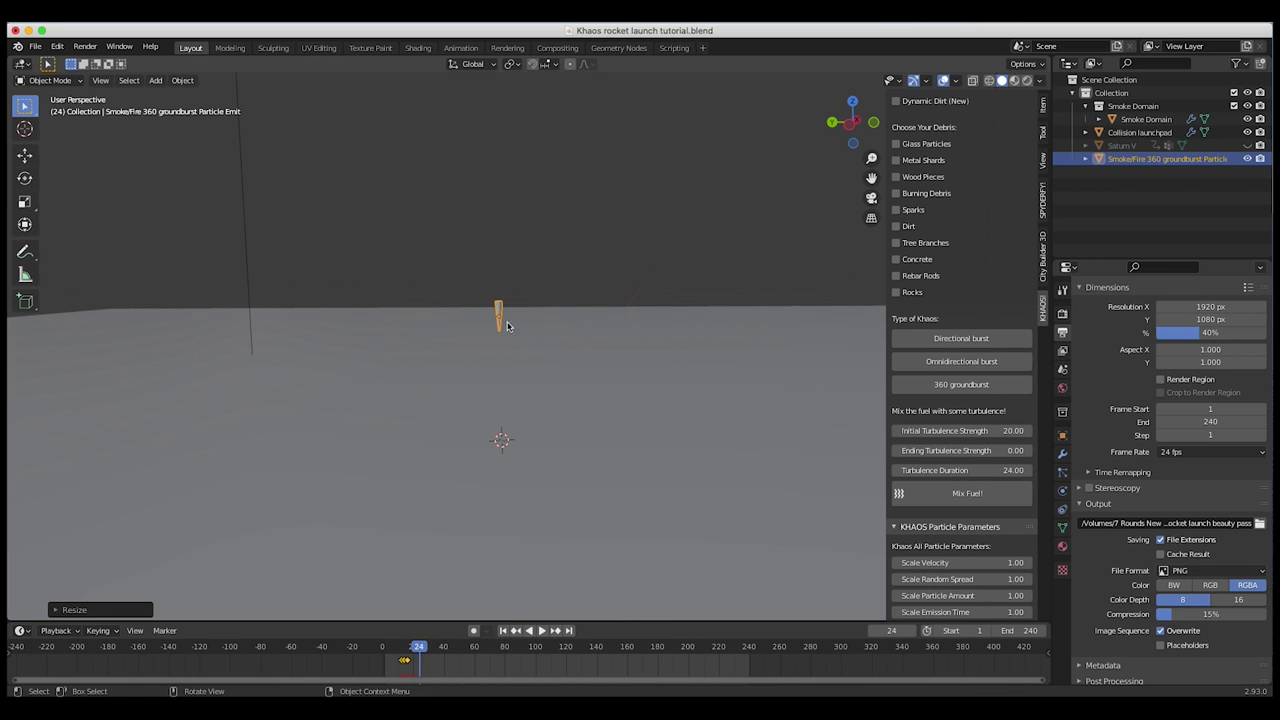
mouse_move(408, 648)
left_mouse_down()
mouse_move(386, 648)
mouse_move(406, 656)
left_mouse_up()
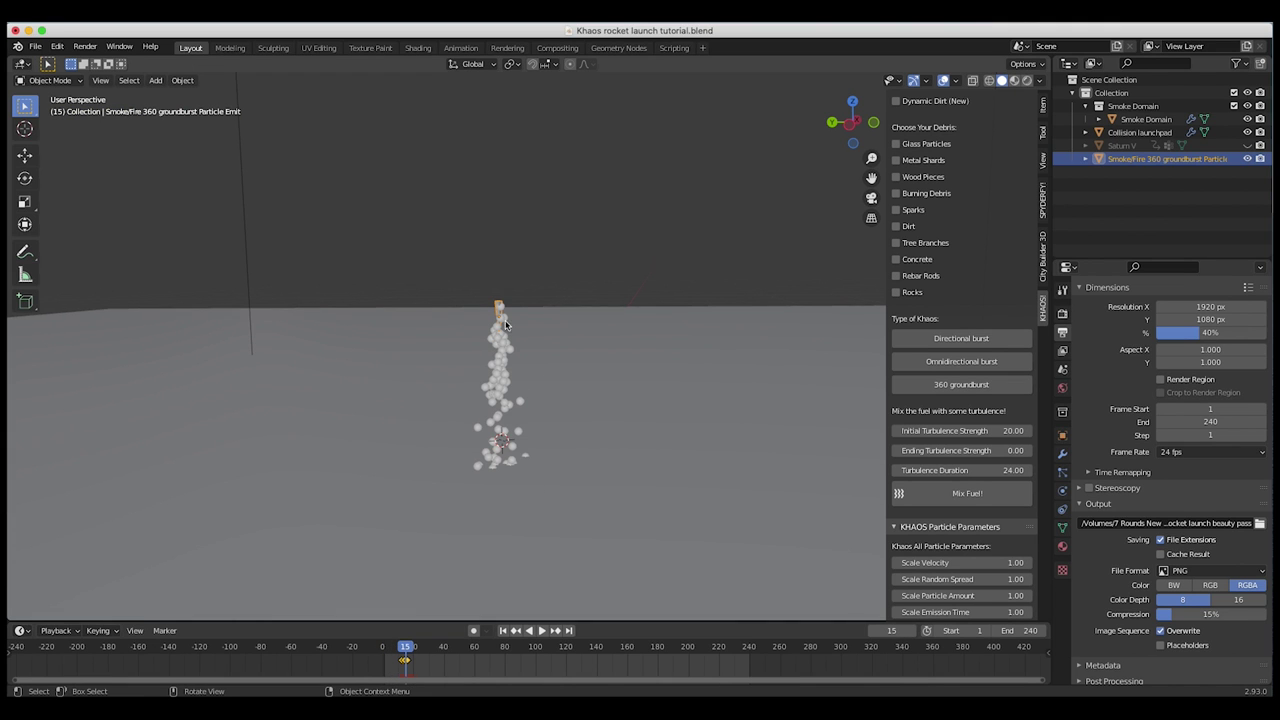
Step: Stretch the emitter along Z again, scale it down overall, and replay the burst to inspect the particle stream
scroll(502, 313, "up", 3)
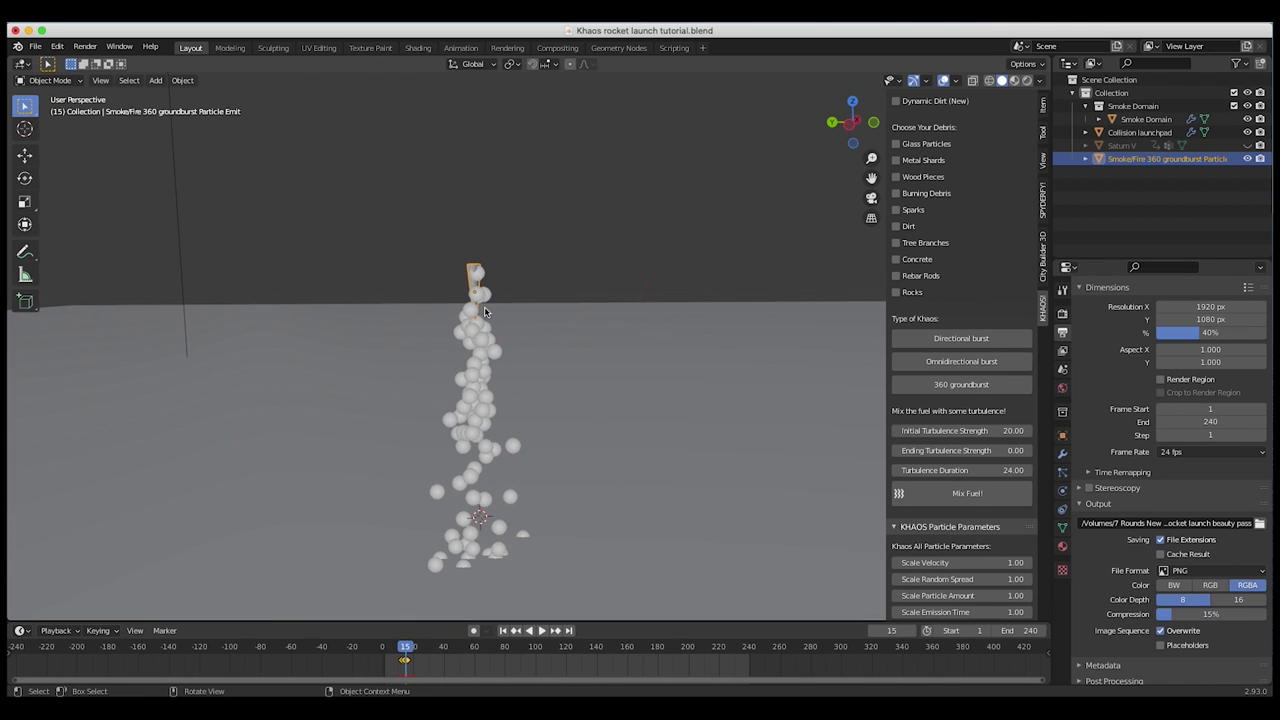
key("s")
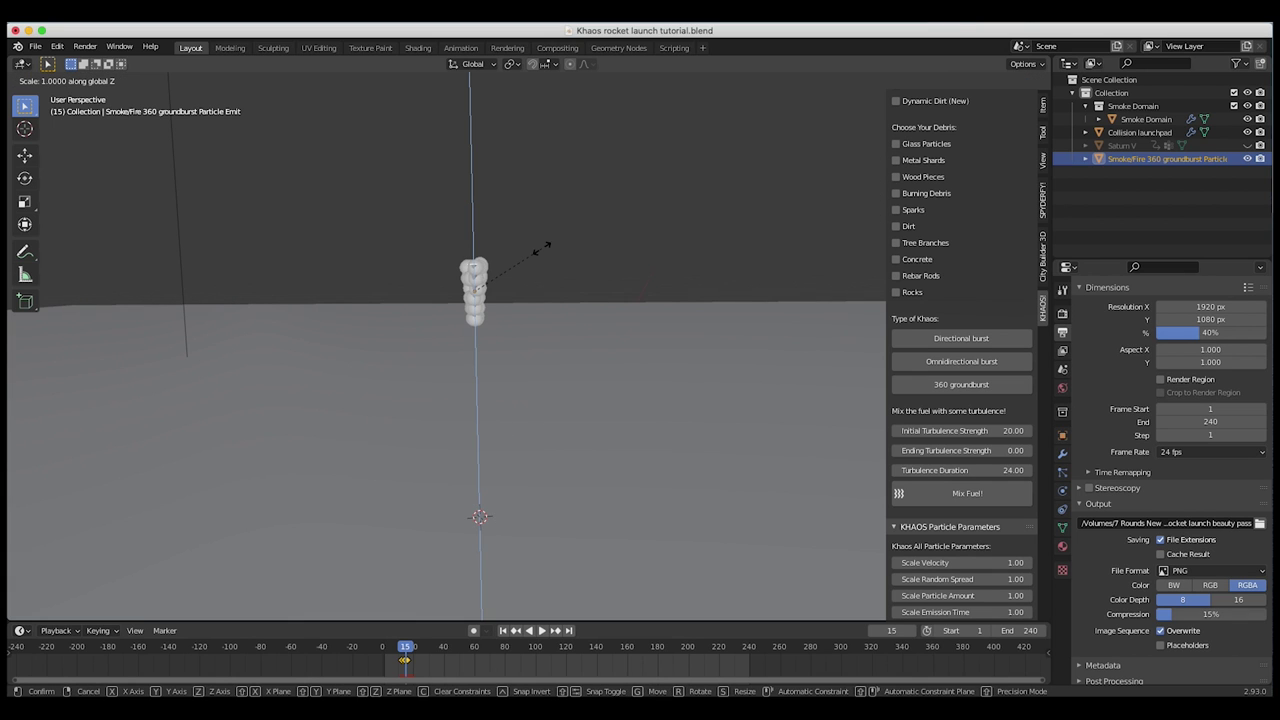
left_click(566, 234)
key("s")
left_click(527, 267)
left_click_drag(406, 652, 386, 654)
key("space")
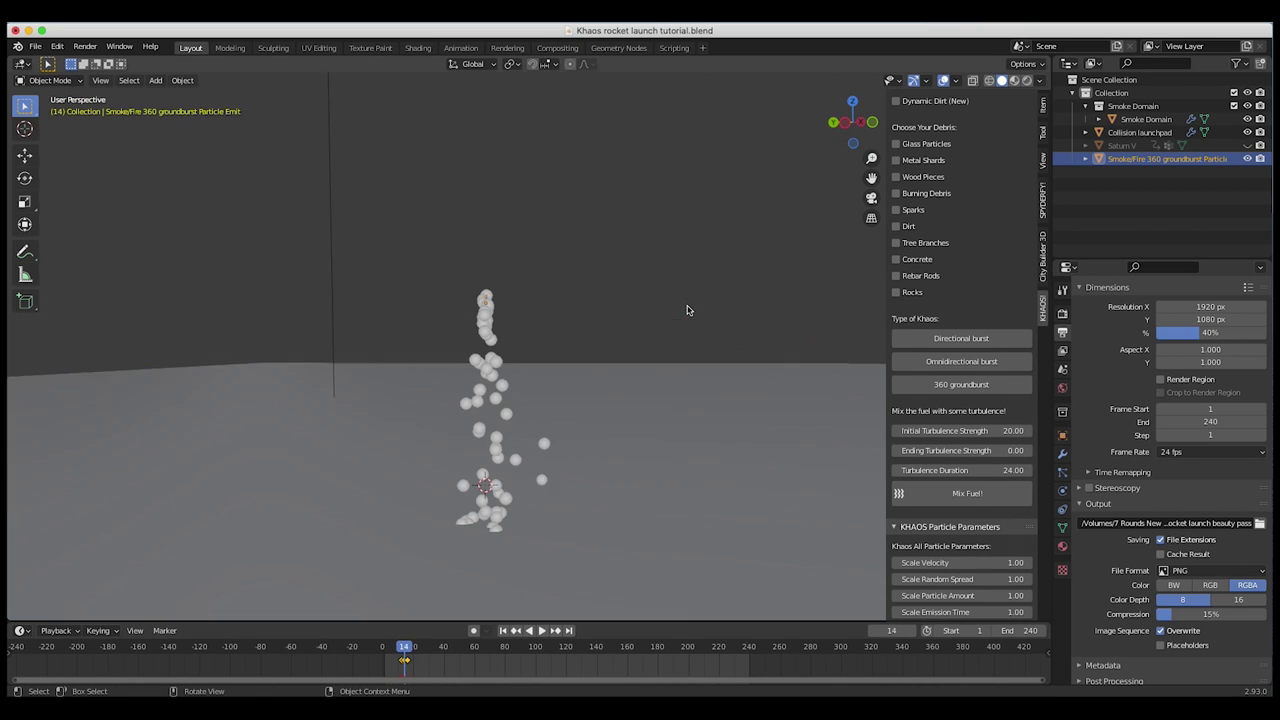
middle_click_drag(687, 310, 582, 327)
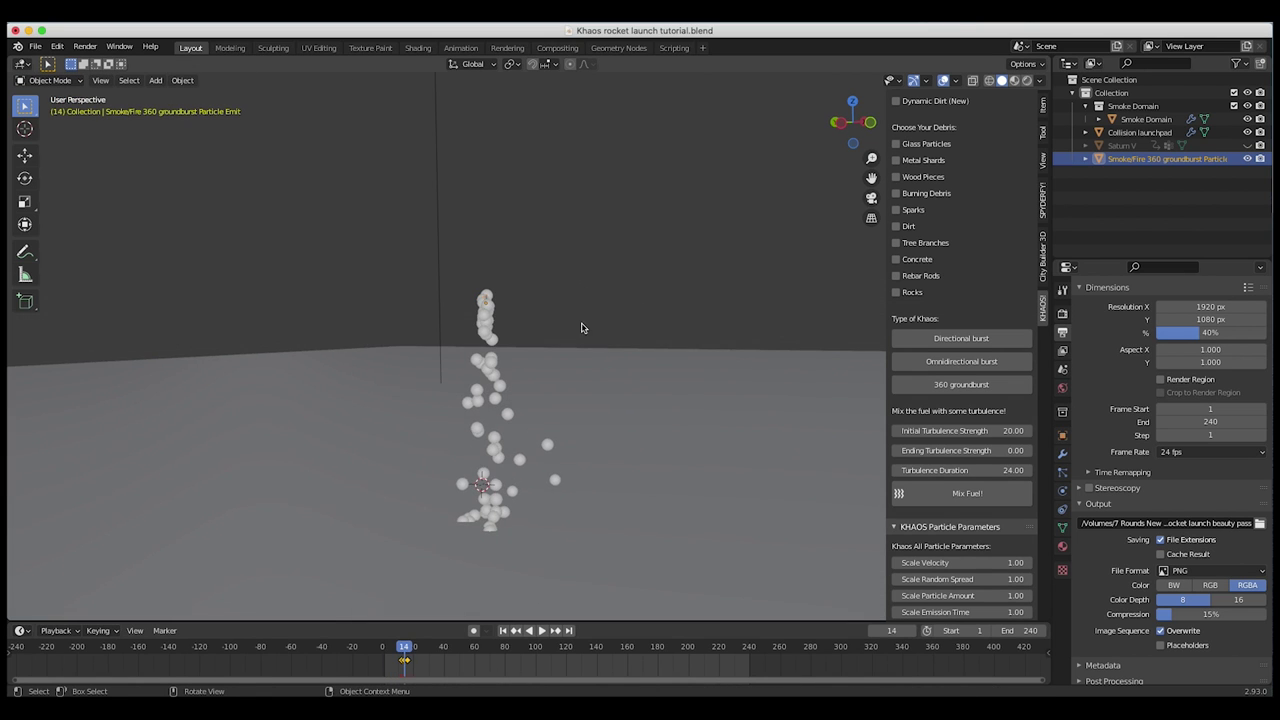
middle_click_drag(569, 392, 498, 366)
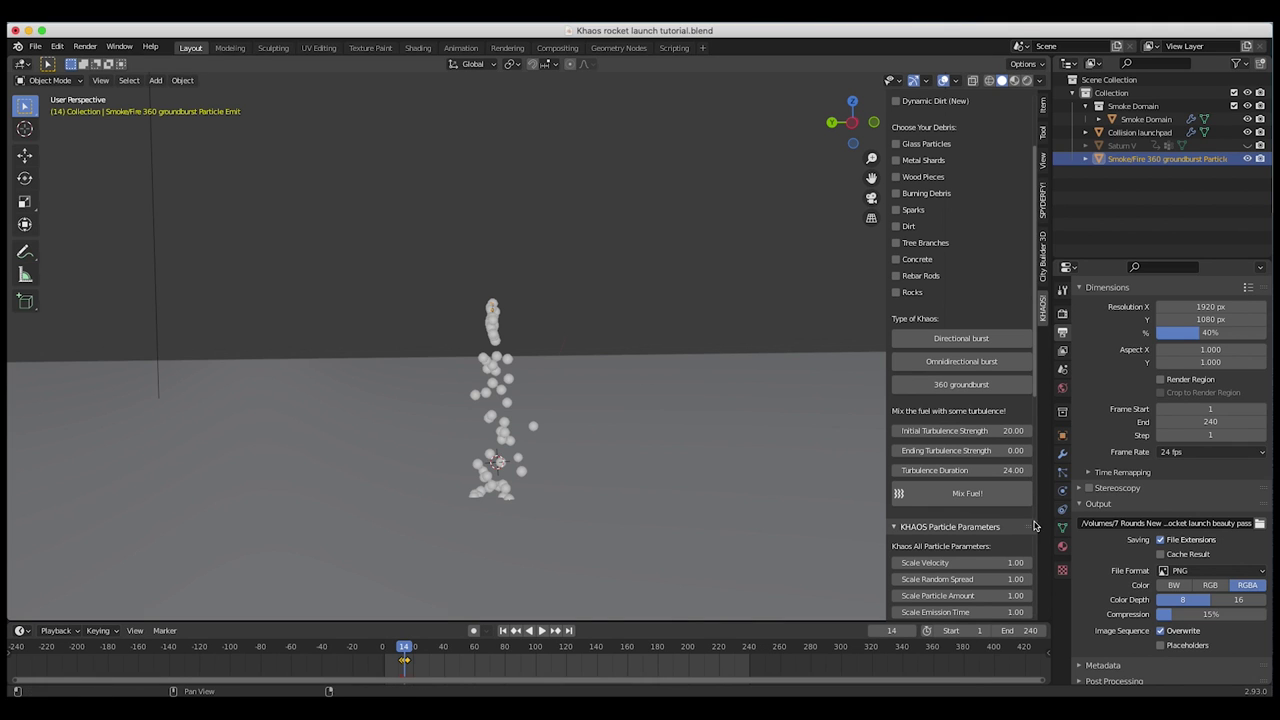
Step: Set the emitter's particle emission end frame to 240 and play the simulation from the start
left_click(1062, 471)
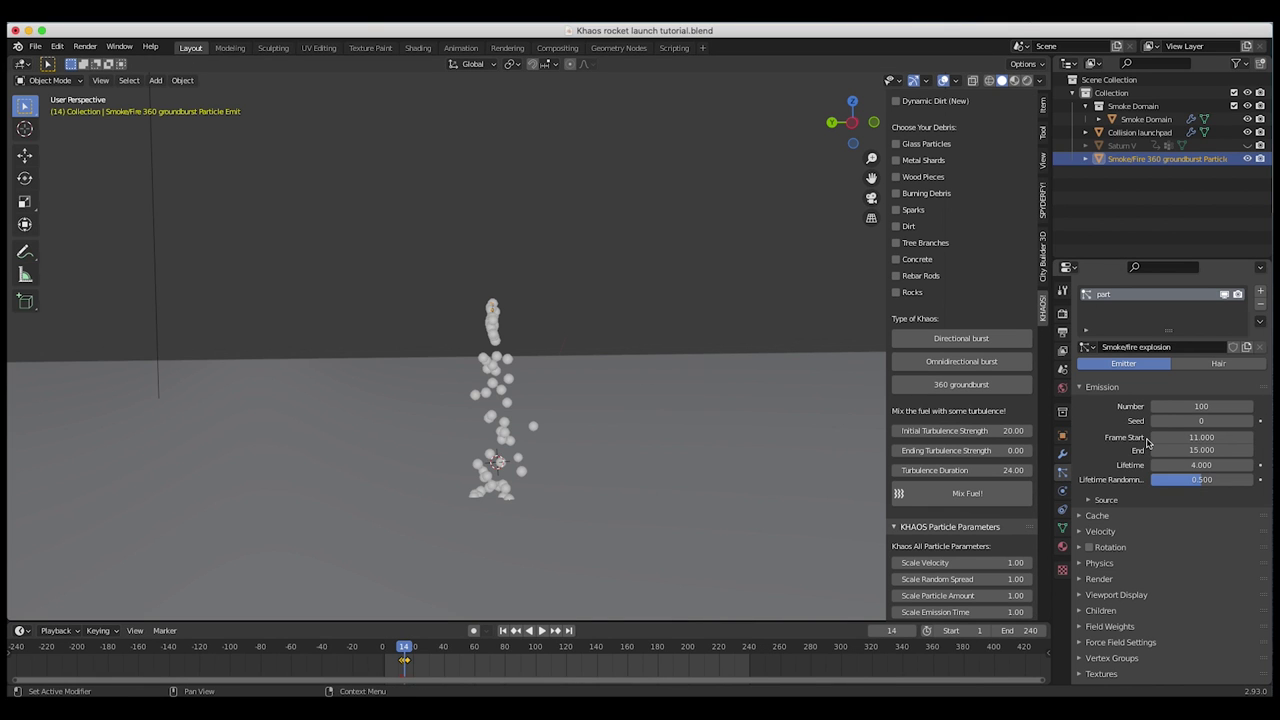
left_click(1197, 451)
type("15.0")
key("Return")
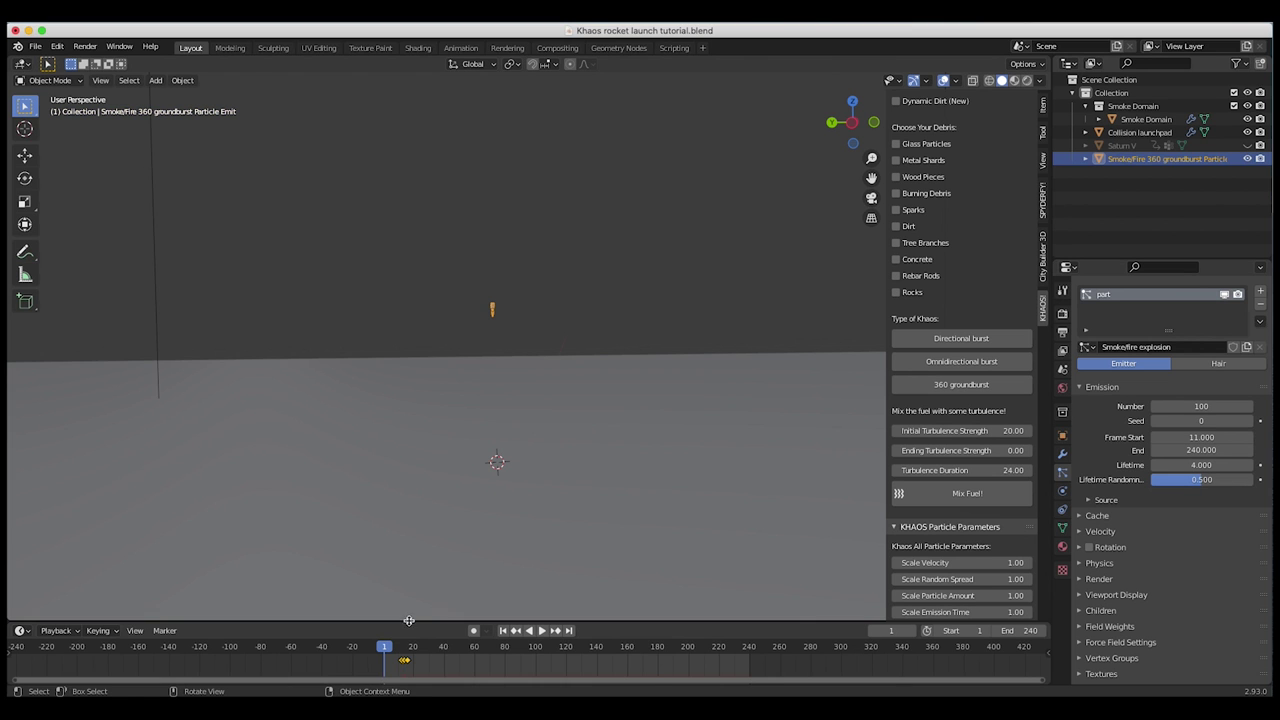
key("space")
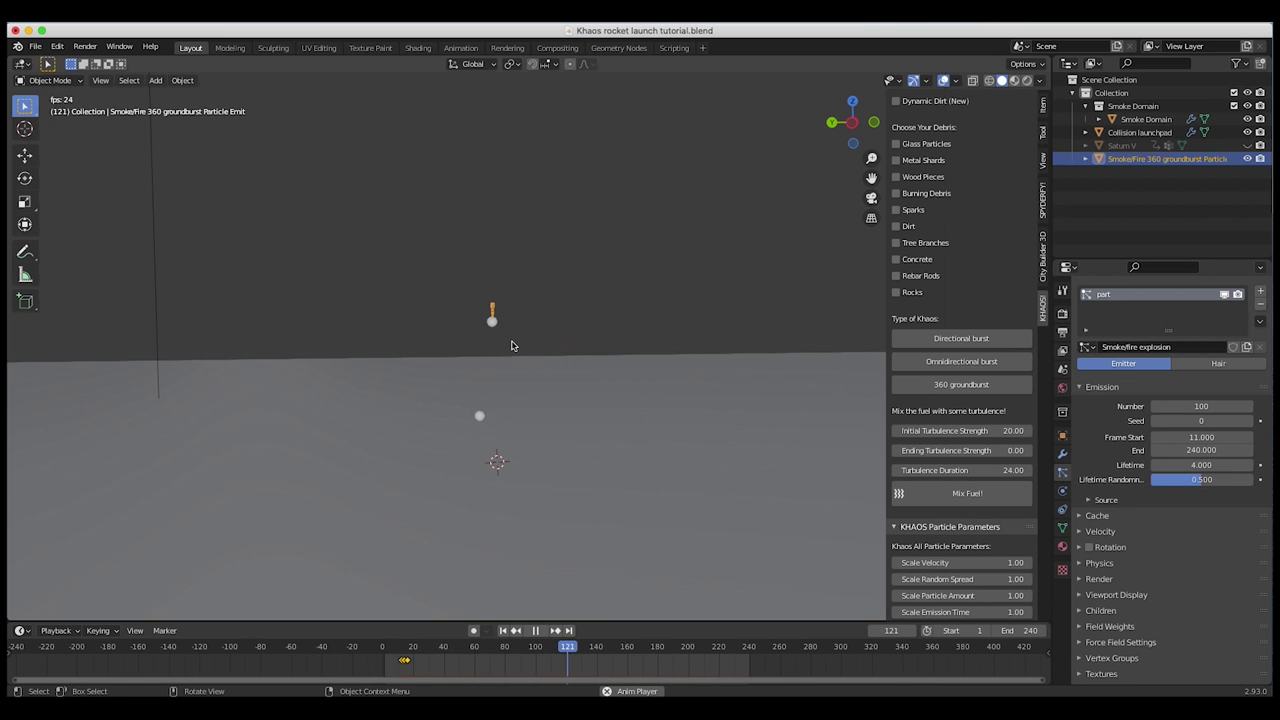
key("space")
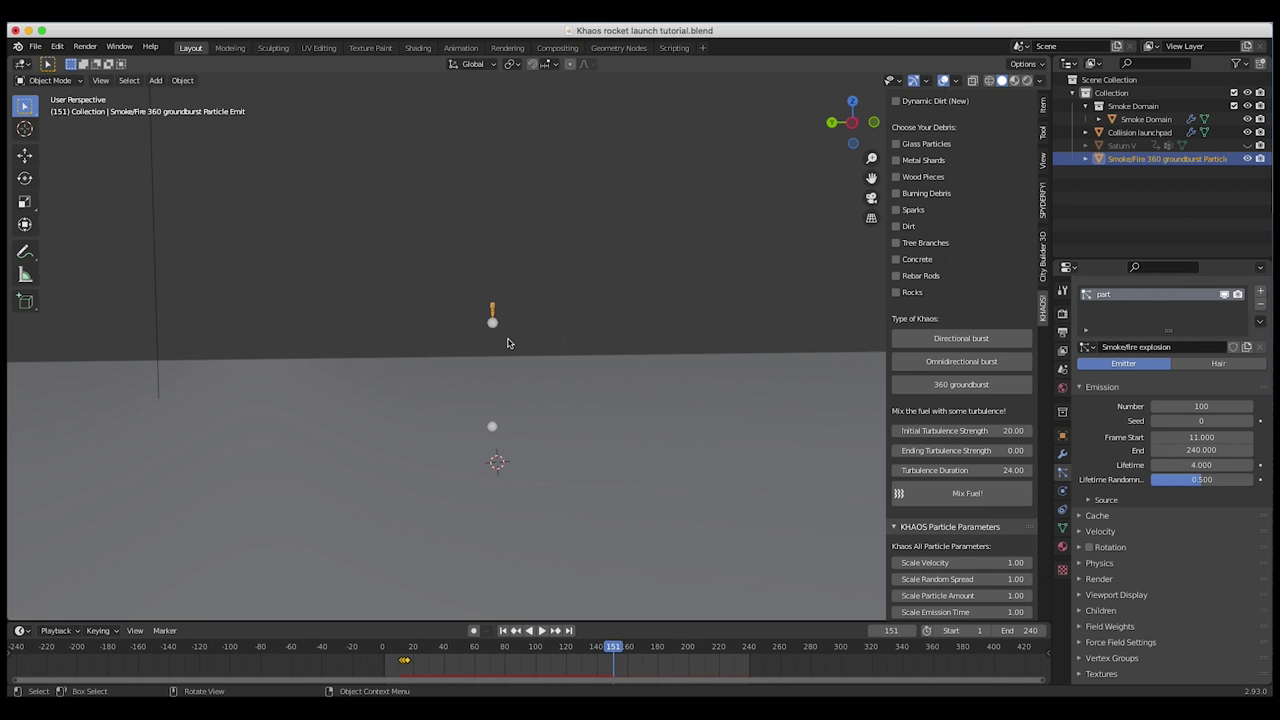
Step: Try an emission number of 2000 for the particle system and replay the simulation from the start
left_click(1252, 408)
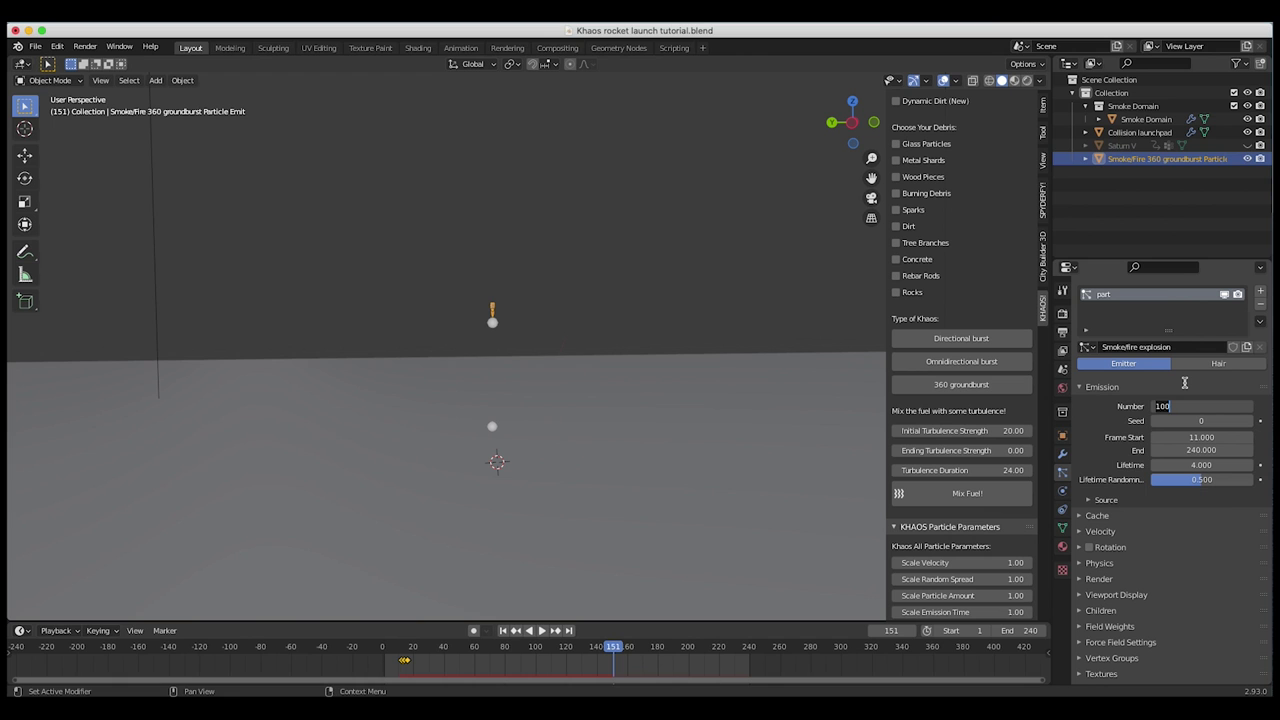
type("2000")
key("Return")
key("shift+Left")
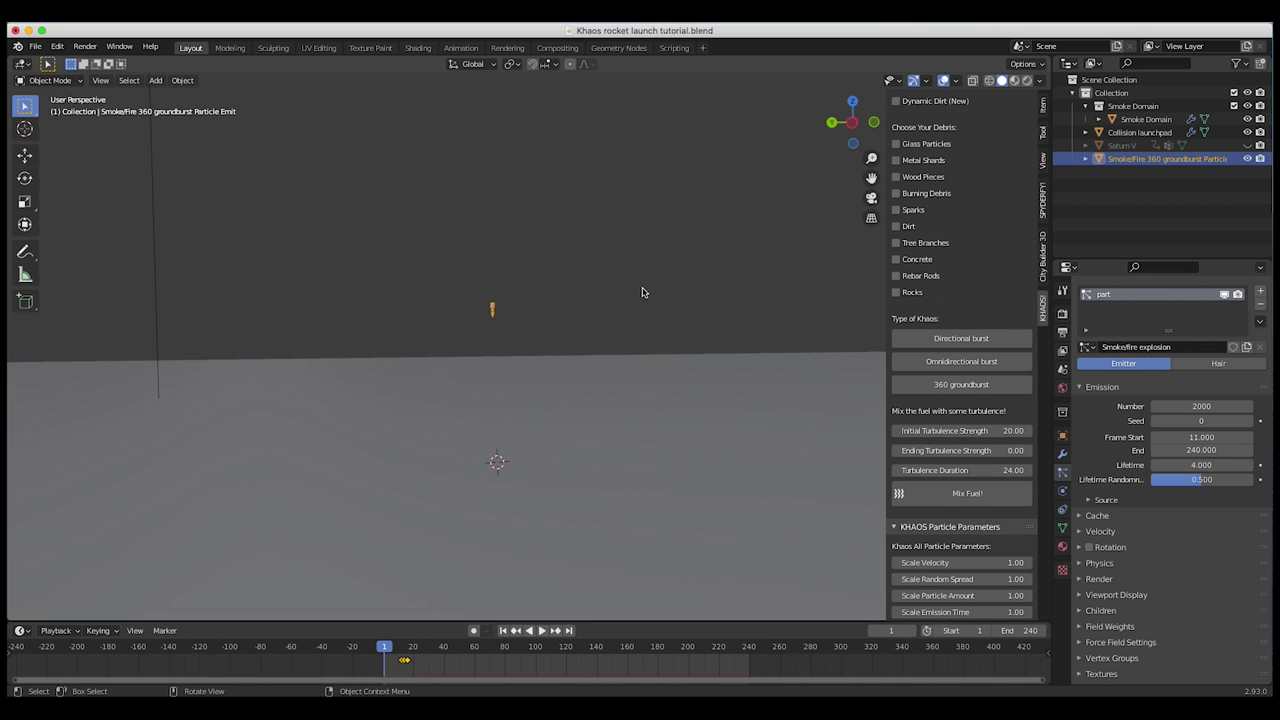
key("space")
mouse_move(511, 372)
middle_mouse_down()
mouse_move(514, 386)
mouse_move(516, 372)
middle_mouse_up()
key("space")
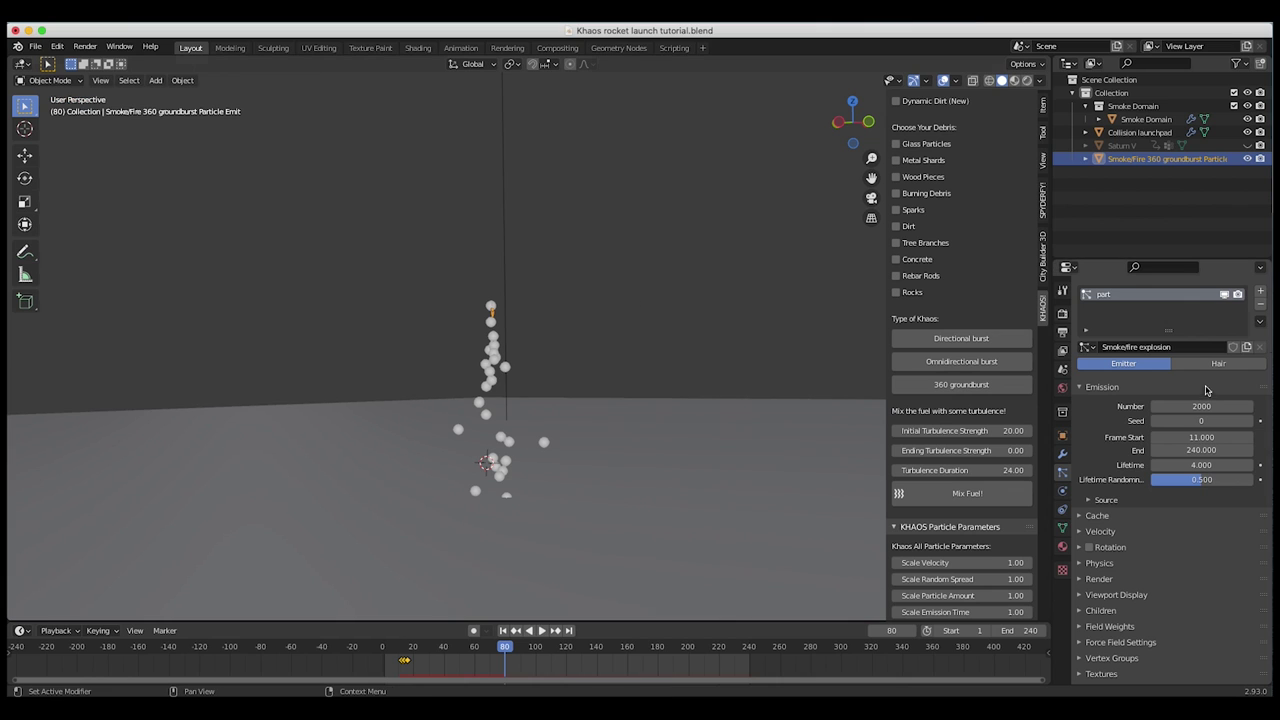
Step: Set the particle system's emission number to 3000 and replay the simulation from the start
left_click(1199, 406)
type("3000")
key("Return")
key("shift+Left")
key("space")
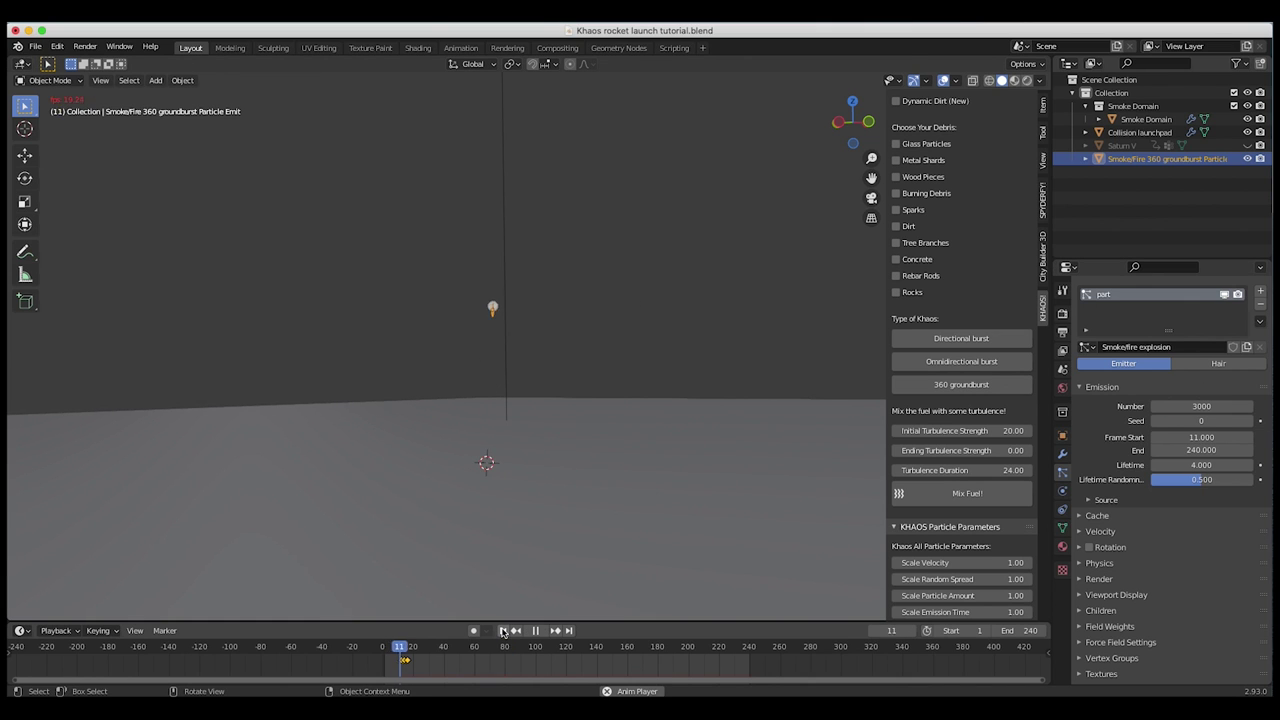
key("space")
middle_click_drag(563, 391, 550, 382)
Step: Stretch the emitter slightly more along Z and play the particle stream again from near its start
key("z")
scroll(534, 341, "up", 3)
key("s")
key("z")
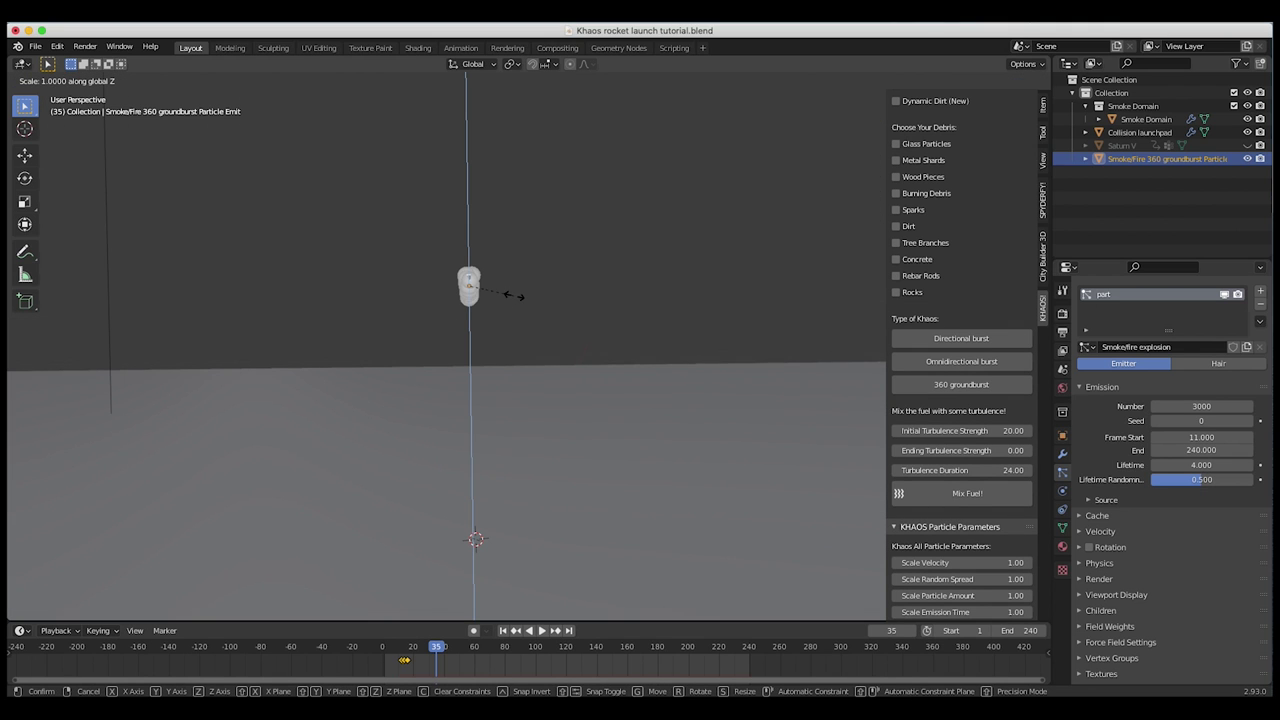
left_click(548, 297)
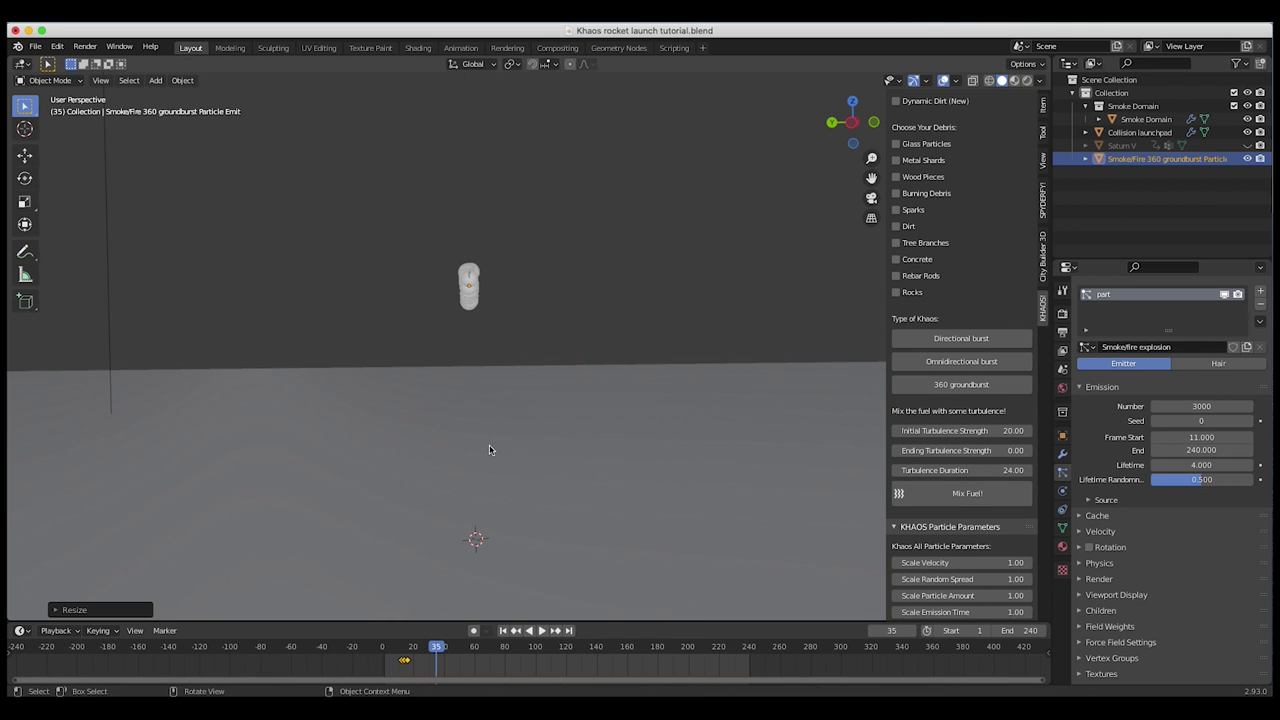
left_click_drag(408, 651, 398, 648)
key("space")
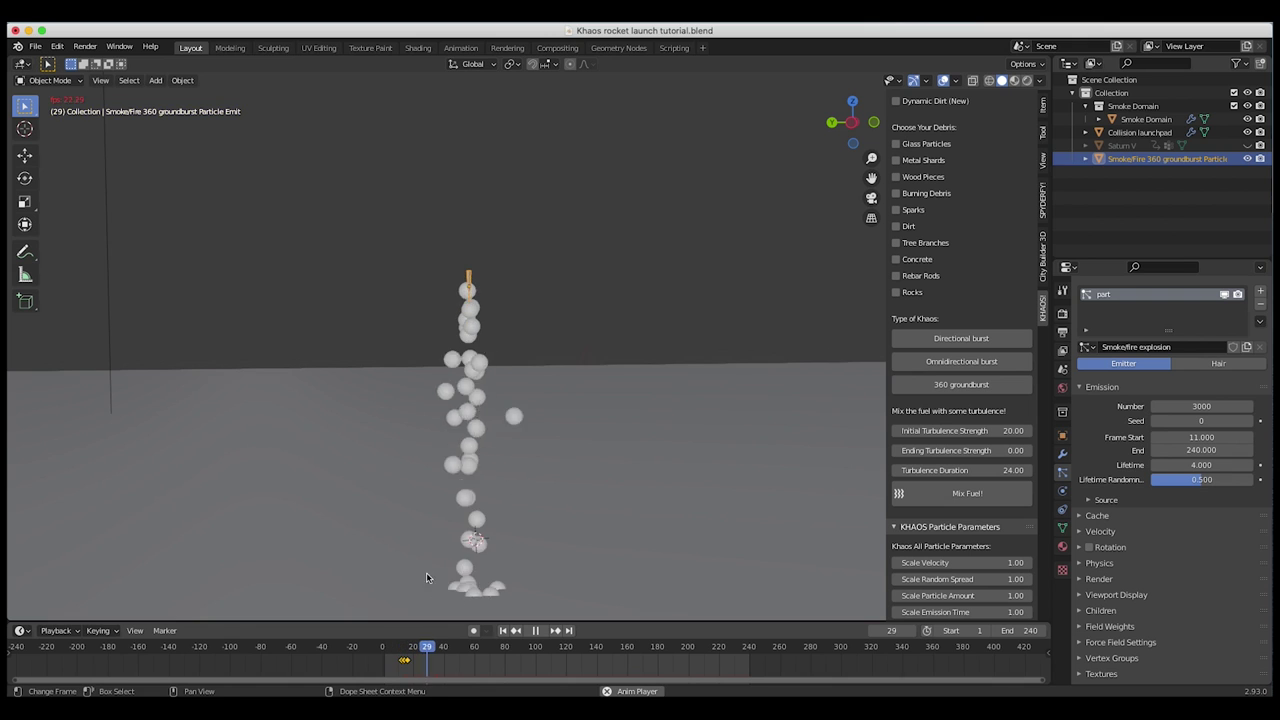
Step: Stop the playback and examine the emitter's particle velocity settings alongside the particle stream
key("space")
middle_click_drag(583, 343, 583, 346)
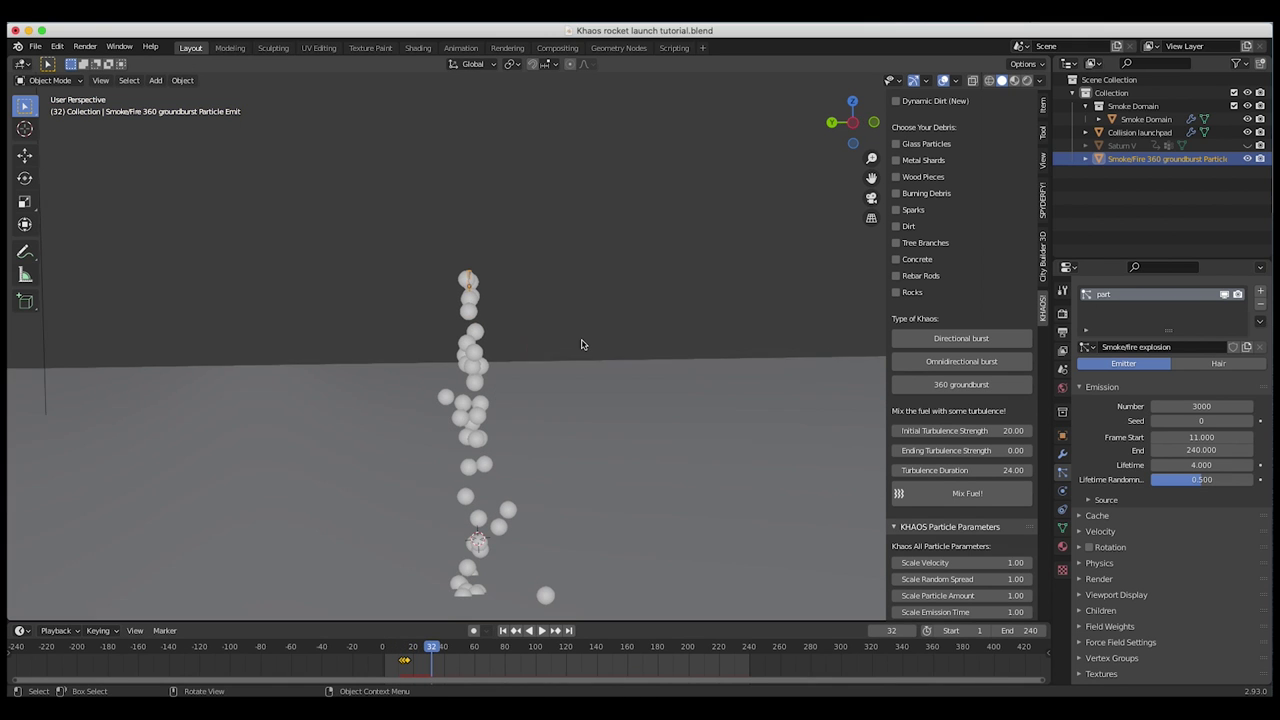
left_click(1100, 531)
scroll(1181, 525, "down", 2)
scroll(1181, 525, "down", 1)
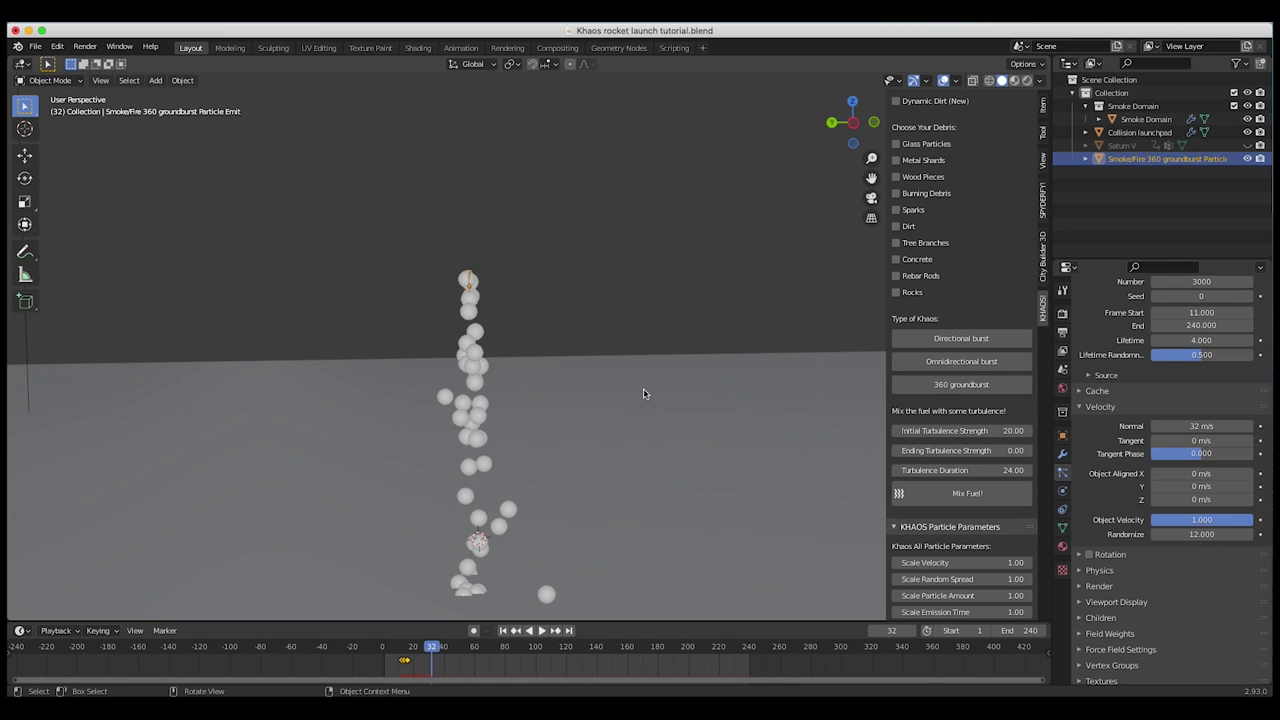
scroll(525, 379, "down", 1)
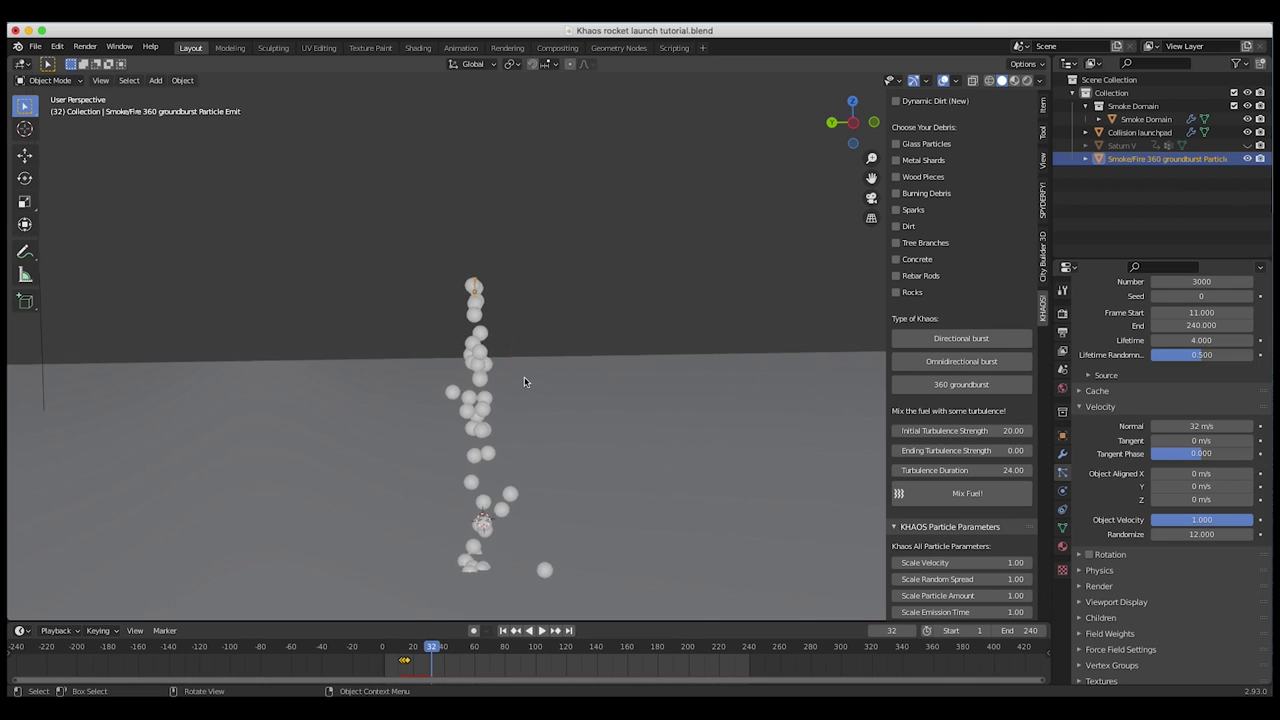
middle_click_drag(524, 381, 479, 373)
middle_click_drag(440, 303, 443, 303)
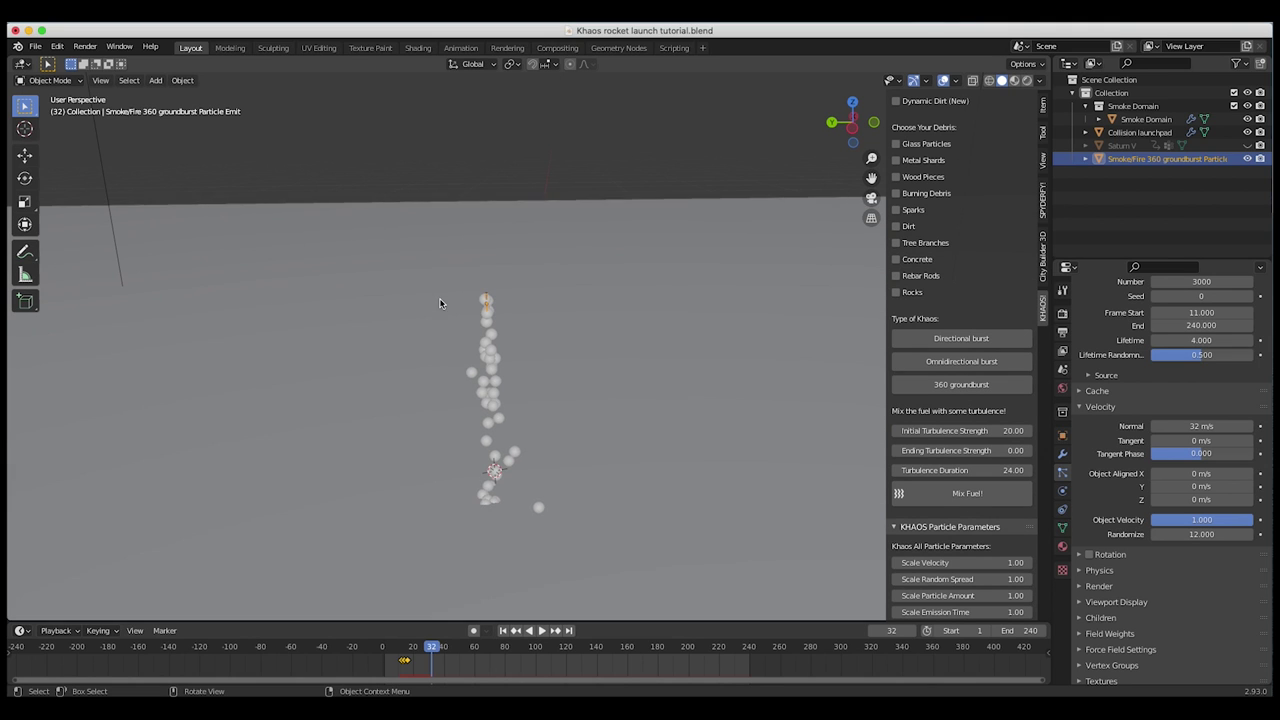
Step: Unhide the Saturn V and raise the groundburst emitter along Z to the opening of the centre engine nozzle
left_click(1120, 146)
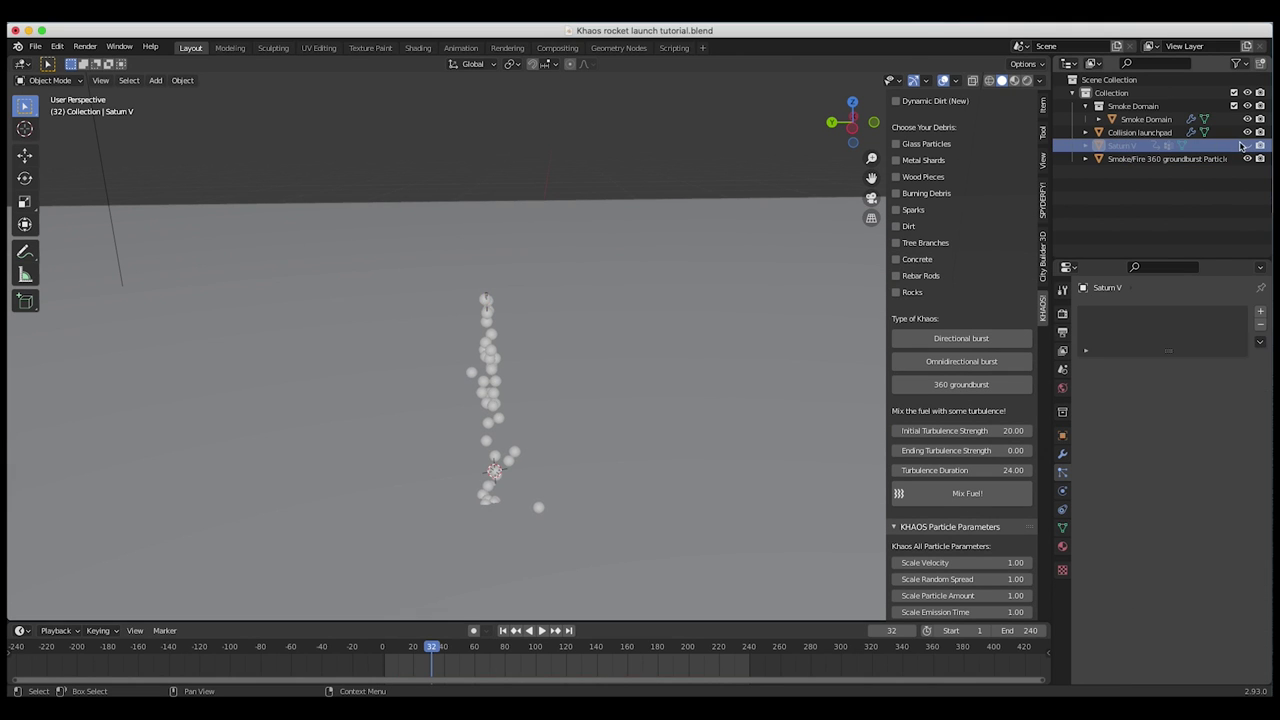
left_click(1247, 145)
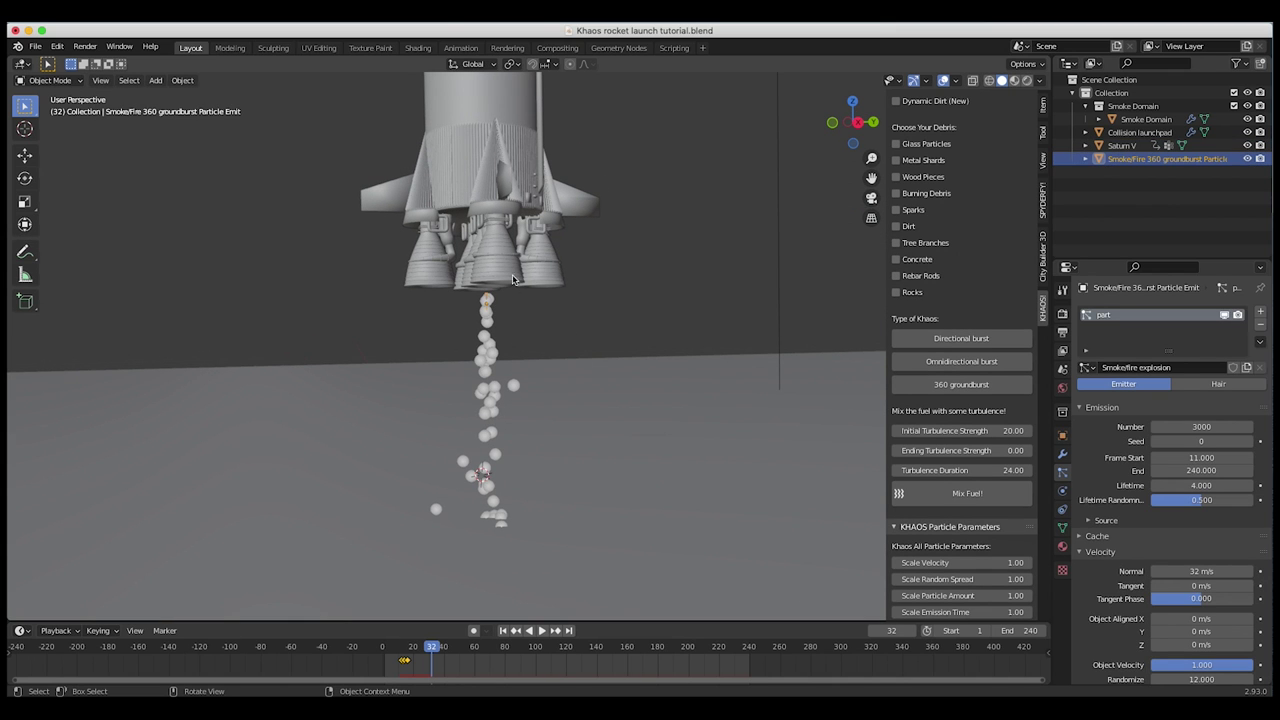
middle_click_drag(448, 280, 444, 288)
scroll(444, 288, "up", 5)
scroll(444, 288, "left", 3)
key("g")
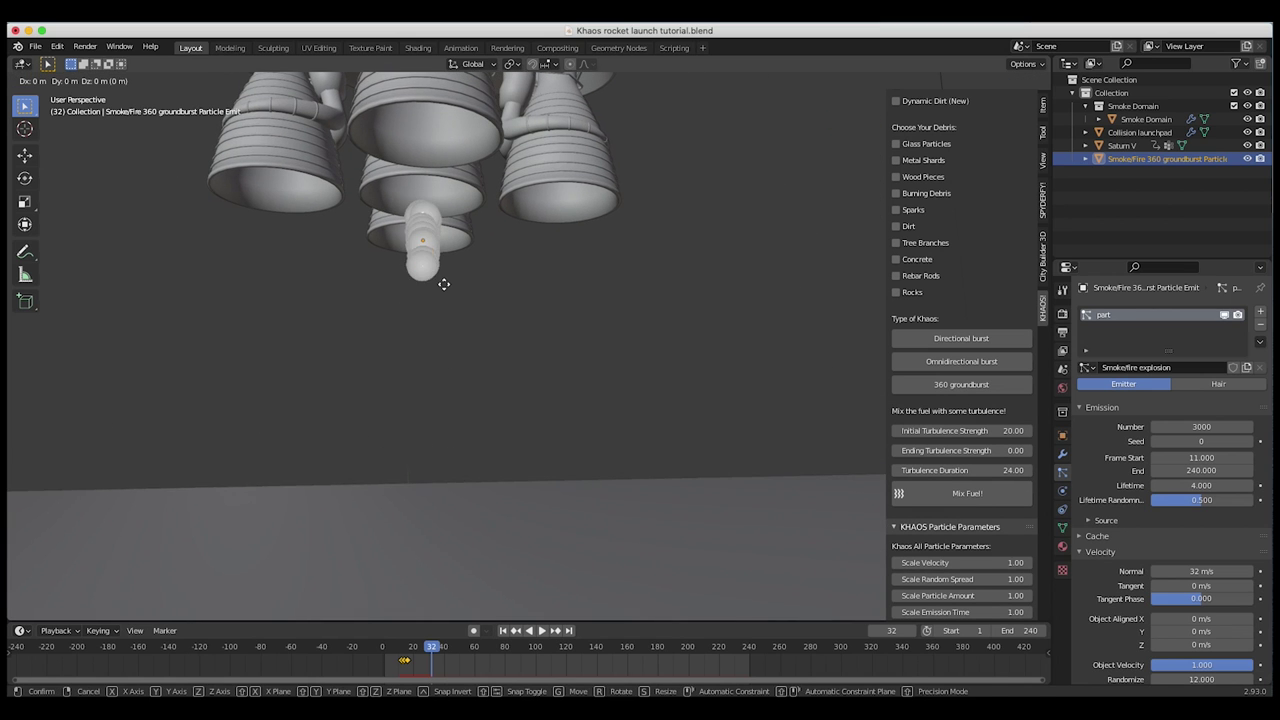
key("z")
left_click(444, 253)
Step: Scale the emitter up and move it slightly to fit inside the centre engine nozzle
scroll(444, 253, "down", 5)
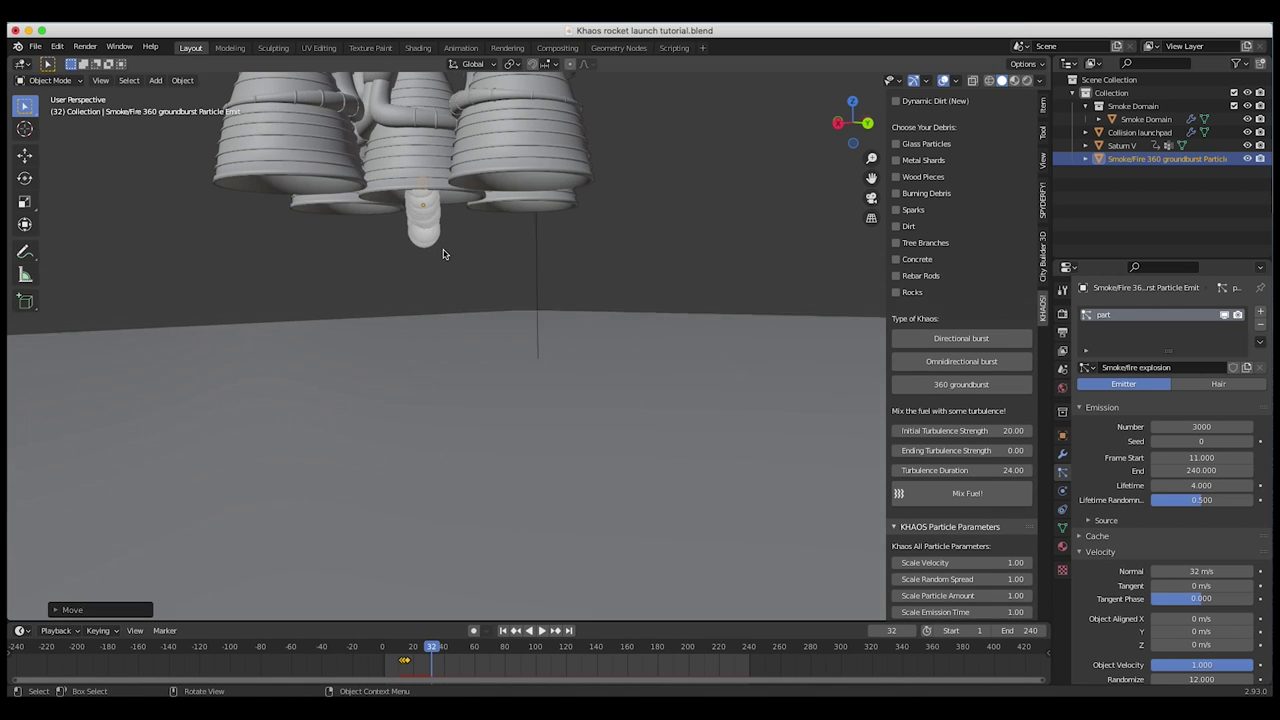
key("s")
left_click(569, 241)
key("g")
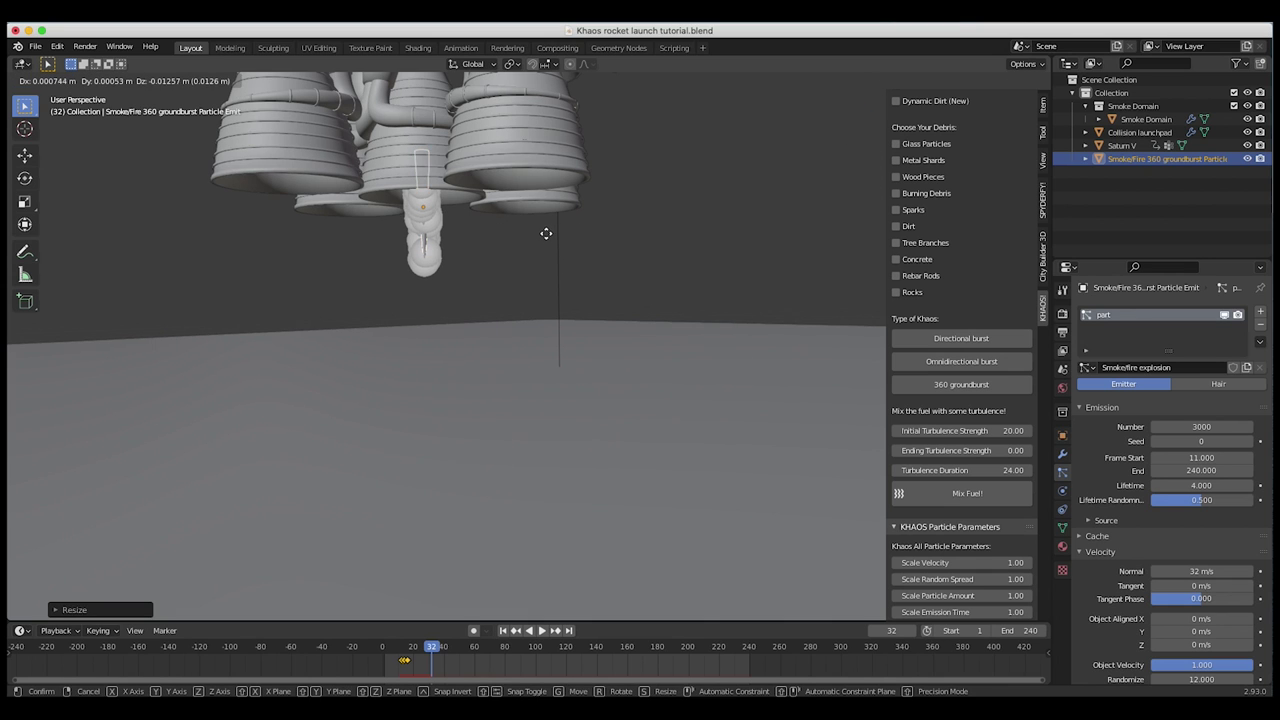
left_click(546, 232)
middle_click_drag(546, 232, 546, 236)
scroll(546, 236, "down", 5)
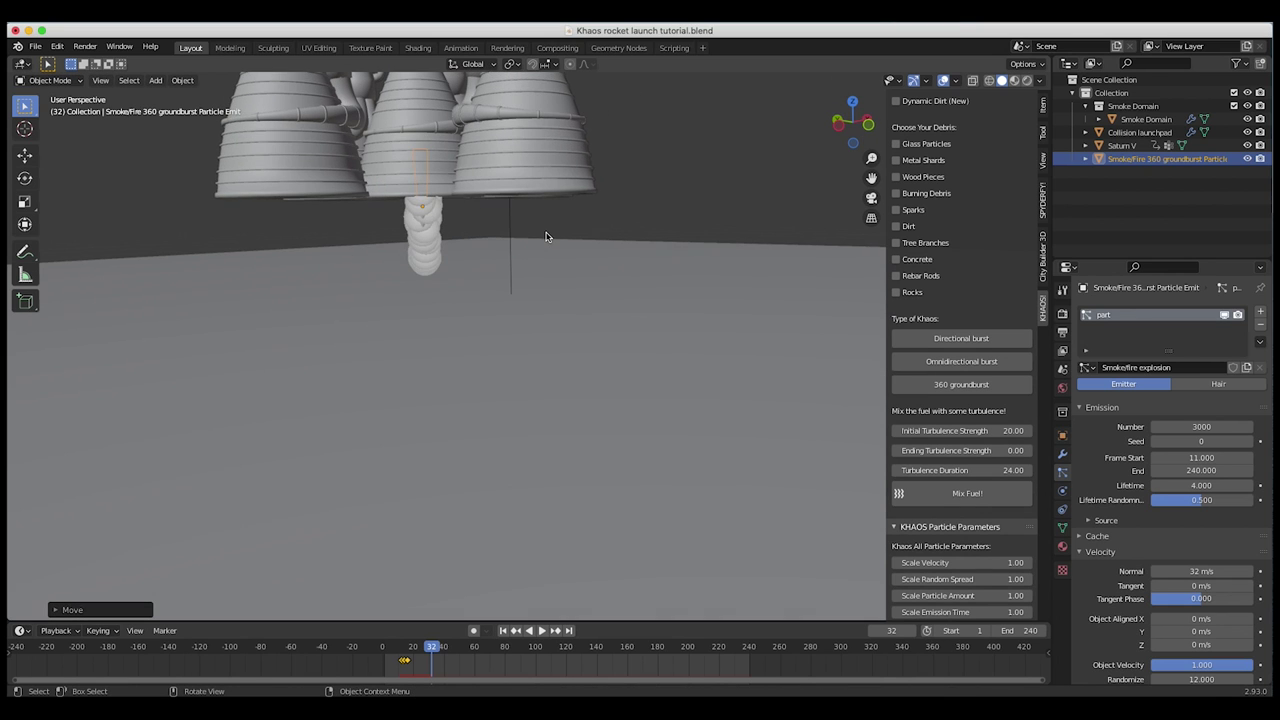
scroll(544, 336, "up", 5)
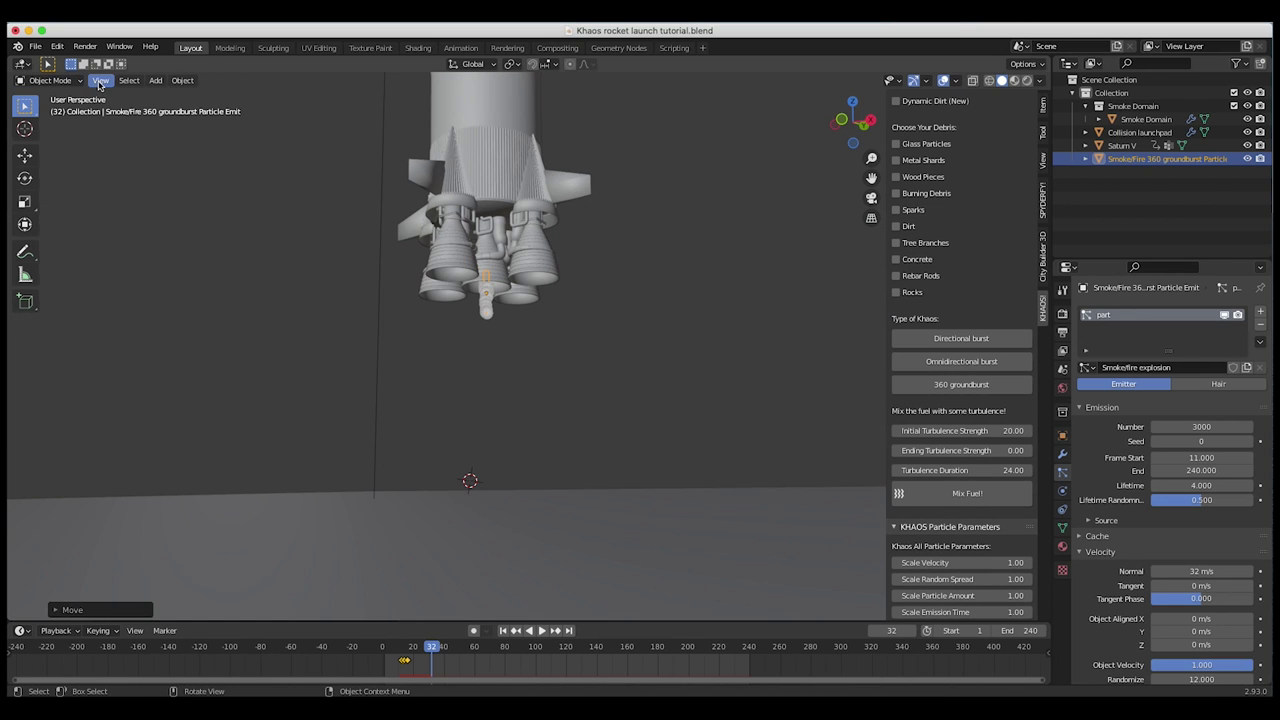
Step: Display the rocket from the top viewpoint in wireframe shading, framed on the five engines
left_click(100, 80)
mouse_move(128, 232)
left_click(280, 249)
key("z")
left_click(340, 315)
scroll(409, 337, "up", 6)
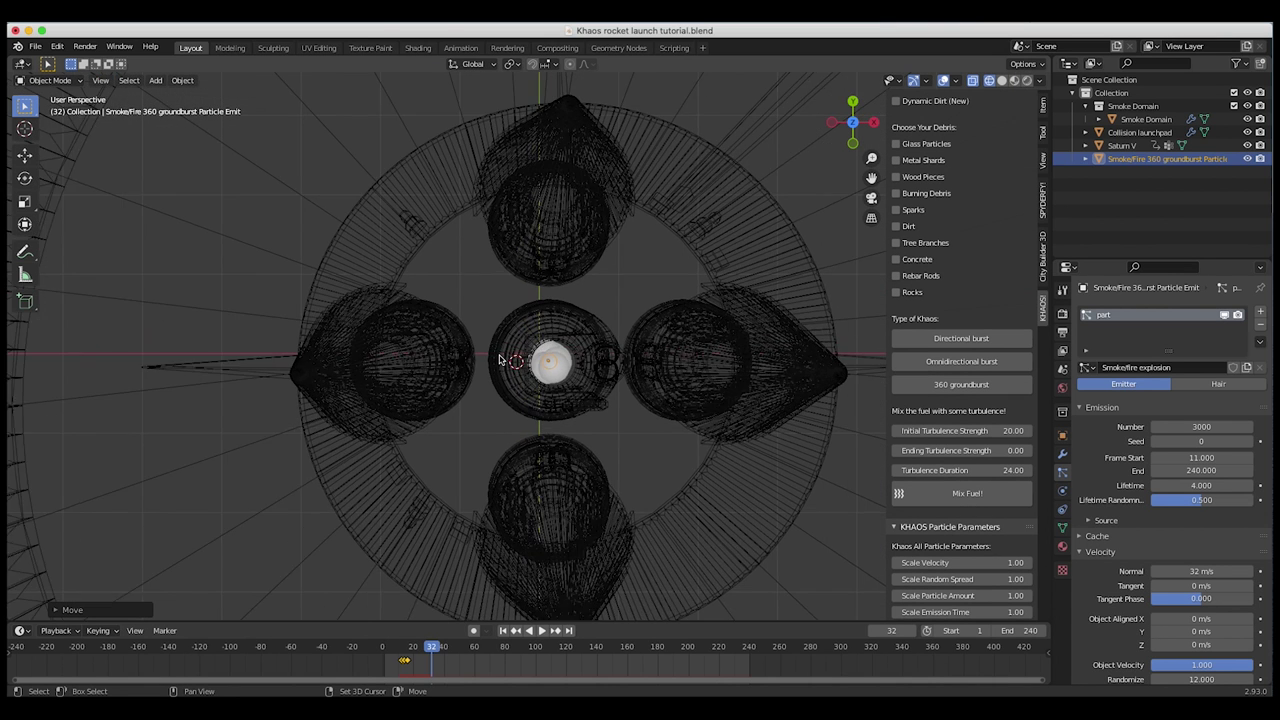
Step: Duplicate the centre emitter along negative Y and adjust the copy's Y position inside the outer engine nozzle
key("shift+d")
key("y")
left_click(516, 463)
scroll(516, 463, "down", 3, "shift")
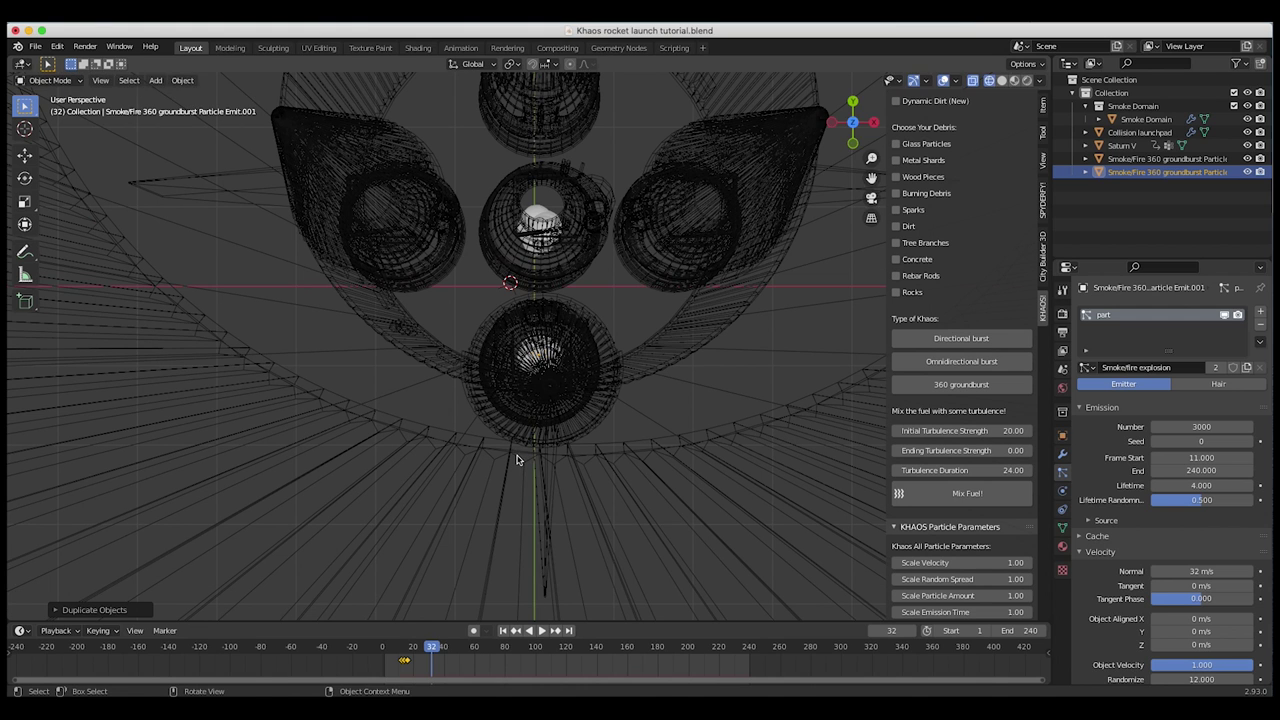
key("g")
key("y")
left_click(516, 467)
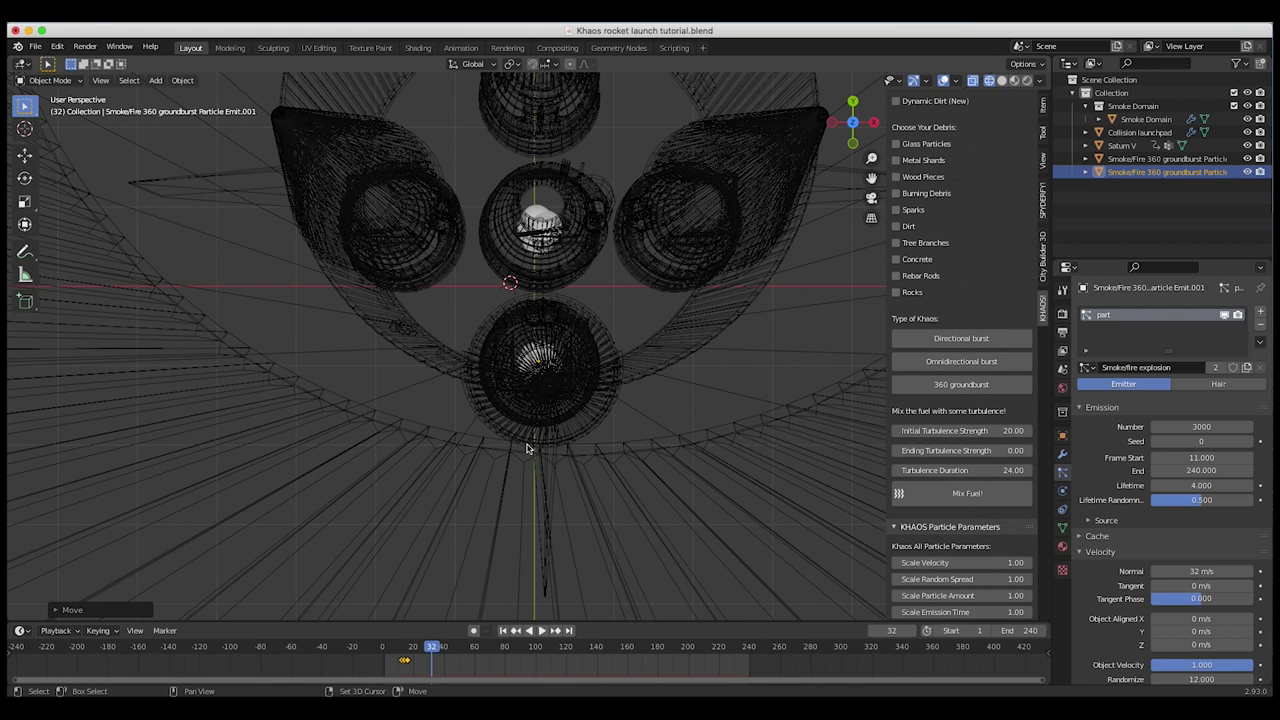
Step: Duplicate that outer emitter along positive Y into the opposite engine nozzle and fine-tune its Y position
key("shift+d")
key("y")
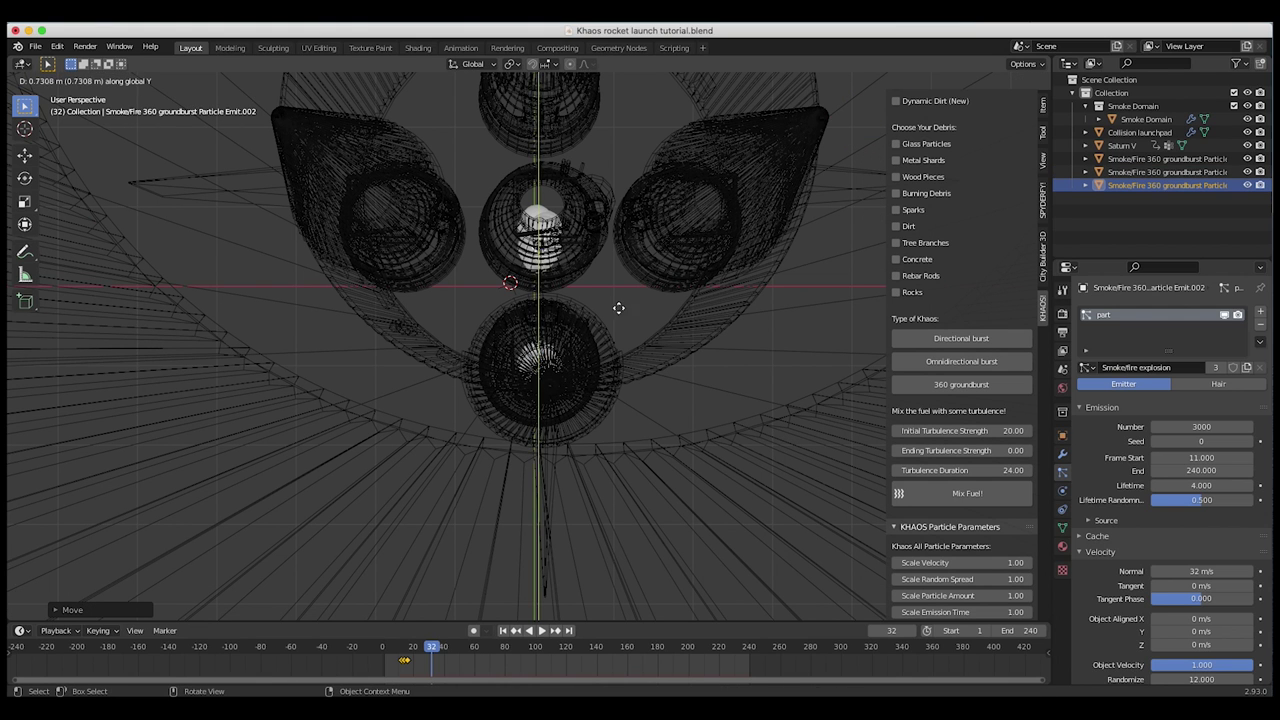
left_click(650, 201)
scroll(650, 201, "up", 5)
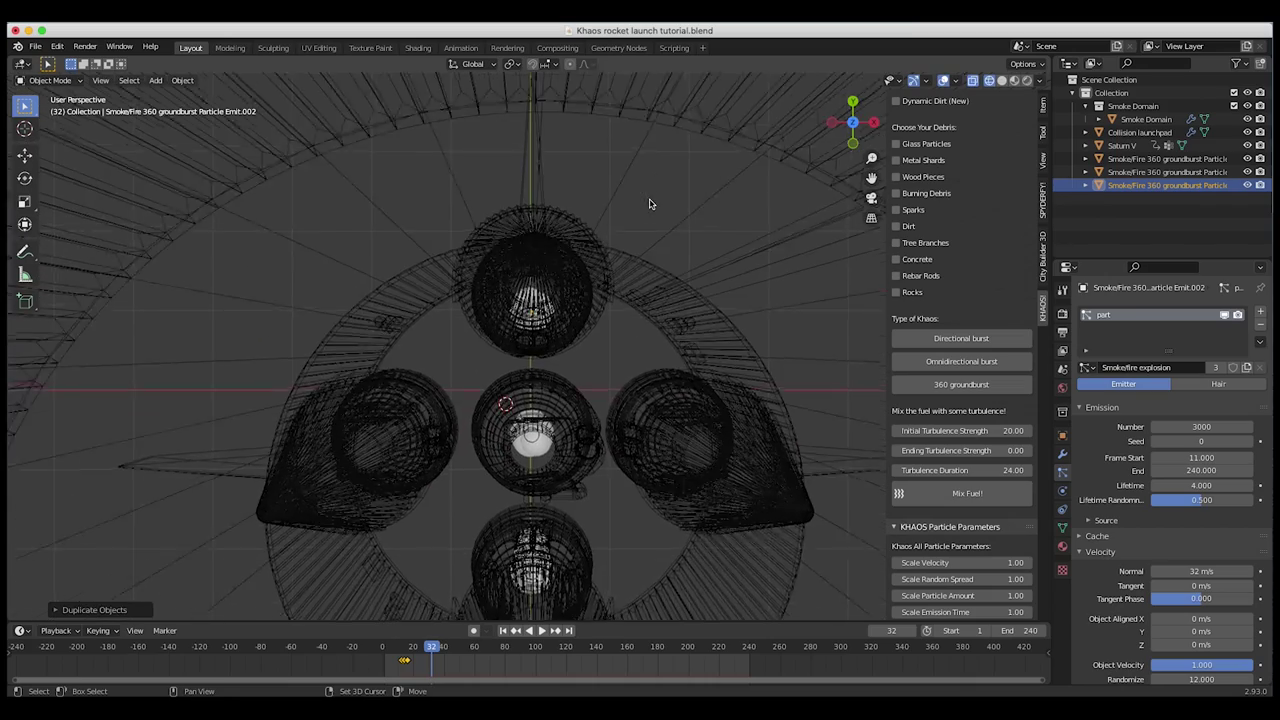
scroll(551, 320, "up", 2)
key("g")
key("y")
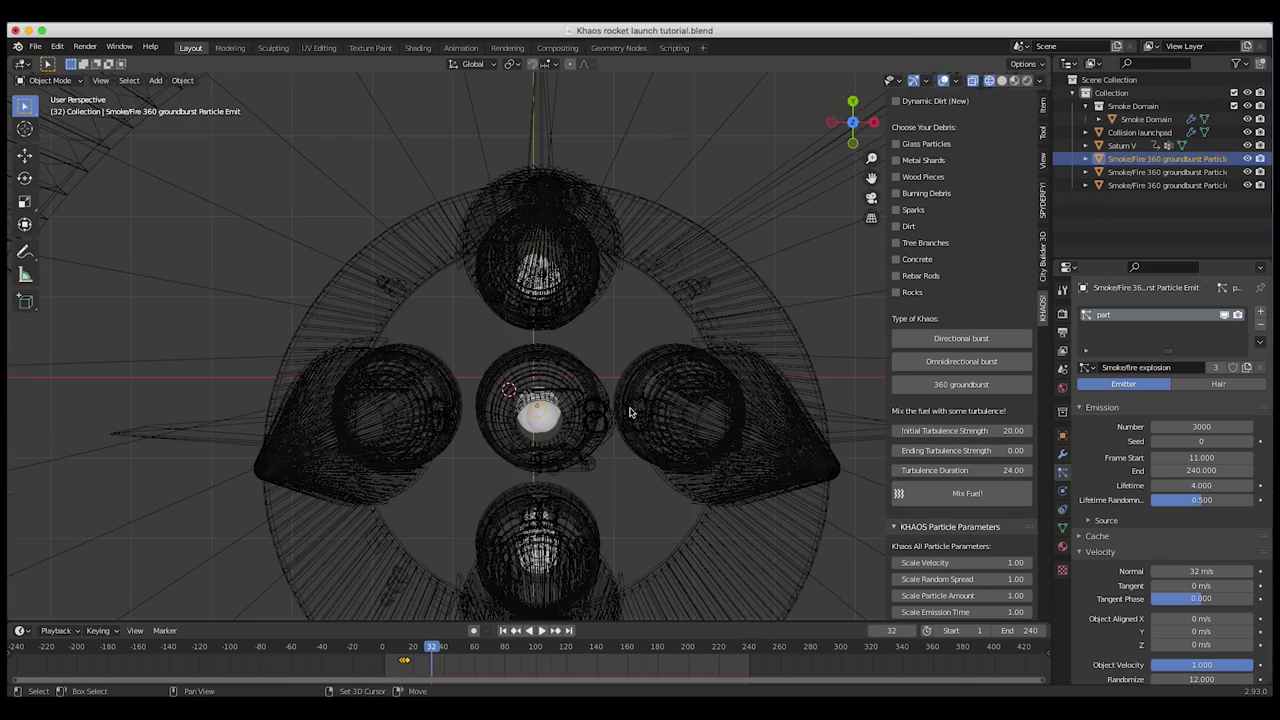
Step: Duplicate the centre emitter along negative X into the outer engine nozzle on that side
key("shift+d")
key("y")
key("x")
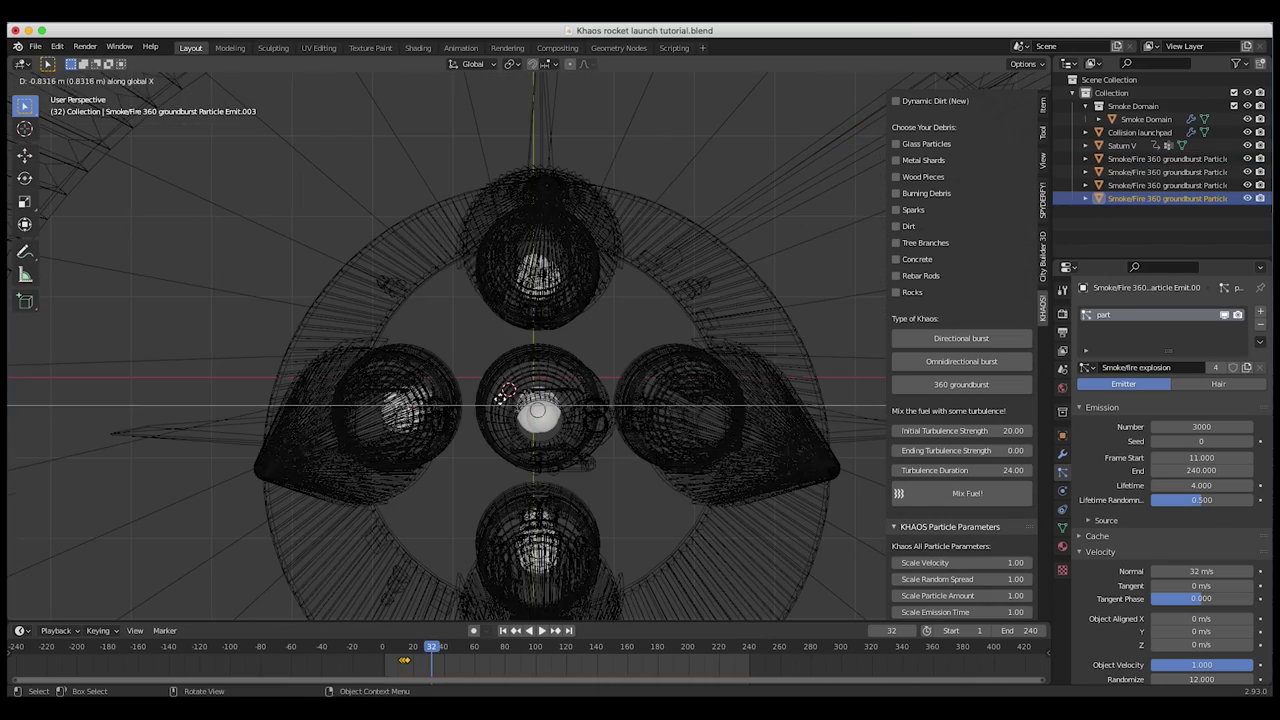
left_click(497, 399)
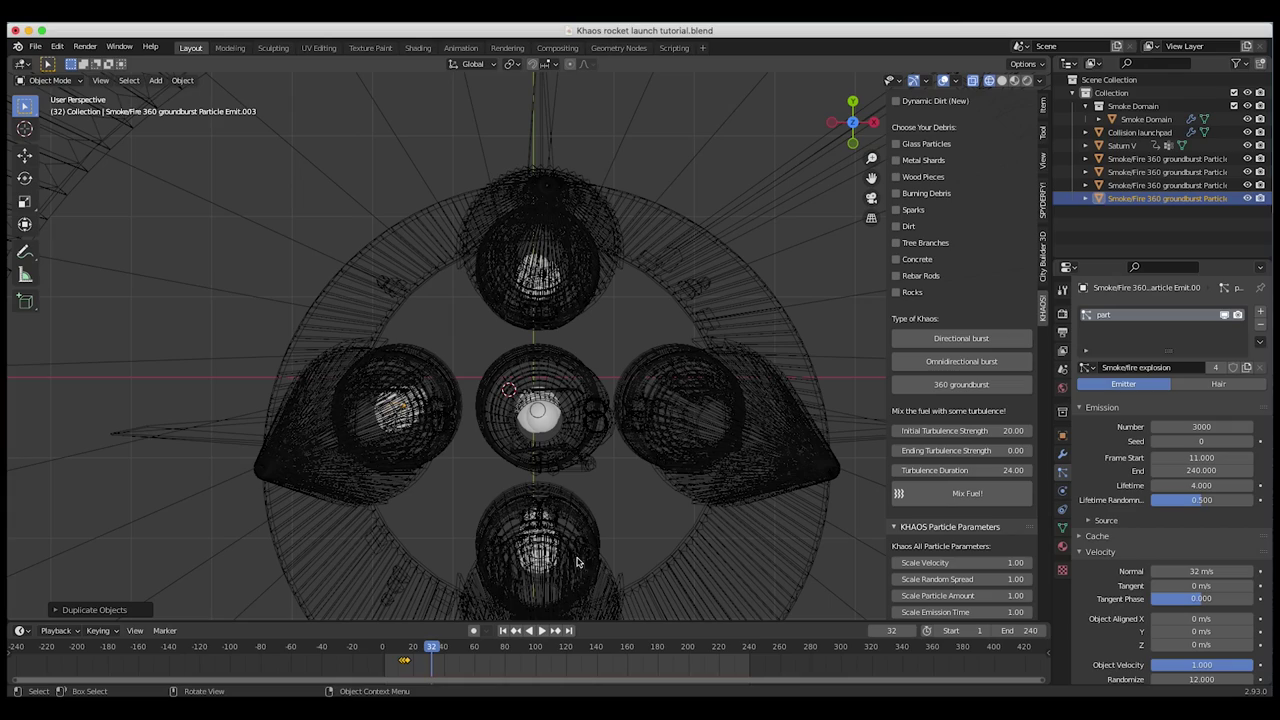
Step: Duplicate the negative-X emitter about 1.79 m along X into the opposite engine nozzle
middle_click_drag(406, 442, 406, 440)
scroll(406, 442, "down", 1)
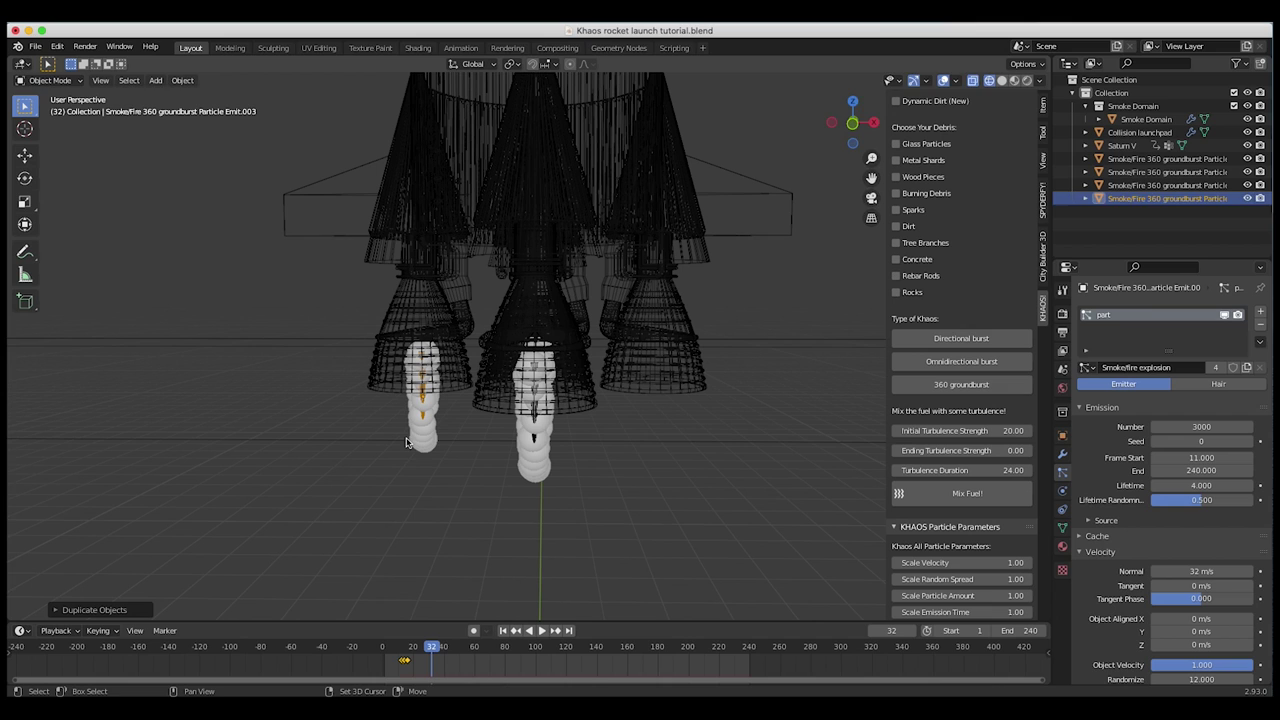
key("shift+d")
key("x")
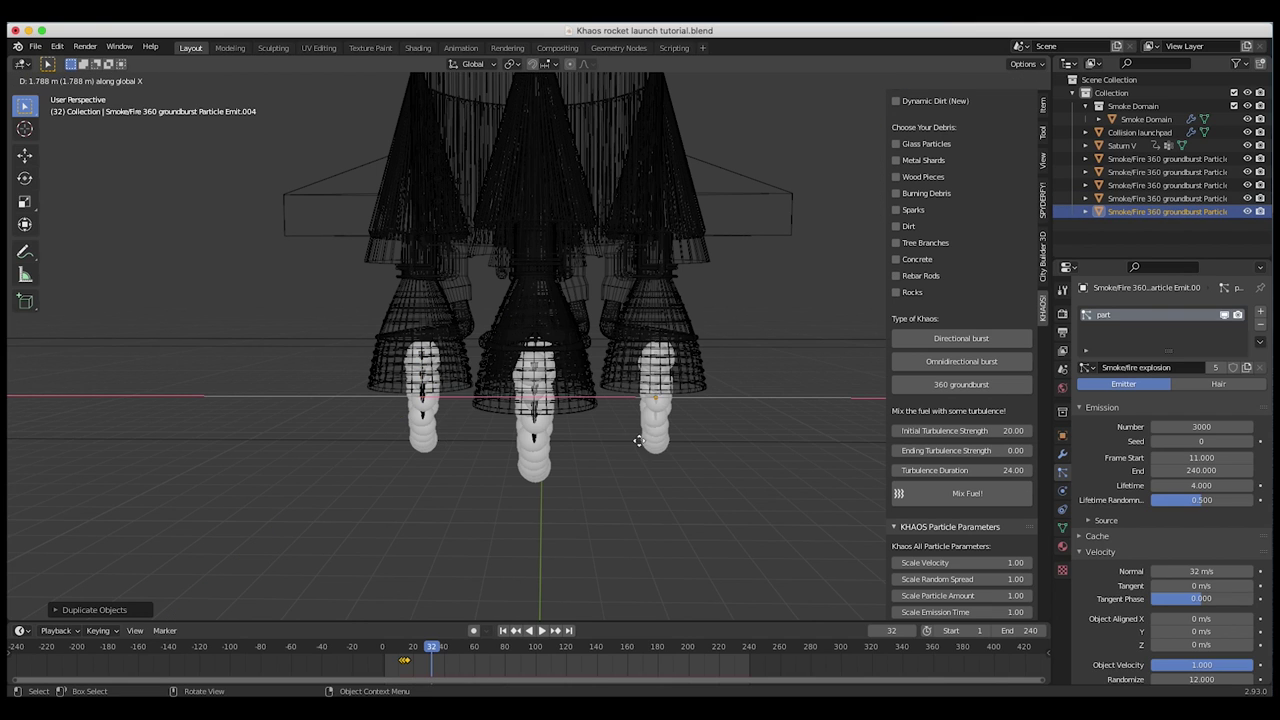
left_click(638, 441)
Step: Parent all five groundburst emitters to the Saturn V using the Object option
scroll(639, 442, "up", 10)
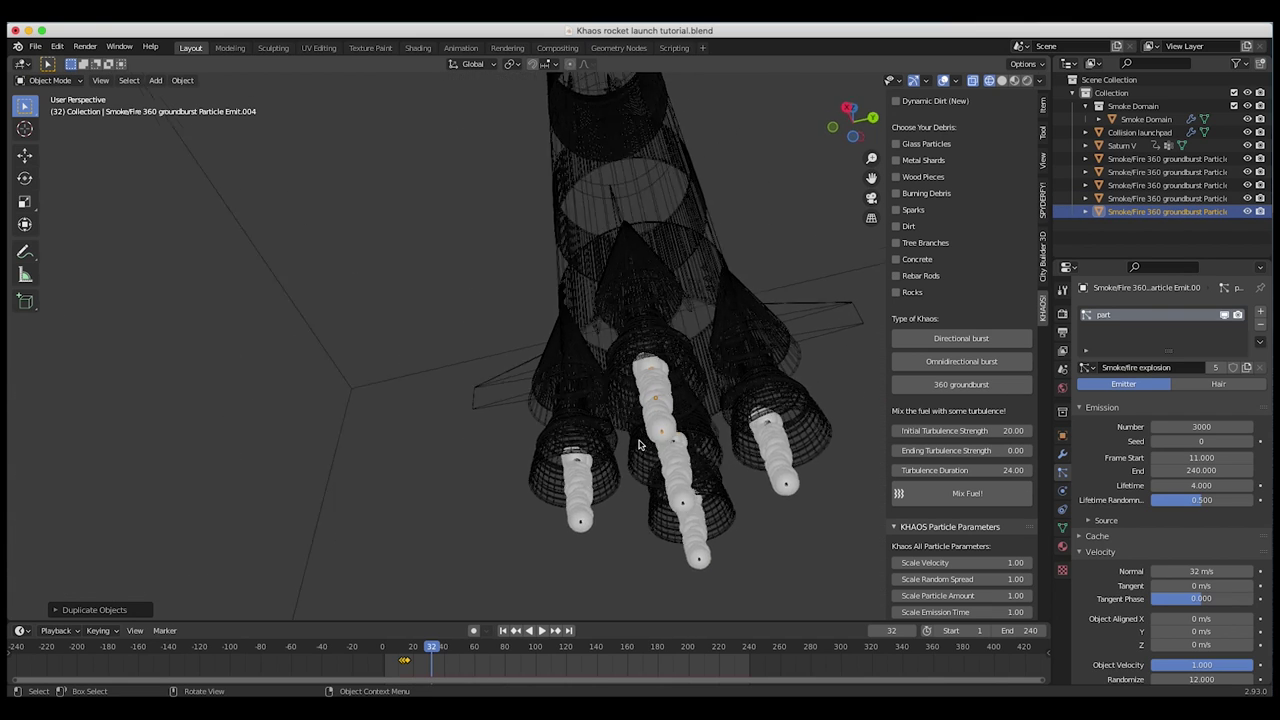
scroll(638, 443, "up", 10)
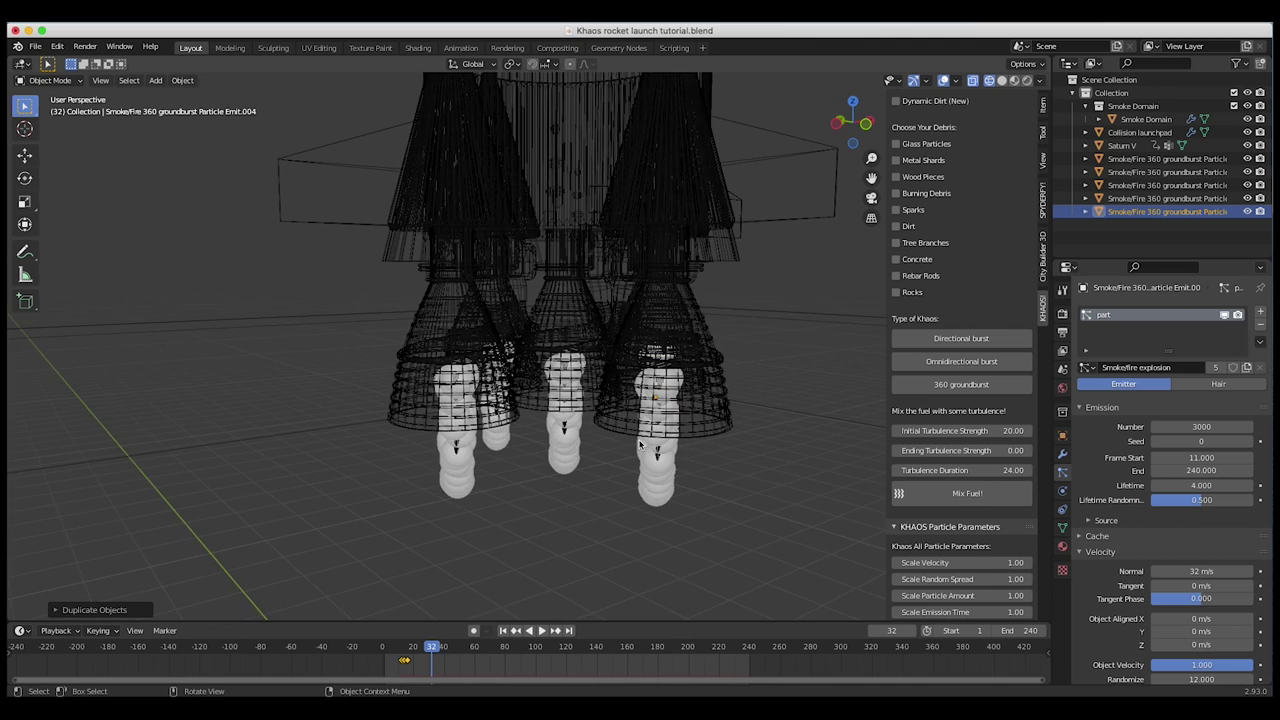
scroll(640, 447, "up", 10)
left_click(573, 400, "shift")
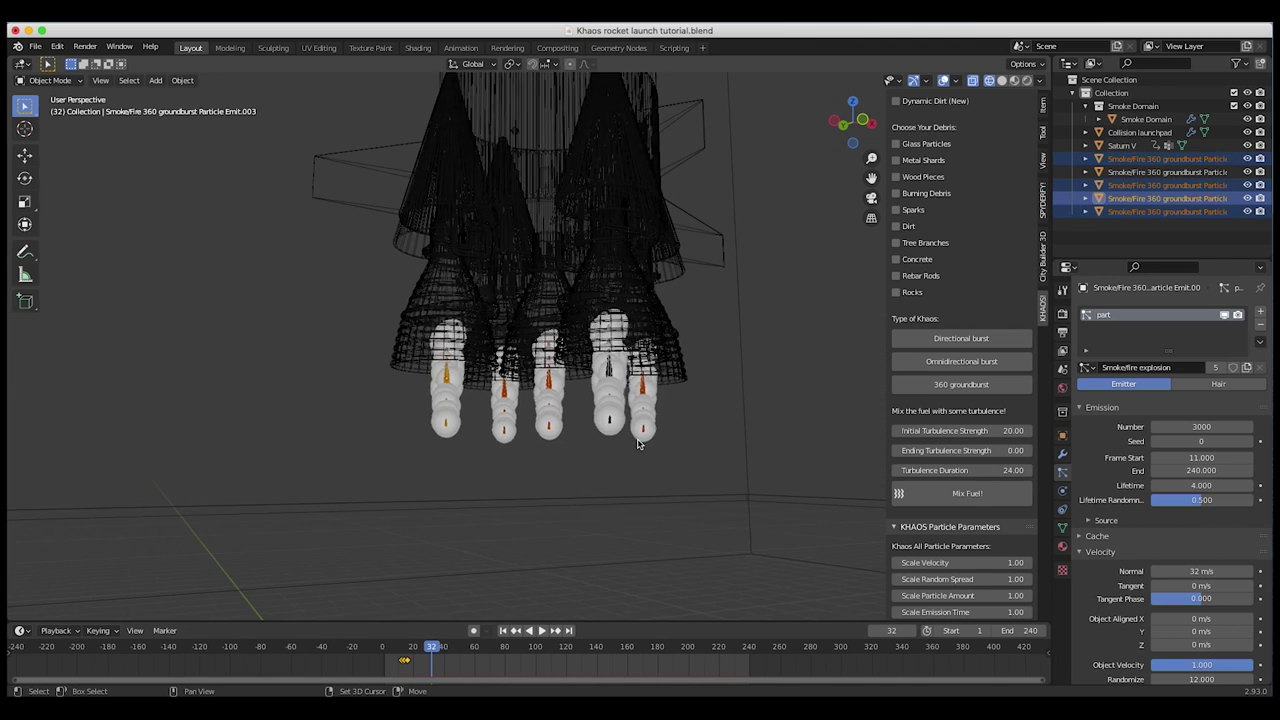
scroll(638, 443, "right", 5)
left_click(562, 430, "shift")
scroll(654, 427, "right", 5)
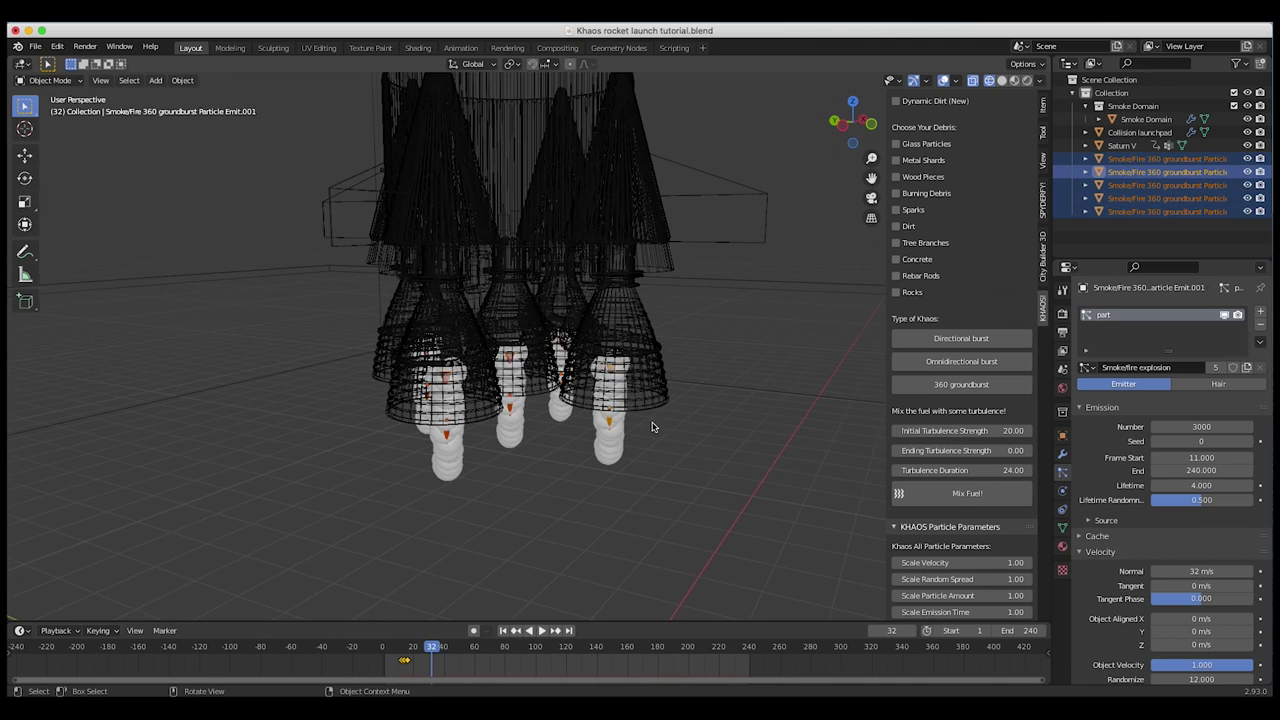
scroll(593, 363, "down", 5)
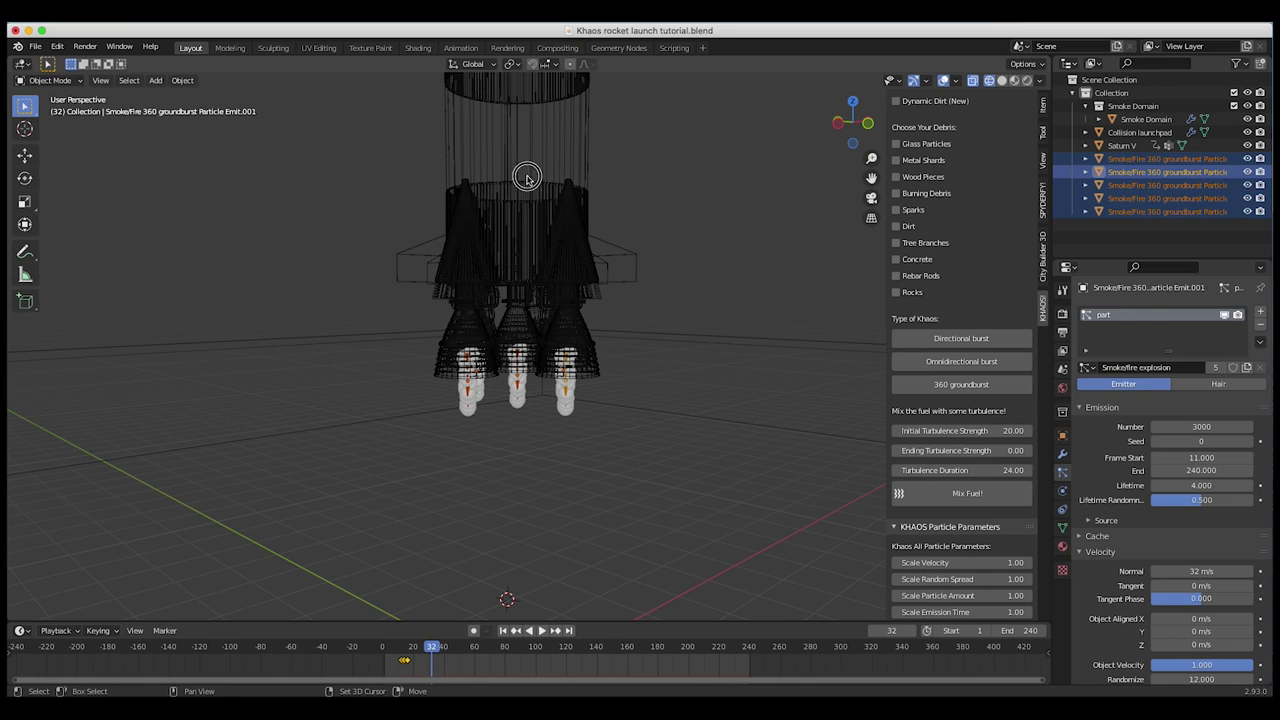
left_click(631, 366, "shift")
key("ctrl+p")
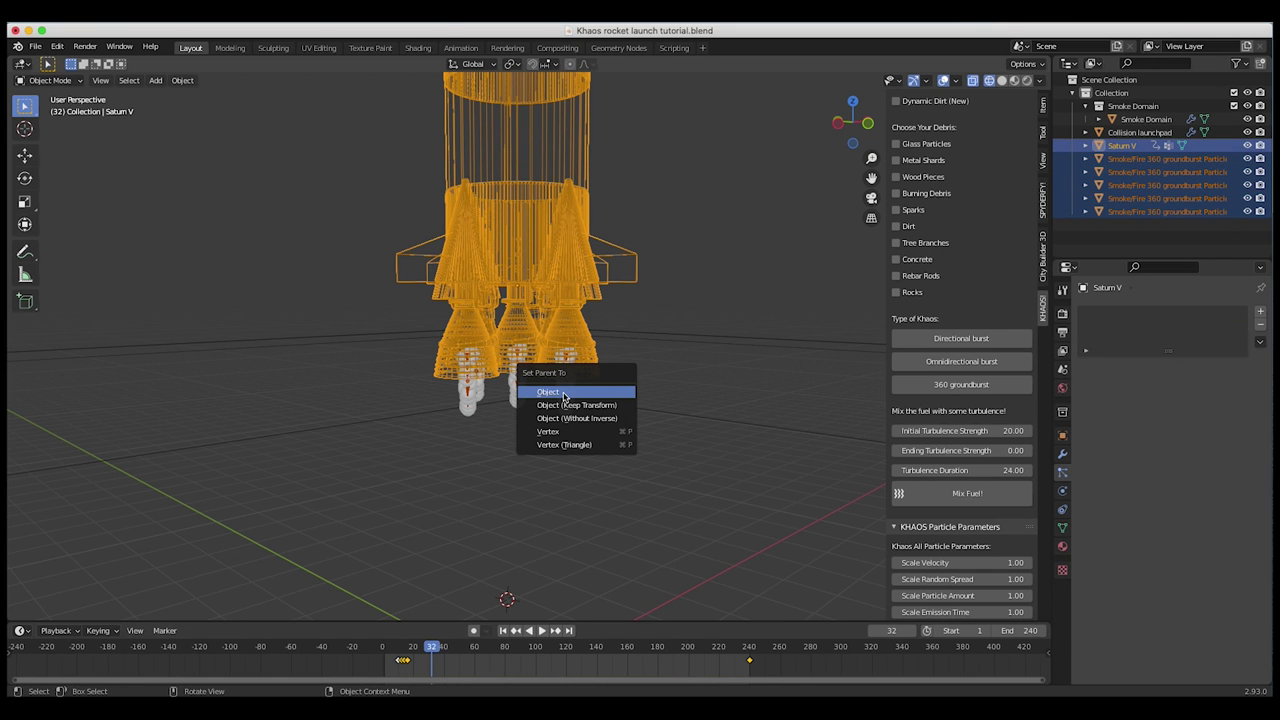
left_click(599, 394)
Step: Play the animation from the first frame to check that the emitters travel with the Saturn V
scroll(597, 395, "down", 3)
scroll(594, 400, "left", 5)
left_click(503, 630)
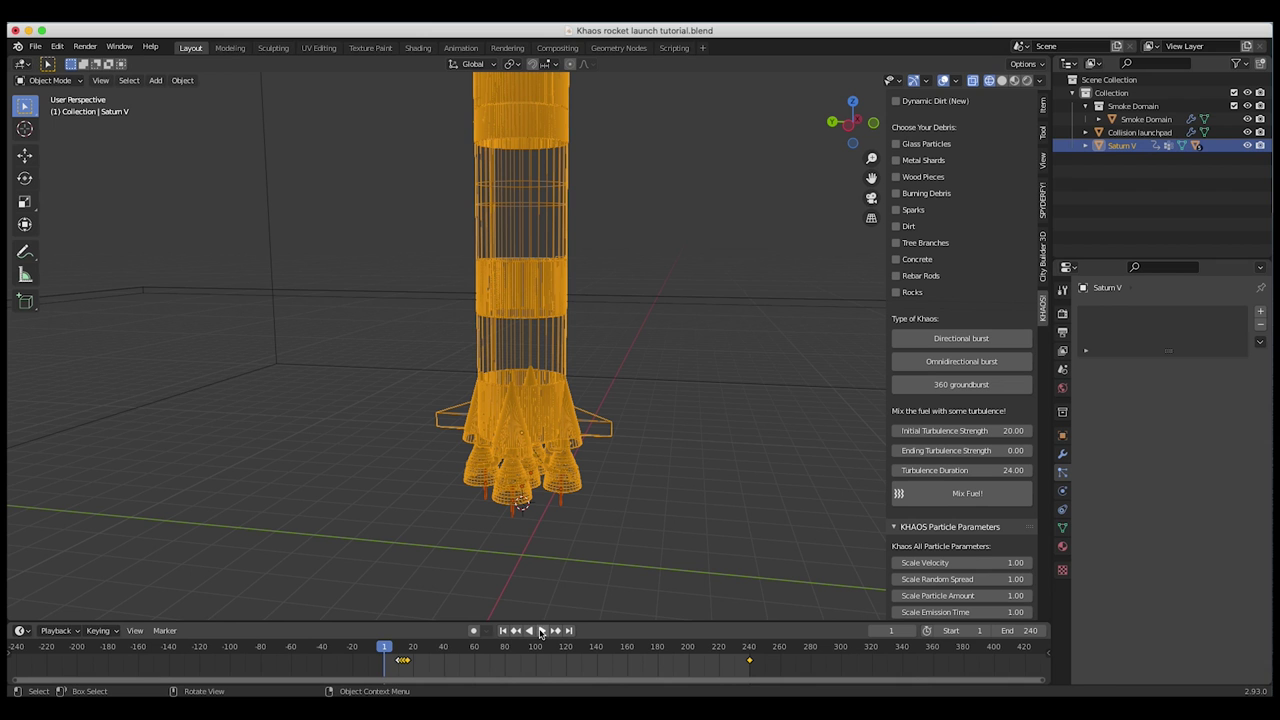
left_click(540, 630)
scroll(657, 475, "down", 3)
scroll(657, 475, "down", 4)
scroll(594, 217, "up", 5, "shift")
key("space")
scroll(406, 244, "right", 5)
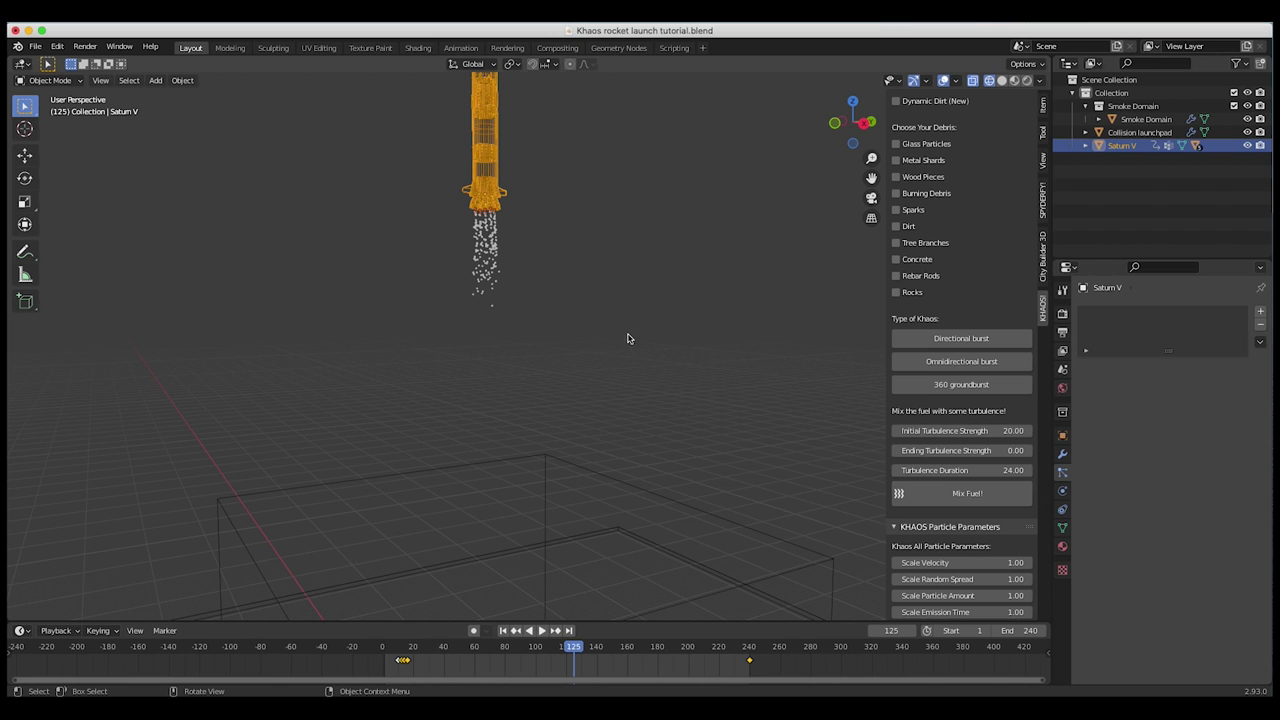
Step: Replay the launch from frame 1 with the whole rocket in view and stop at frame 76
left_click(503, 631)
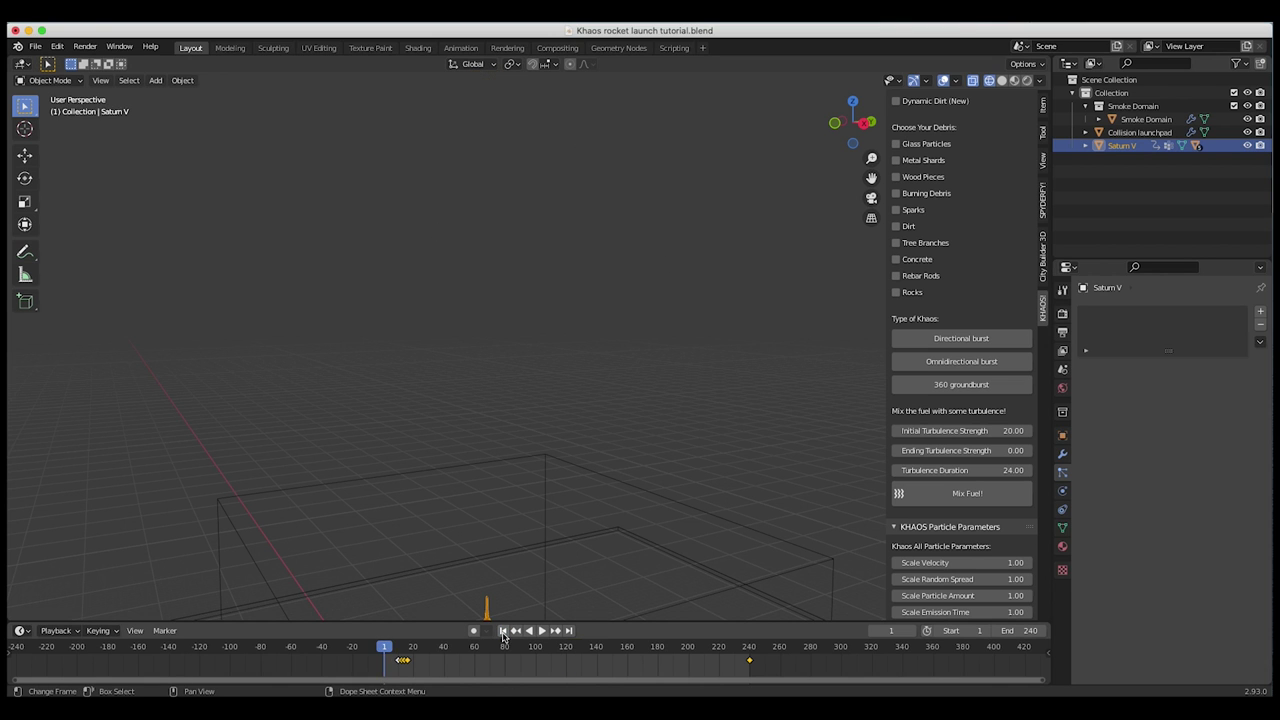
key("space")
scroll(605, 408, "down", 5, "shift")
scroll(605, 408, "down", 1, "shift")
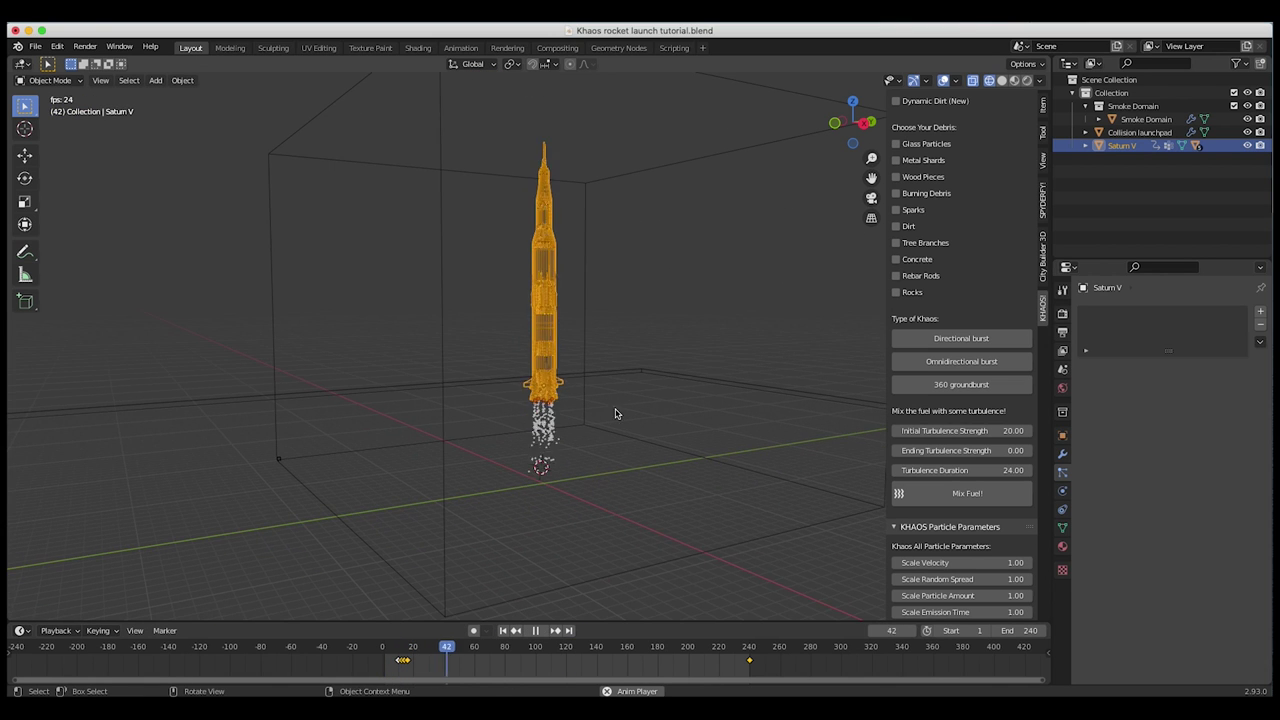
key("space")
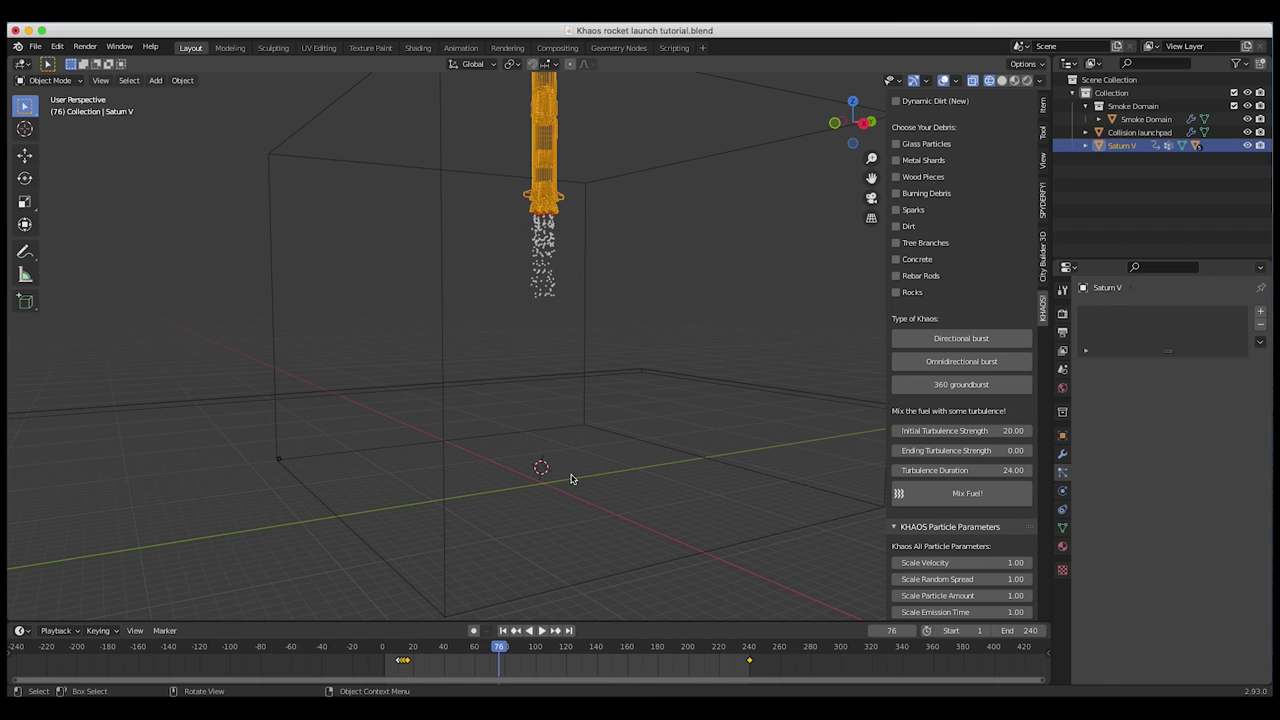
Step: Return the viewport to solid shading and go back to frame 1 with the rocket on the launchpad
key("z")
left_click(657, 474)
middle_click_drag(606, 437, 513, 398)
scroll(513, 398, "left", 5)
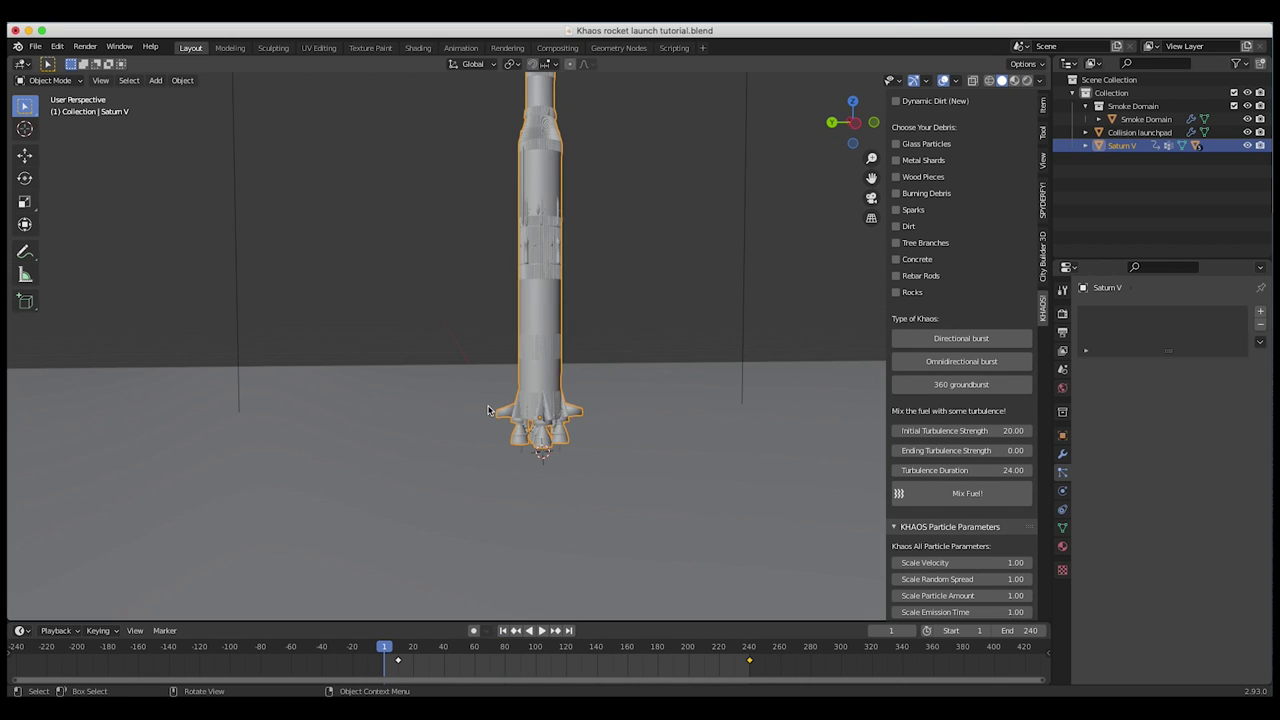
scroll(536, 389, "down", 4)
scroll(536, 389, "up", 2)
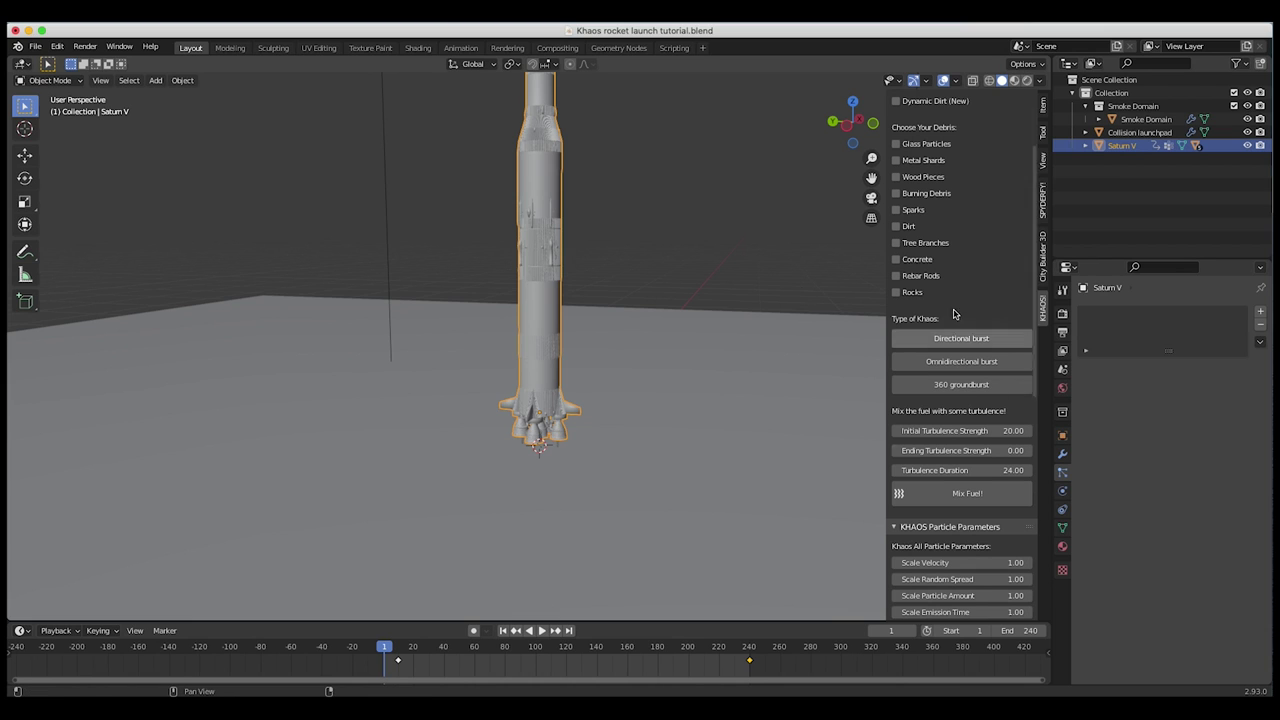
Step: Add fluid physics to the Saturn V as an Effector of type Collision
left_click(1063, 456)
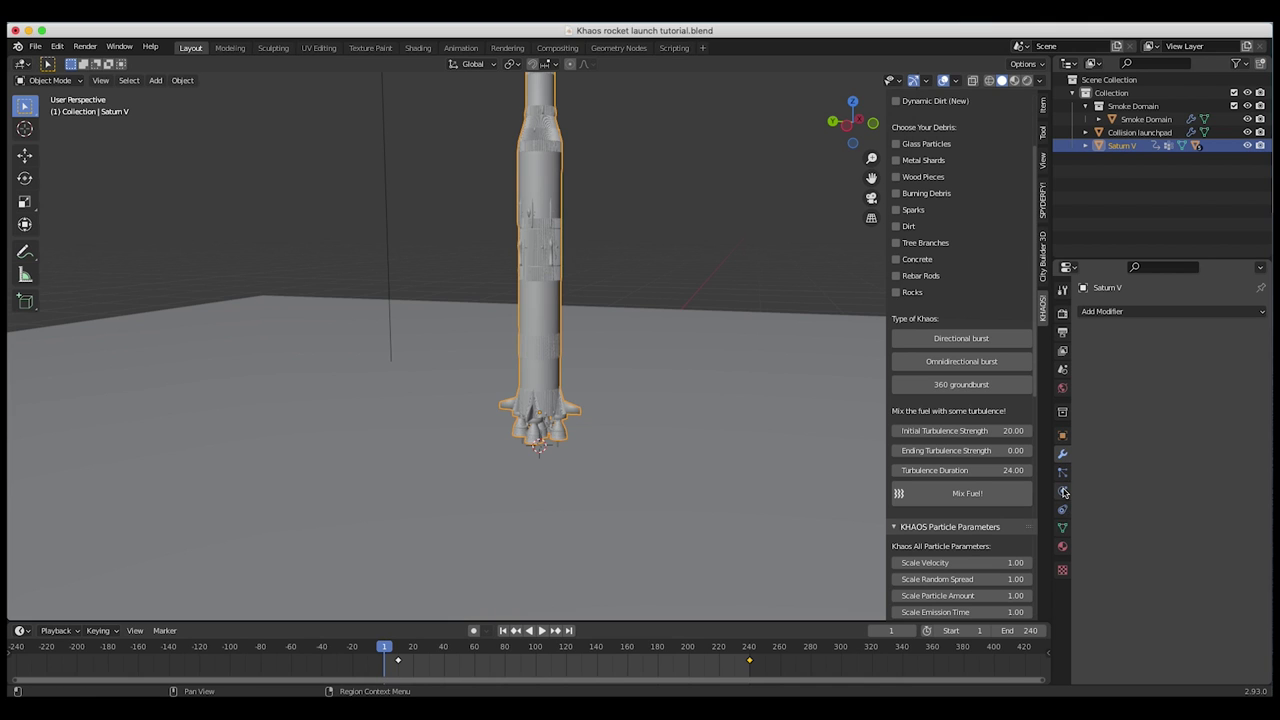
left_click(1063, 491)
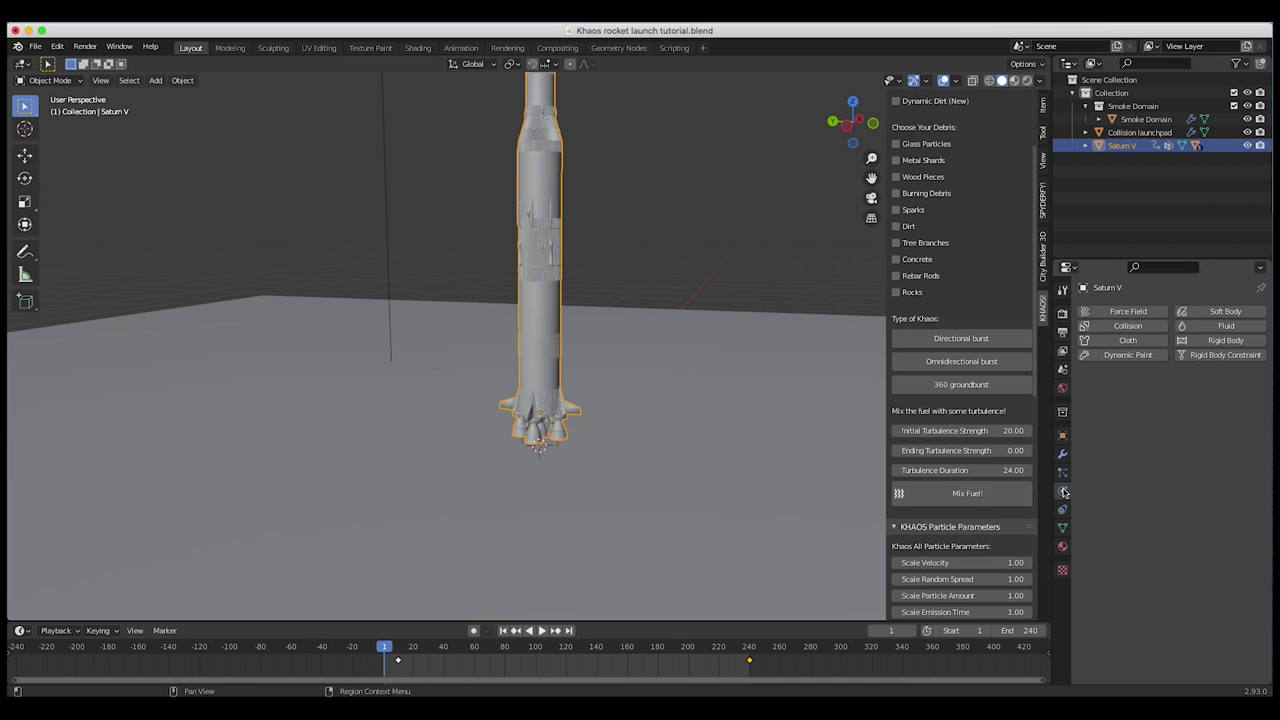
left_click(1216, 326)
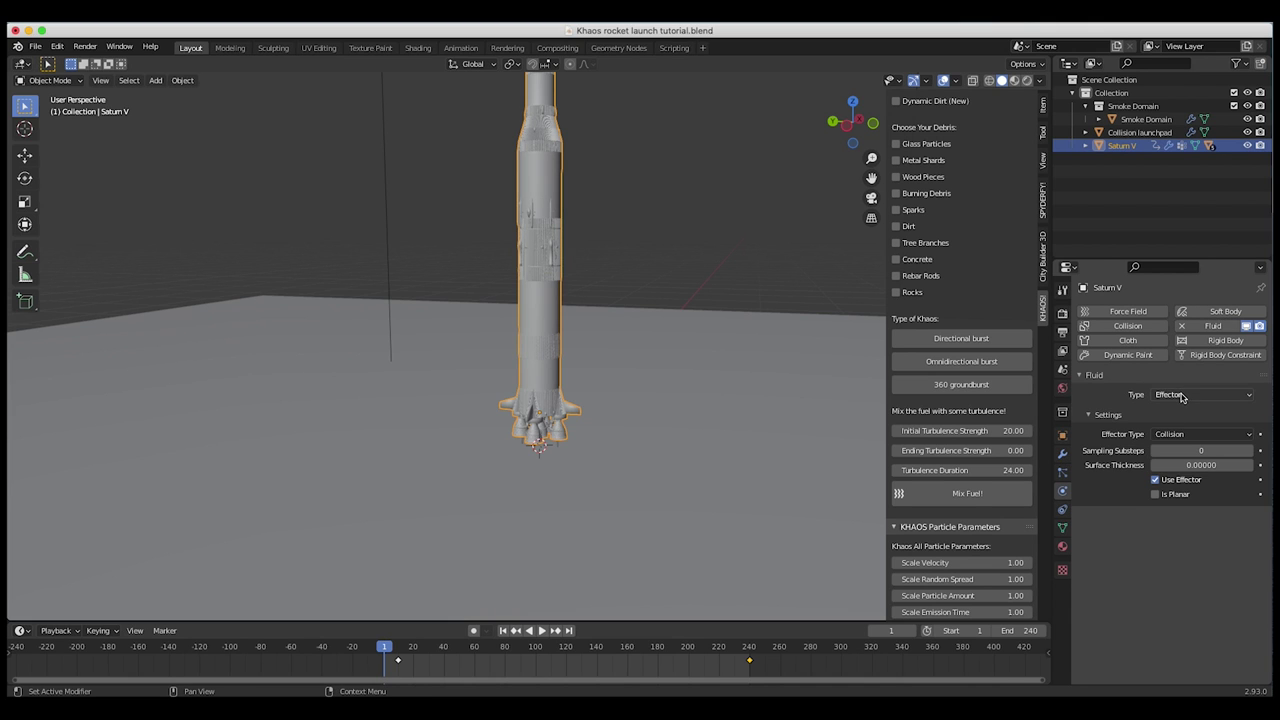
middle_click_drag(525, 320, 533, 388)
scroll(533, 388, "up", 5)
scroll(533, 388, "right", 5)
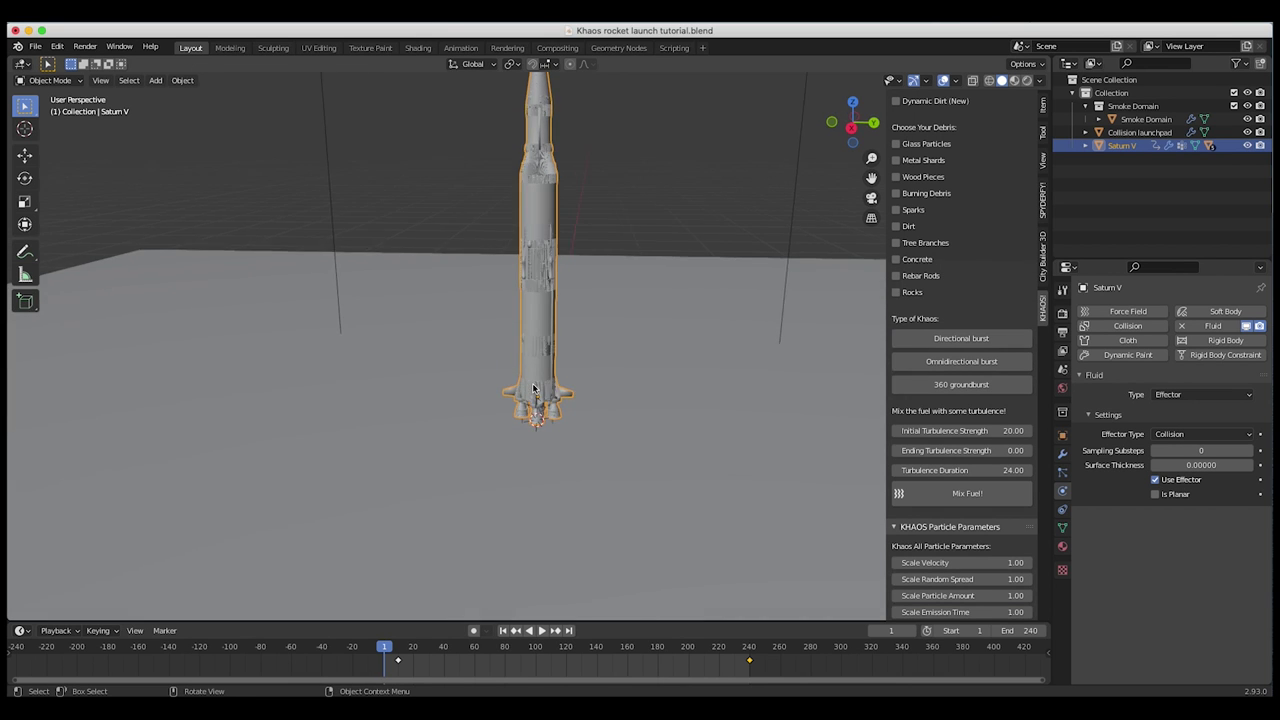
Step: Select the smoke domain and play the launch to compare the rocket's climb with the domain height, stopping at frame 141
scroll(533, 388, "down", 4)
scroll(533, 388, "down", 2, "ctrl")
middle_click_drag(533, 388, 684, 200)
left_click(692, 223)
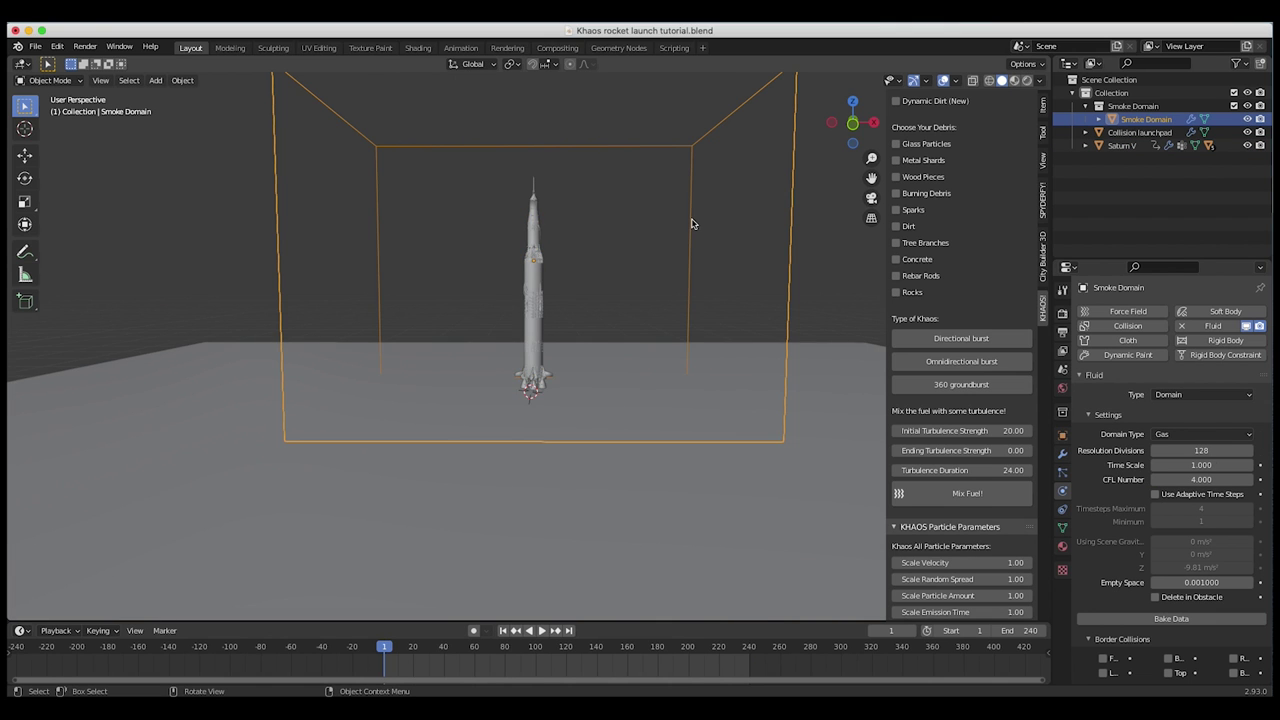
scroll(529, 299, "down", 5)
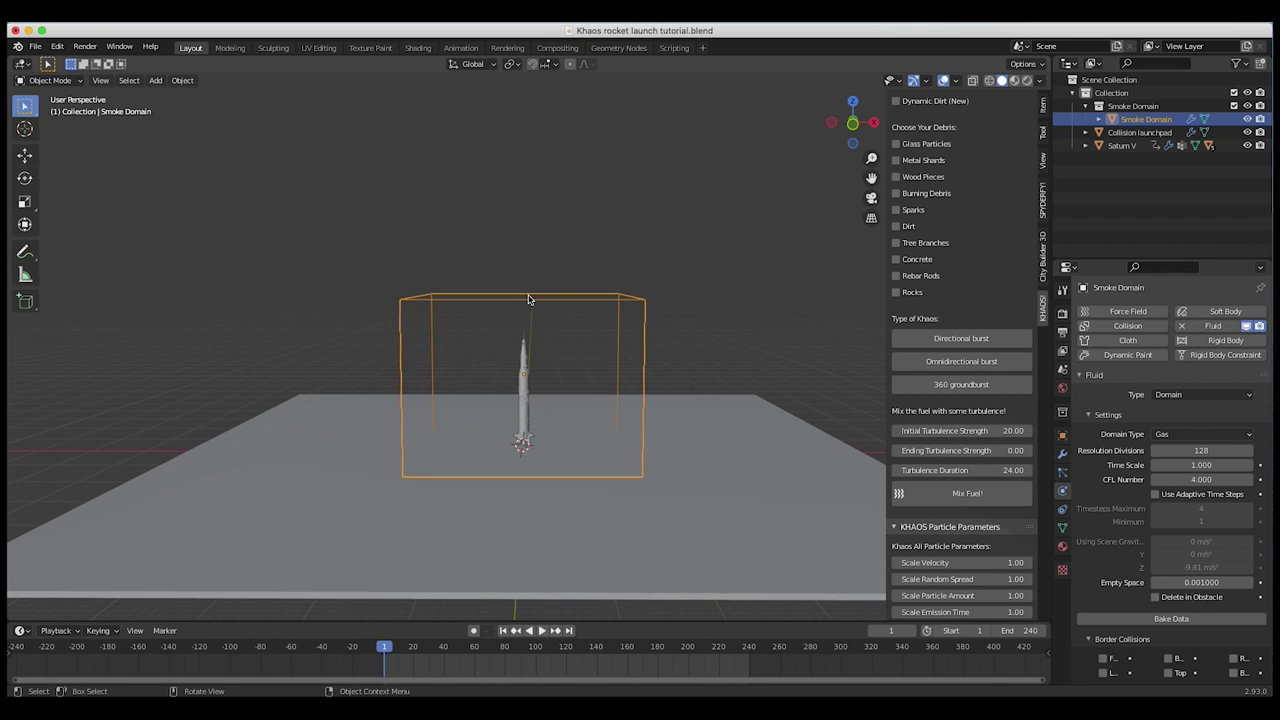
middle_click_drag(472, 480, 471, 471)
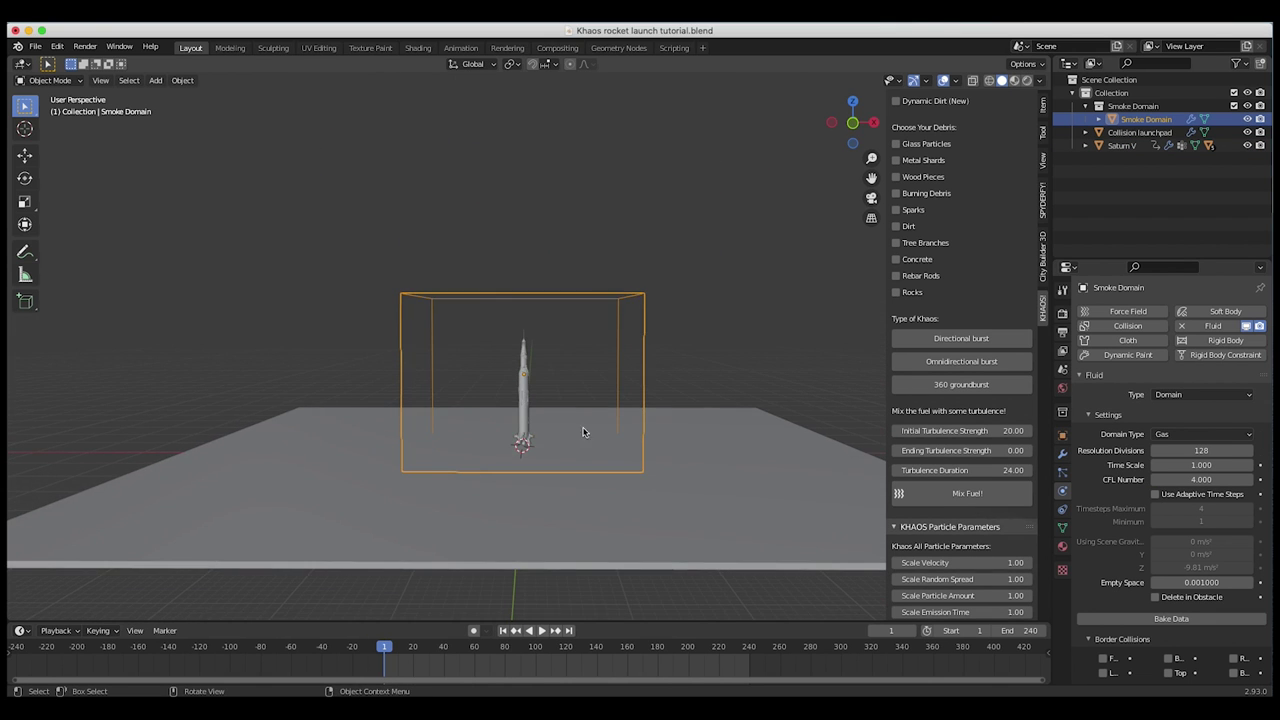
left_click(541, 630)
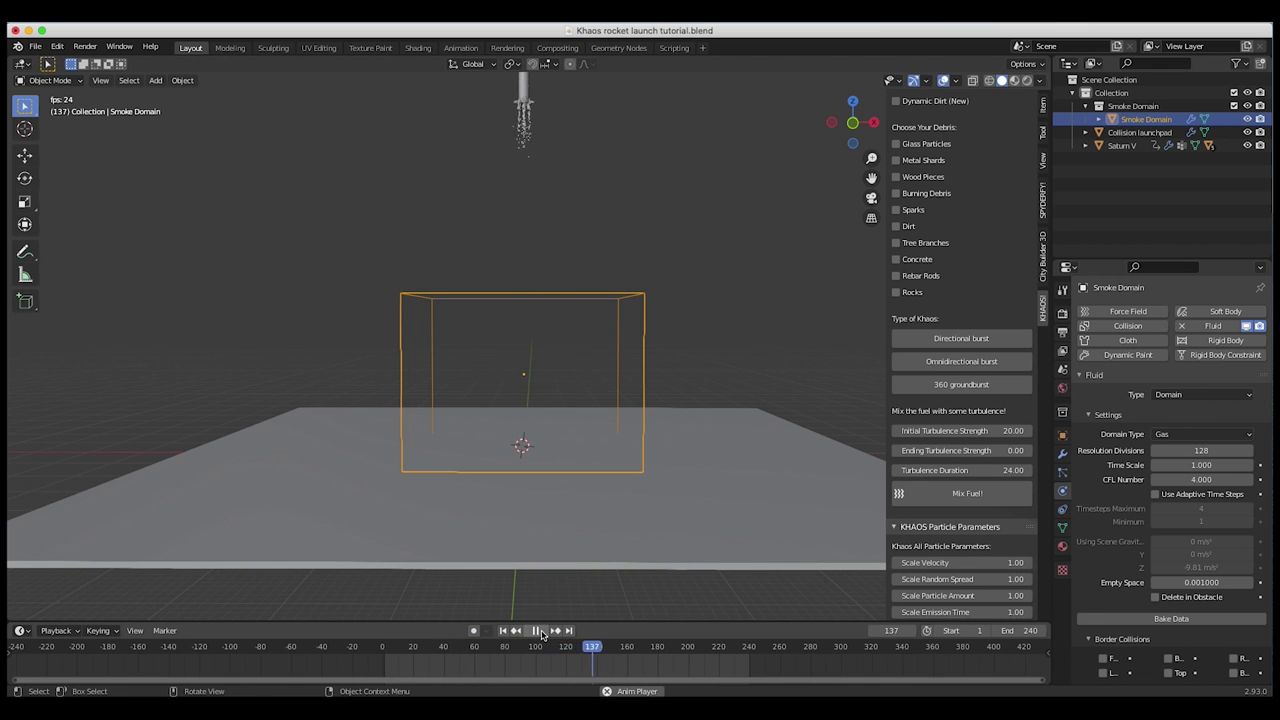
key("space")
Step: Scale the smoke domain along Z to about 3.4 times its height
scroll(526, 378, "down", 1)
middle_click_drag(526, 378, 528, 452, "shift")
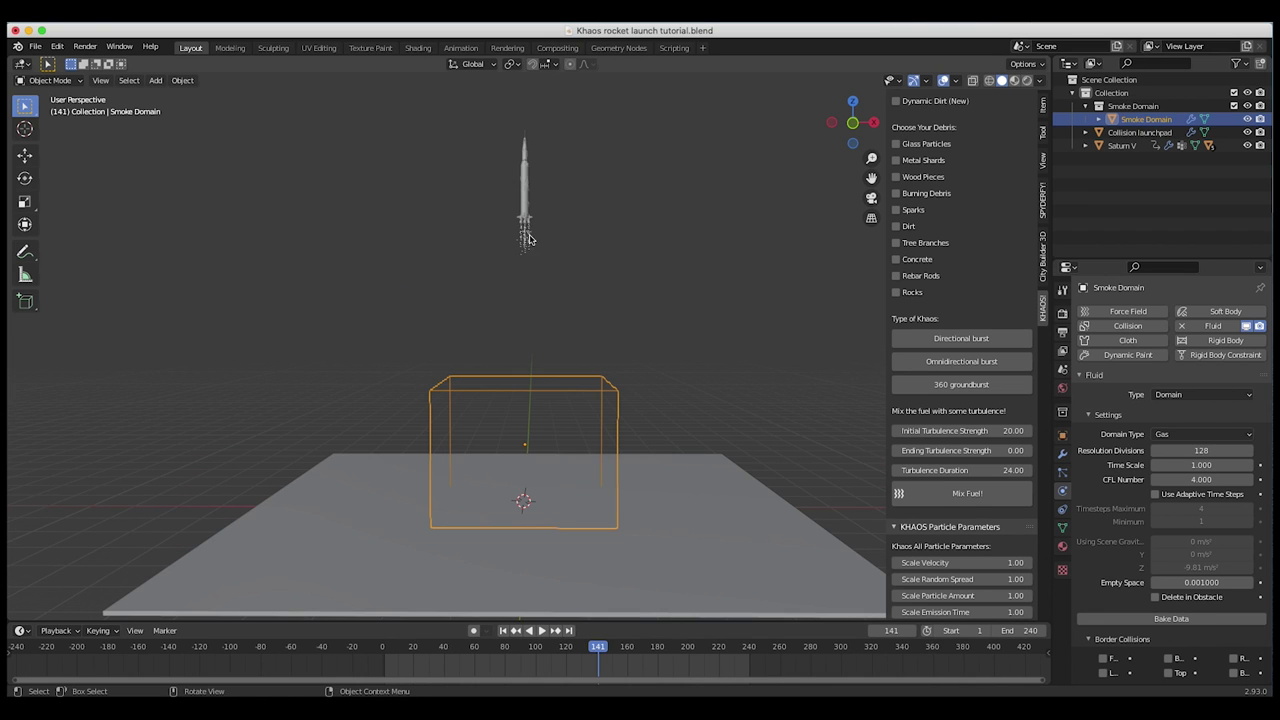
key("s")
key("z")
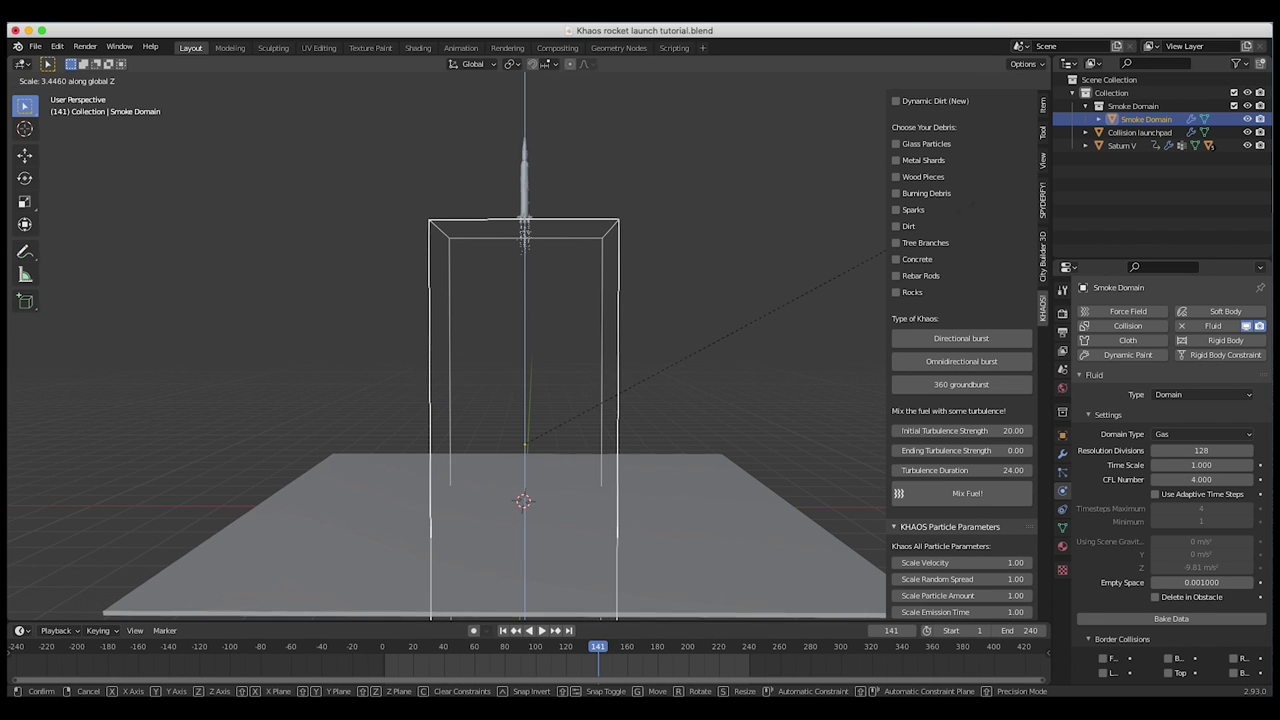
left_click(966, 208)
Step: Raise the stretched smoke domain along Z until its base sits at the launchpad, using frame 180 to judge the rocket's height
key("g")
key("z")
left_click(600, 268)
left_click_drag(751, 655, 716, 657)
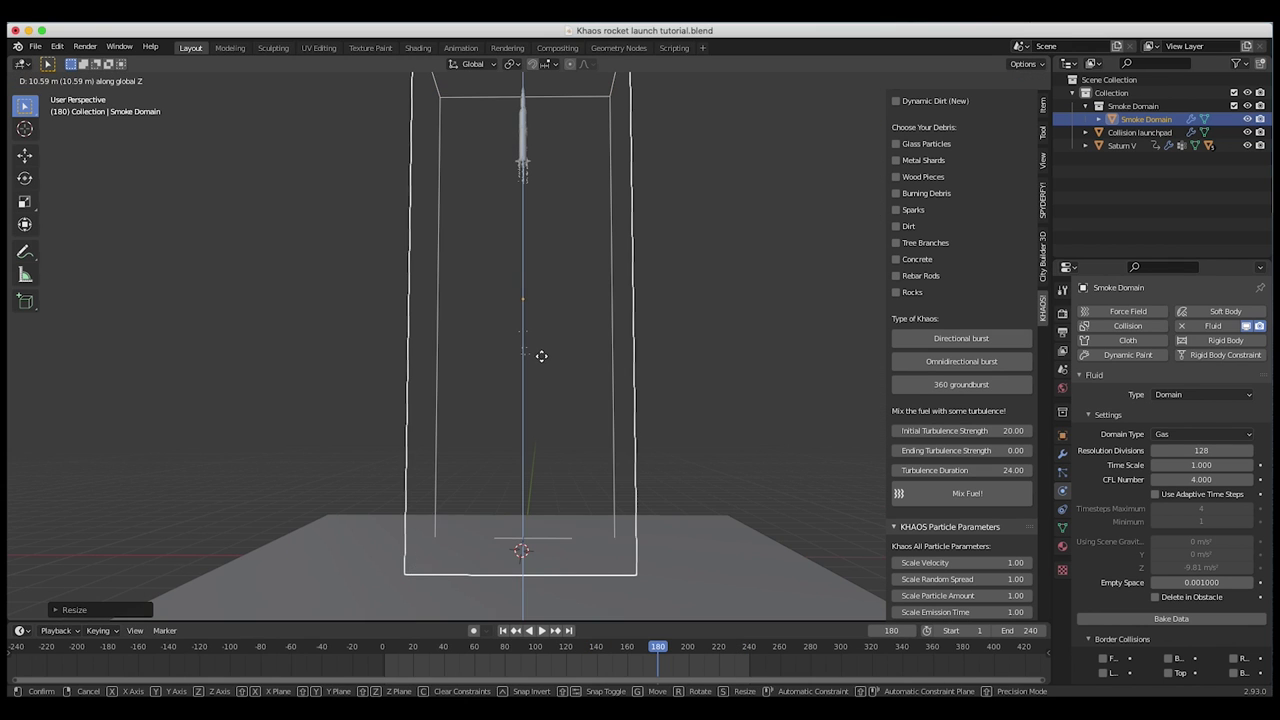
left_click(542, 359)
key("g")
key("z")
left_click(543, 359)
scroll(543, 362, "down", 4)
middle_click_drag(543, 361, 532, 374)
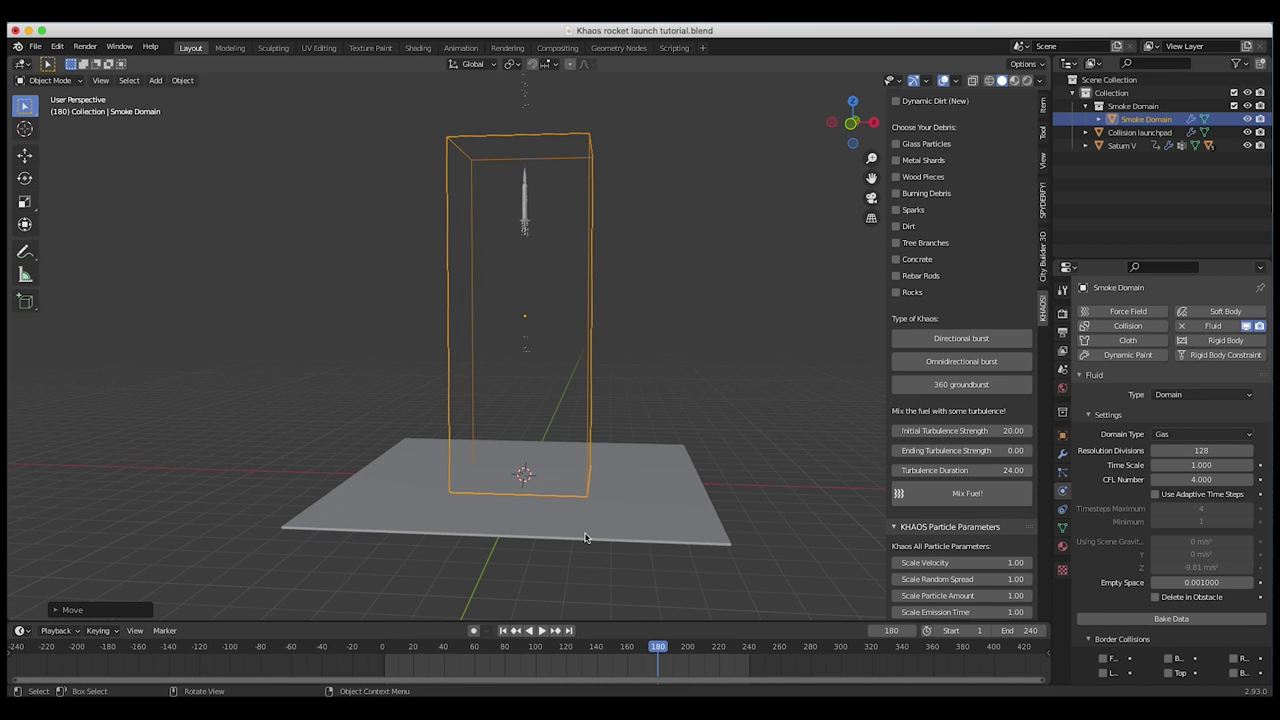
Step: Play and scrub the launch to frame 216 to check the rocket against the top of the taller domain
key("space")
left_click(833, 640)
left_click_drag(833, 637, 713, 643)
key("space")
middle_click_drag(617, 350, 564, 402)
middle_click_drag(606, 333, 597, 394)
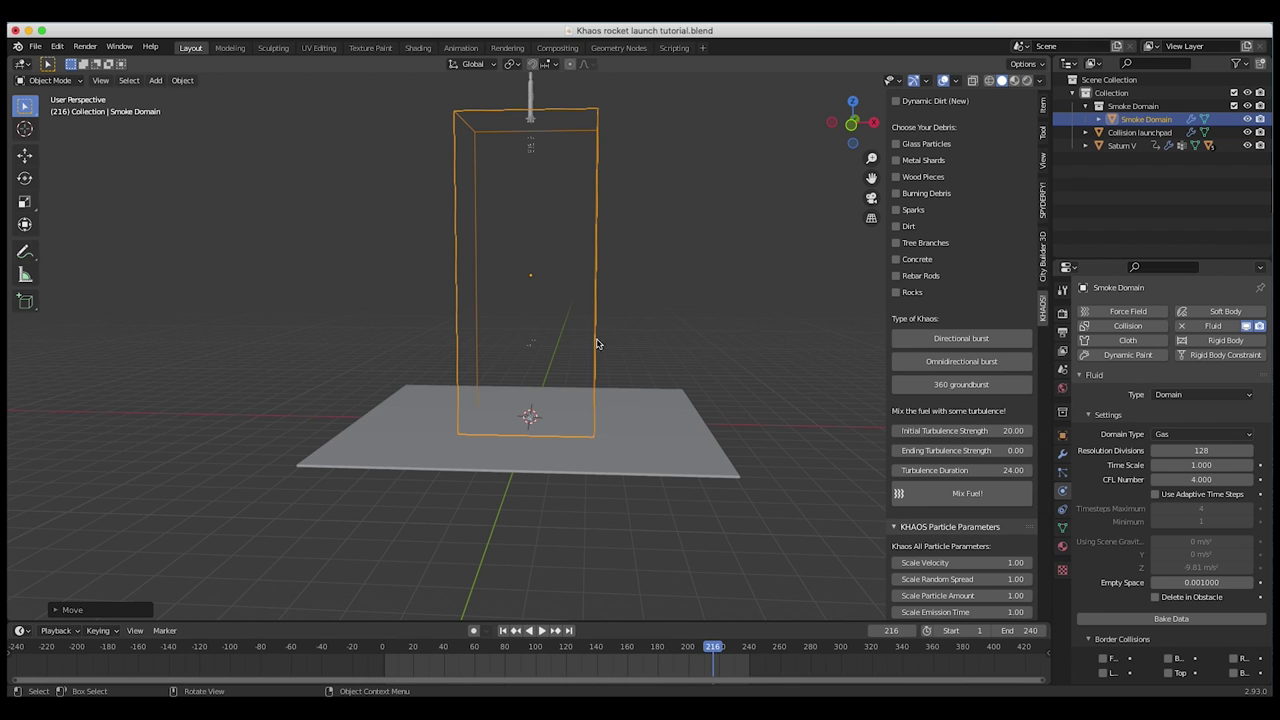
Step: Widen the smoke domain along X and replay the early launch, stopping at frame 65
key("s")
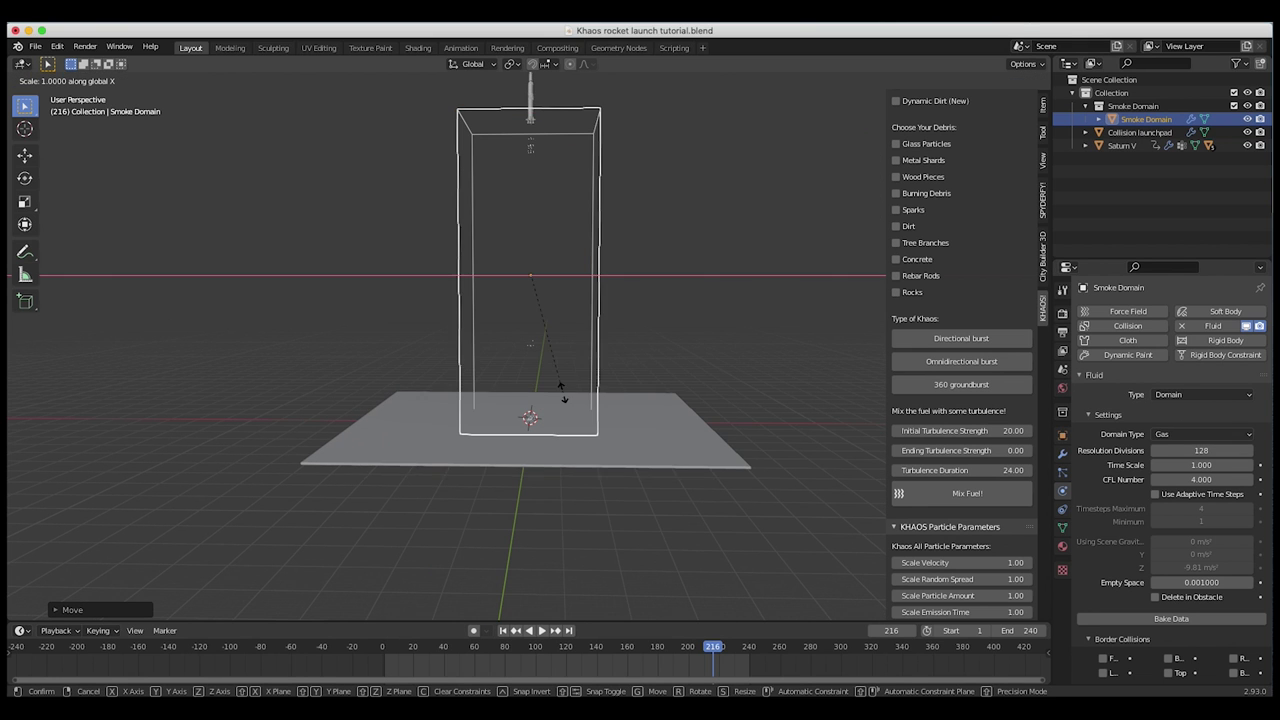
key("y")
left_click(614, 408)
middle_click_drag(614, 404, 616, 404)
key("space")
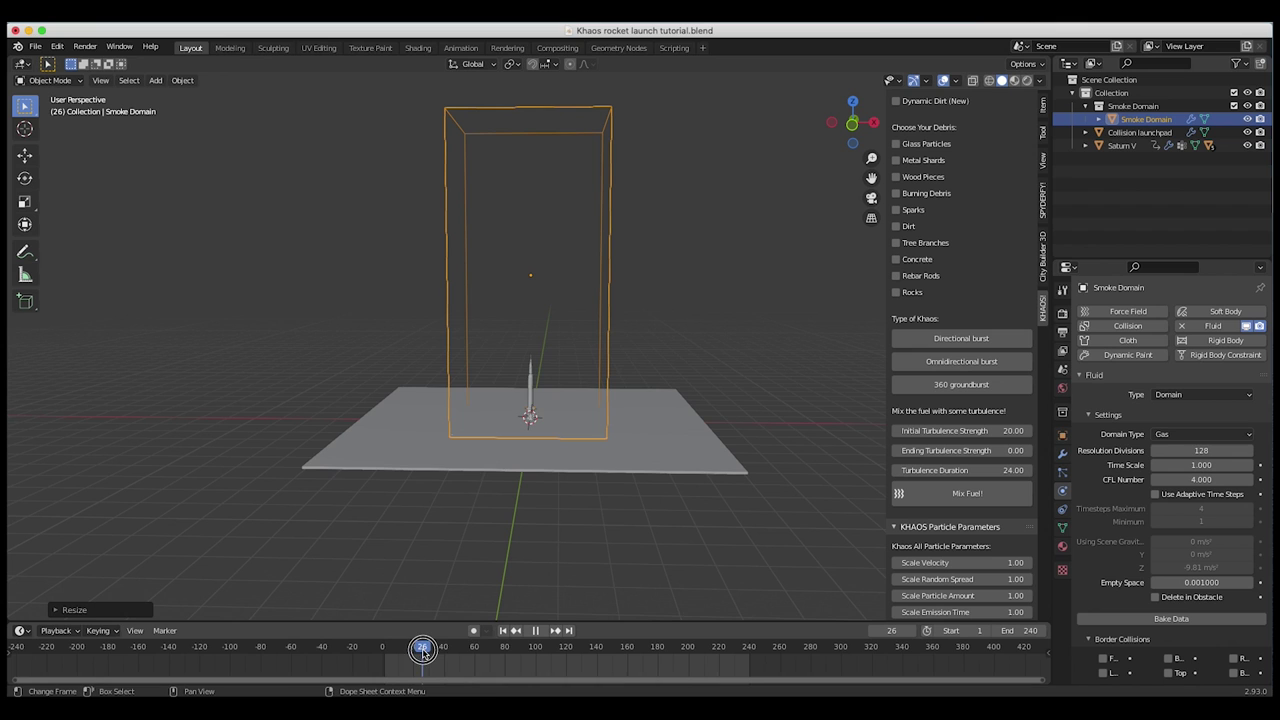
key("space")
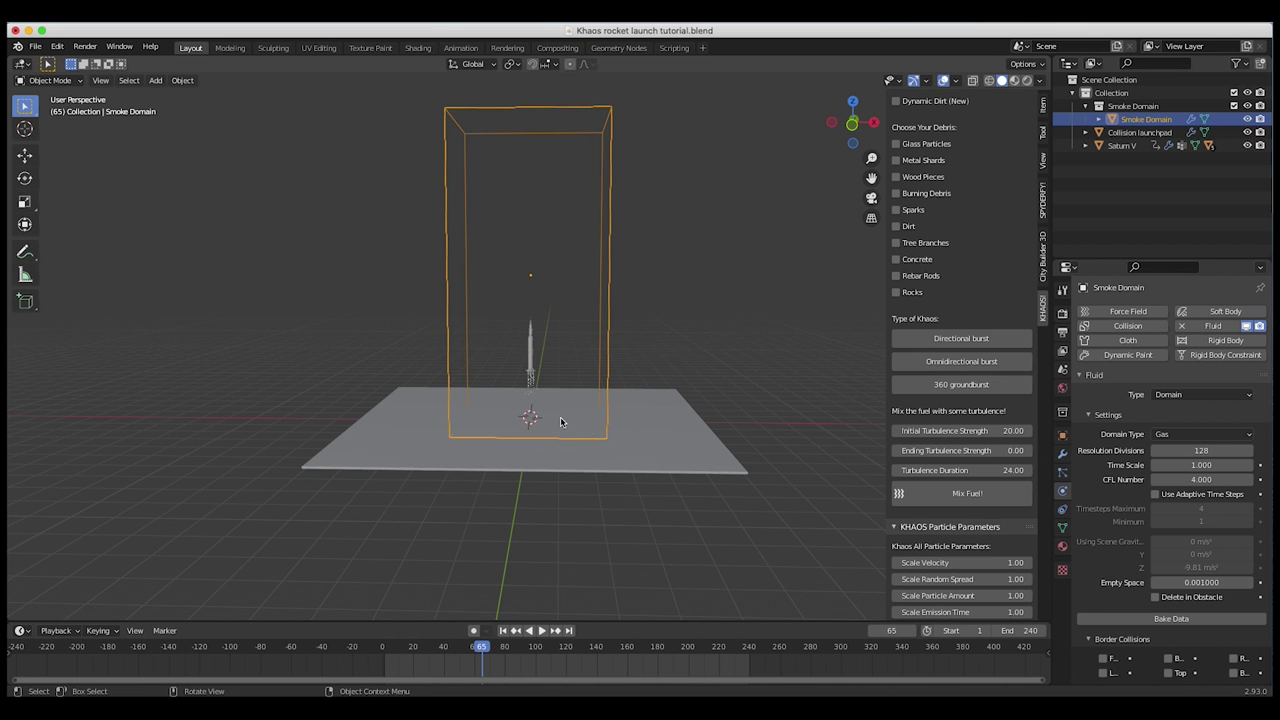
Step: Scale the smoke domain up slightly more along X to give the exhaust extra room above the launchpad
scroll(535, 386, "up", 4)
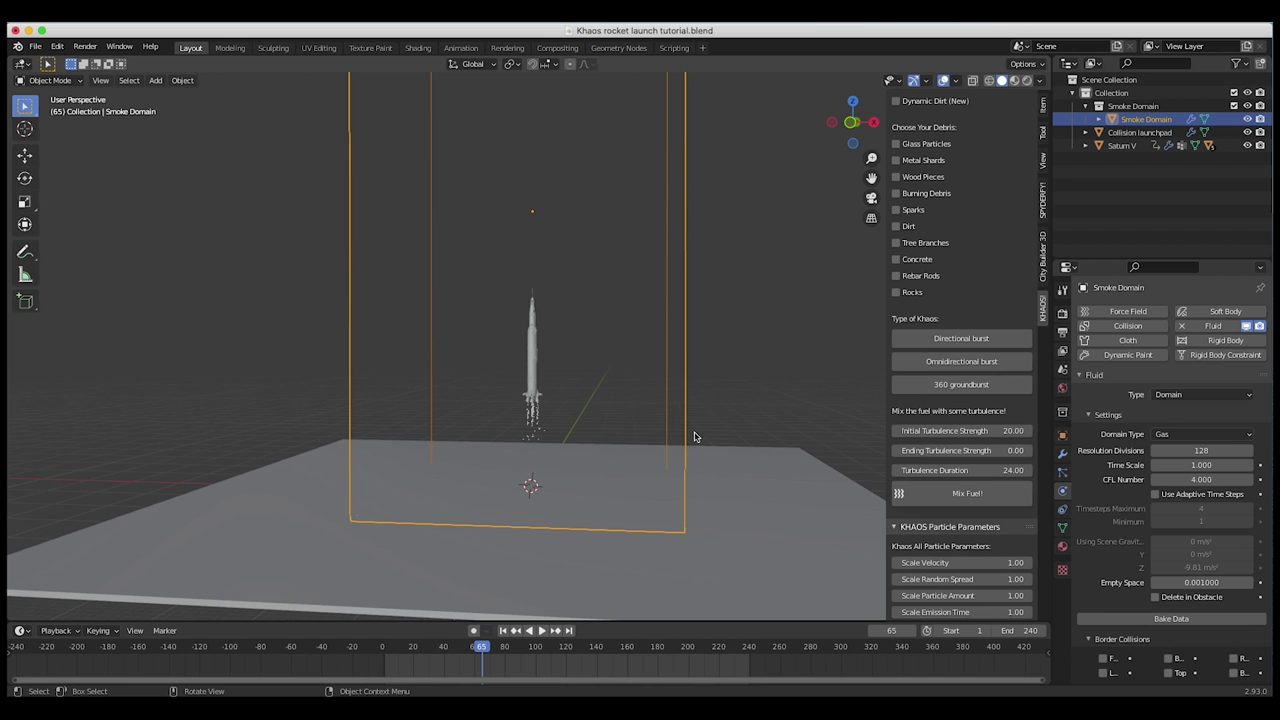
middle_click_drag(558, 393, 610, 398)
key("s")
key("x")
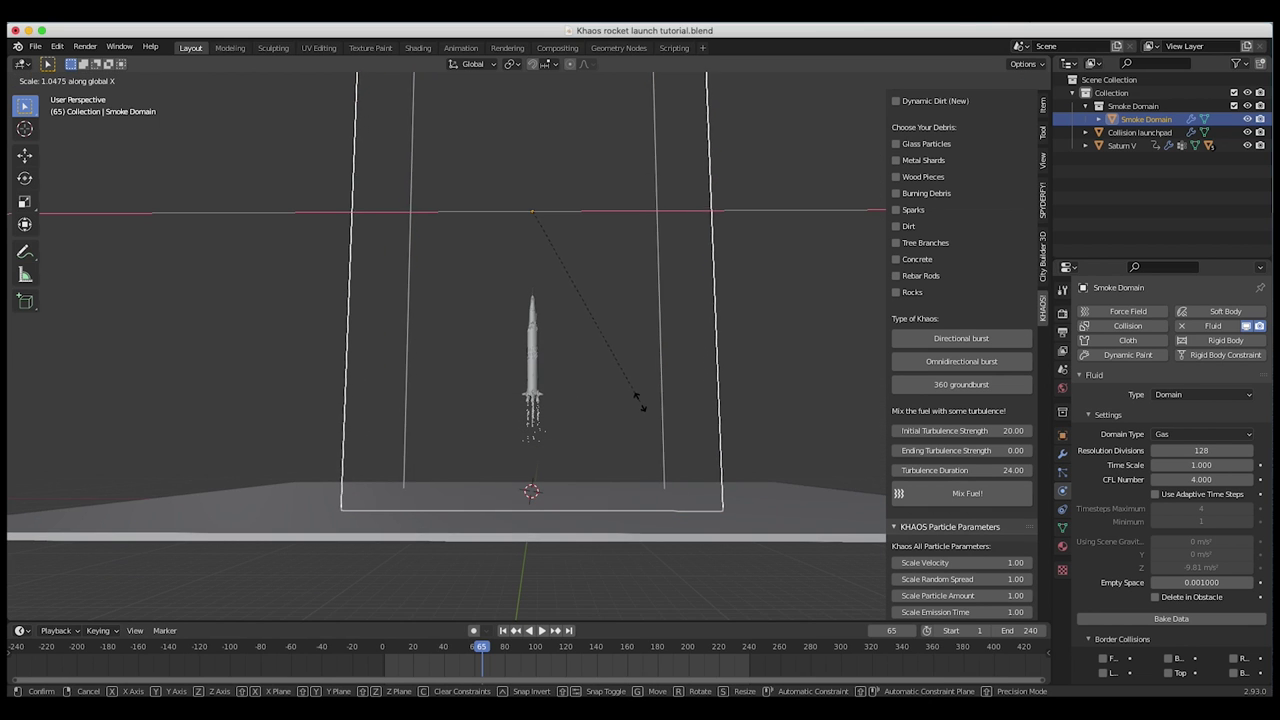
left_click(655, 404)
middle_click_drag(654, 406, 657, 403)
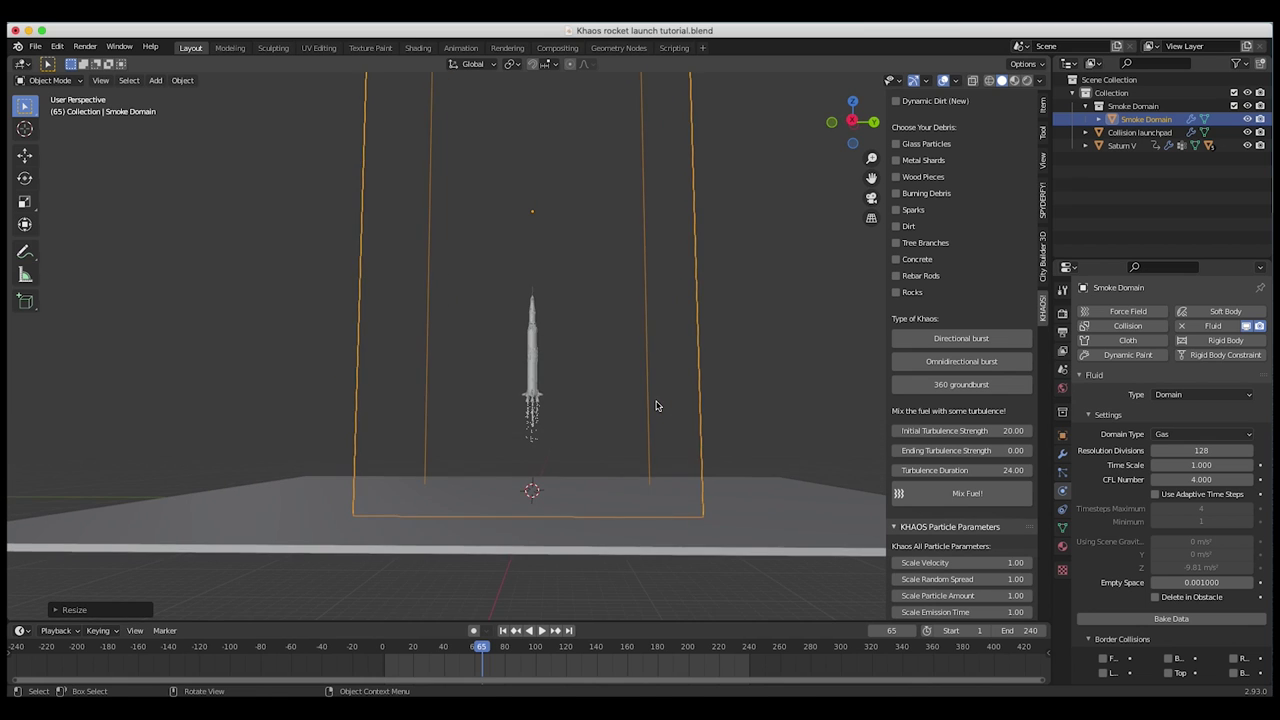
Step: Enlarge the smoke domain slightly along Y
key("s")
key("y")
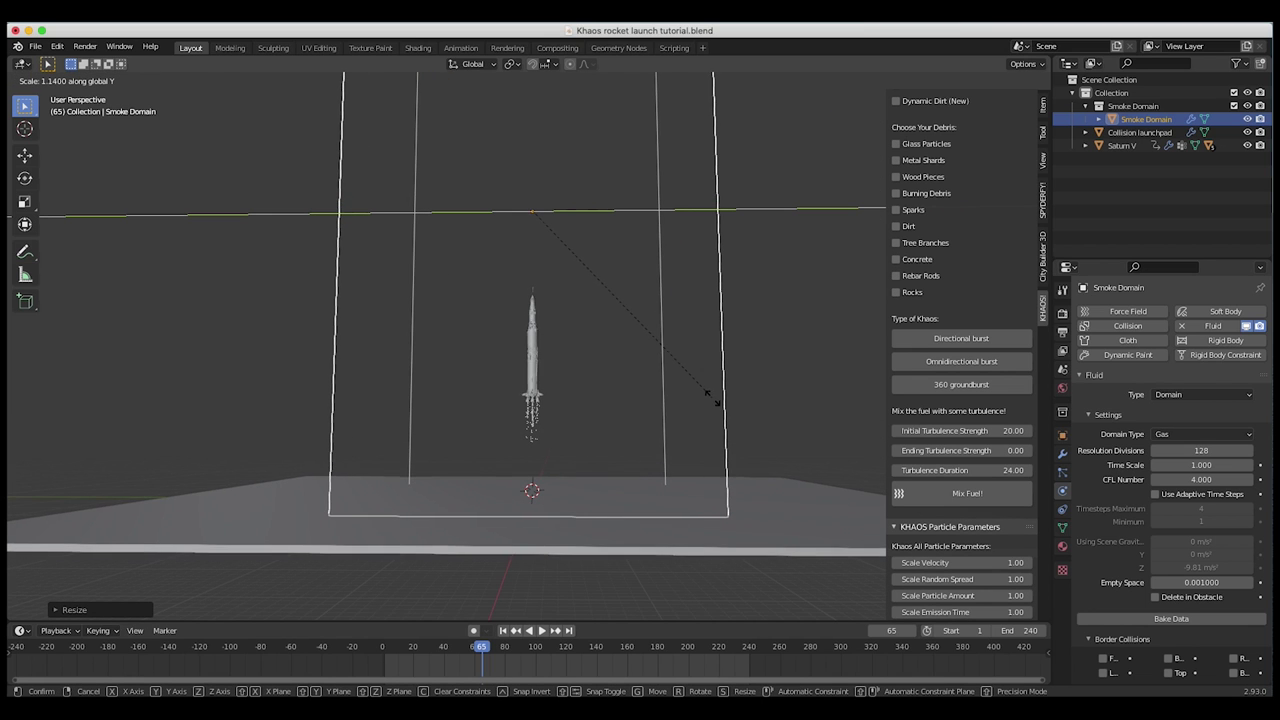
left_click(734, 391)
middle_click_drag(737, 397, 737, 401)
scroll(736, 401, "down", 2)
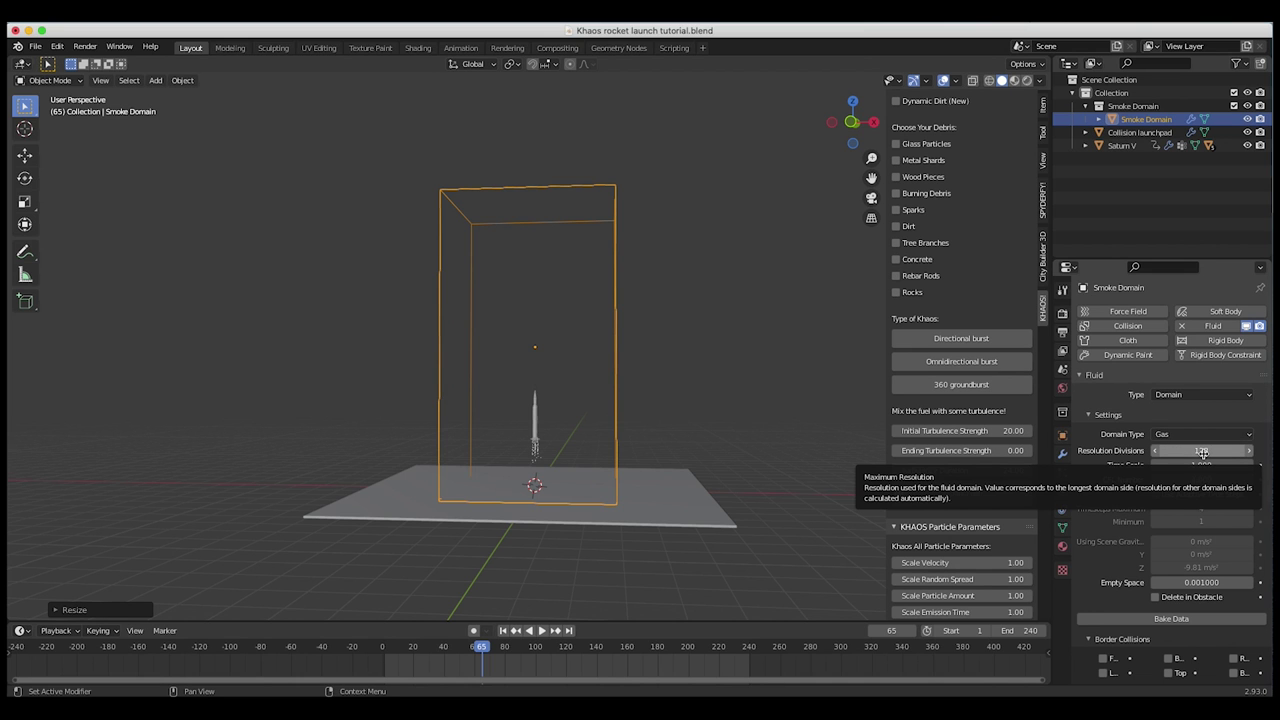
Step: Widen the smoke domain's footprint a little more around the rocket
middle_click_drag(563, 377, 609, 385)
key("s")
right_click(609, 385)
middle_click_drag(520, 385, 640, 390)
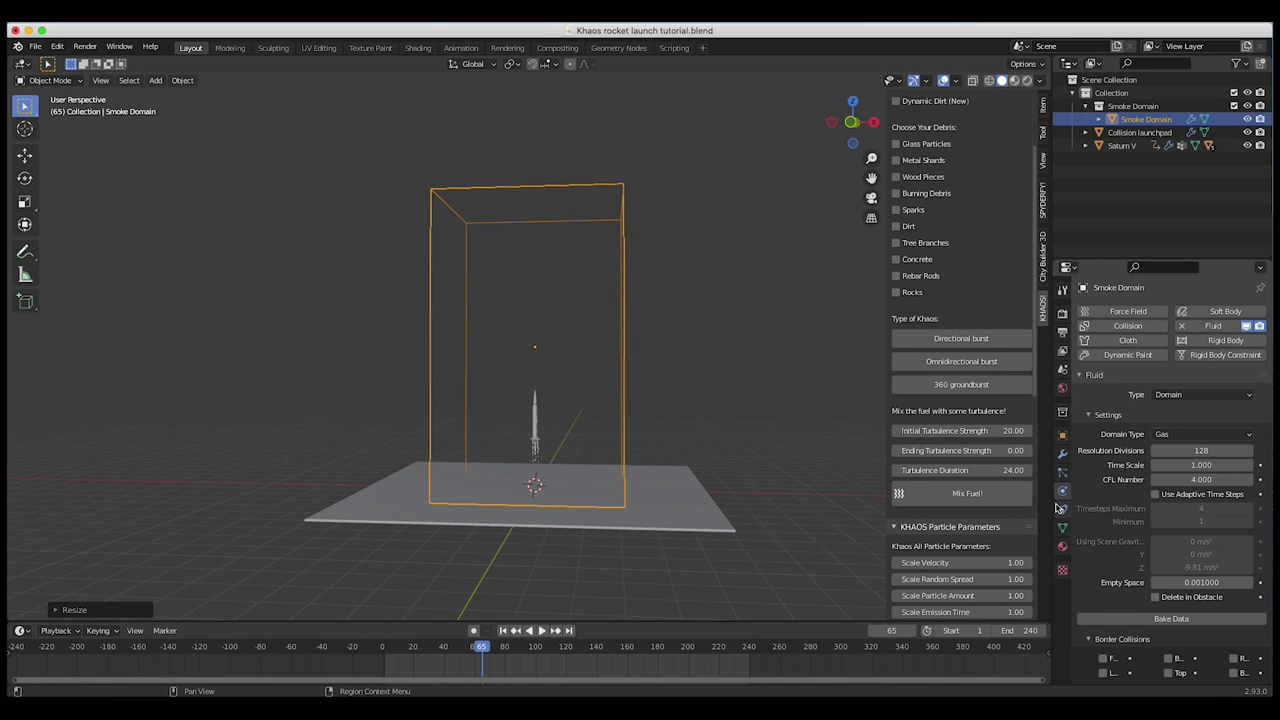
Step: Enlarge the properties area and set the smoke domain's Resolution Divisions to 200
left_click_drag(1051, 507, 1029, 507)
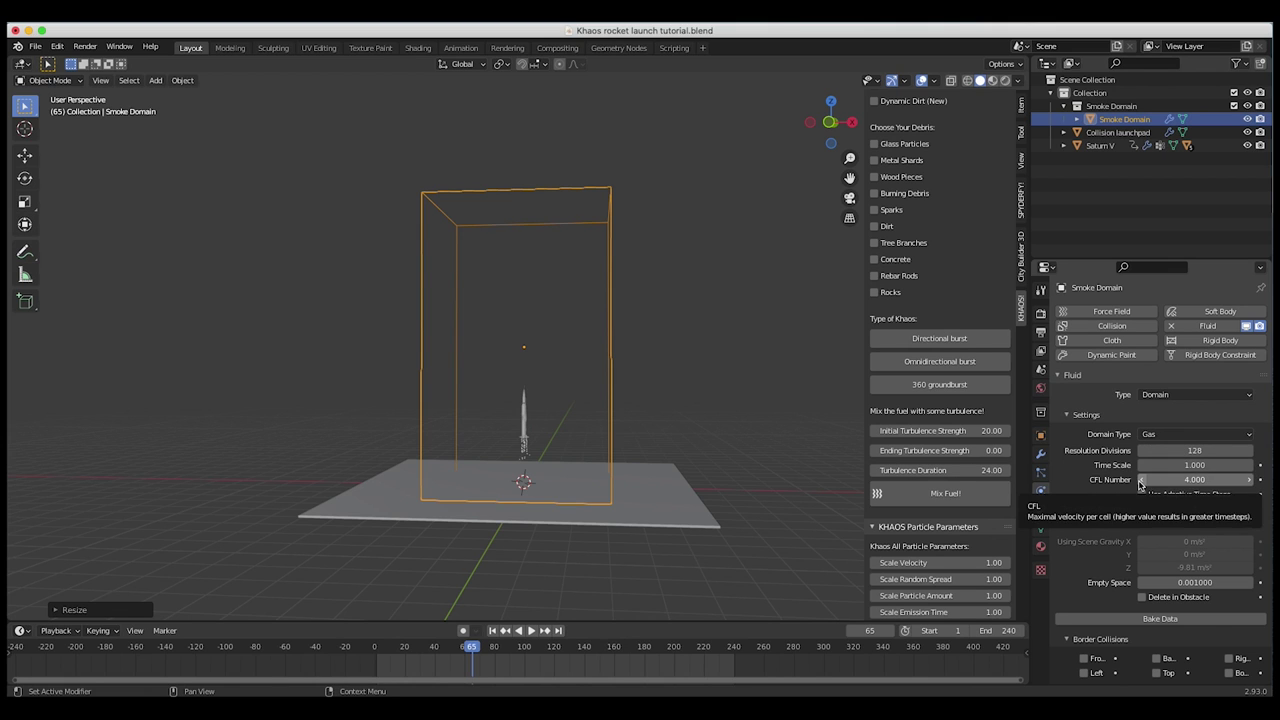
left_click(1184, 449)
key("Return")
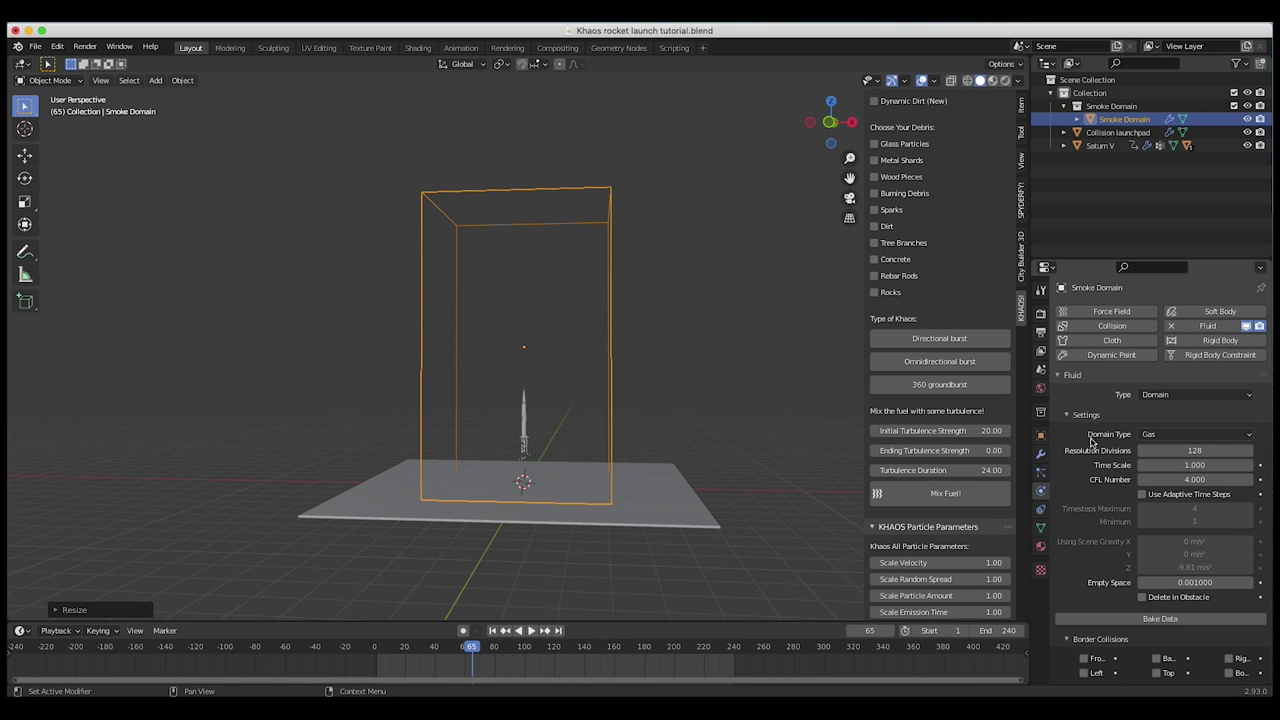
left_click(1195, 450)
key("Return")
Step: Enable Dissolve for the domain's gas and set the gas Vorticity to 0.080
scroll(1086, 497, "down", 1)
scroll(1086, 497, "up", 1)
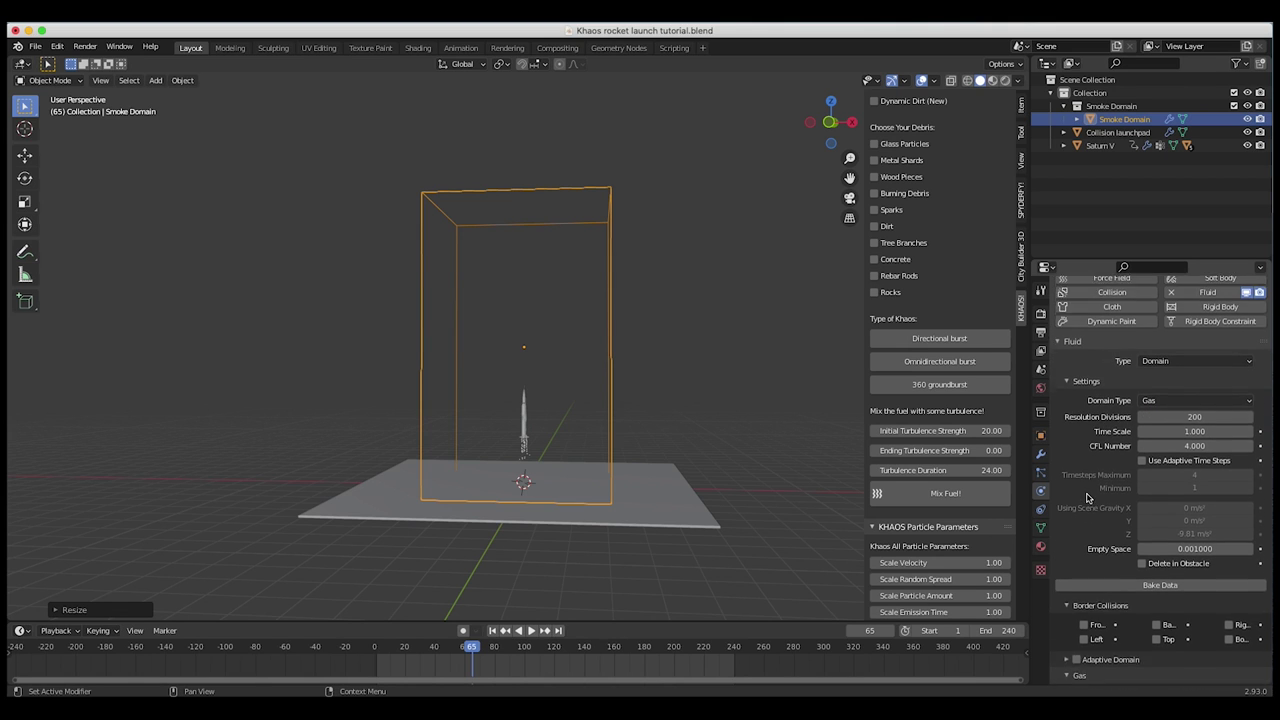
scroll(1106, 603, "down", 4)
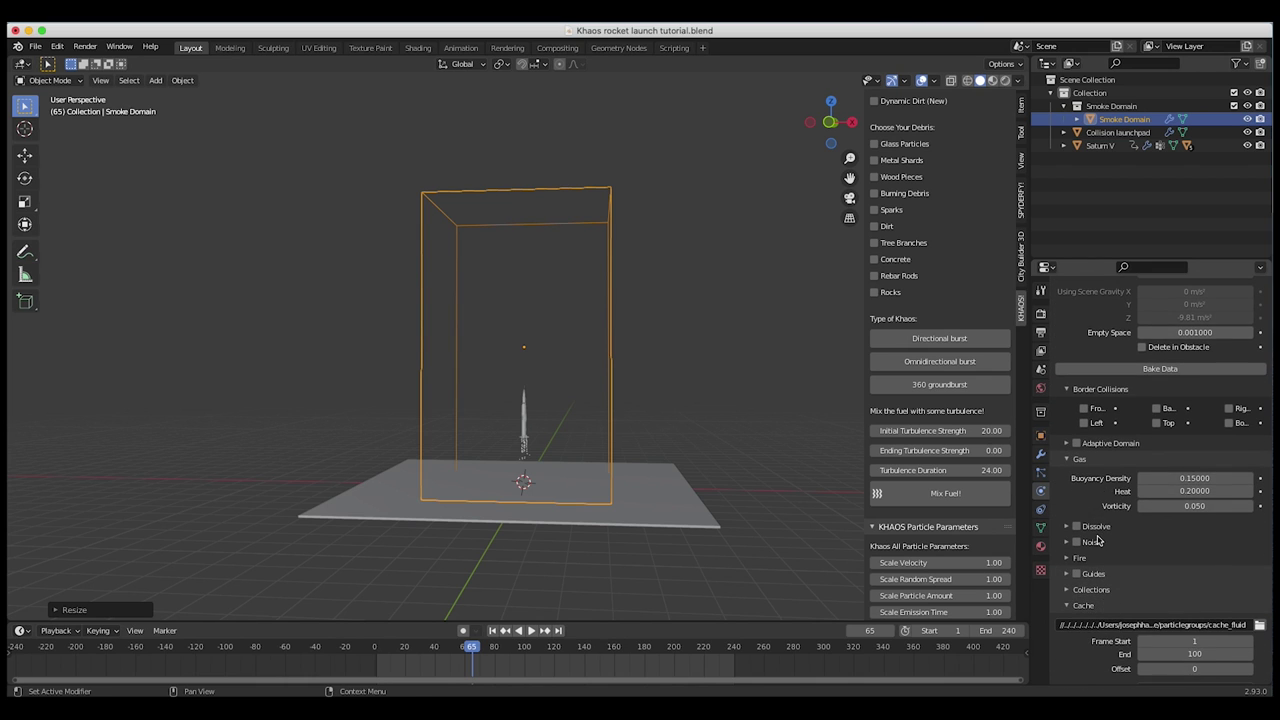
scroll(1100, 580, "down", 2)
left_click(1068, 495)
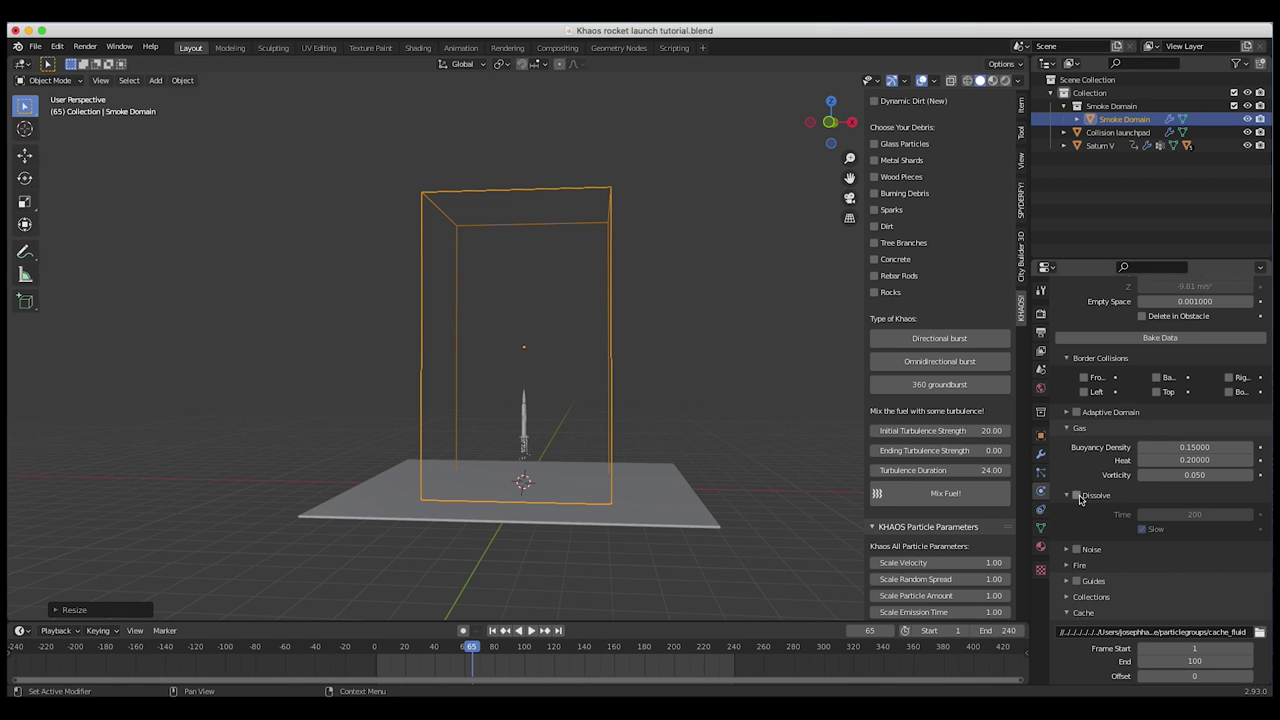
left_click(1078, 497)
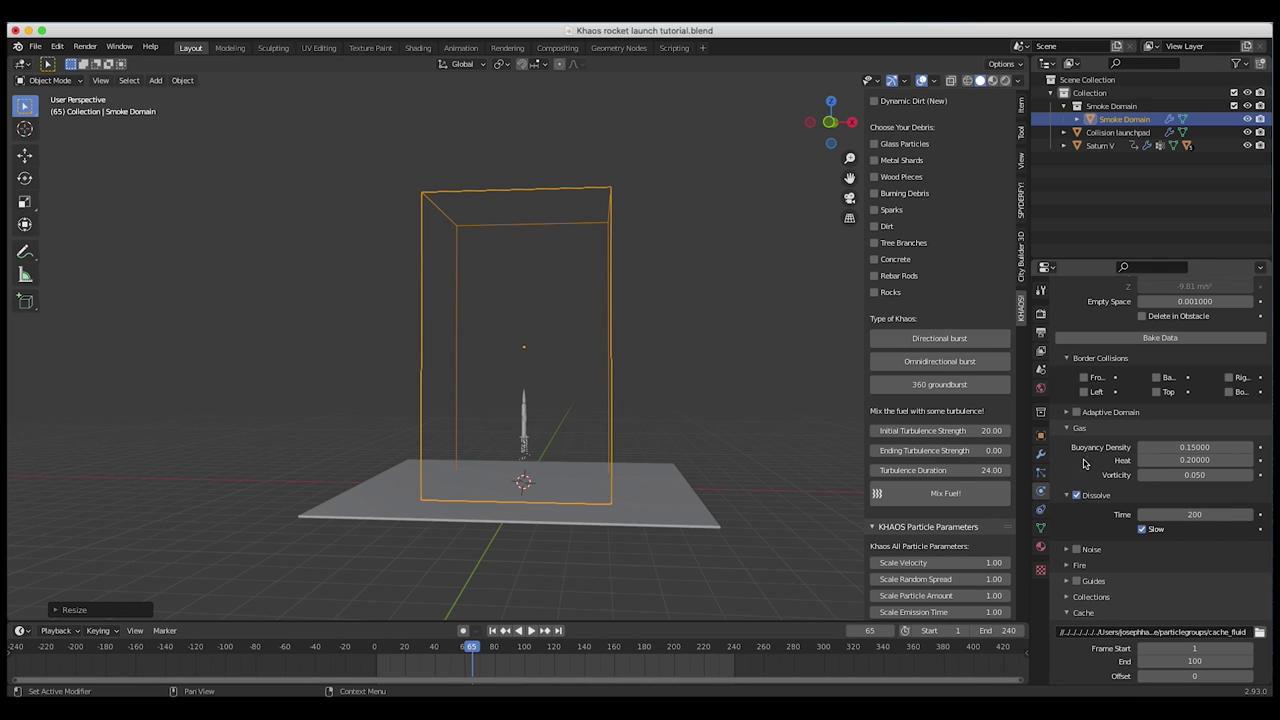
scroll(1110, 464, "up", 1)
left_click(1197, 512)
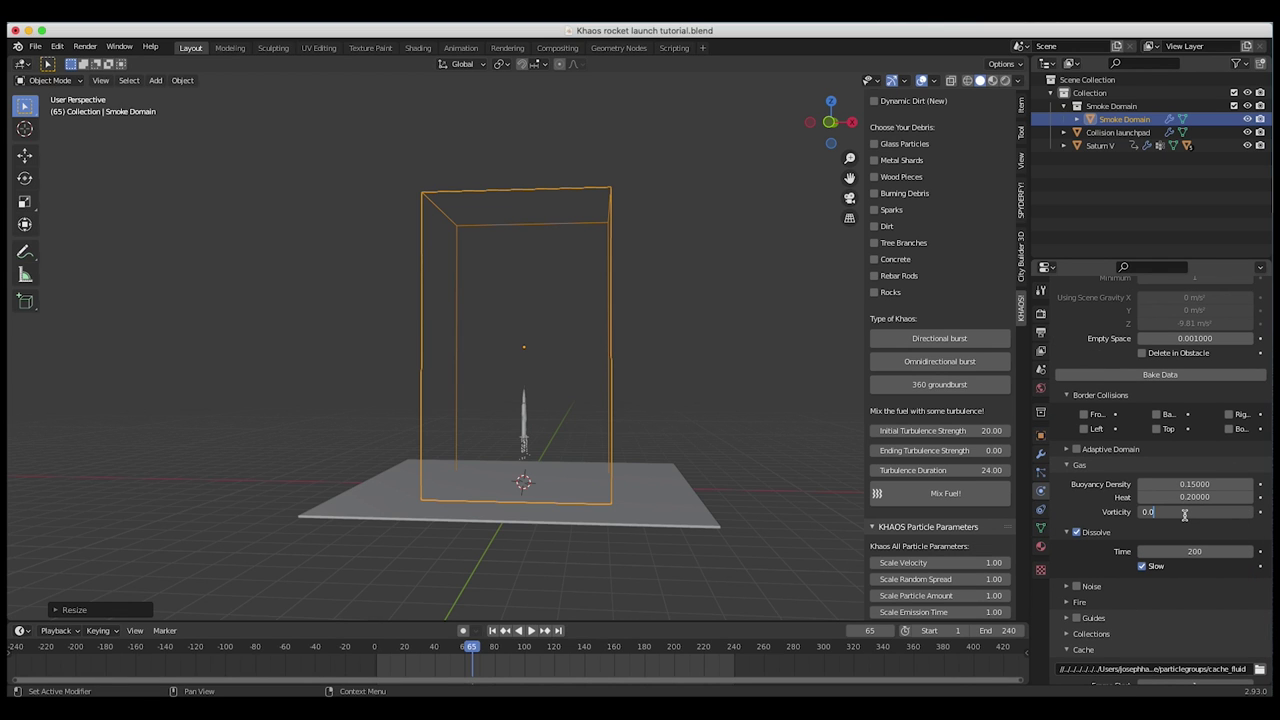
key("Return")
Step: Expand the domain's Fire settings and look over the reaction speed, flame smoke and cache values
left_click(1106, 601)
scroll(1118, 573, "down", 3)
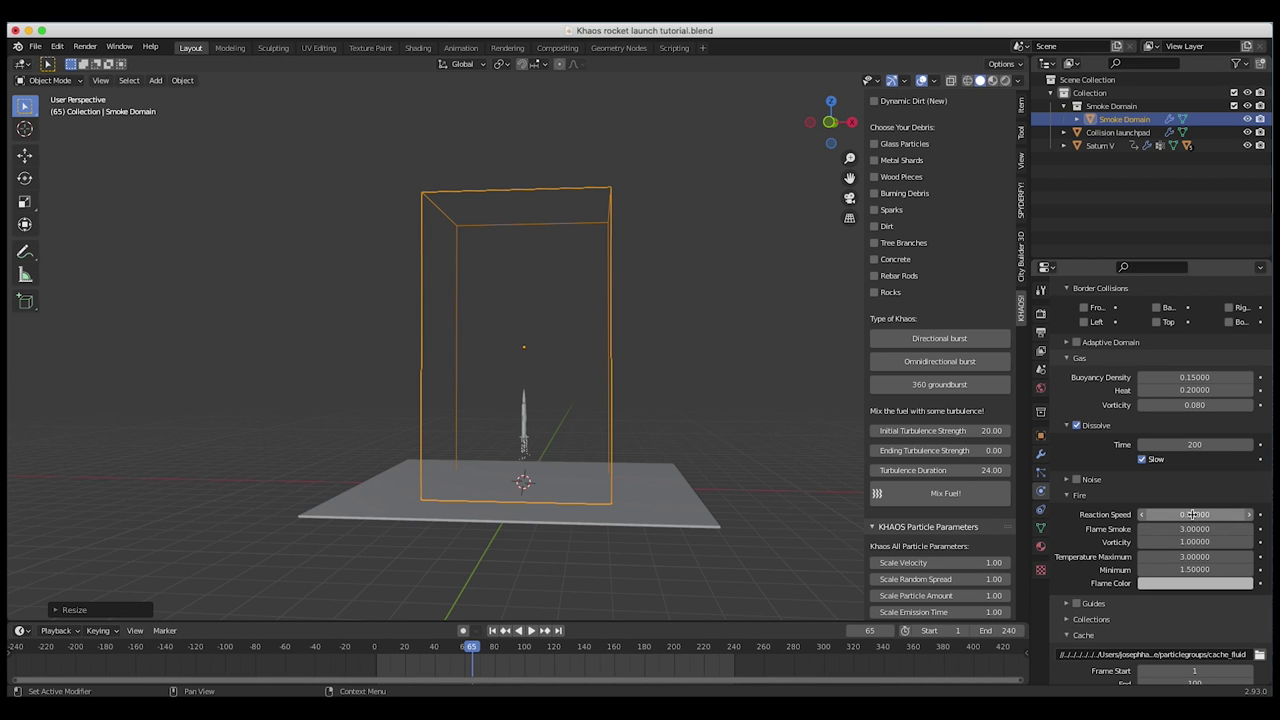
scroll(1100, 580, "down", 3)
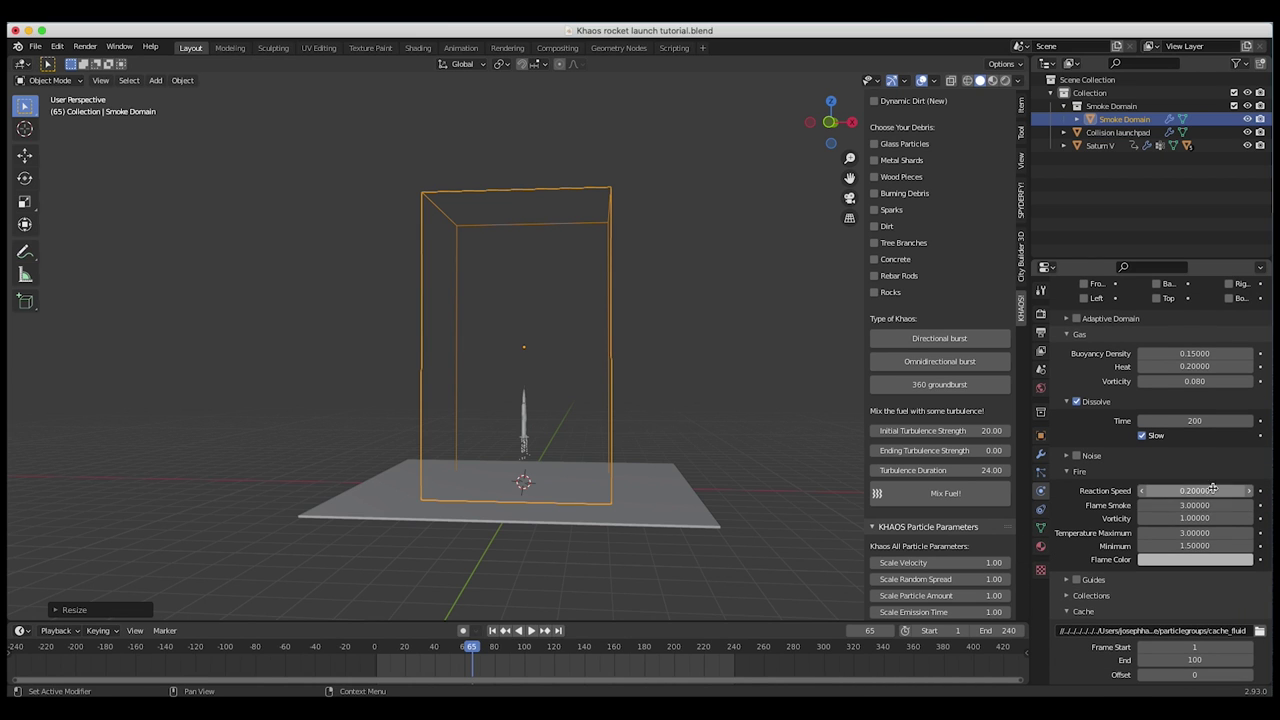
scroll(1112, 566, "down", 1)
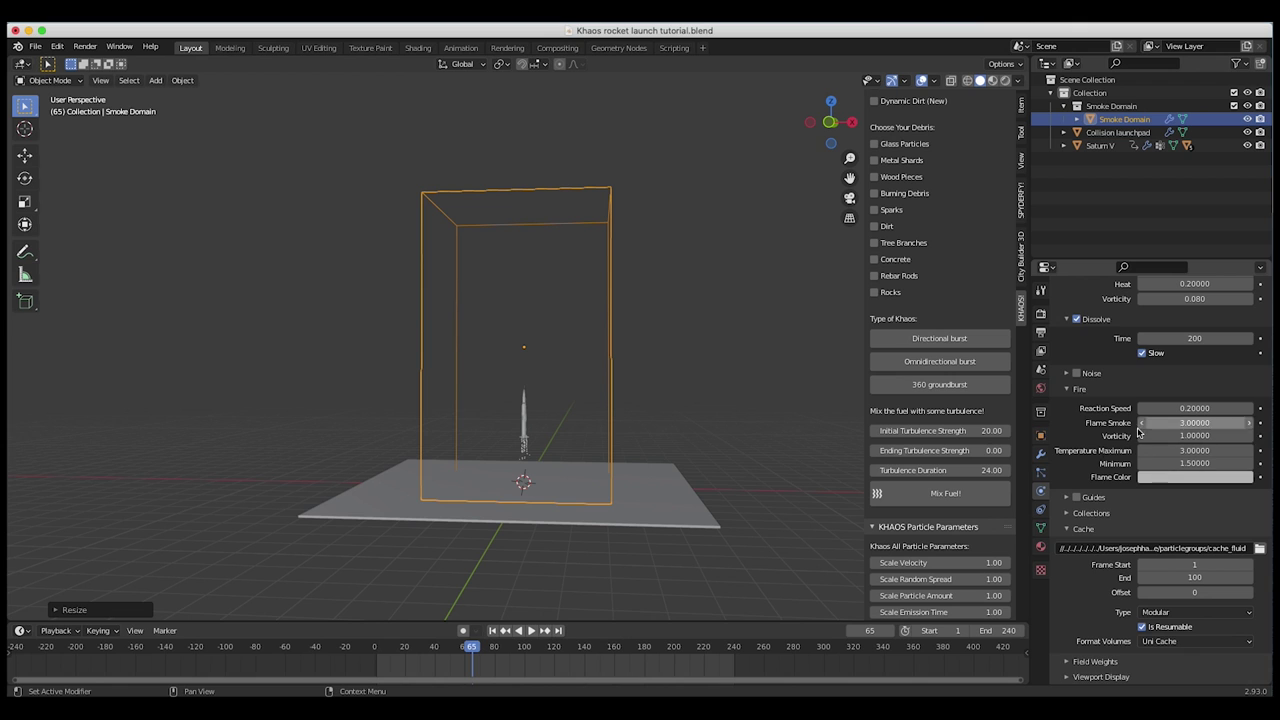
scroll(1122, 408, "up", 5)
scroll(1122, 408, "down", 5)
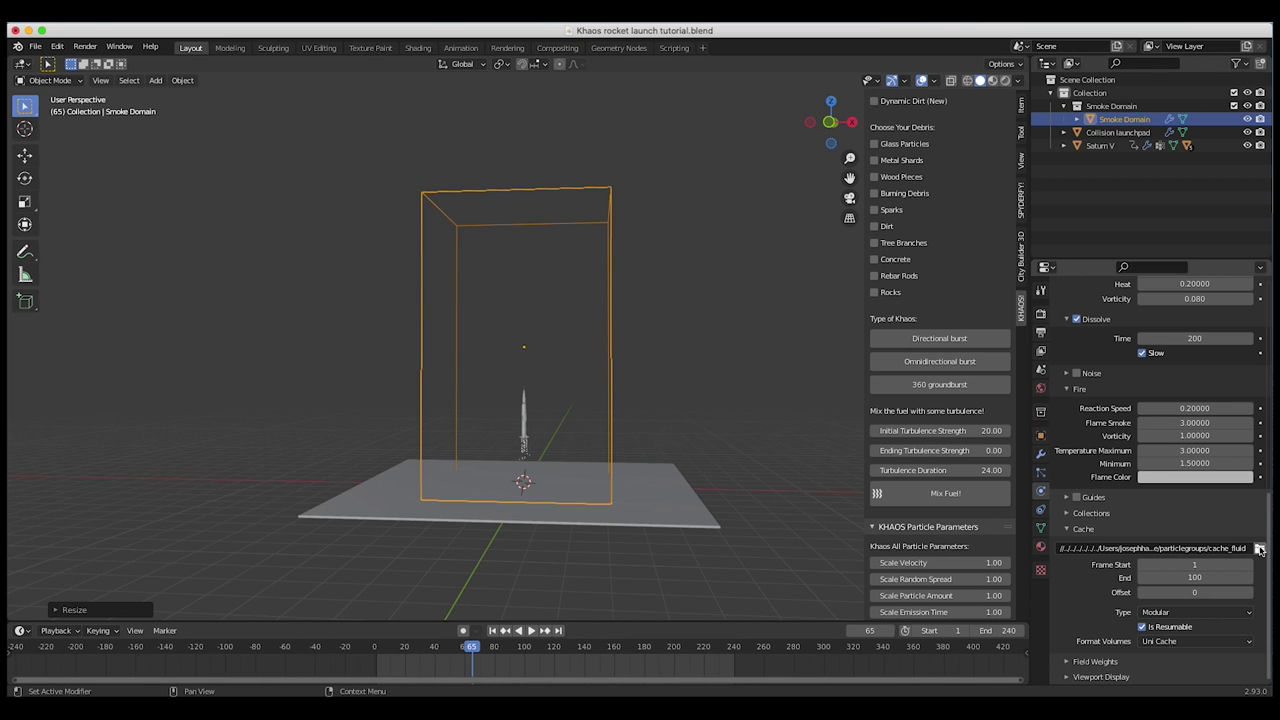
Step: Create a folder named "Rocket launch booster cache" in the KHAOS Rocket launch tutorial folder and set it as the domain's cache location
left_click(1260, 550)
left_click(245, 310)
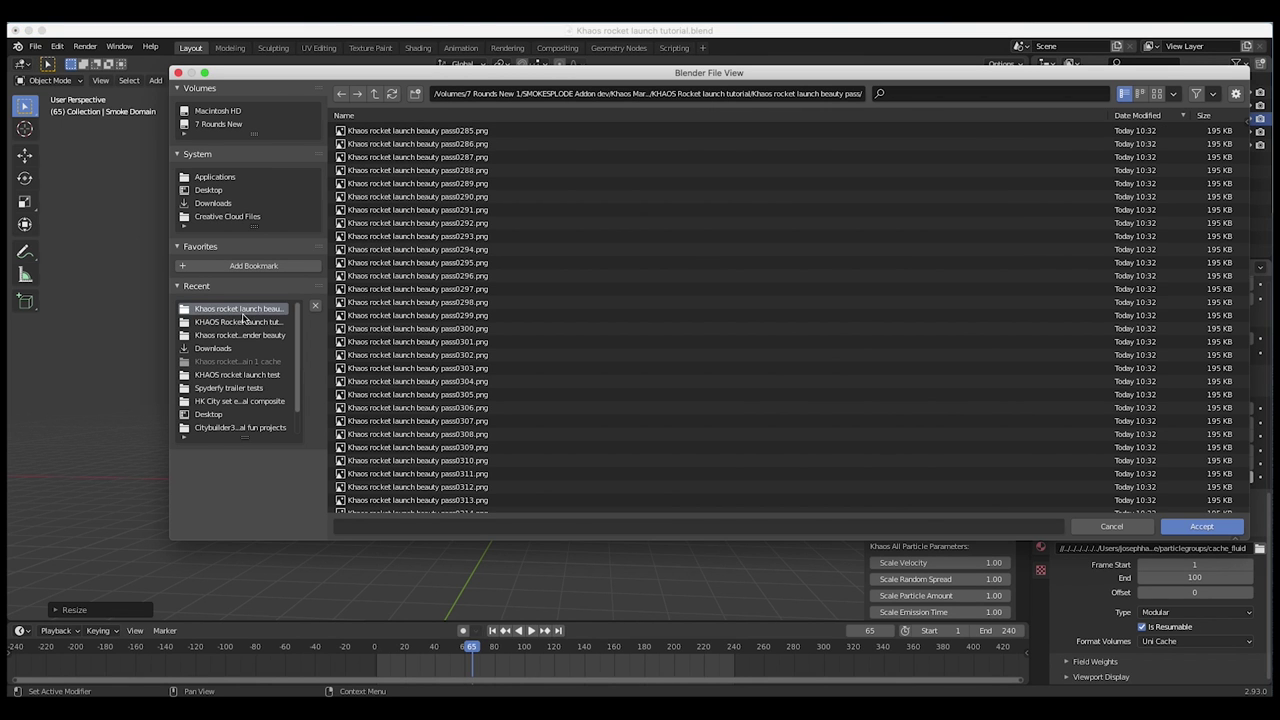
left_click(243, 322)
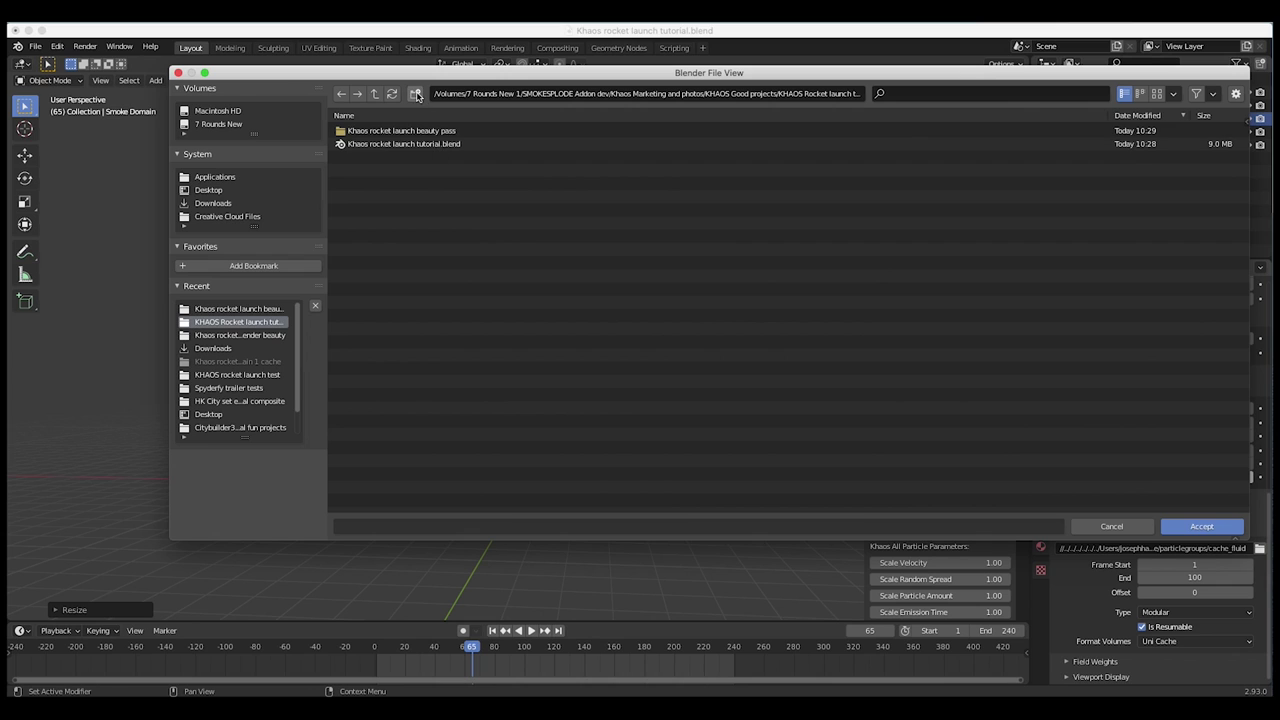
left_click(415, 93)
type("Rocket launch")
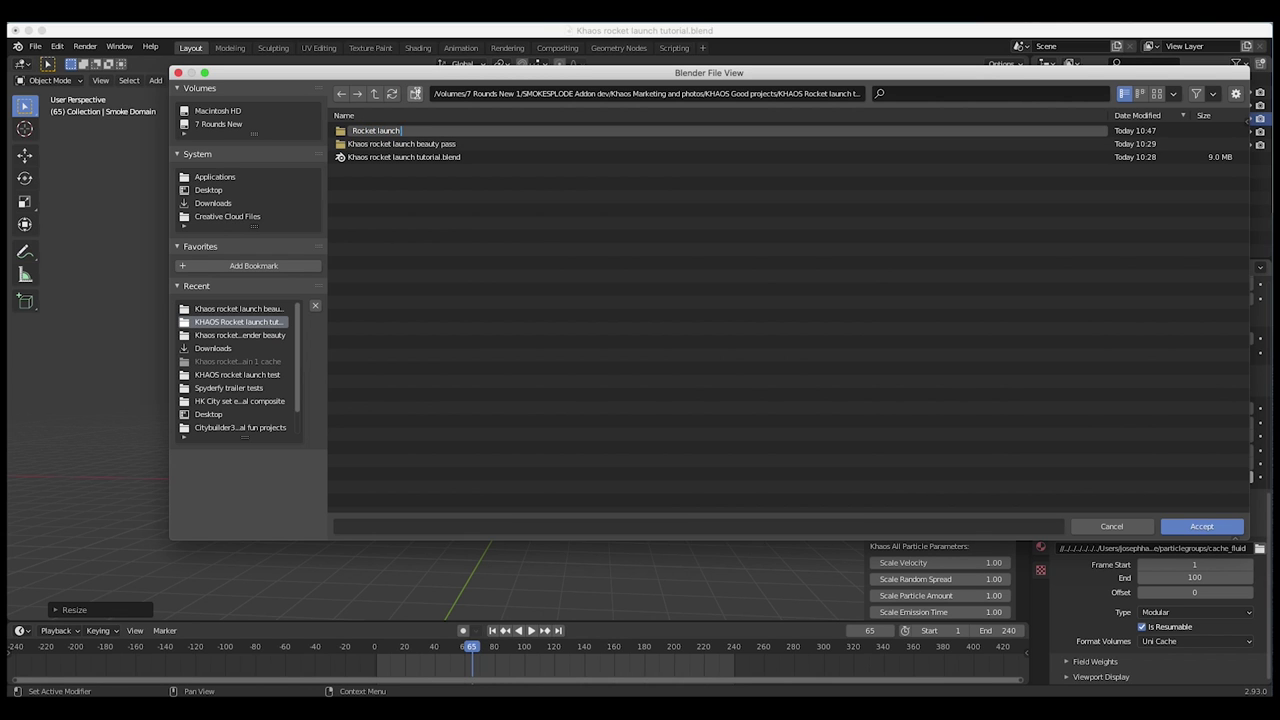
type(" booster cache")
key("Return")
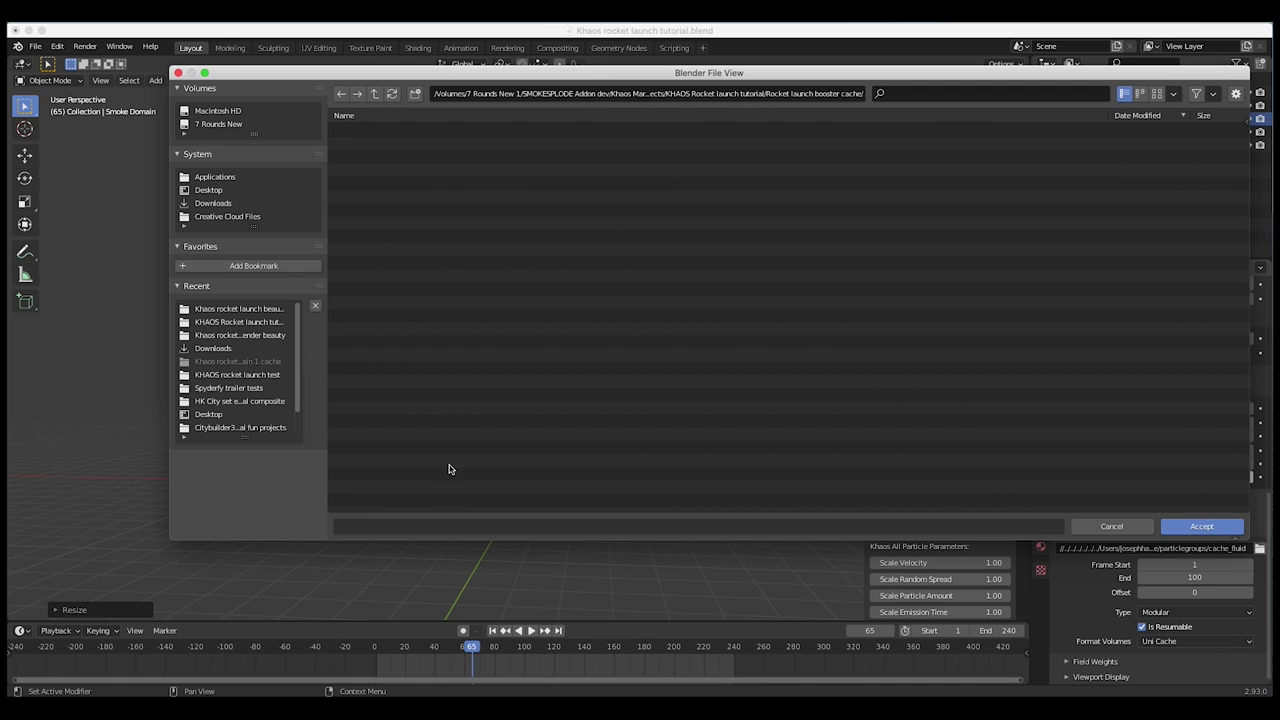
left_click(1190, 526)
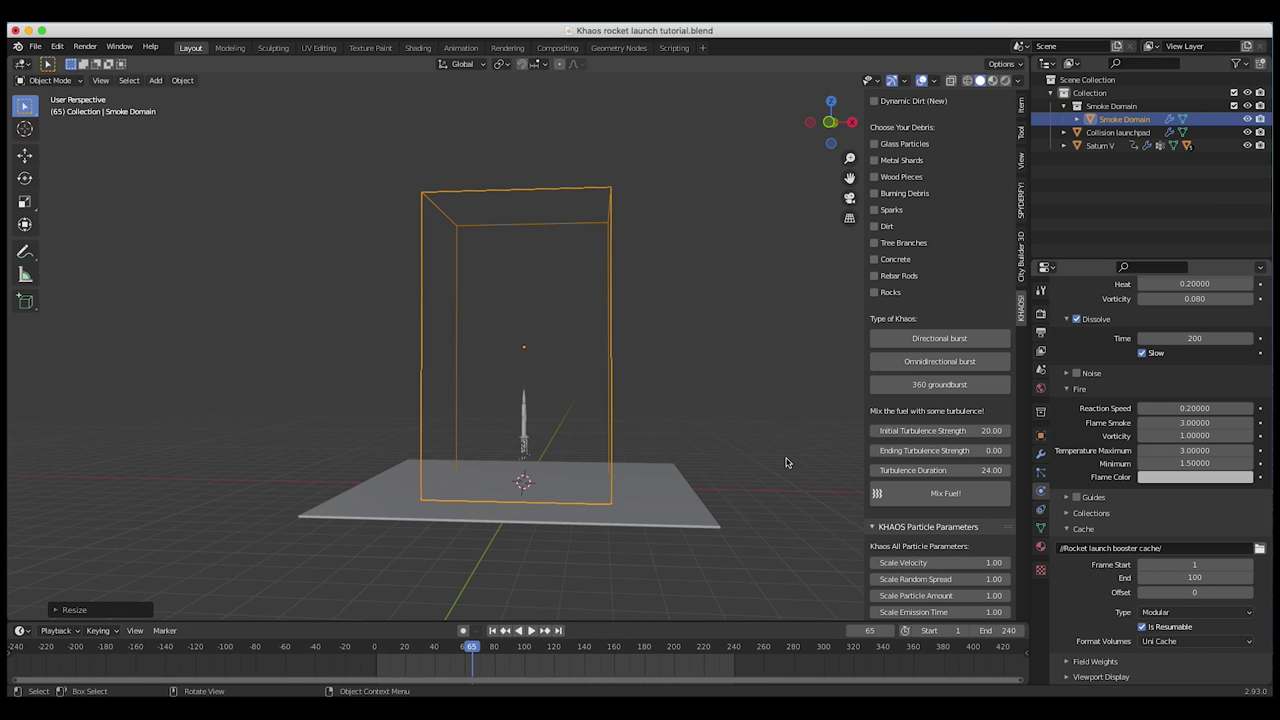
Step: Set the smoke domain's cache end frame to 240 and save the project file
middle_click_drag(545, 400, 511, 470)
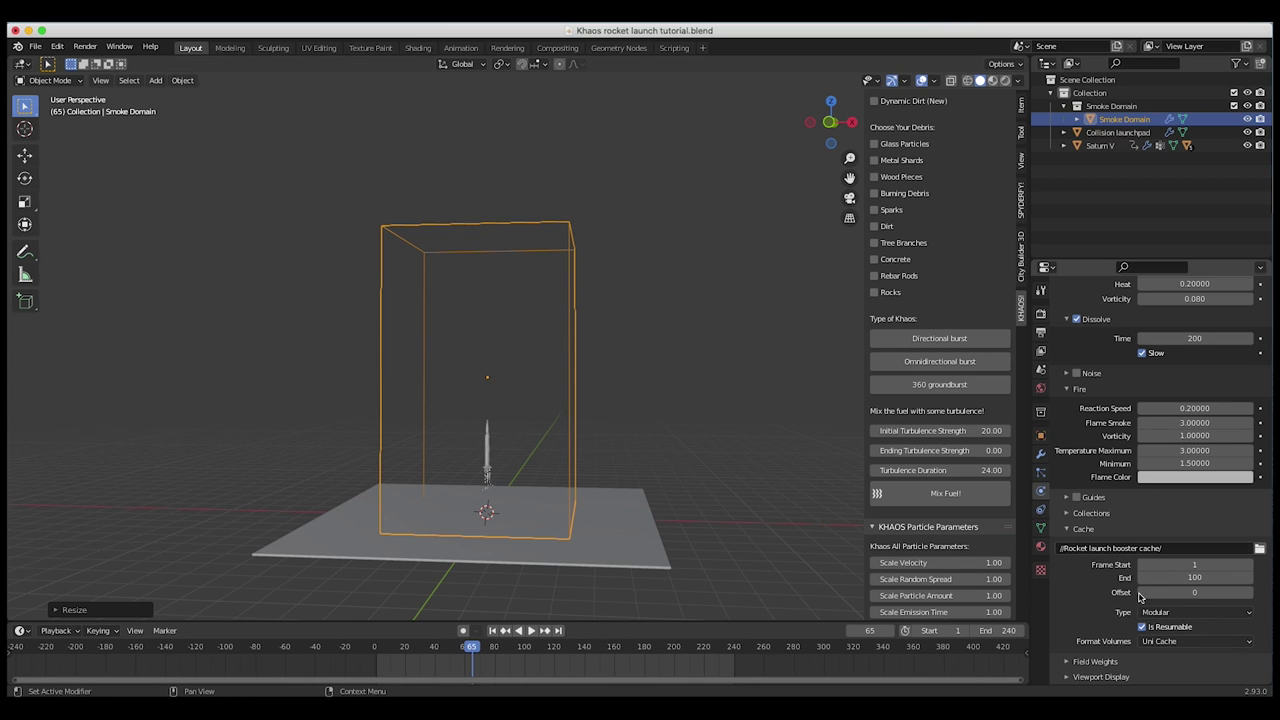
left_click(1191, 579)
type("24")
key("Return")
scroll(1191, 582, "up", 10)
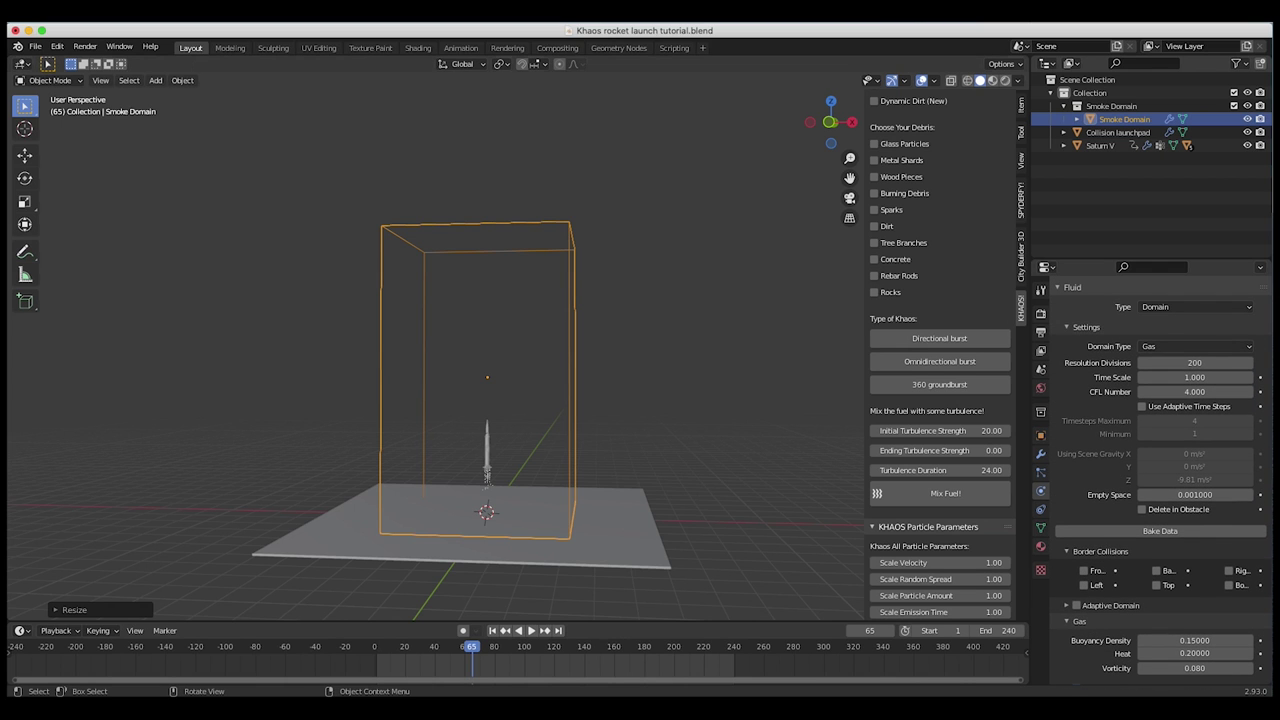
left_click(35, 47)
left_click(52, 134)
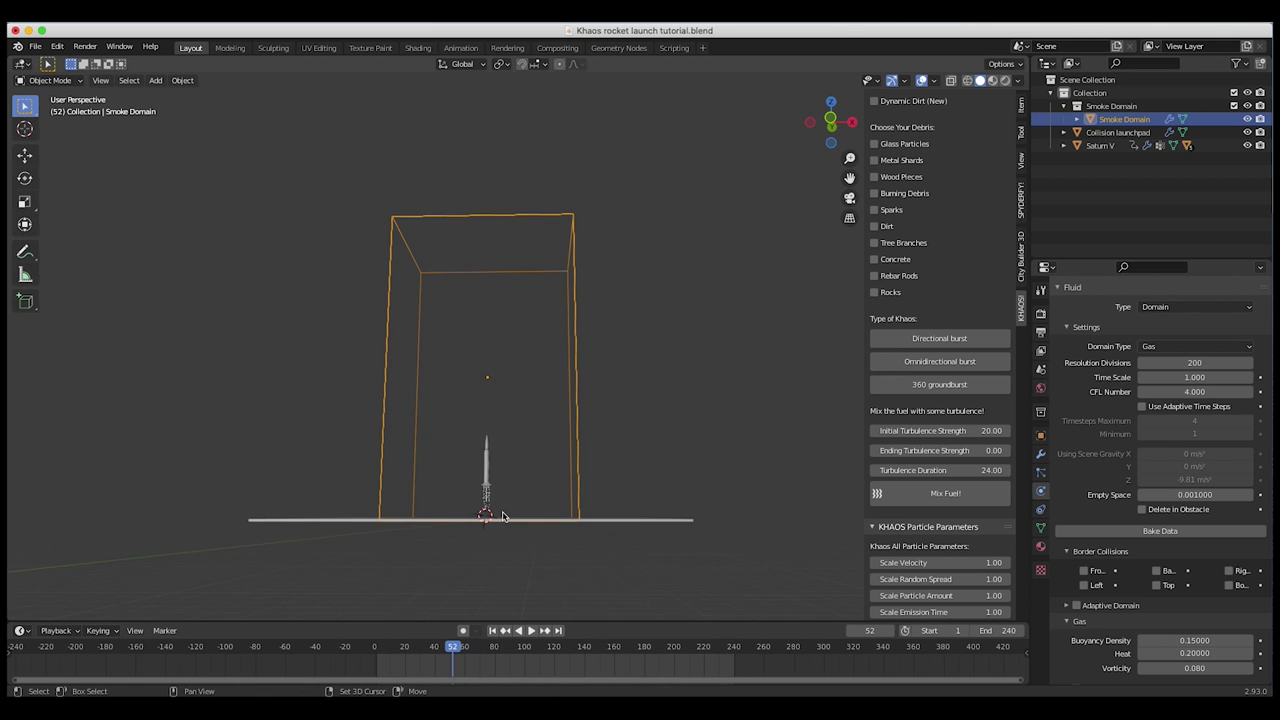
Step: Play the launch animation from the first frame and check the rocket's path through the smoke domain
middle_click_drag(503, 514, 505, 517)
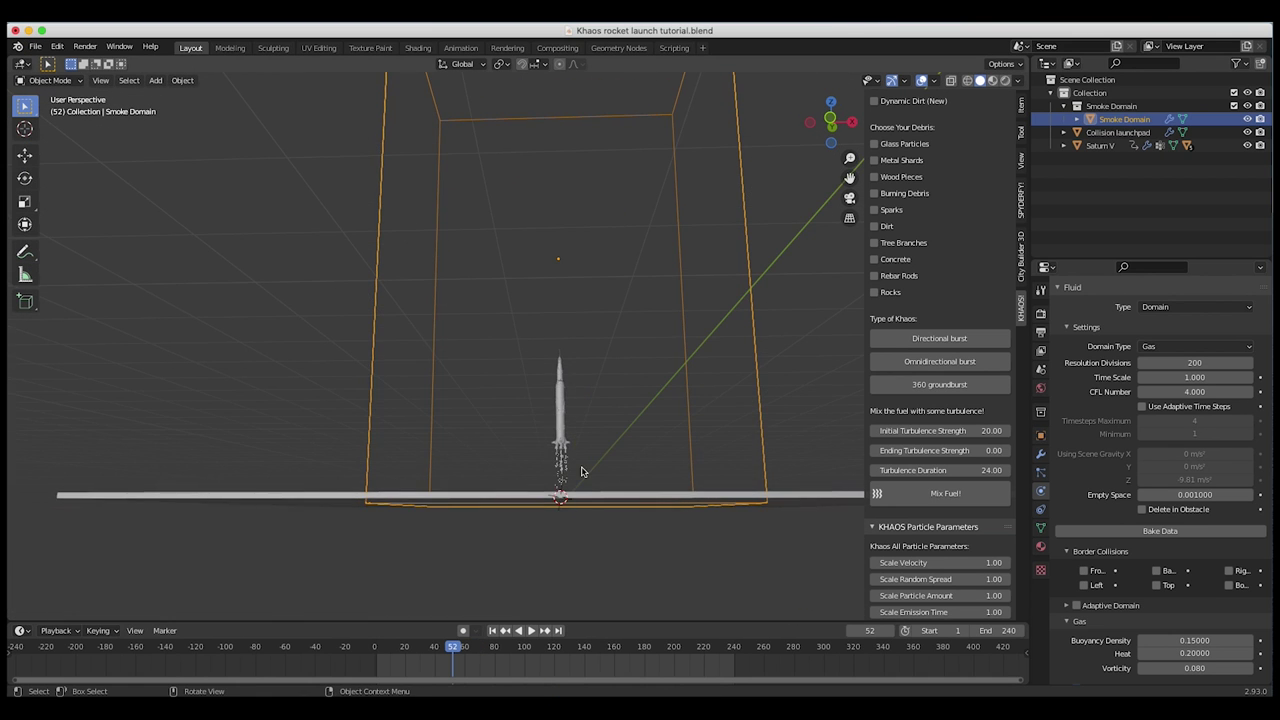
middle_click_drag(583, 471, 580, 473)
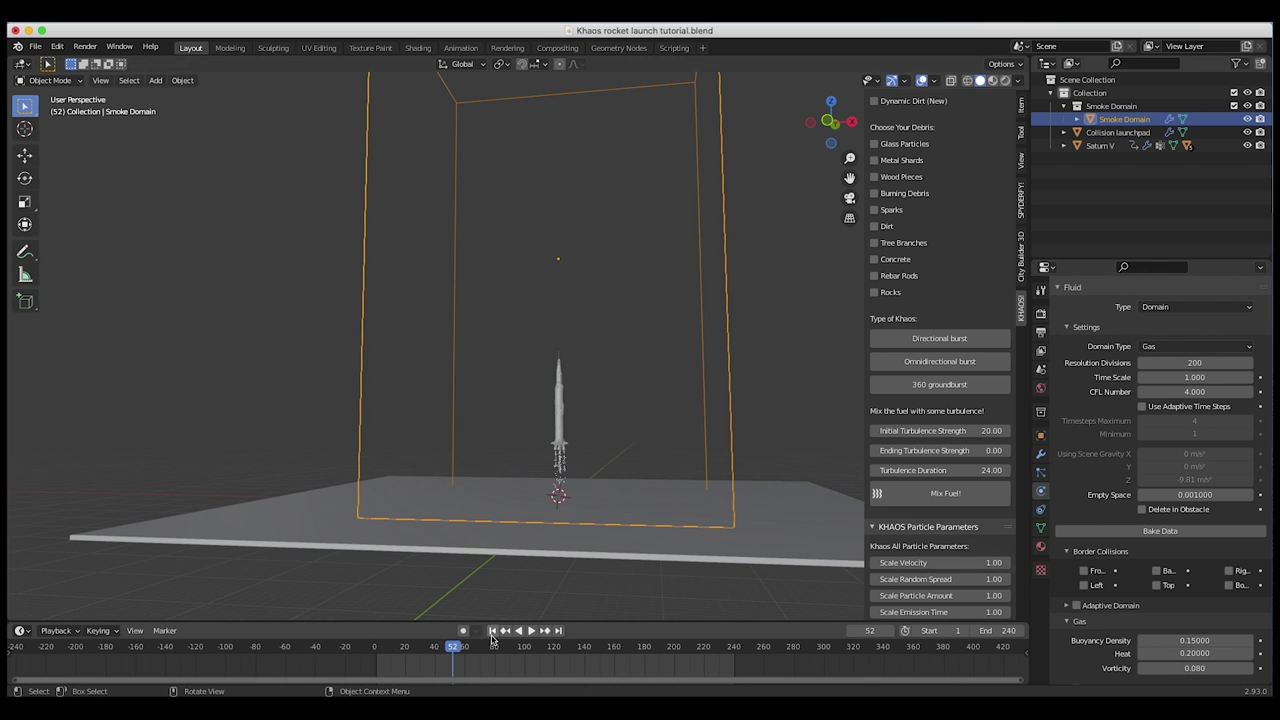
left_click(492, 631)
key("space")
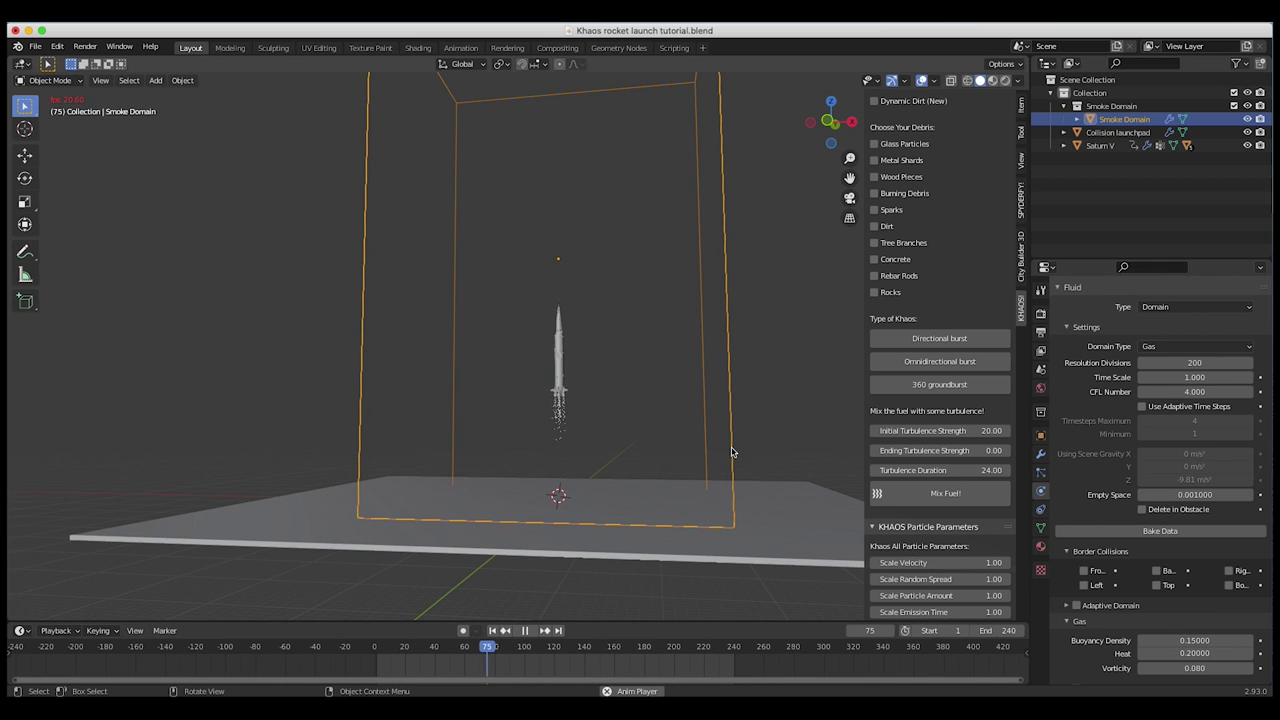
middle_click_drag(491, 409, 586, 349)
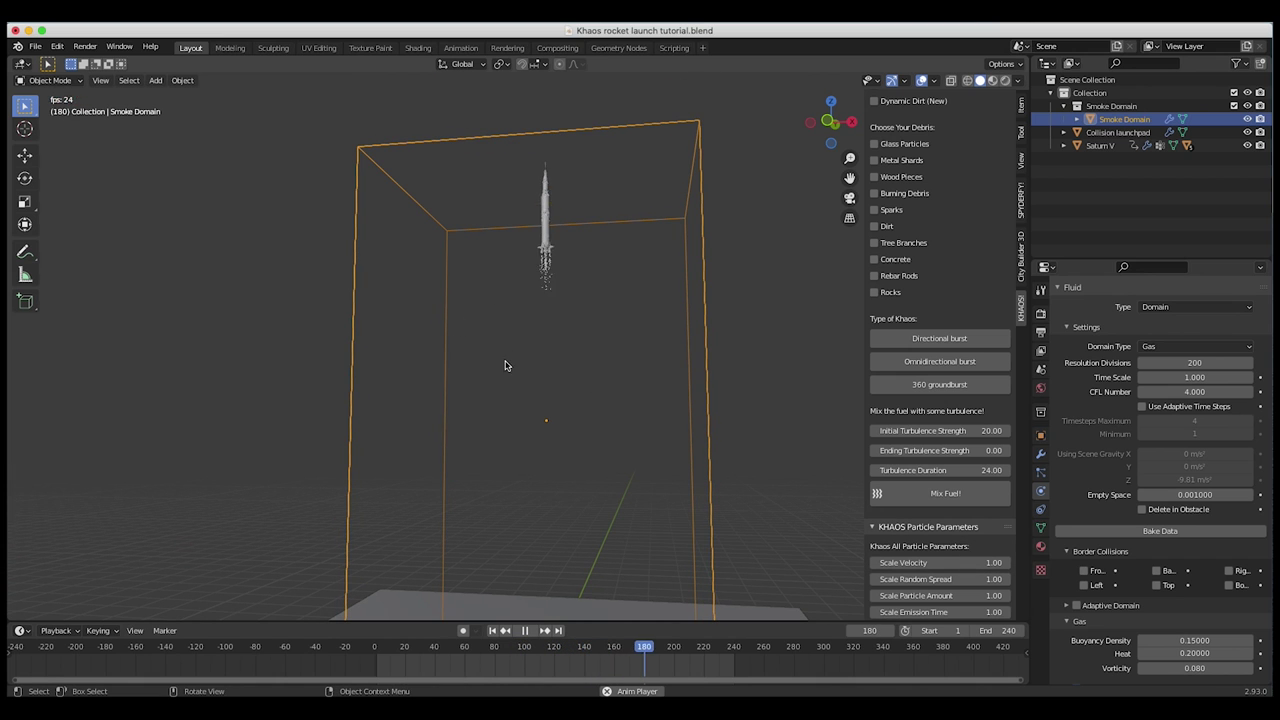
key("space")
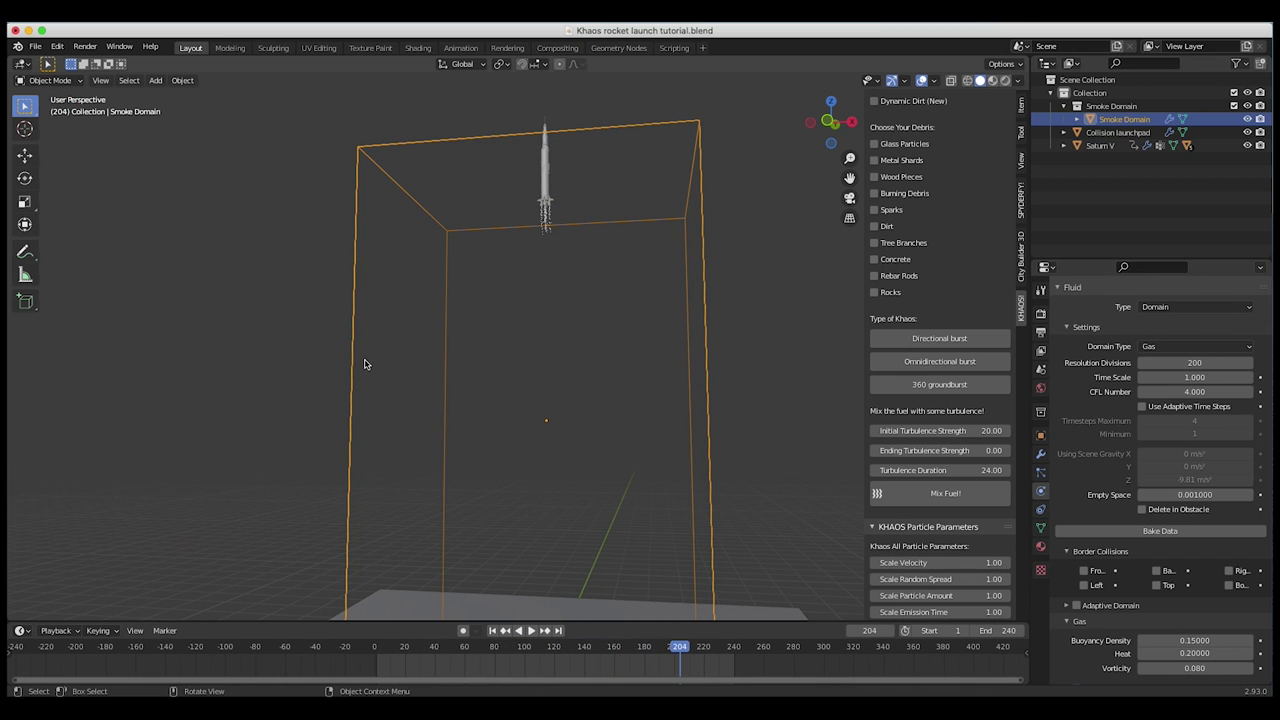
Step: Examine the cache baking options of the rocket booster emitter's particle system, and reselect the smoke domain
left_click(546, 220)
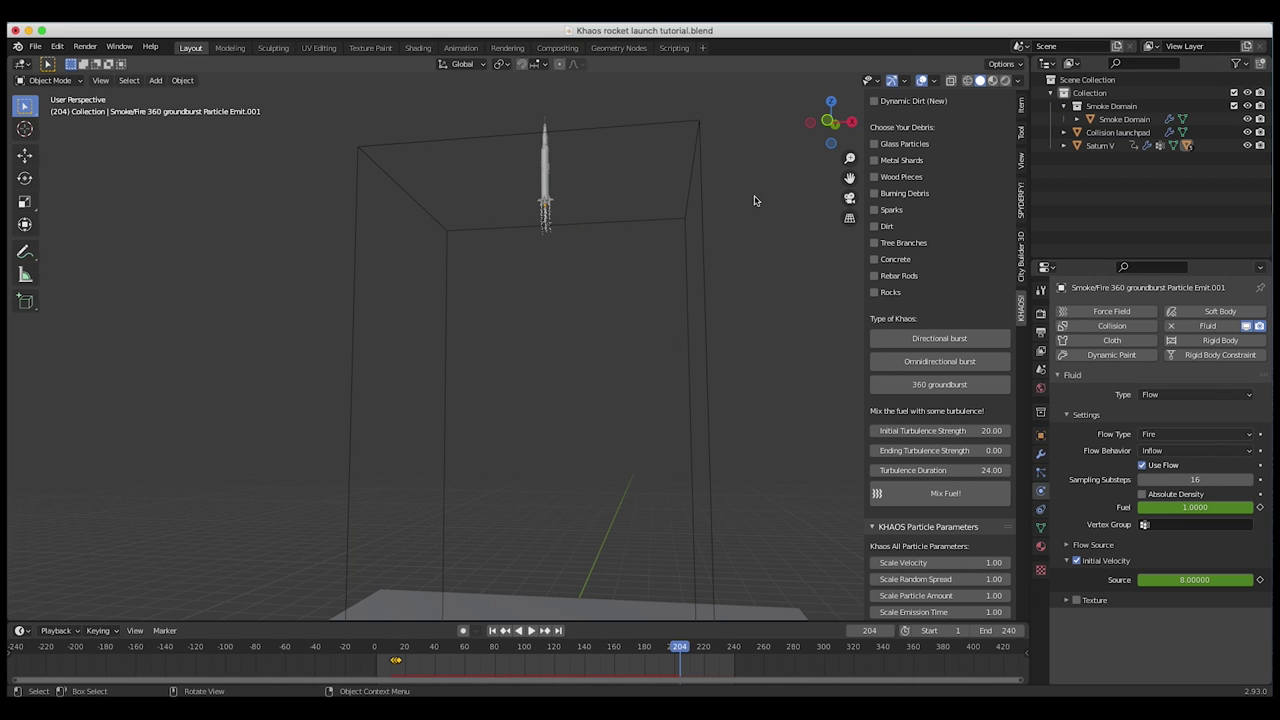
left_click(1041, 472)
left_click(1076, 535)
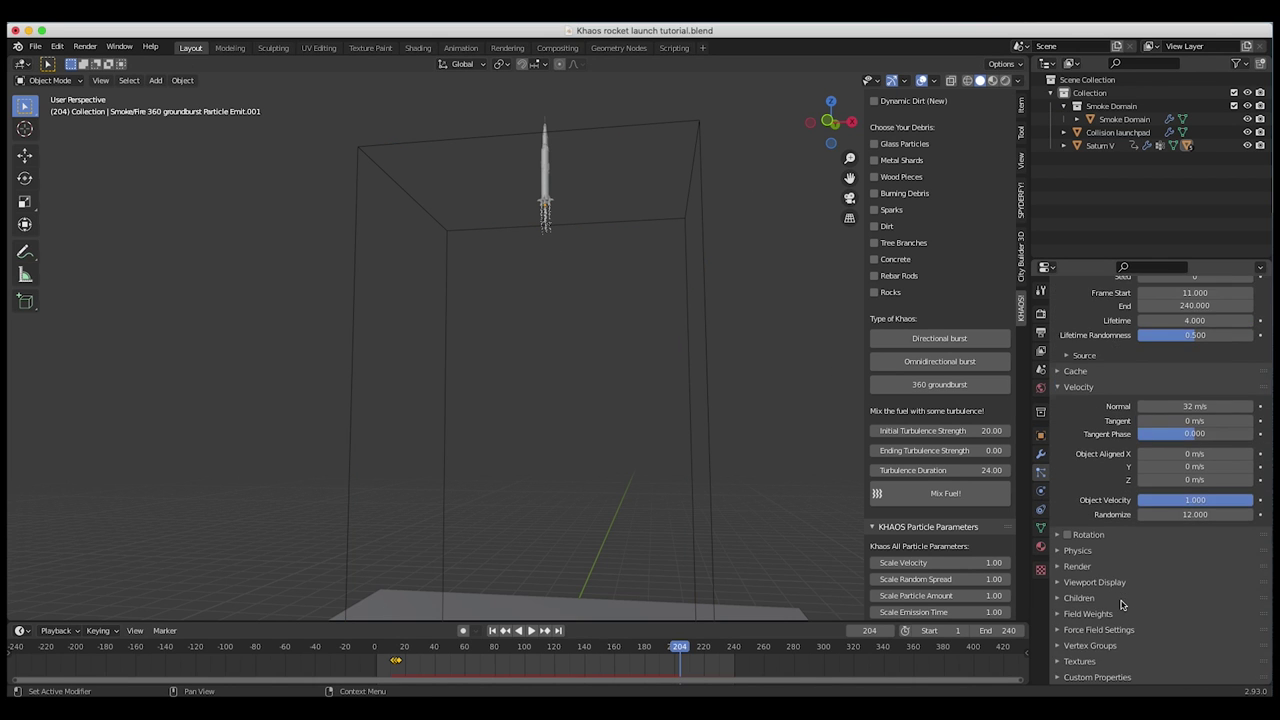
scroll(1110, 563, "down", 2)
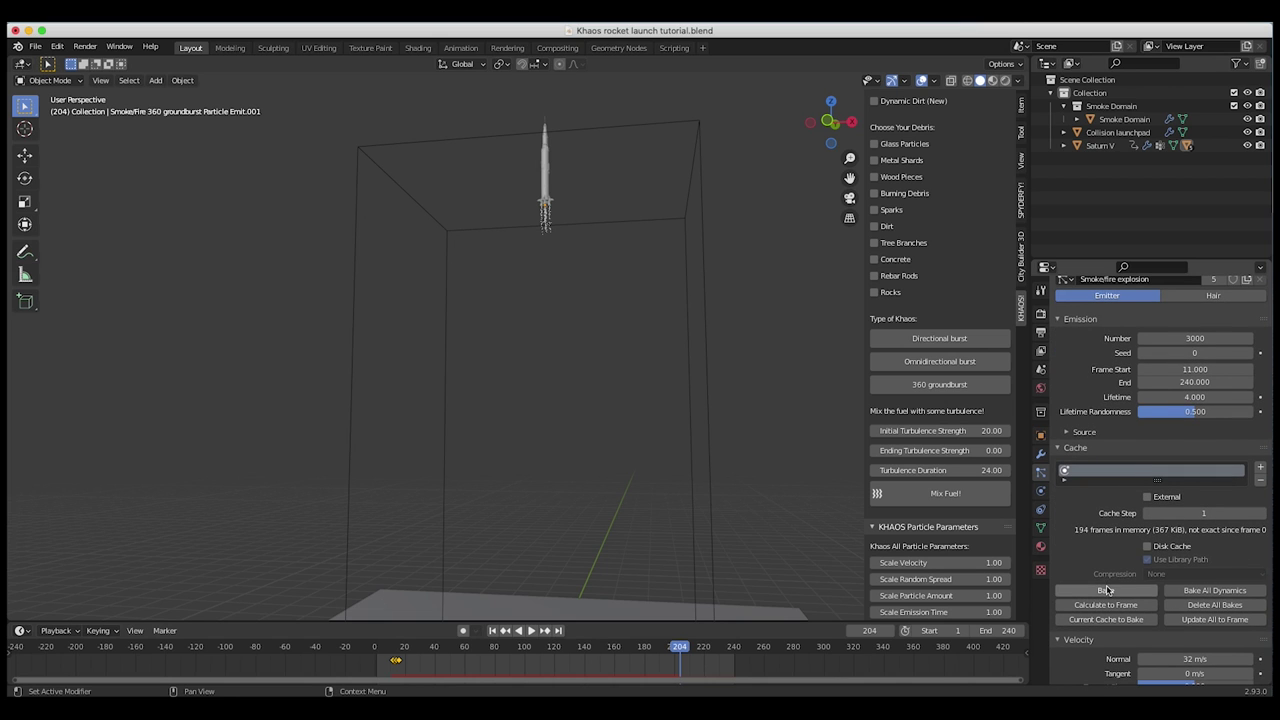
left_click(698, 163)
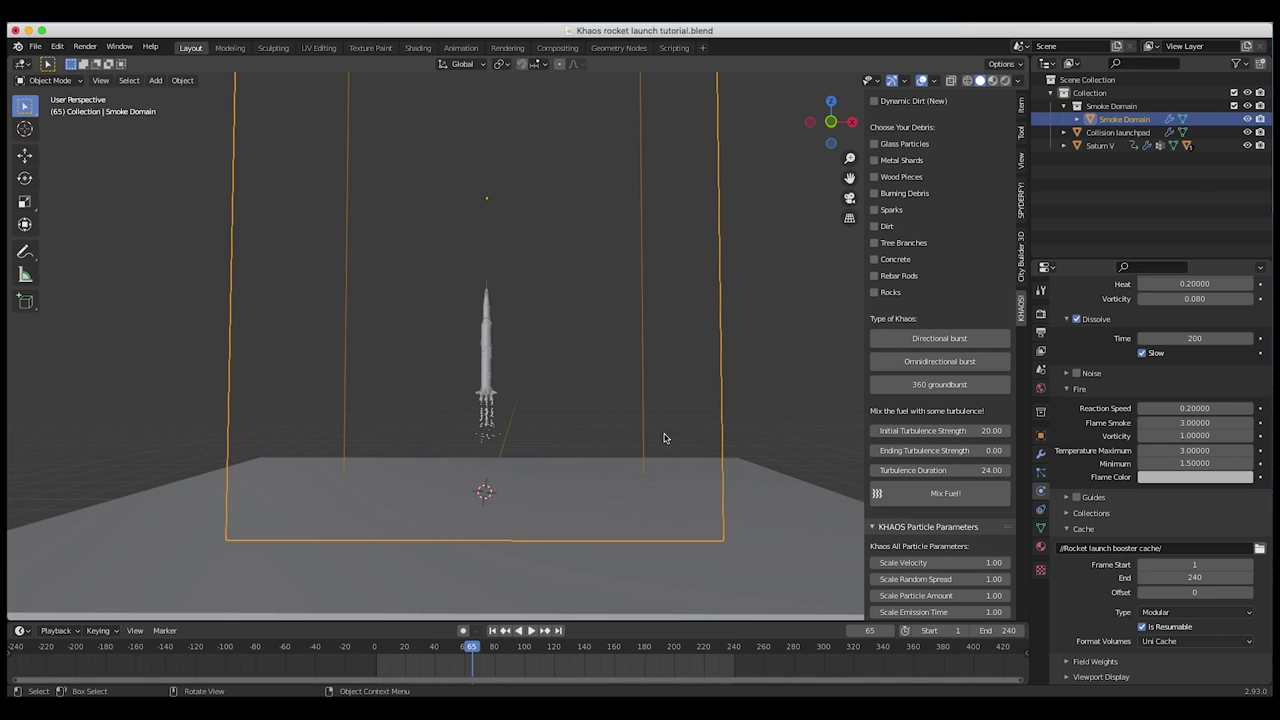
Step: Add an area light high above the rocket and scale it up well beyond the smoke domain's footprint
scroll(609, 440, "down", 1)
middle_click_drag(609, 440, 562, 474)
middle_click_drag(509, 406, 487, 420)
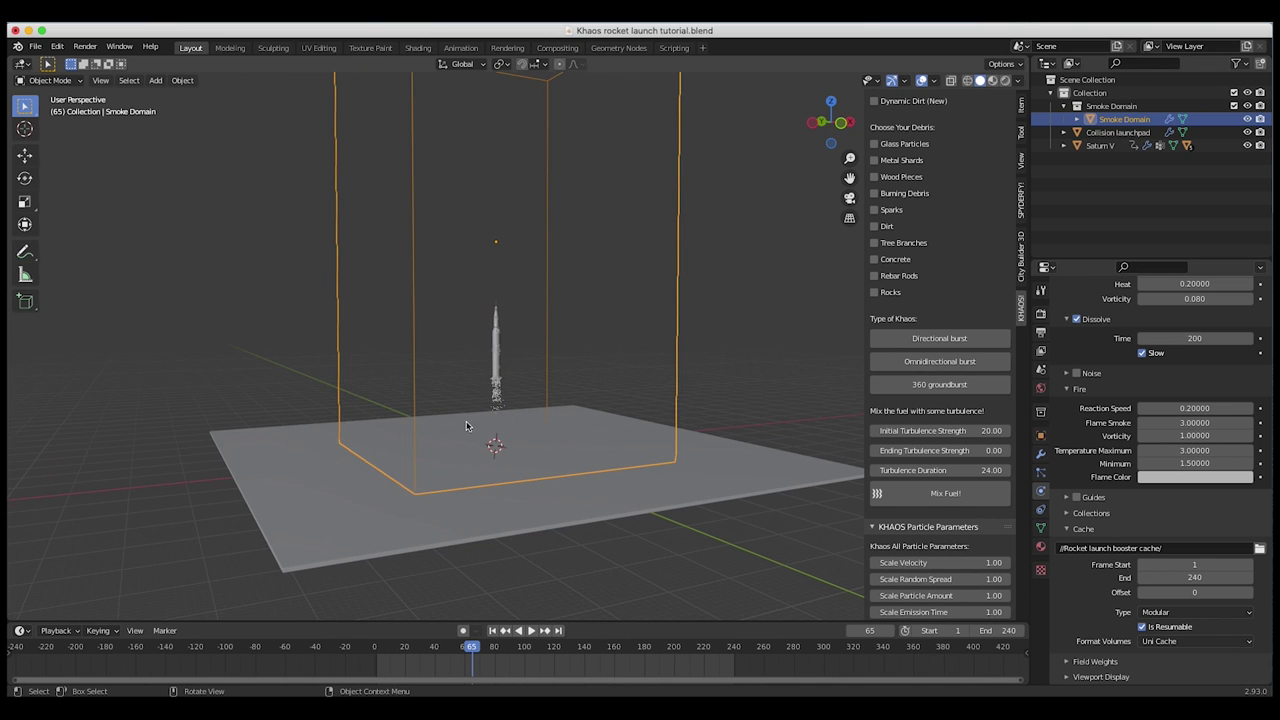
key("shift+a")
mouse_move(457, 591)
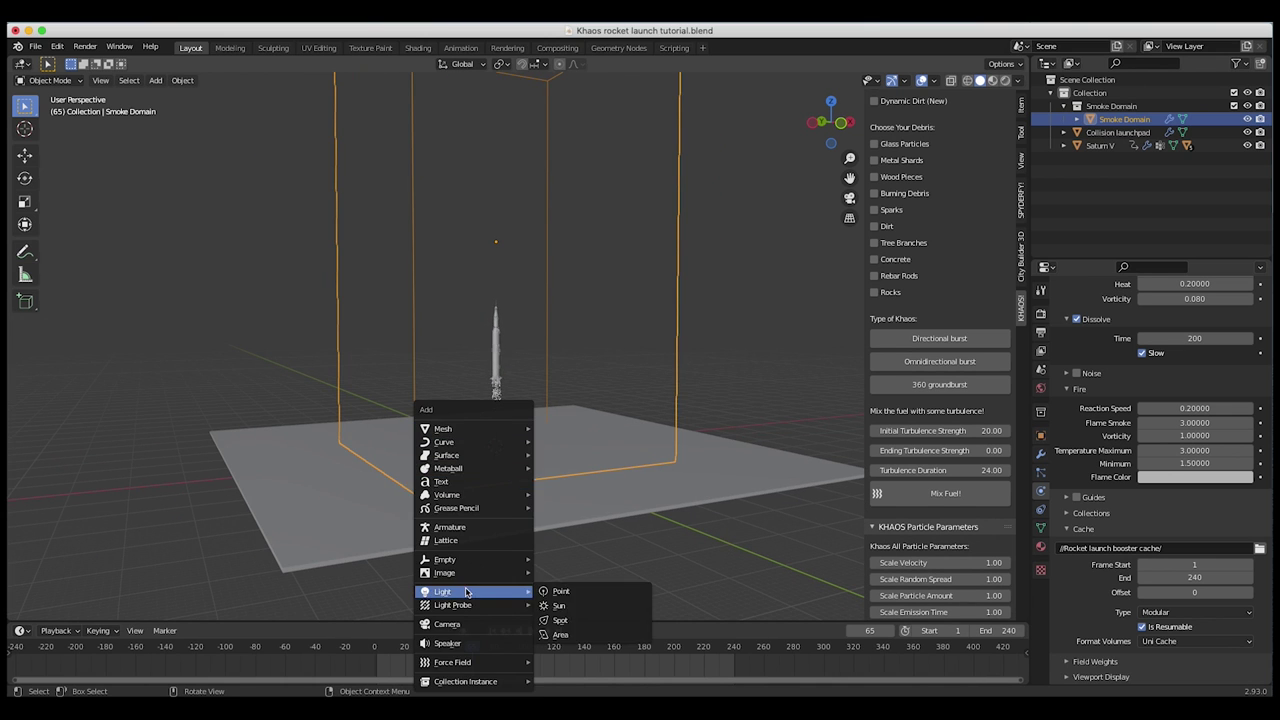
left_click(575, 631)
key("s")
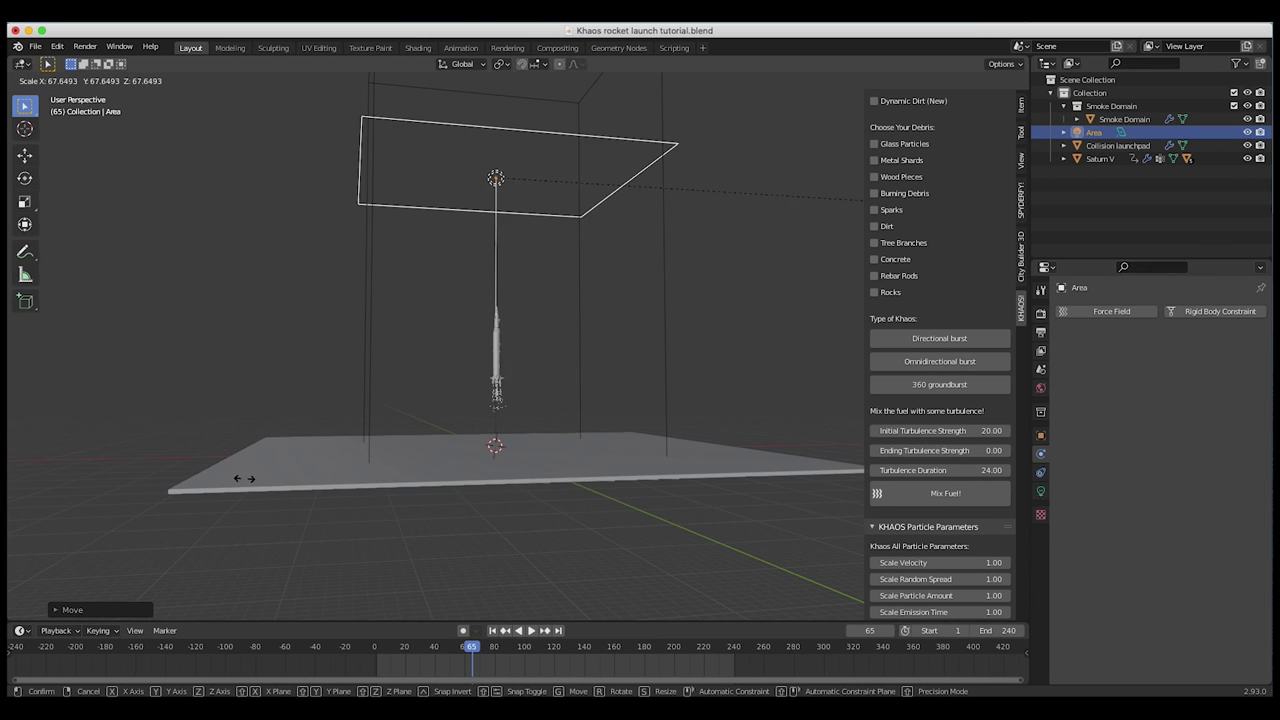
left_click(809, 441)
scroll(629, 464, "down", 2)
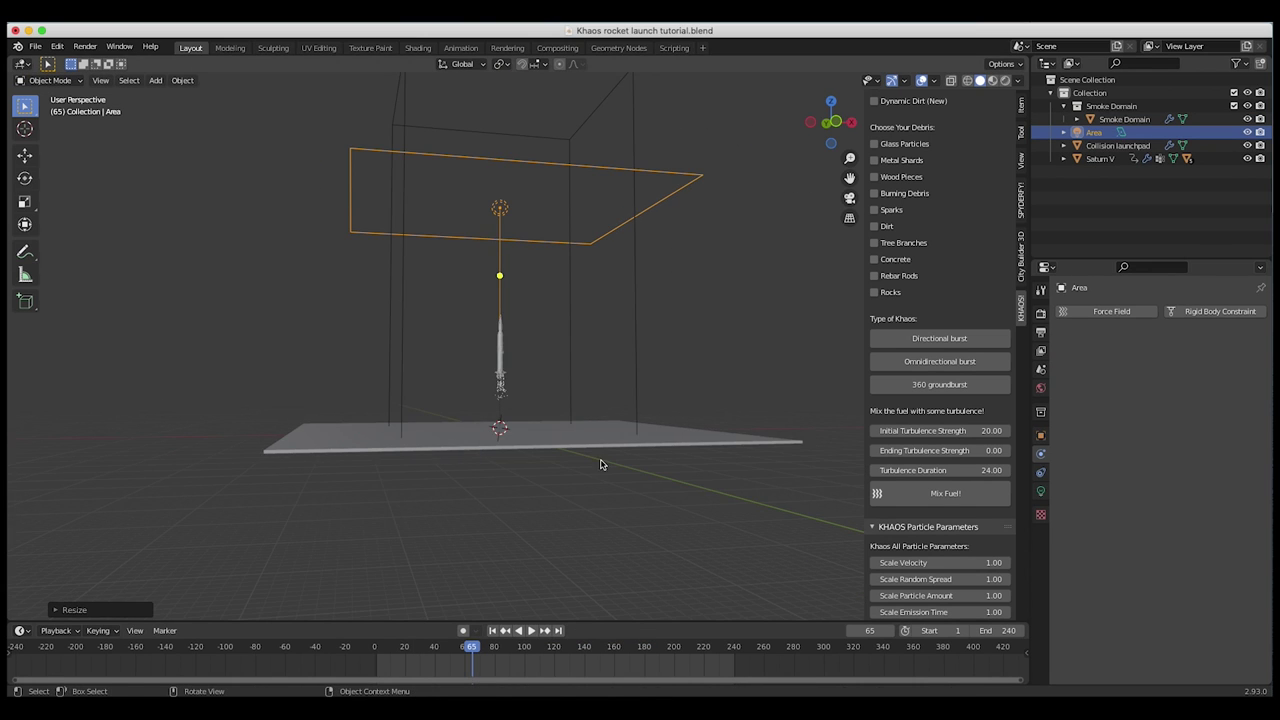
key("s")
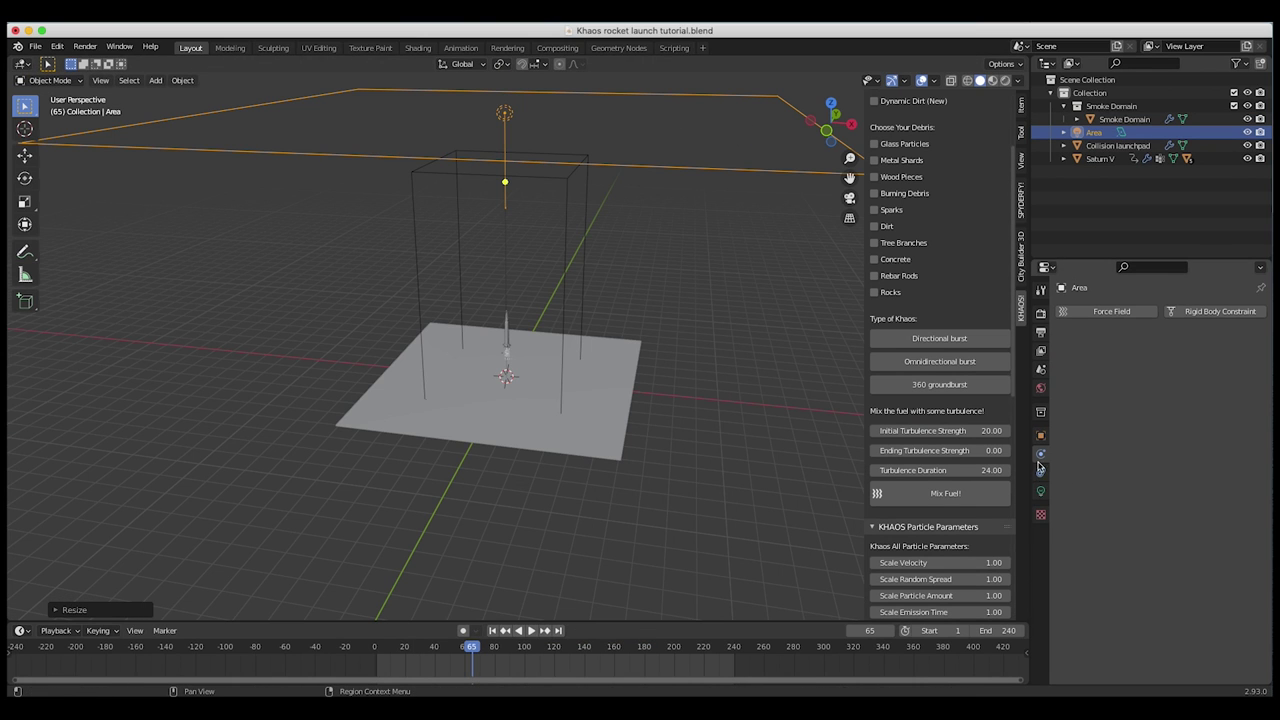
Step: Set the area light's power to 10000 W
left_click(1040, 491)
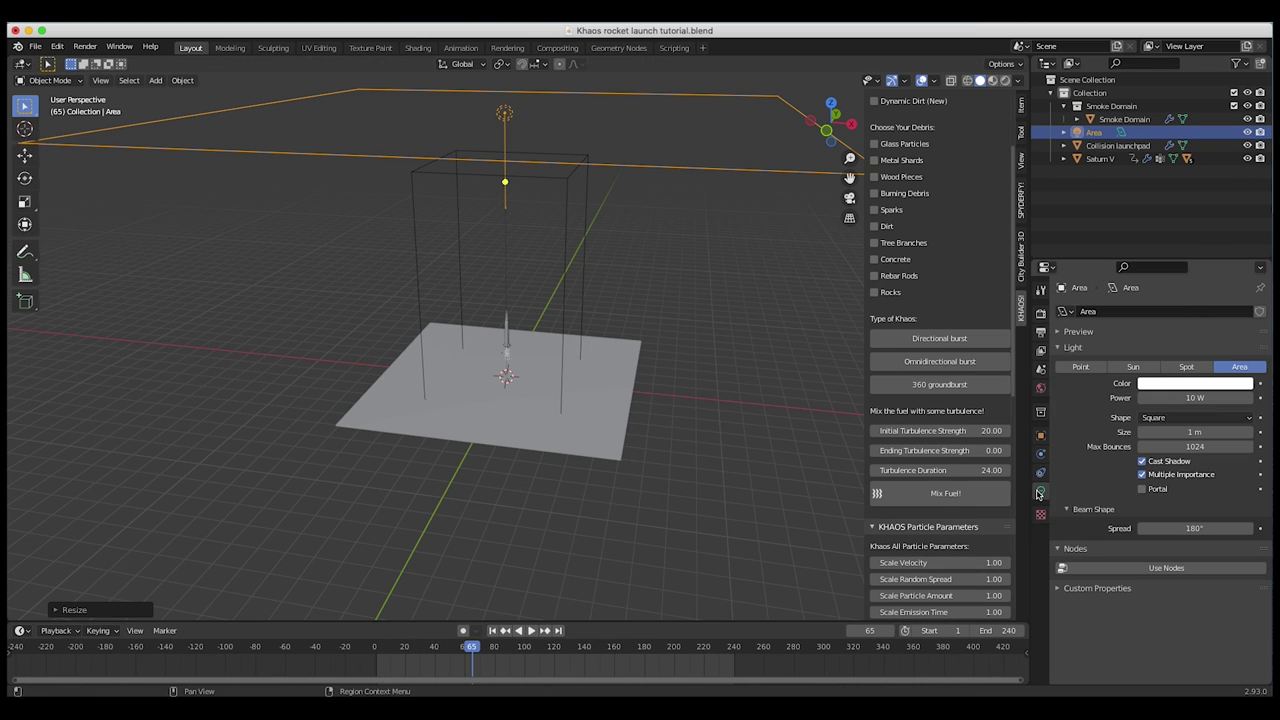
type("10000")
middle_click_drag(551, 300, 551, 223)
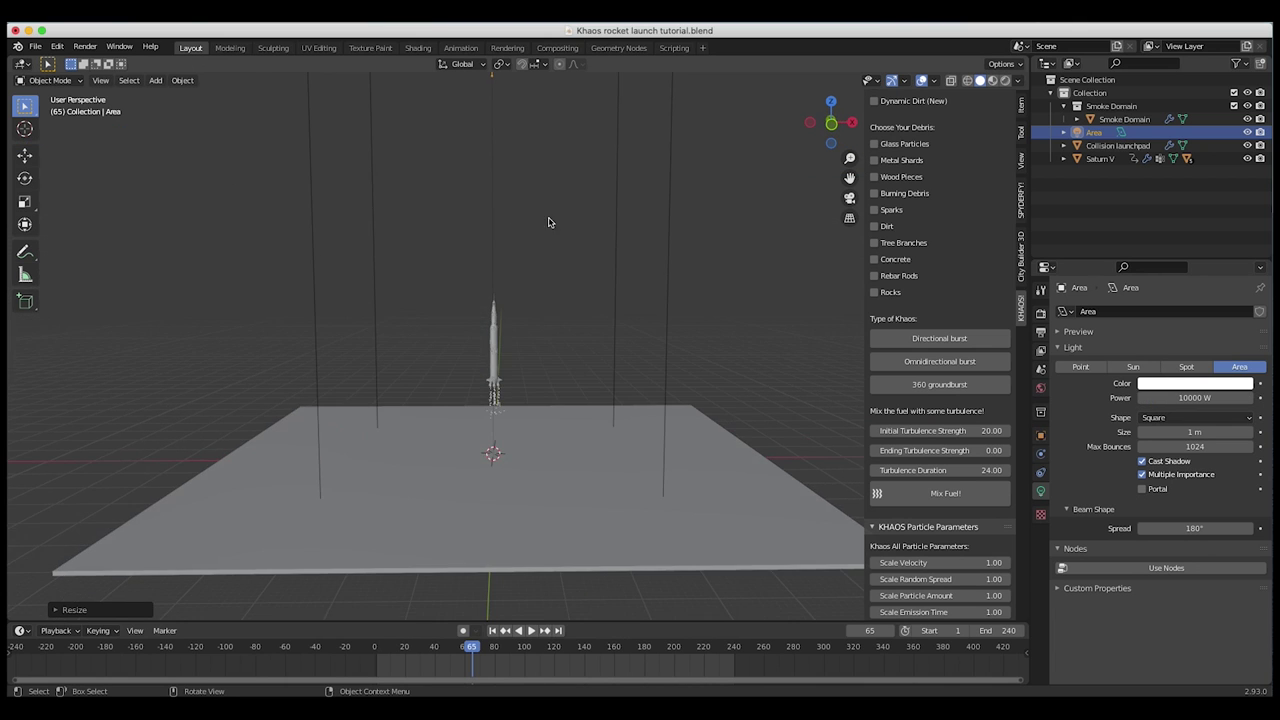
Step: Select the smoke domain and set the CFL Number in its fluid settings to 6
left_click(612, 200)
middle_click_drag(570, 355, 668, 270)
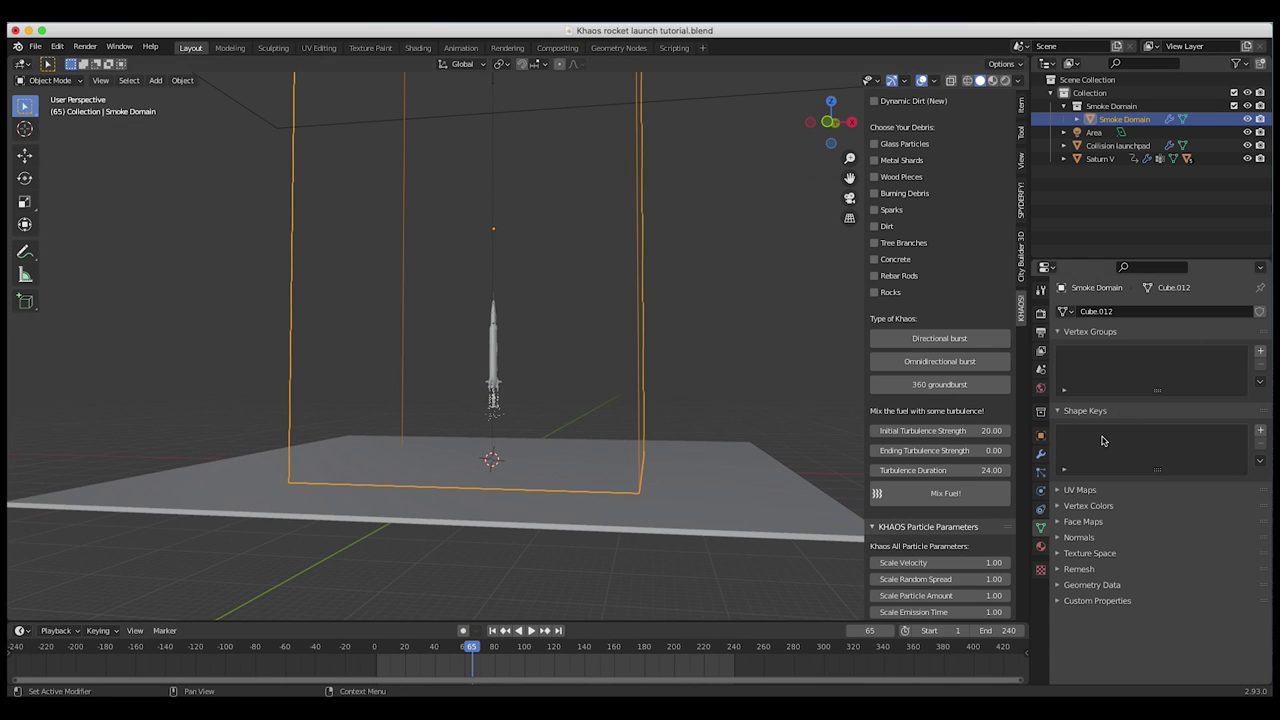
left_click(1040, 491)
scroll(1104, 505, "down", 2)
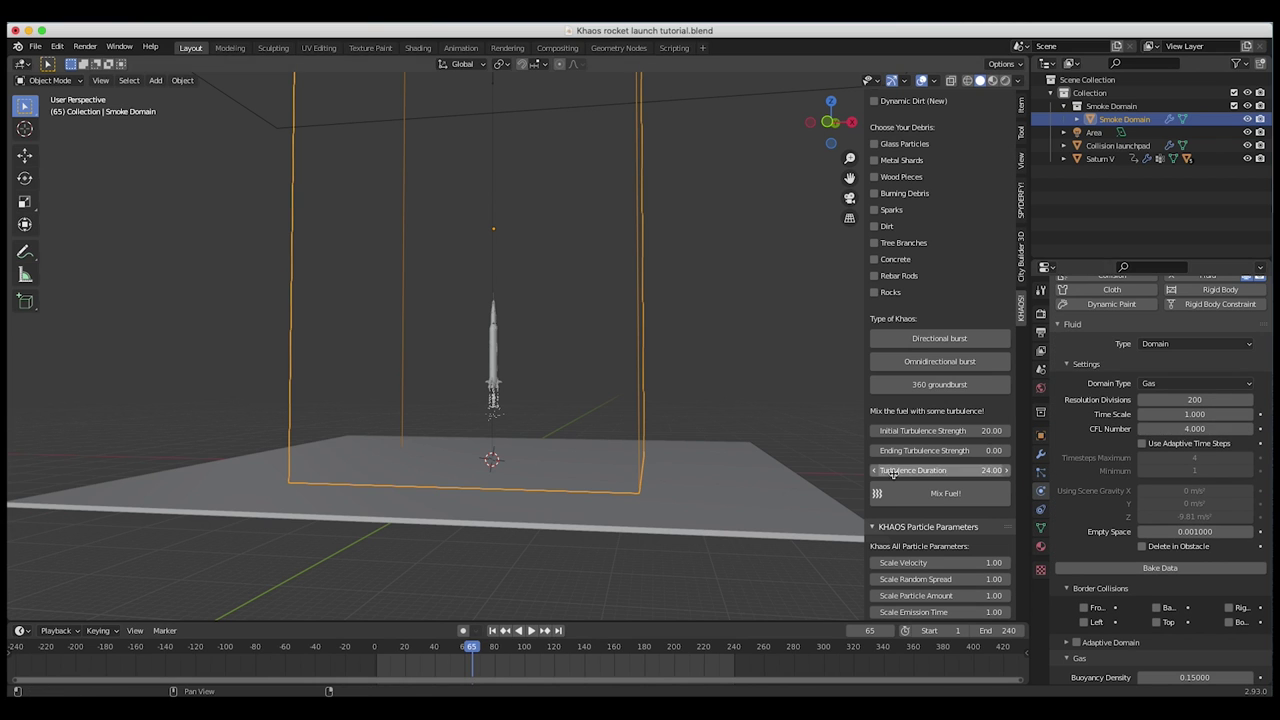
left_click(1190, 428)
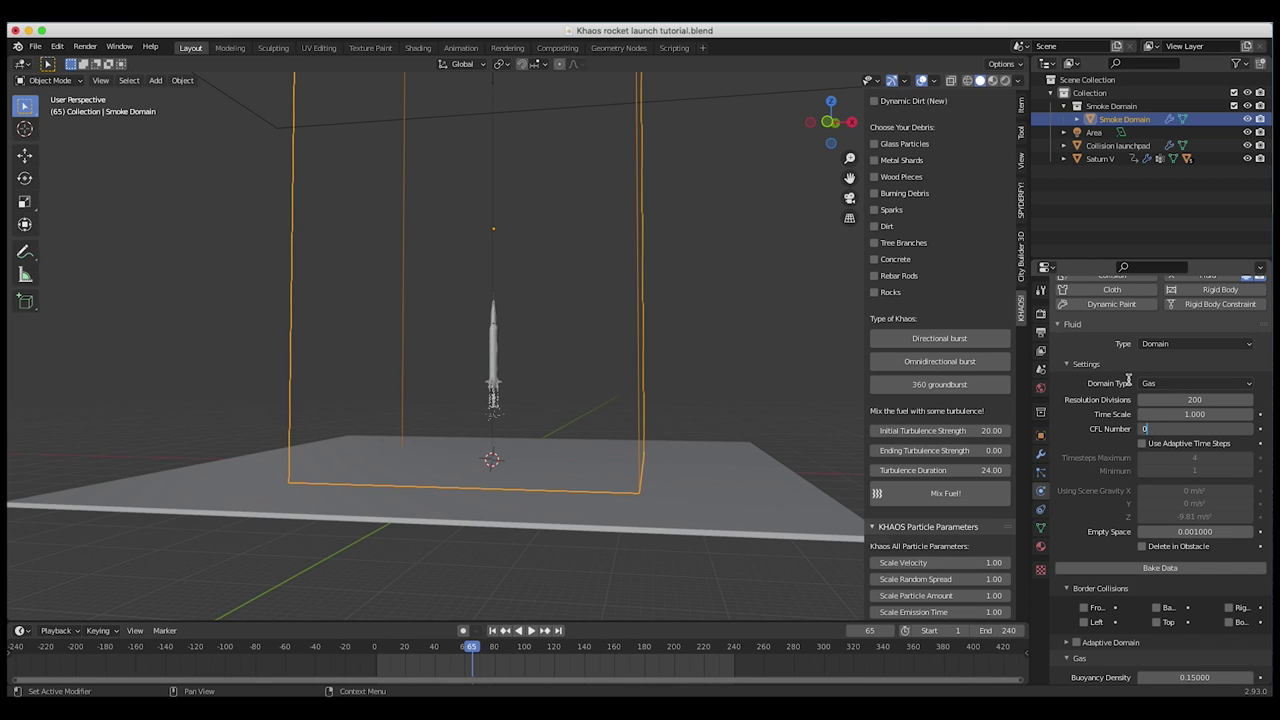
key("Return")
Step: Bake the smoke domain's fluid data and inspect the smoke plume beneath the rocket
scroll(1128, 383, "down", 5)
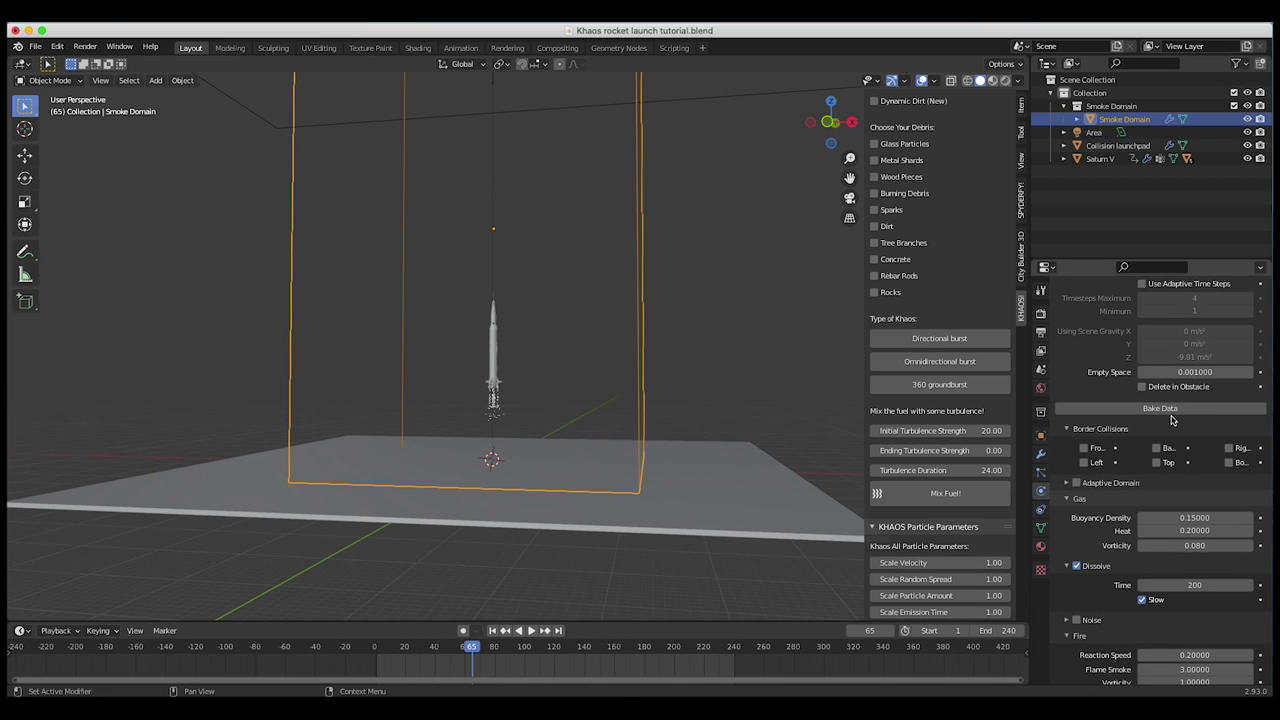
left_click(1170, 410)
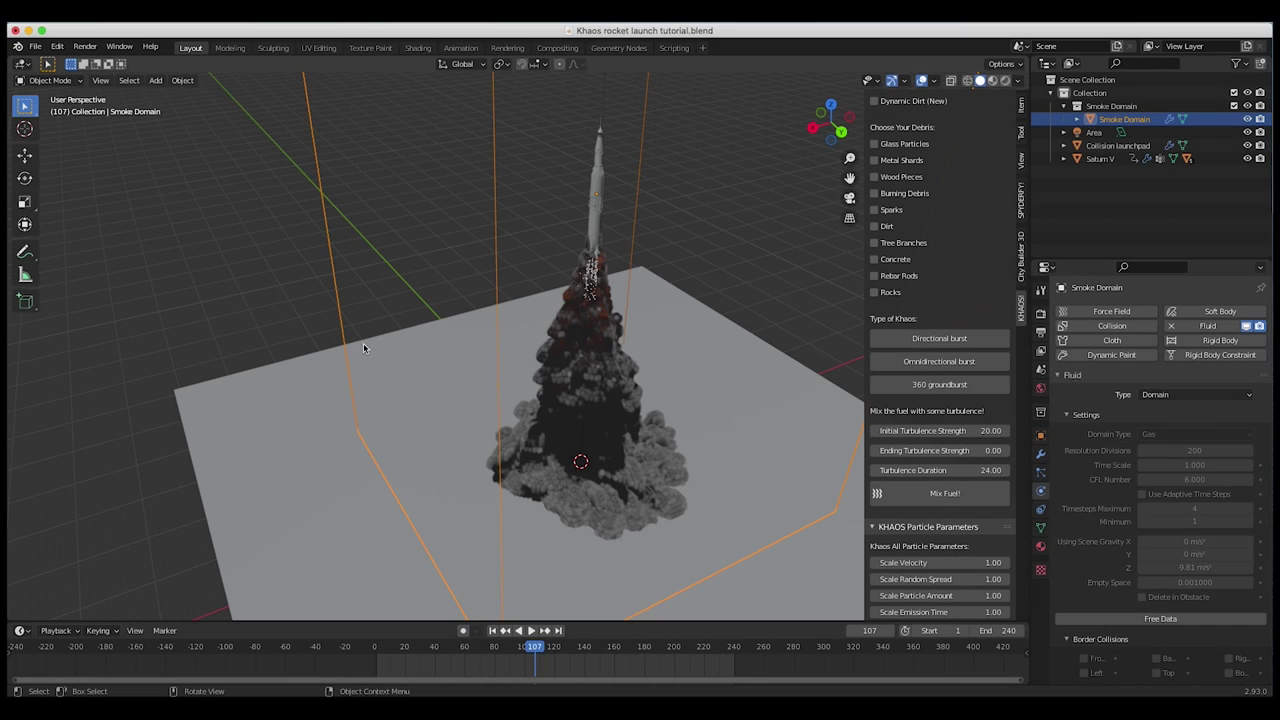
middle_click_drag(364, 348, 515, 320)
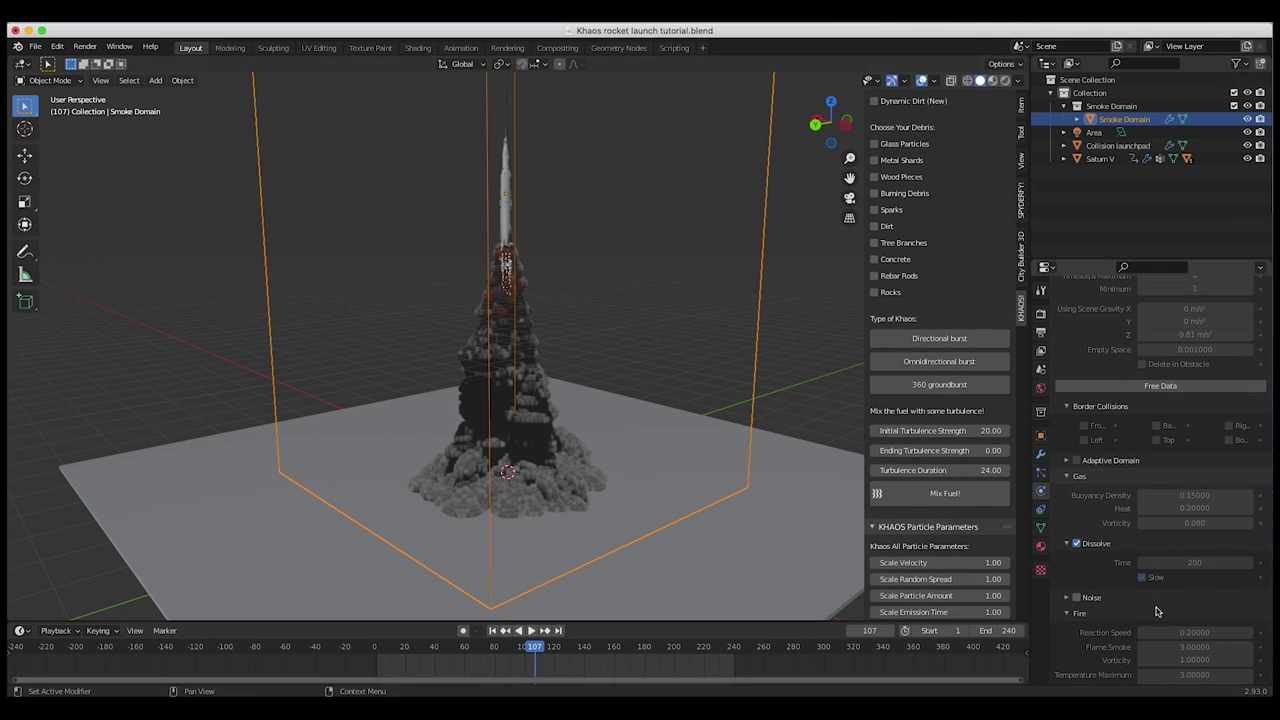
Step: Set the smoke domain's viewport display thickness to 100
scroll(1172, 590, "down", 3)
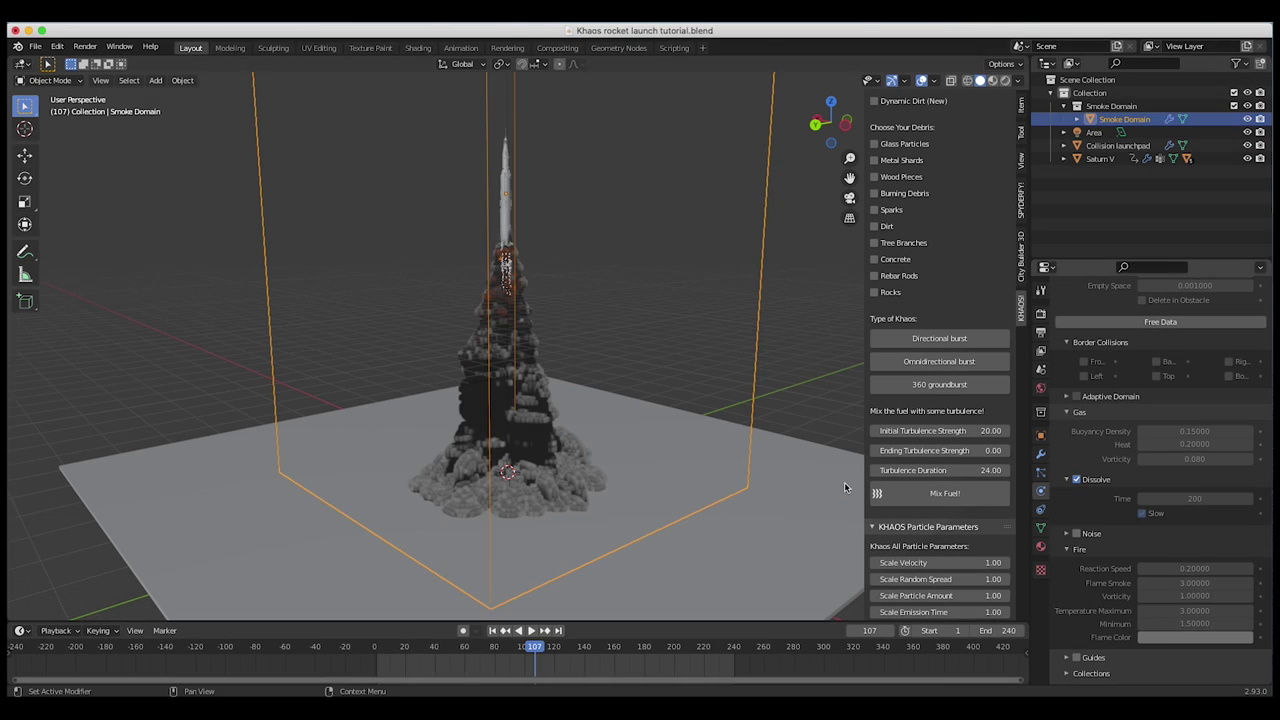
middle_click_drag(623, 317, 586, 312)
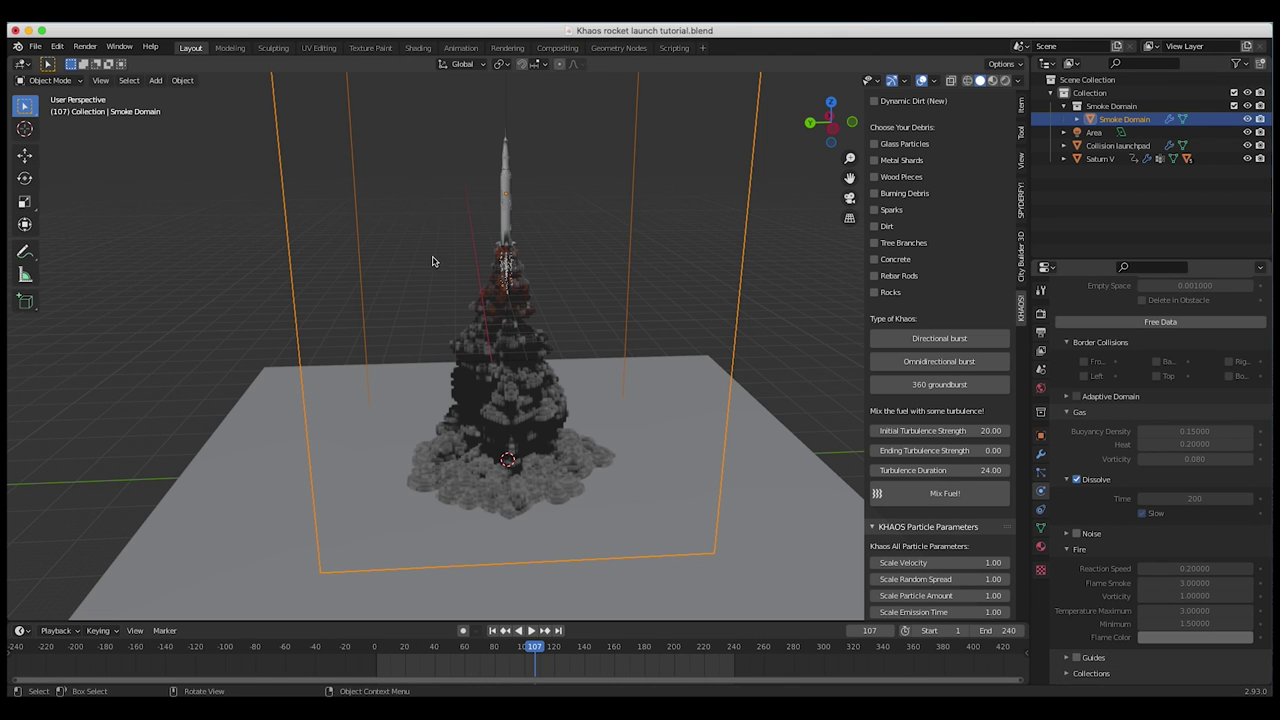
scroll(1103, 563, "down", 6)
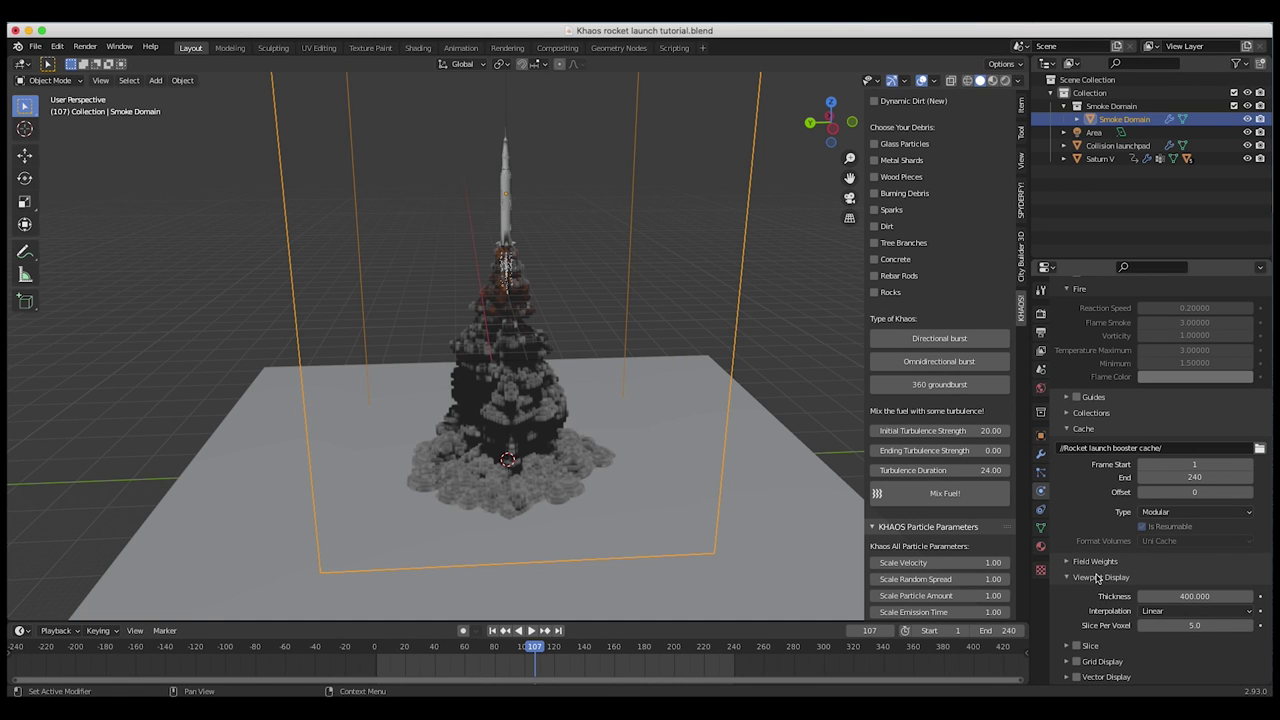
left_click(1175, 596)
type("100")
key("Return")
middle_click_drag(597, 269, 519, 288)
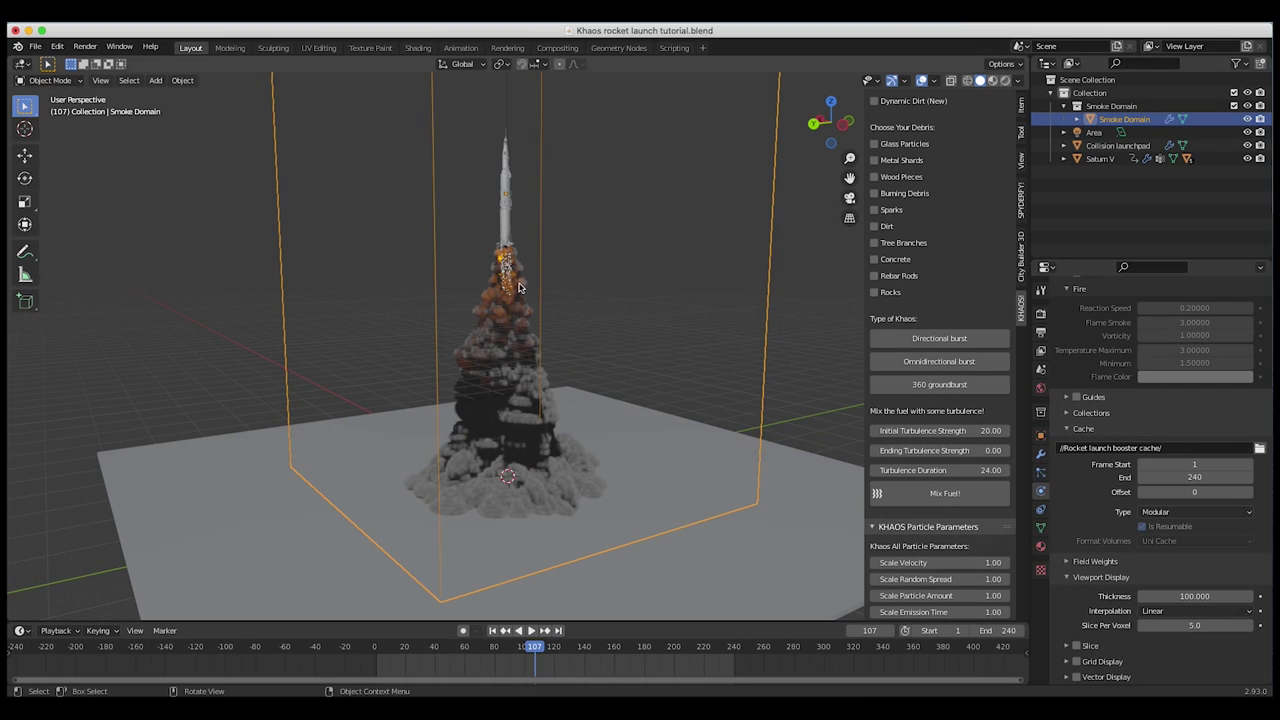
middle_click_drag(481, 405, 440, 402)
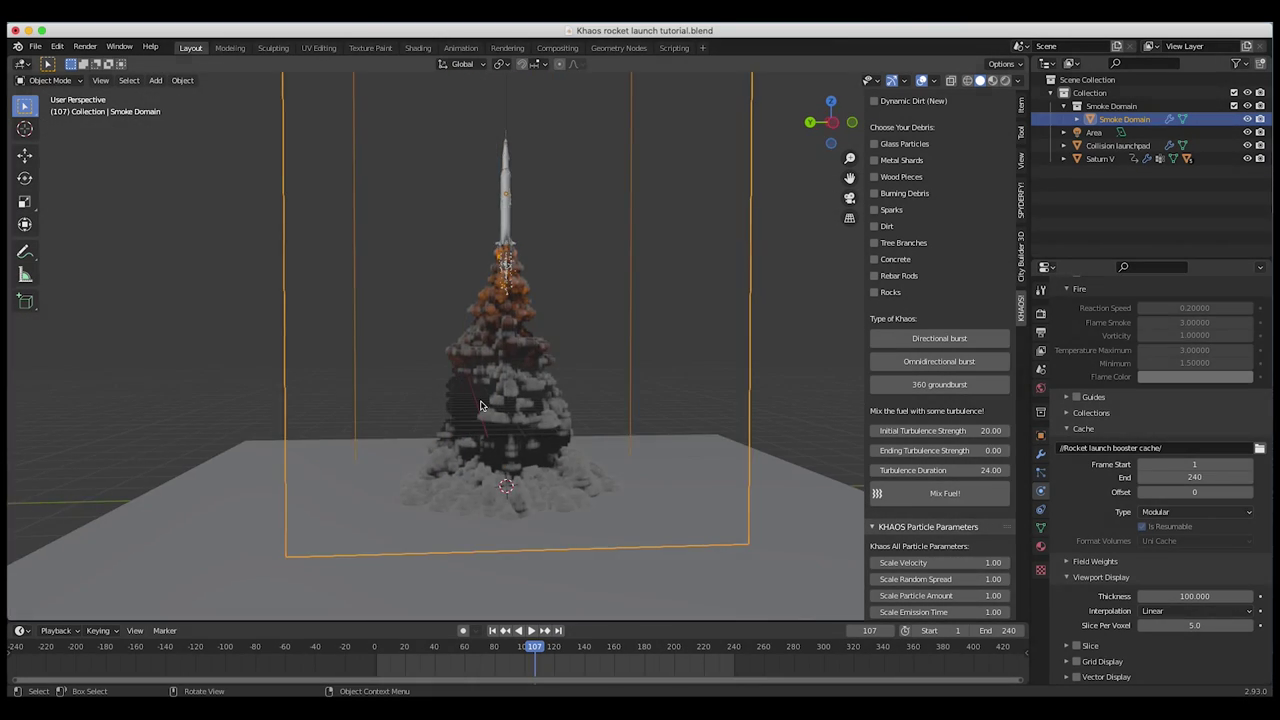
Step: Render a viewport animation of the rocket launch with the full height of the smoke domain in frame
scroll(549, 251, "down", 2)
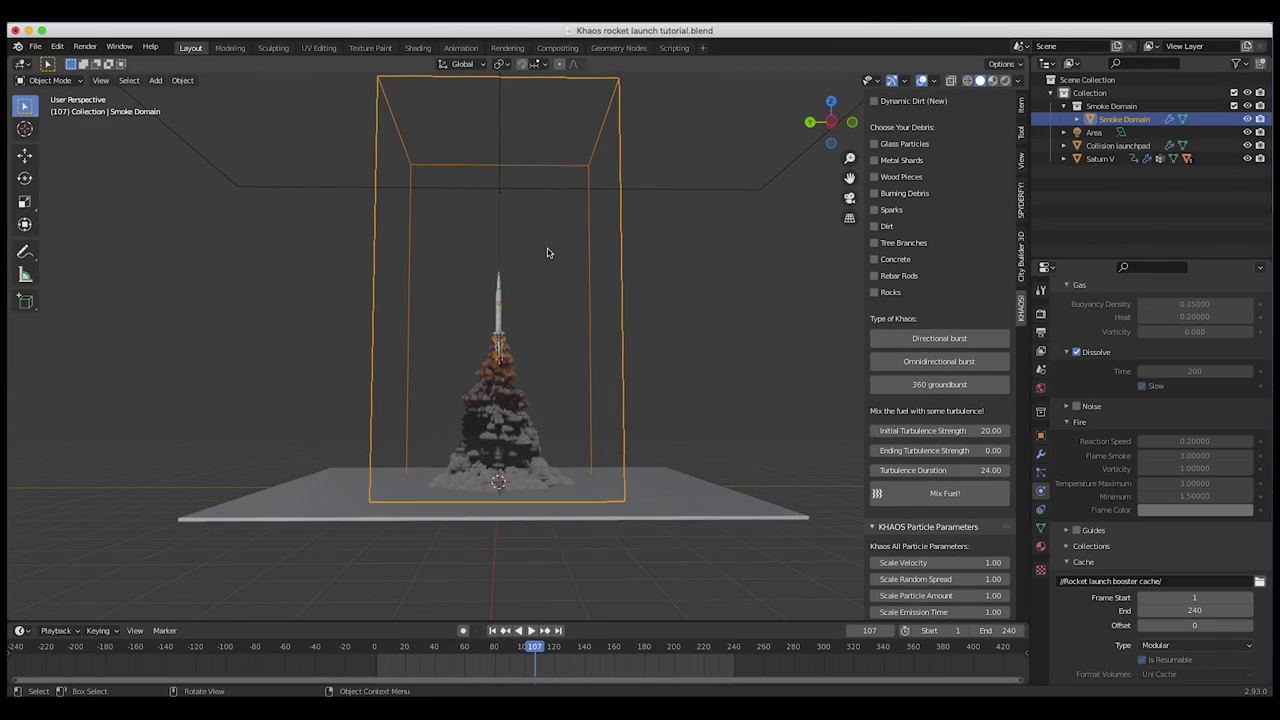
middle_click_drag(549, 251, 566, 311, "shift")
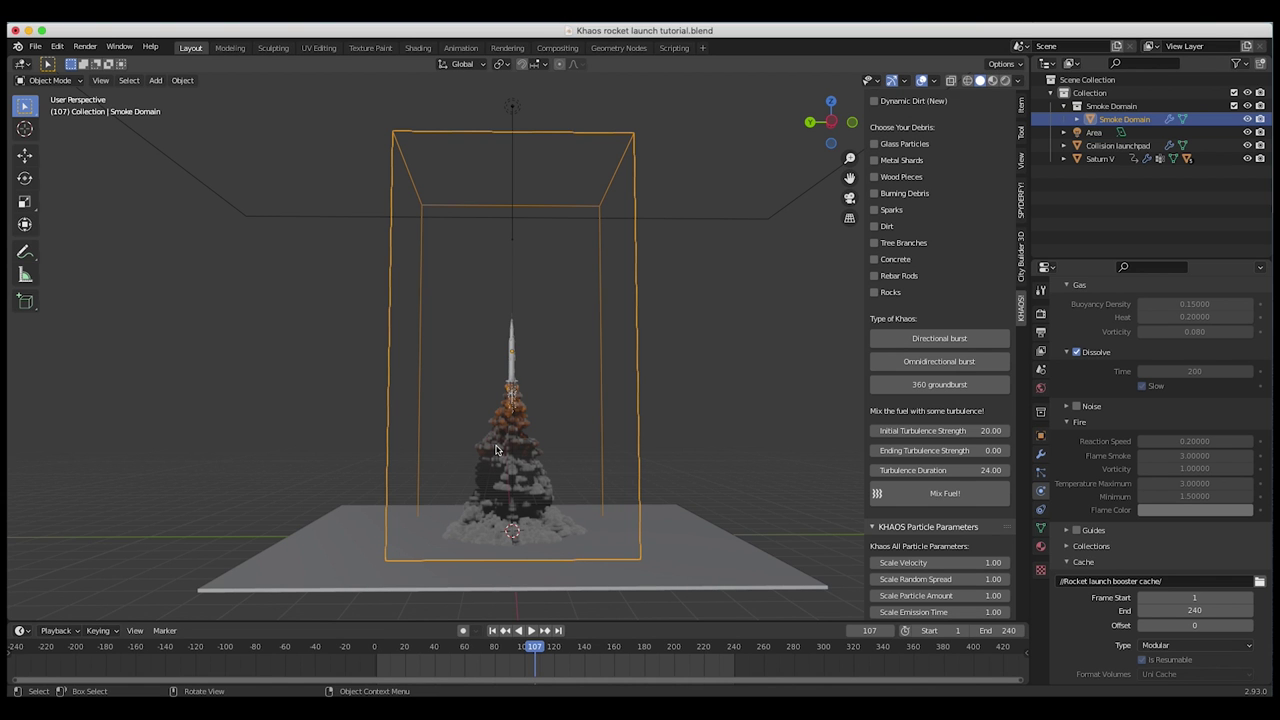
scroll(496, 450, "up", 2)
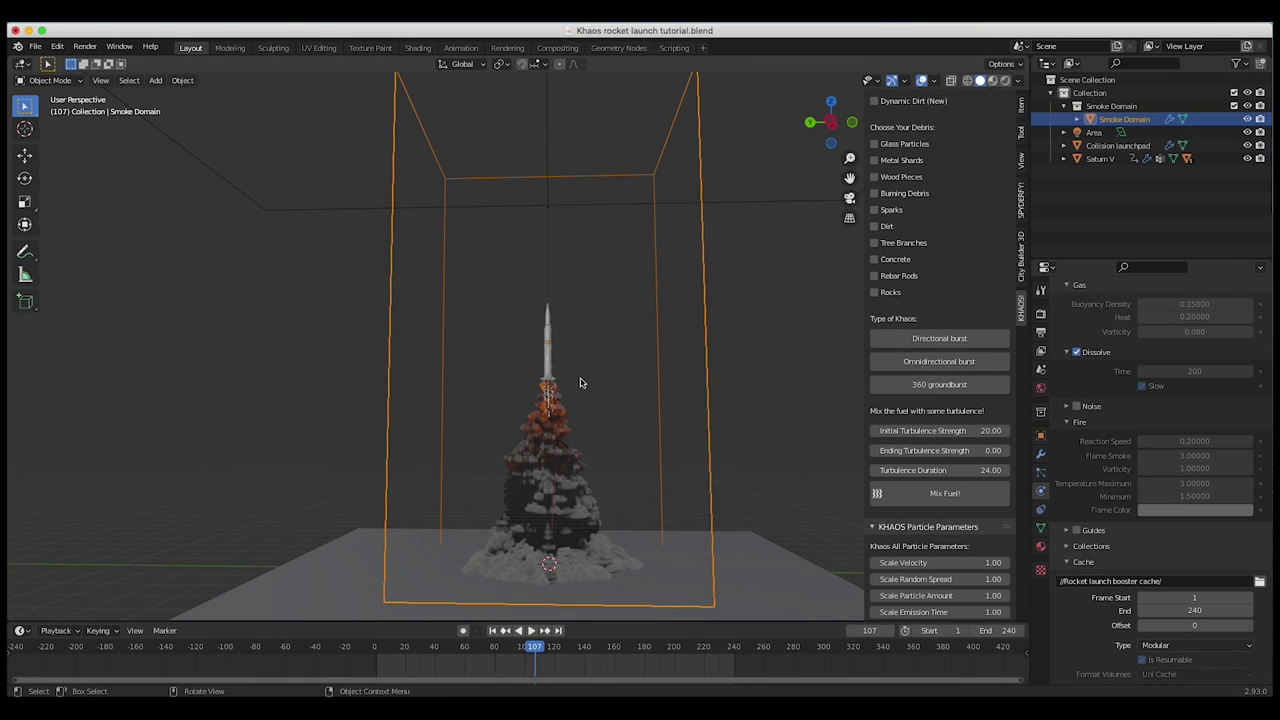
left_click(100, 80)
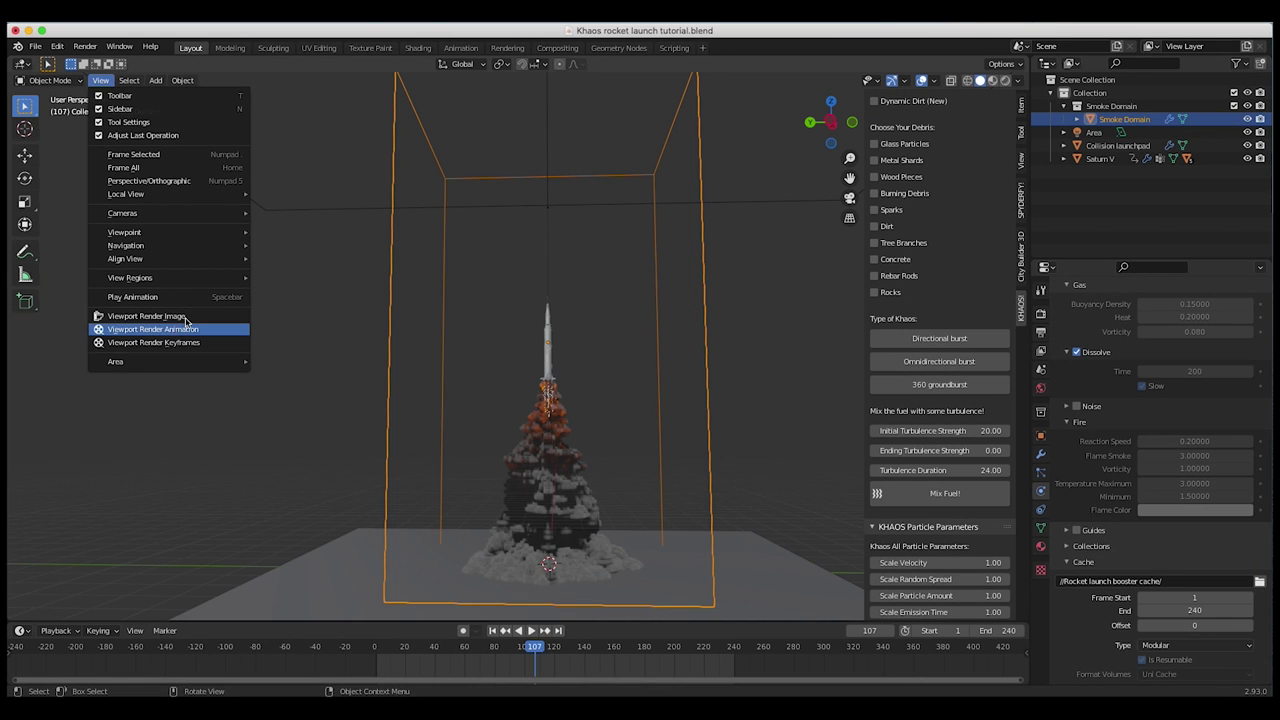
left_click(177, 330)
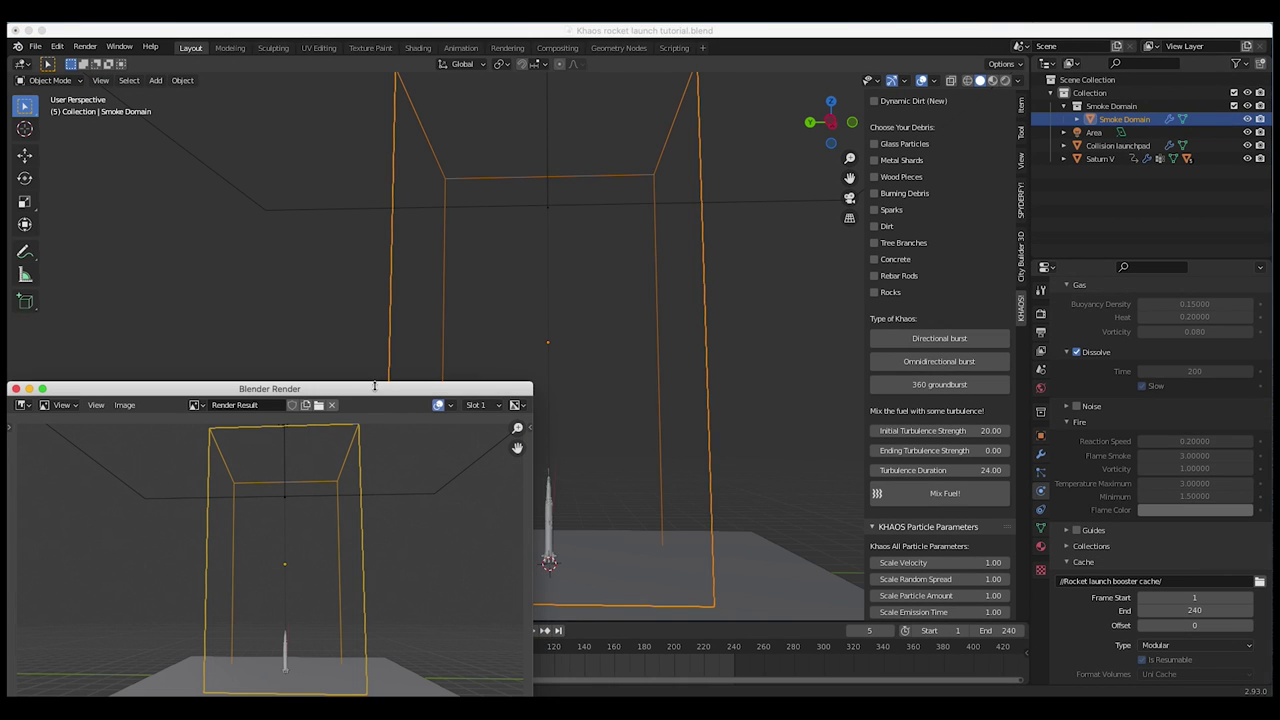
left_click_drag(374, 386, 649, 226)
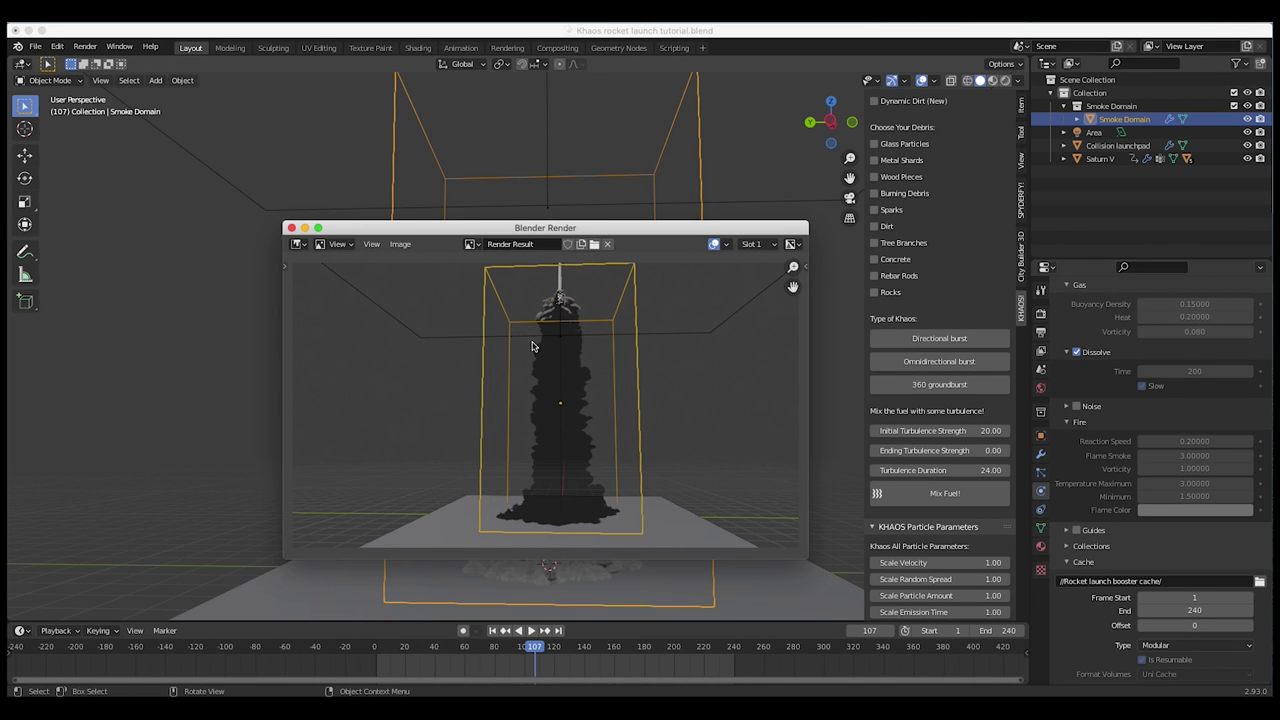
Step: Close the render window and play back the rendered animation
left_click(291, 228)
left_click(85, 47)
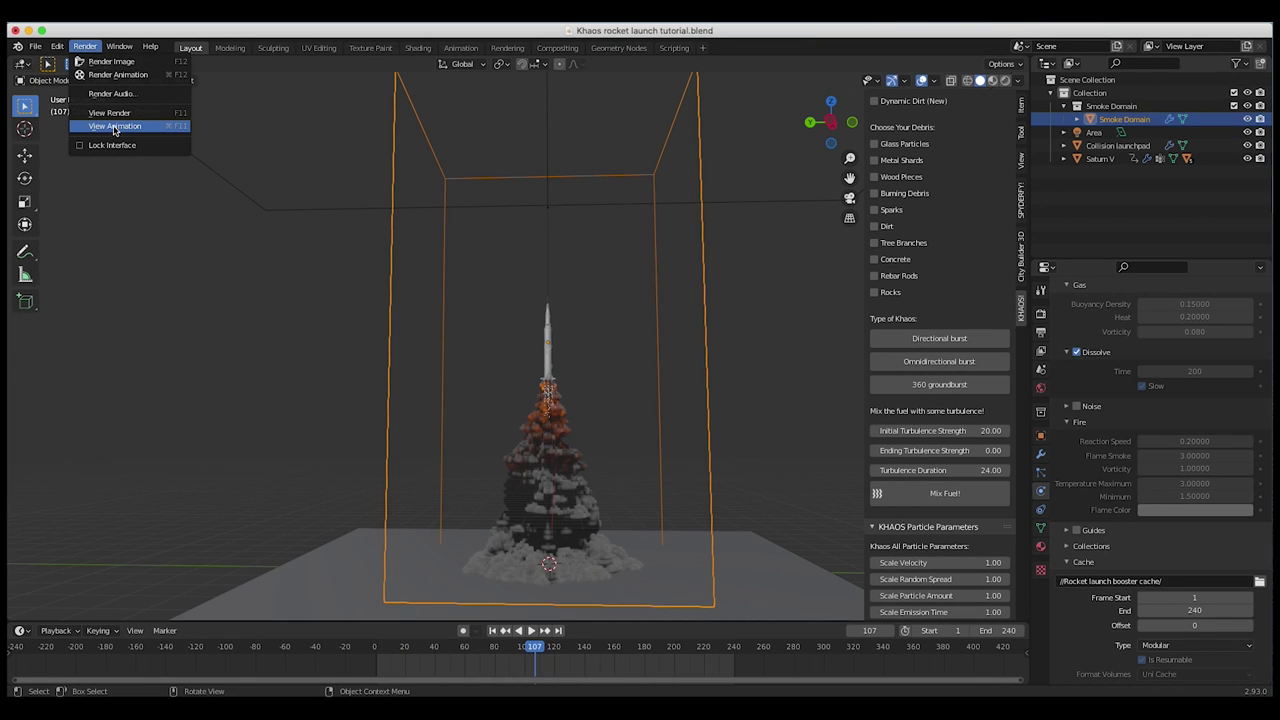
left_click(114, 126)
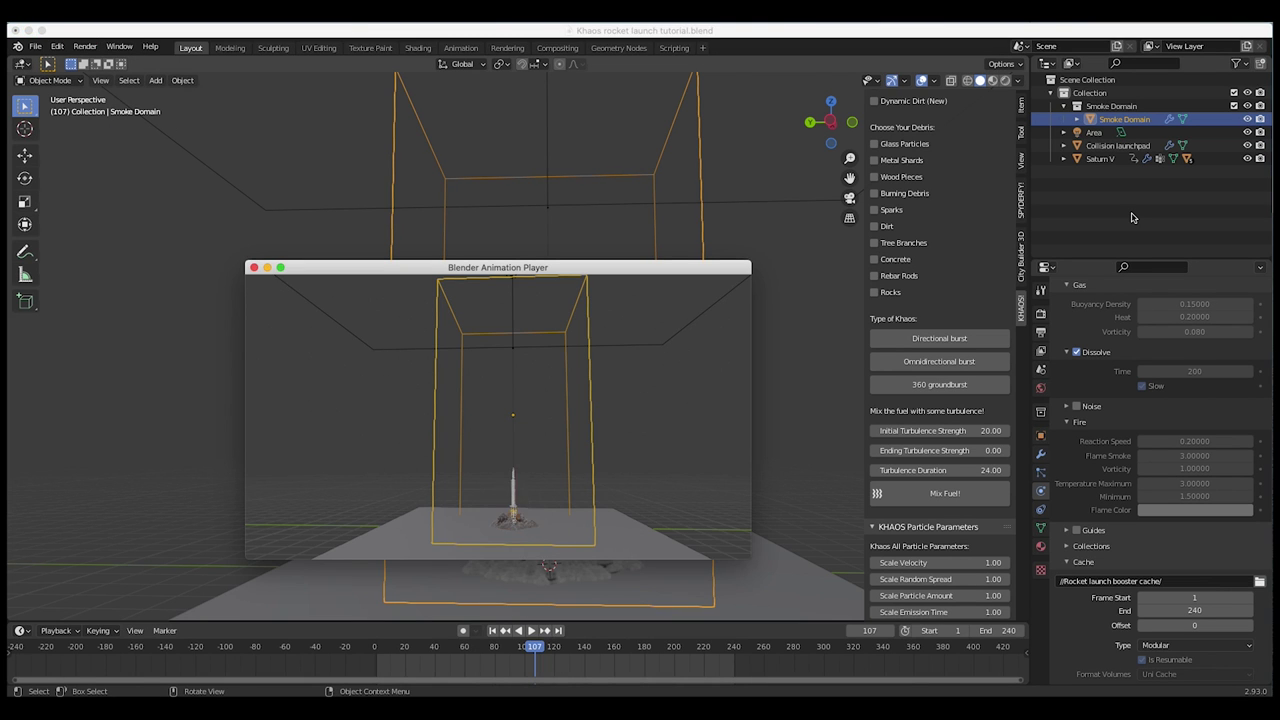
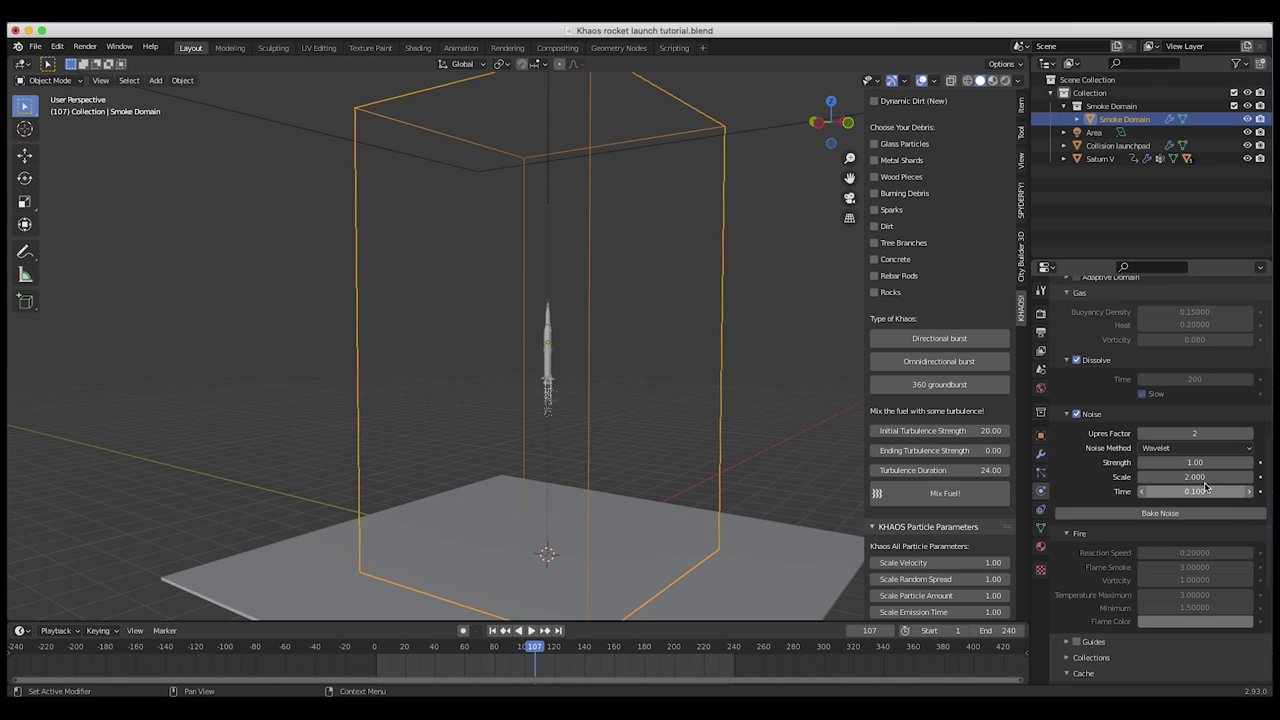
Step: Set the smoke domain's noise scale to 0.2 and bake the noise
left_click(1201, 476)
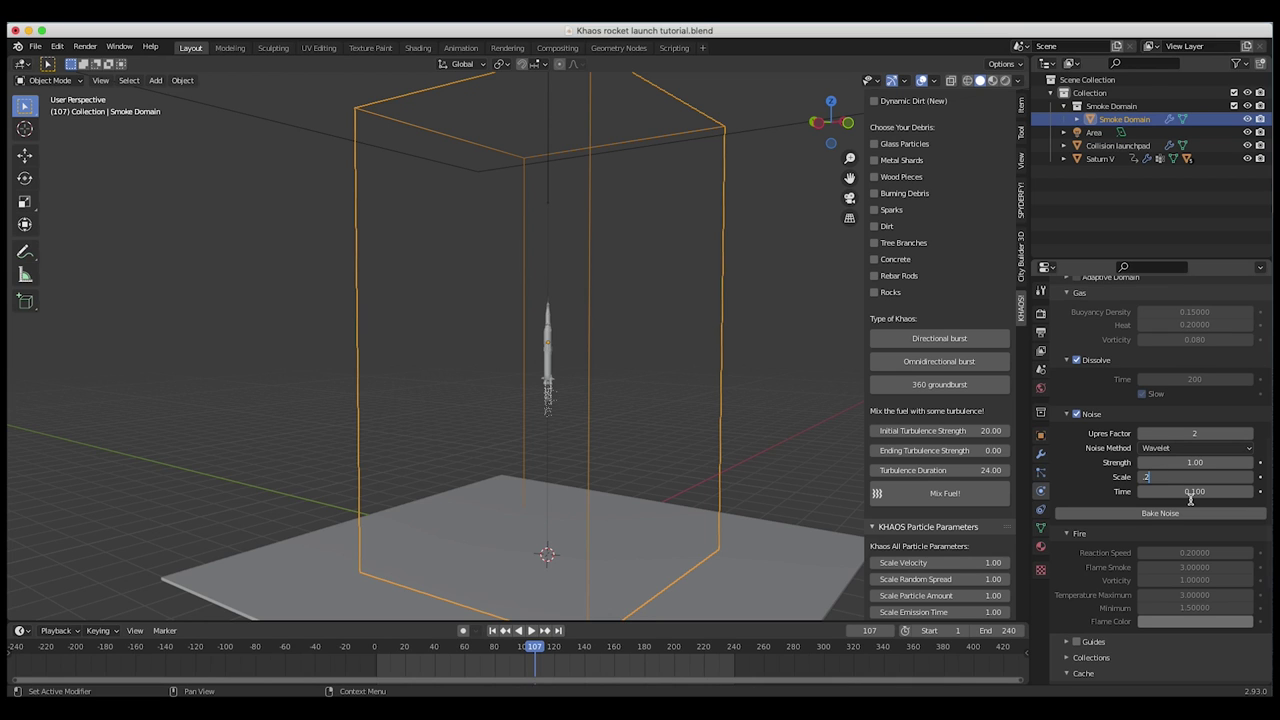
type(".2")
key("Return")
left_click(1147, 514)
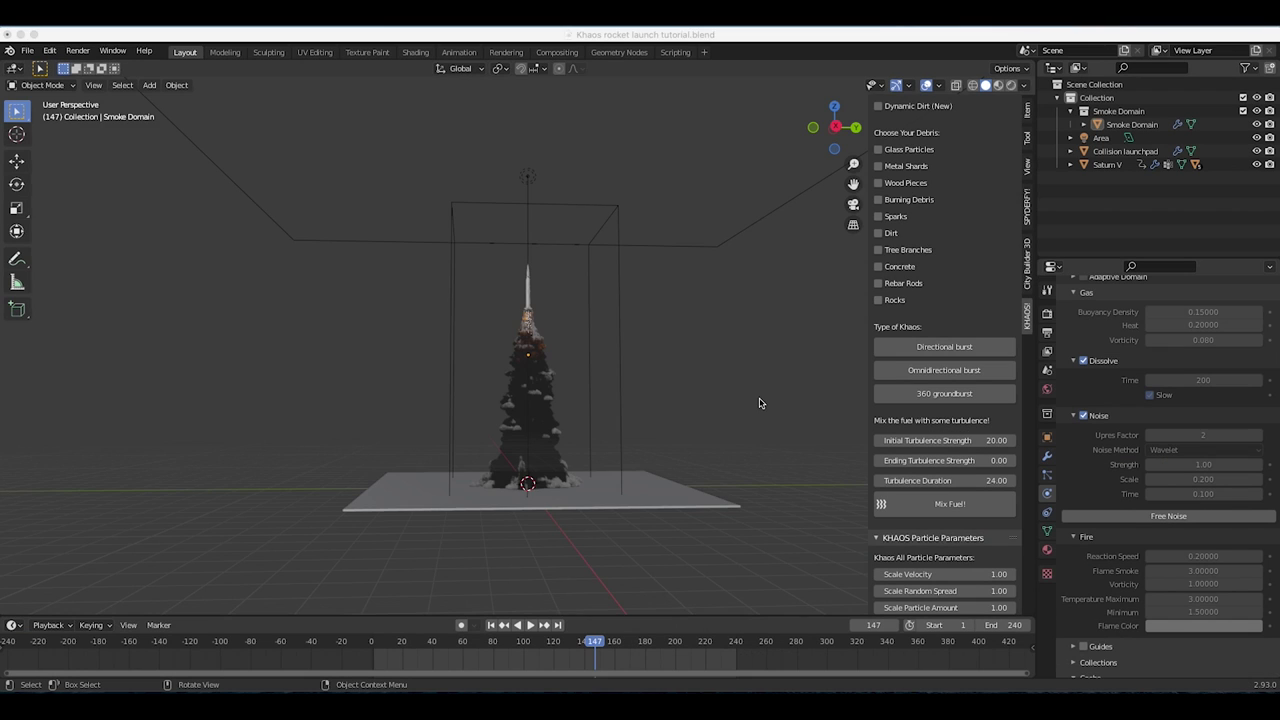
Step: Compare the exhaust plume with noise switched off and on, close up and from a distance
middle_click_drag(760, 403, 486, 438)
scroll(611, 360, "up", 4)
middle_click_drag(611, 360, 611, 360)
scroll(611, 360, "up", 3)
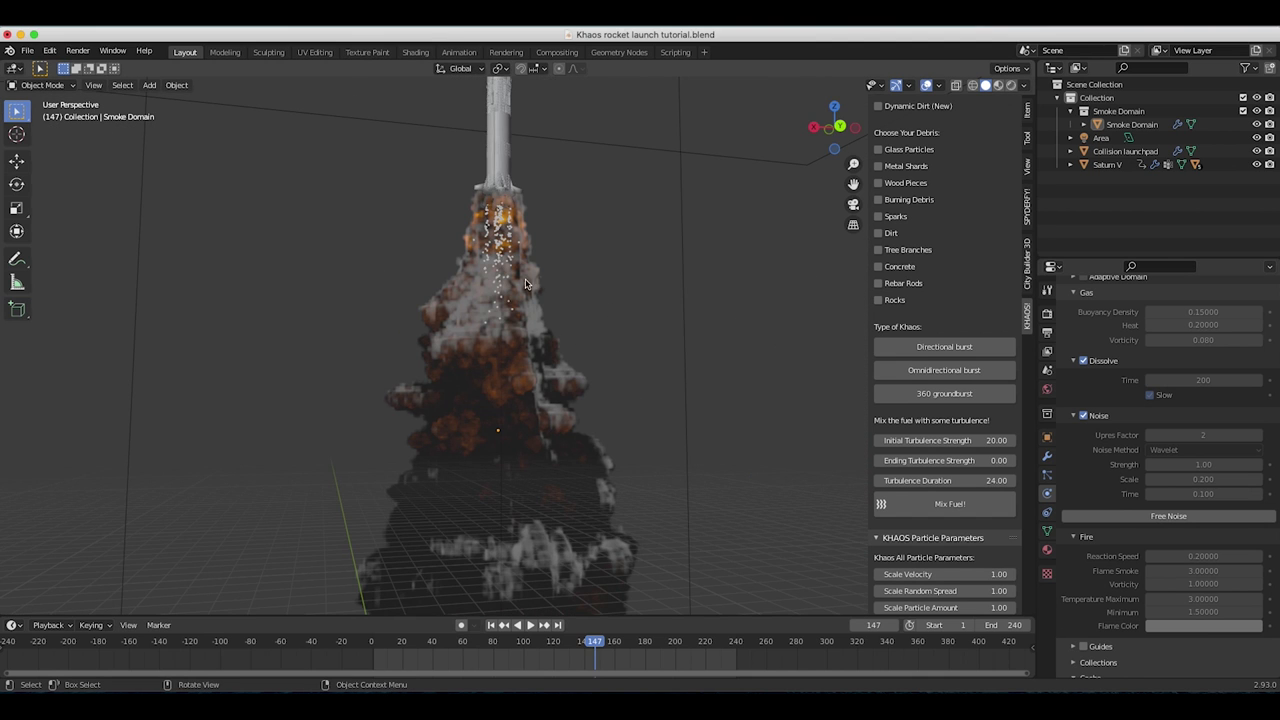
left_click(1084, 416)
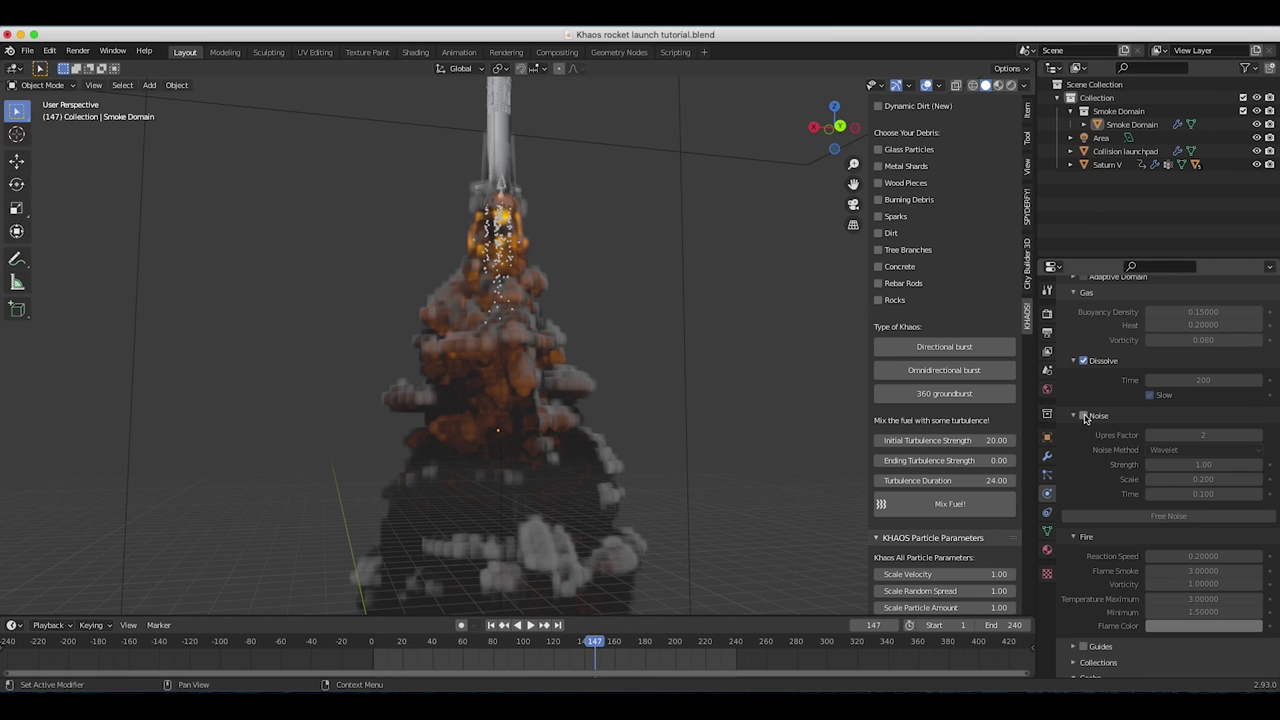
left_click(1084, 416)
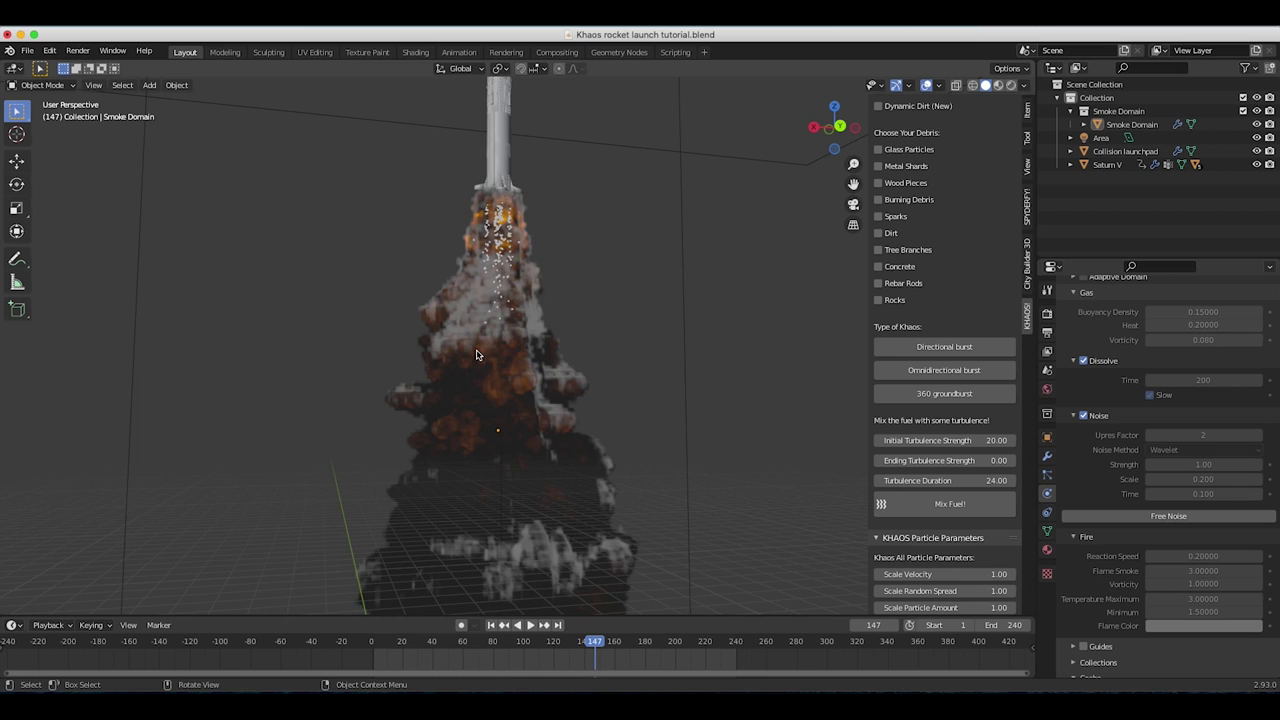
scroll(624, 326, "down", 5)
middle_click_drag(614, 363, 480, 358)
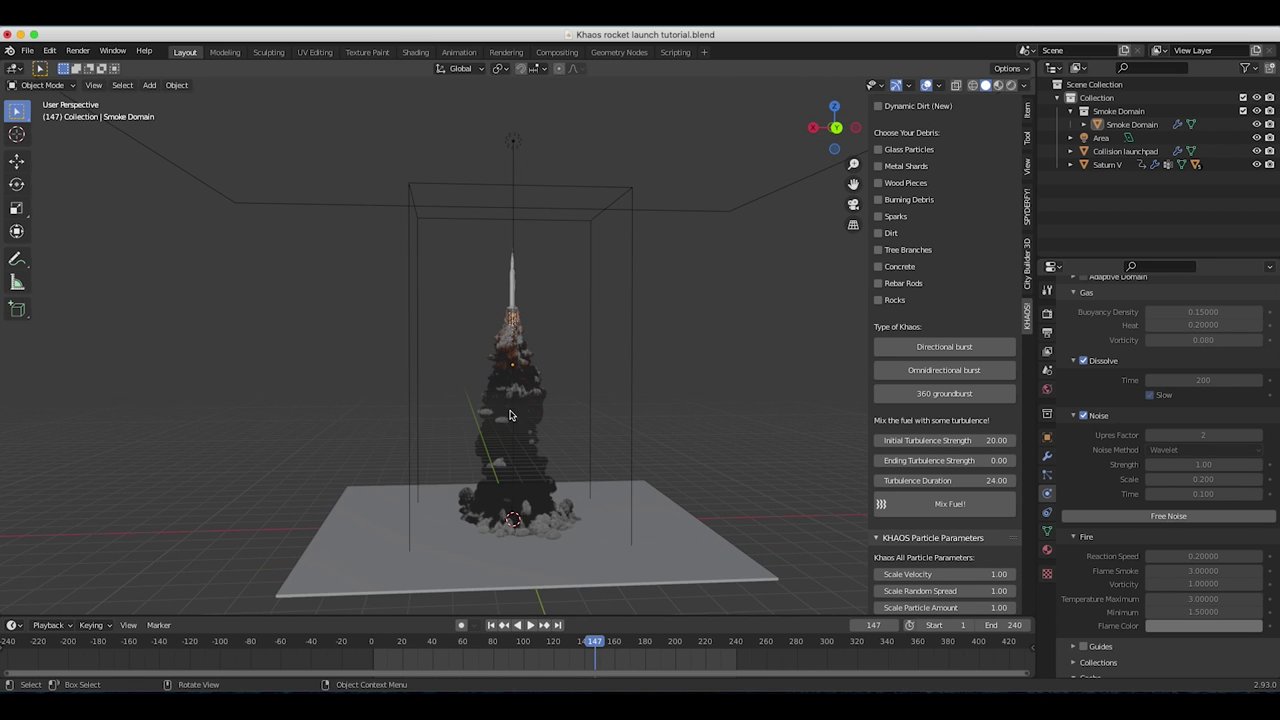
mouse_move(613, 434)
middle_mouse_down()
mouse_move(514, 480)
mouse_move(479, 390)
mouse_move(601, 451)
middle_mouse_up()
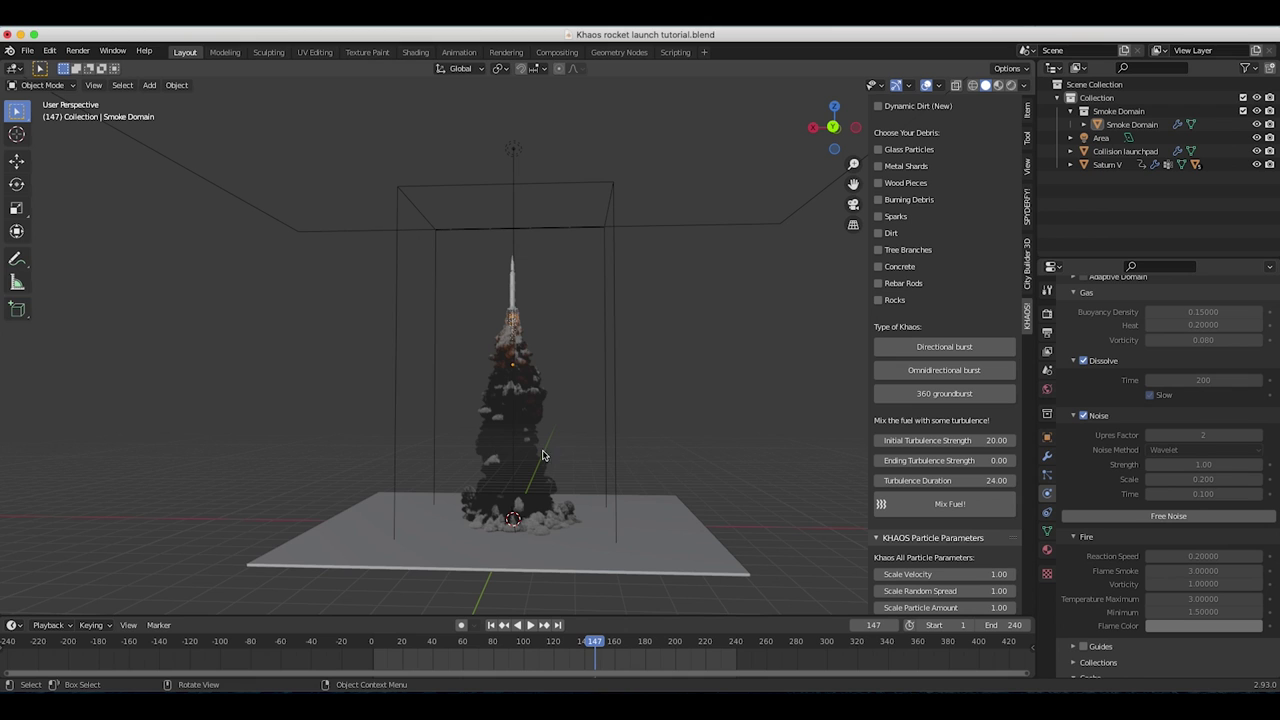
Step: Rename the Smoke Domain collection as Smoke Domain roocket
scroll(912, 170, "up", 3)
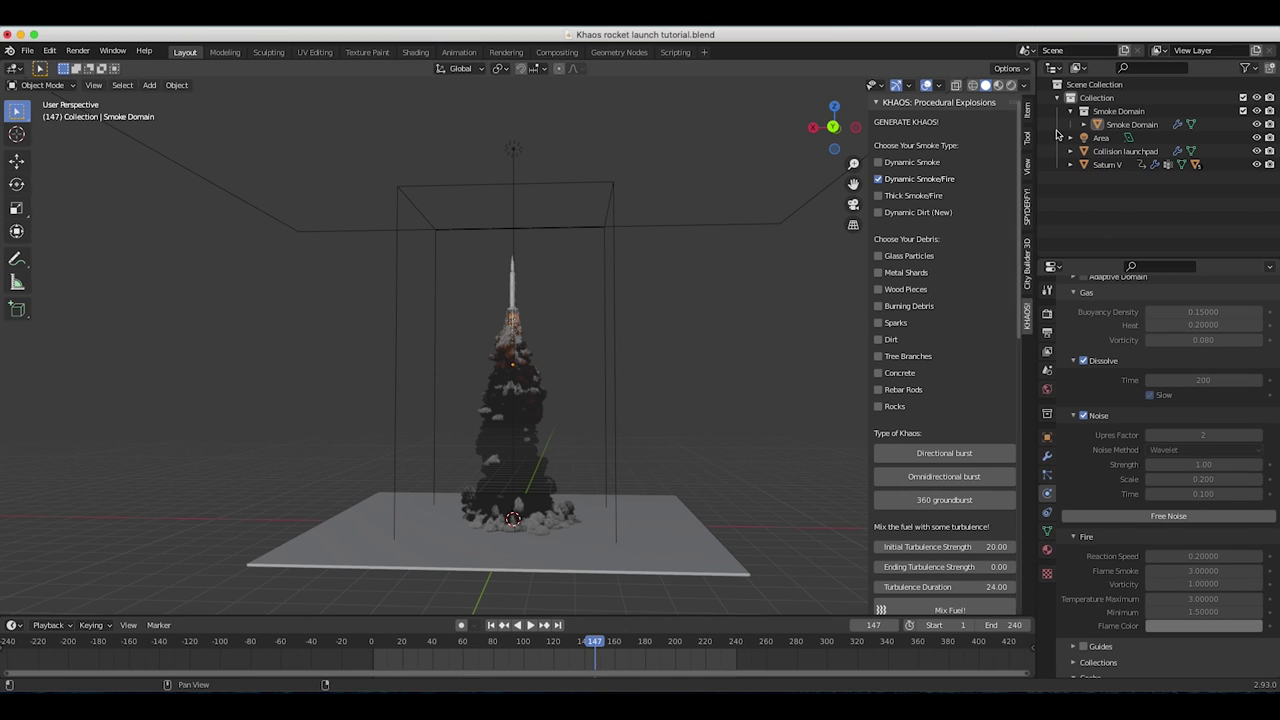
left_click(1128, 124)
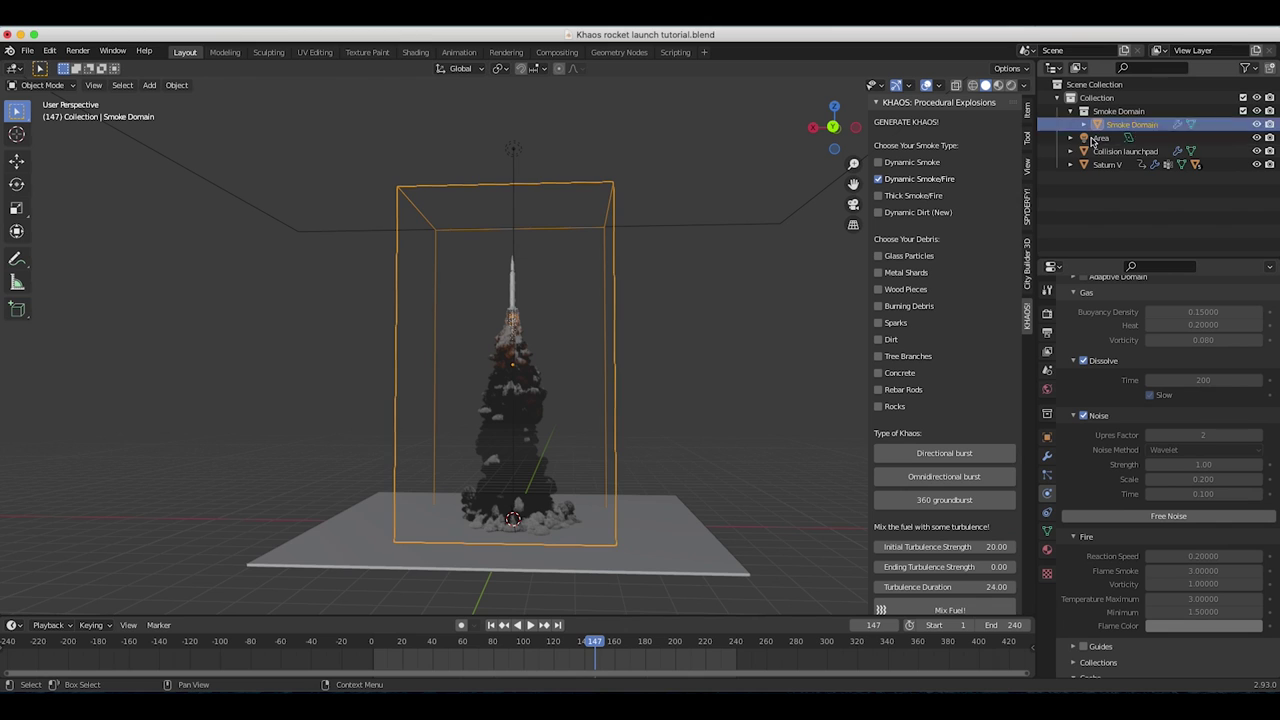
left_click(1118, 111)
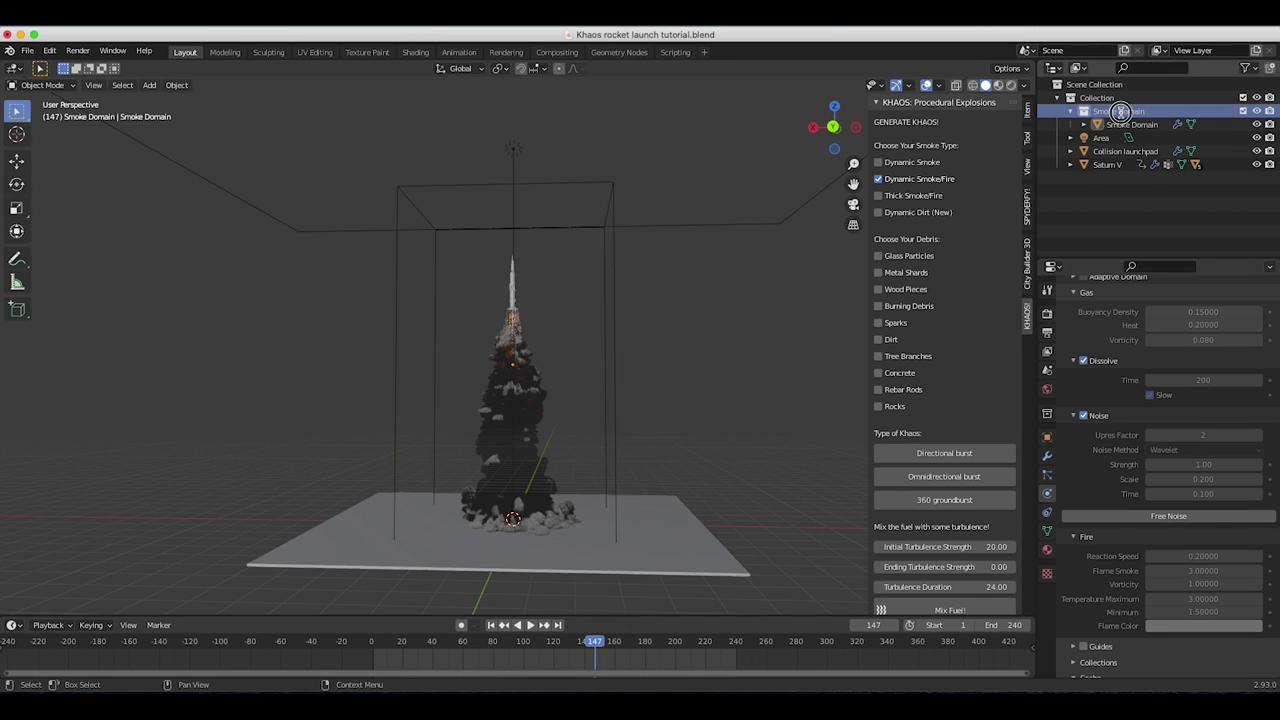
double_click(1155, 112)
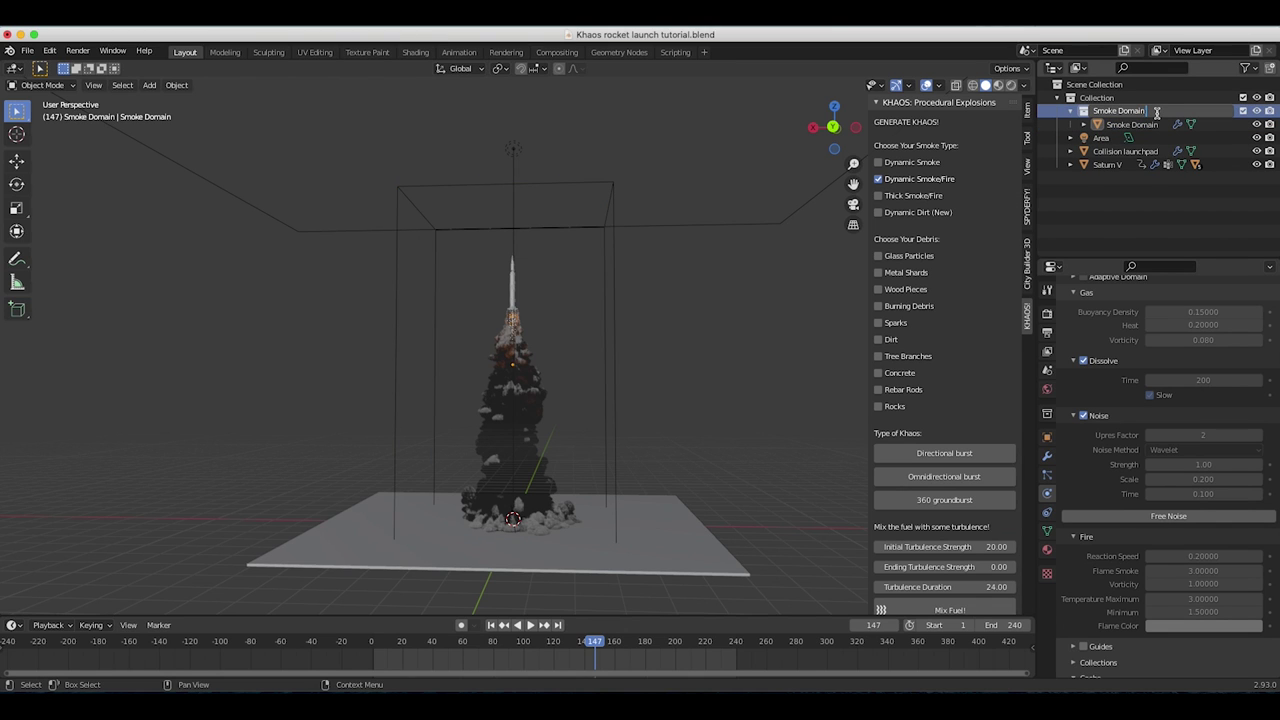
type("rocket")
key("Return")
Step: Rename the domain object inside that collection as Smoke Domain rockket
double_click(1176, 123)
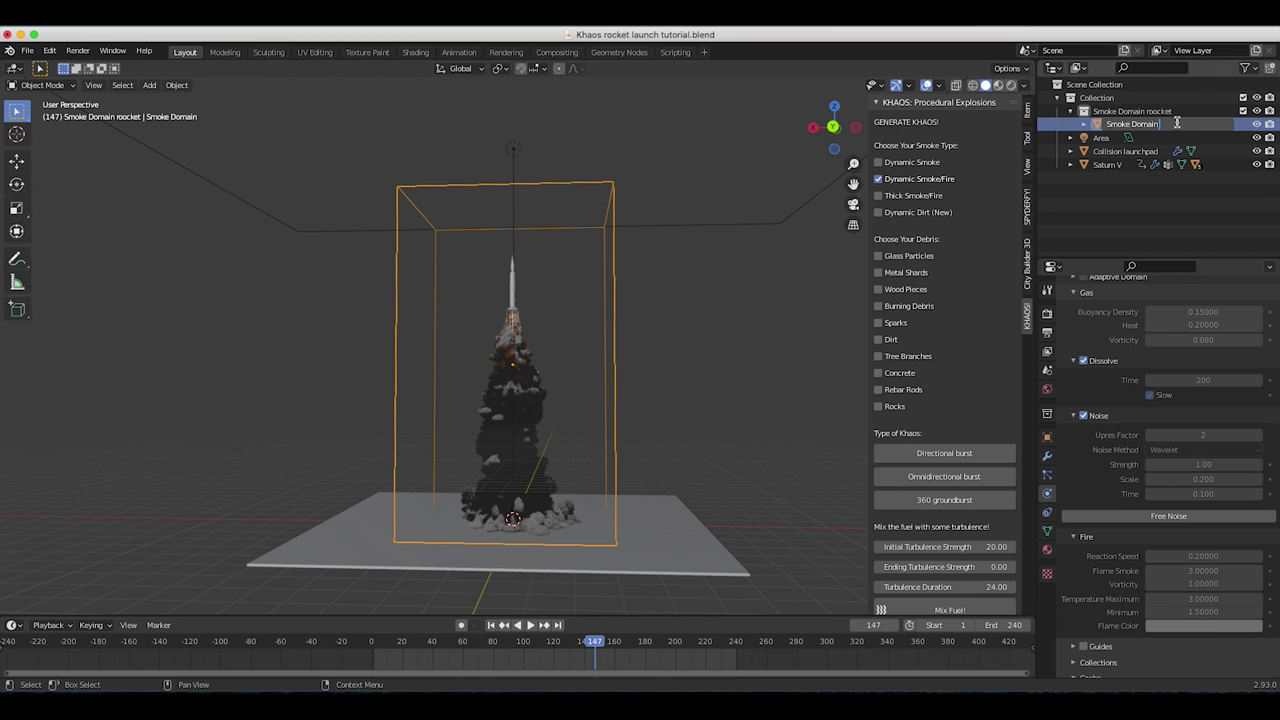
type("rocket")
key("Return")
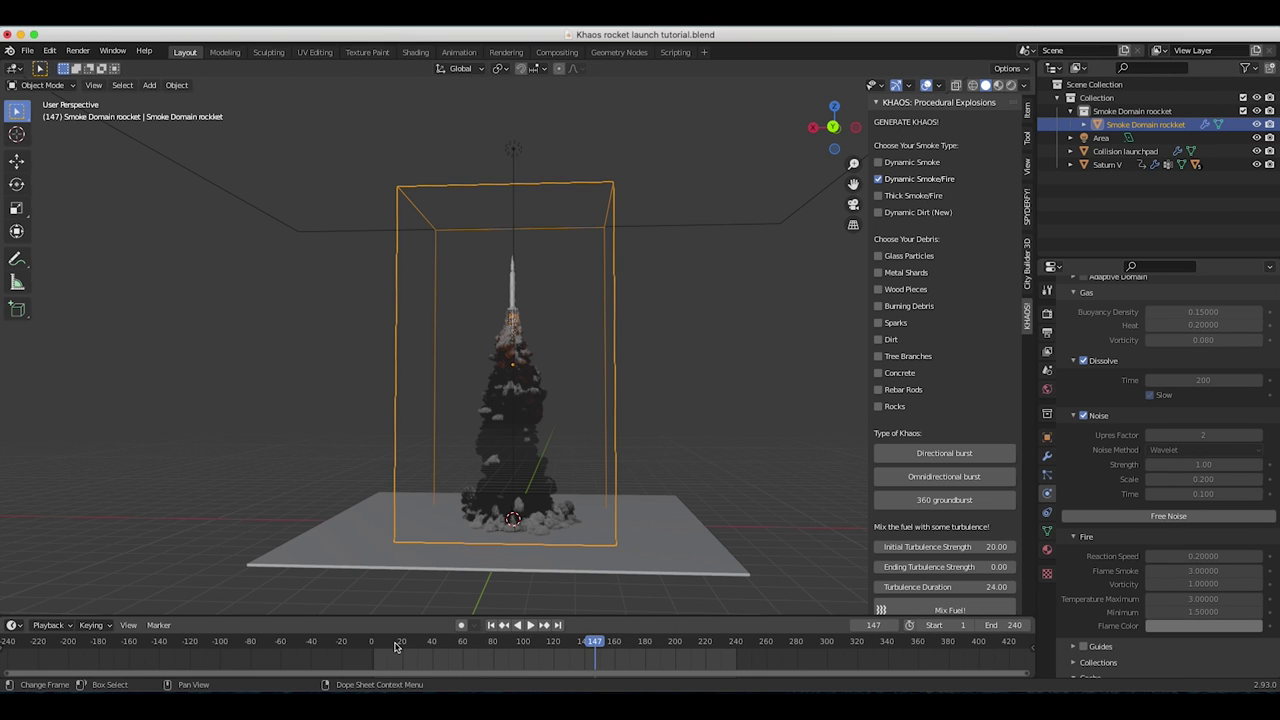
Step: Find the moment the exhaust spreads over the launchpad and set the current frame to 28
key("space")
mouse_move(425, 645)
left_mouse_down()
mouse_move(384, 645)
mouse_move(410, 645)
left_mouse_up()
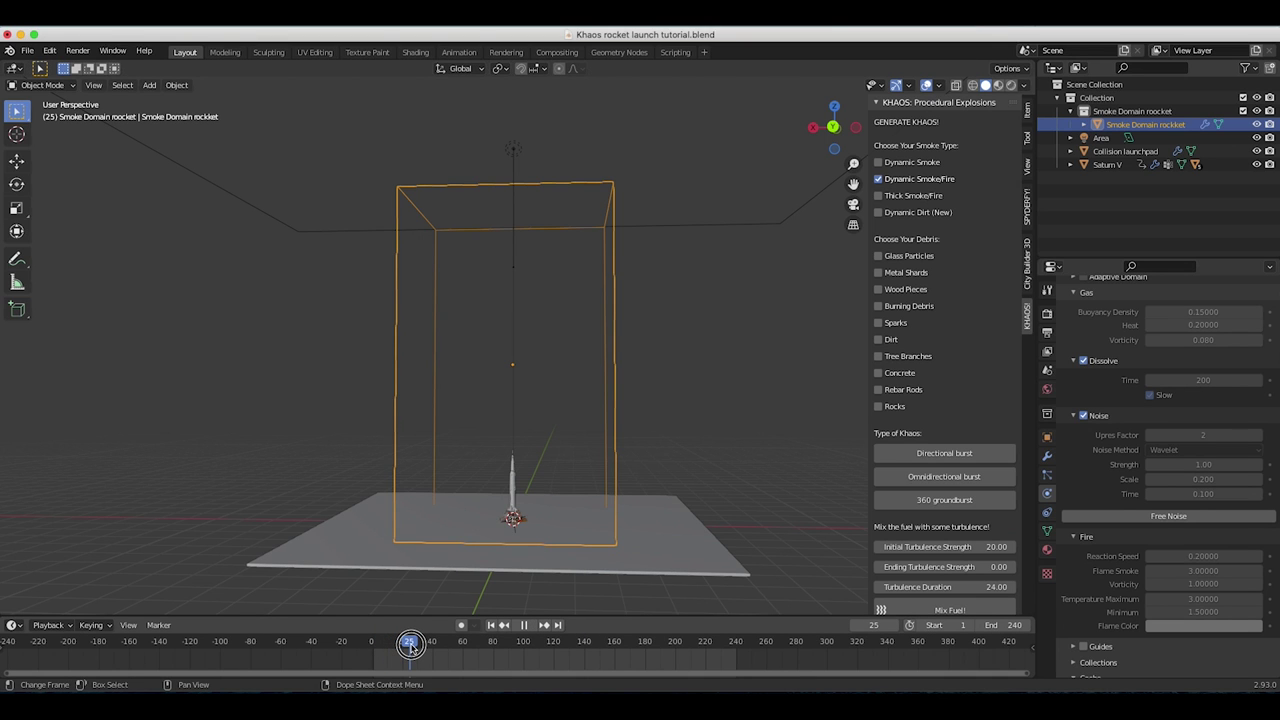
key("space")
scroll(475, 505, "up", 2)
scroll(475, 505, "up", 1)
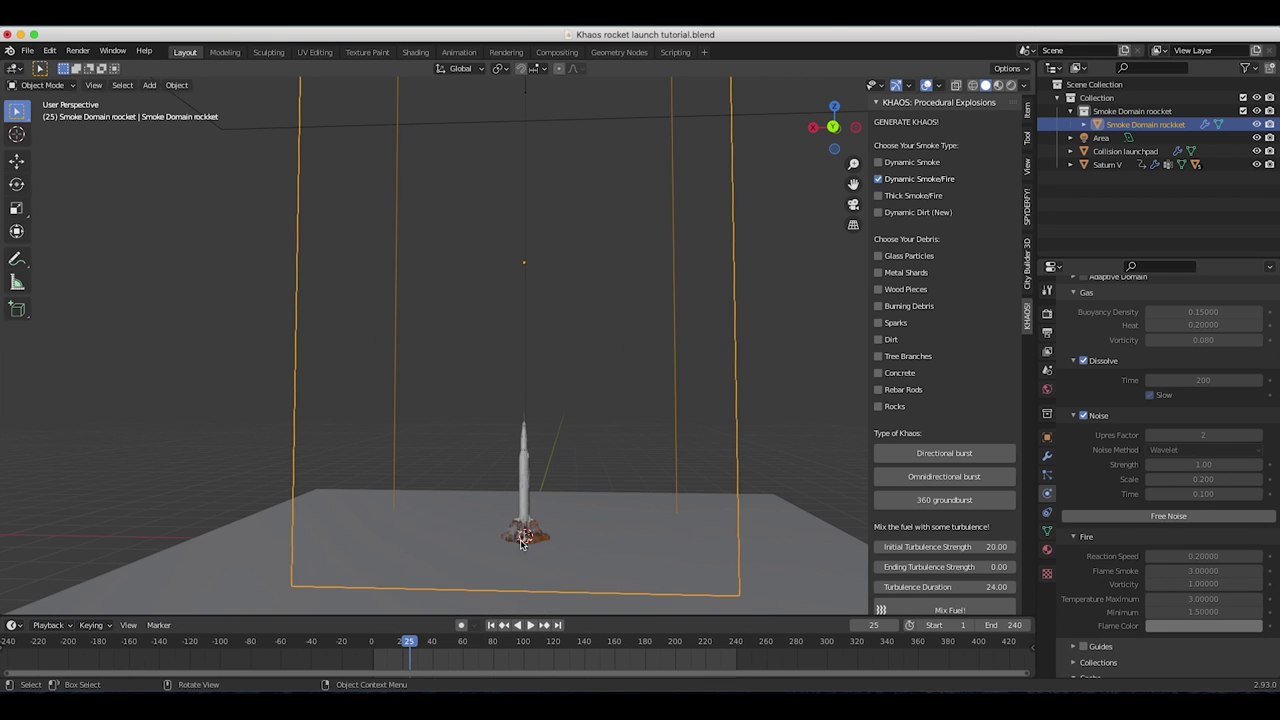
left_click(412, 647)
left_click_drag(411, 647, 415, 647)
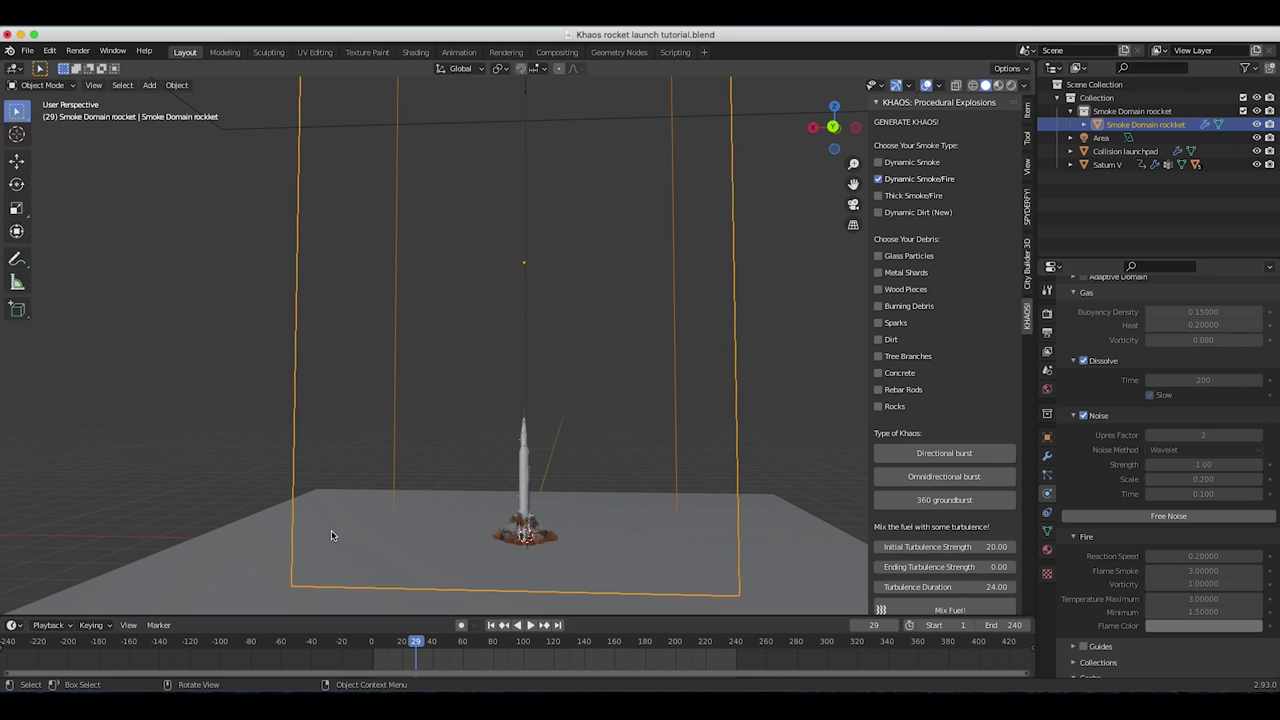
key("Left")
key("Left")
key("Right")
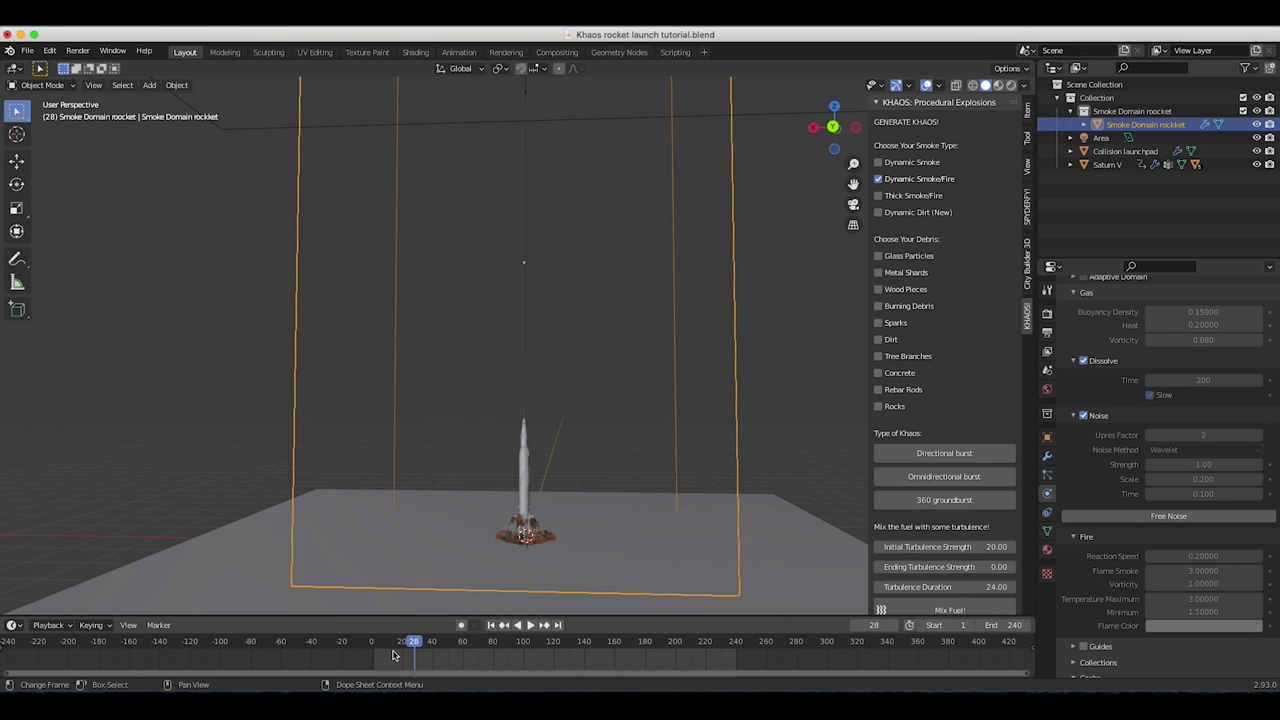
Step: Generate a Dynamic Smoke 360 groundburst at the rocket's base with the default KHAOS particle parameters
middle_click_drag(470, 560, 524, 520)
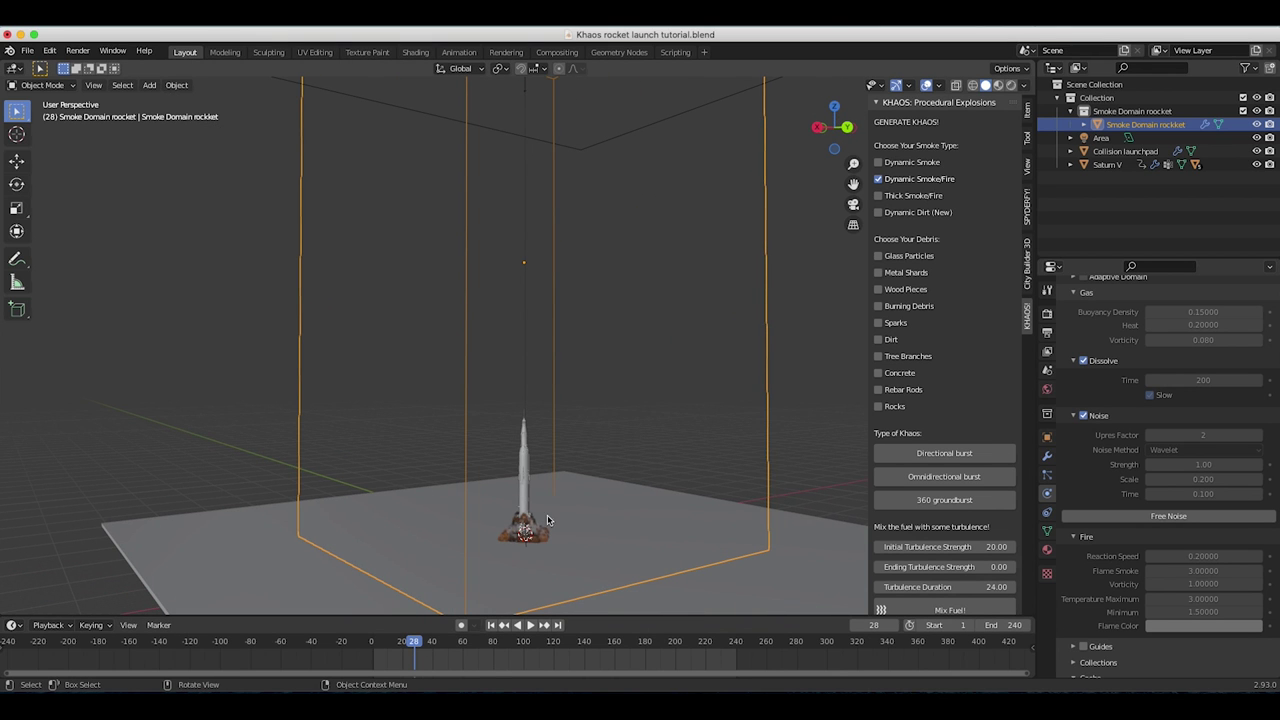
middle_click_drag(511, 541, 452, 572)
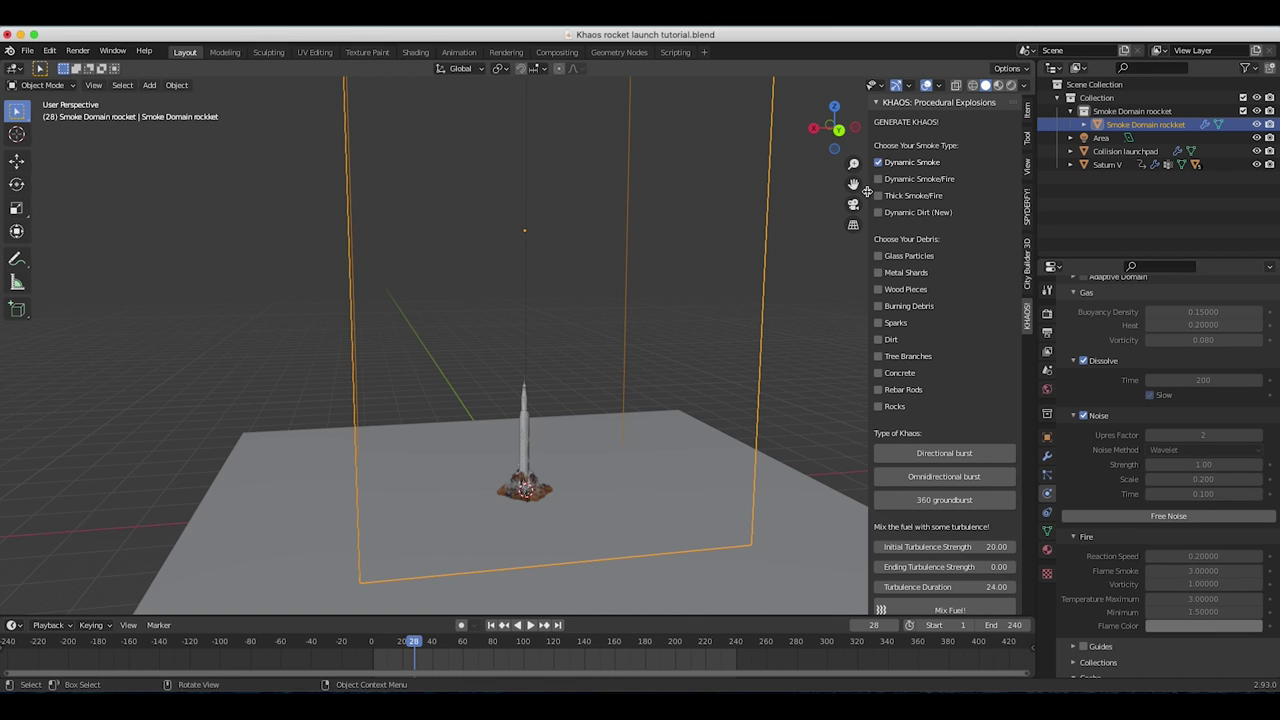
left_click(879, 163)
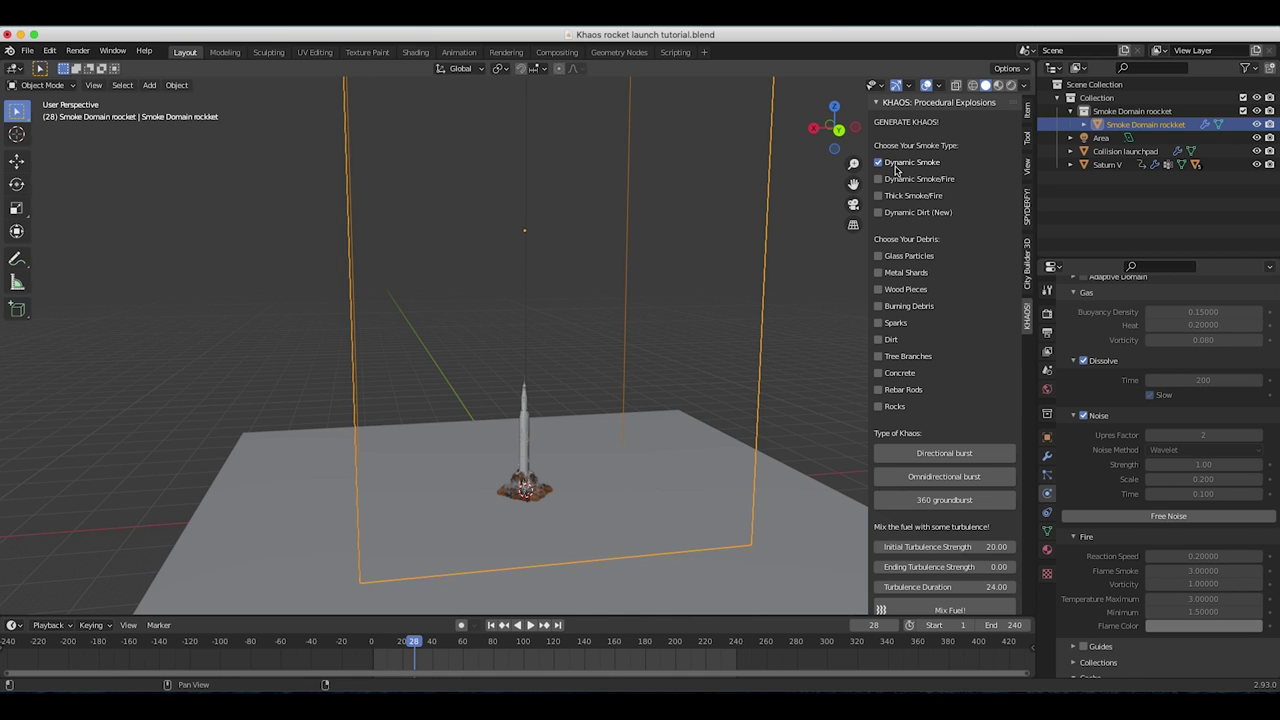
scroll(908, 441, "down", 8)
scroll(908, 441, "down", 5)
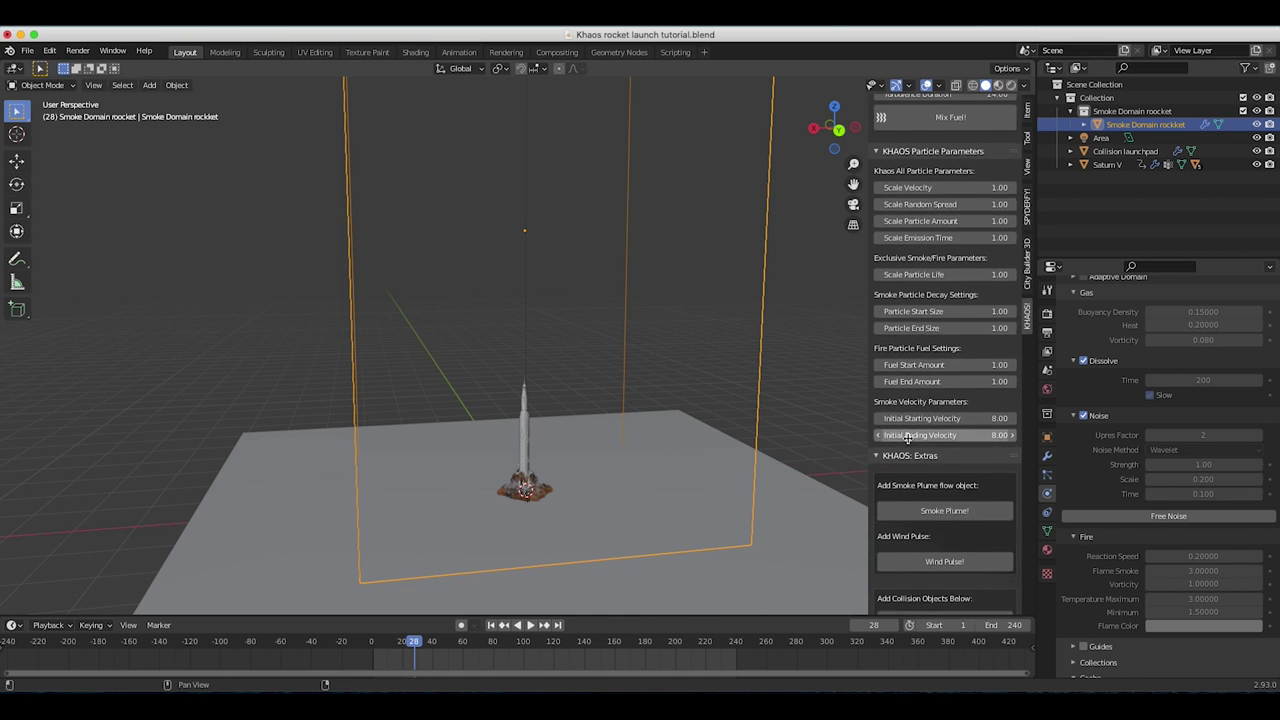
scroll(940, 480, "up", 3)
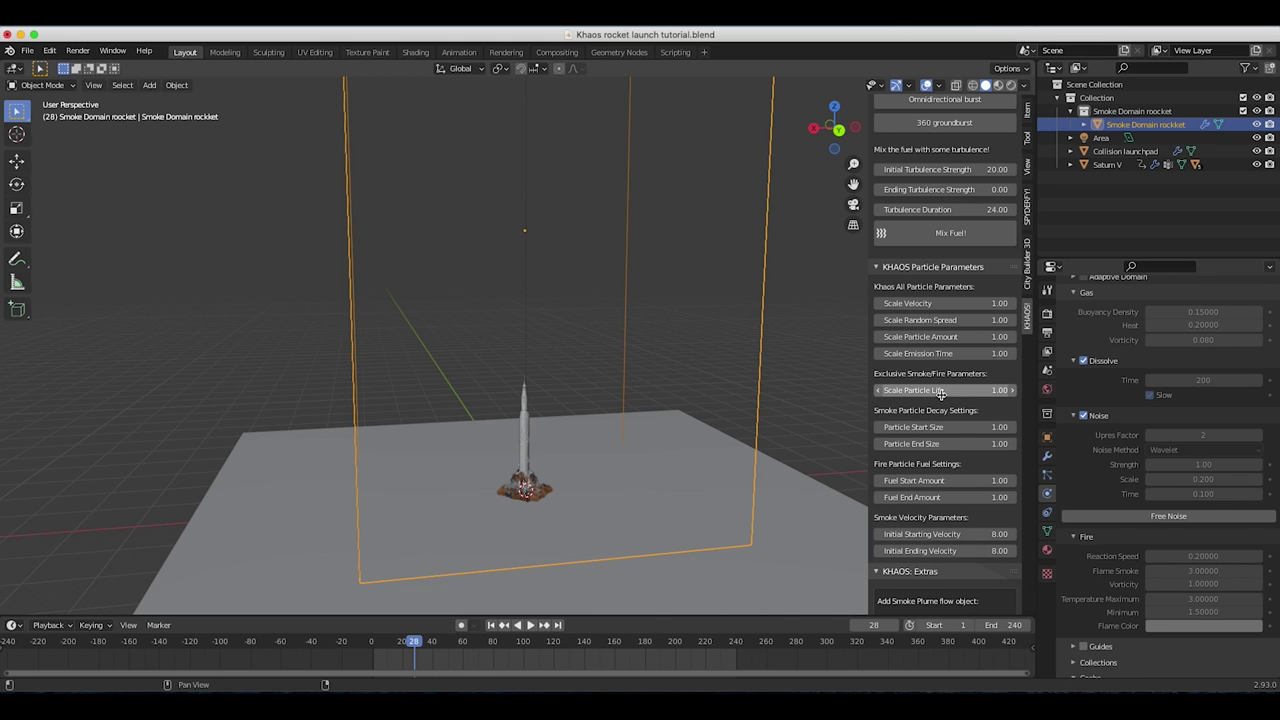
scroll(941, 398, "up", 3)
scroll(941, 398, "up", 4)
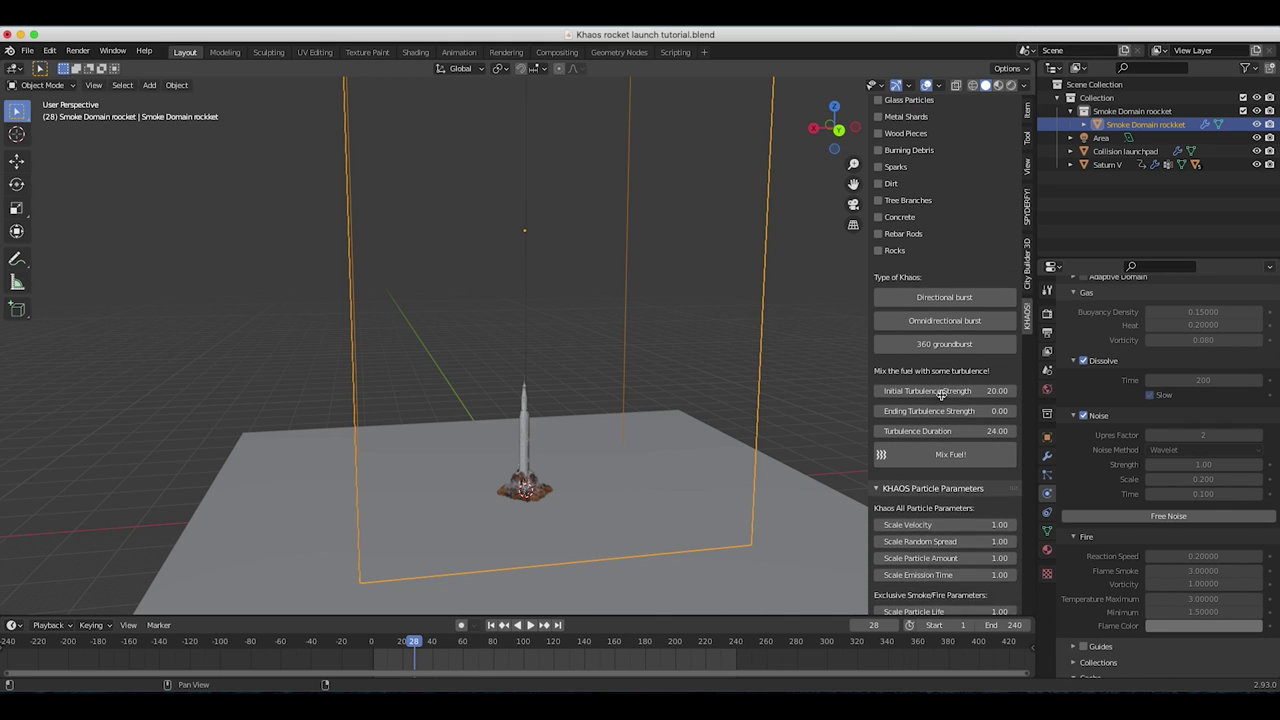
left_click(940, 378)
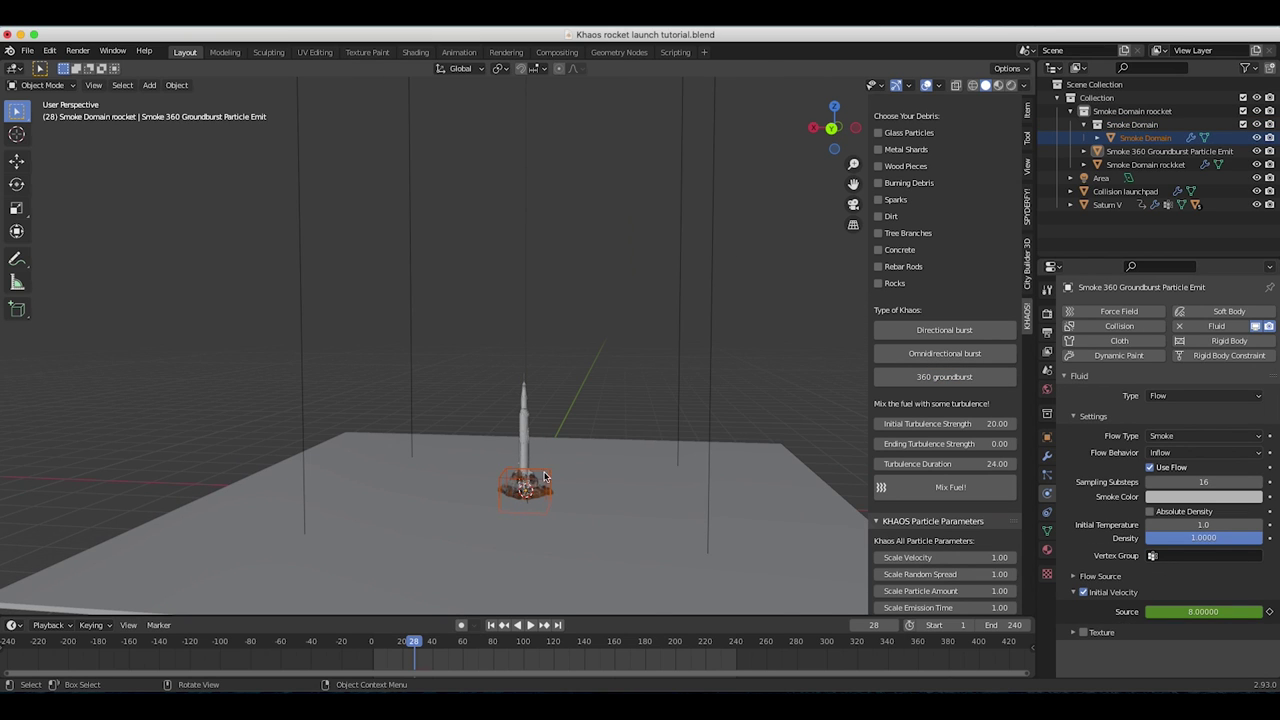
Step: Raise the new smoke domain slightly at the rocket's base and scale it up uniformly by about 6.8
key("g")
key("z")
left_click(612, 463)
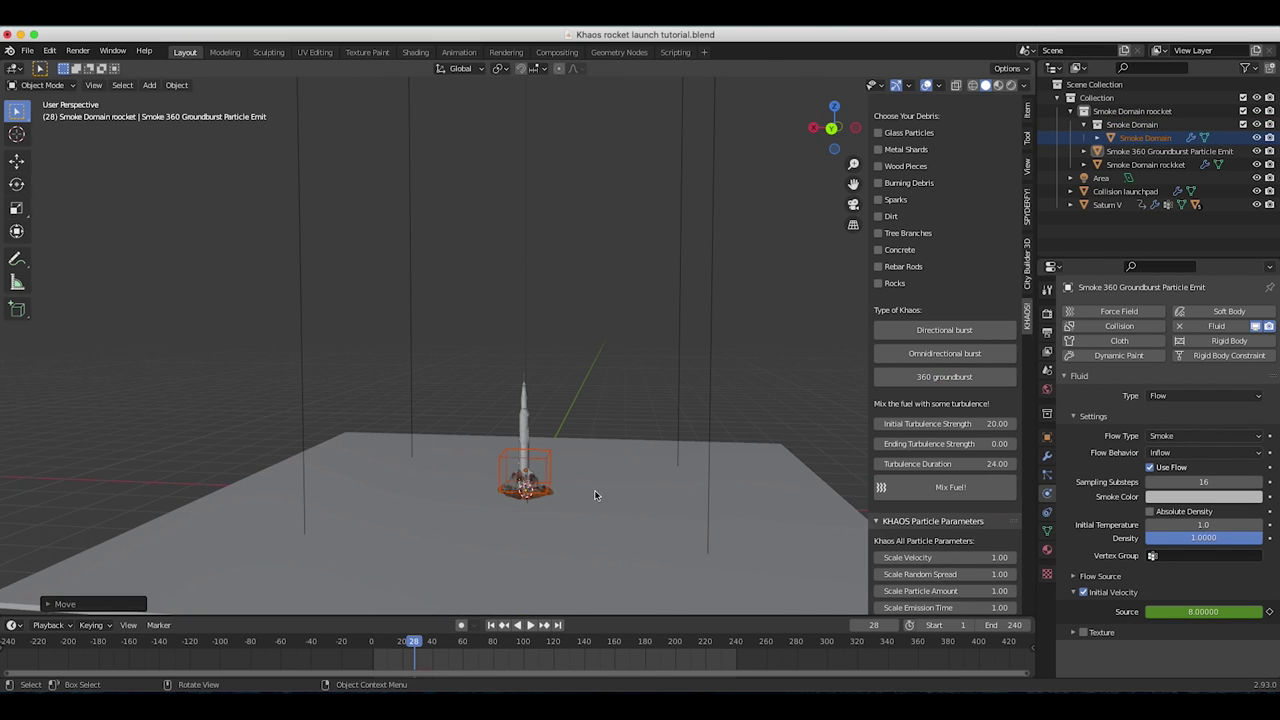
key("s")
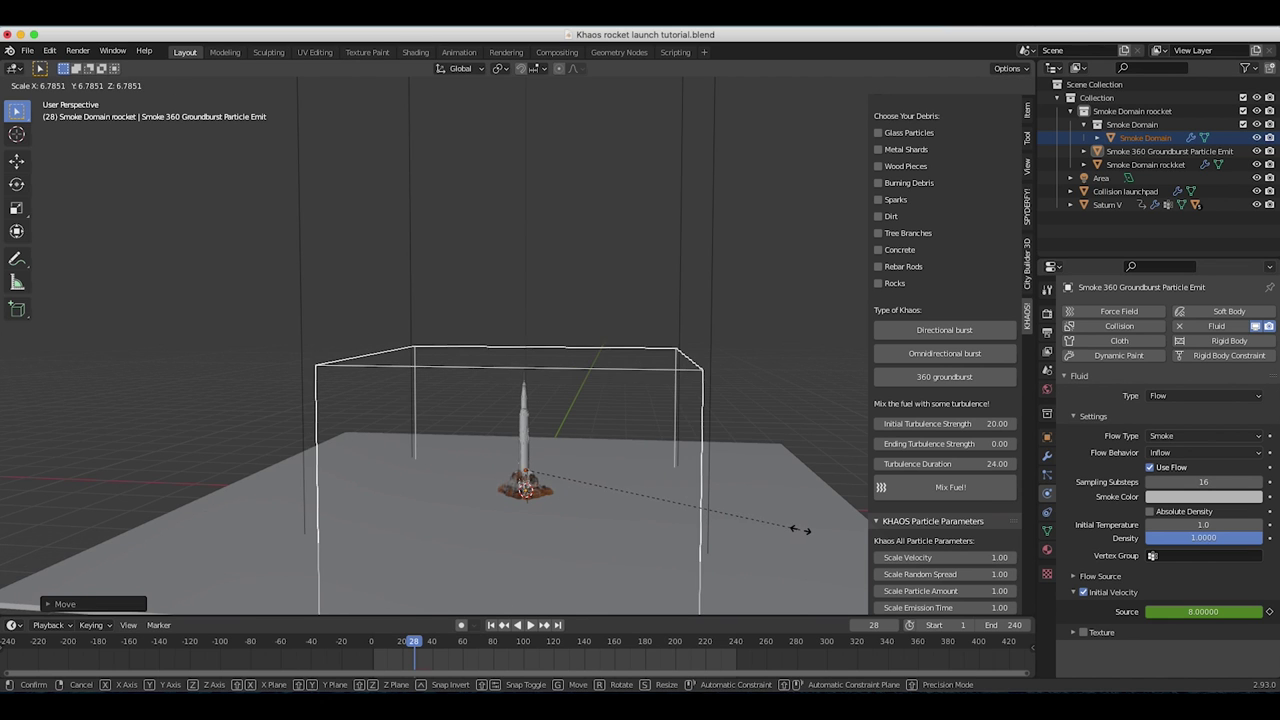
left_click(801, 532)
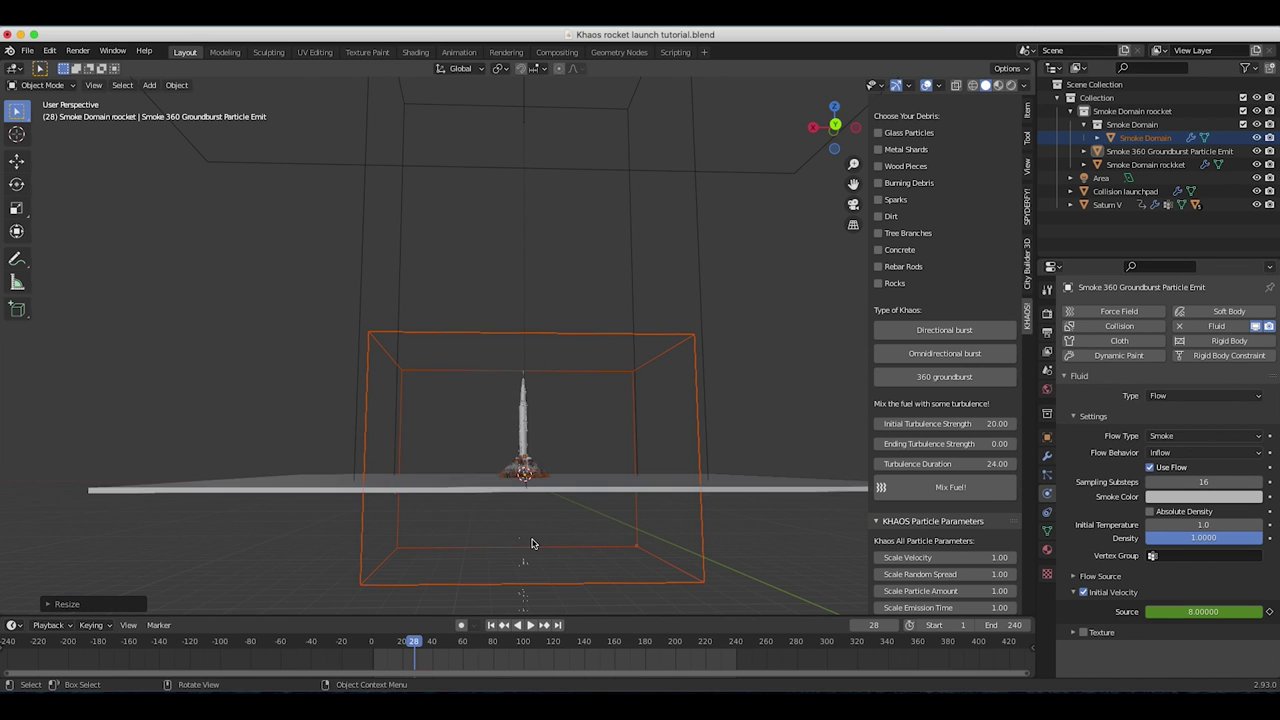
Step: Raise the enlarged smoke domain about 18 m along Z so its base meets the launchpad
key("g")
key("z")
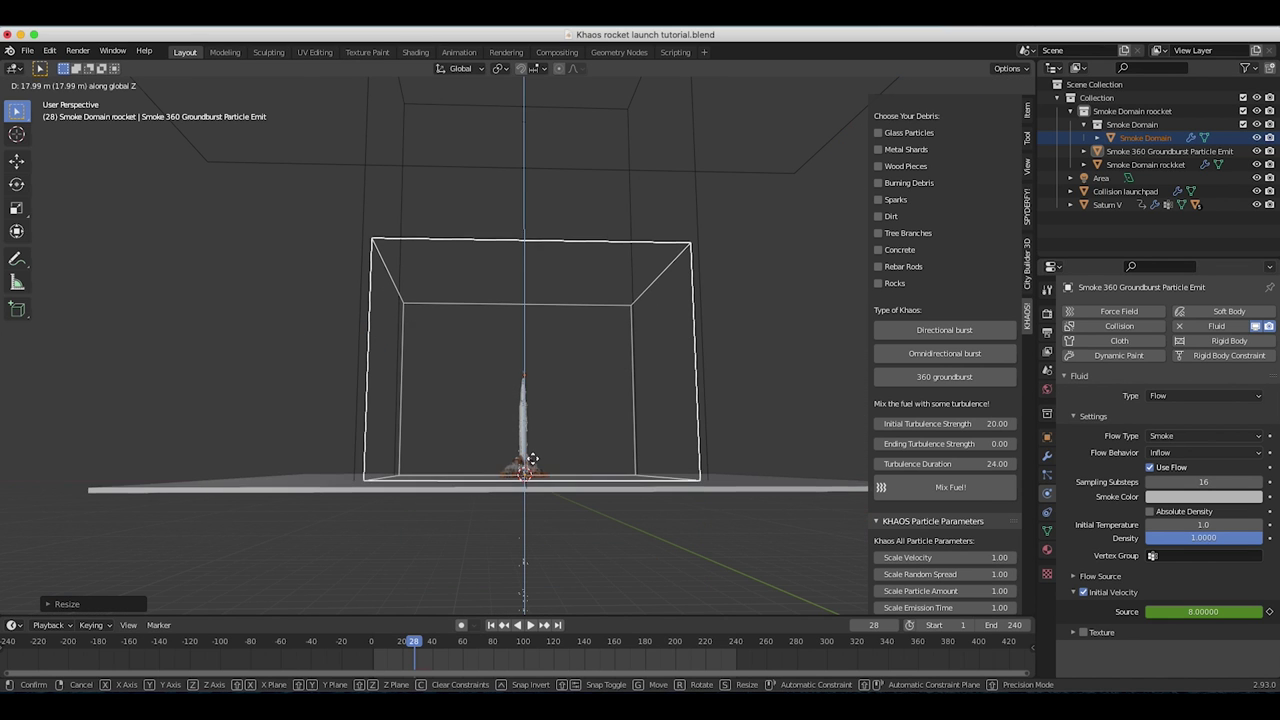
left_click(540, 452)
middle_click_drag(543, 449, 538, 449)
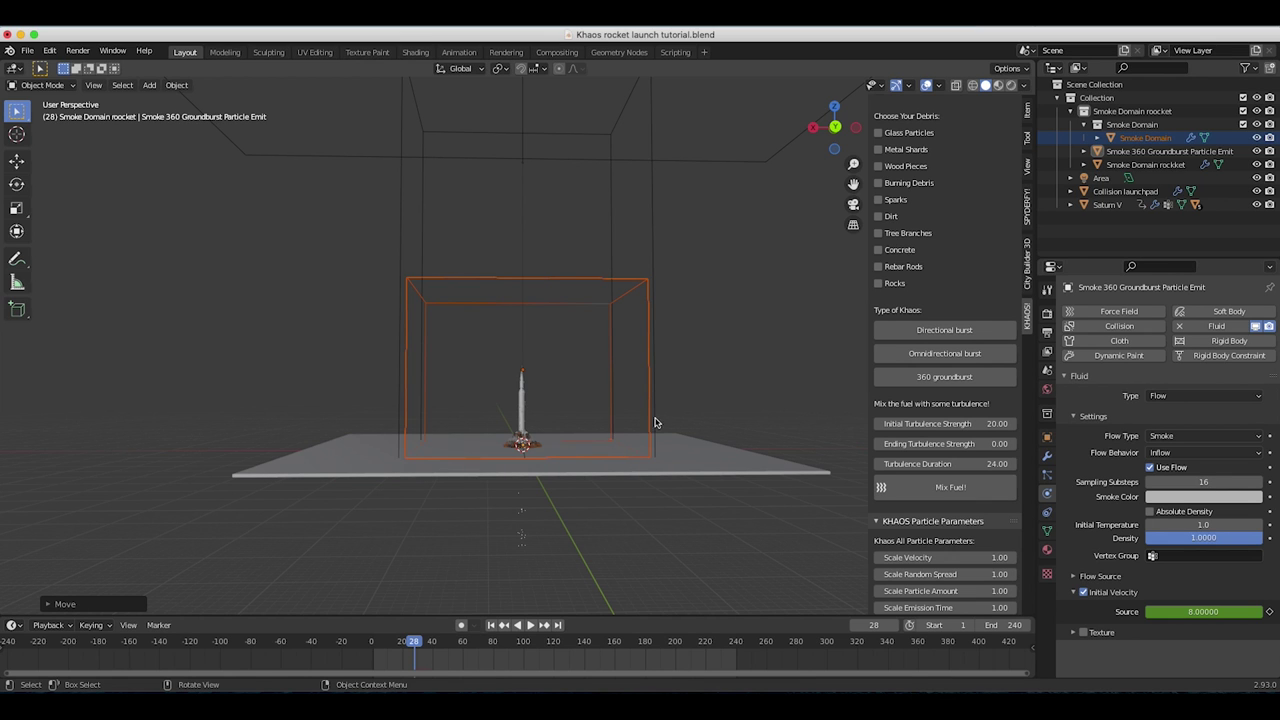
Step: Stretch the new smoke domain along X by about 1.6 and widen it along Y to cover more of the launchpad
key("s")
key("x")
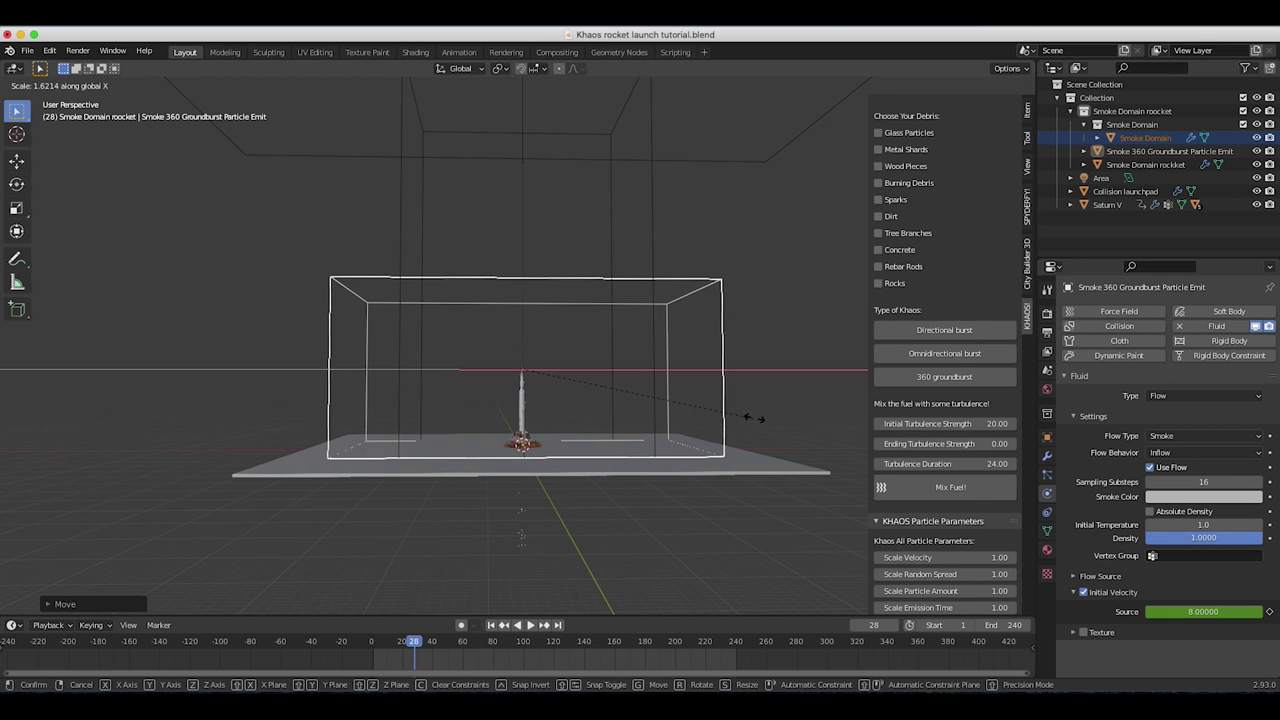
left_click(757, 421)
key("s")
right_click(745, 443)
middle_click_drag(749, 443, 736, 445)
Step: Make the widened smoke domain taller and move it up about 1.7 m along Z
key("s")
key("z")
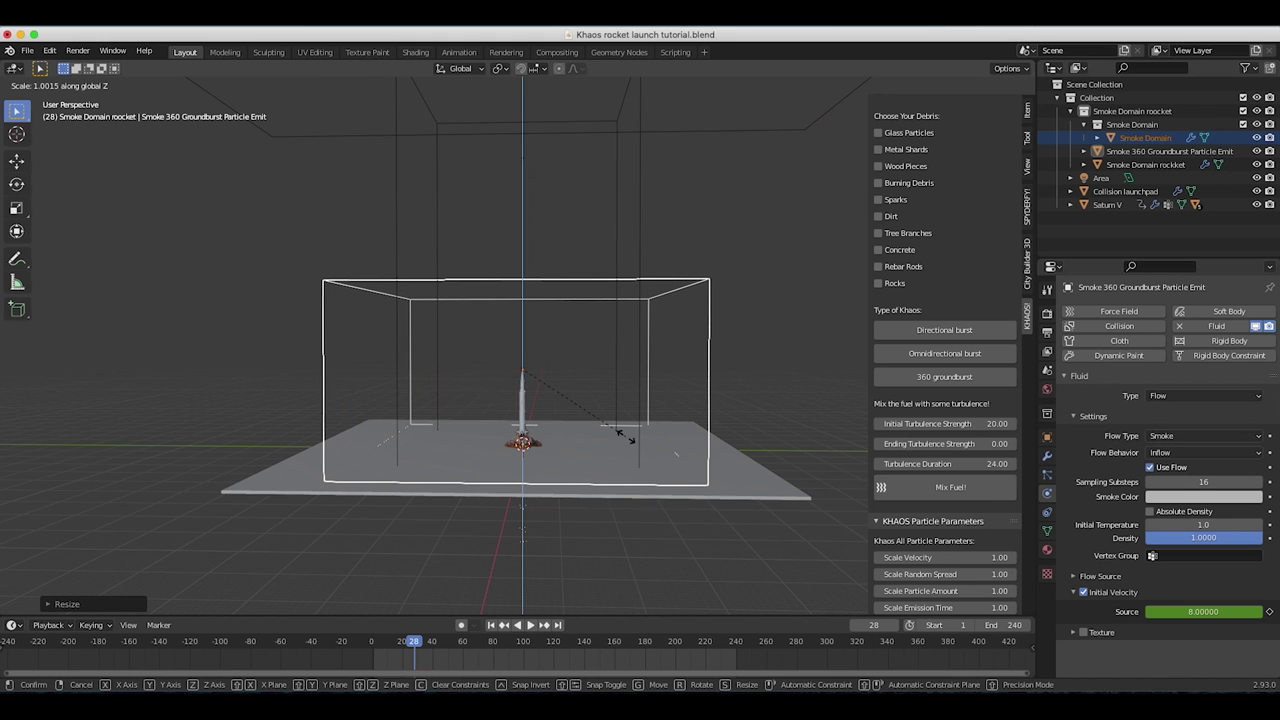
left_click(646, 434)
key("g")
key("z")
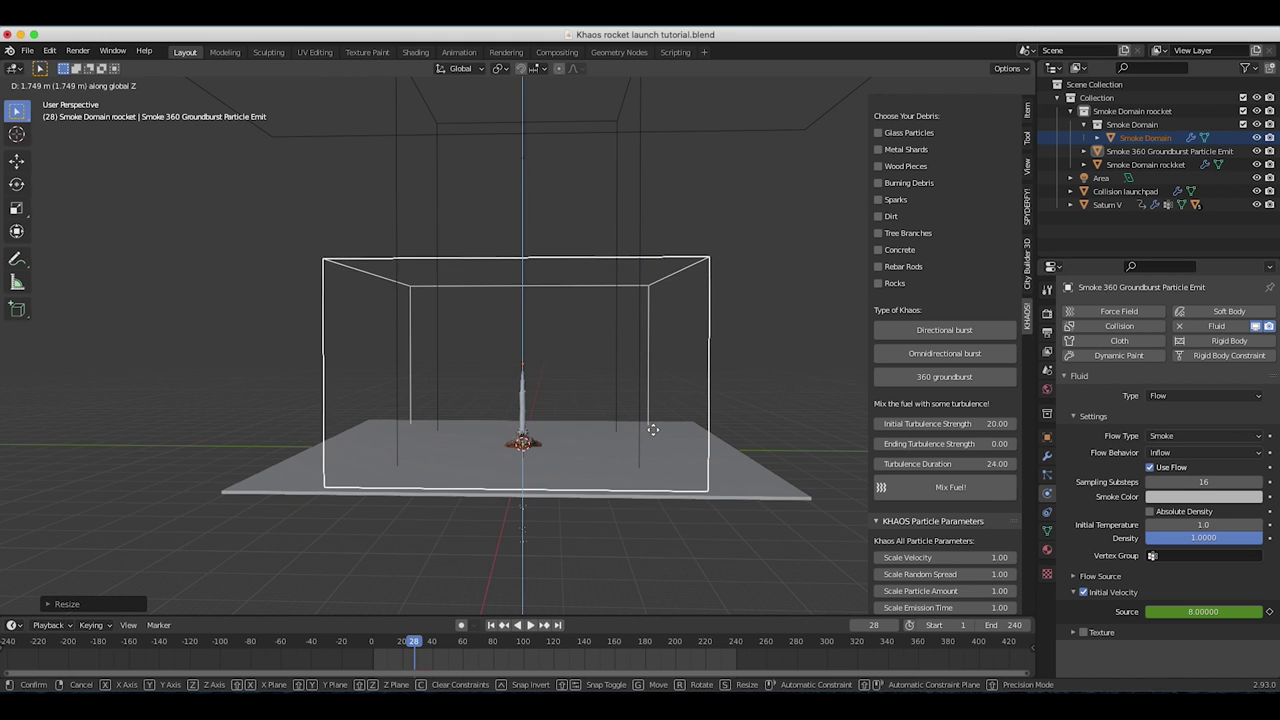
left_click(653, 430)
Step: Increase the smoke domain's height further and shift it up along Z, bringing its base back towards the launchpad
middle_click_drag(653, 434, 640, 460)
key("s")
key("z")
left_click(670, 432)
key("g")
key("z")
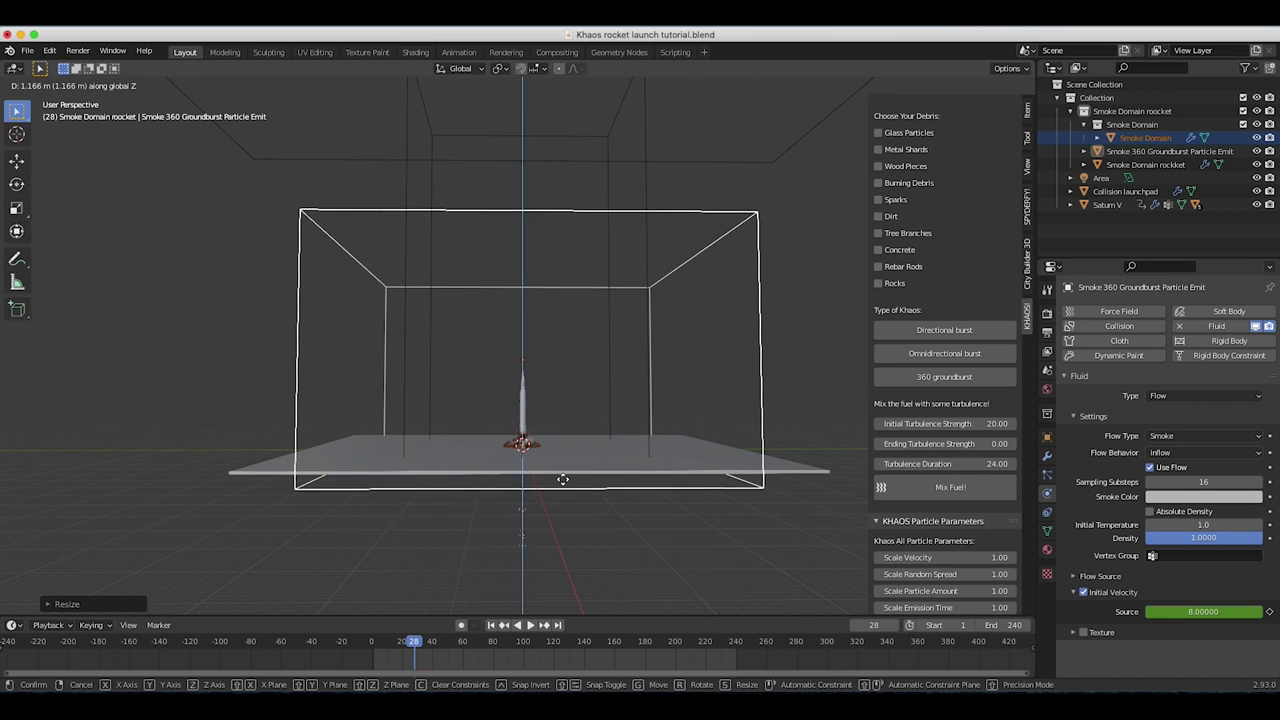
left_click(559, 471)
Step: Scale the smoke domain up again, widen it along Y, and adjust its height position to the launchpad
scroll(600, 420, "down", 2)
key("s")
key("z")
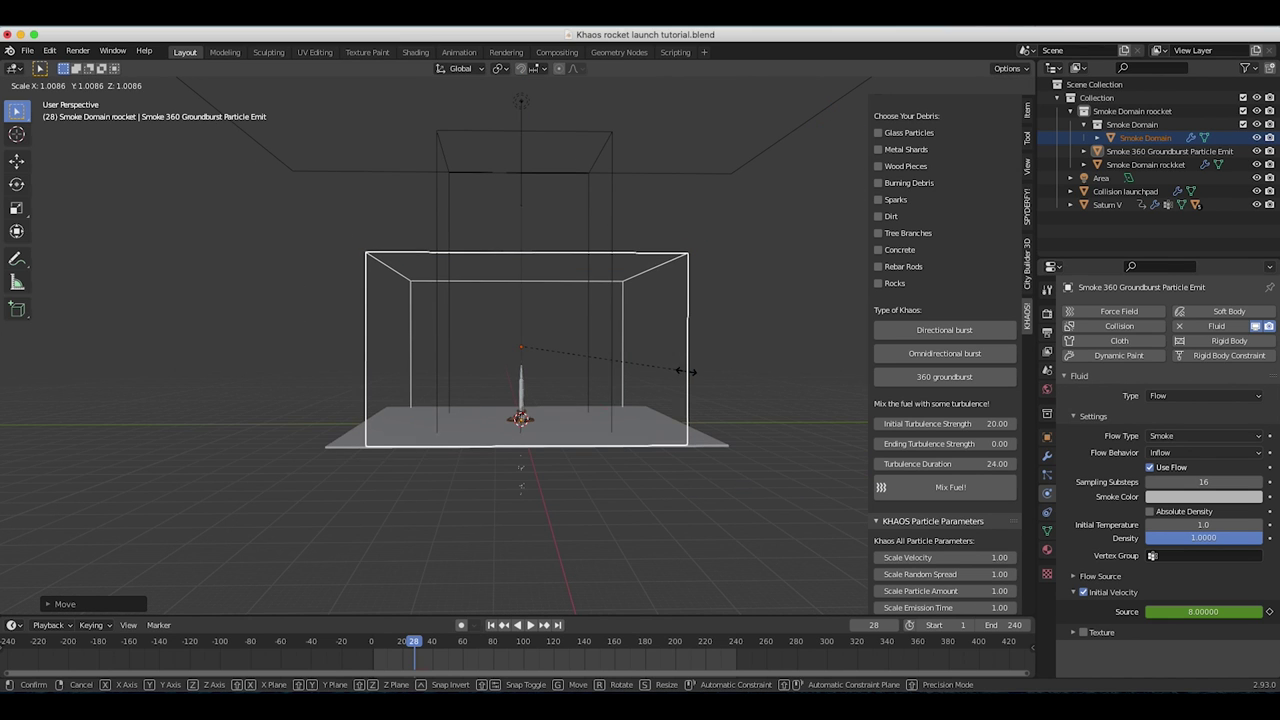
left_click(709, 368)
key("s")
key("y")
left_click(738, 374)
key("g")
key("z")
left_click(636, 356)
Step: Go to frame 71 and inspect the exhaust plume inside the Smoke Domain rockket and one of its booster emitters
middle_click_drag(422, 416, 384, 398)
left_click(419, 425)
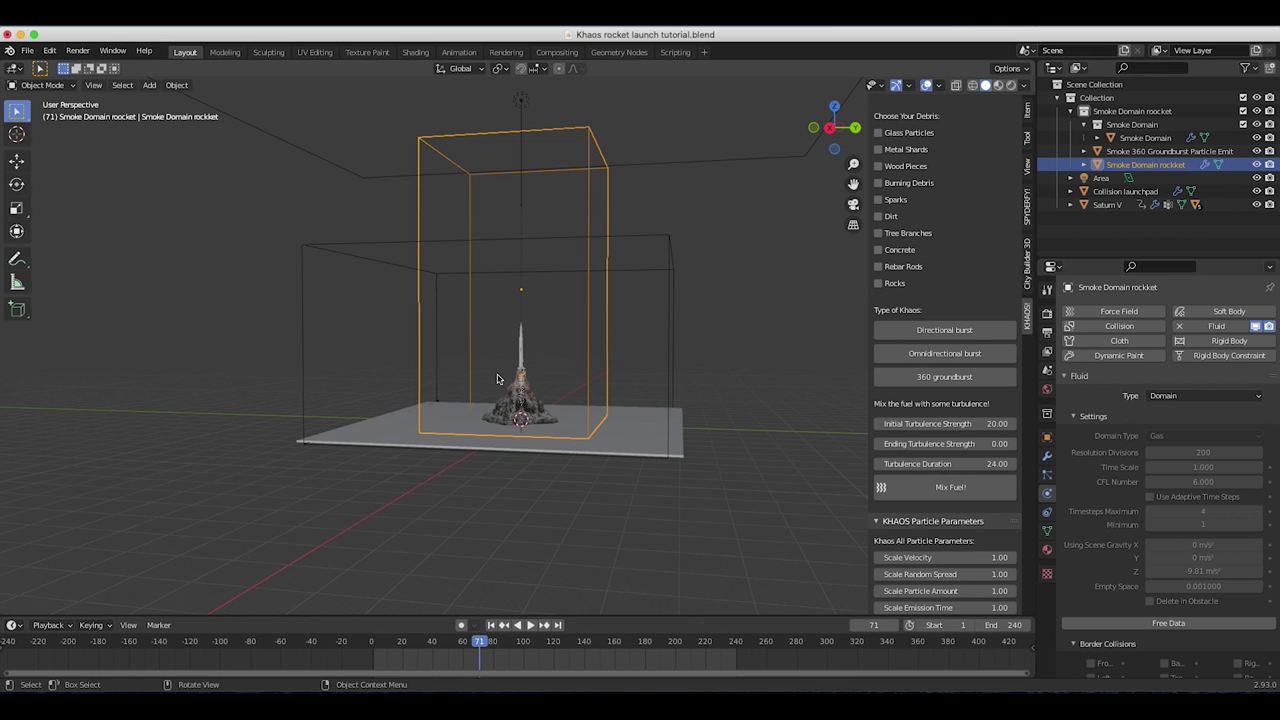
middle_click_drag(497, 380, 500, 383)
scroll(497, 380, "up", 4)
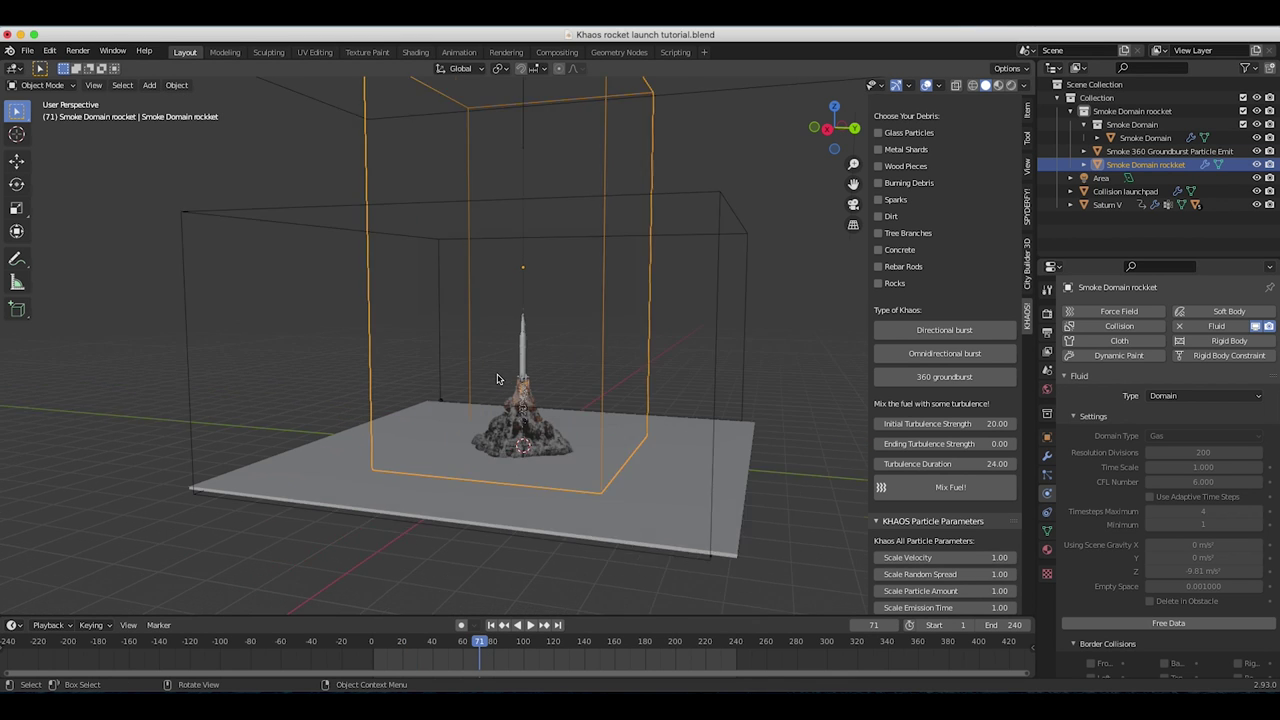
left_click(530, 410)
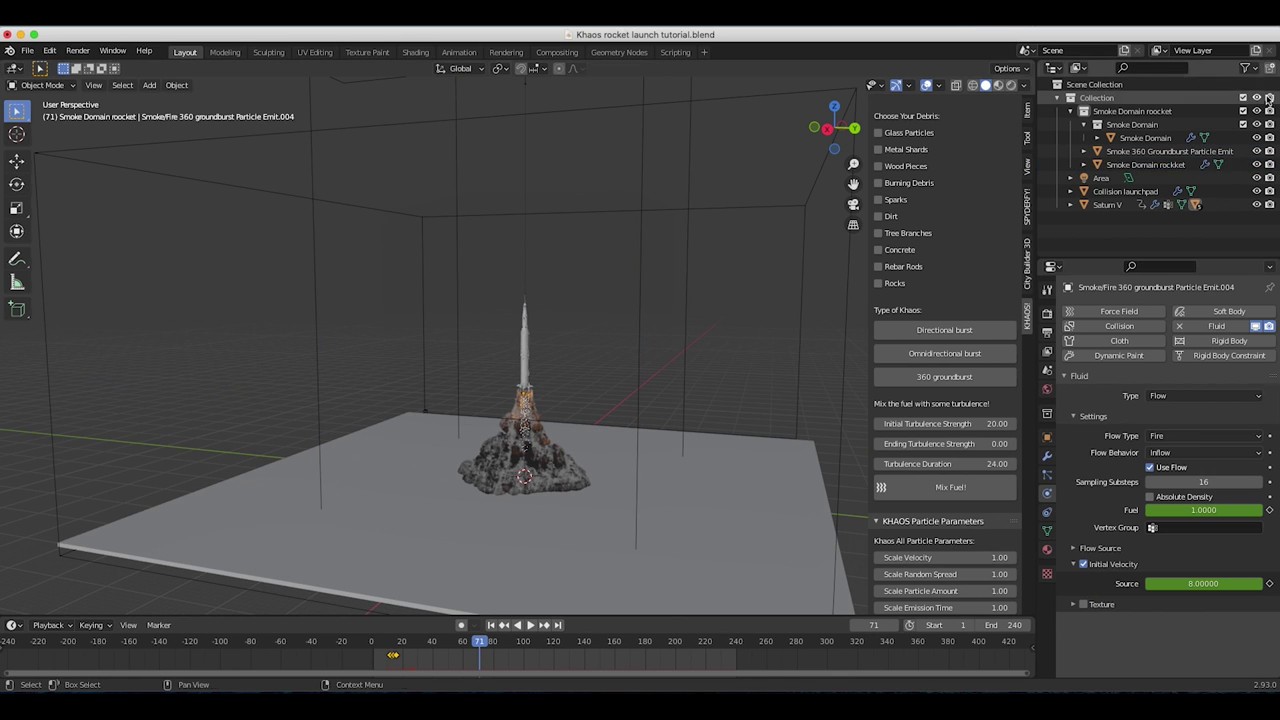
Step: Check which Smoke/Fire 360 groundburst emitters are parented under Saturn V
left_click(1084, 124)
left_click(1070, 177)
left_click(1070, 191)
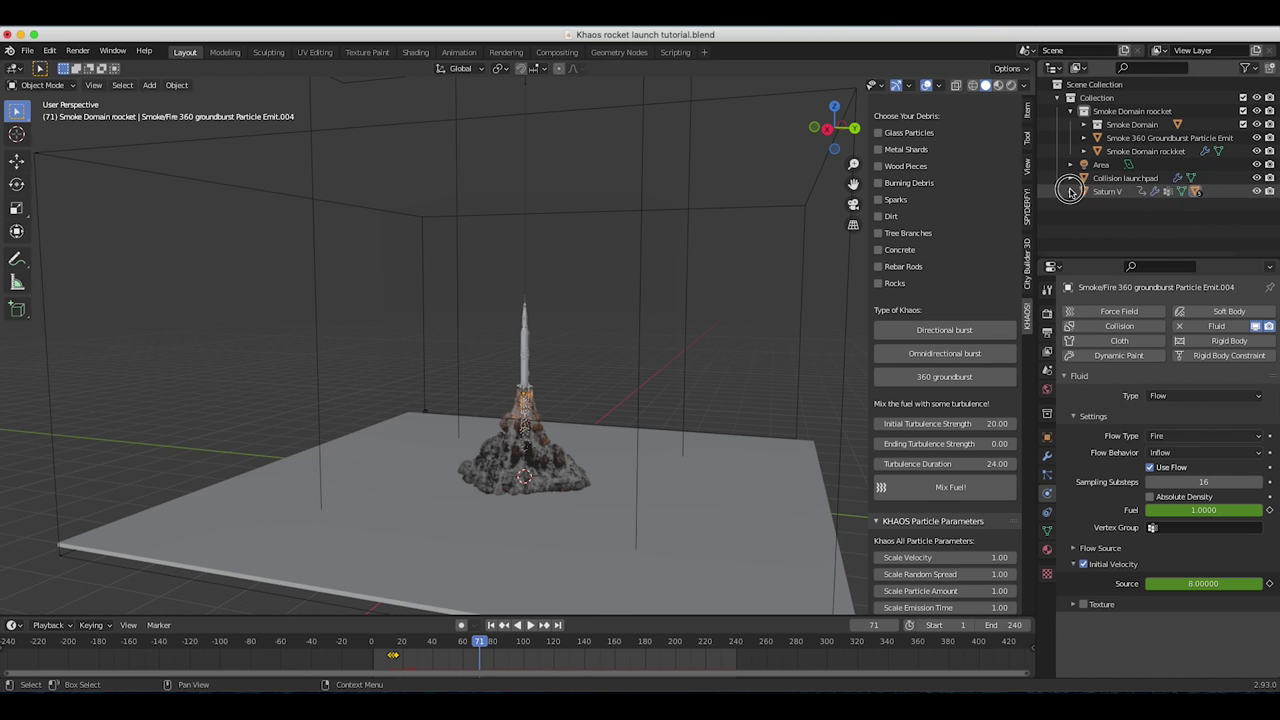
scroll(1115, 215, "down", 2)
scroll(1128, 228, "up", 2)
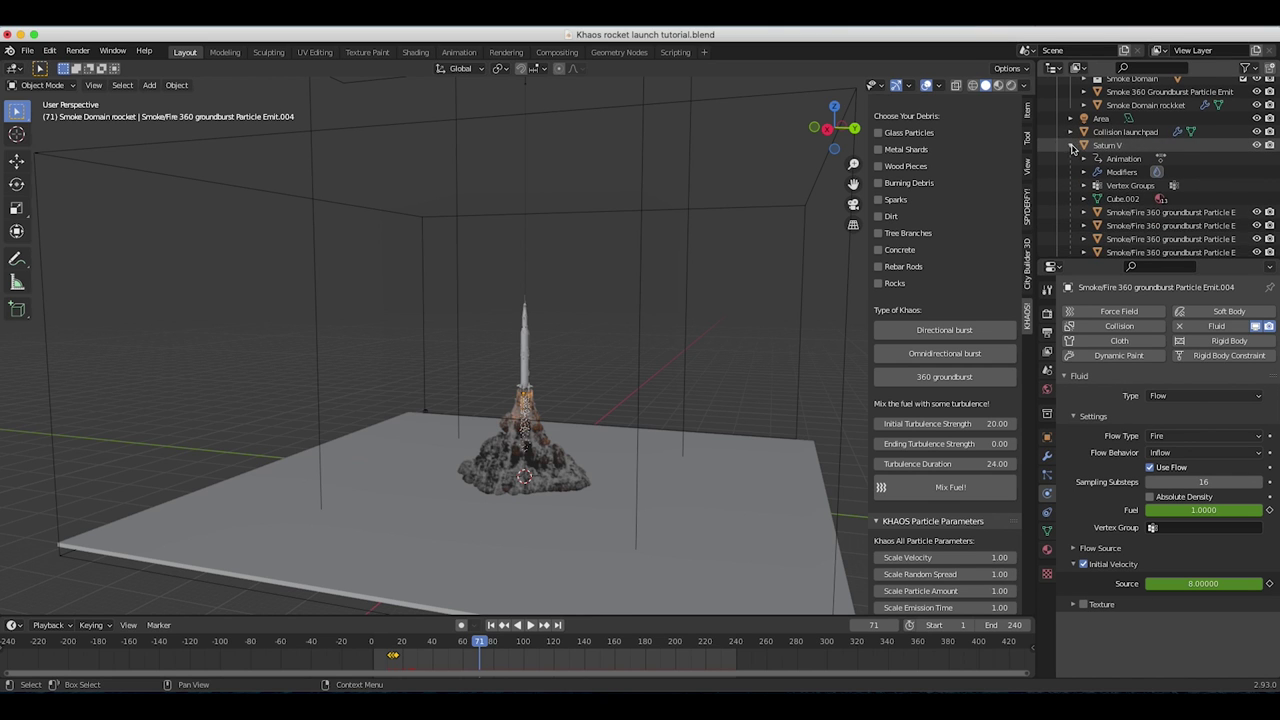
left_click(1068, 191)
Step: Move the Smoke Domain collection, its domain object and the Smoke 360 Groundburst emitter out of Smoke Domain roocket into Collection
left_click(1125, 138)
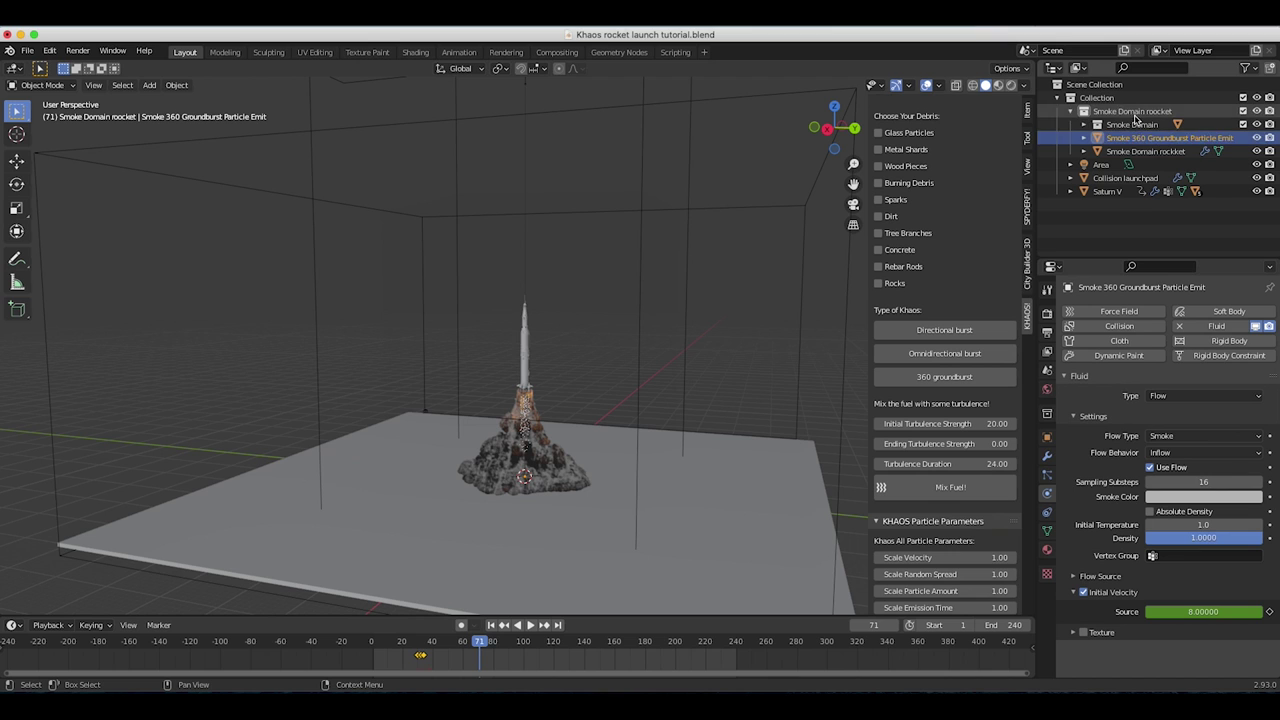
left_click(1084, 124)
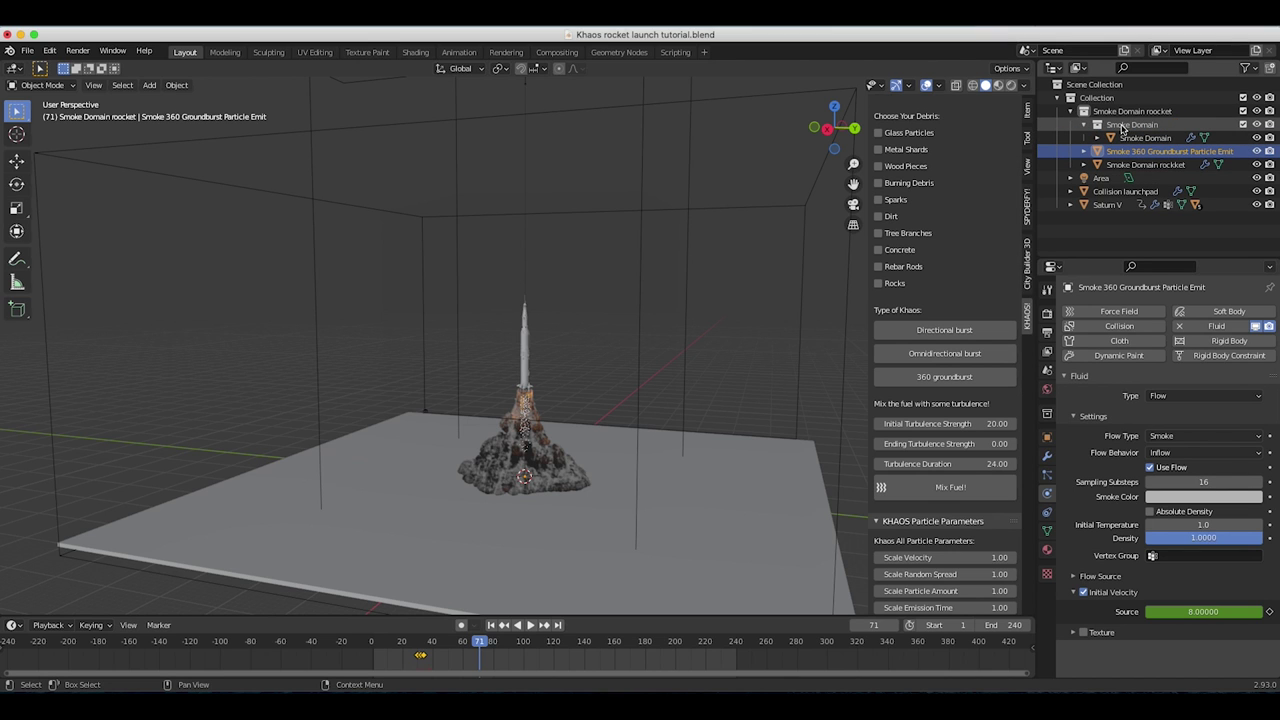
left_click(1135, 137)
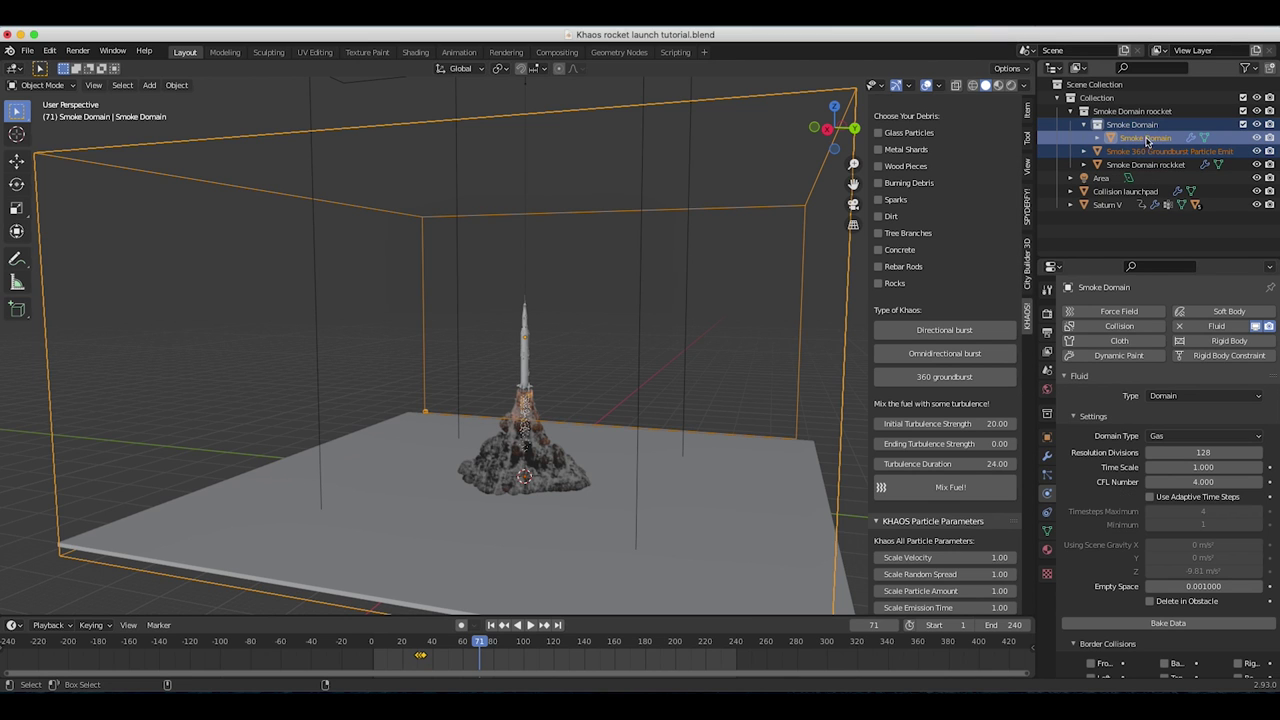
left_click_drag(1116, 124, 1078, 100)
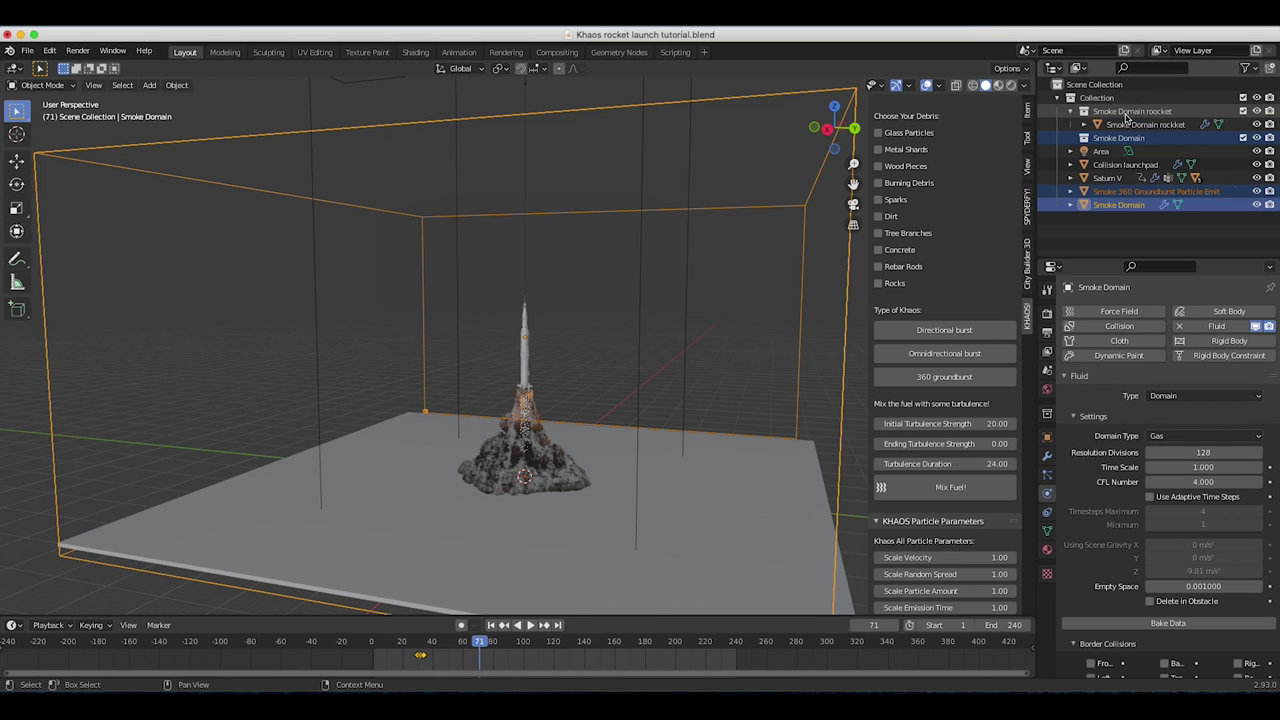
Step: Put the new Smoke Domain object back inside the Smoke Domain collection
left_click(1071, 111)
left_click(1112, 124)
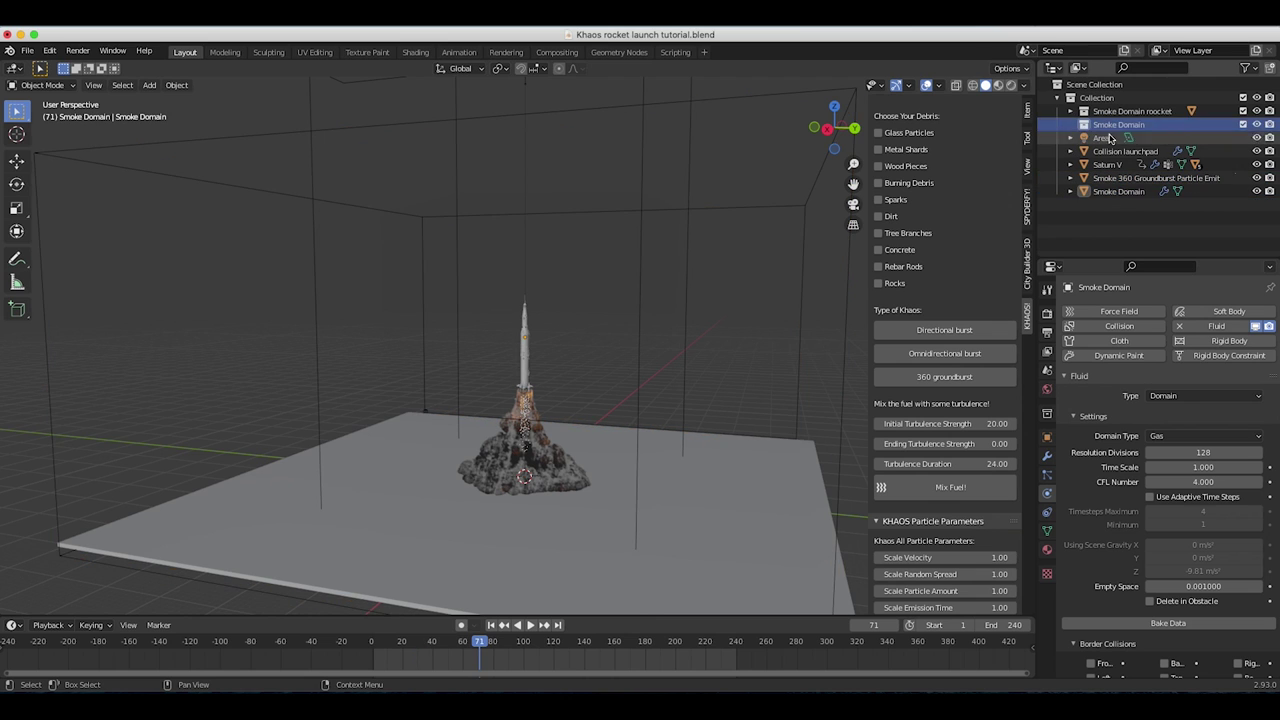
left_click_drag(1118, 191, 1108, 128)
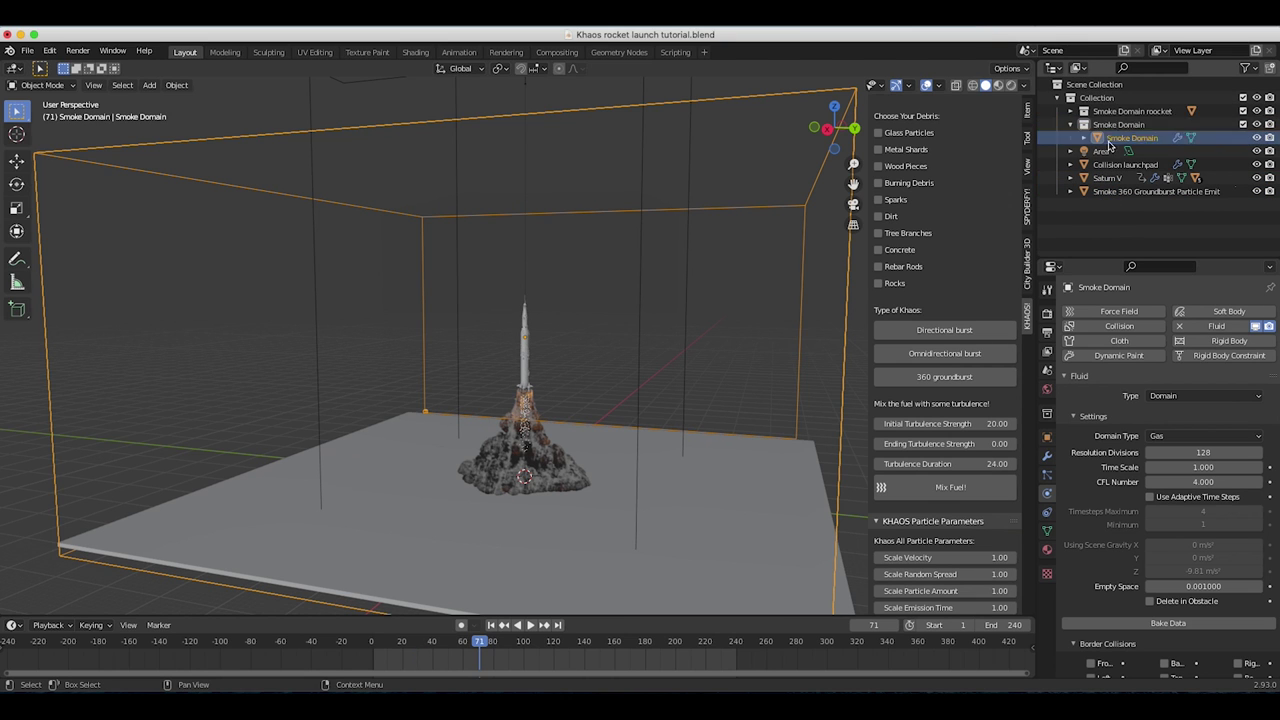
Step: Rename both the Smoke Domain collection and the domain object inside it as Dust Smoke Domain
double_click(1112, 124)
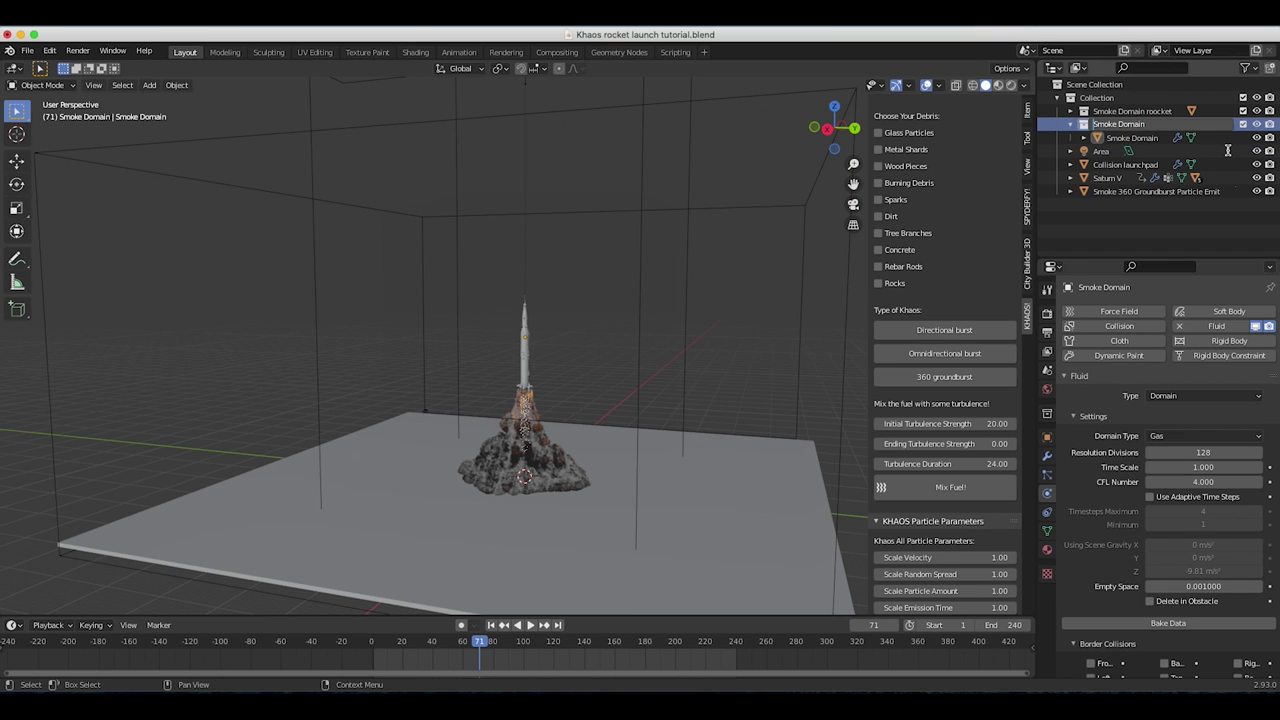
type("Dust")
key("Return")
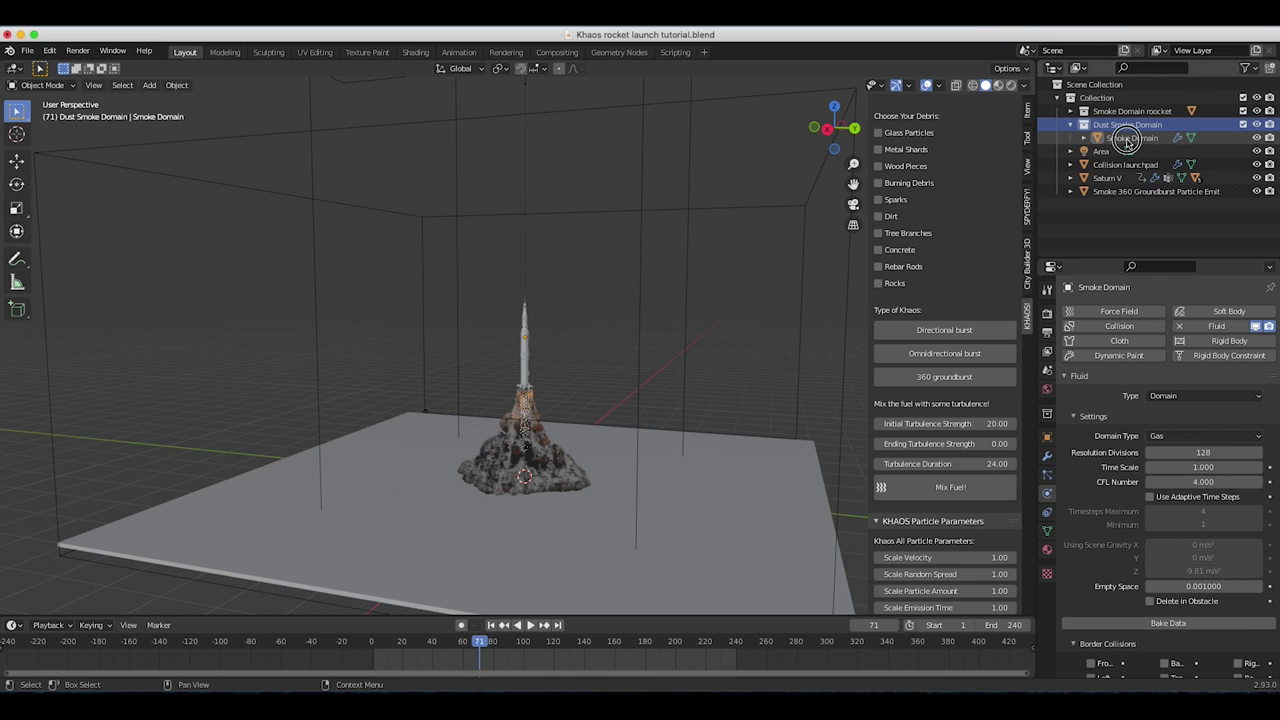
left_click(1105, 139)
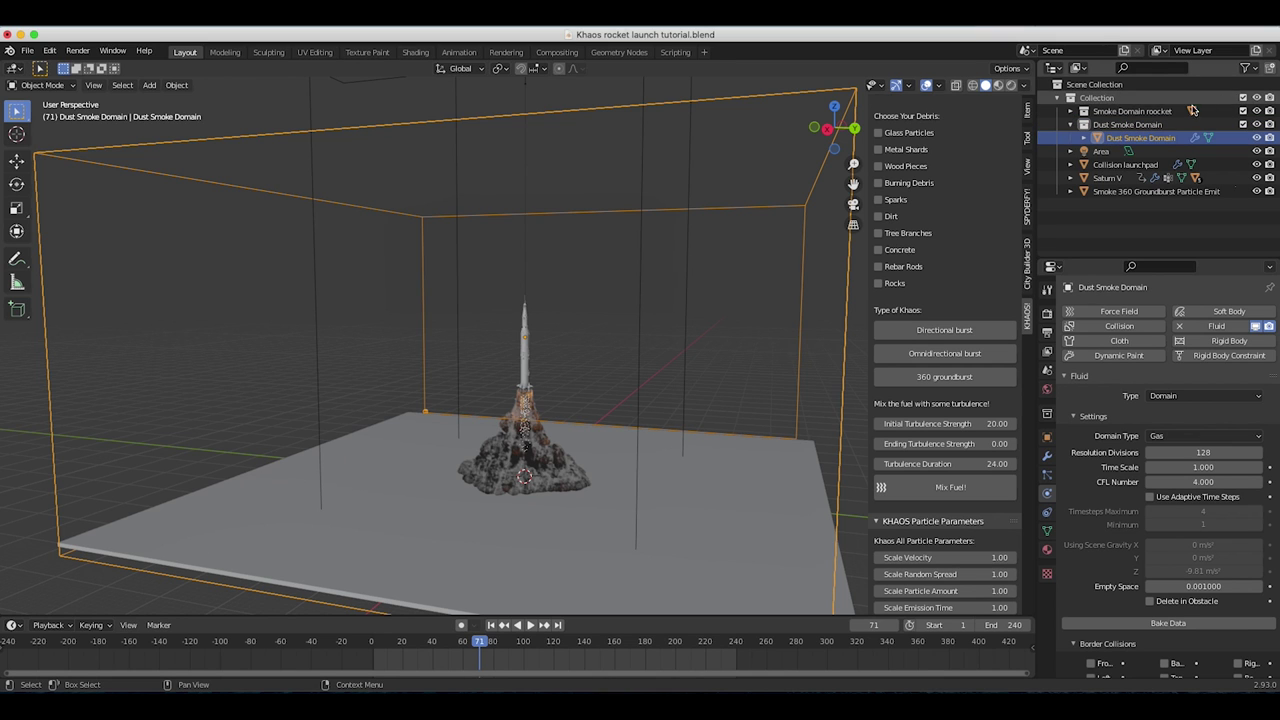
key("Return")
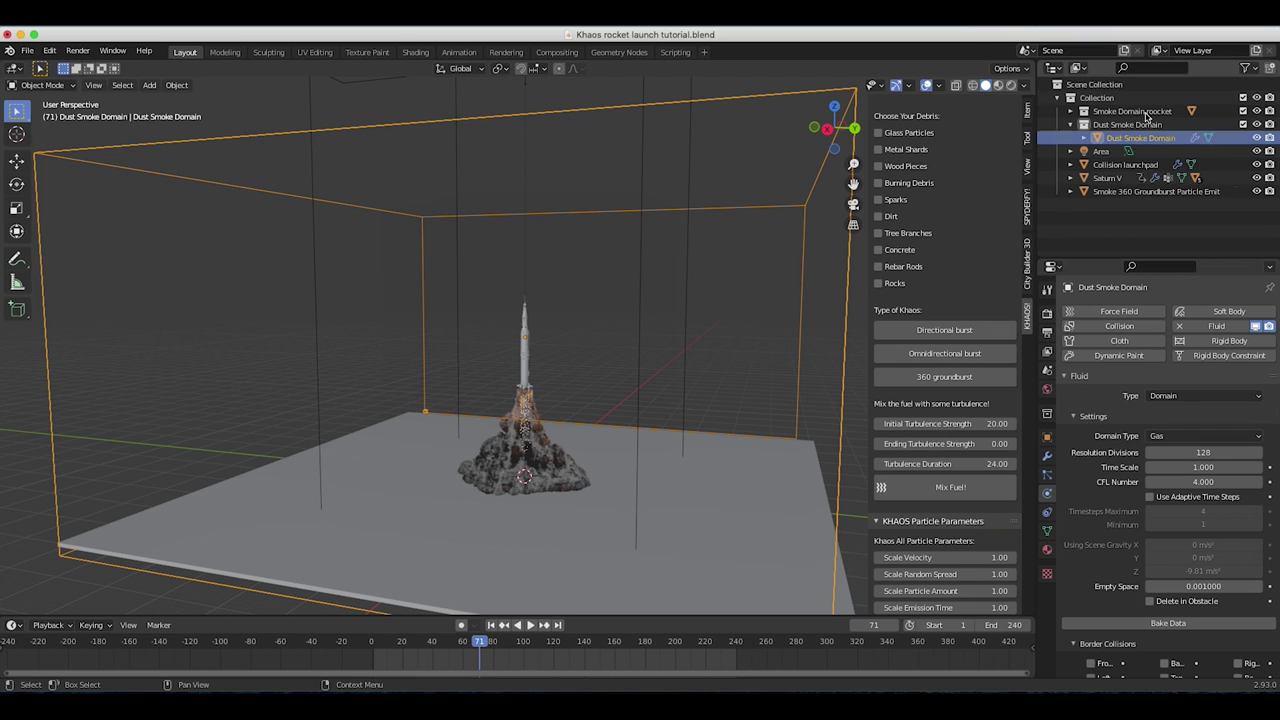
Step: Move the Smoke 360 Groundburst Particle Emit emitter into a new collection named Dust wave fuel
left_click(1110, 191)
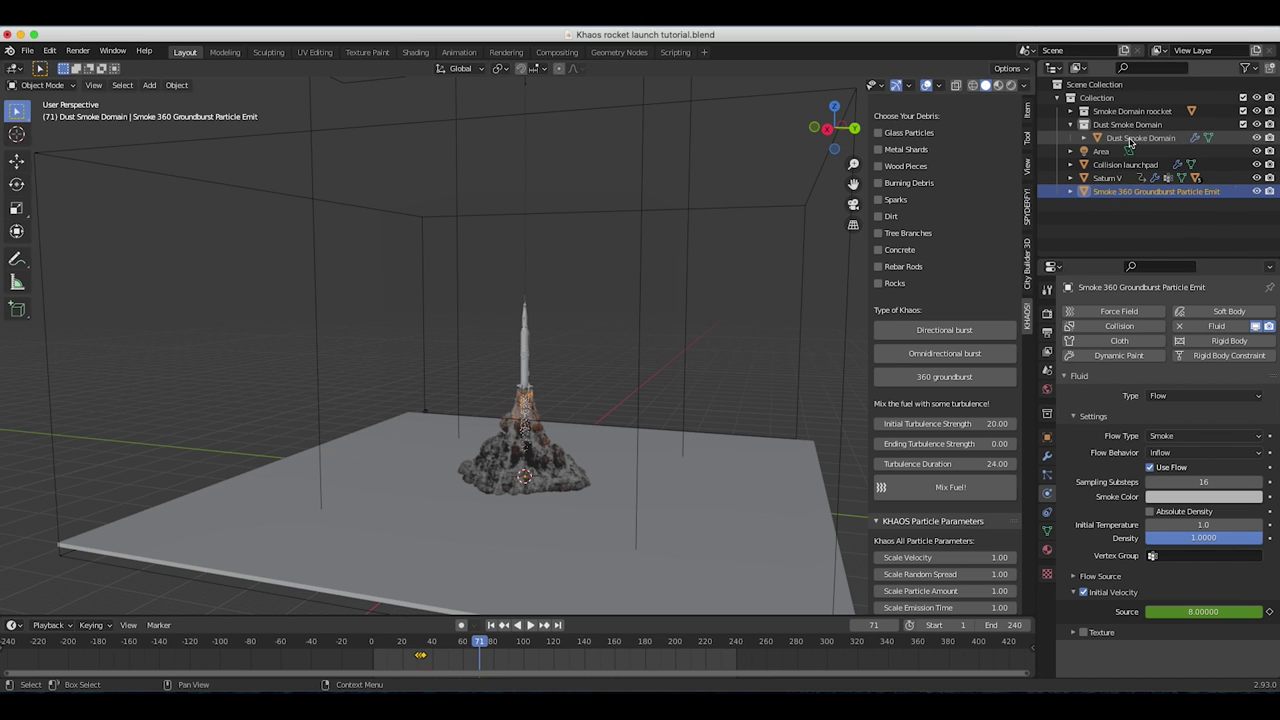
left_click(1071, 178)
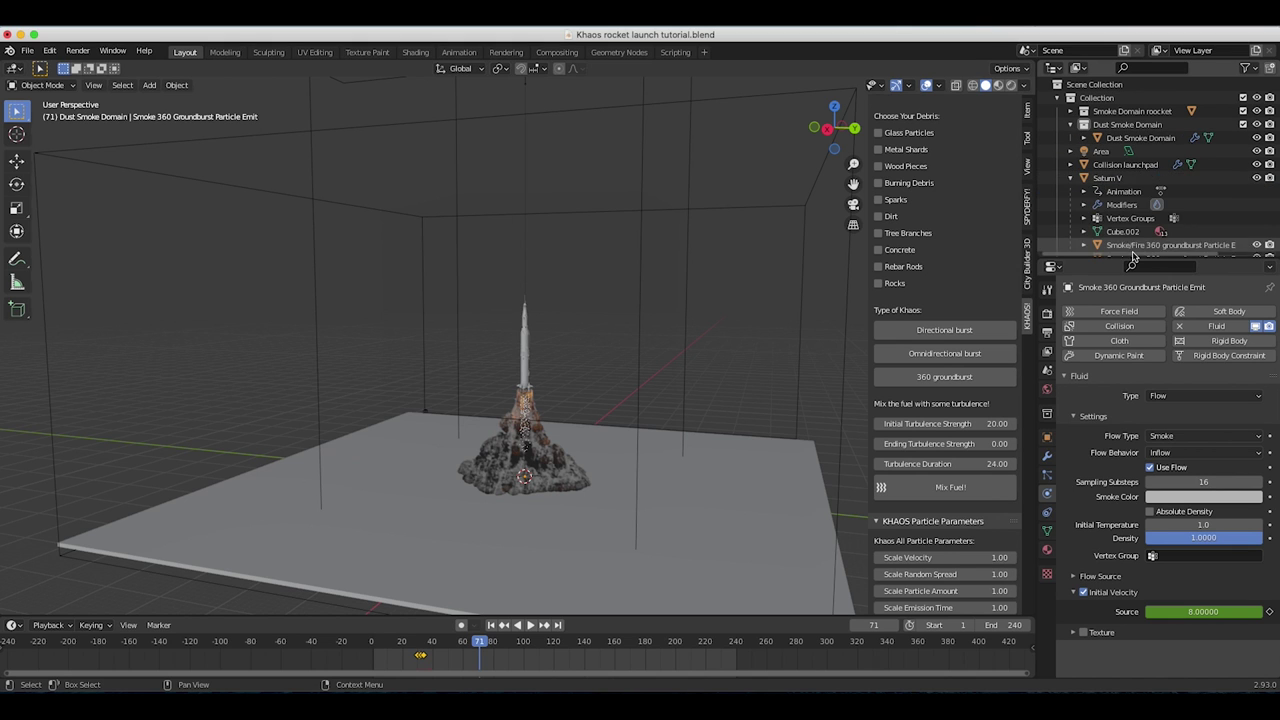
scroll(1146, 195, "down", 2)
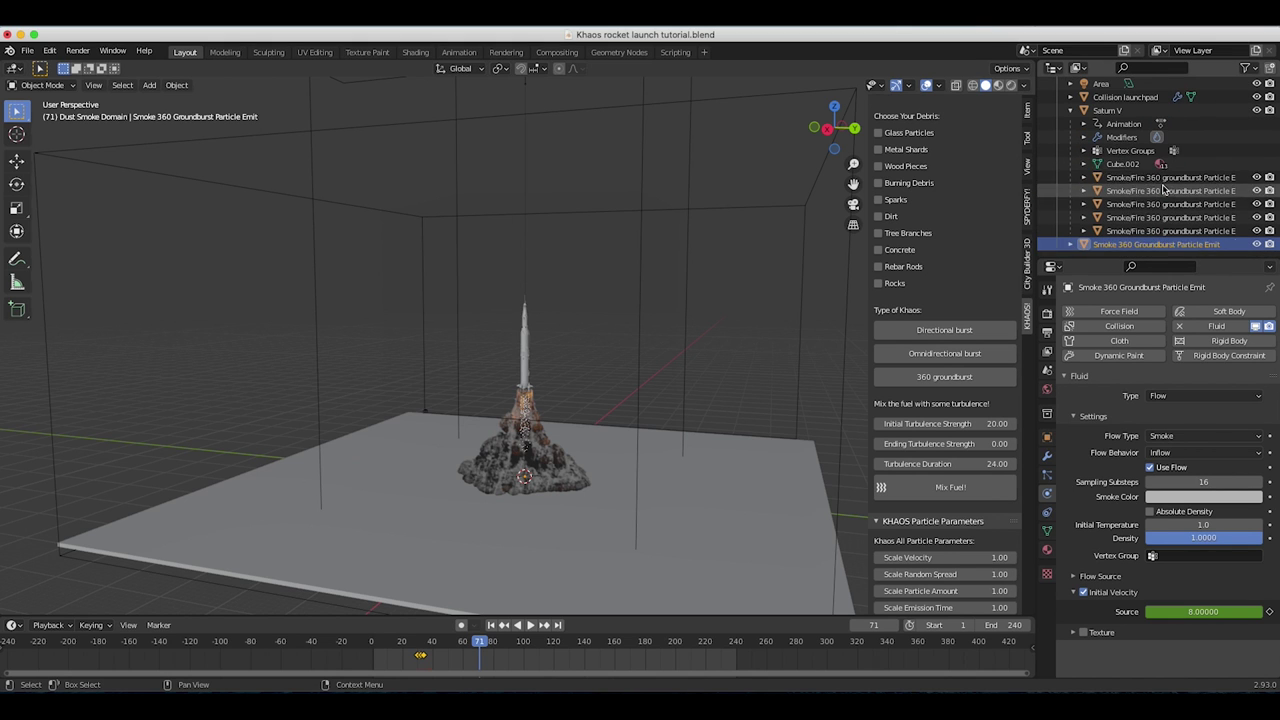
scroll(1160, 220, "up", 3)
left_click(1063, 177)
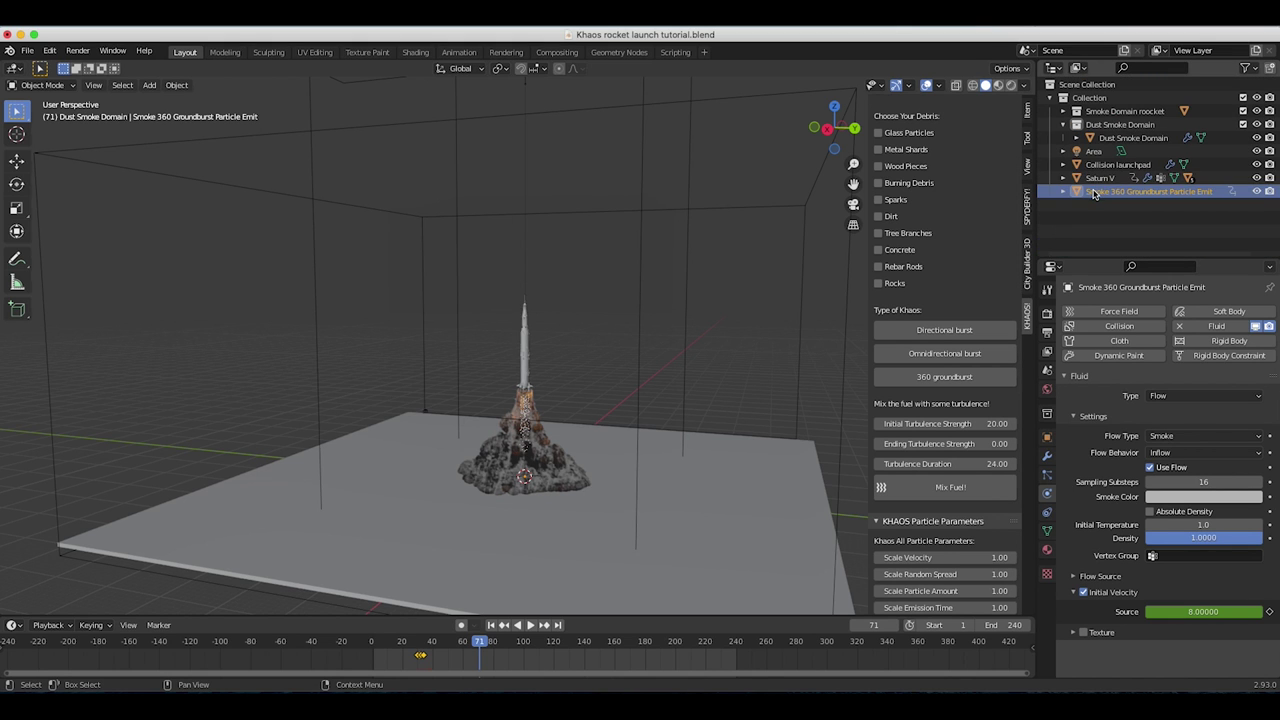
key("m")
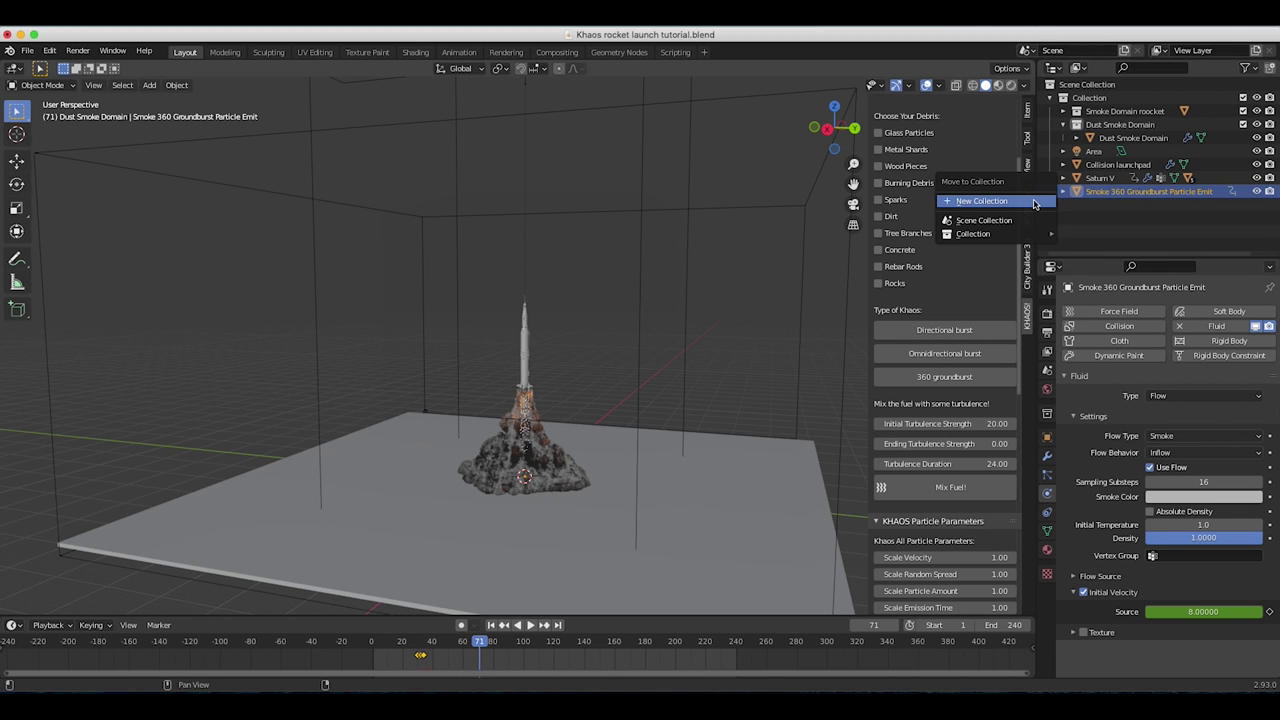
left_click(1023, 202)
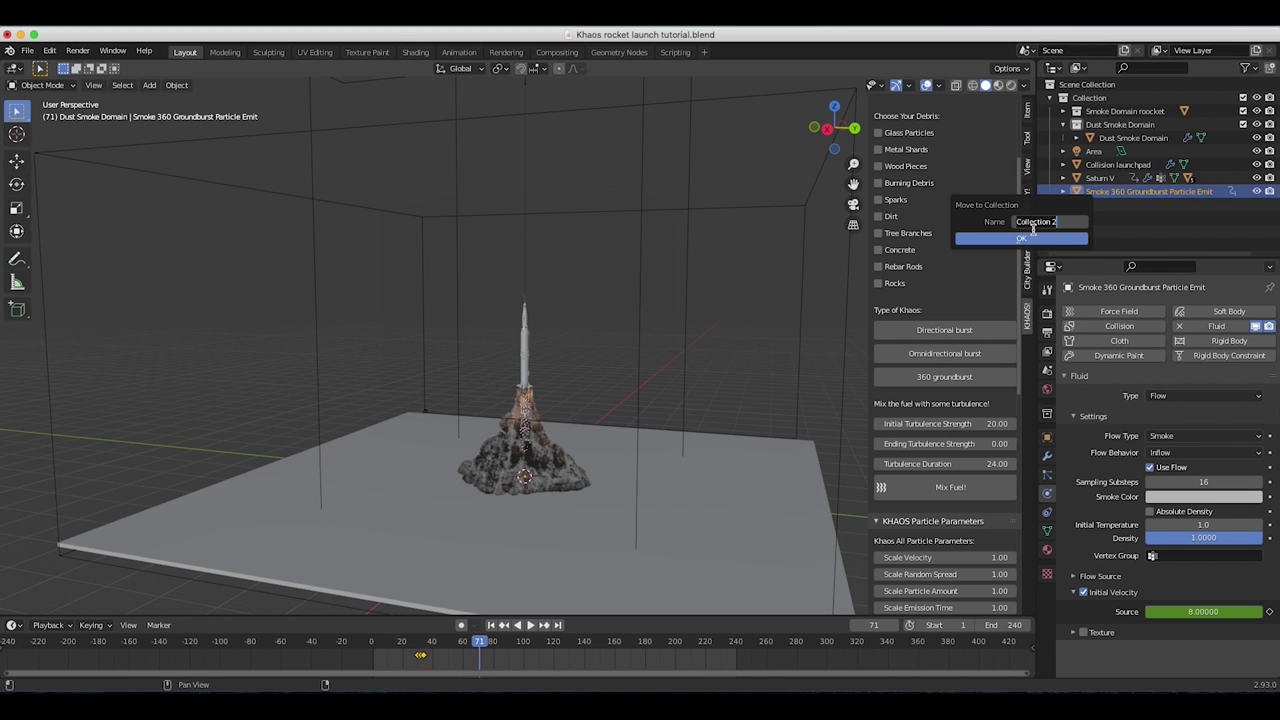
type("Dust wave fuel")
left_click(1034, 234)
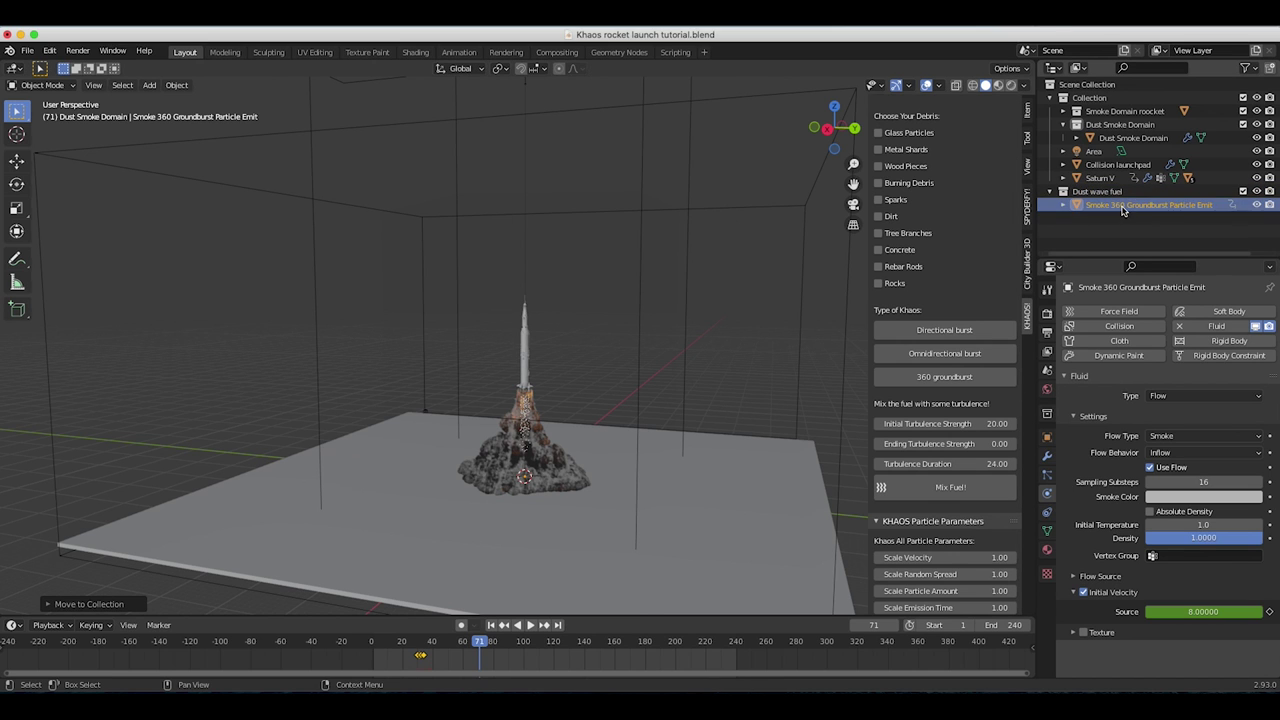
Step: Raise the Smoke 360 Groundburst emitter by about 3.1 m along the Z axis
key("g")
key("z")
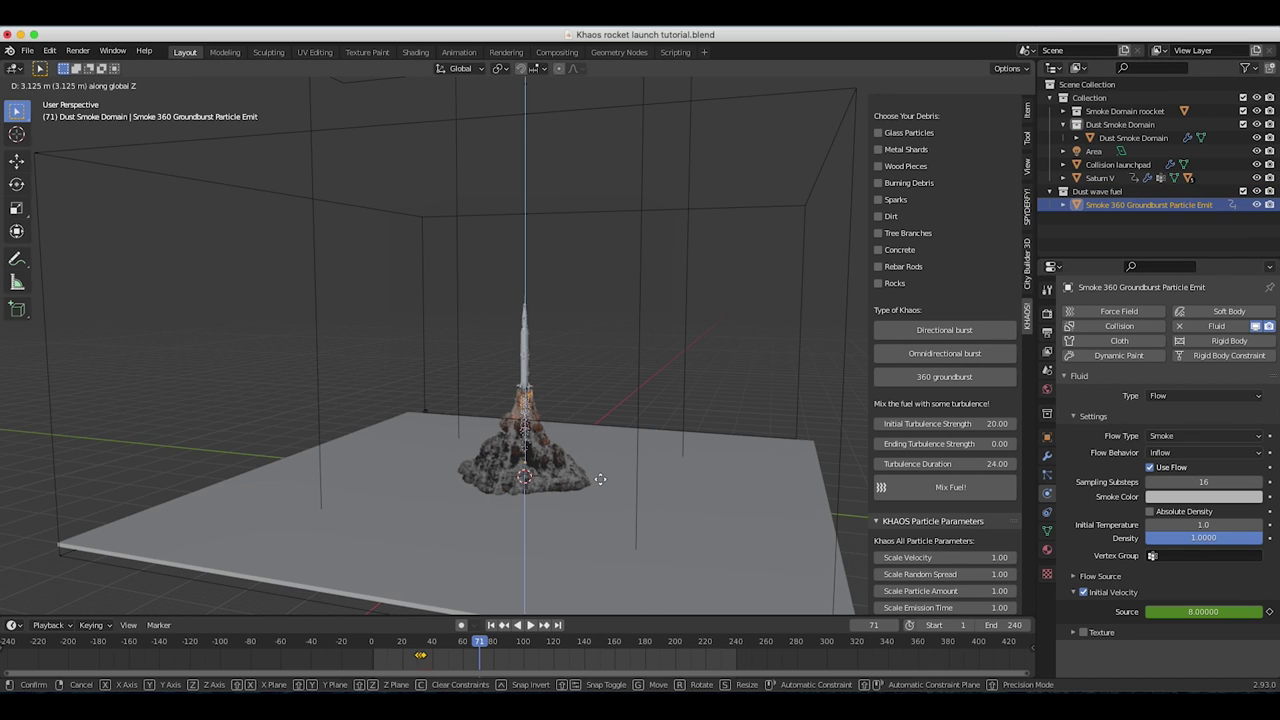
left_click(600, 478)
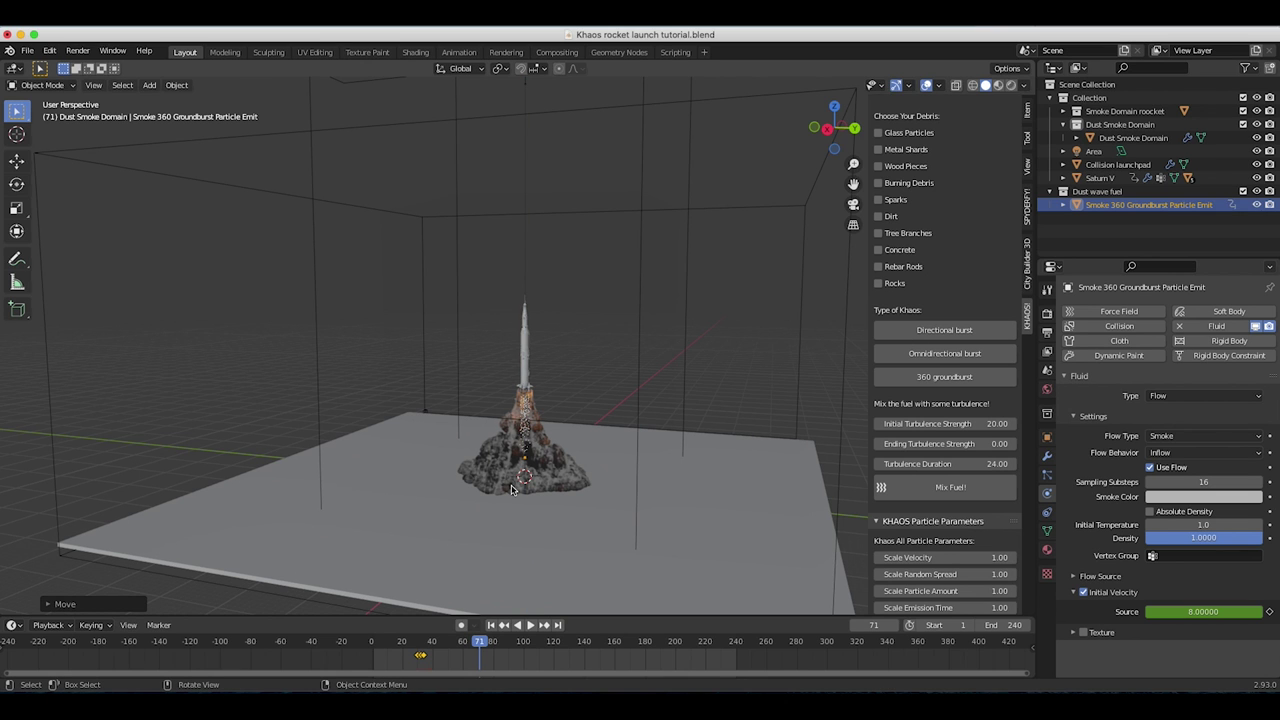
Step: Turn off the viewport display of the rocket smoke domain's fluid simulation
left_click(697, 166)
scroll(456, 328, "down", 2)
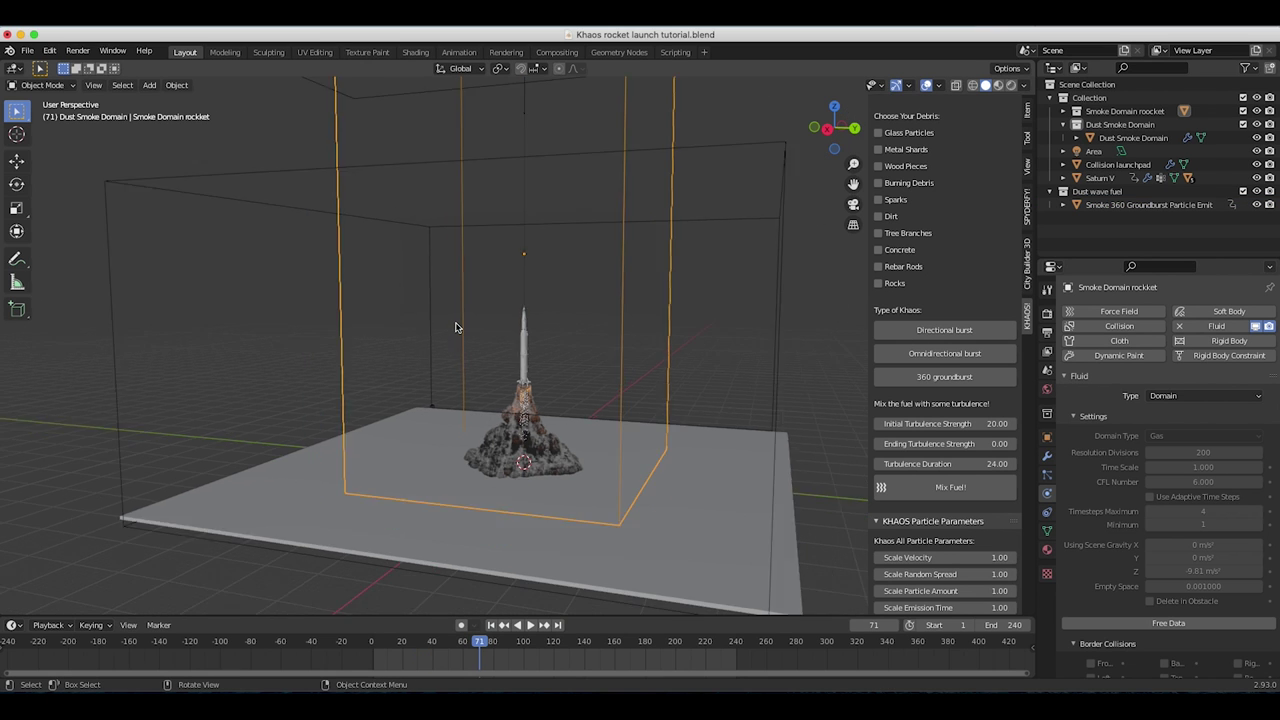
middle_click_drag(456, 328, 464, 332)
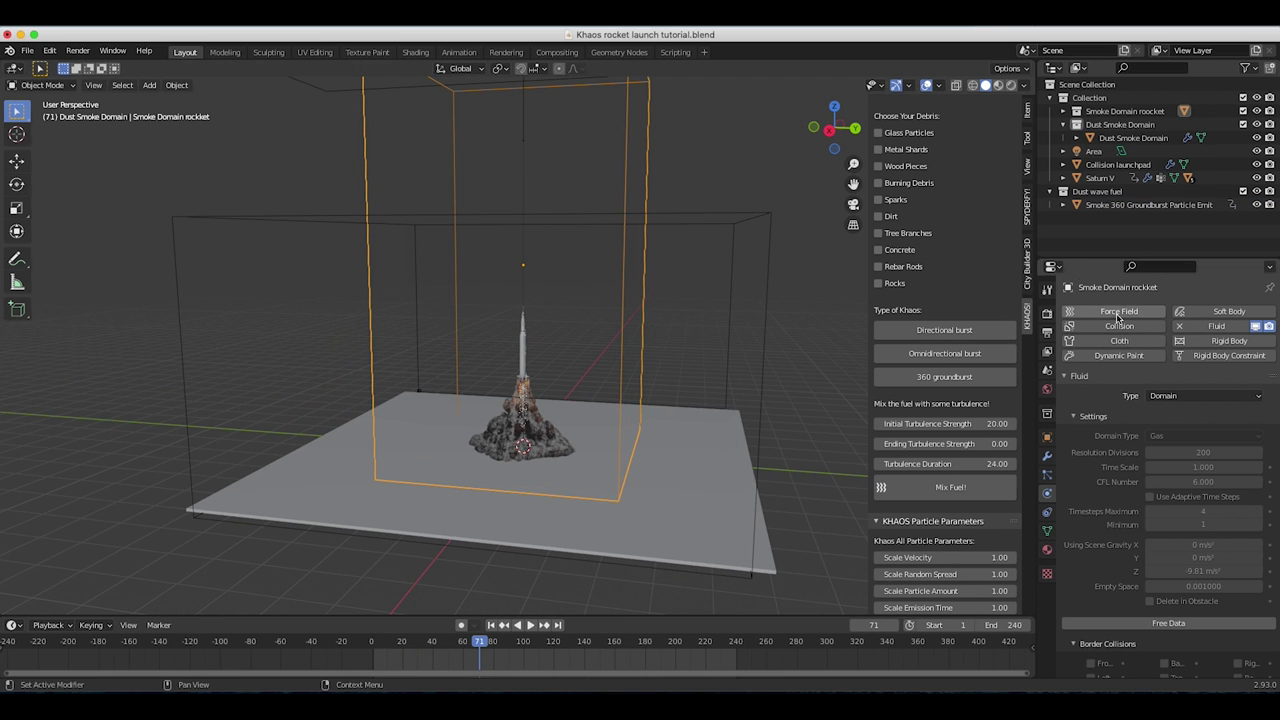
left_click(1255, 327)
scroll(520, 372, "up", 3)
mouse_move(520, 372)
middle_mouse_down()
mouse_move(491, 374)
mouse_move(540, 368)
middle_mouse_up()
Step: Reposition the Smoke 360 Groundburst emitter along Z beneath the rocket and scale it up uniformly
left_click(537, 380)
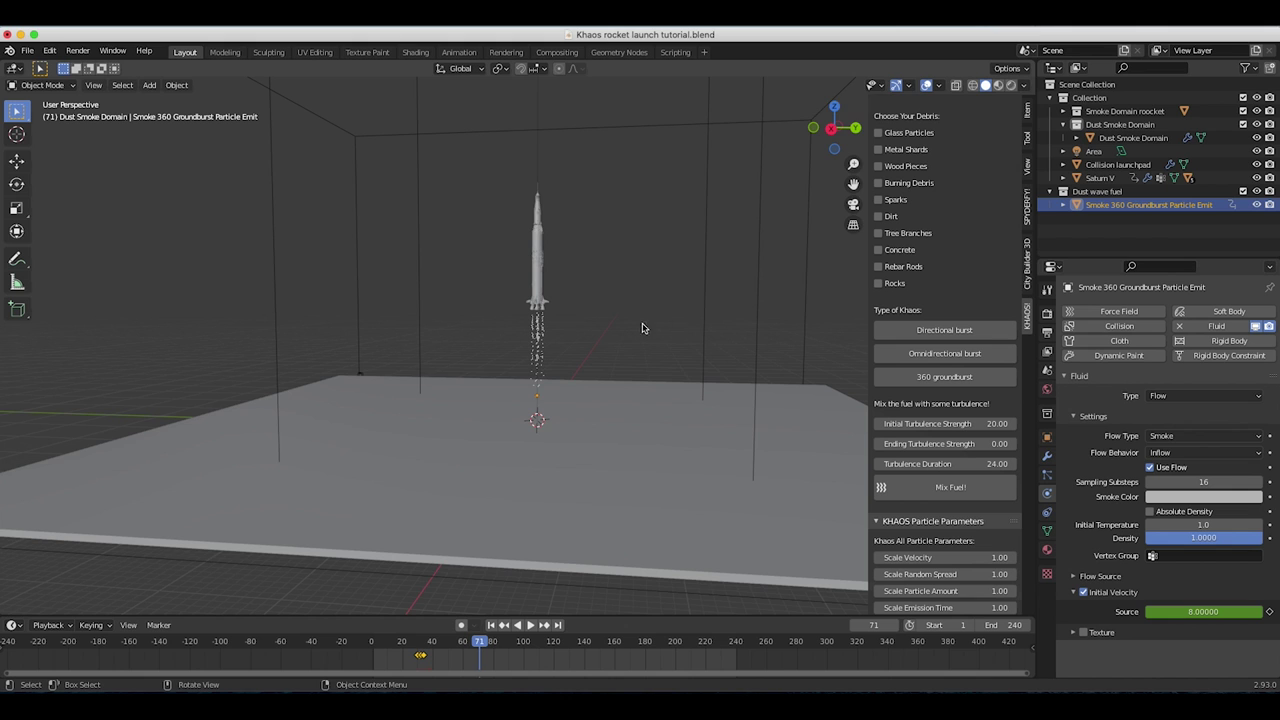
key("g")
key("z")
left_click(450, 431)
key("s")
left_click(596, 408)
middle_click_drag(597, 409, 535, 410)
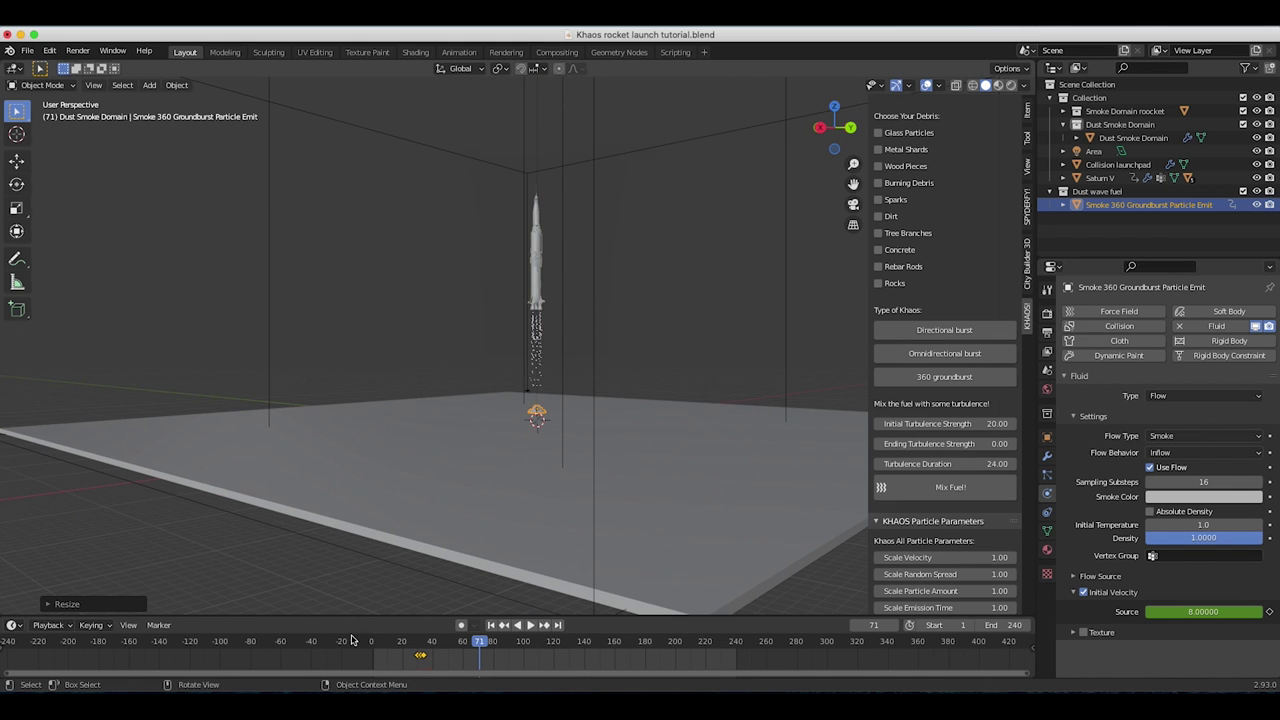
Step: Preview the launch around liftoff to compare the emitter with the rocket's exhaust, stopping at frame 29
left_click(409, 648)
key("space")
key("space")
mouse_move(532, 414)
middle_mouse_down()
mouse_move(530, 384)
mouse_move(527, 405)
middle_mouse_up()
scroll(527, 399, "up", 3)
mouse_move(418, 649)
left_mouse_down()
mouse_move(431, 649)
mouse_move(417, 650)
left_mouse_up()
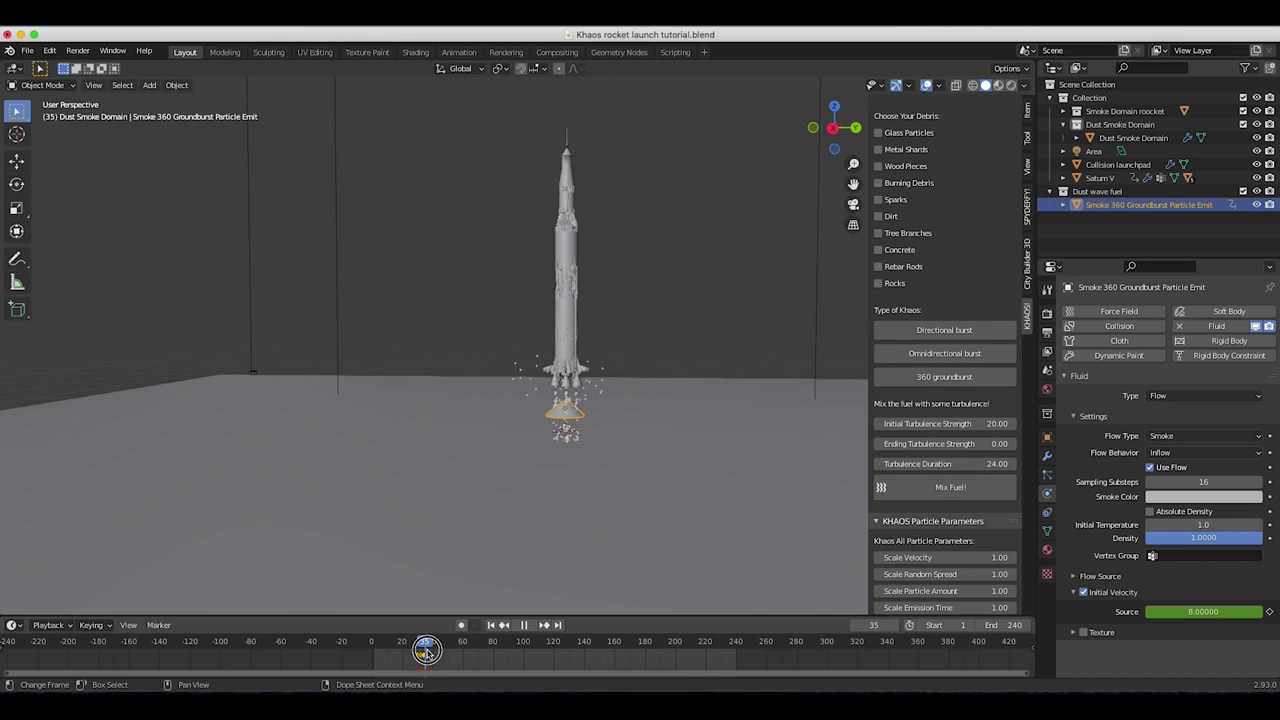
key("space")
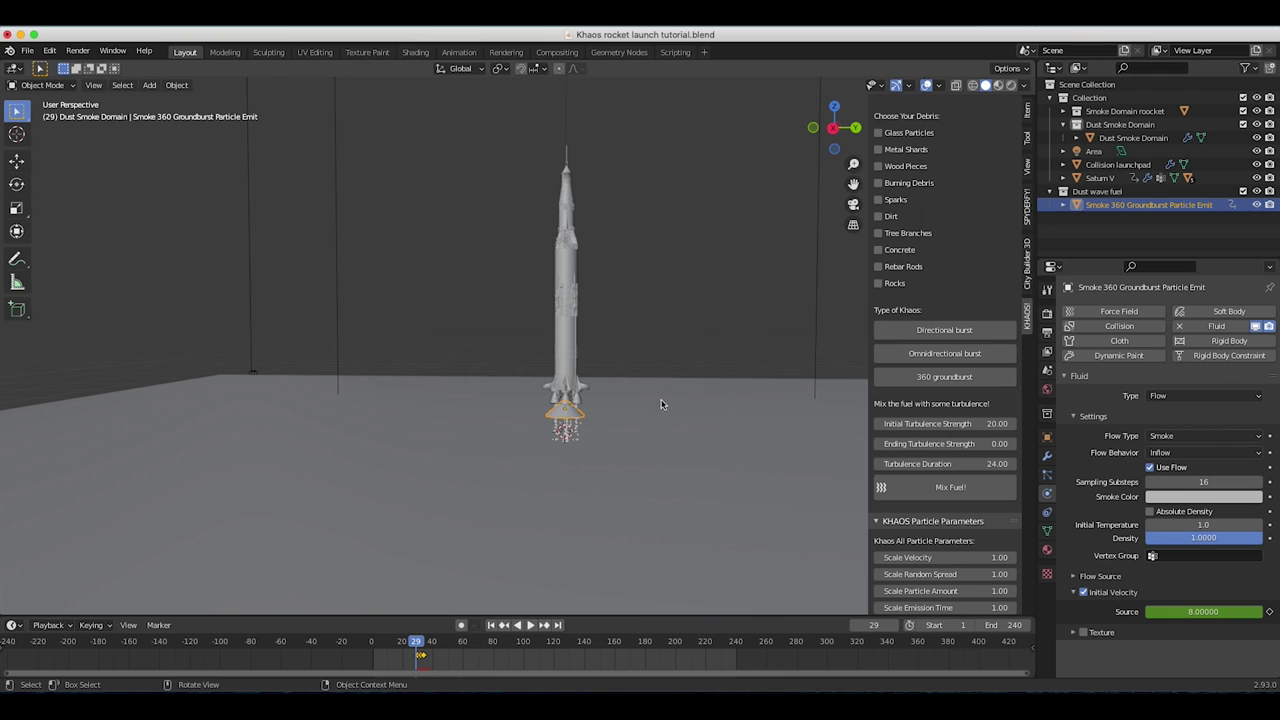
Step: Flatten the dust emitter along Z to about 0.23 and lower it about 2.7 m to the launchpad
key("s")
key("z")
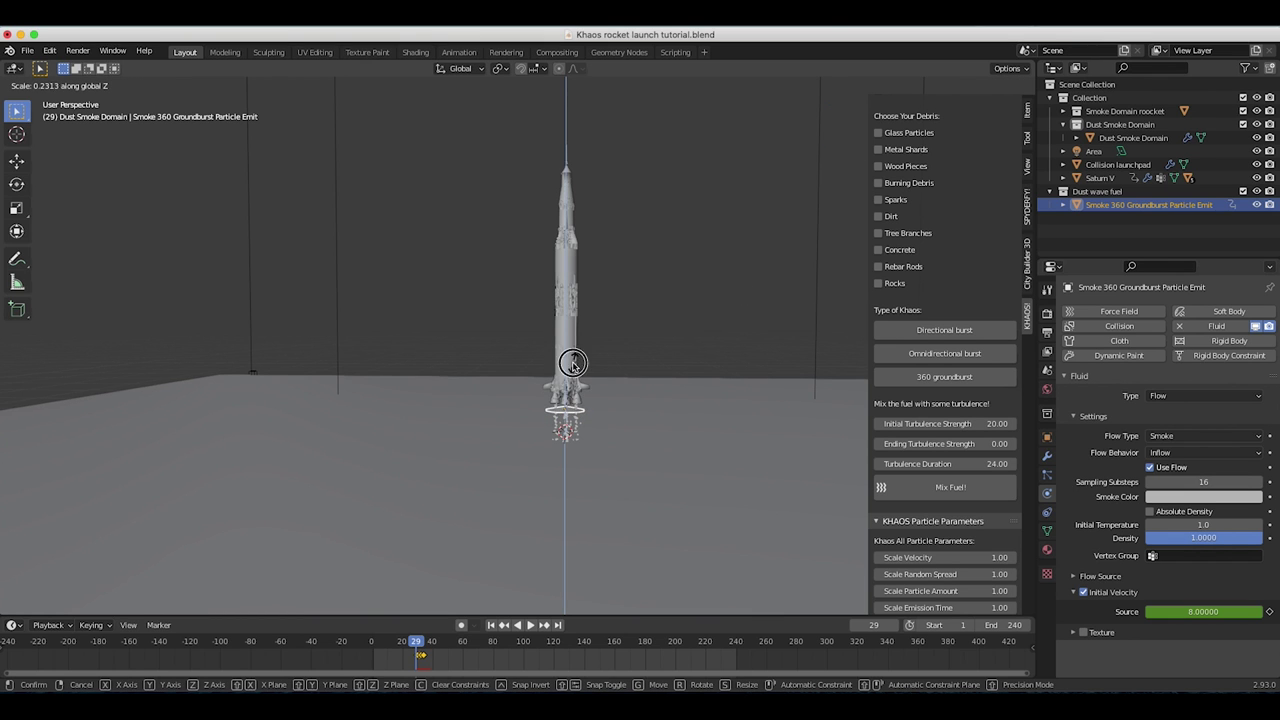
left_click(578, 372)
key("g")
key("z")
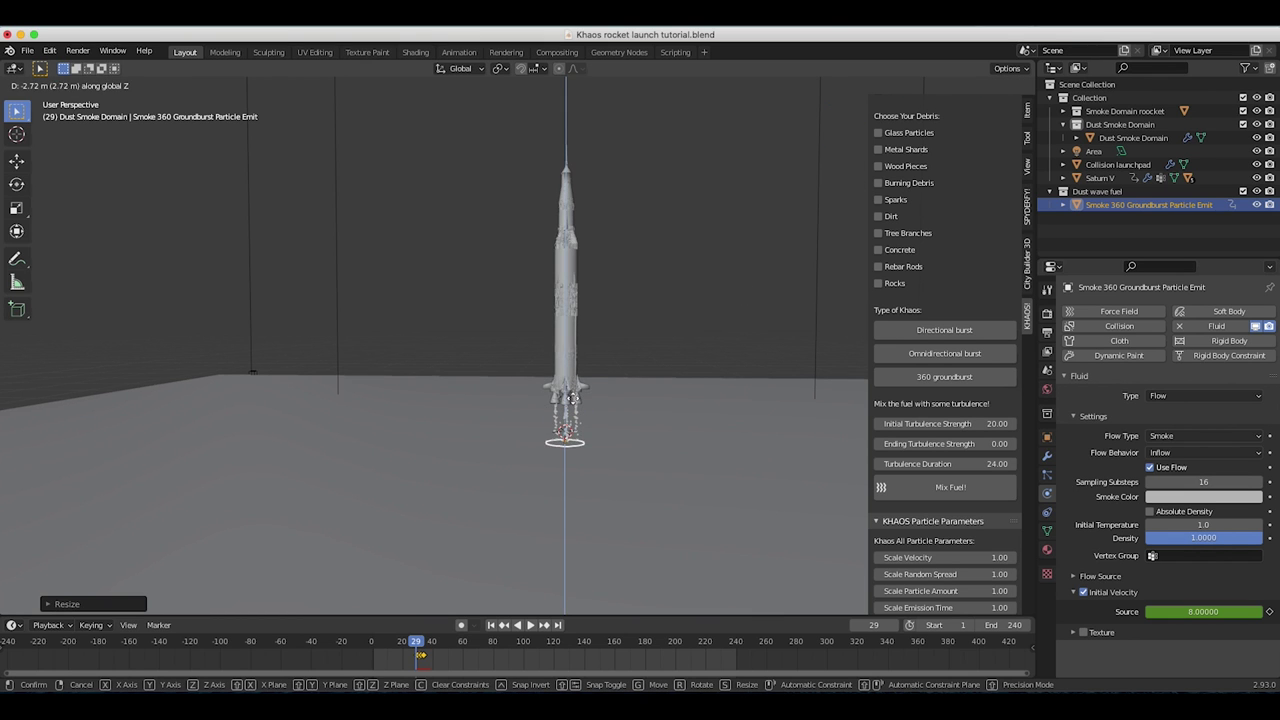
left_click(574, 388)
Step: Adjust the dust emitter's thickness along Z again and enlarge it uniformly by a factor of about 1.31
left_click_drag(420, 648, 427, 648)
middle_click_drag(570, 484, 571, 489)
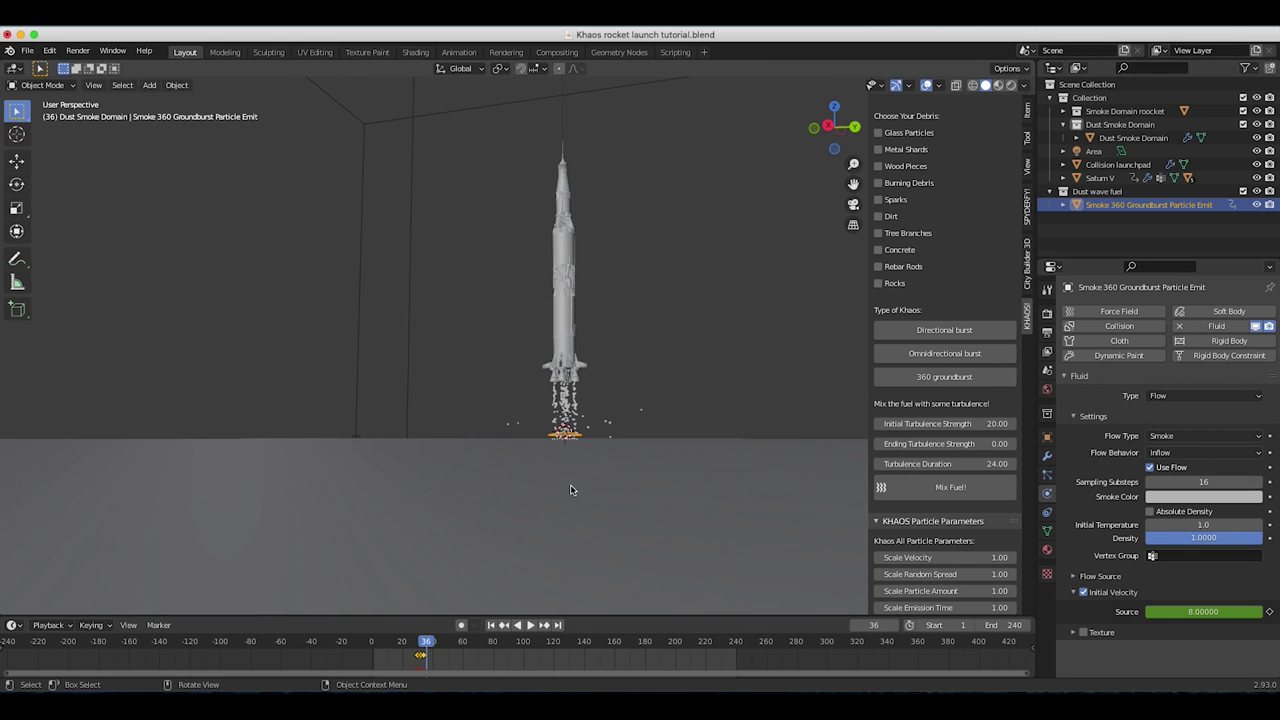
key("s")
key("z")
left_click(665, 374)
mouse_move(426, 646)
left_mouse_down()
mouse_move(408, 654)
mouse_move(424, 654)
left_mouse_up()
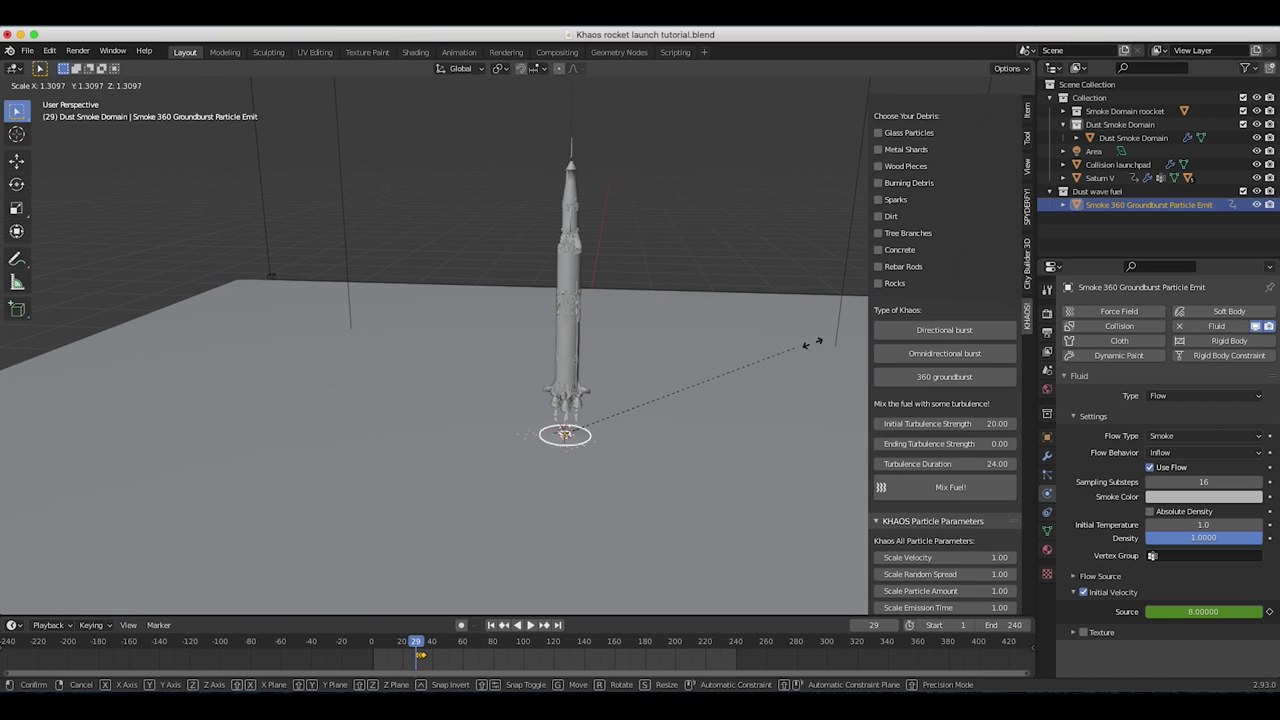
left_click(816, 343)
Step: Set the dust emitter's particle Number to 2400 and Lifetime to 7
left_click(1047, 474)
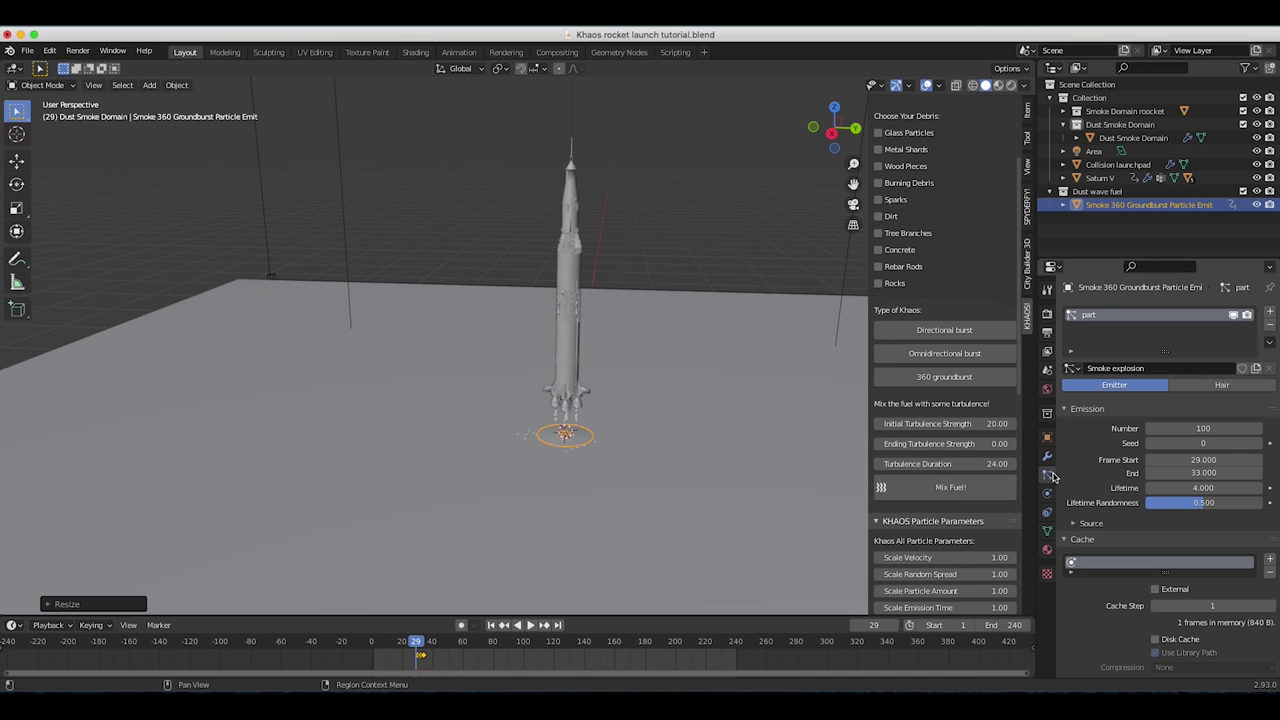
left_click(1200, 428)
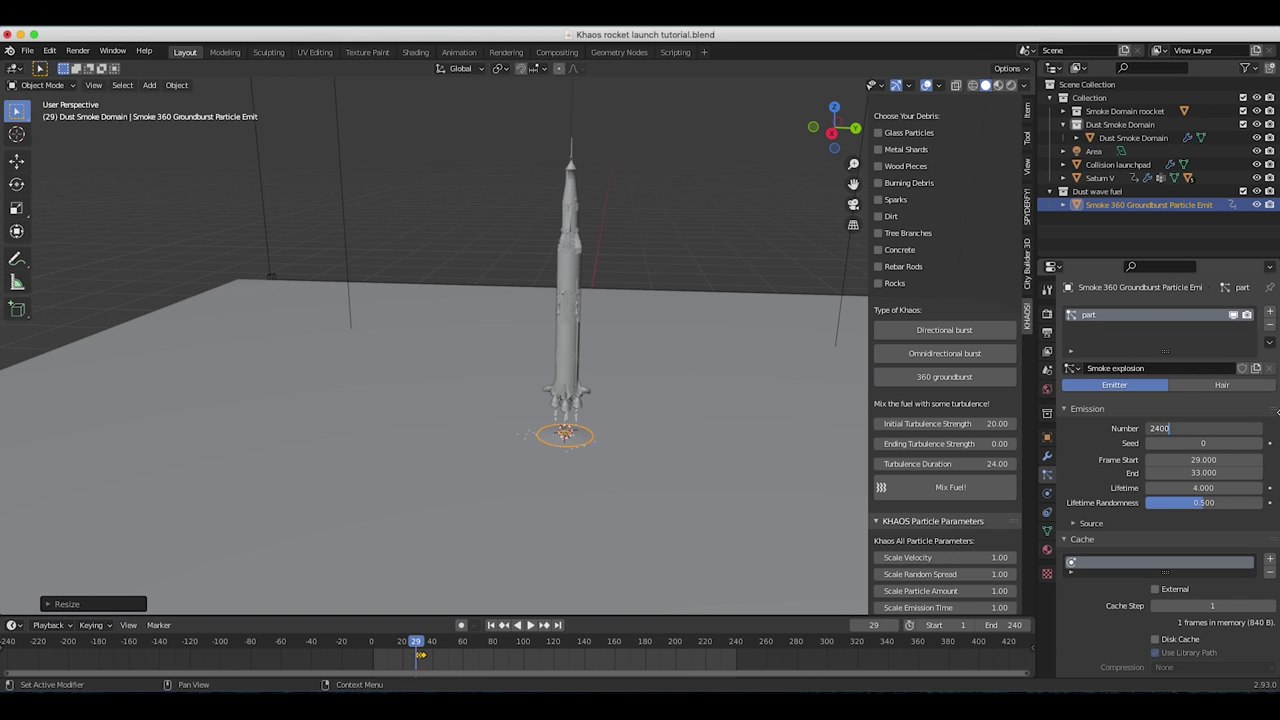
key("Return")
left_click(1203, 487)
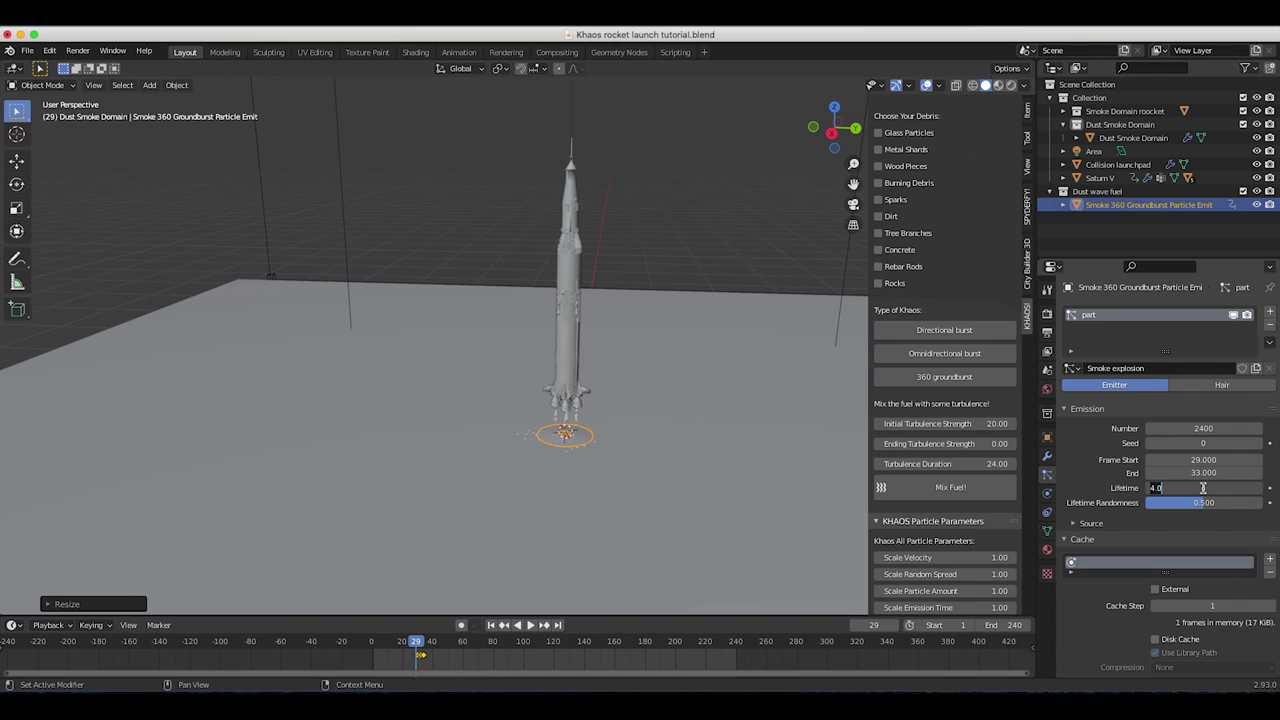
key("Return")
scroll(778, 487, "down", 1)
middle_click_drag(766, 508, 778, 487)
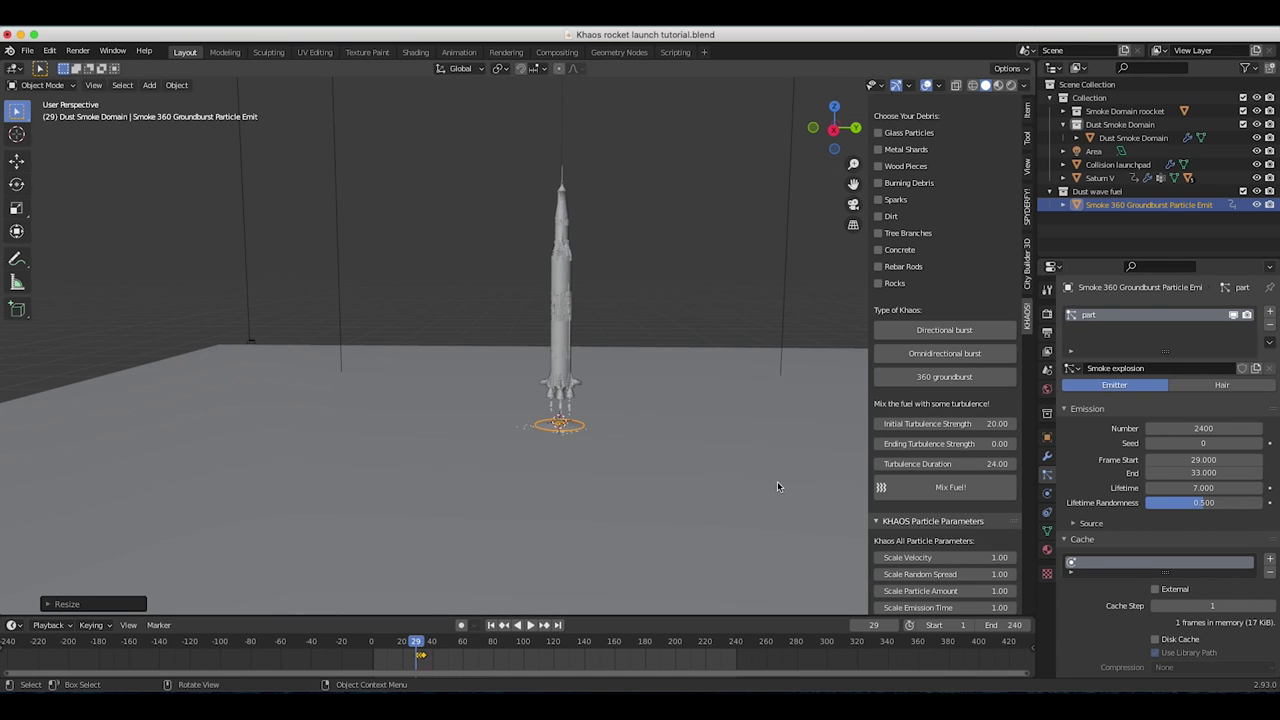
Step: Scrub the rocket's ascent to frame 81 and set the dust emitter's particle End frame to 82
left_click(1191, 473)
key("Return")
key("space")
left_click_drag(430, 643, 505, 657)
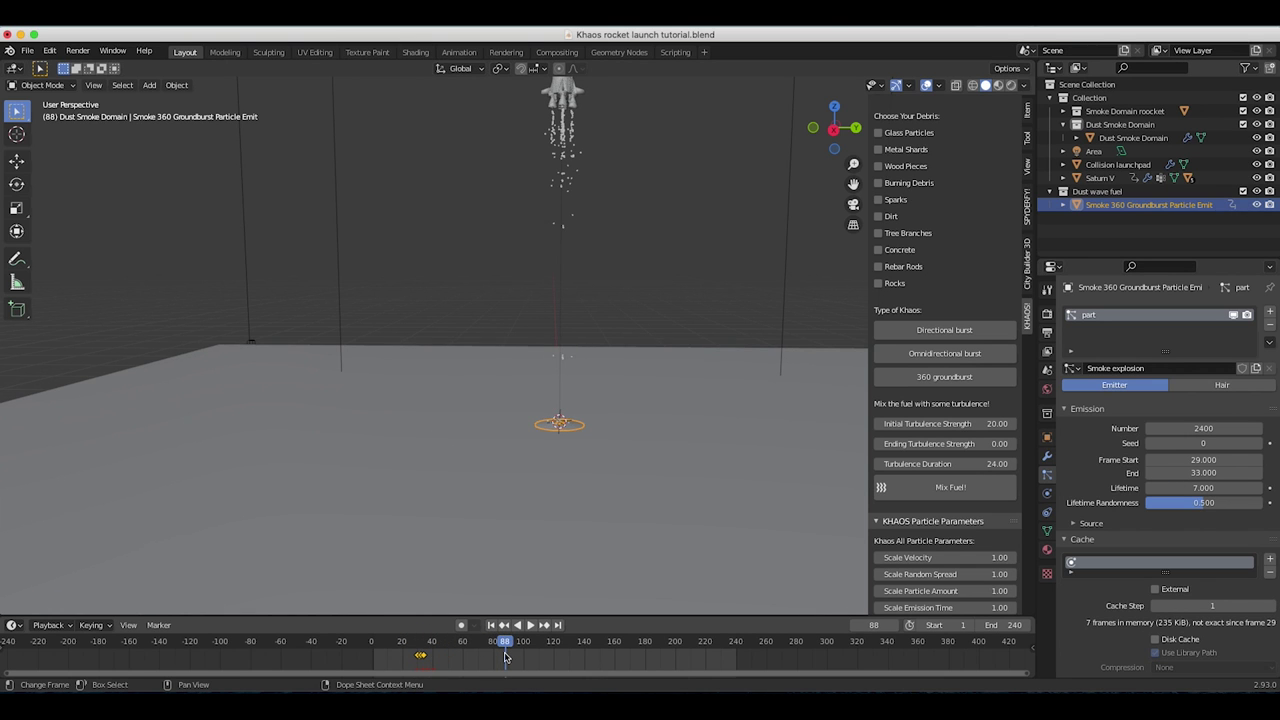
left_click_drag(420, 650, 494, 648)
left_click(1203, 474)
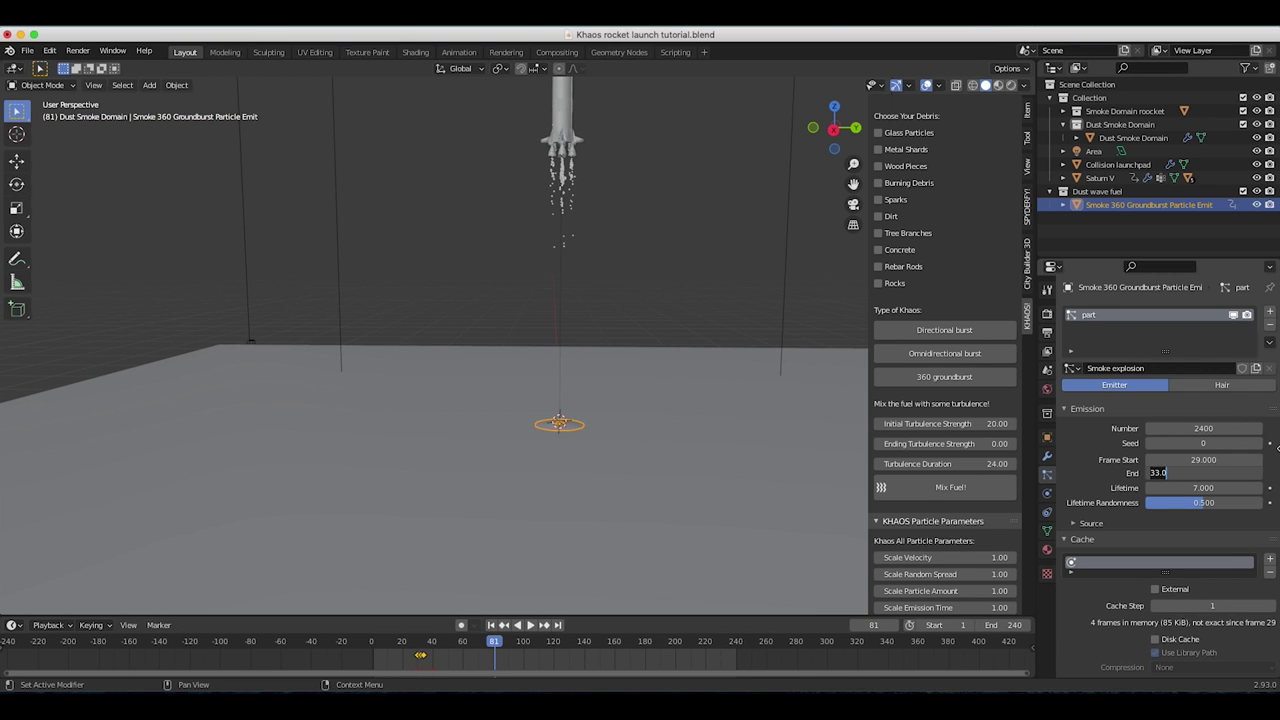
key("Return")
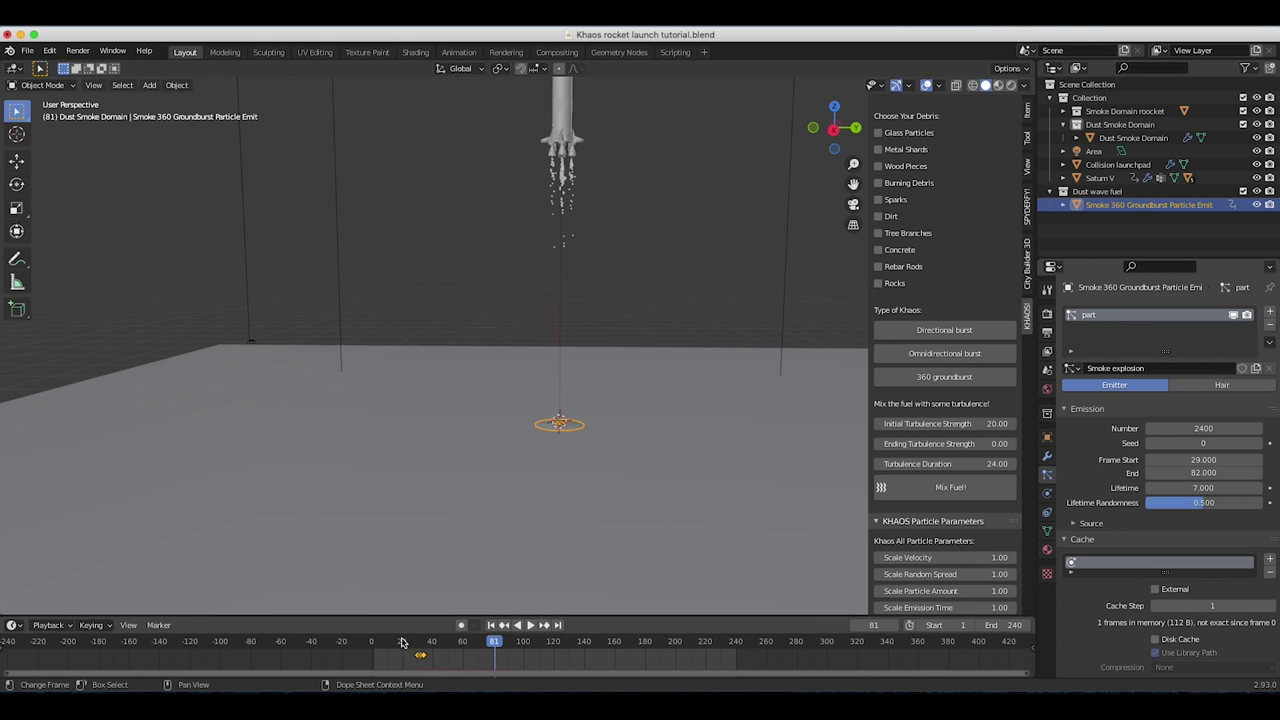
Step: Set the dust emitter's Lifetime Randomness to 1.000 and preview the particle spread around the launchpad at frame 50
left_click(403, 642)
left_click(529, 625)
middle_click_drag(636, 454, 603, 393)
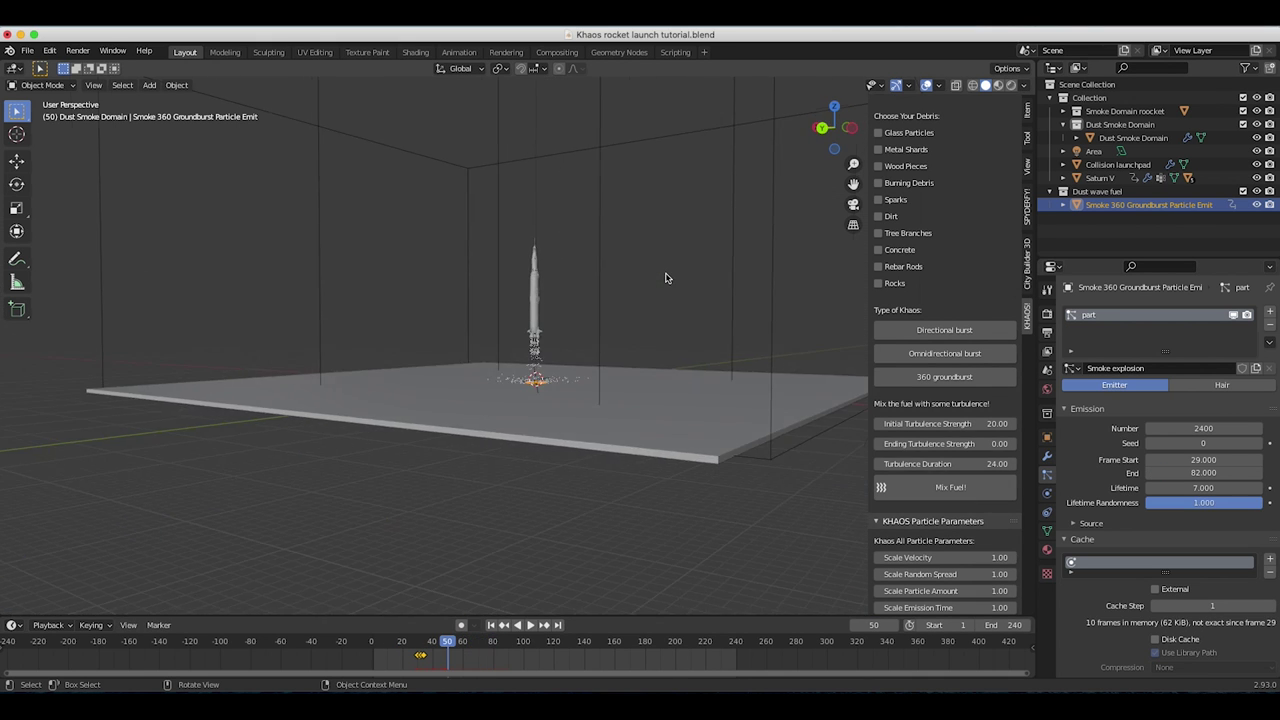
scroll(666, 278, "up", 3)
scroll(497, 371, "up", 6)
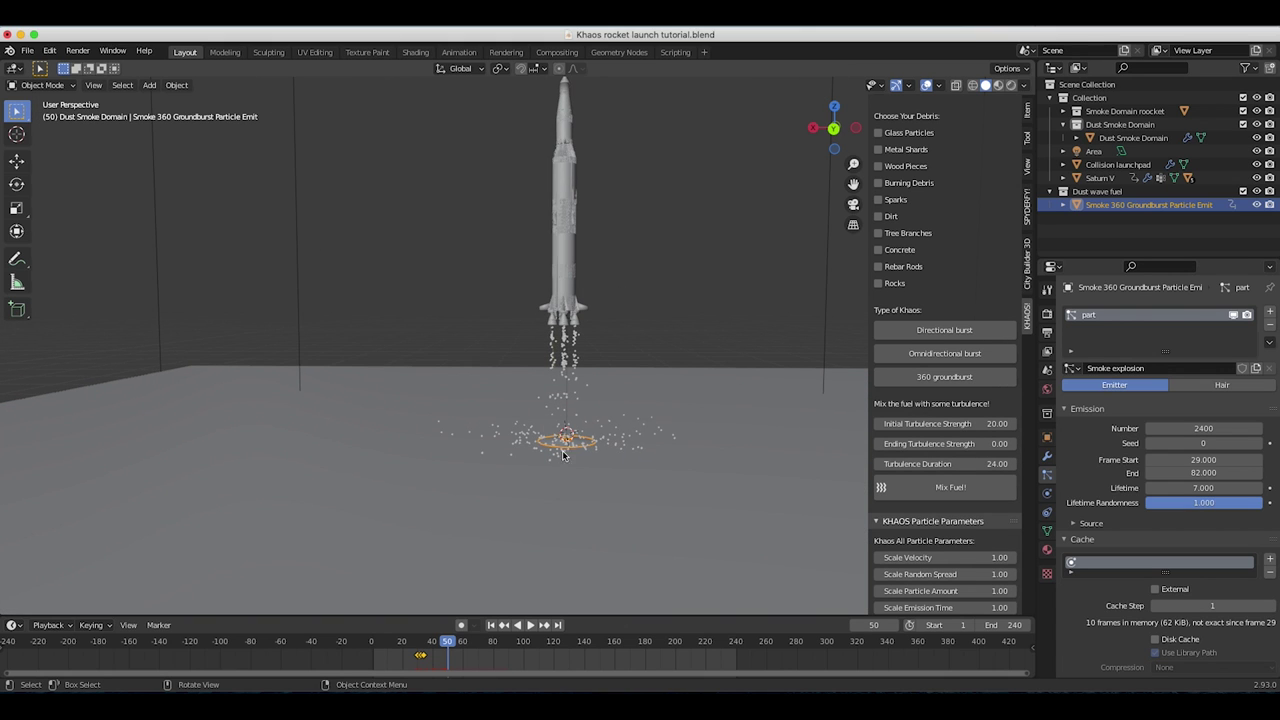
Step: Duplicate the dust emitter in place beneath the rocket and scale the copy along Y to about 0.44
key("shift+d")
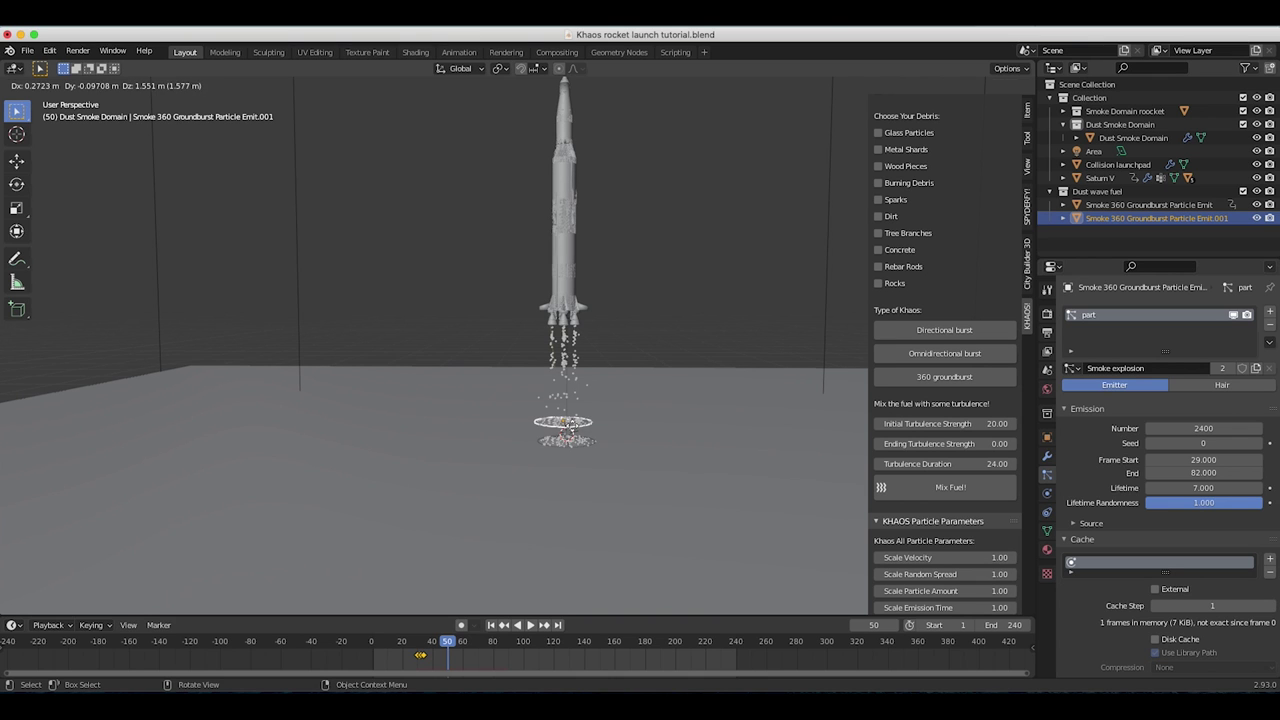
left_click(585, 437)
middle_click_drag(677, 397, 660, 400)
key("s")
key("x")
key("y")
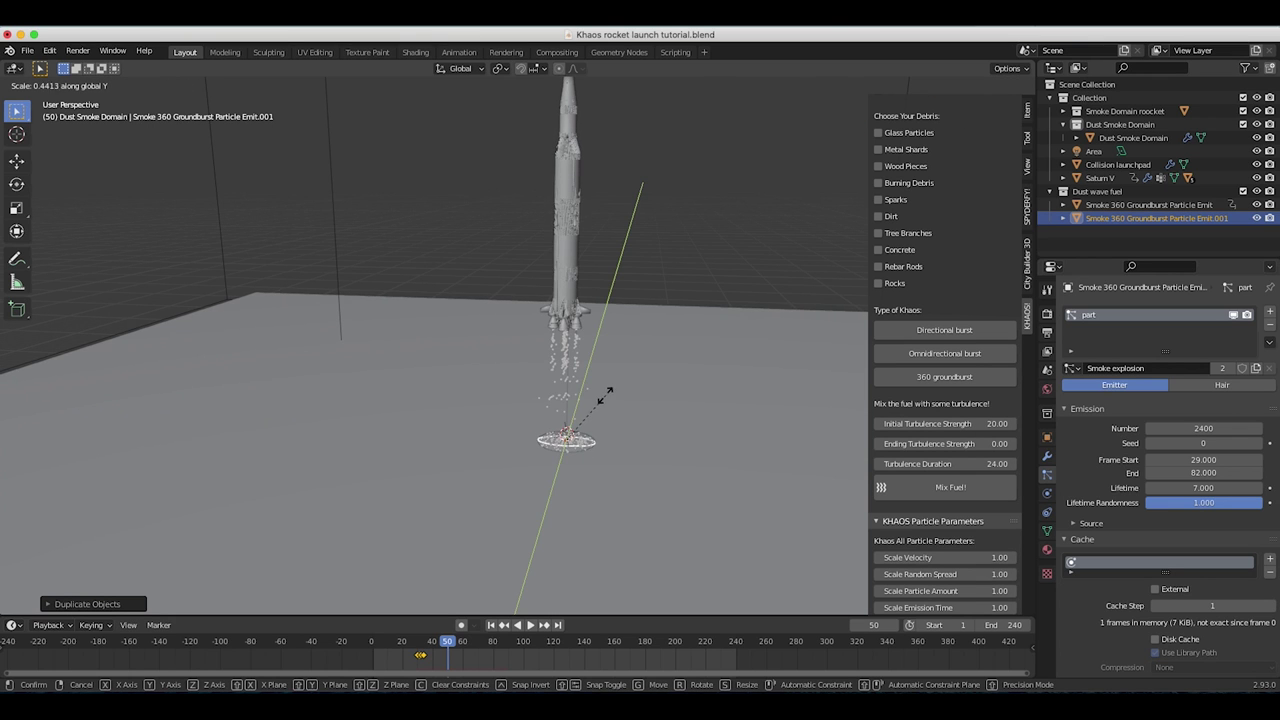
left_click(604, 395)
Step: Rotate the duplicate emitter about -15° around Z, tilt it about -3° in view, and nudge its position
key("r")
key("z")
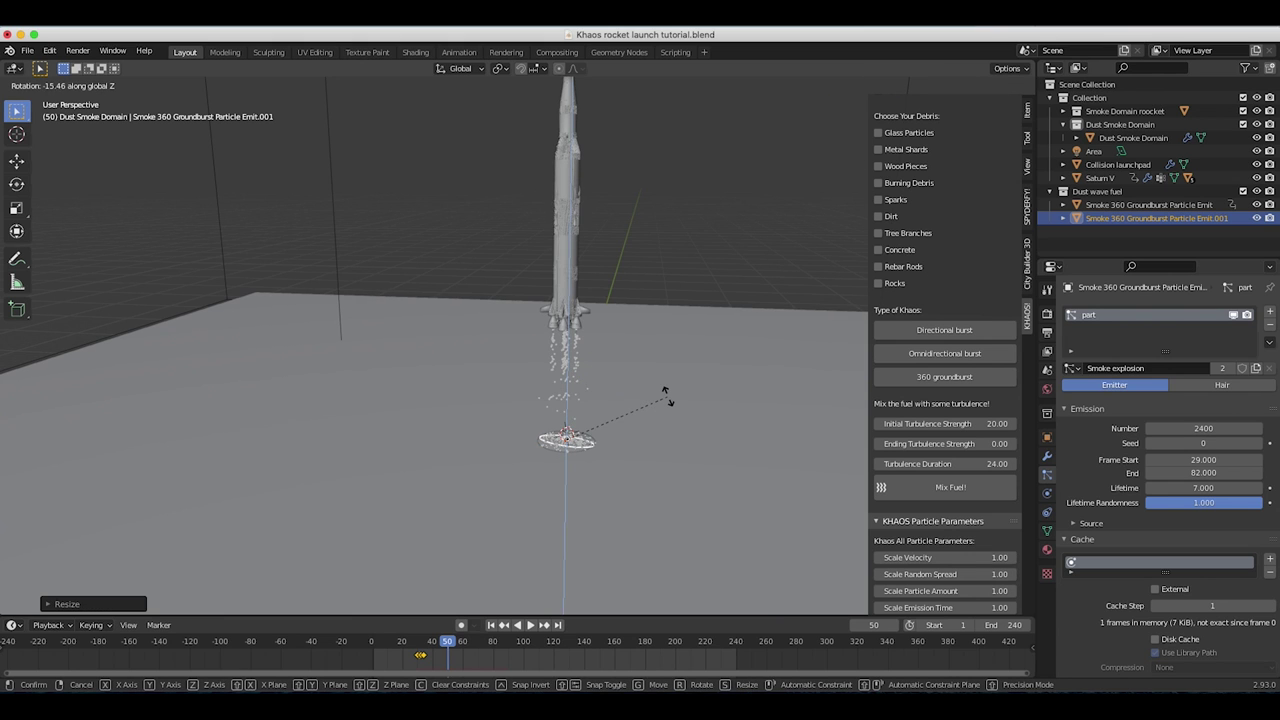
left_click(665, 397)
middle_click_drag(667, 397, 685, 375)
key("r")
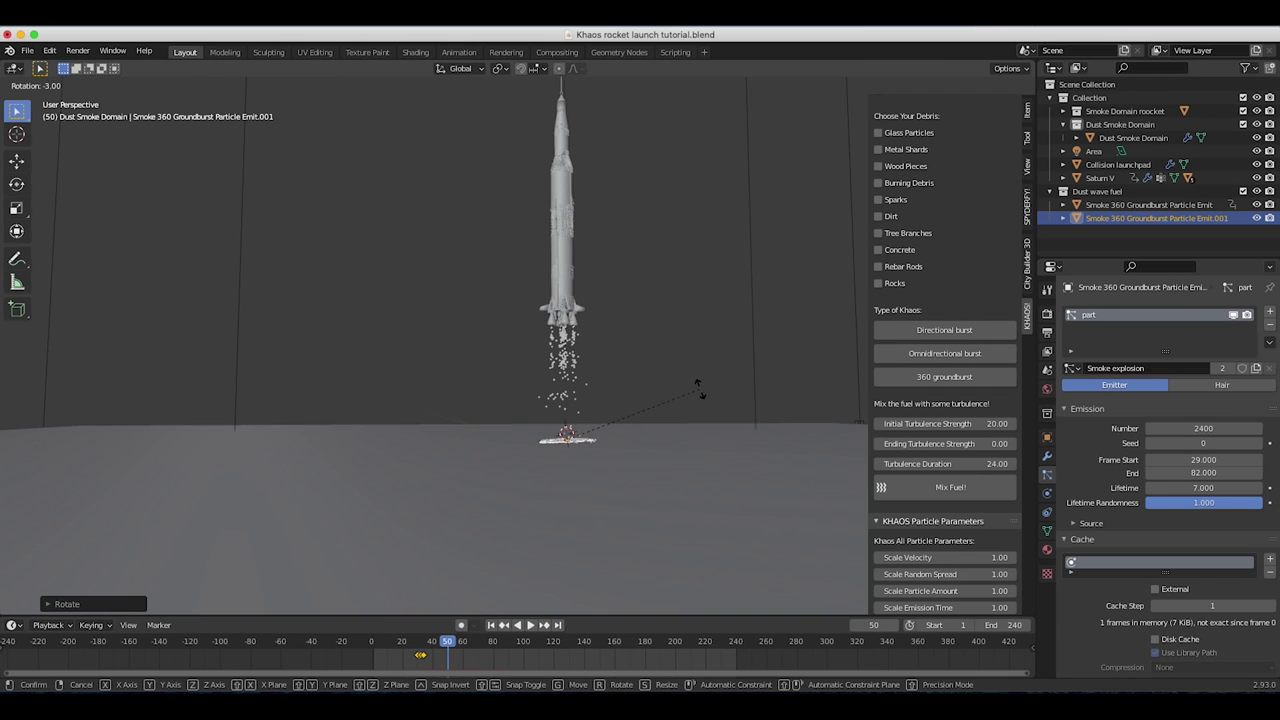
left_click(700, 386)
key("g")
left_click(700, 383)
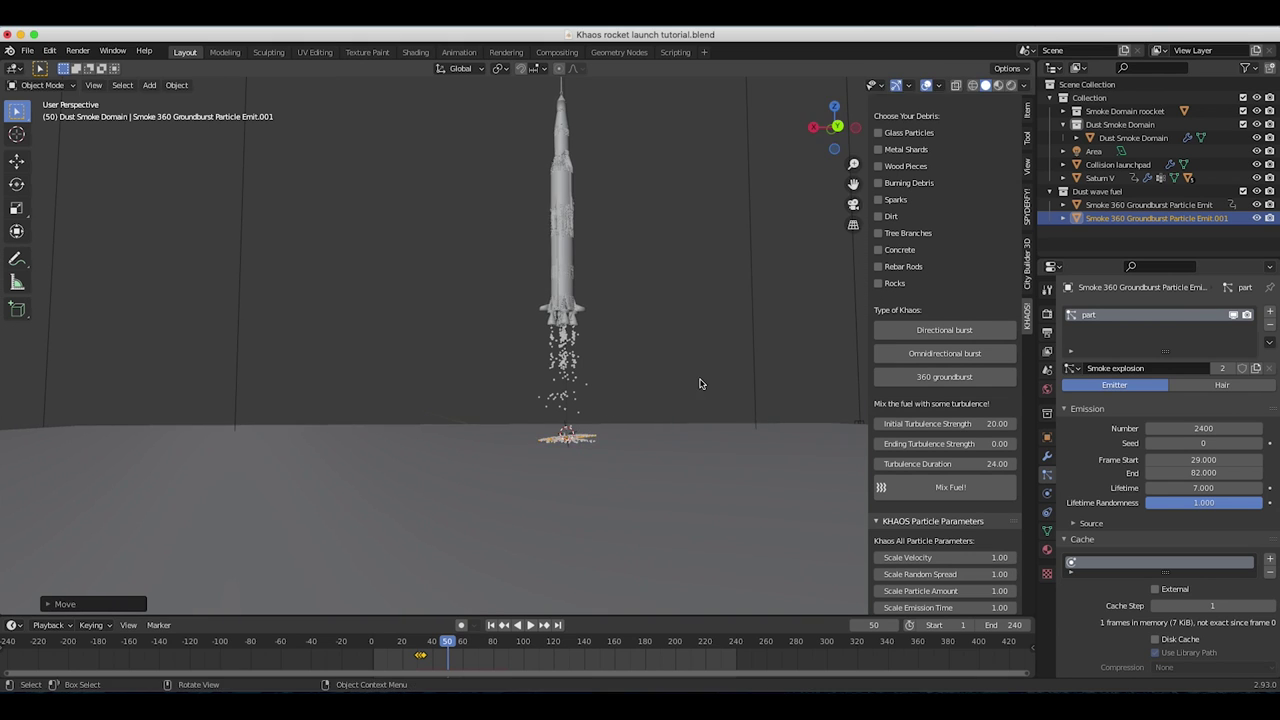
Step: Scale the duplicate emitter along Y to about 0.67 and check the spread of both emitters' particles at frame 40
middle_click_drag(587, 451, 682, 373)
key("s")
key("x")
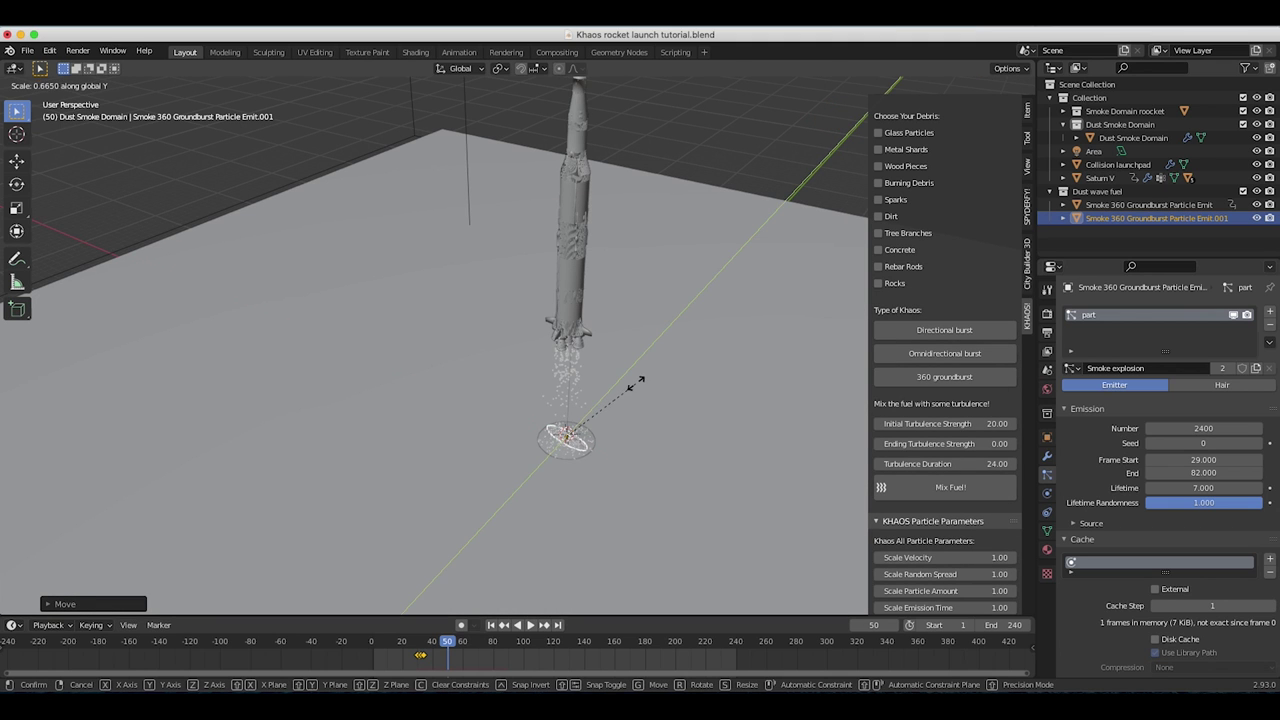
left_click(636, 387)
middle_click_drag(636, 387, 637, 386)
scroll(637, 386, "down", 2)
left_click_drag(420, 641, 432, 641)
mouse_move(598, 434)
middle_mouse_down()
mouse_move(620, 401)
mouse_move(630, 410)
mouse_move(603, 423)
middle_mouse_up()
scroll(603, 423, "up", 2)
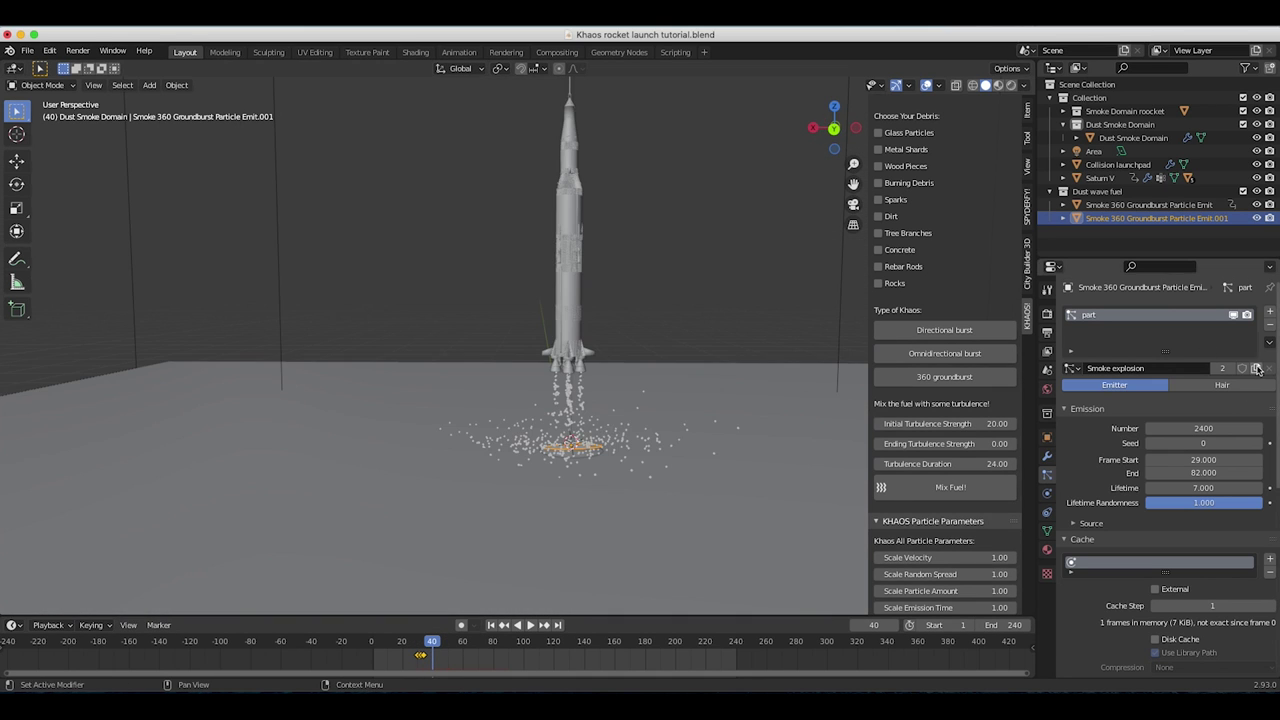
Step: Give the second dust emitter its own single-user particle settings and duplicate the emitter in place
left_click(1257, 369)
key("shift+d")
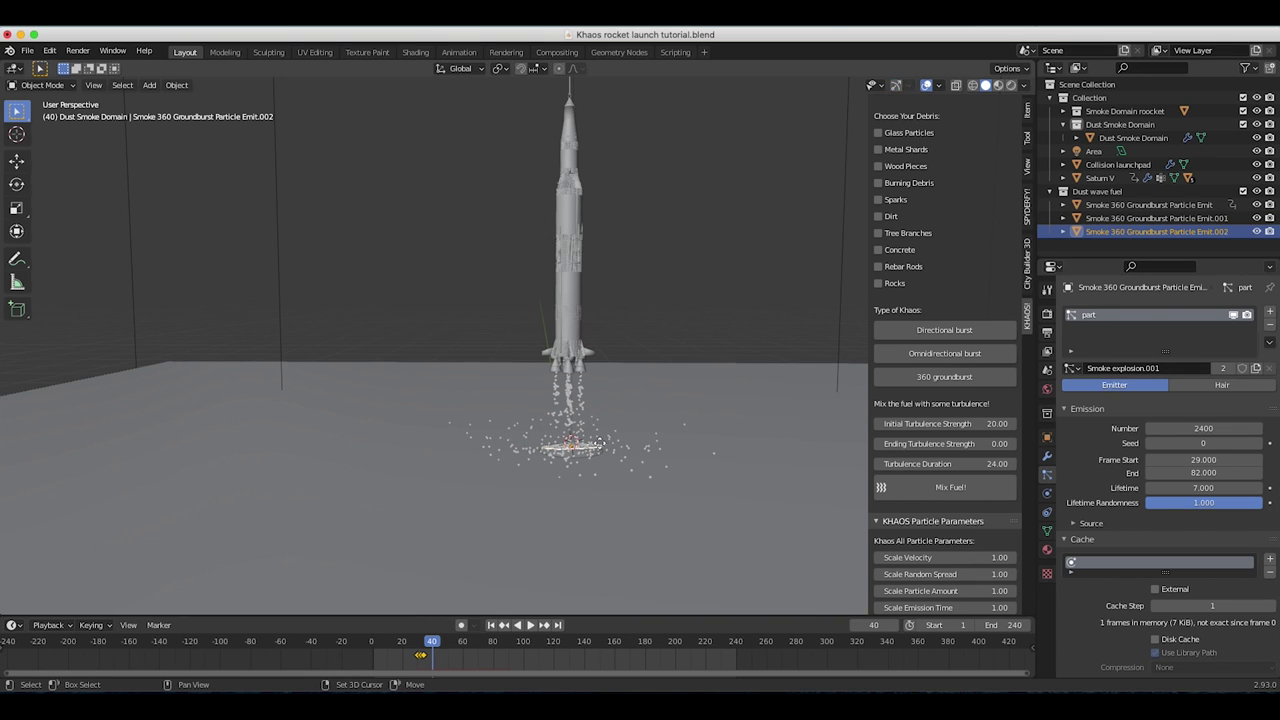
Step: Rotate the new emitter copy about -42° around Z, and adjust its Z rotation again while viewing from above
key("r")
key("z")
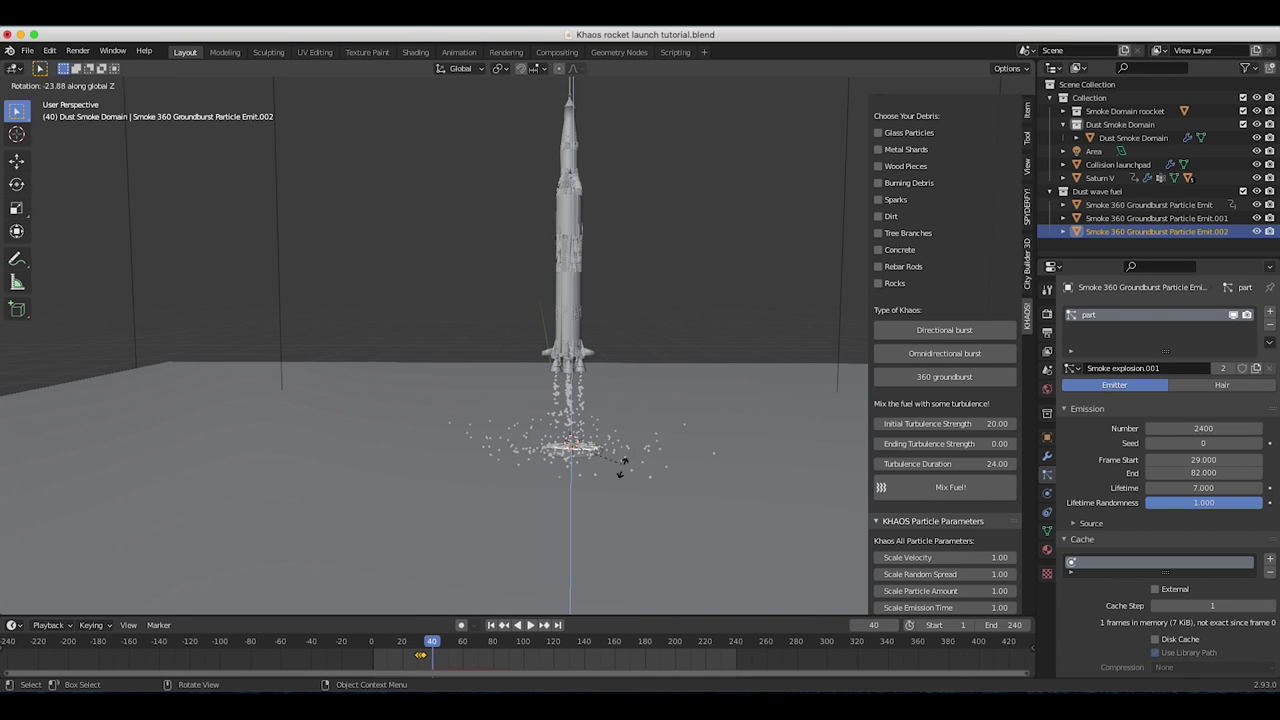
left_click(680, 369)
key("r")
key("z")
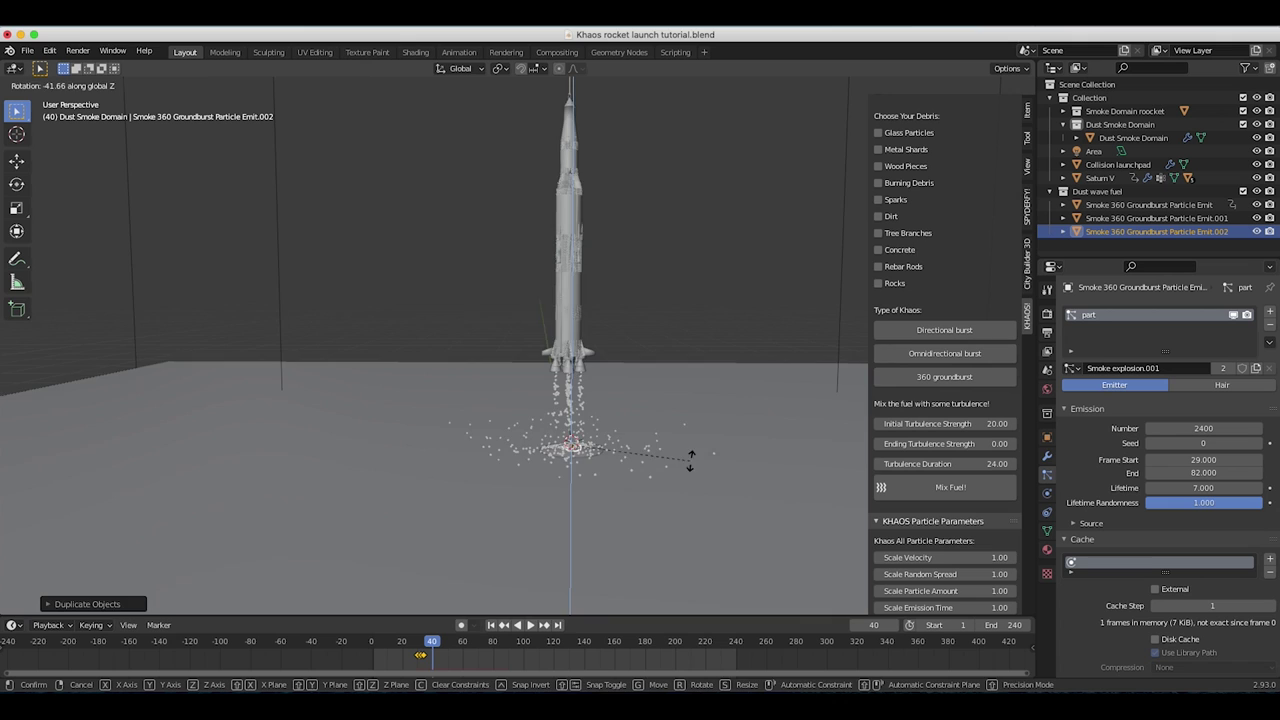
left_click(690, 461)
middle_click_drag(690, 461, 650, 540)
key("r")
key("z")
left_click(733, 408)
Step: Nudge the third dust emitter along Z beneath the rocket, keeping its size
key("s")
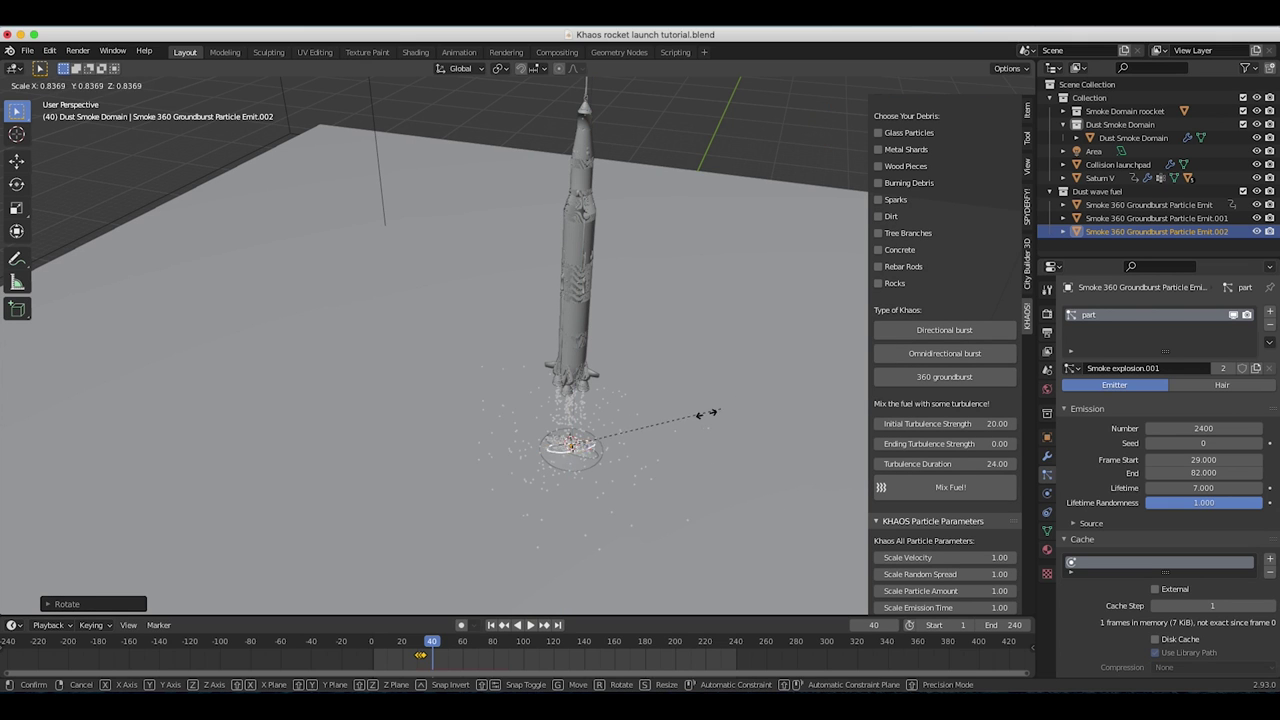
right_click(676, 422)
middle_click_drag(676, 422, 658, 417)
key("g")
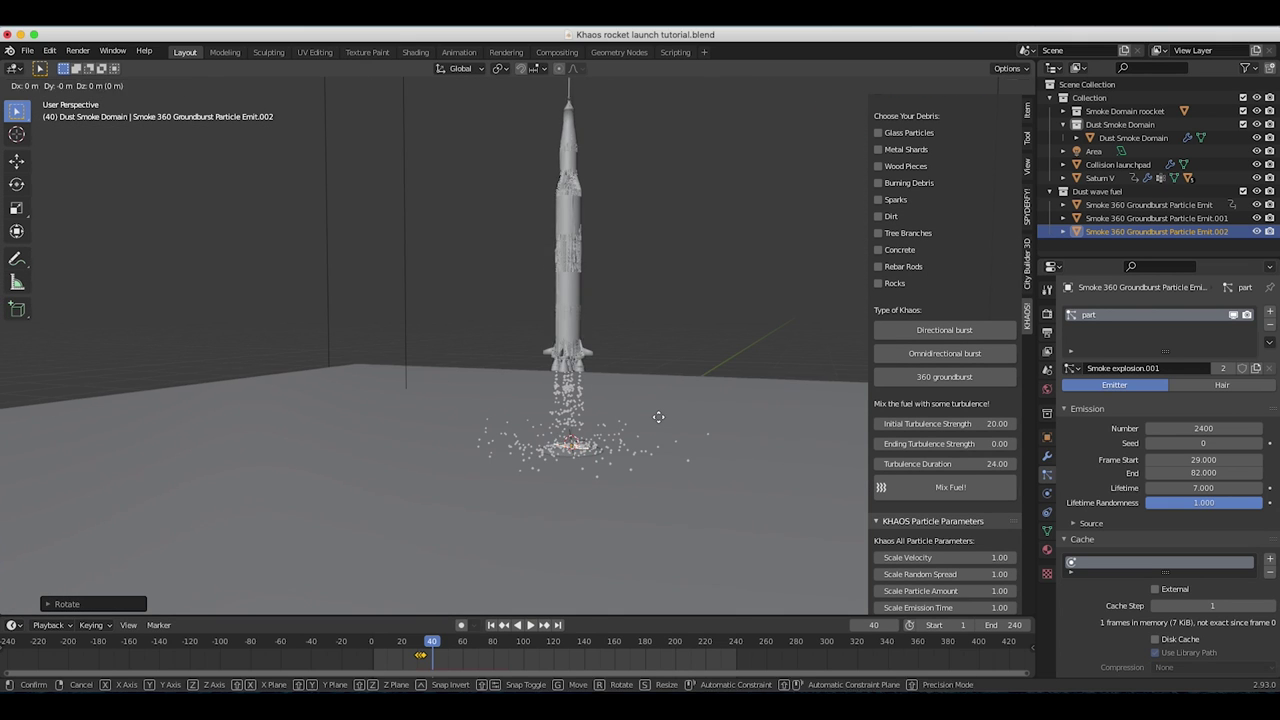
key("z")
left_click(660, 416)
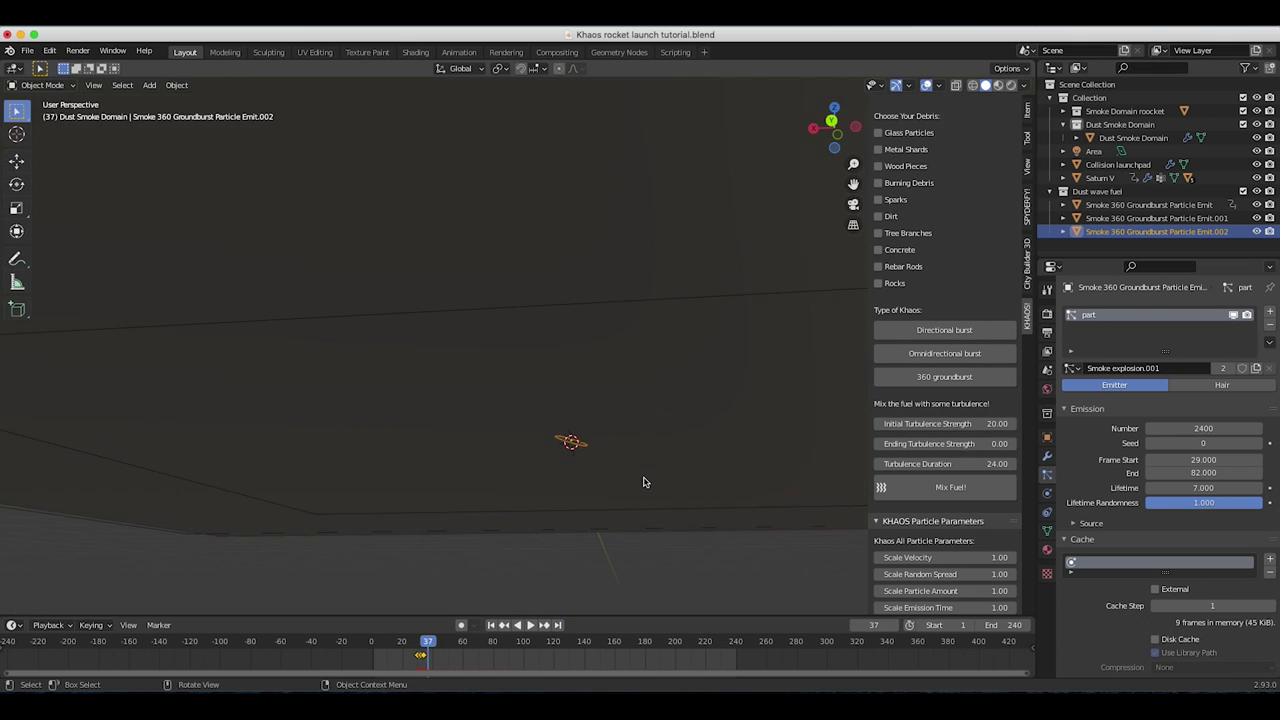
middle_click_drag(646, 480, 644, 478)
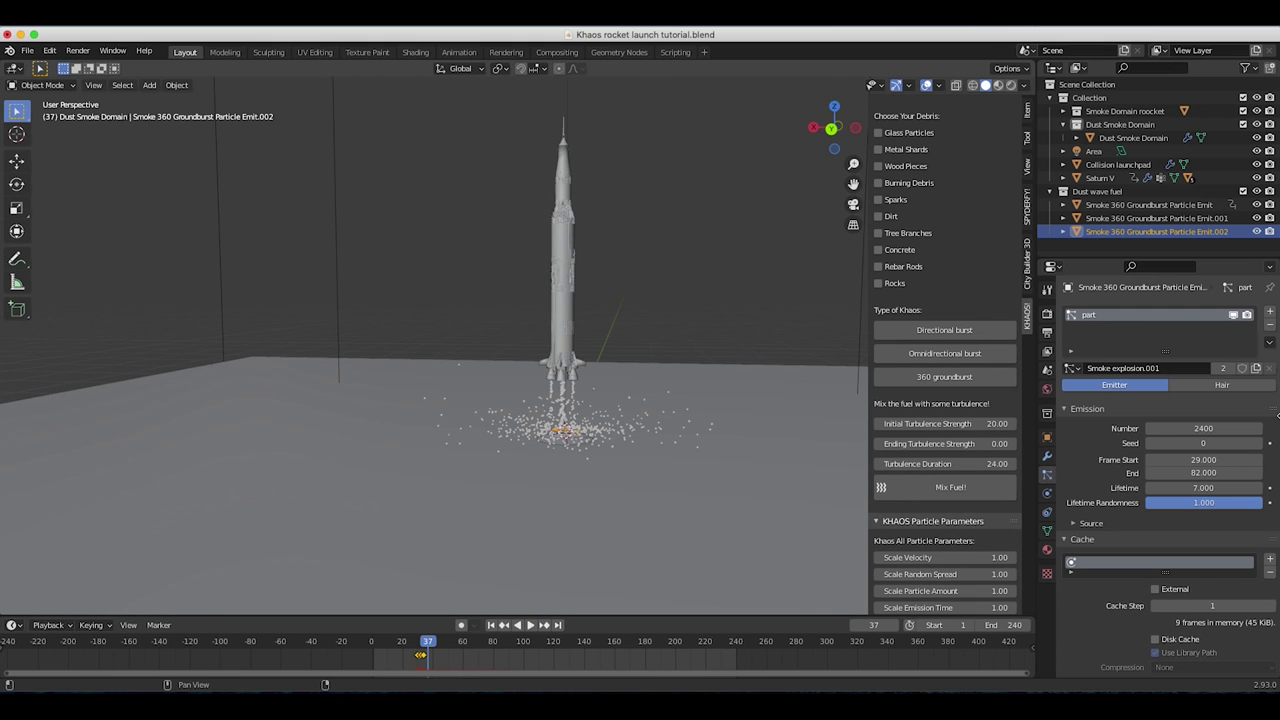
Step: Make the third emitter's particle settings single-user and set its Number to 2600
left_click(1207, 428)
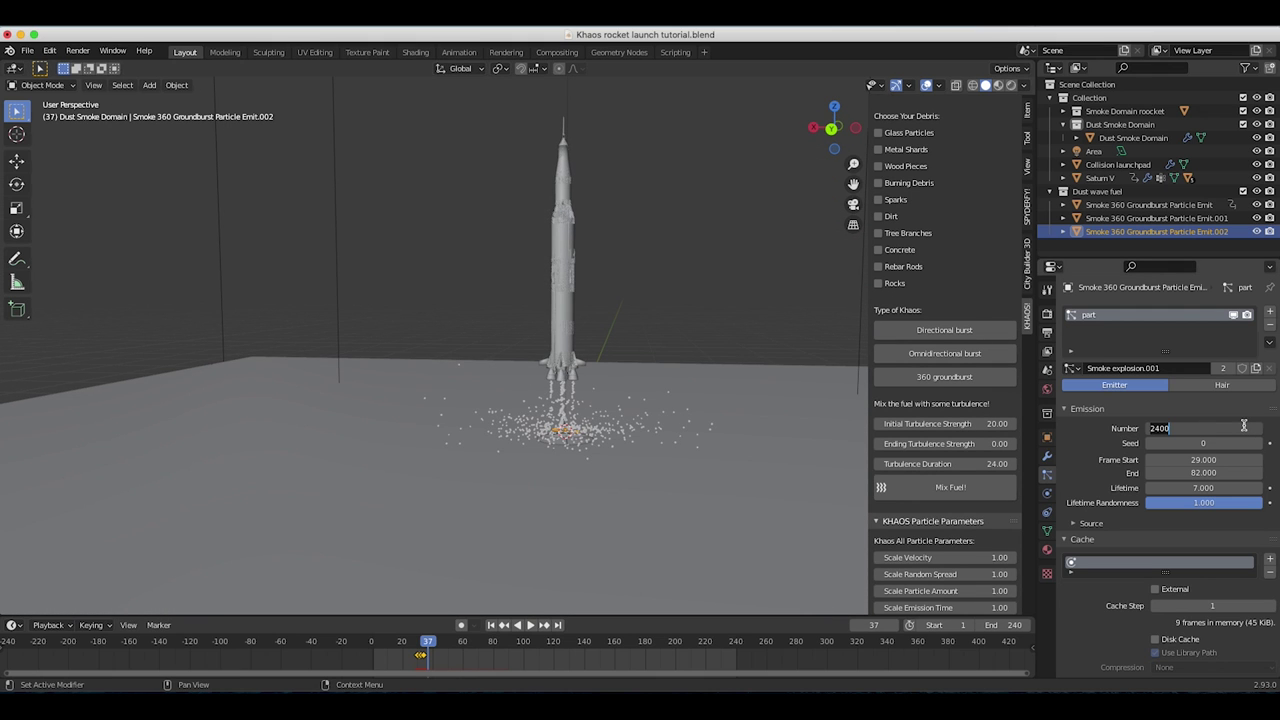
type("2600")
key("Return")
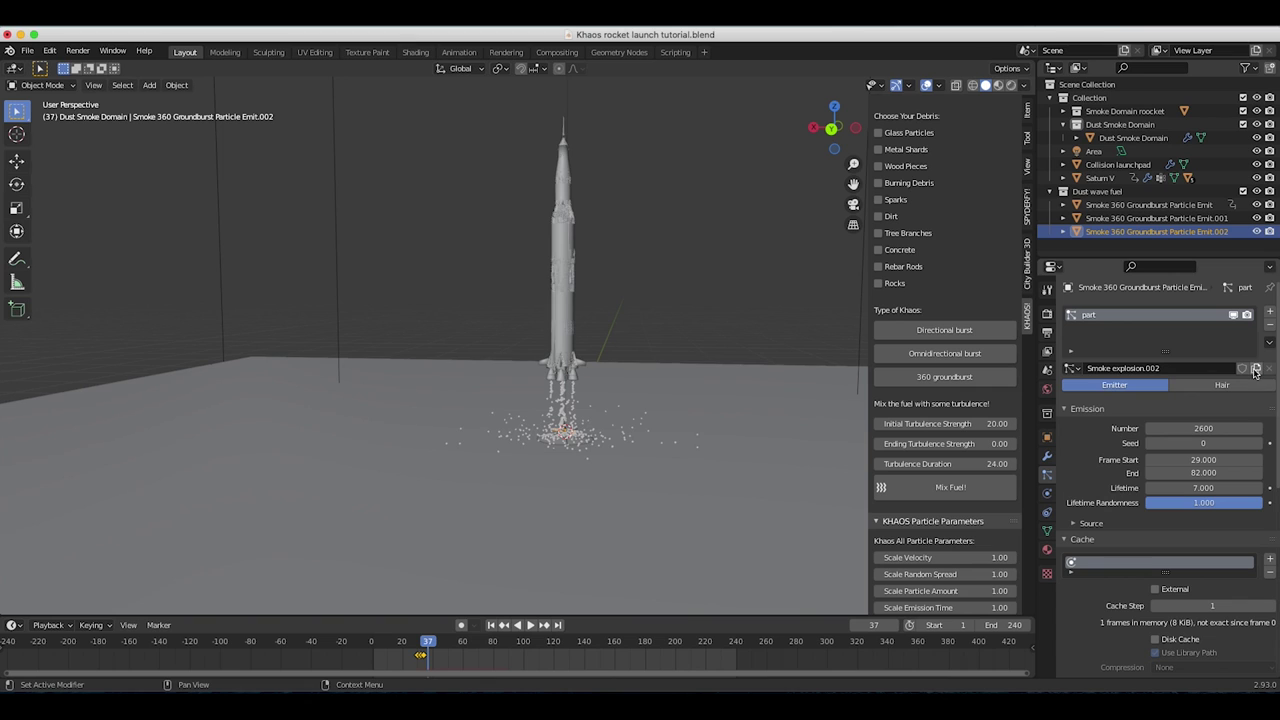
Step: Set the third emitter's Frame Start to 34 and play the particle animation from frame 20
left_click(1208, 461)
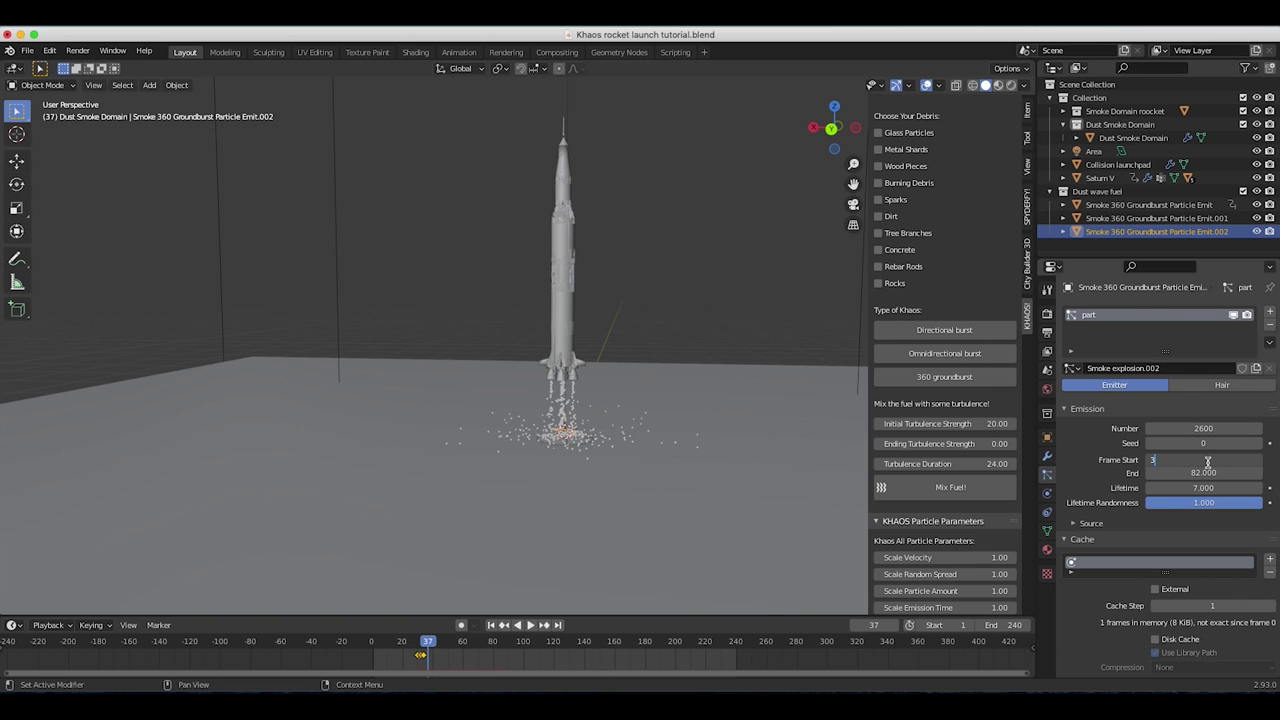
type("34")
key("Return")
left_click(401, 641)
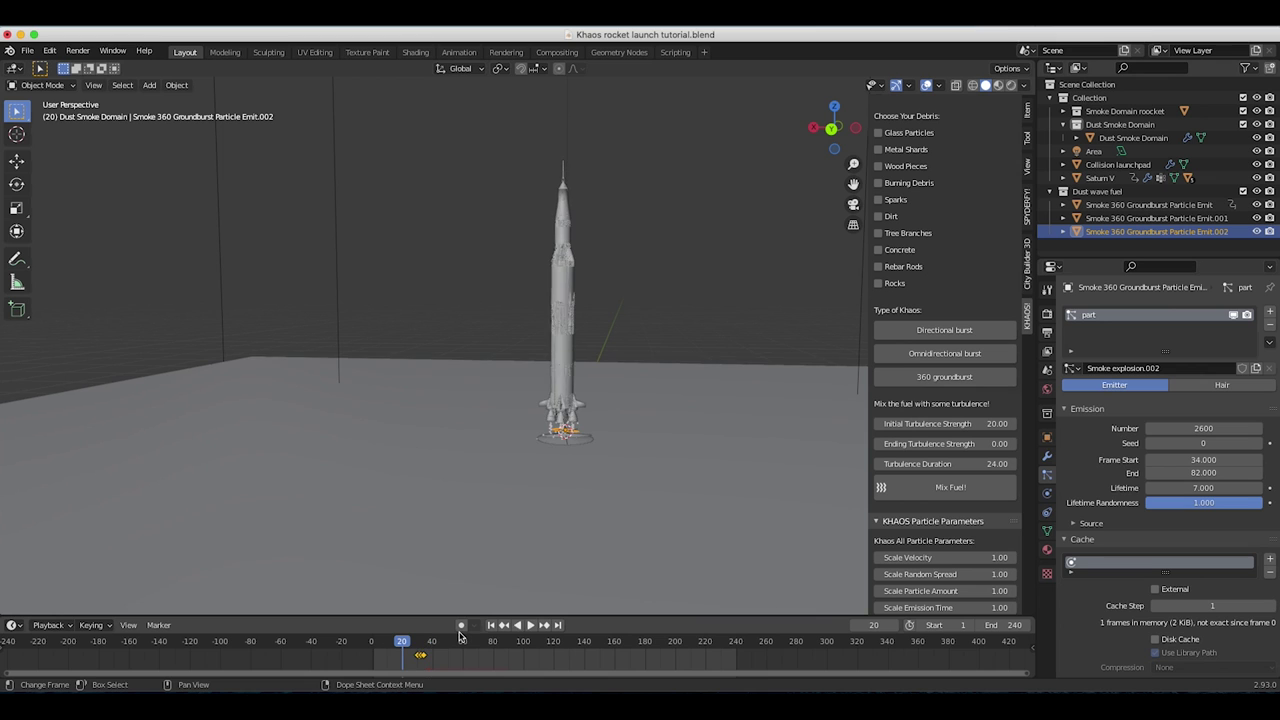
left_click(535, 625)
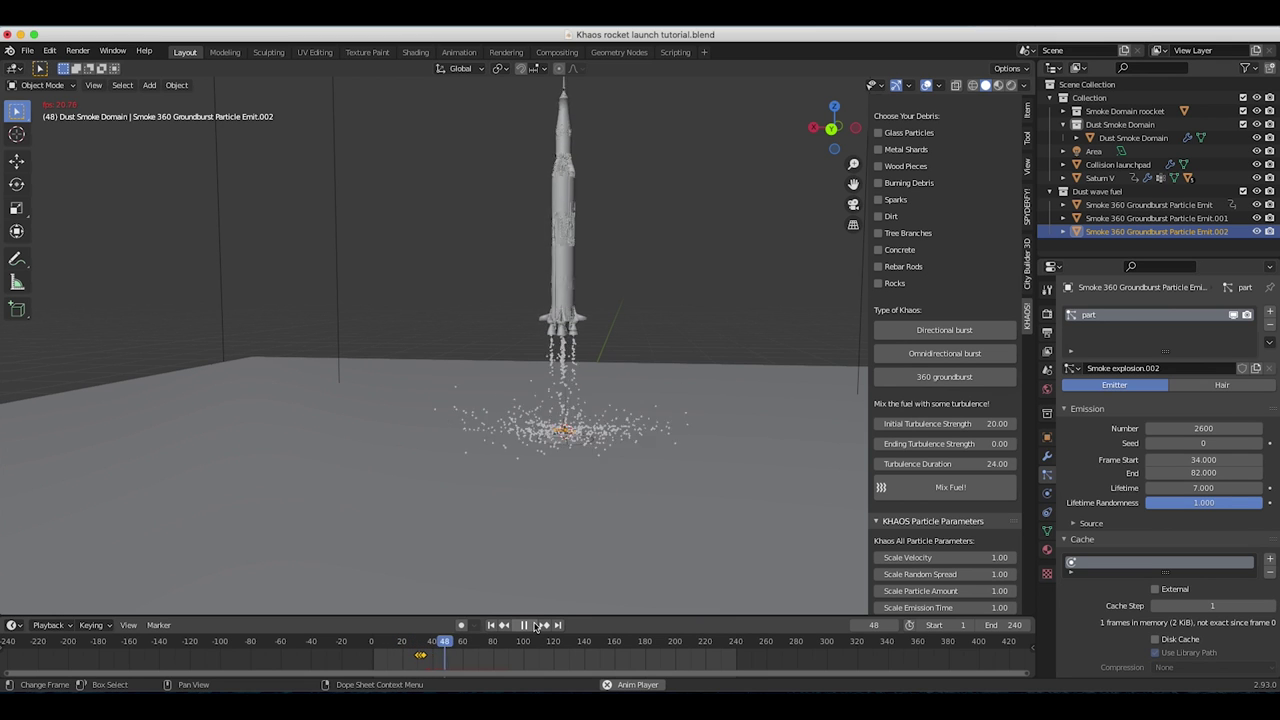
left_click(535, 625)
Step: Set the third emitter's Lifetime to 8.000 and preview the dust burst from frame 20 through frame 100
left_click(1207, 488)
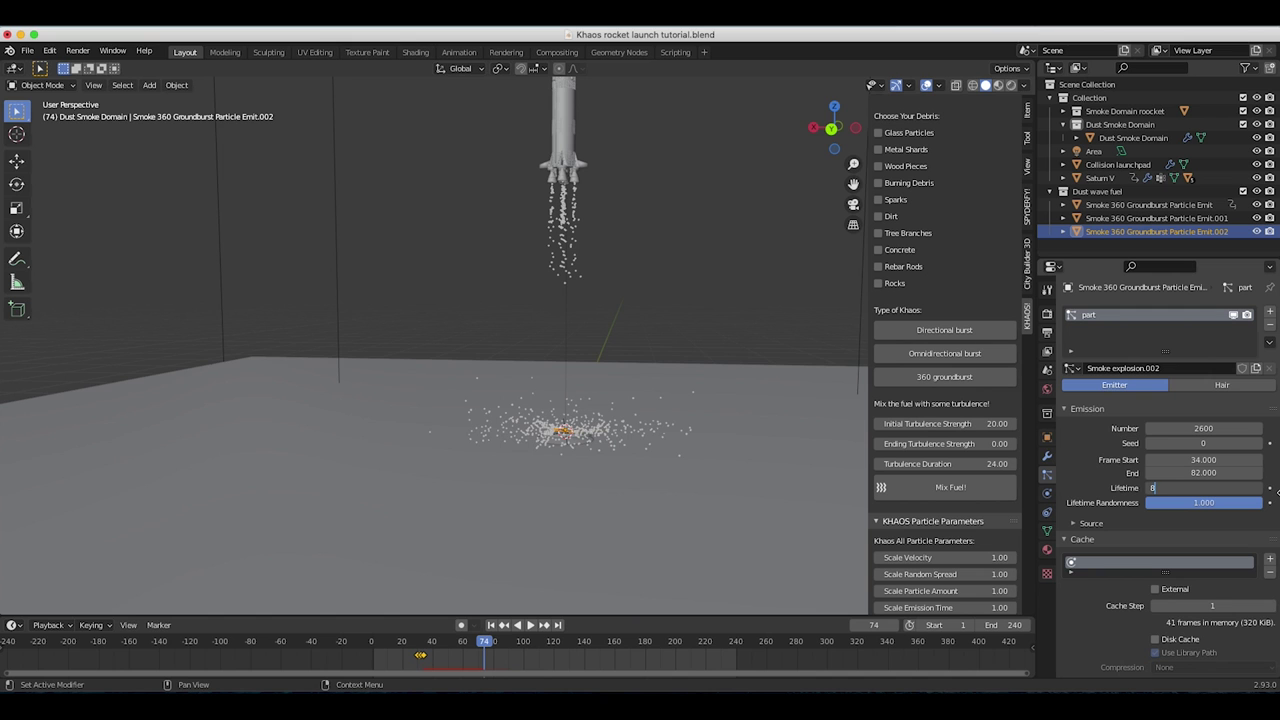
key("Return")
left_click(404, 645)
key("space")
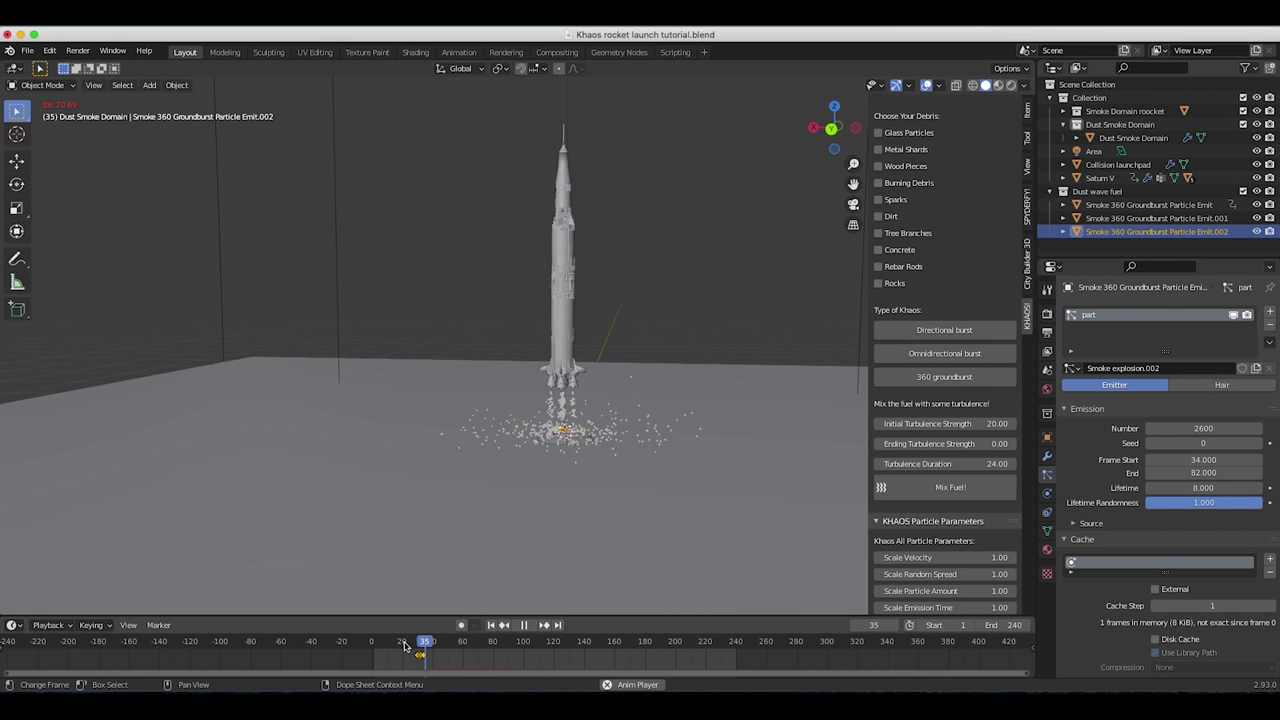
key("space")
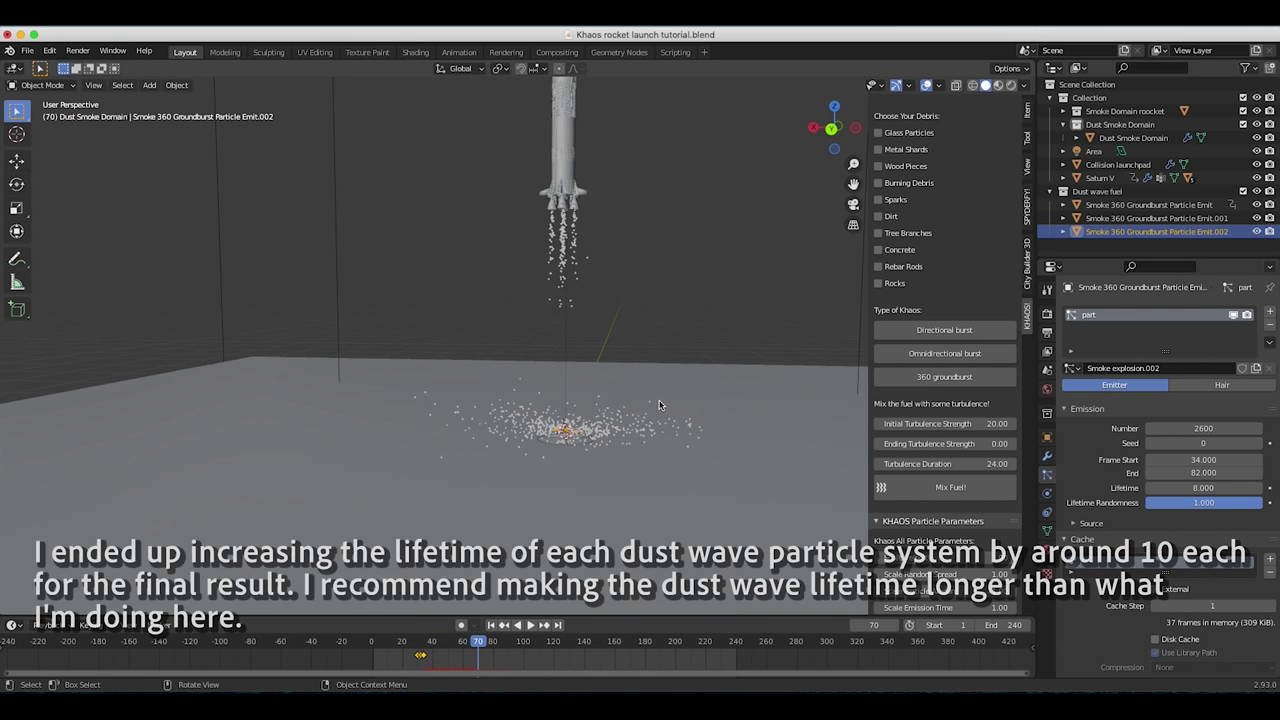
scroll(659, 405, "down", 3)
key("space")
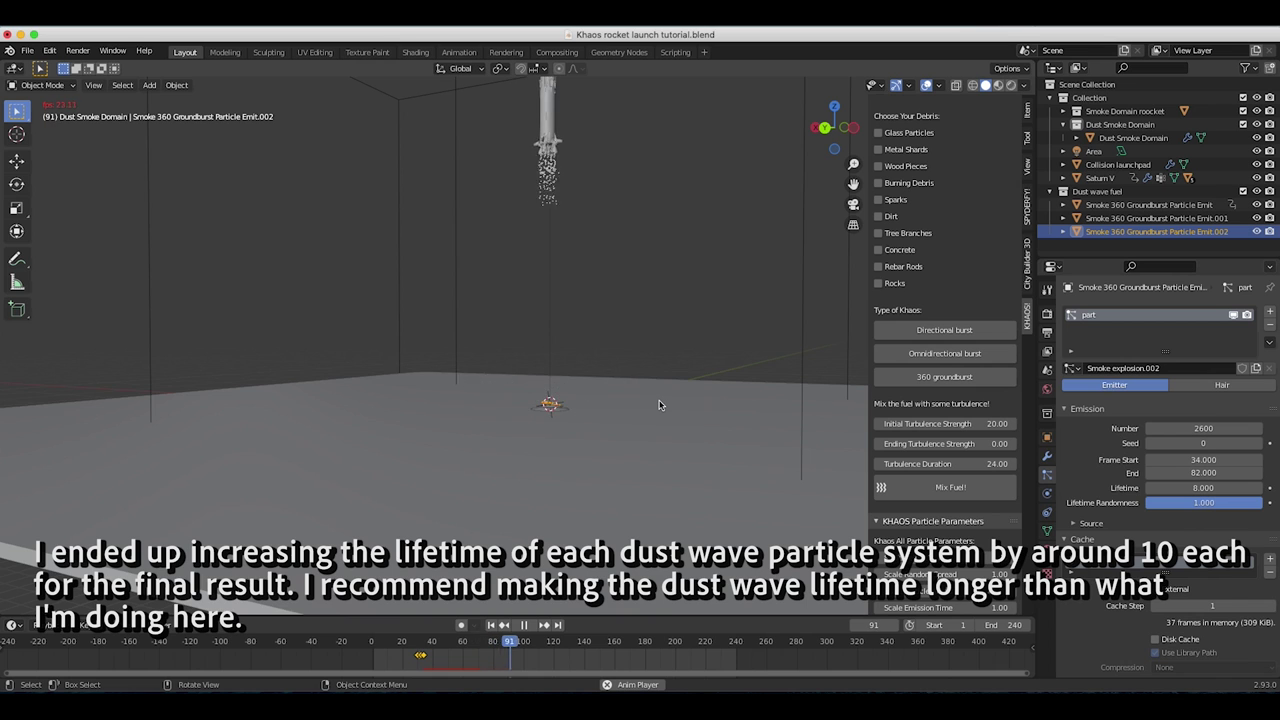
key("space")
middle_click_drag(495, 410, 594, 393)
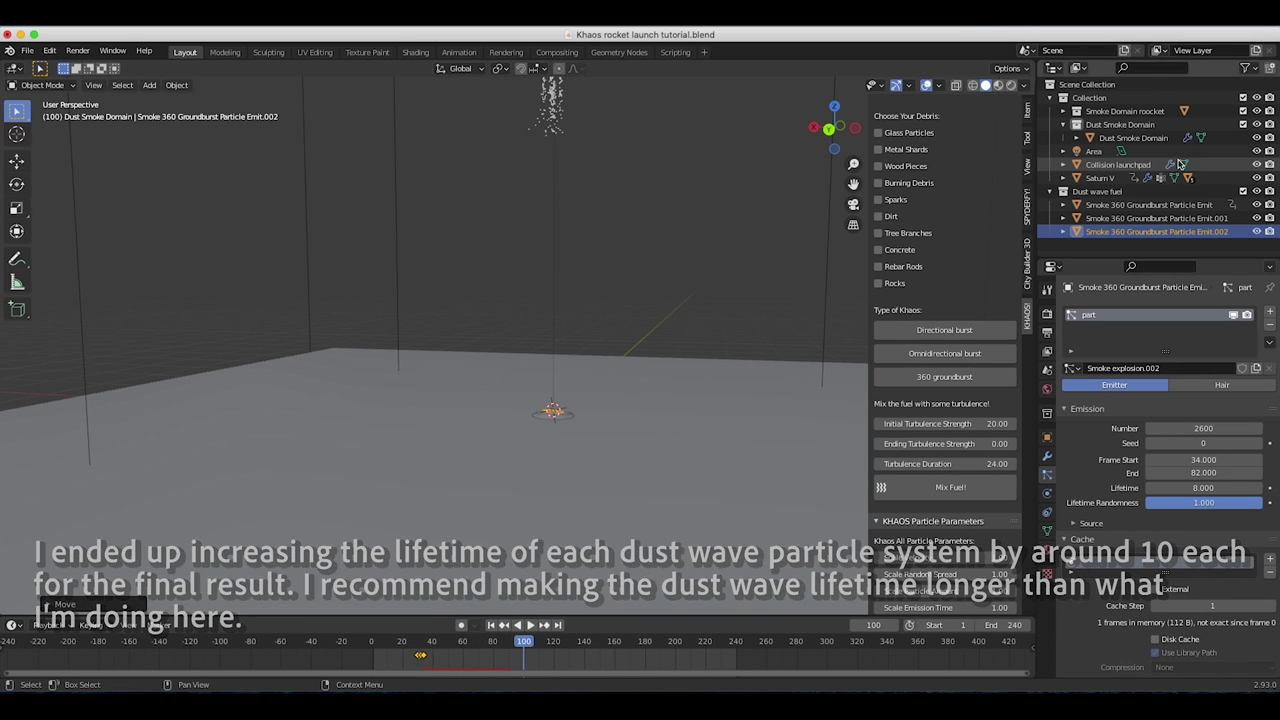
Step: Select the Dust Smoke Domain and scrub to frame 51 to compare the particle spread with its bounds
left_click(1097, 191)
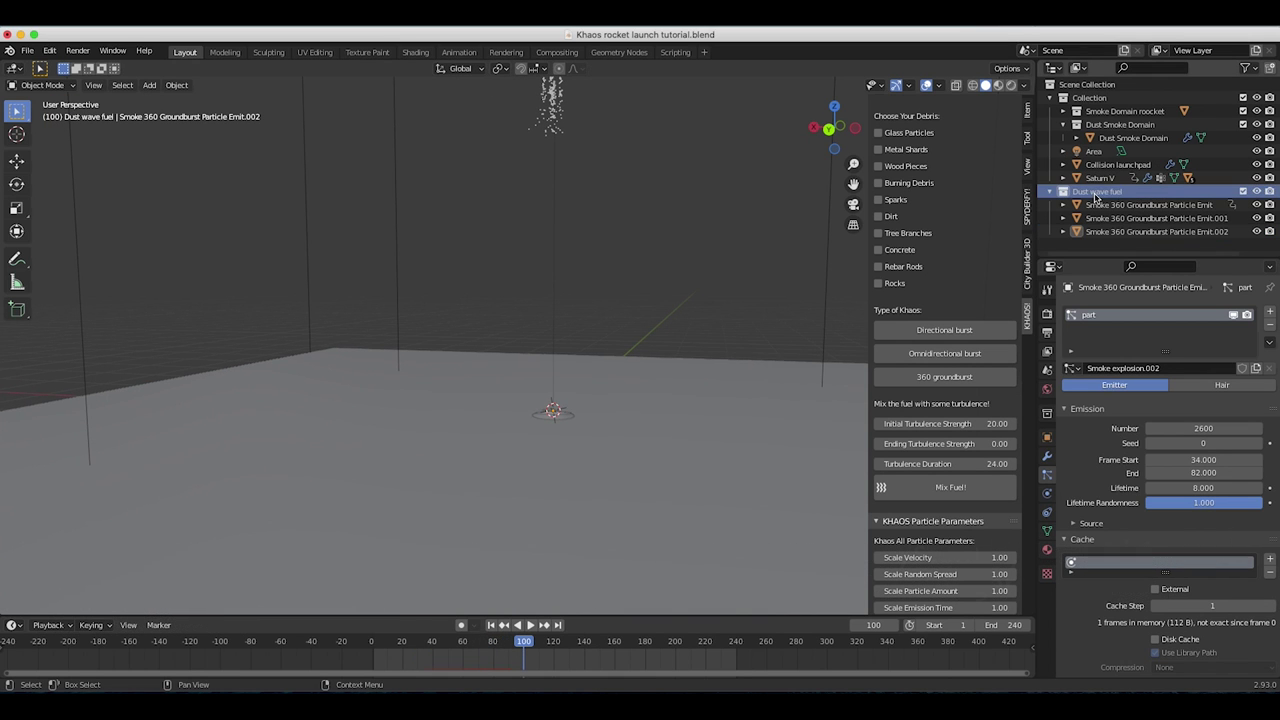
left_click(824, 256)
scroll(826, 258, "down", 5)
left_click(784, 258)
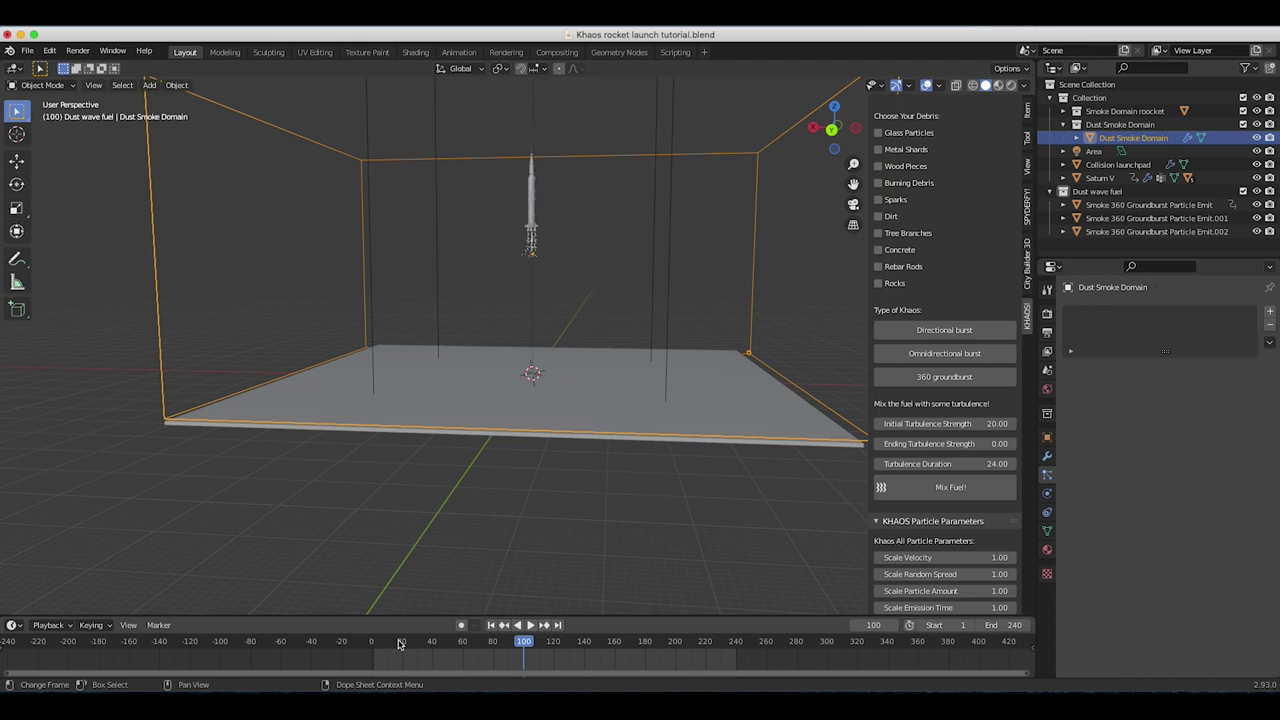
left_click_drag(400, 645, 449, 641)
middle_click_drag(530, 450, 540, 420)
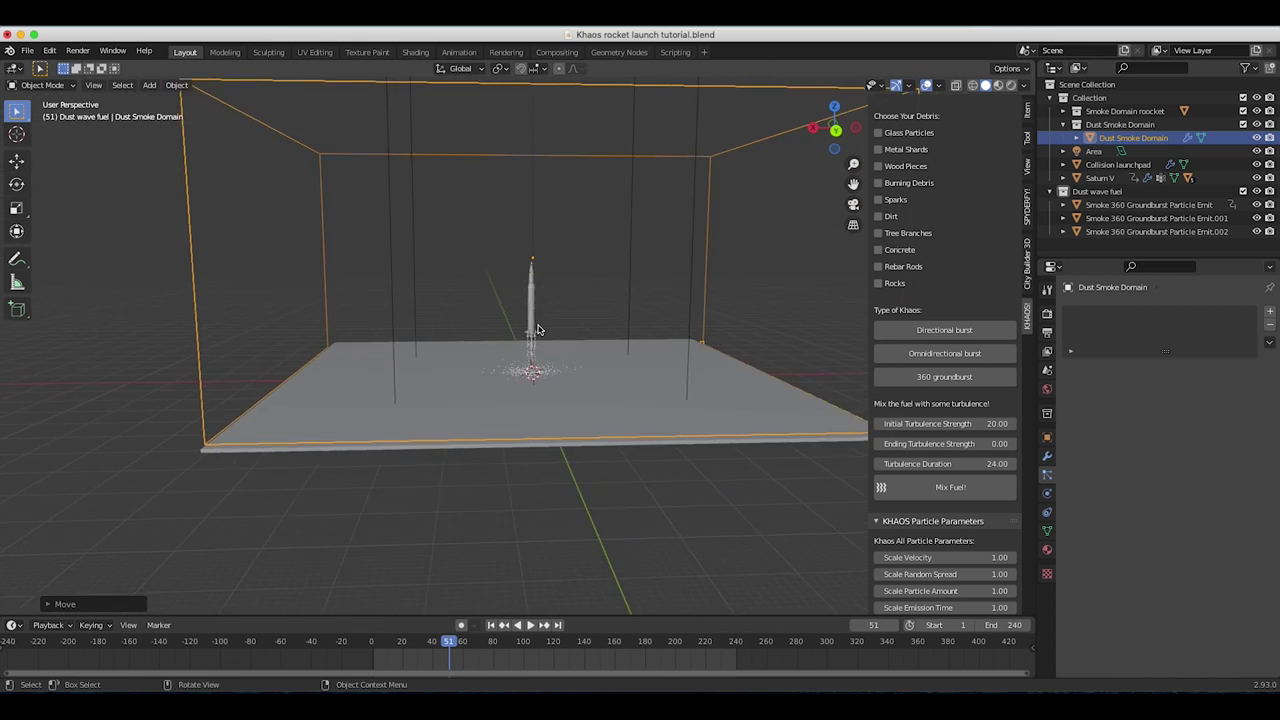
Step: Set the Dust Smoke Domain's fluid Resolution Divisions to 180
left_click(1046, 457)
left_click(1047, 493)
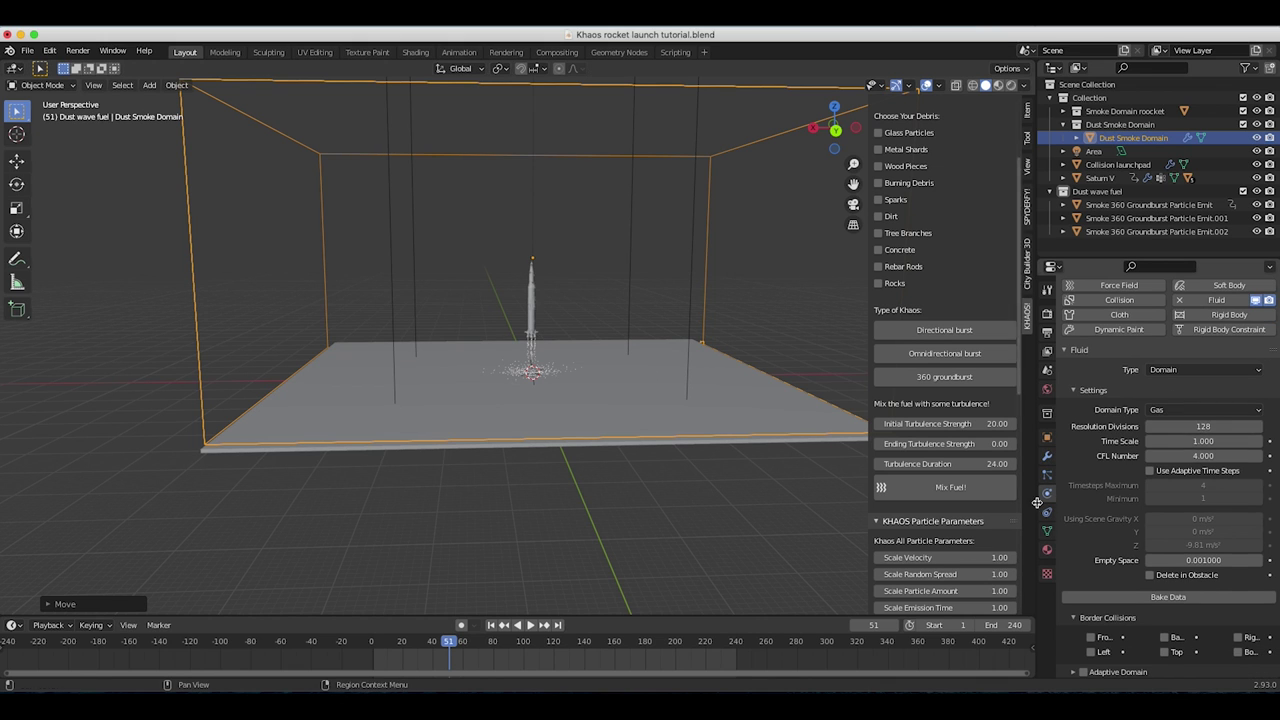
left_click(1200, 427)
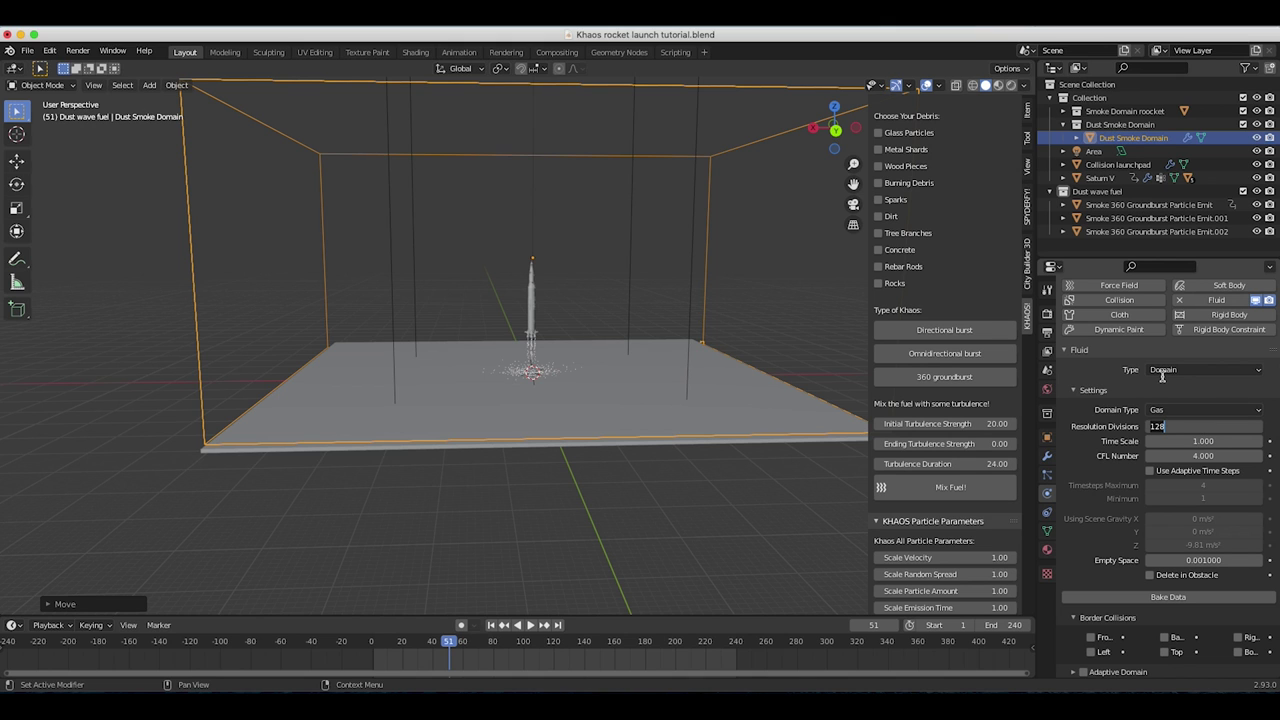
type("180")
key("Return")
Step: Examine the dust domain's extent around the rocket and its Border Collisions, Gas, Dissolve and Noise settings
scroll(1140, 390, "down", 3)
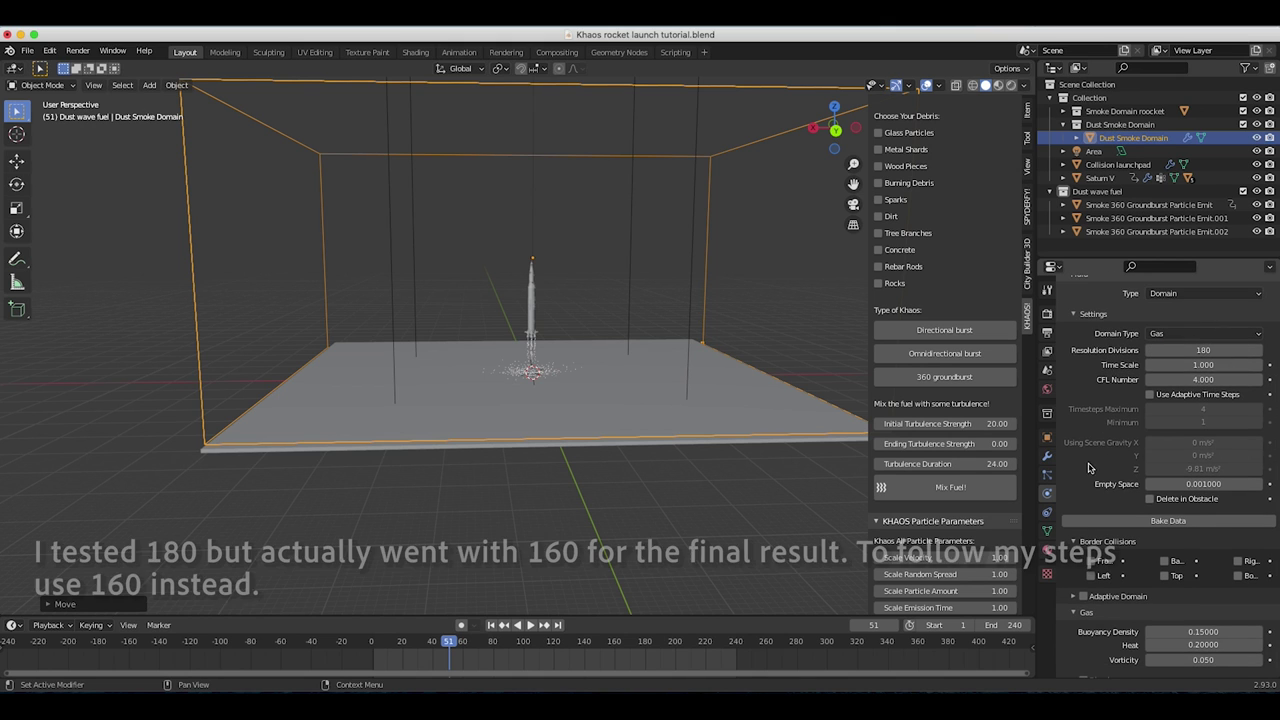
scroll(1130, 395, "down", 6)
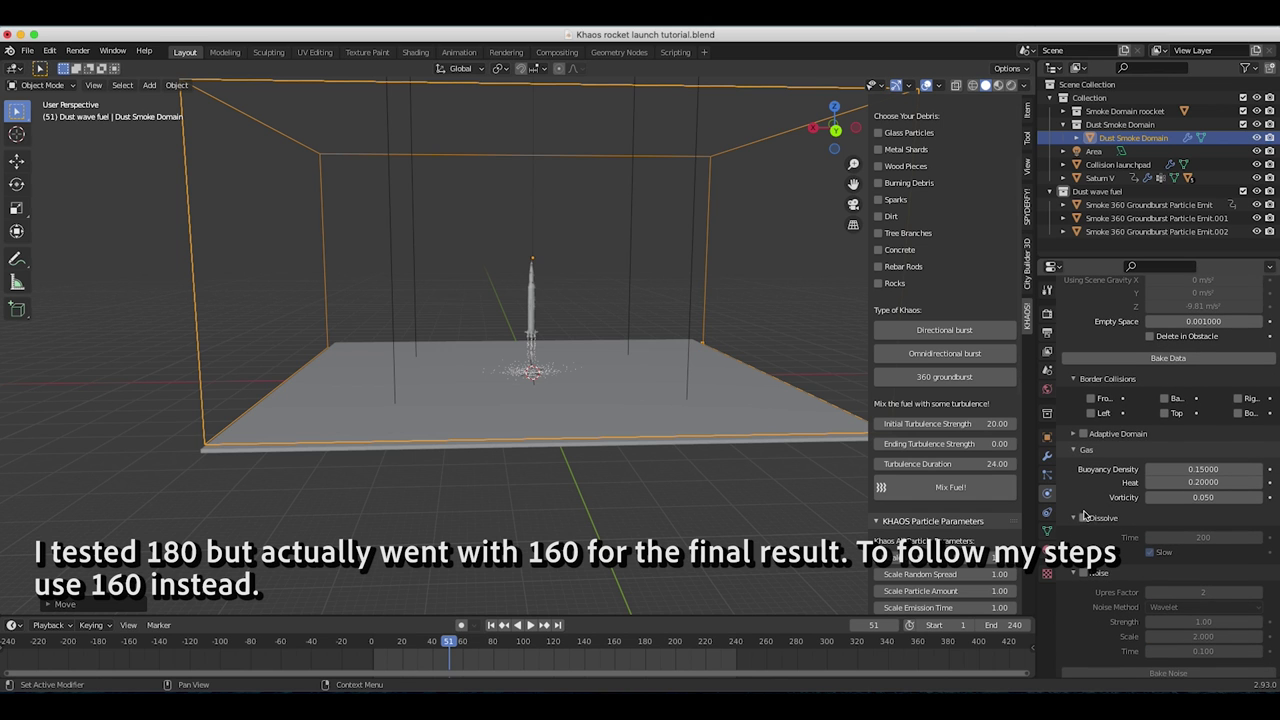
scroll(693, 271, "down", 5)
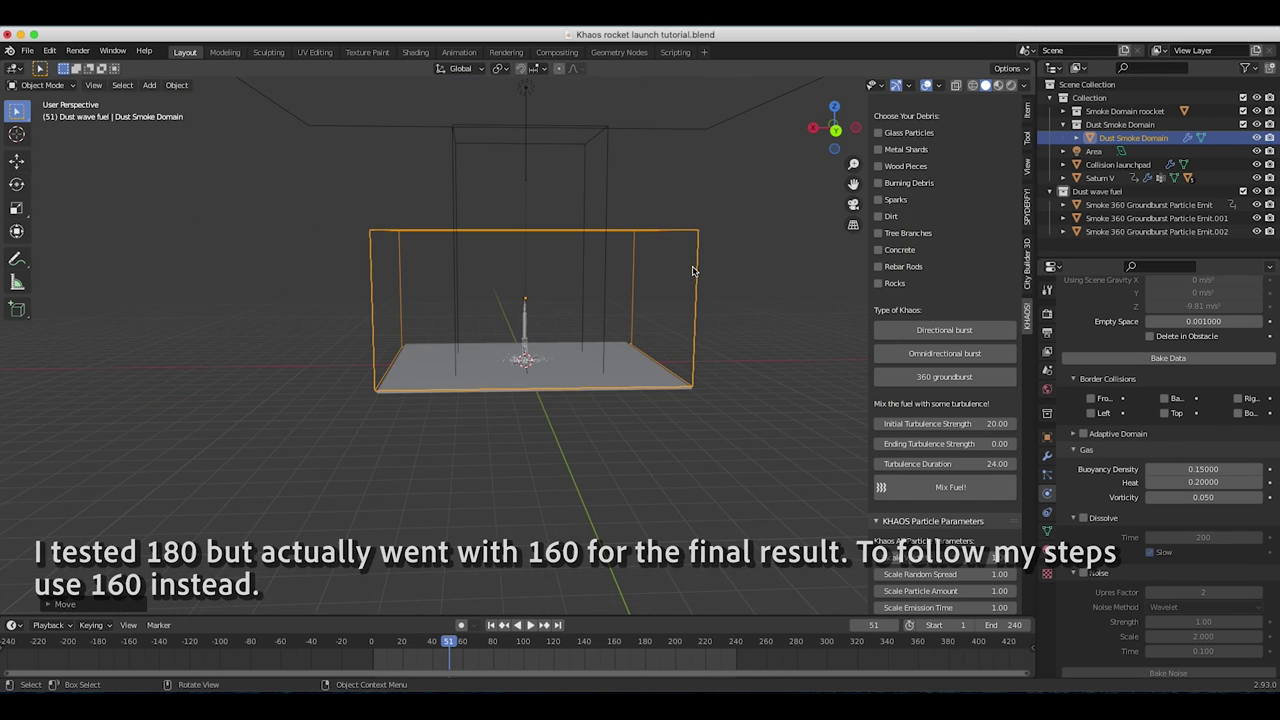
scroll(693, 271, "up", 4)
scroll(693, 271, "left", 4)
scroll(693, 271, "up", 5)
scroll(693, 271, "down", 6)
scroll(693, 271, "up", 4)
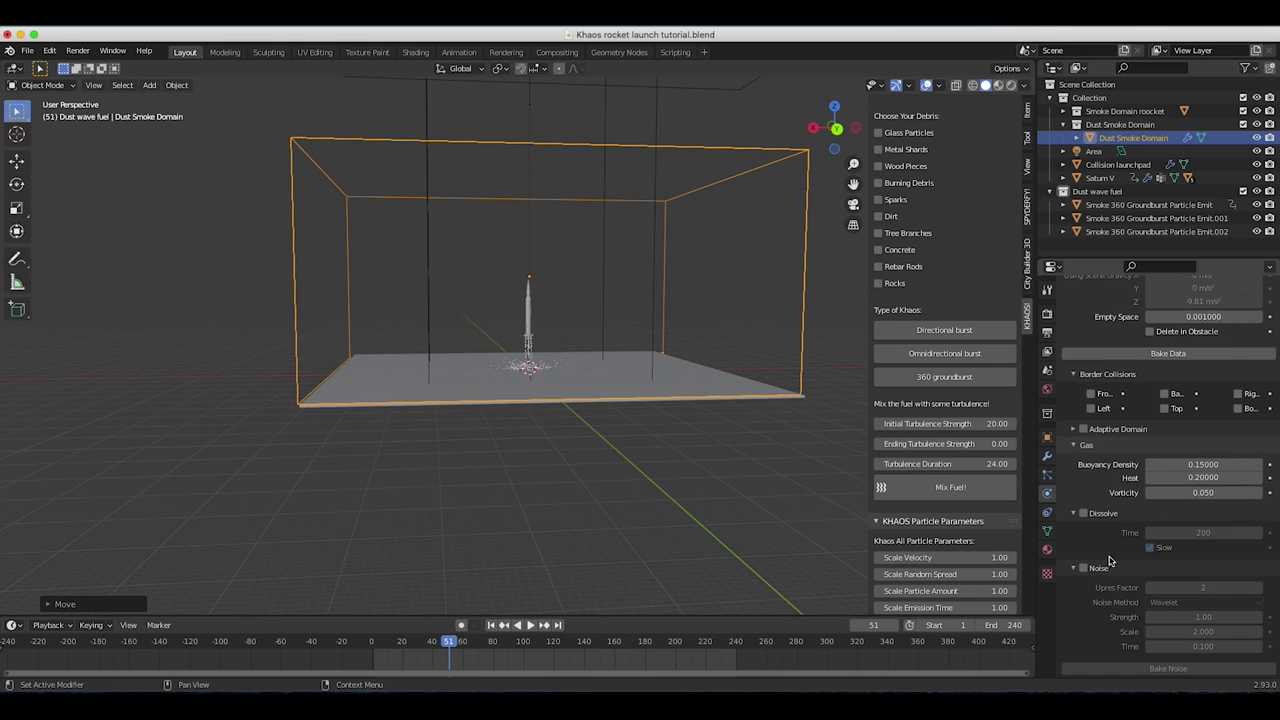
scroll(1193, 387, "down", 2)
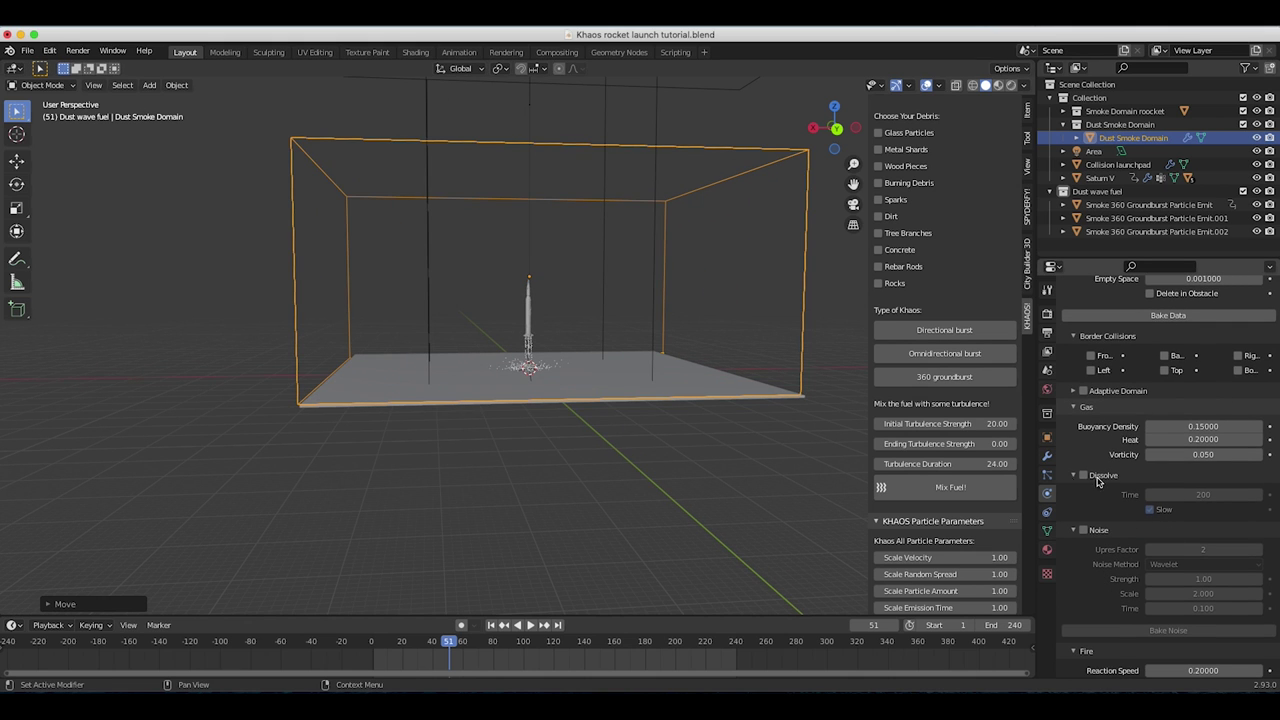
scroll(1090, 477, "down", 7)
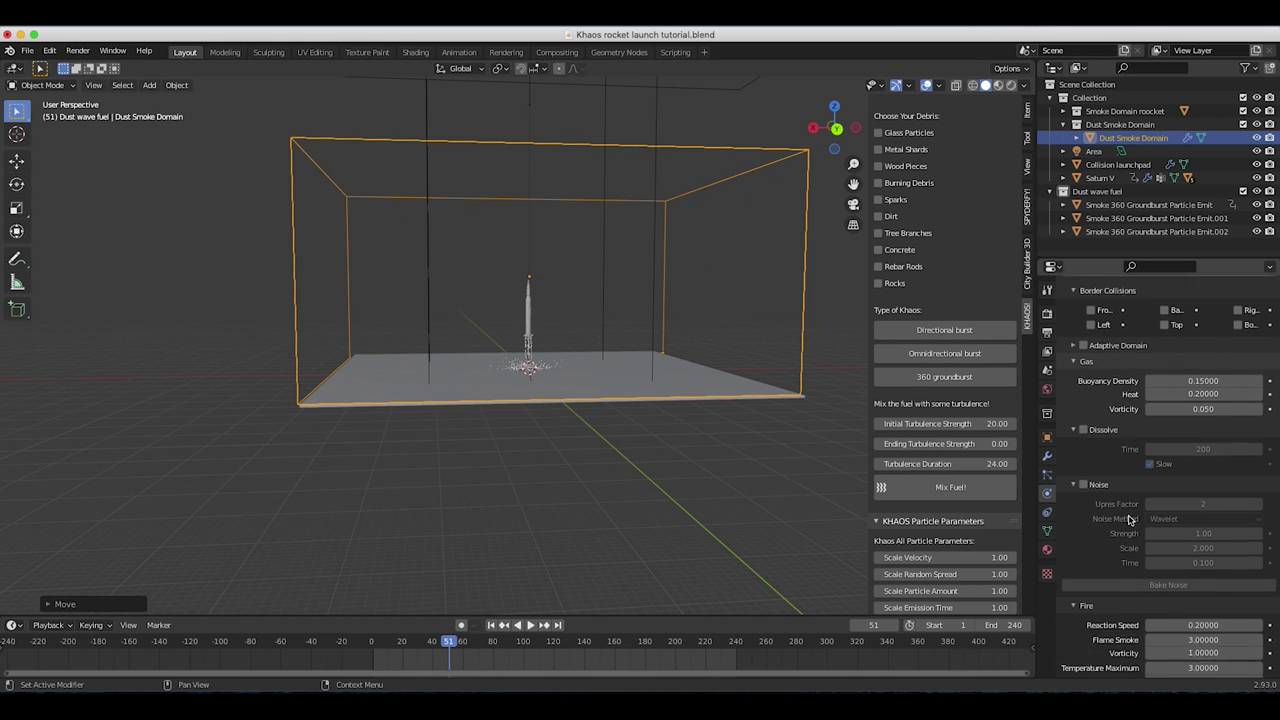
Step: Set the dust domain's cache location to a new folder "Rocket dust wave cache" inside the KHAOS Rocket launch tutorial folder
scroll(1130, 517, "down", 7)
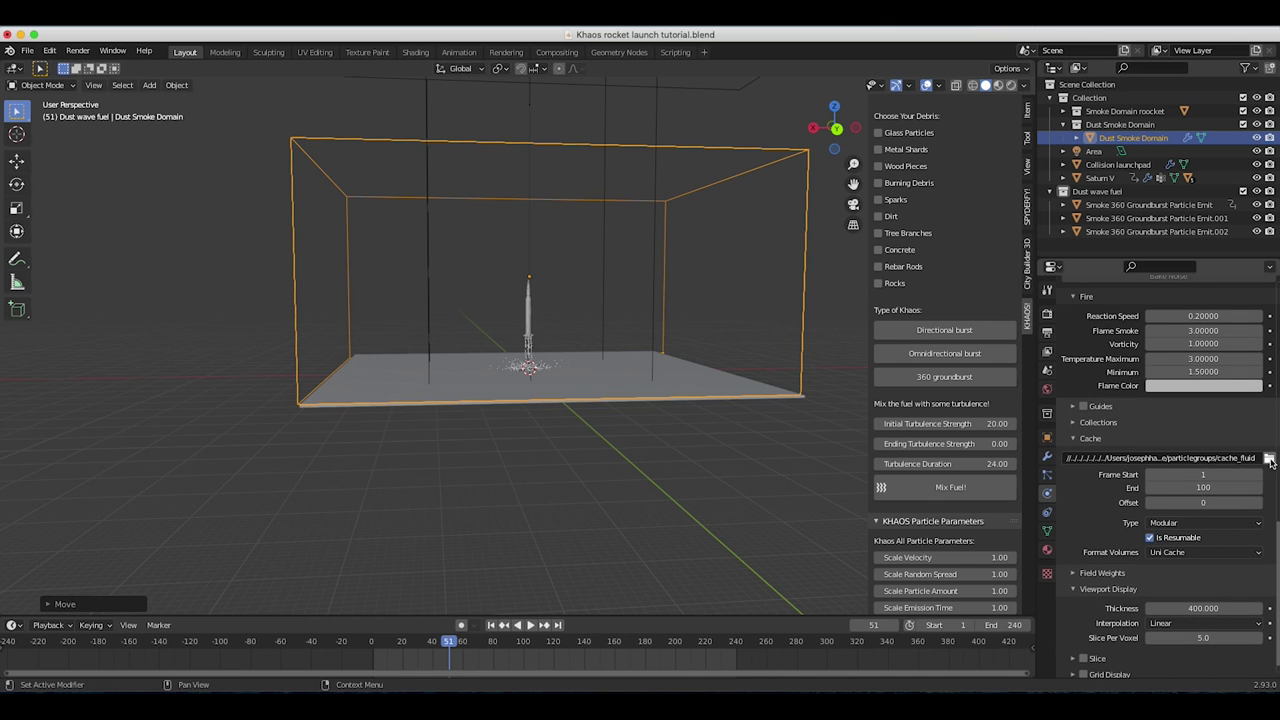
left_click(1269, 458)
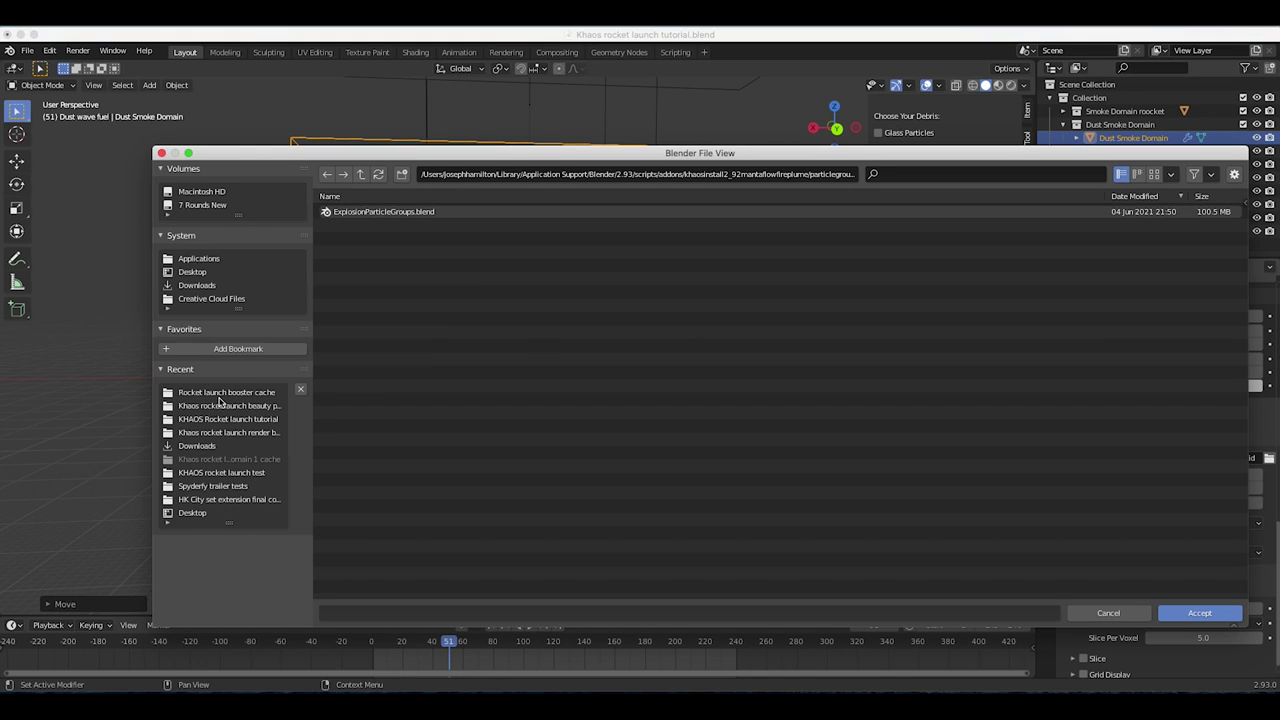
left_click(222, 392)
left_click(226, 419)
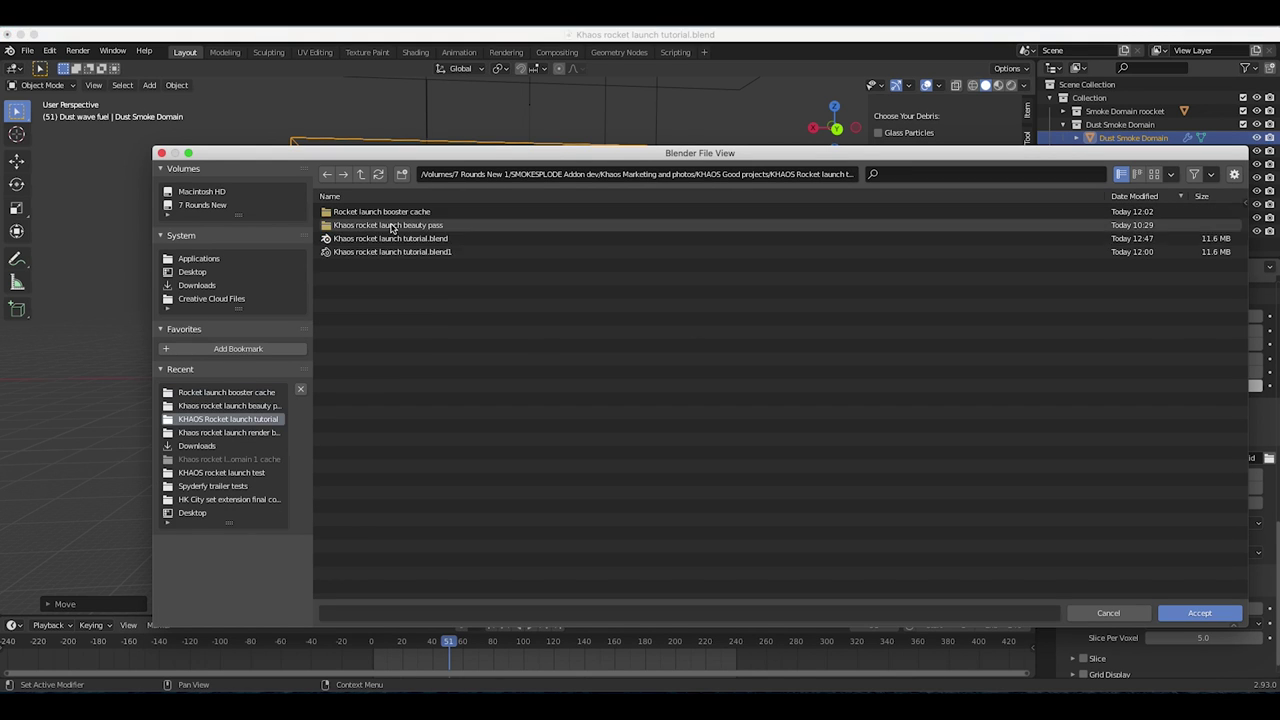
left_click(402, 174)
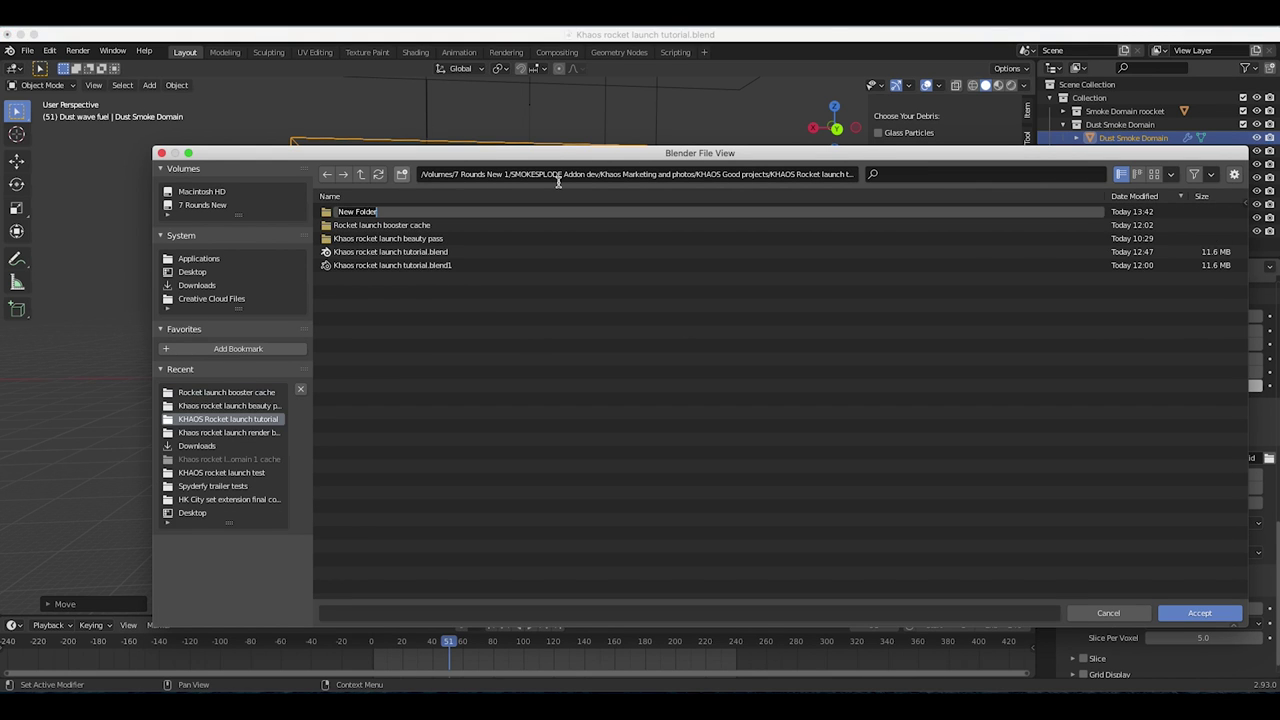
type("Roocke")
key("Return")
double_click(380, 211)
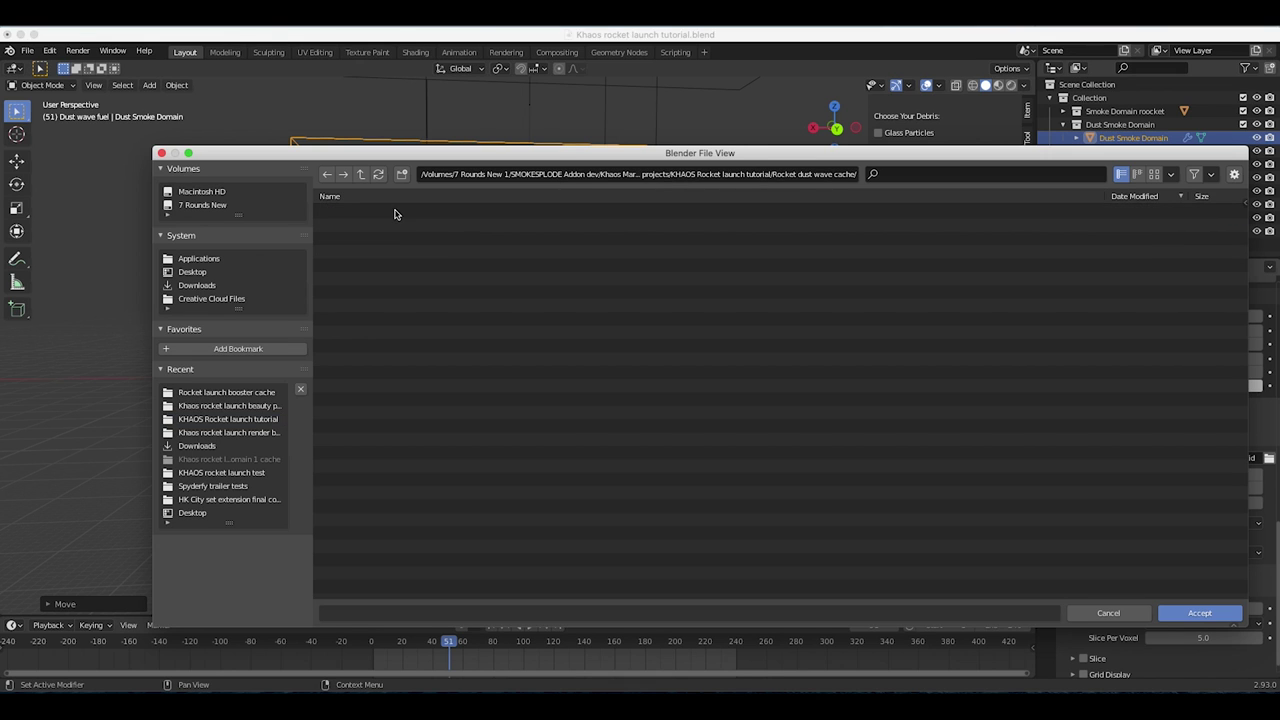
left_click(1201, 613)
Step: Limit the Dust Smoke Domain's flow objects to the Dust wave fuel collection
scroll(660, 376, "left", 10)
scroll(1125, 566, "up", 10)
scroll(1125, 566, "down", 8)
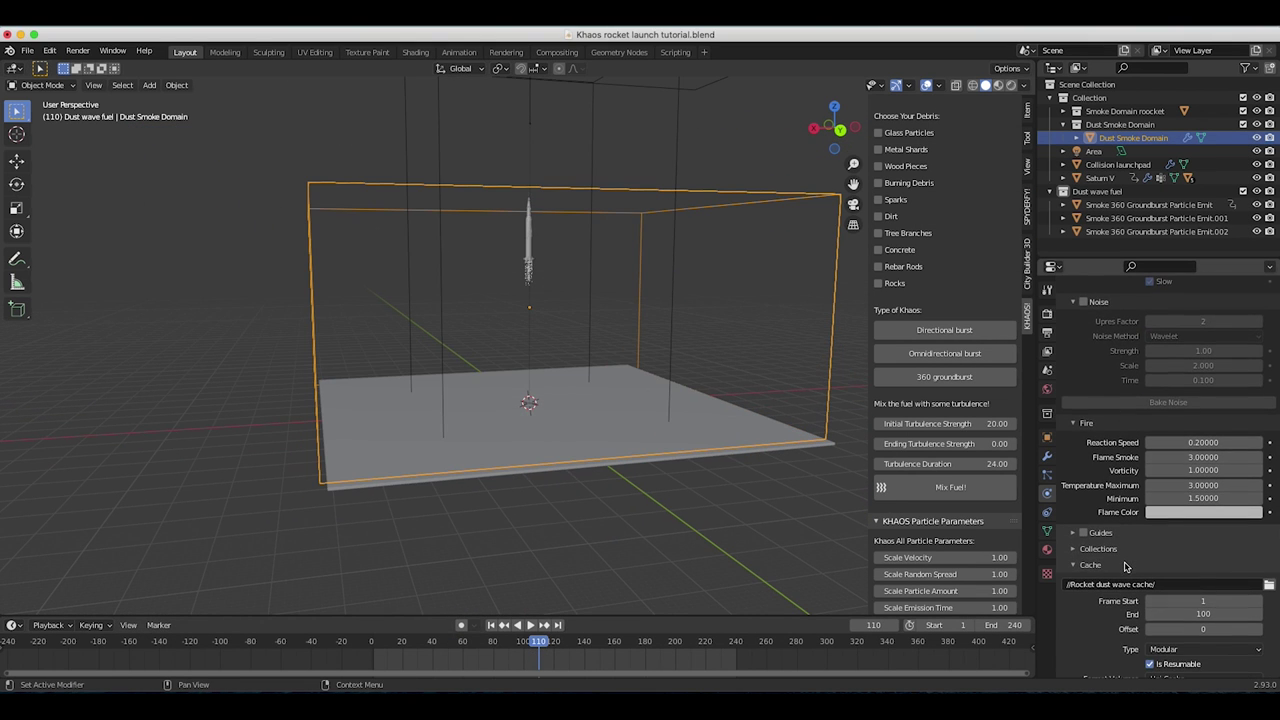
scroll(1150, 512, "down", 5)
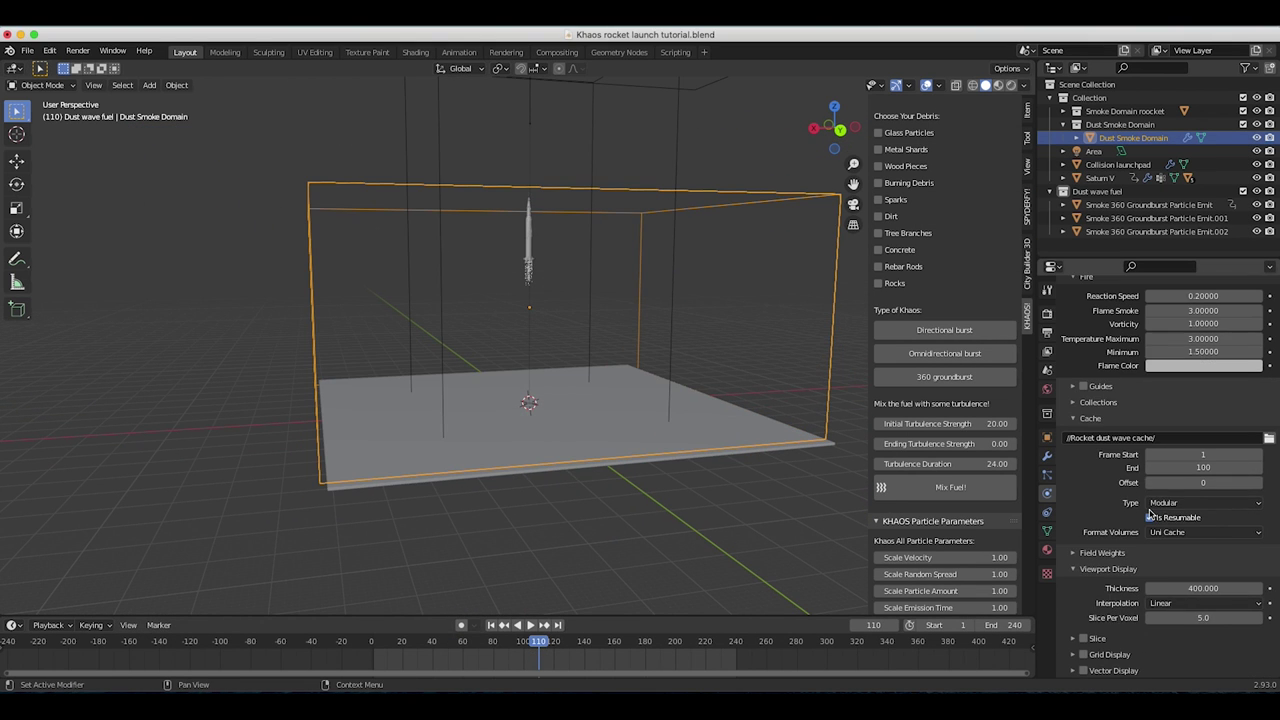
left_click(1075, 402)
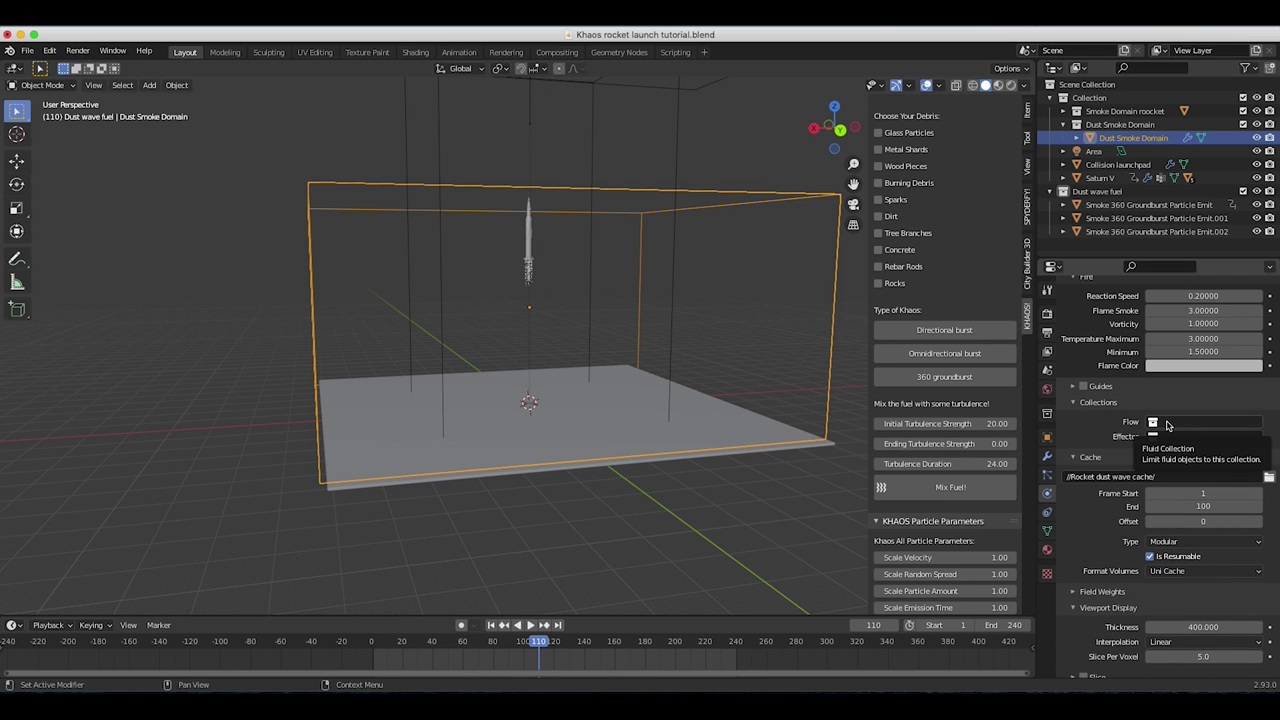
left_click(1080, 191)
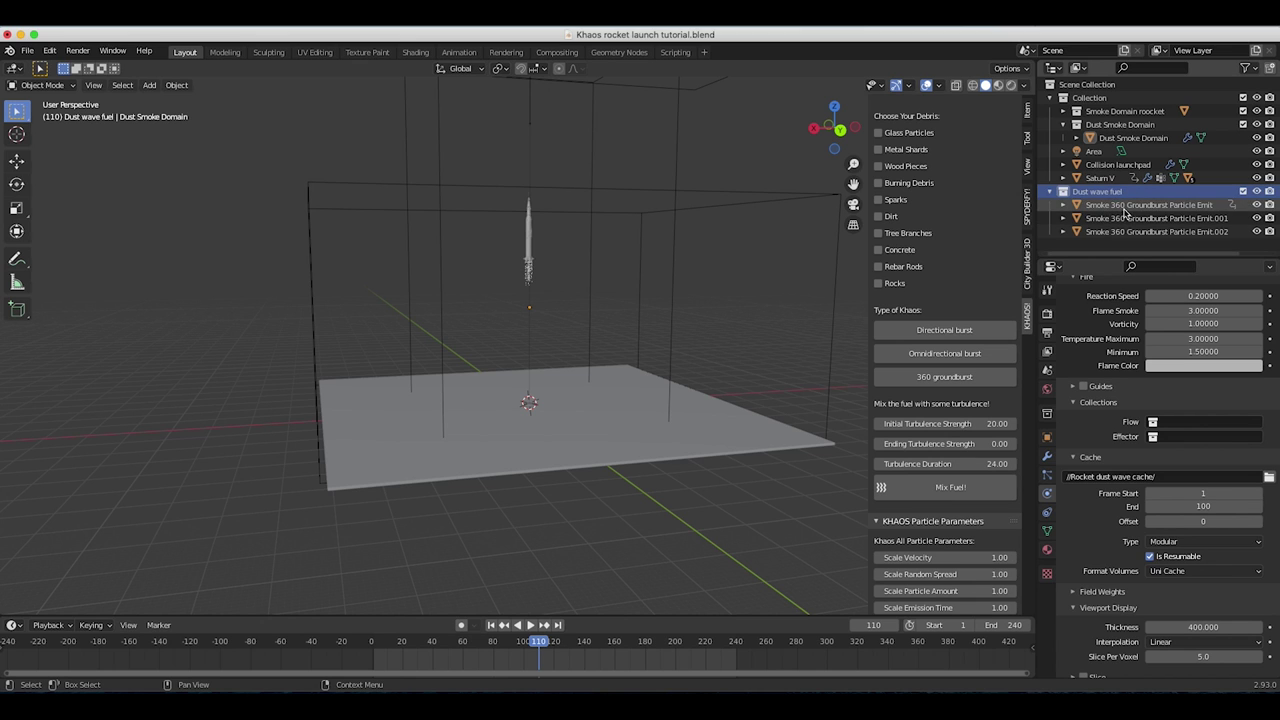
left_click(1171, 423)
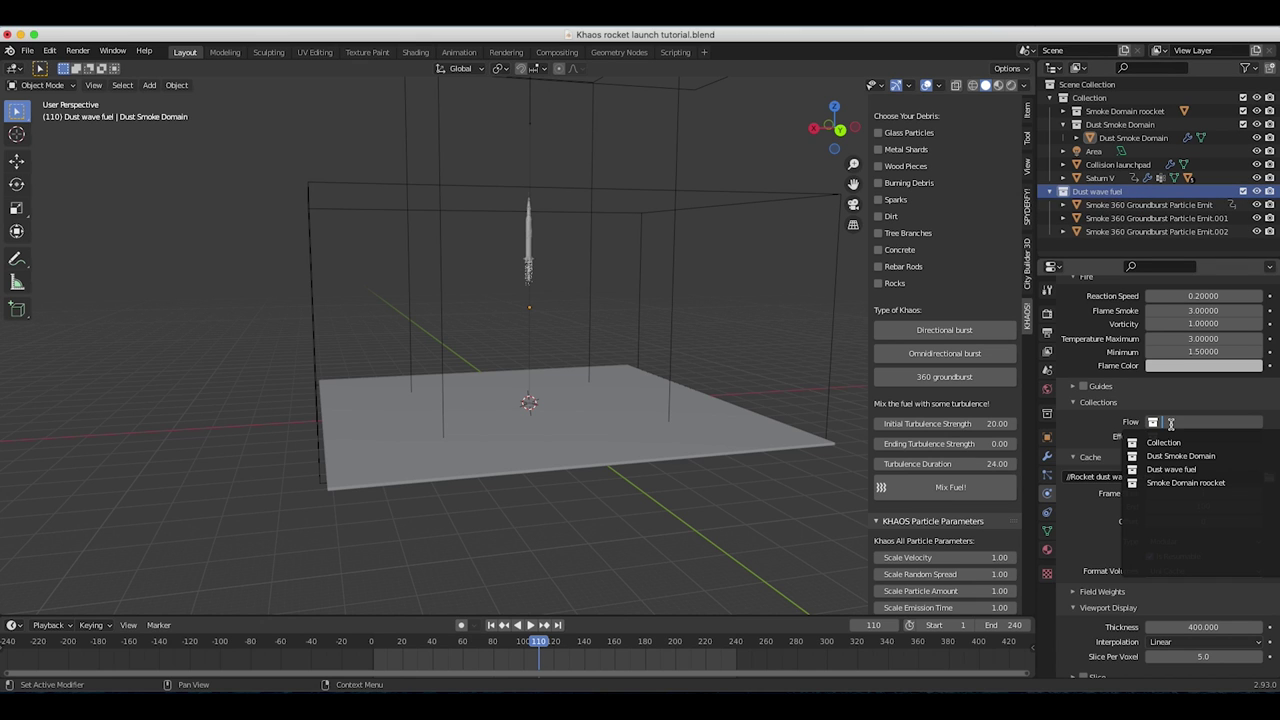
left_click(1185, 473)
middle_click_drag(547, 271, 547, 271)
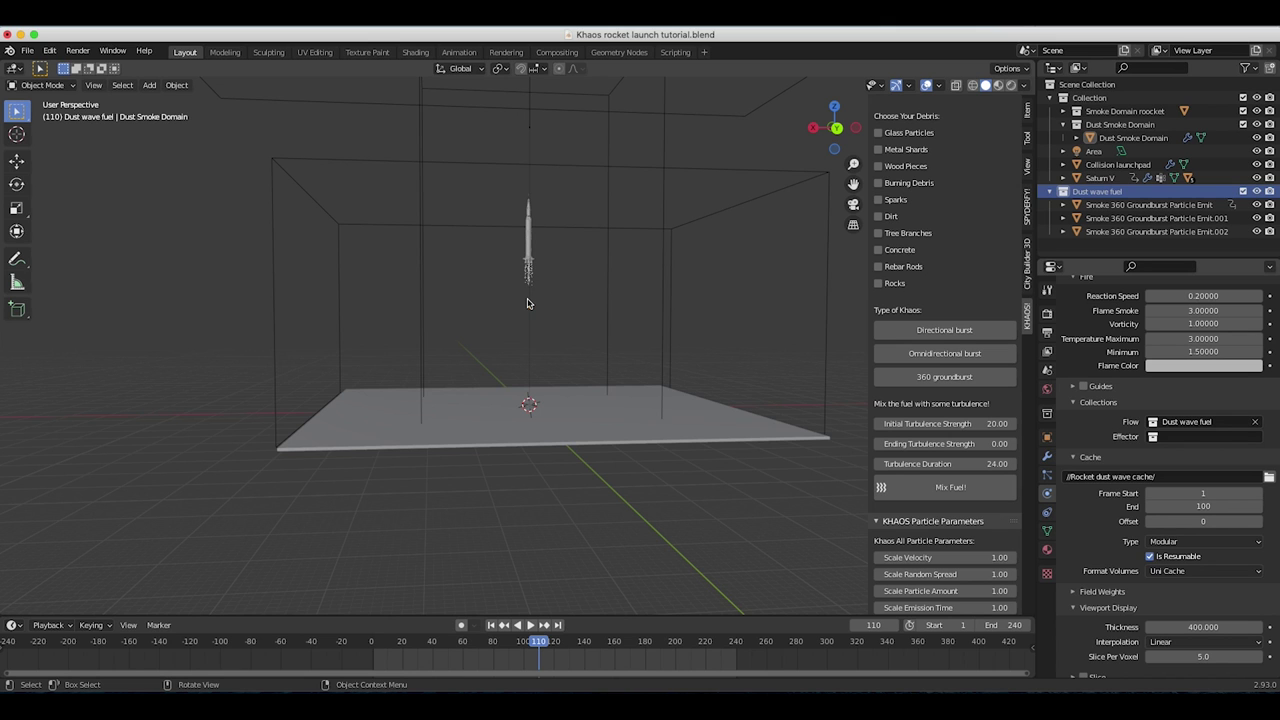
middle_click_drag(529, 303, 606, 377)
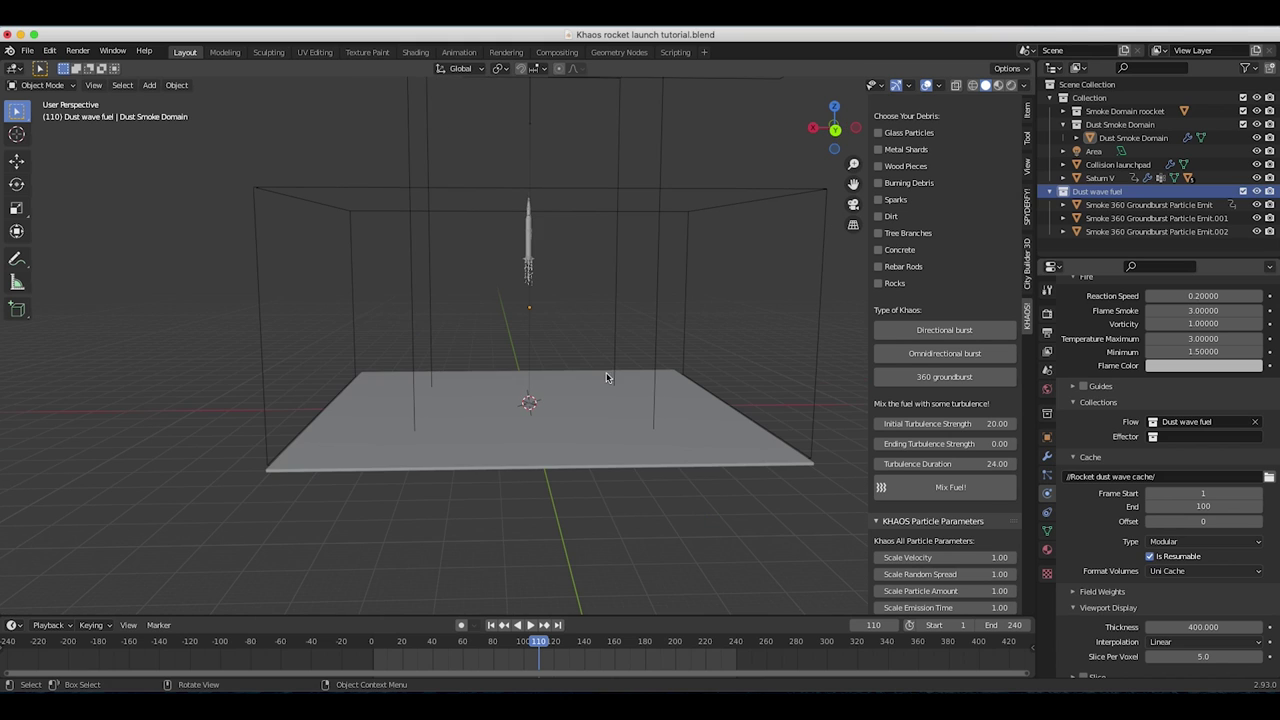
Step: Set the dust domain's cache end frame to 240 and save the project file
left_click(1194, 506)
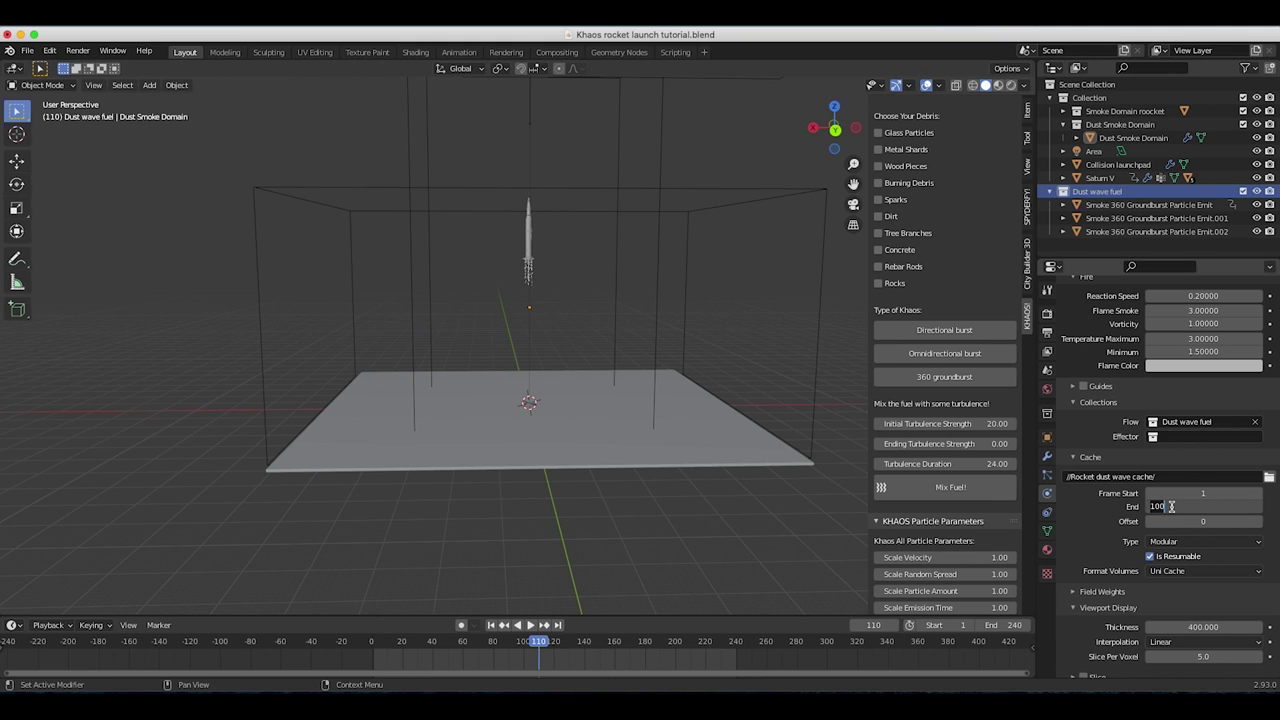
type("240")
key("Return")
left_click(27, 50)
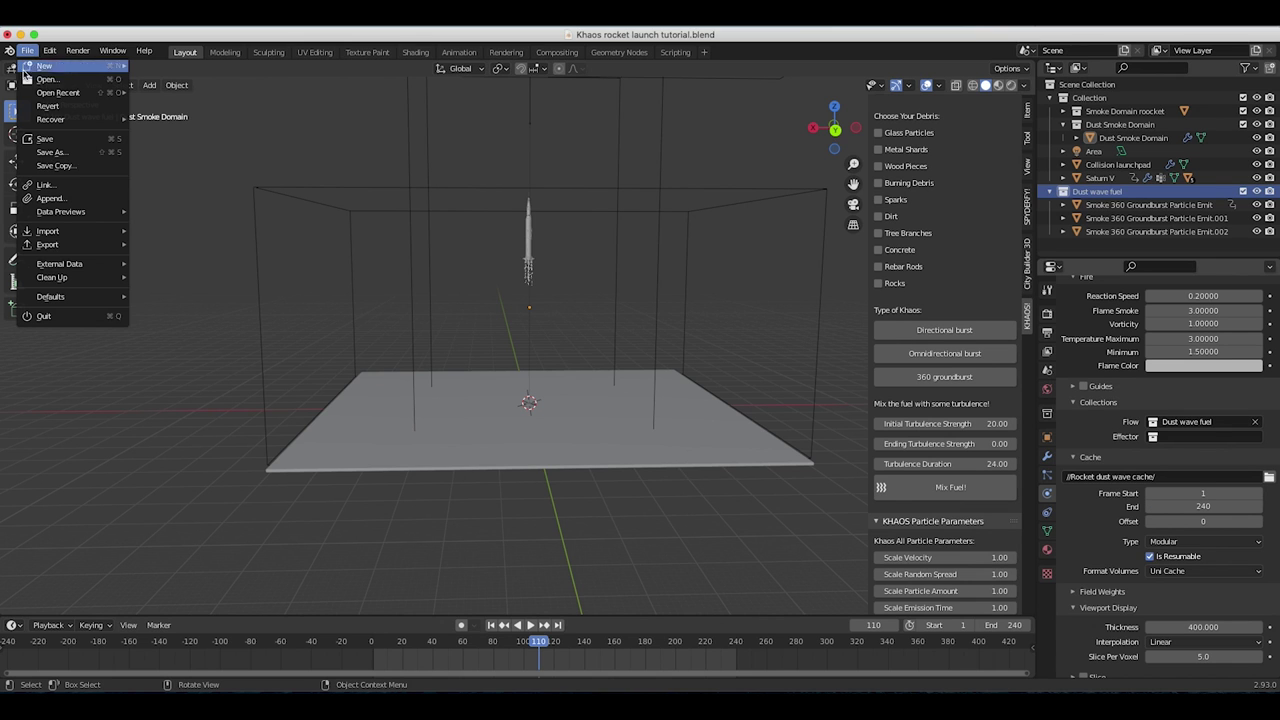
left_click(45, 138)
Step: Bake the Dust Smoke Domain's fluid data
scroll(1120, 410, "up", 3)
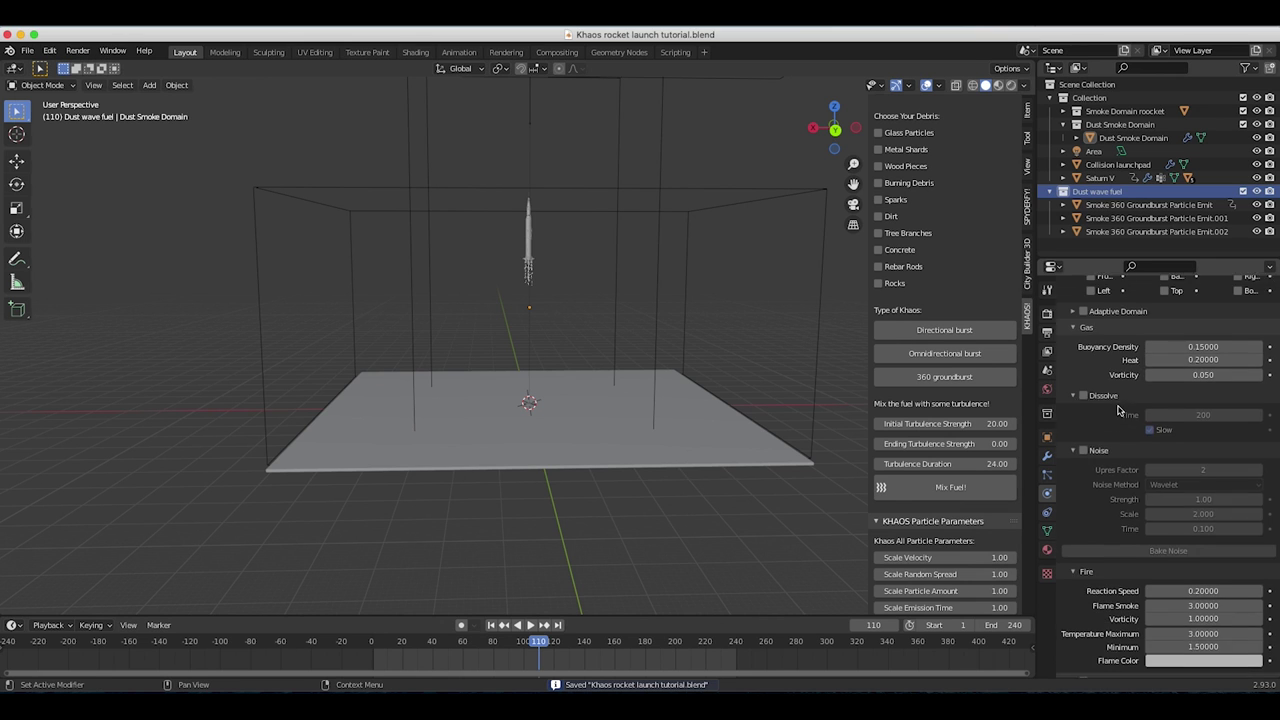
scroll(1120, 410, "up", 5)
left_click(958, 354)
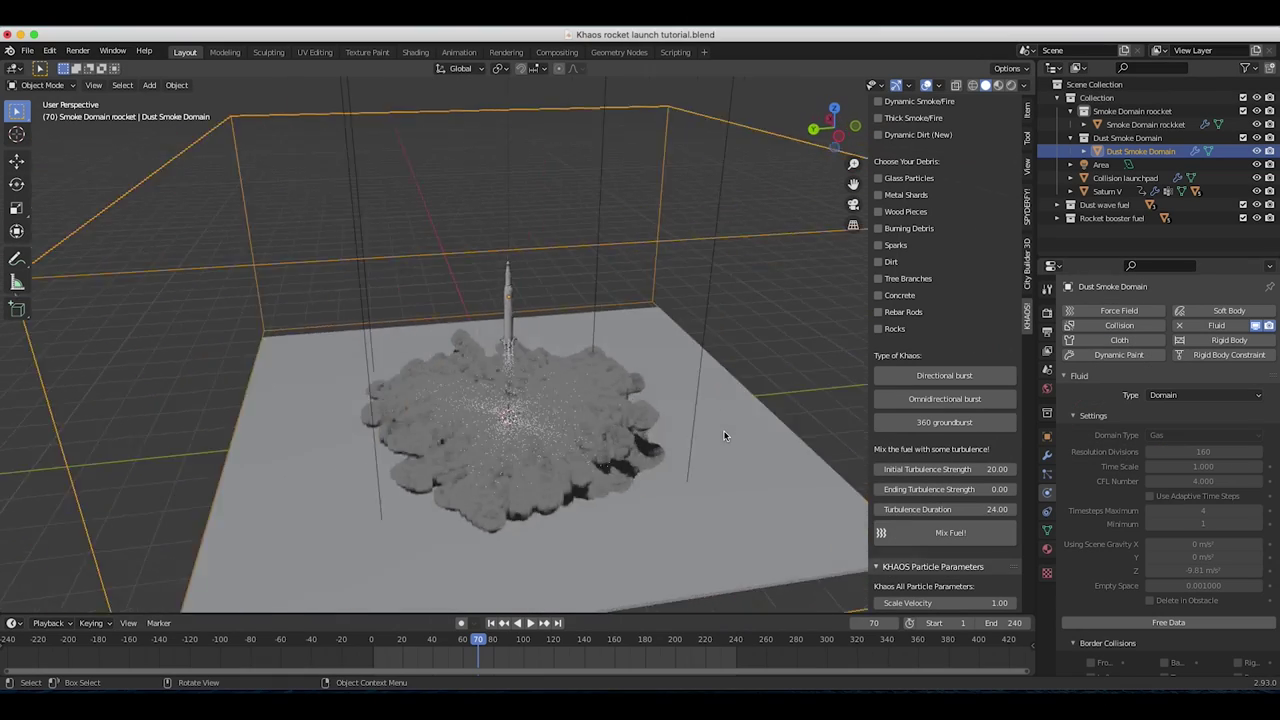
Step: Render a viewport animation of the baked dust wave from a low side view showing the whole dust domain
middle_click_drag(724, 435, 600, 435)
scroll(726, 434, "down", 2)
middle_click_drag(488, 443, 602, 440)
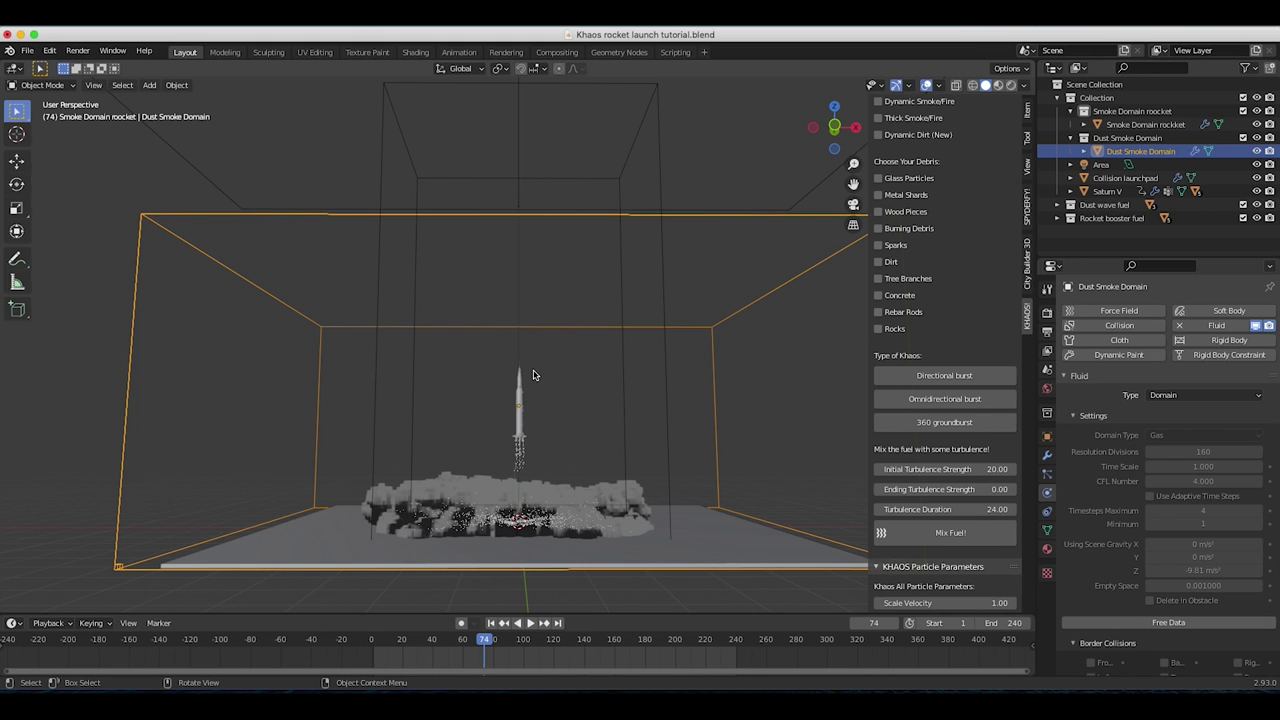
left_click(93, 85)
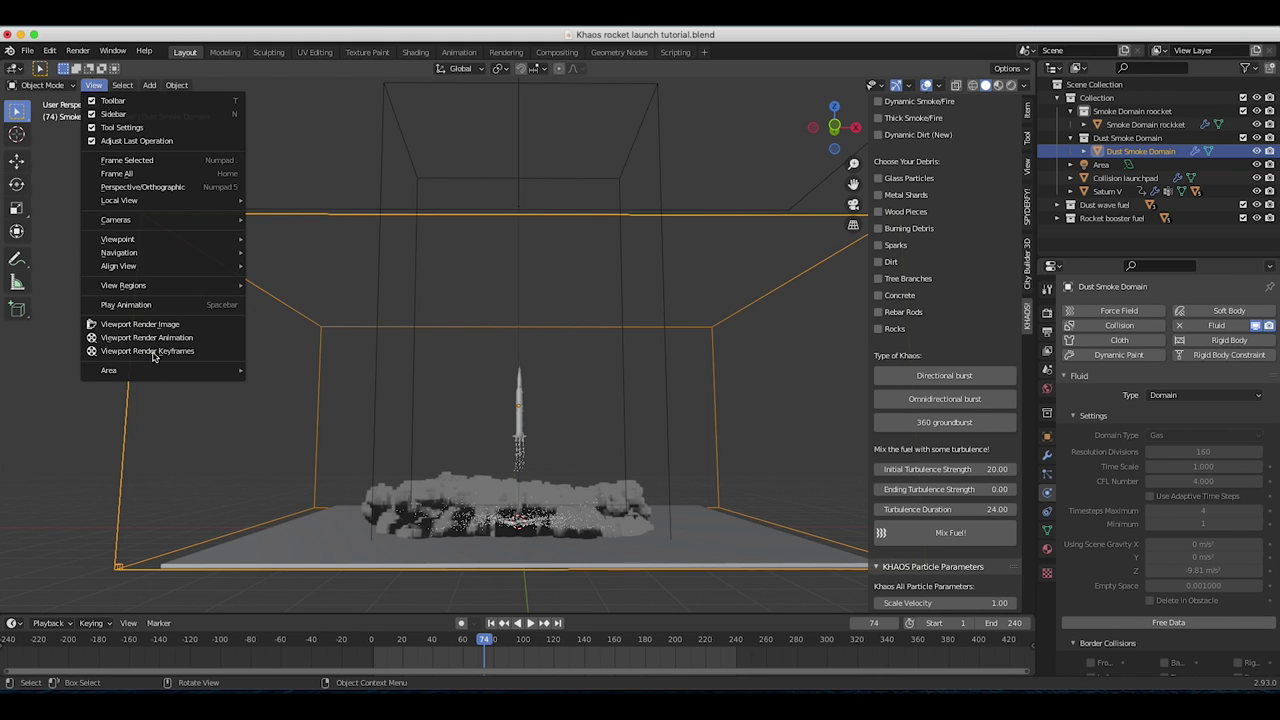
left_click(137, 339)
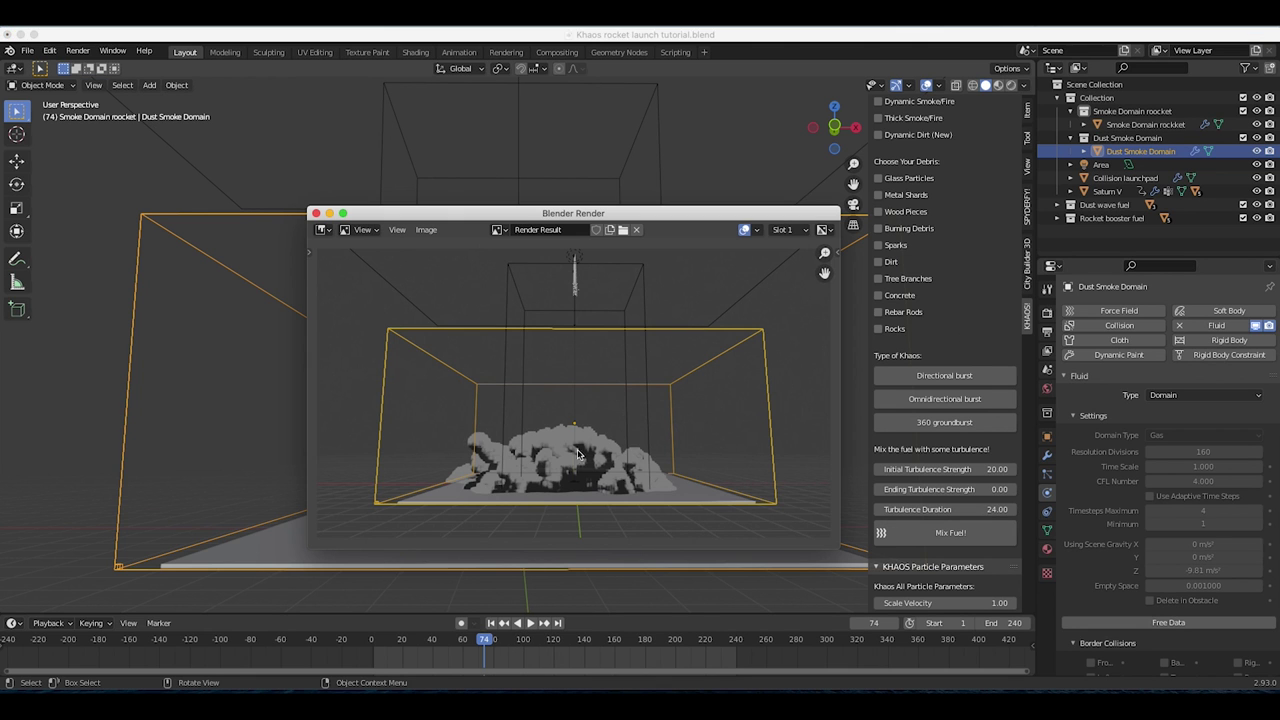
left_click(316, 214)
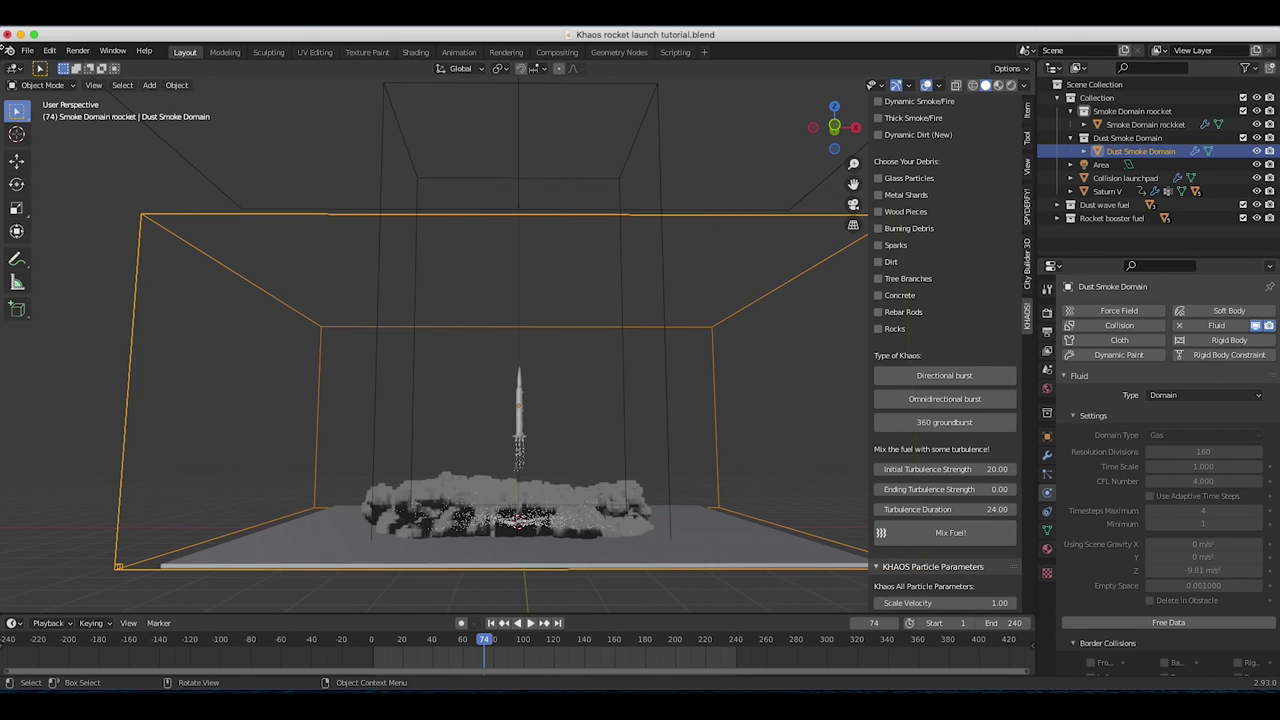
Step: Play back the rendered viewport animation and review the KHAOS particle parameters
left_click(78, 51)
left_click(103, 134)
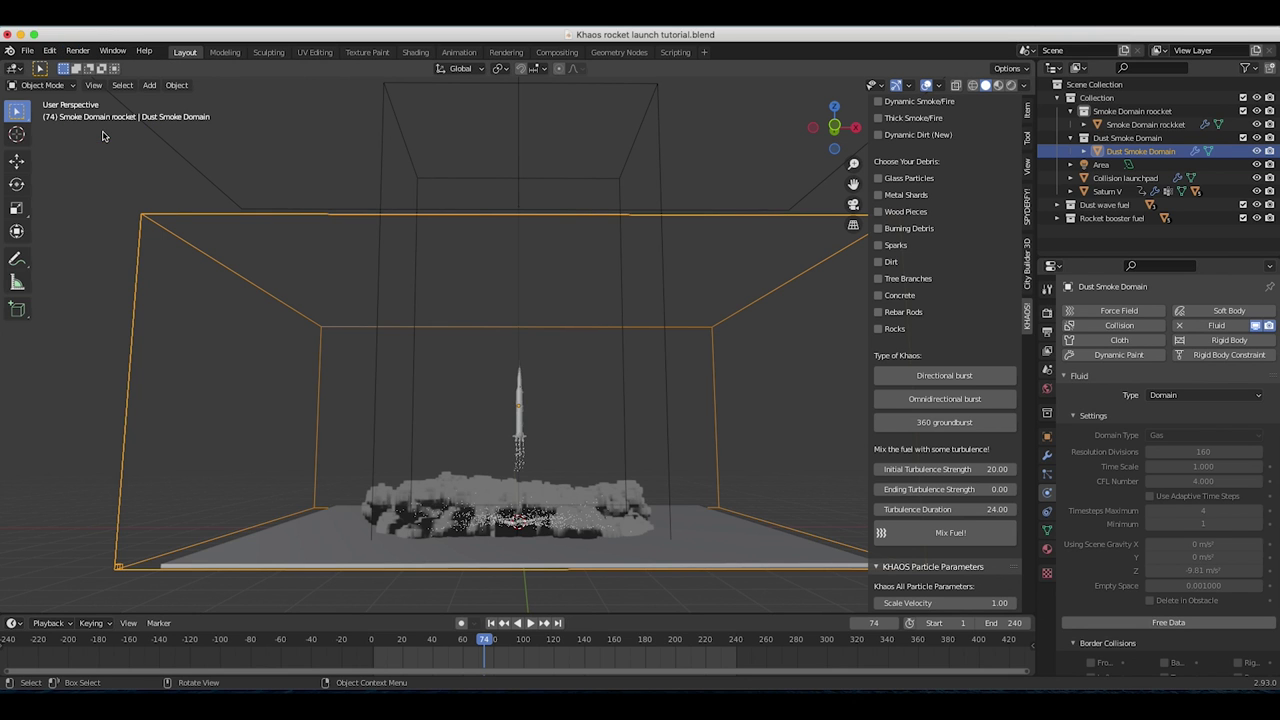
left_click_drag(543, 366, 634, 251)
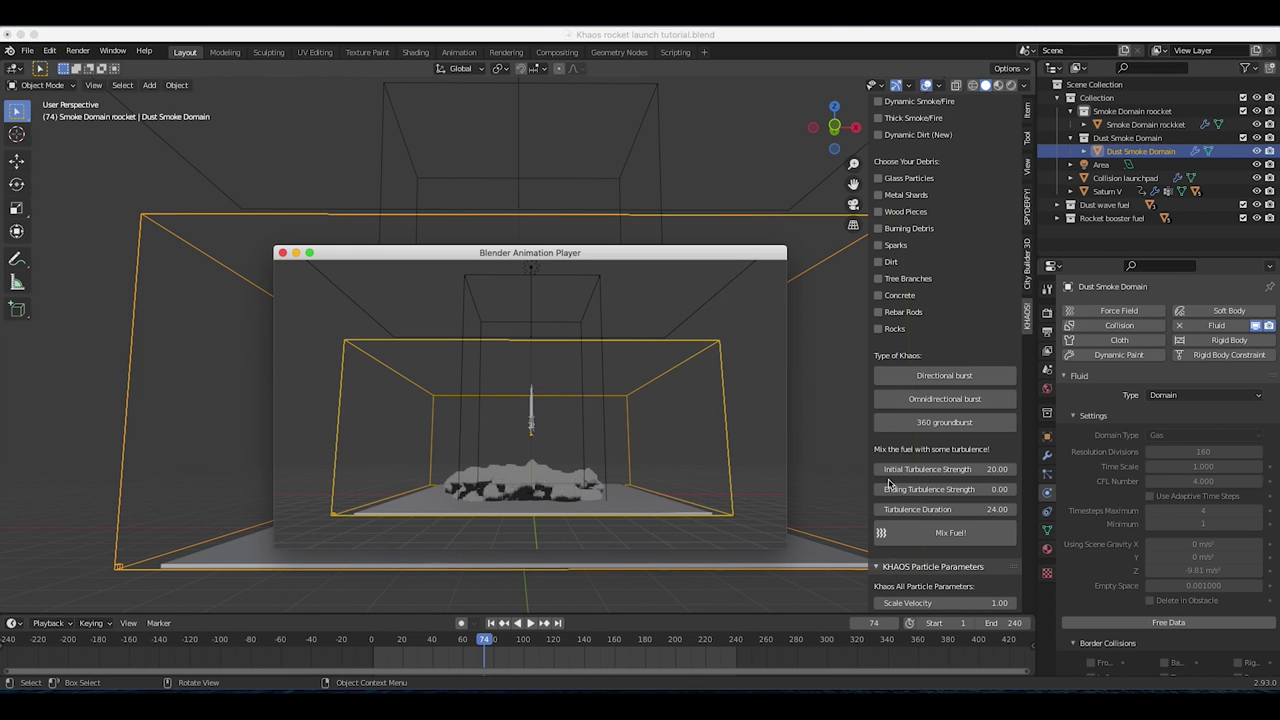
scroll(888, 483, "down", 8)
scroll(888, 483, "down", 4)
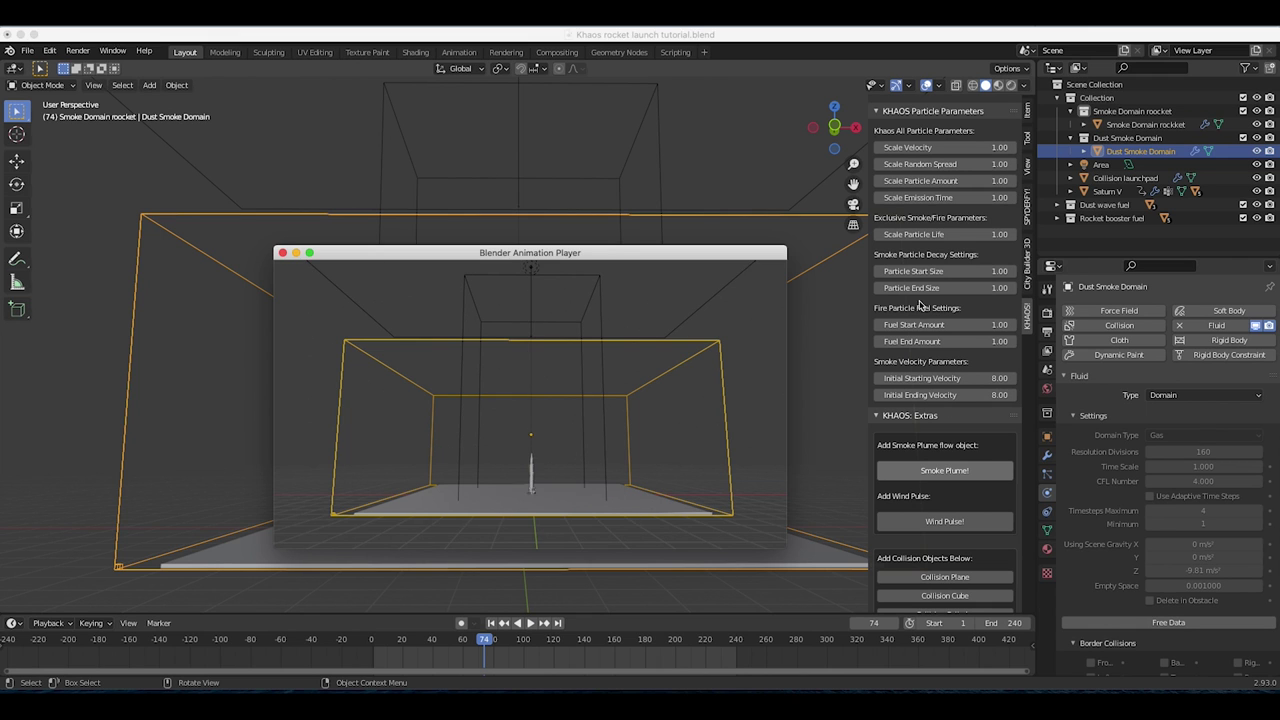
Step: Close the animation playback and save the project file
left_click(283, 254)
mouse_move(556, 463)
middle_mouse_down()
mouse_move(654, 486)
mouse_move(548, 461)
middle_mouse_up()
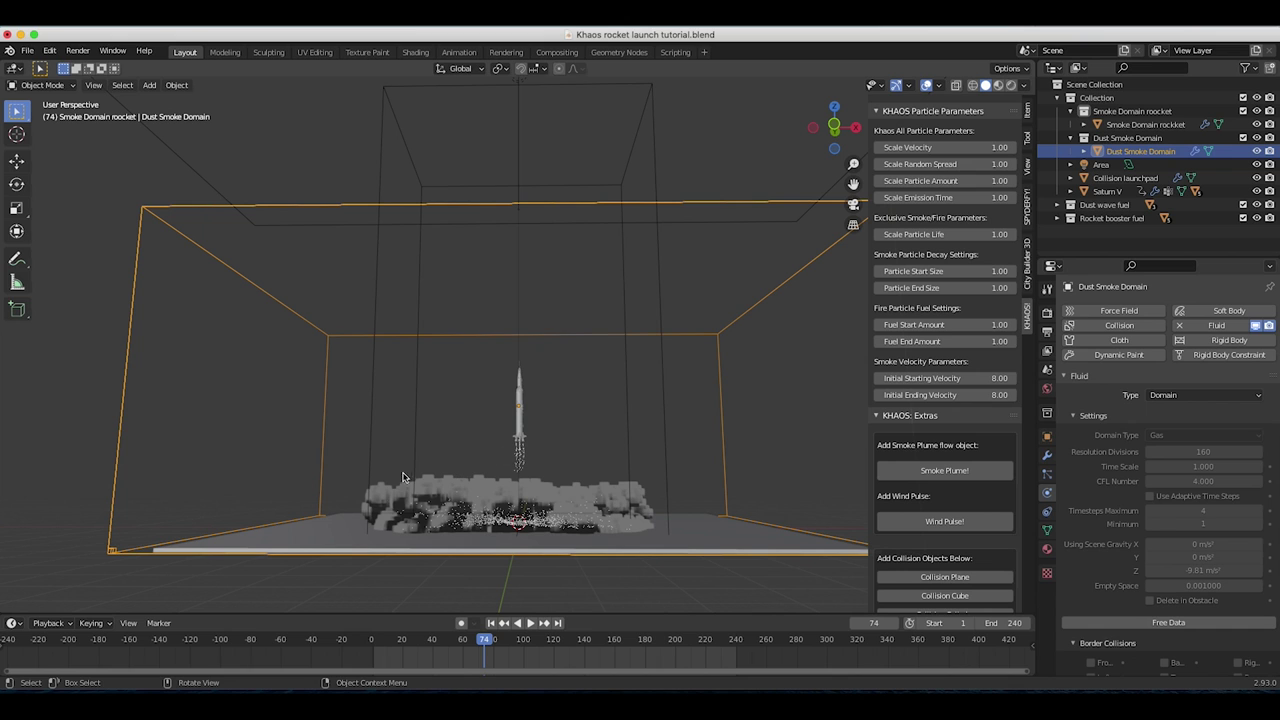
left_click(27, 50)
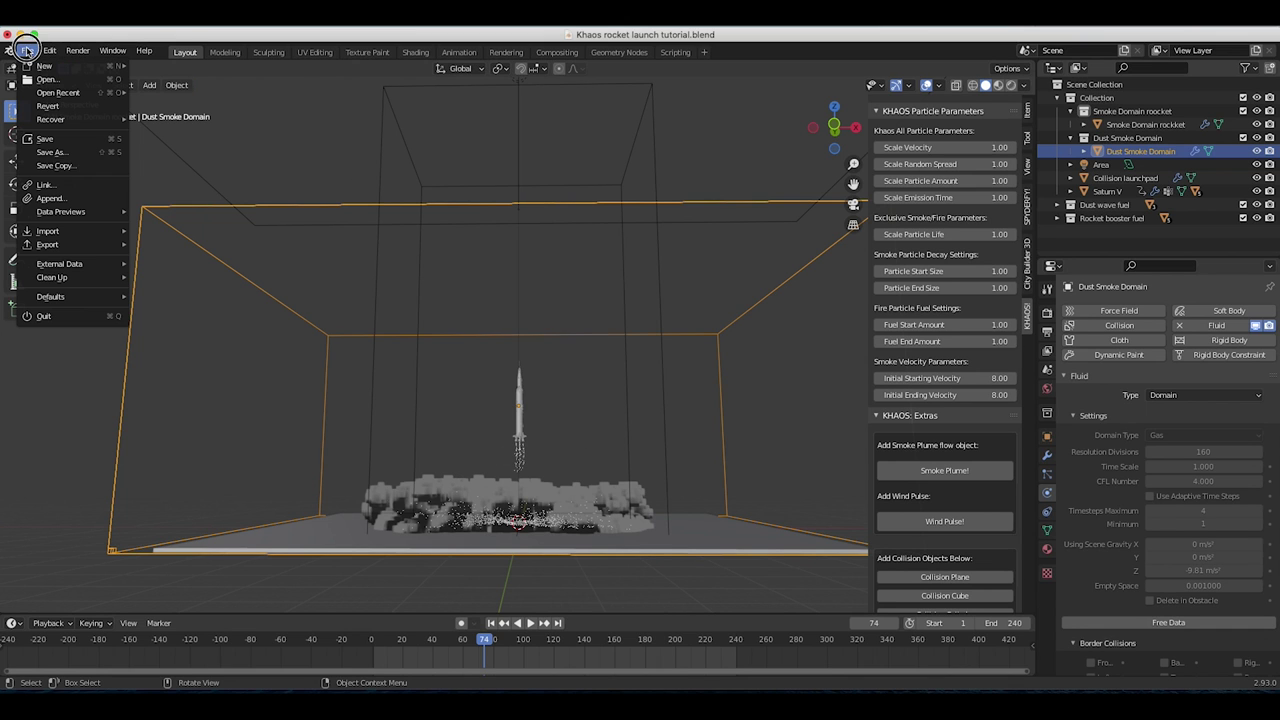
left_click(51, 139)
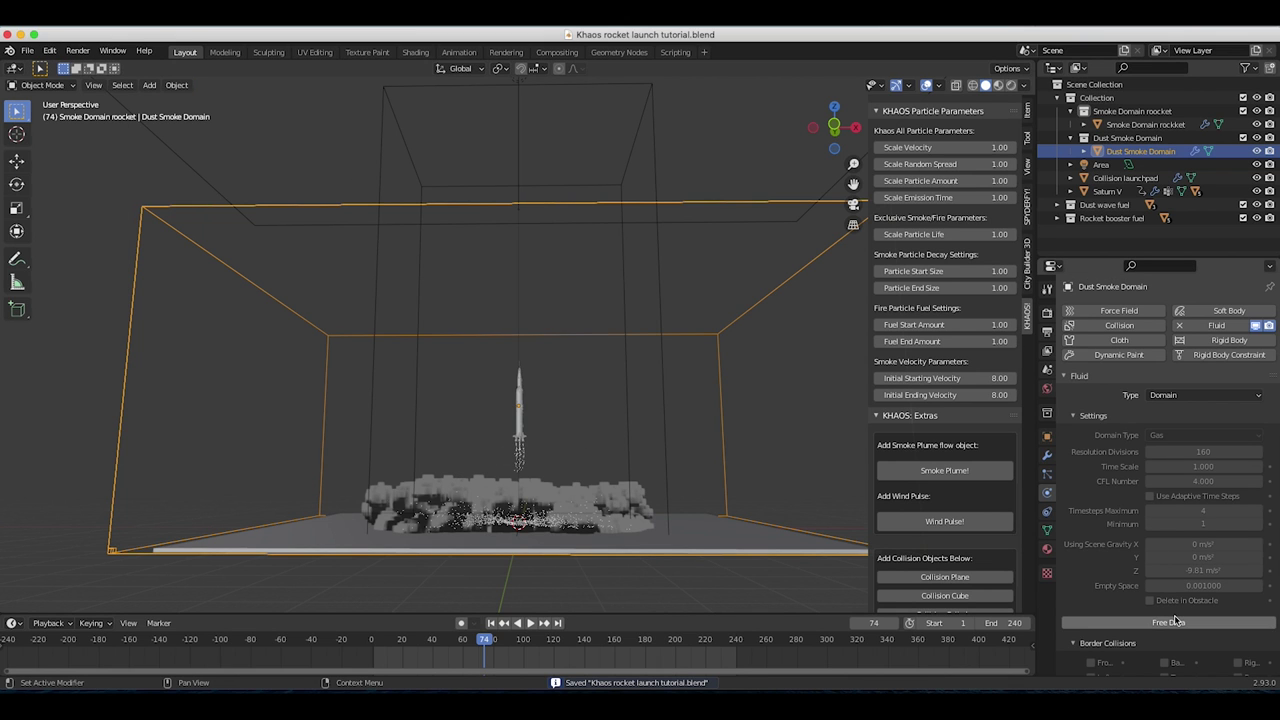
Step: Enable Noise on the Dust Smoke Domain and set its Scale to 1.5
scroll(1167, 563, "down", 3)
scroll(1167, 563, "down", 5)
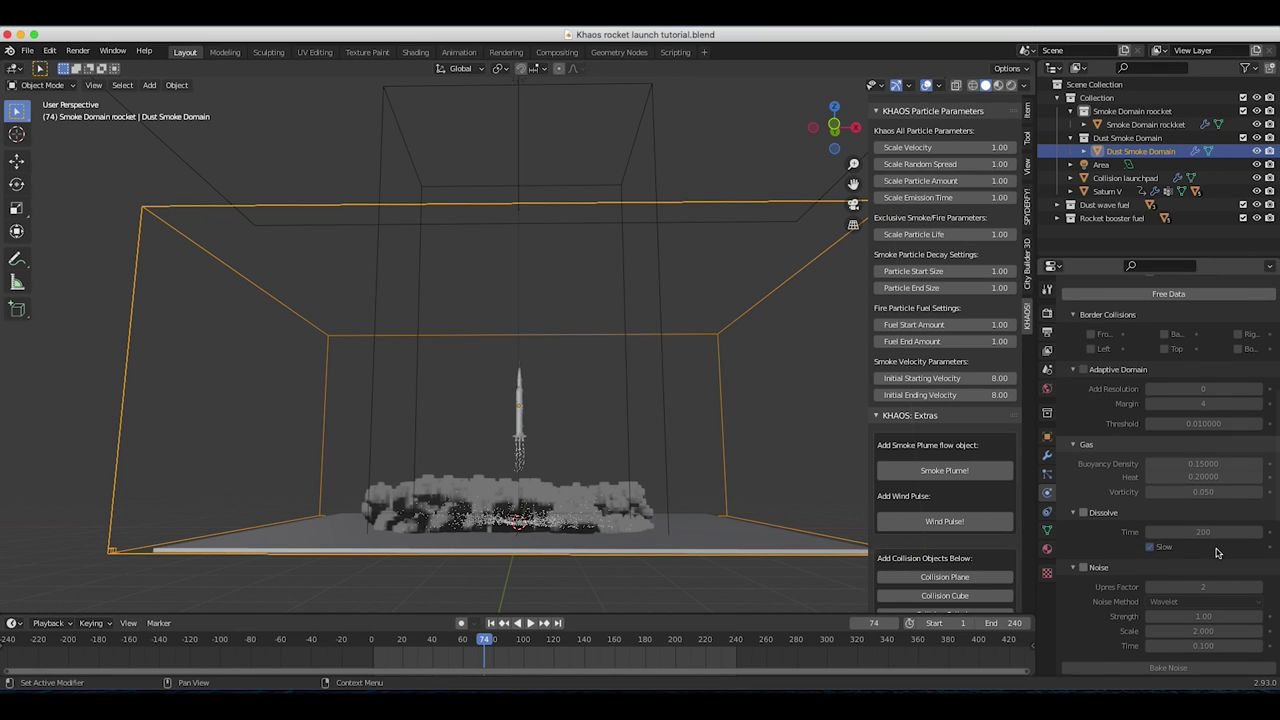
scroll(1092, 535, "down", 1)
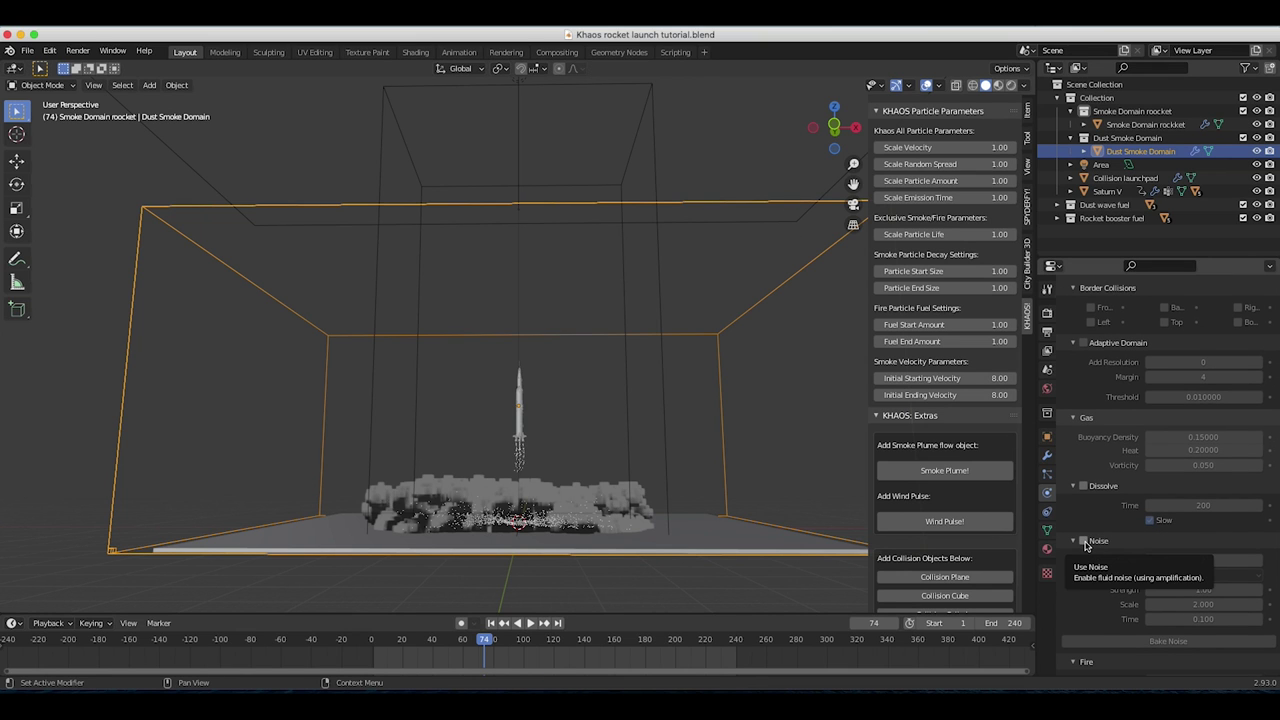
left_click(1084, 542)
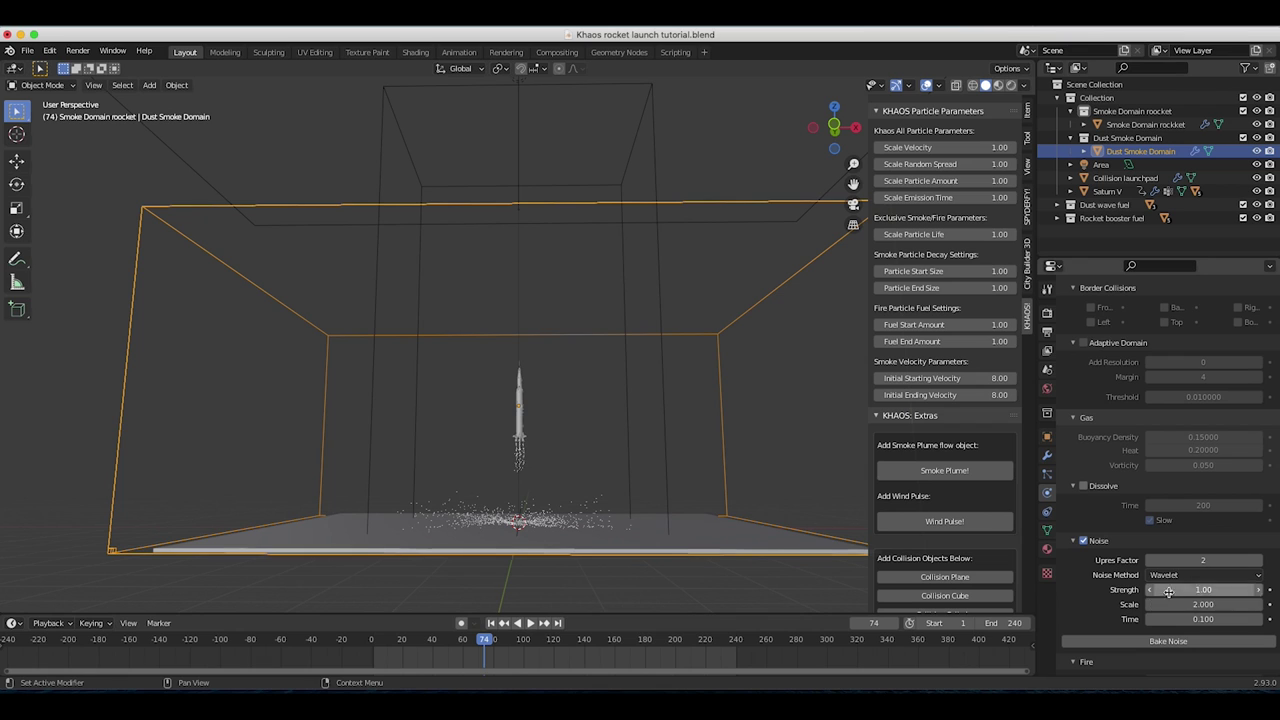
left_click(1203, 606)
type("2.0")
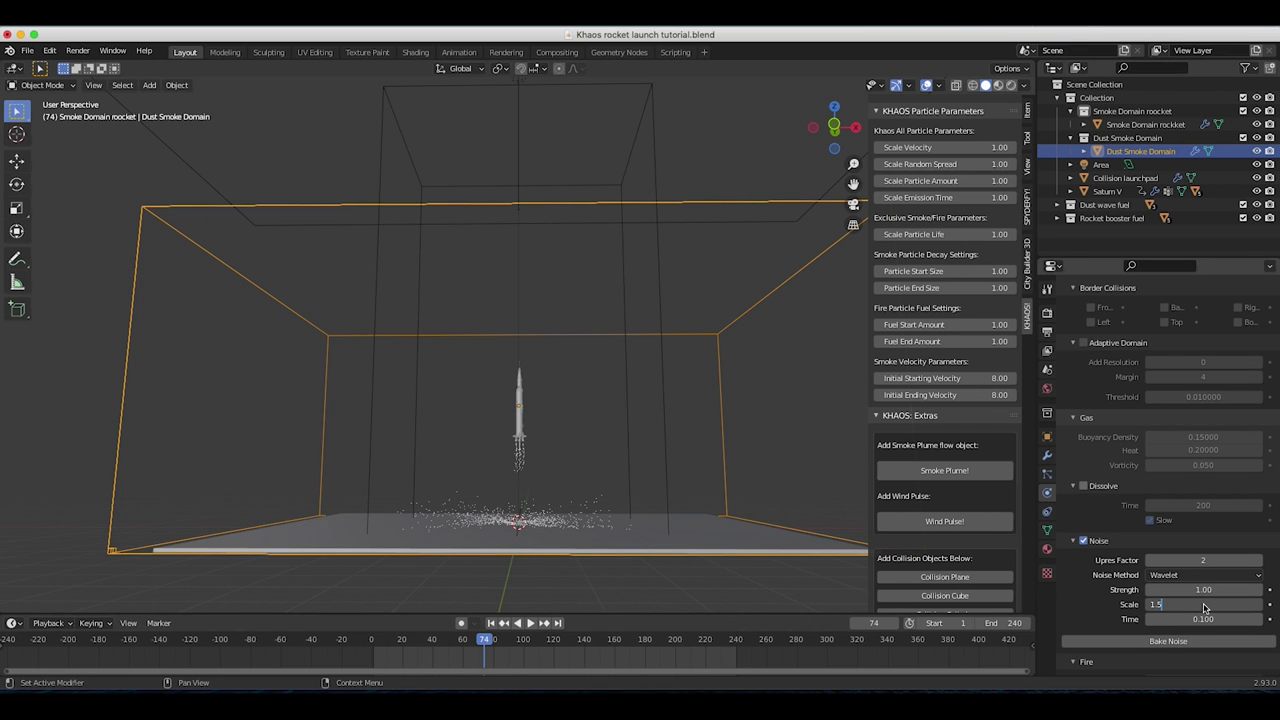
key("Return")
Step: Set the dust domain's noise Upres Factor to 3 and bake the noise
scroll(1236, 421, "up", 8)
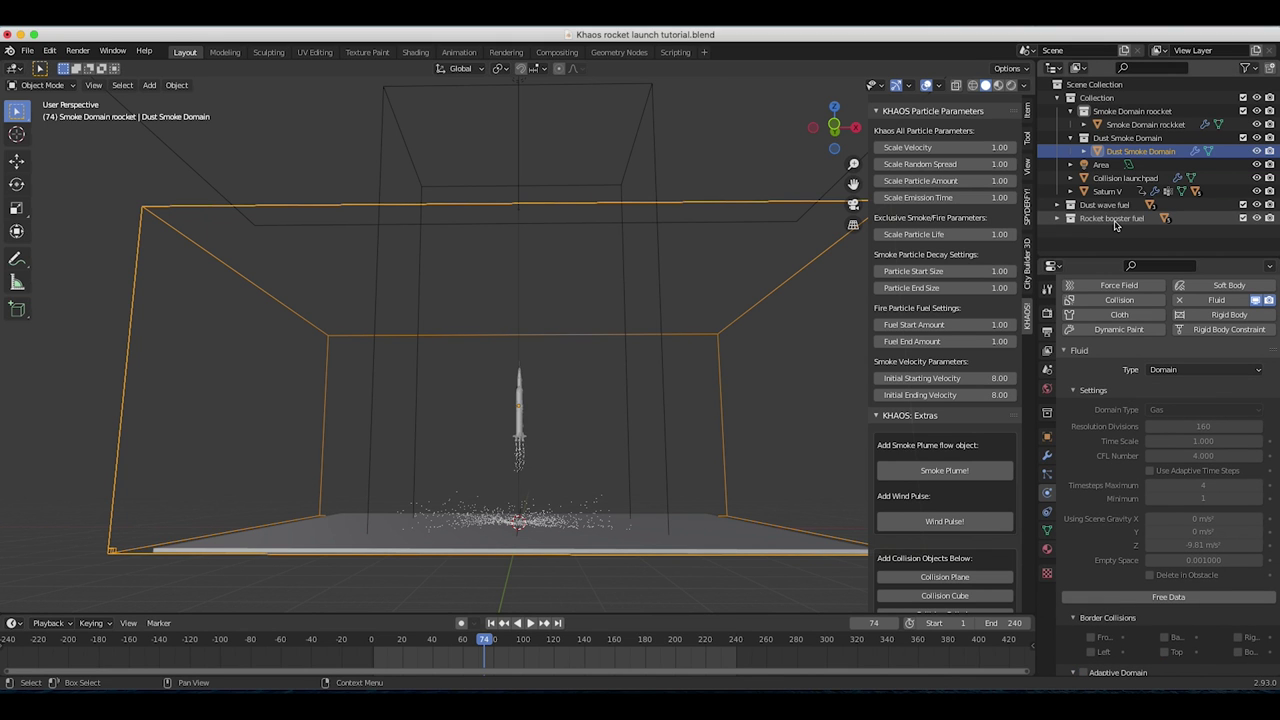
scroll(1135, 572, "down", 8)
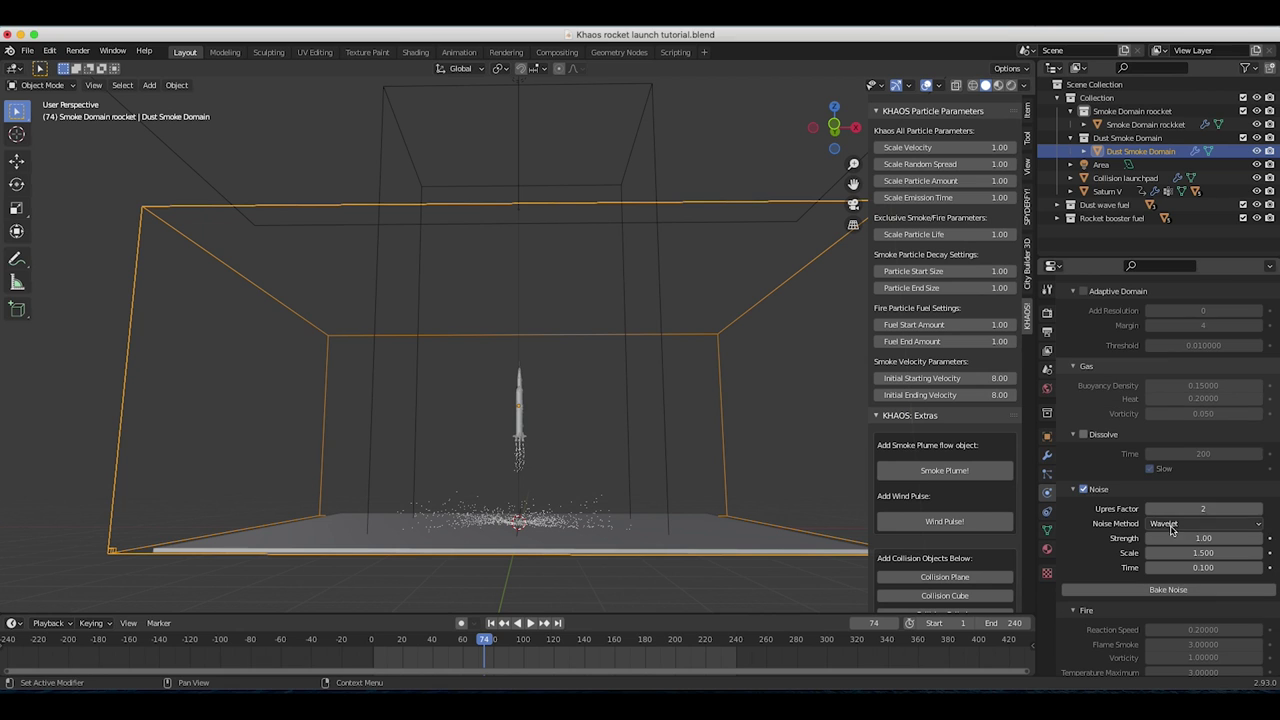
left_click(1258, 511)
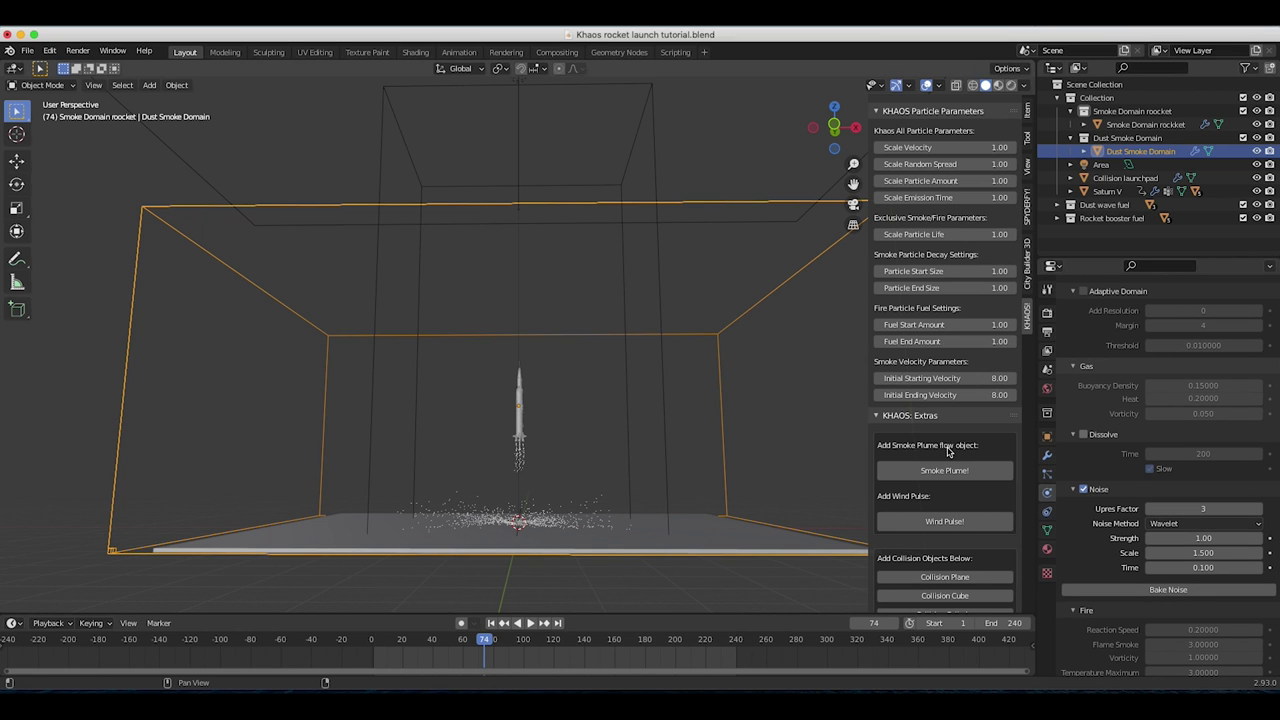
left_click(1170, 590)
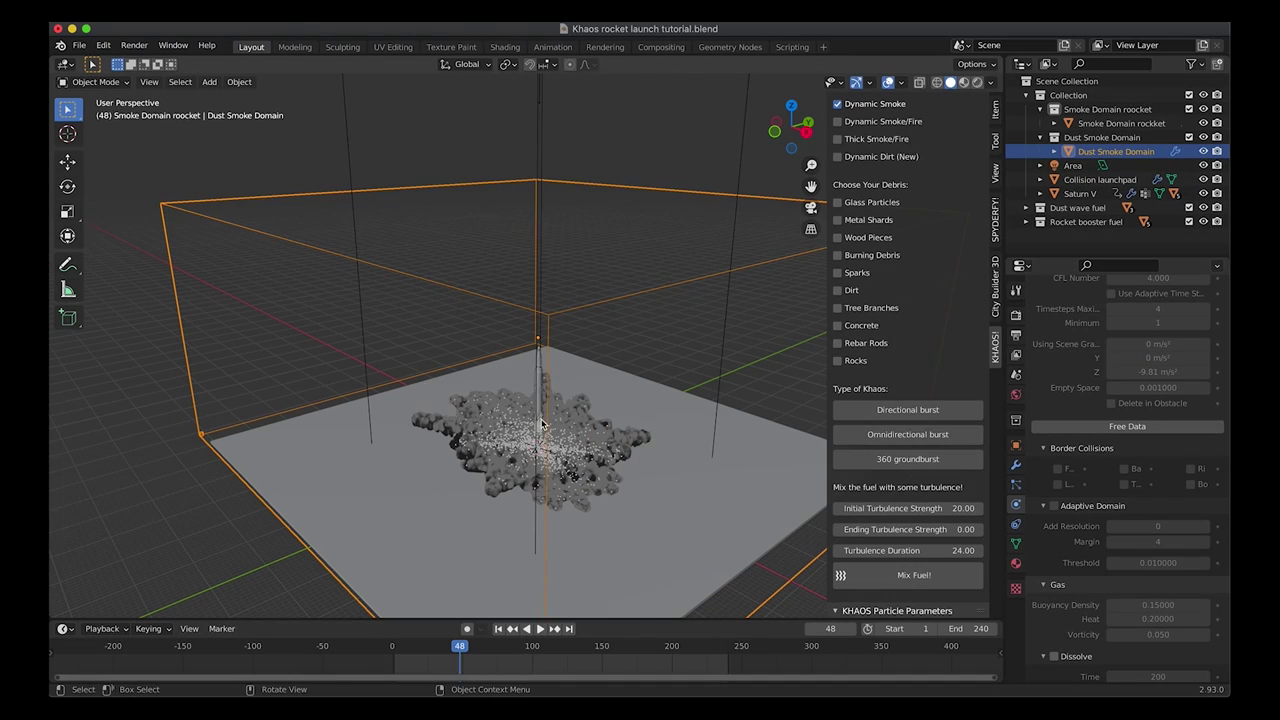
Step: Examine the dust wave with baked noise from several angles at frame 87
middle_click_drag(534, 451, 640, 410)
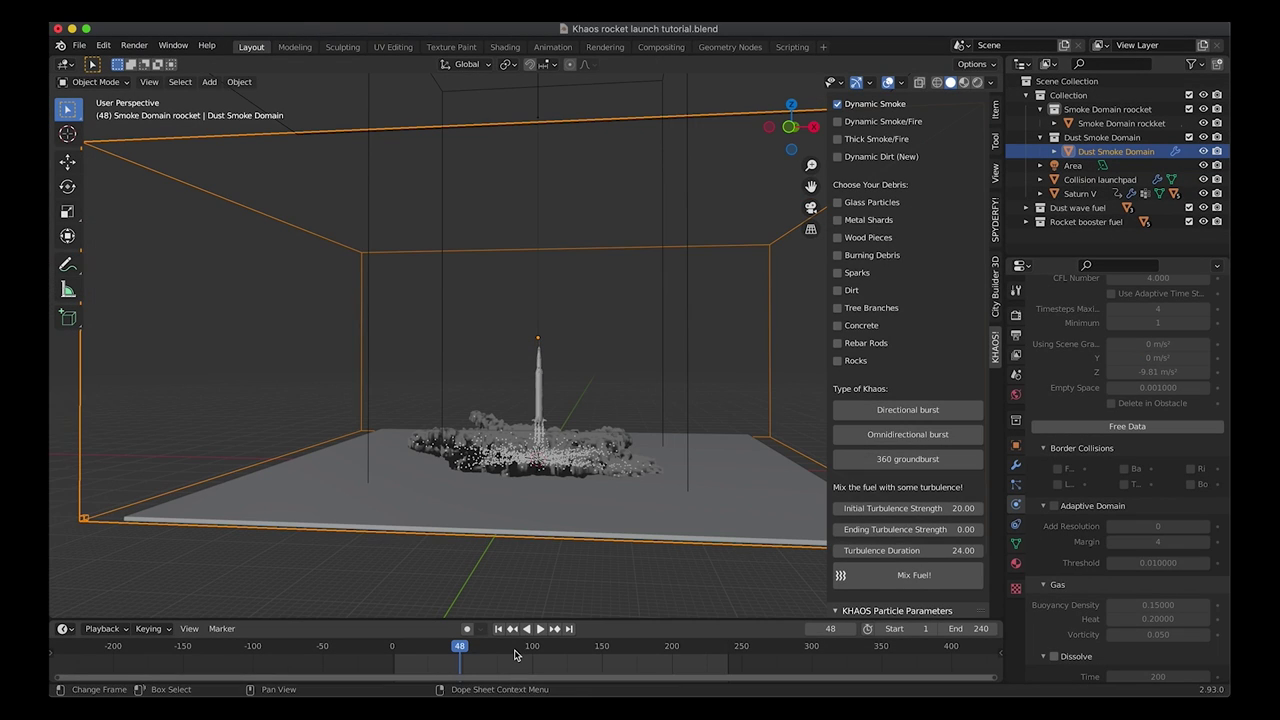
left_click(515, 655)
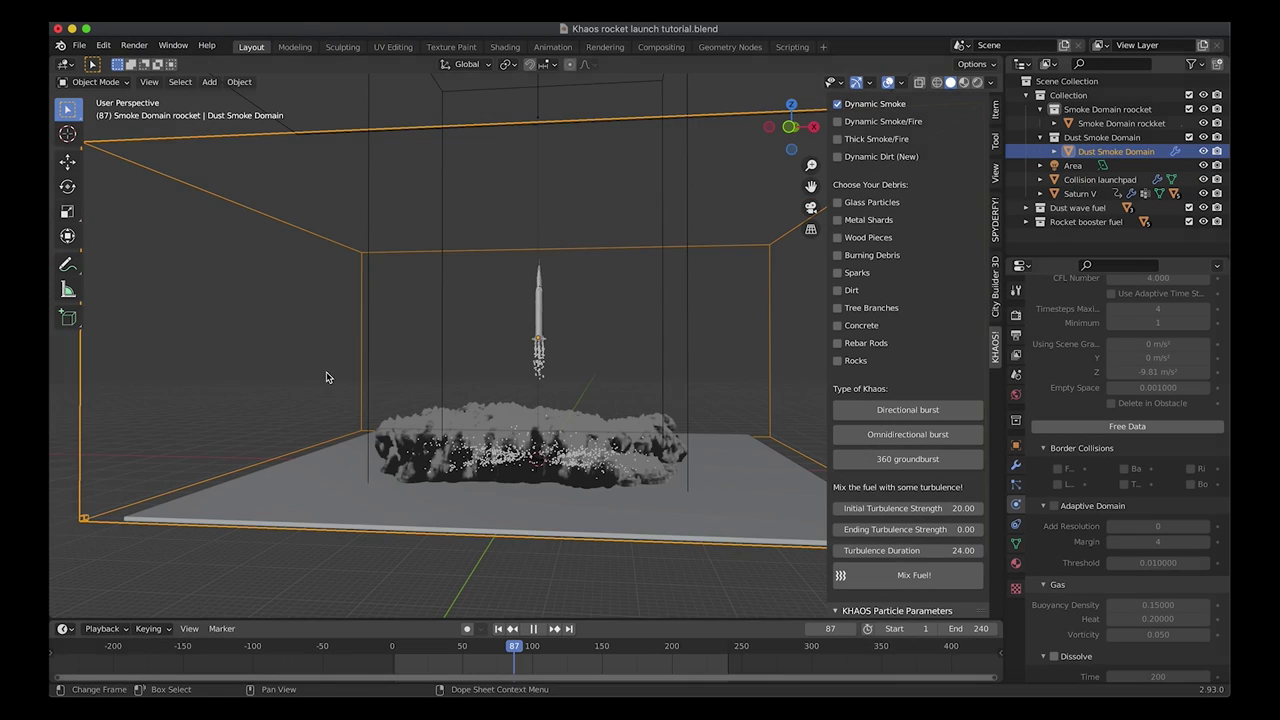
middle_click_drag(329, 371, 668, 398)
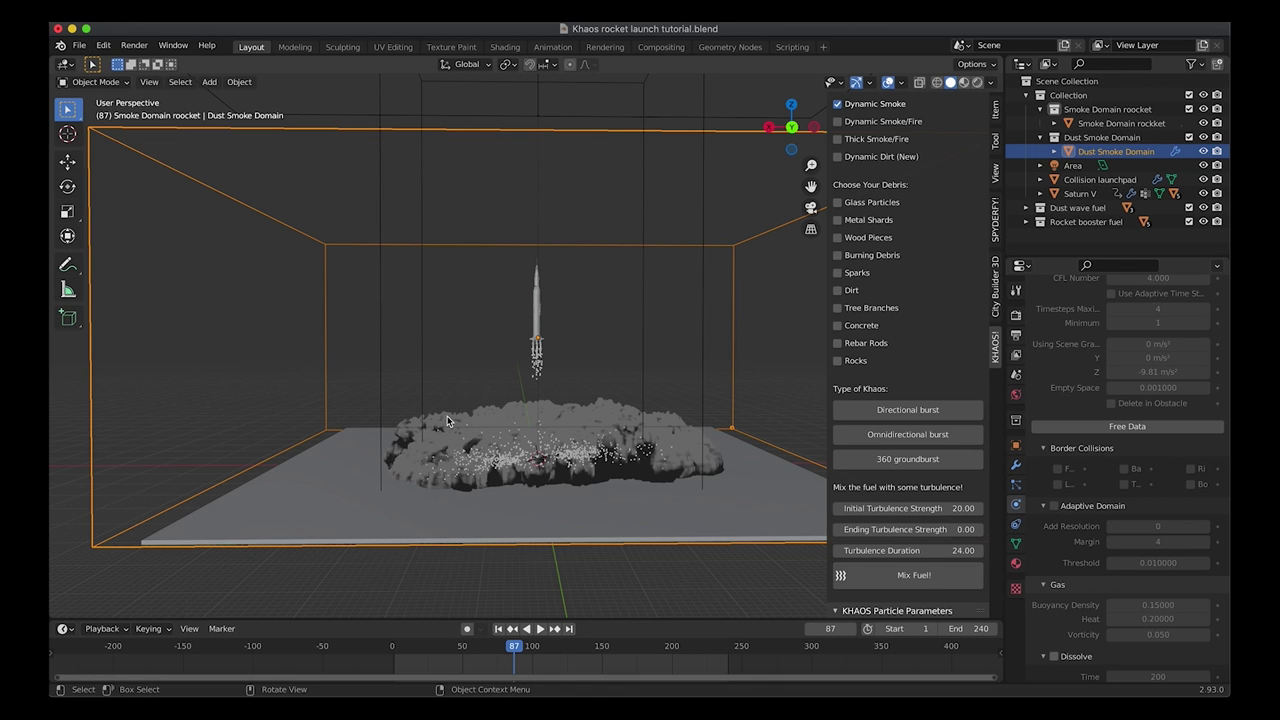
Step: Set the Cycles render samples to 30 and enable render denoising
left_click(1016, 314)
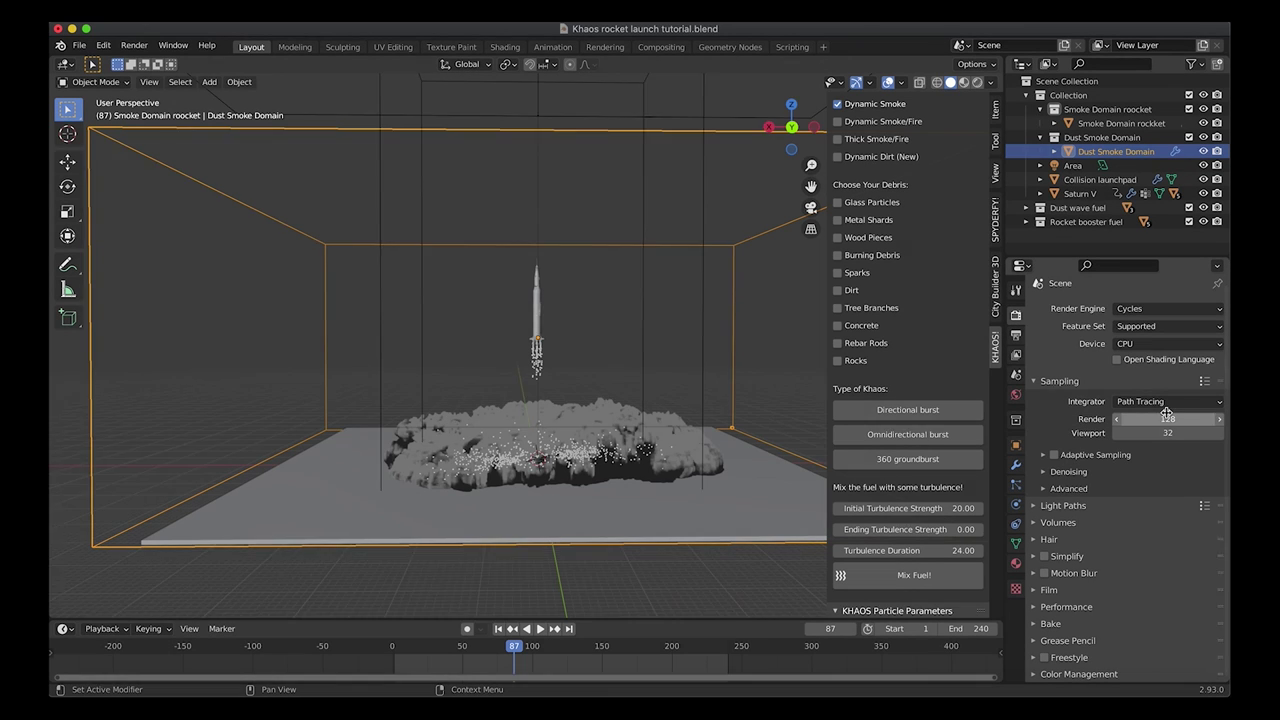
left_click(1167, 418)
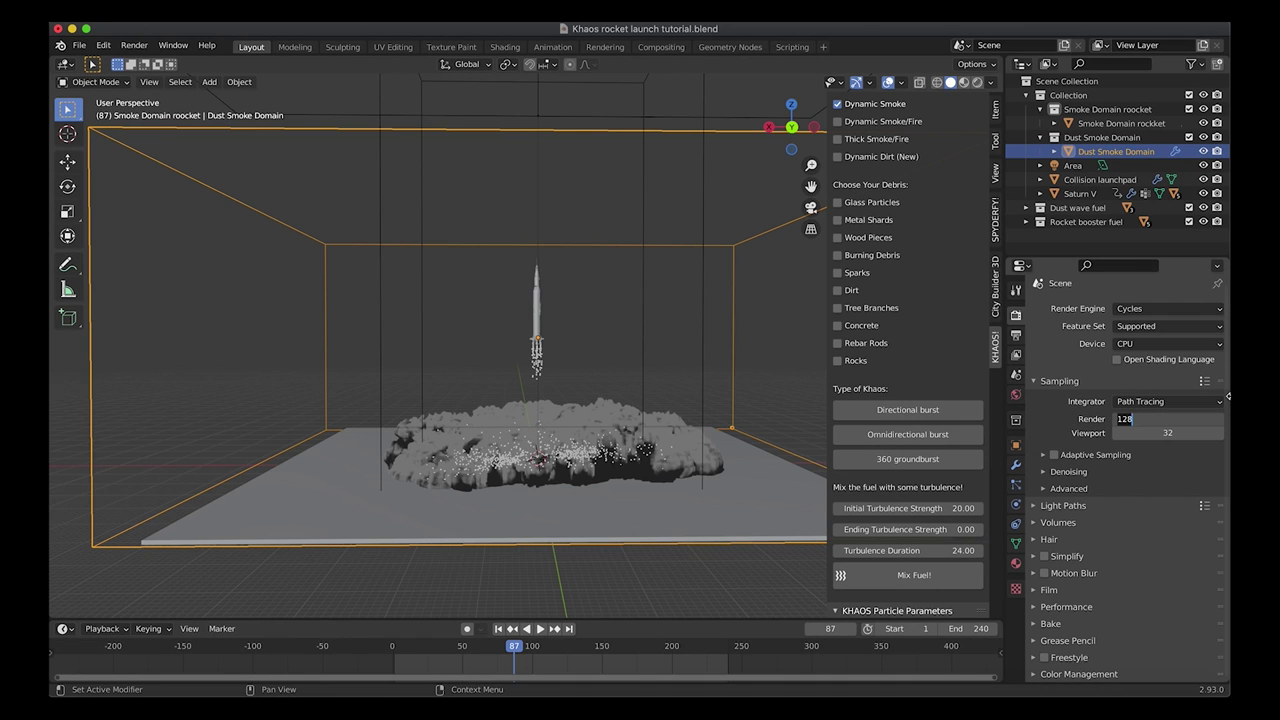
type("30")
key("Return")
left_click(1066, 471)
left_click(1117, 492)
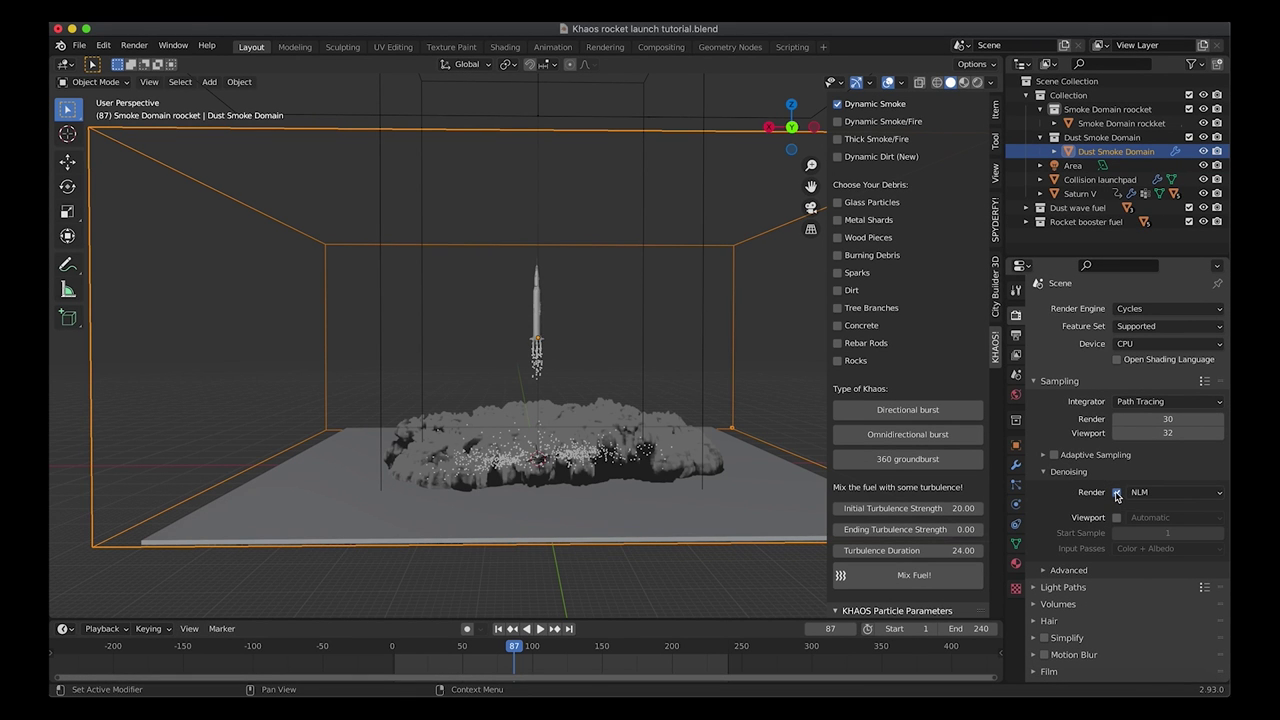
Step: Set the maximum Volume light bounces to 4 in the Cycles Light Paths settings
left_click(1100, 471)
left_click(1150, 488)
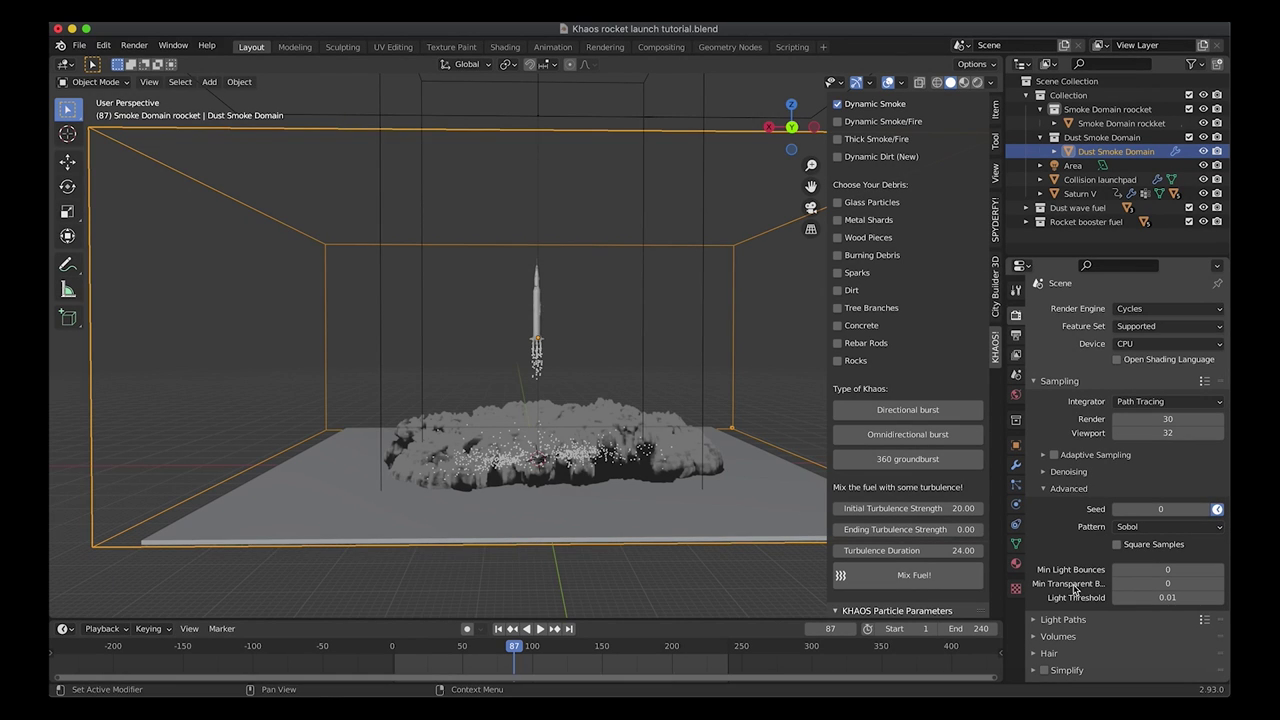
scroll(1074, 590, "down", 3)
left_click(1090, 505)
scroll(1093, 508, "down", 3)
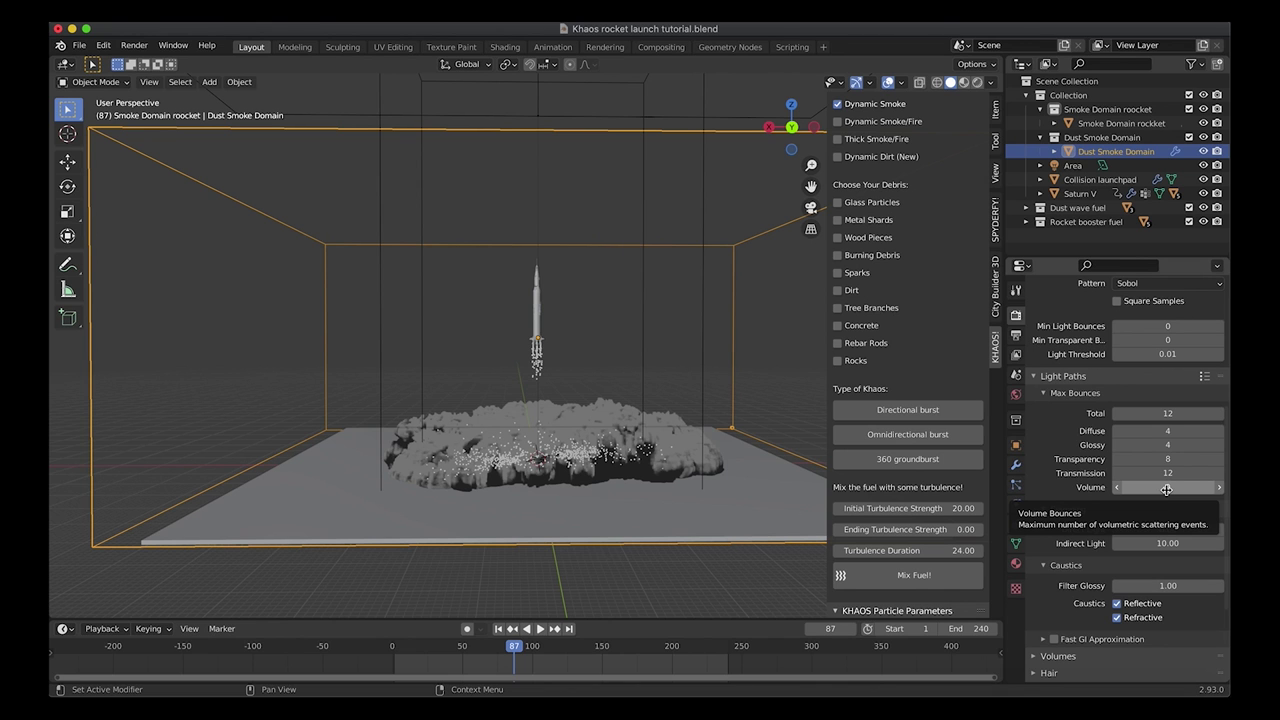
left_click(1166, 489)
type("4")
key("Return")
Step: Enable the Transparent film background for the render
scroll(1060, 537, "down", 3)
left_click(1083, 592)
scroll(1079, 482, "down", 3)
left_click(1054, 549)
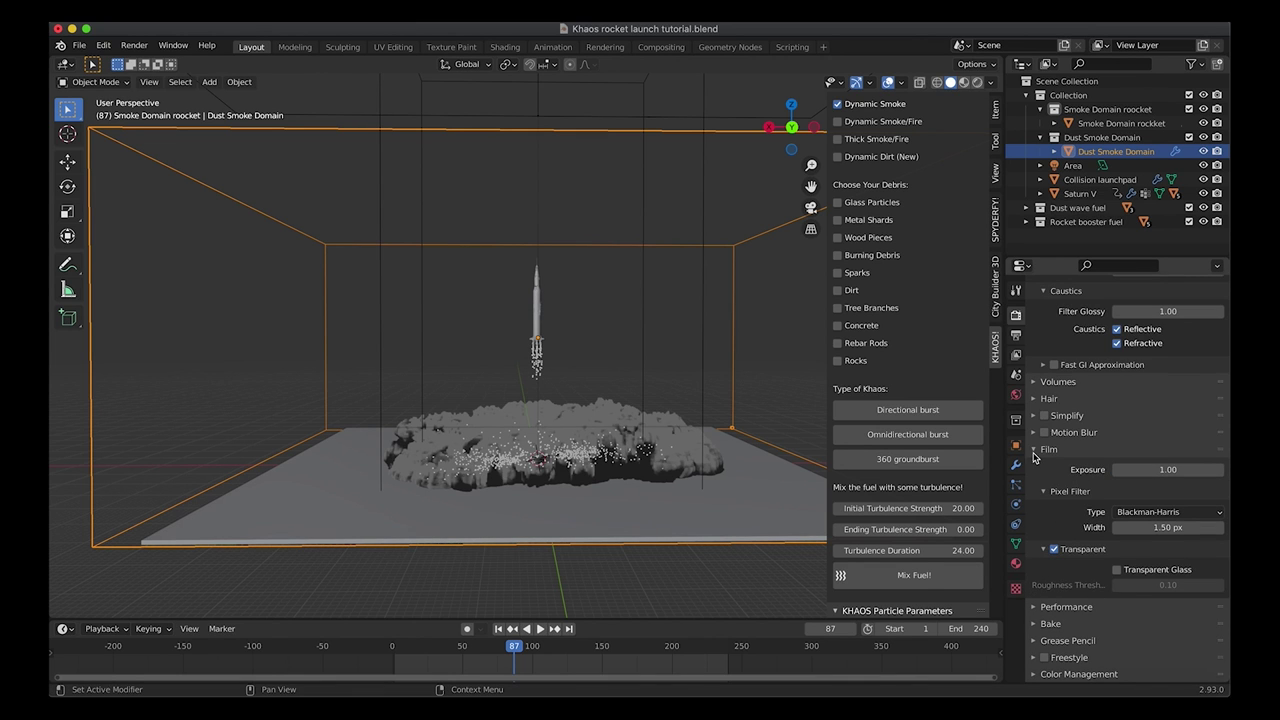
scroll(1070, 478, "up", 10)
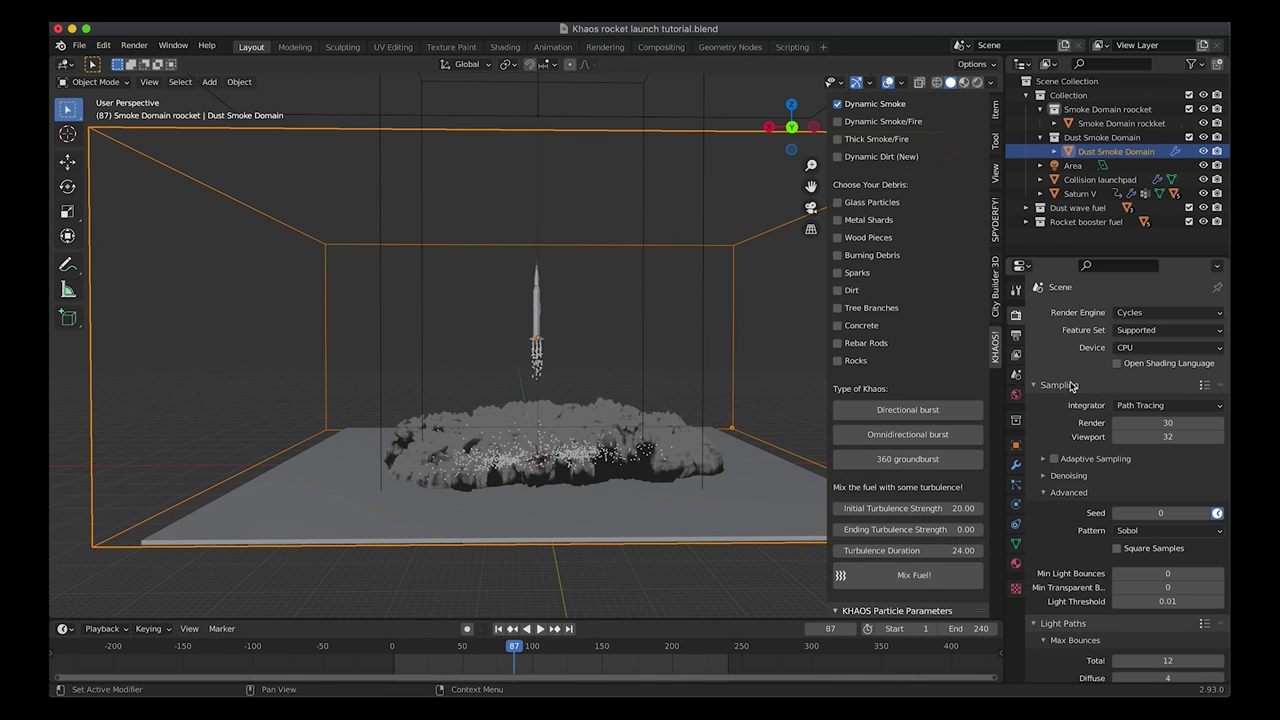
Step: Set the render output file format to OpenEXR
left_click(1016, 335)
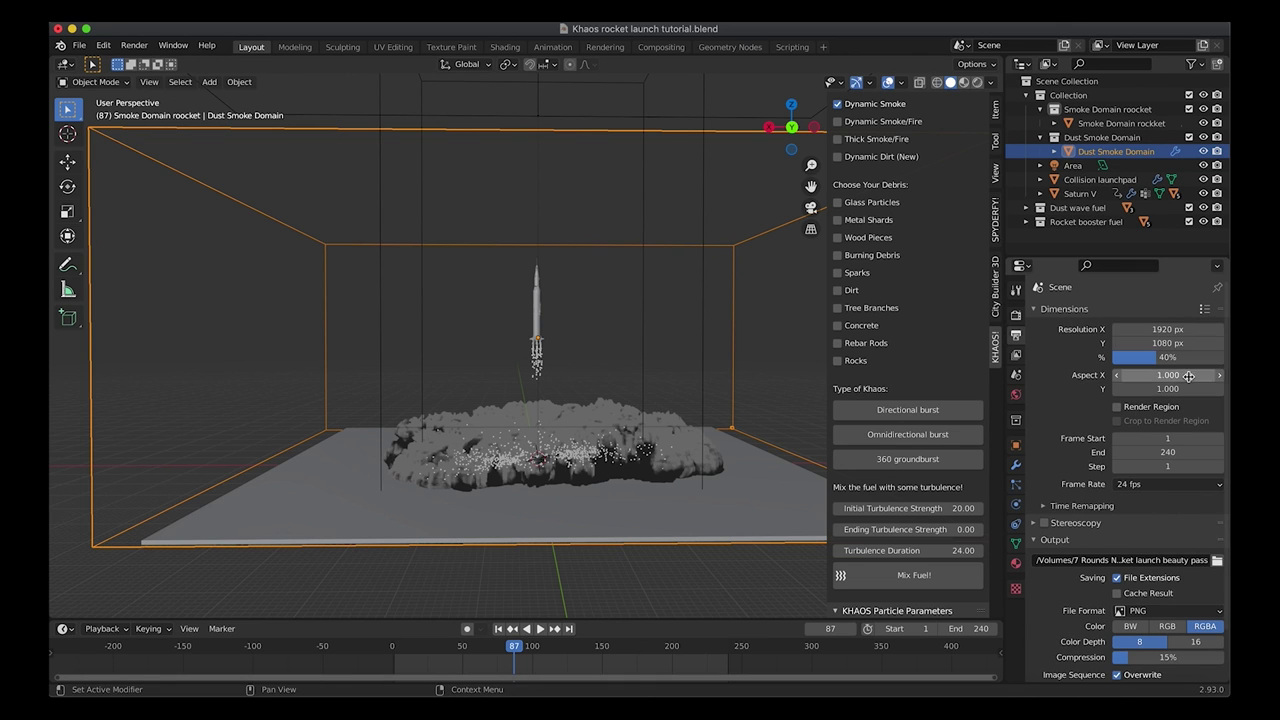
scroll(1155, 392, "down", 2)
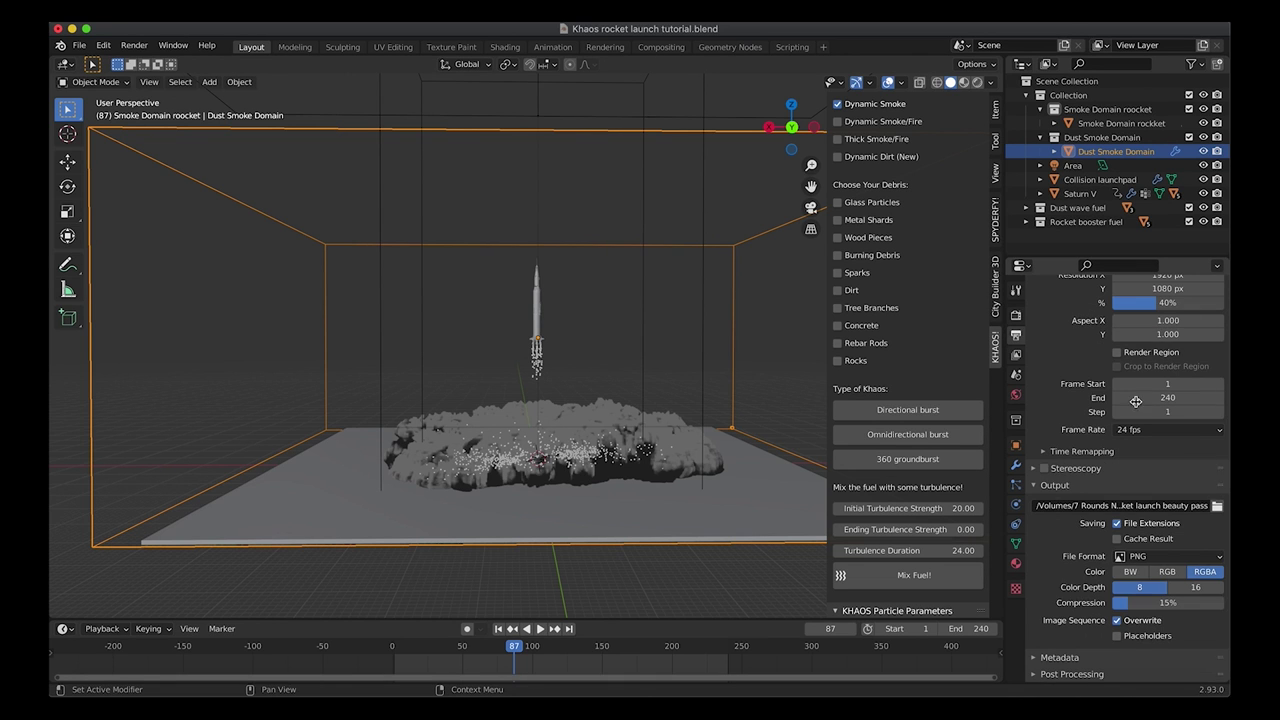
scroll(1165, 535, "up", 1)
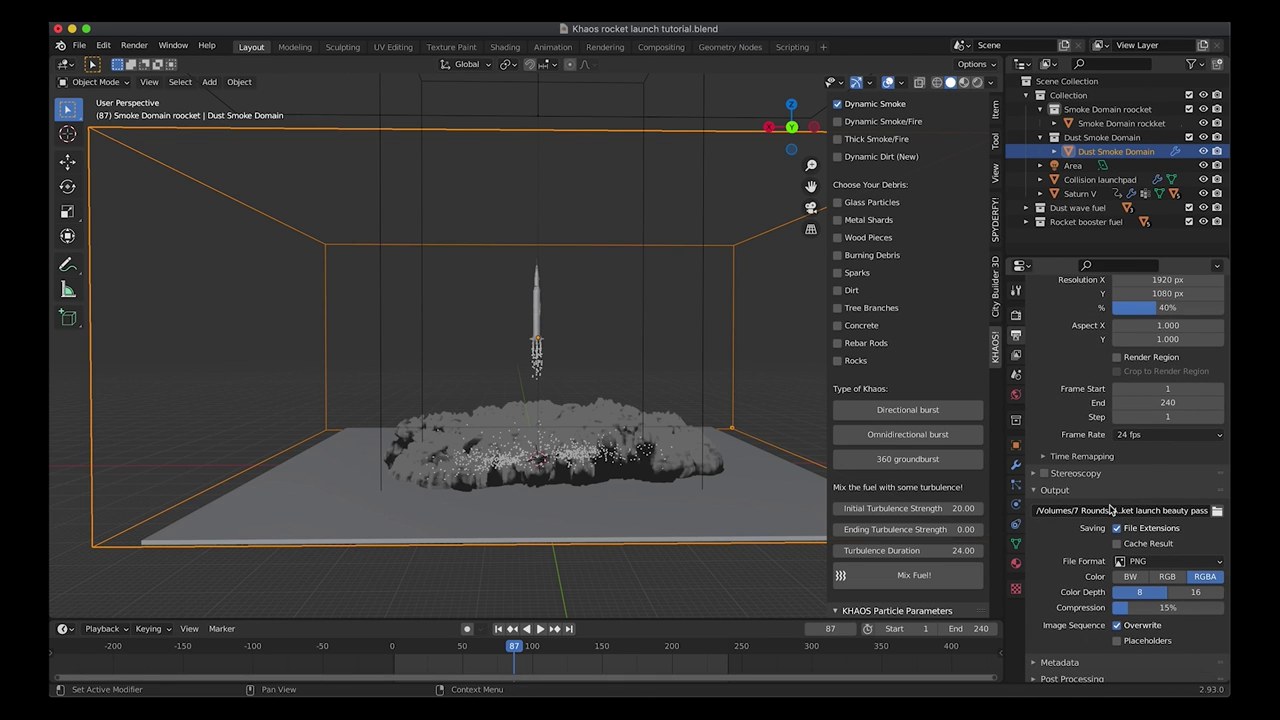
left_click(1138, 566)
left_click(1047, 507)
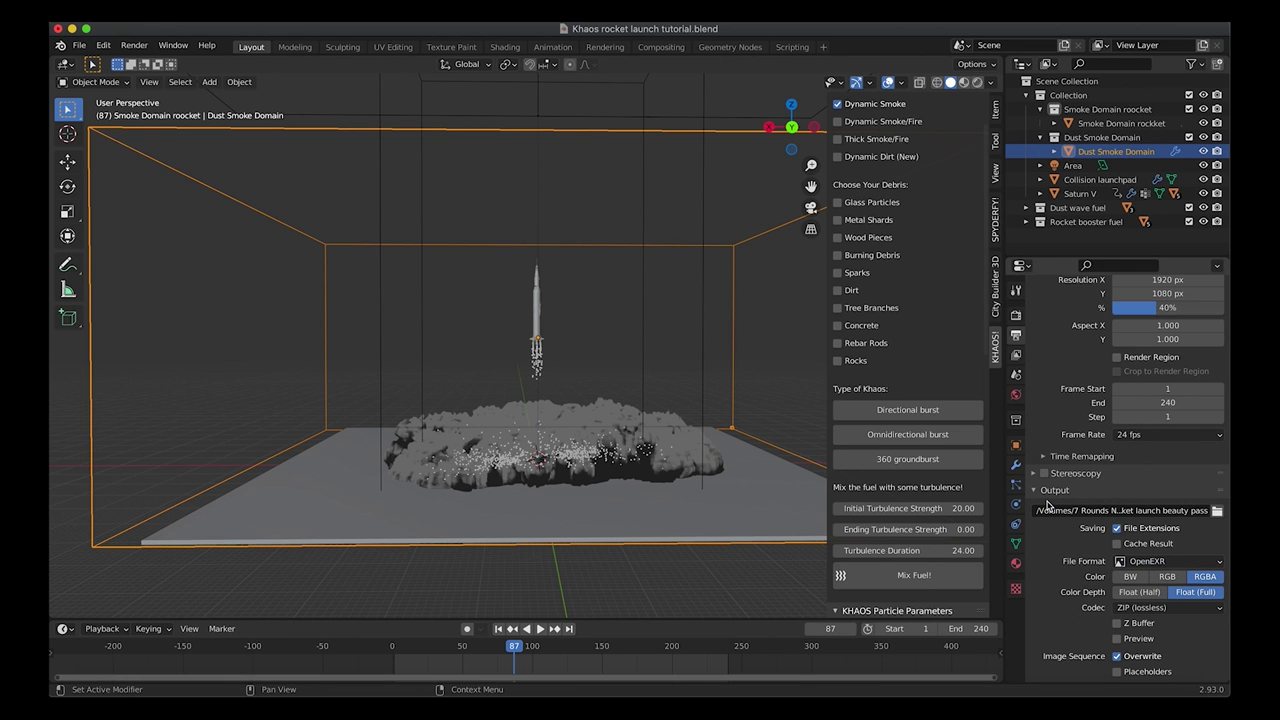
scroll(1064, 568, "down", 1)
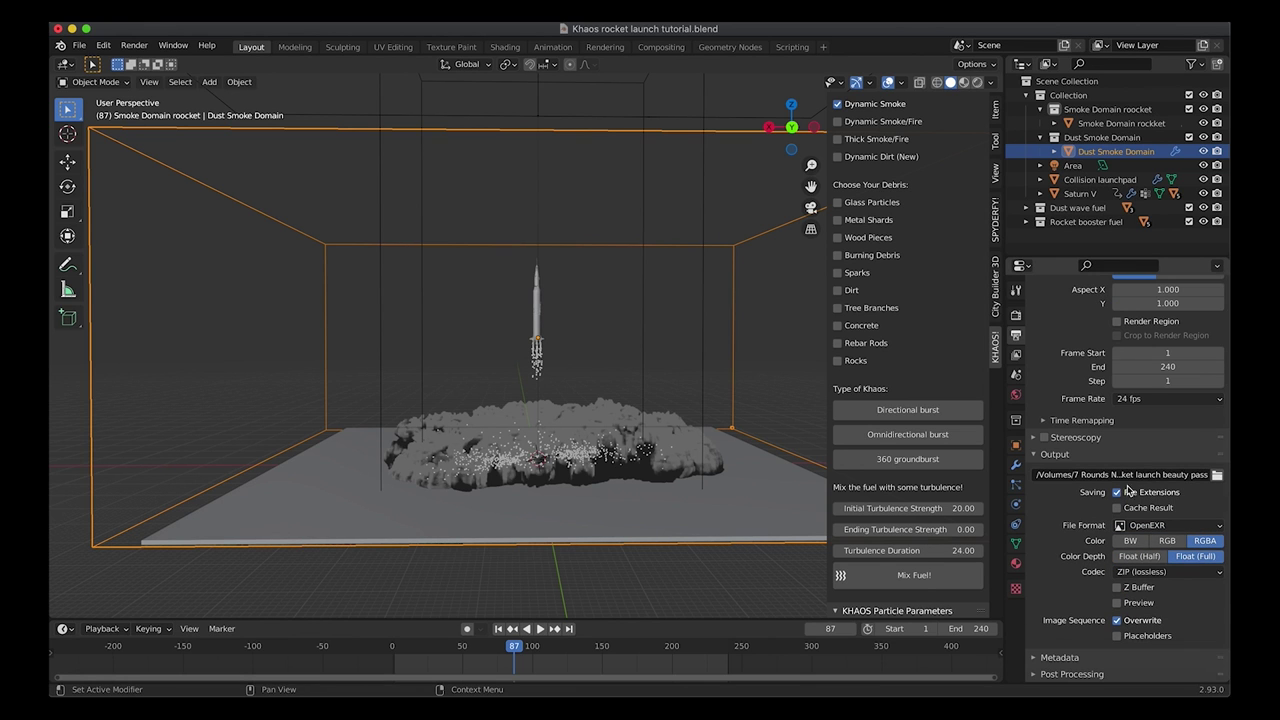
scroll(1050, 370, "up", 3)
left_click(1015, 315)
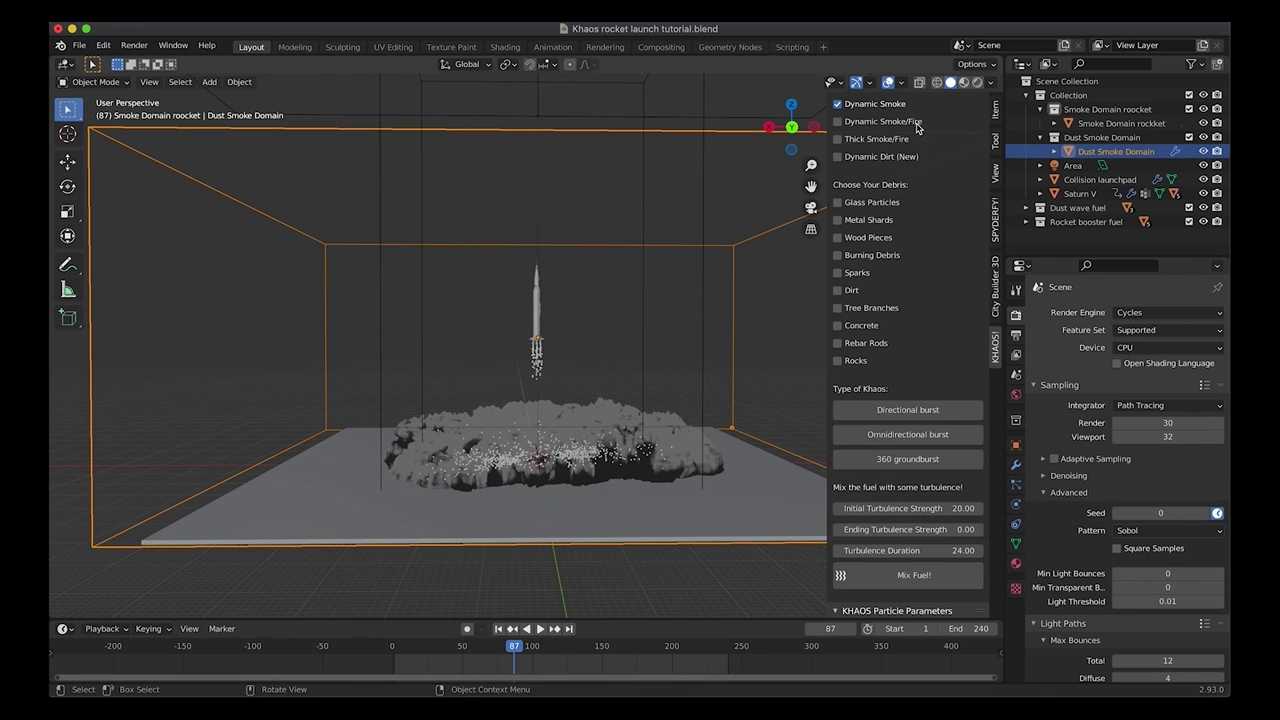
Step: In the Shading workspace, enable the rocket smoke domain's fluid simulation for both viewport and render
left_click(504, 47)
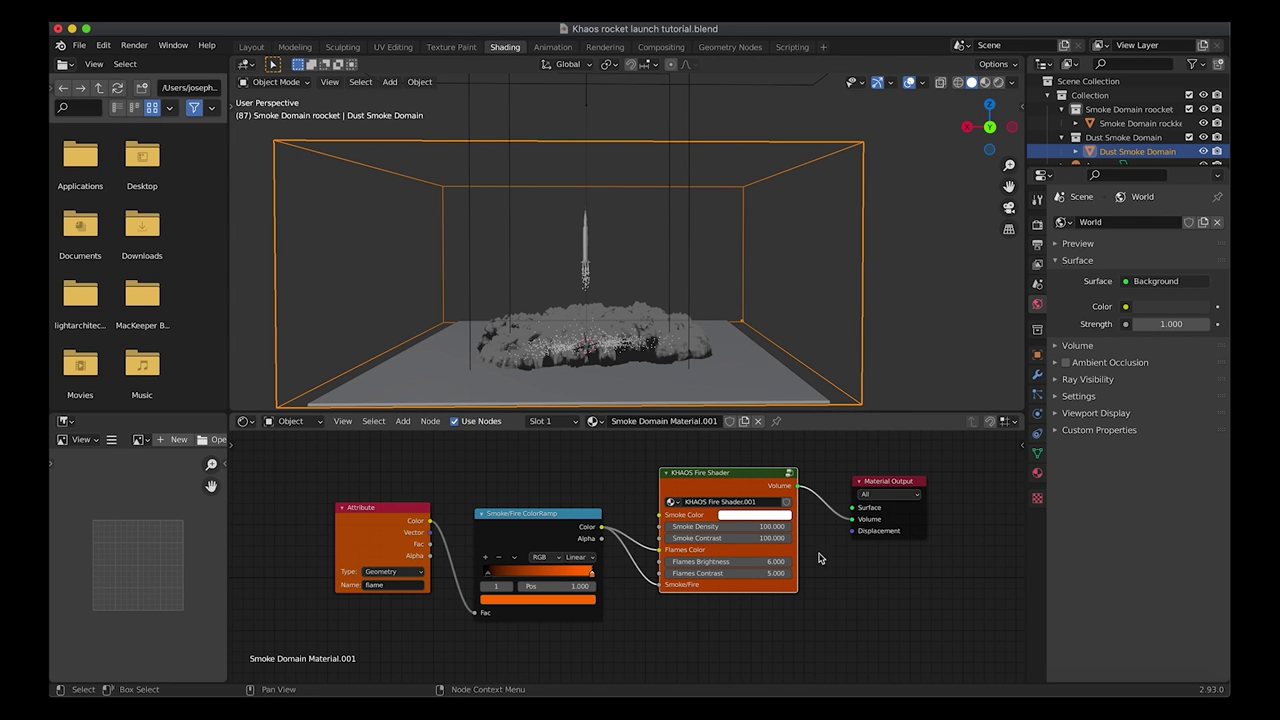
scroll(720, 570, "up", 1)
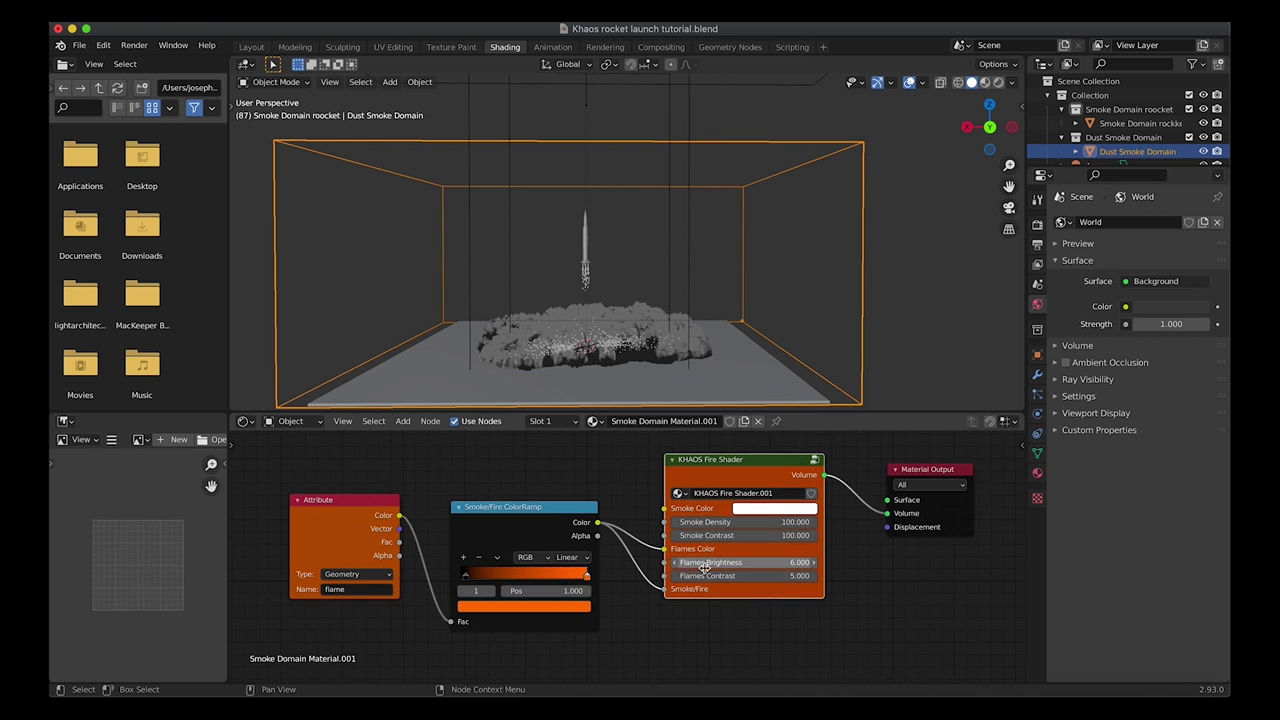
middle_click_drag(622, 571, 614, 583)
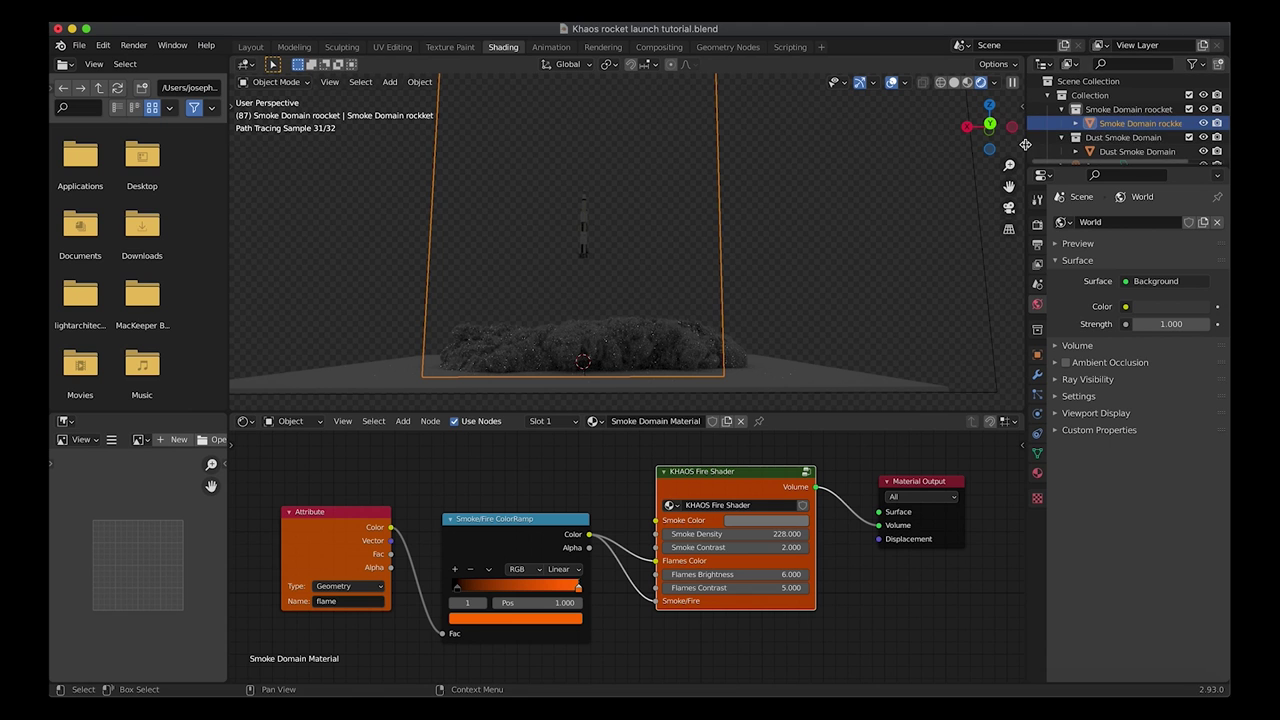
left_click_drag(1028, 260, 984, 262)
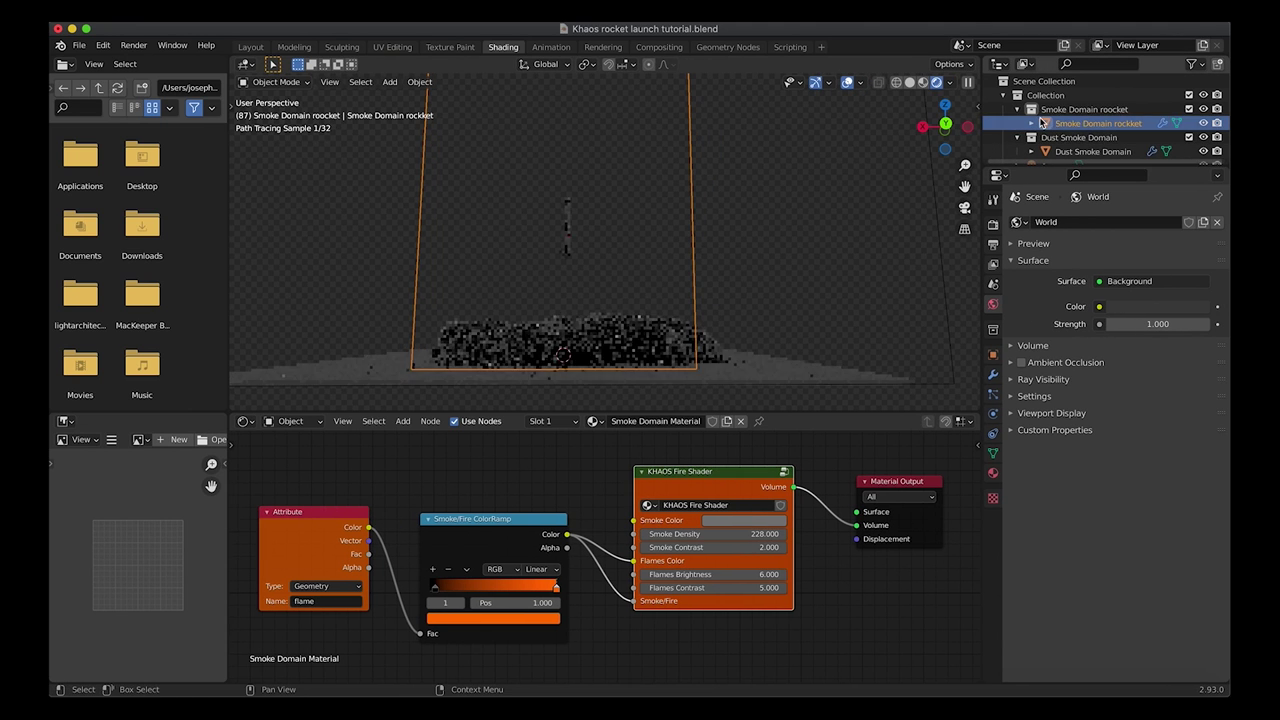
left_click(993, 413)
left_click_drag(1217, 239, 1203, 238)
Step: Adjust the black stop of the rocket smoke material's Smoke/Fire ColorRamp to position 0.068
middle_click_drag(570, 236, 600, 280)
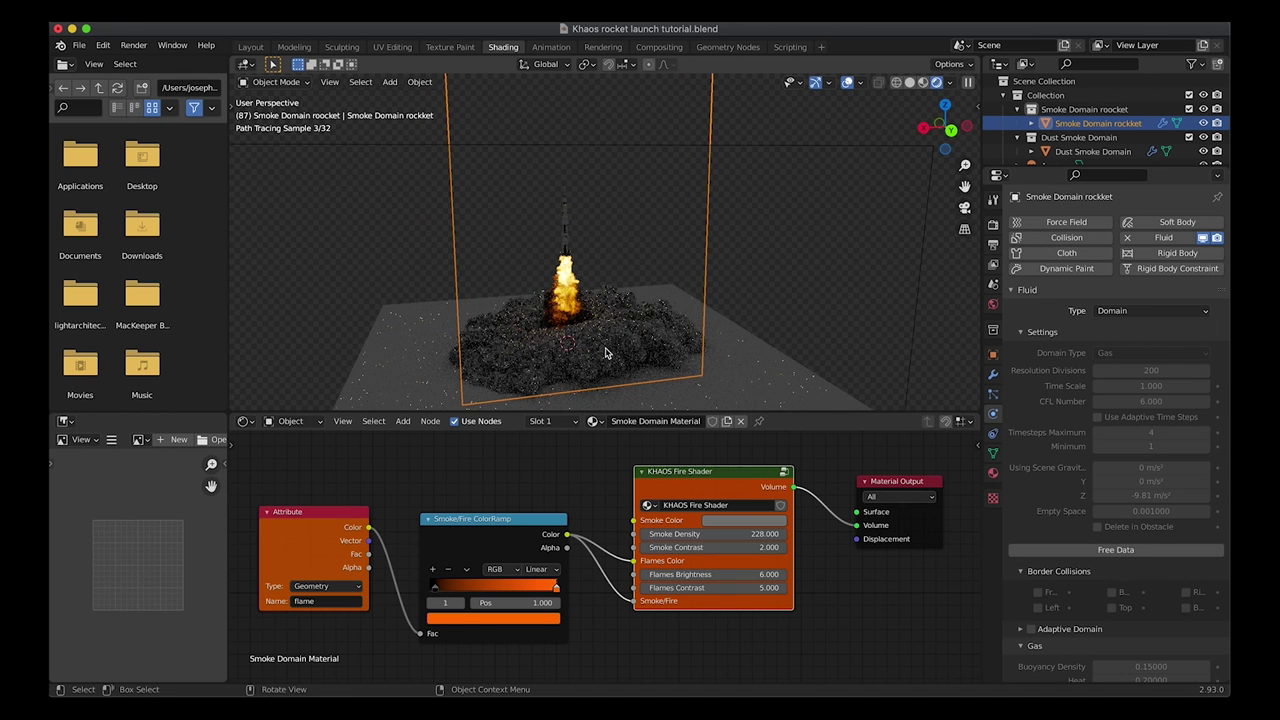
middle_click_drag(605, 352, 565, 313)
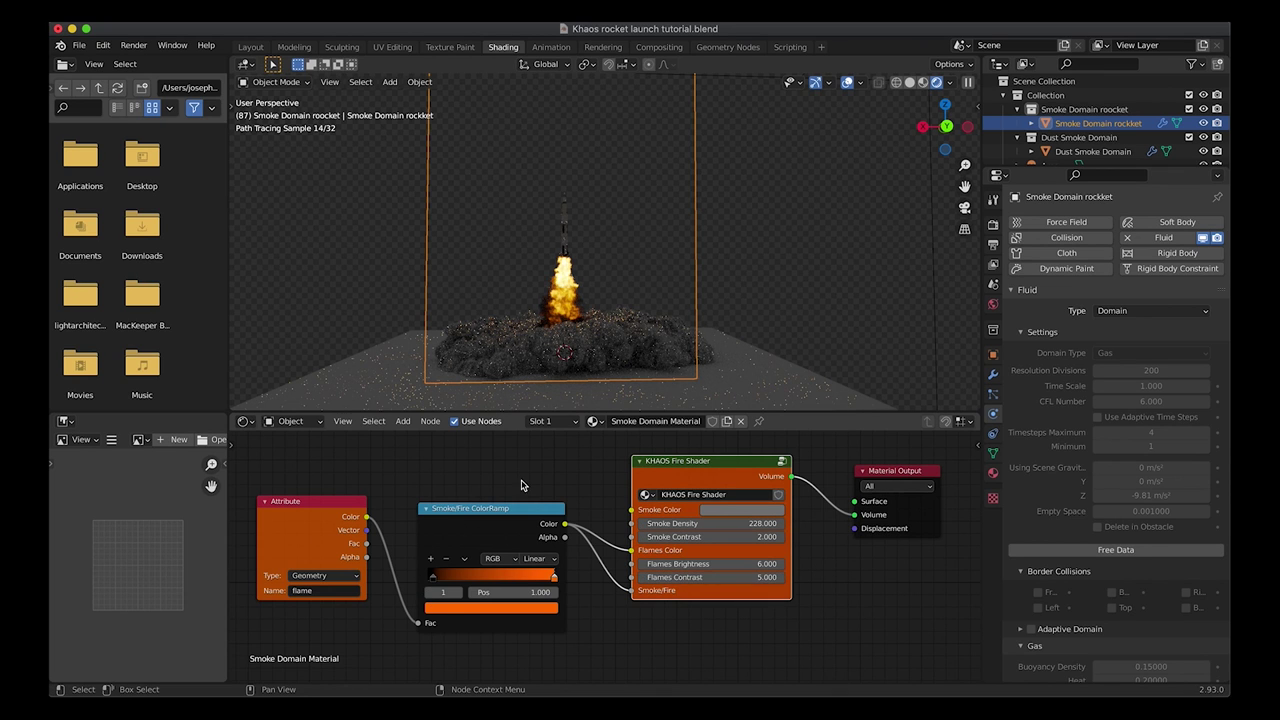
left_click_drag(430, 578, 459, 581)
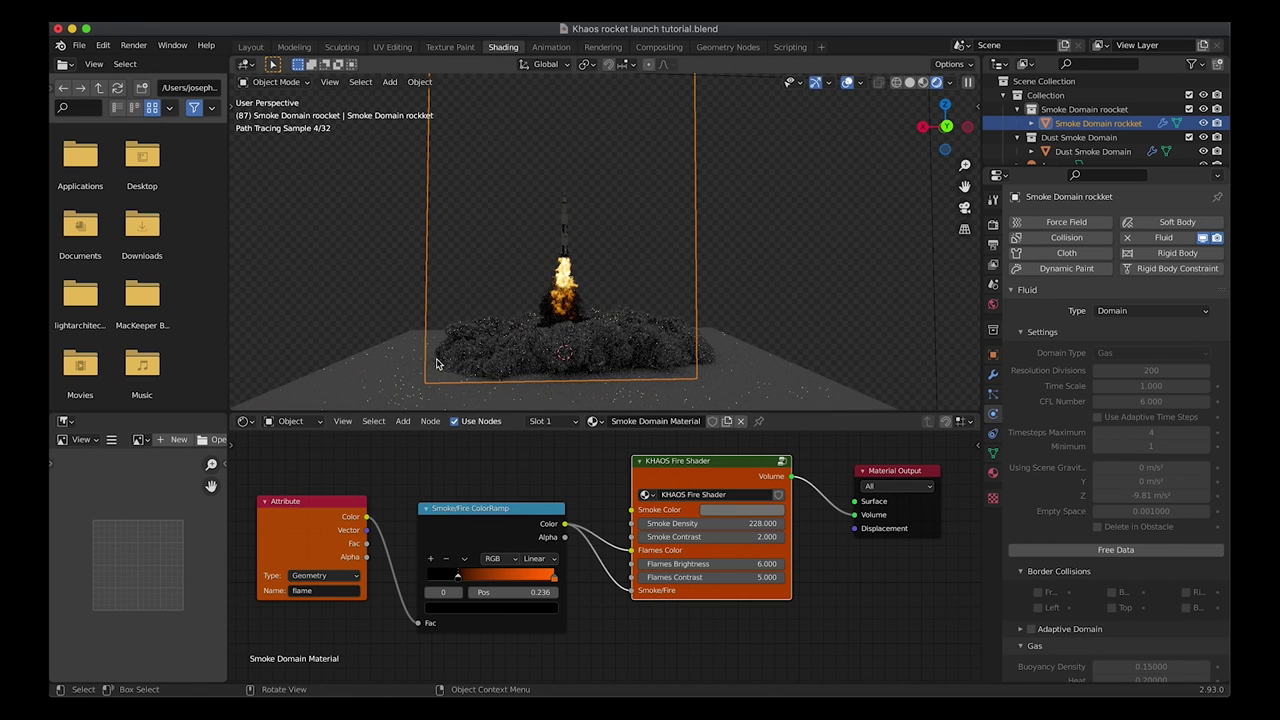
left_click_drag(459, 579, 436, 578)
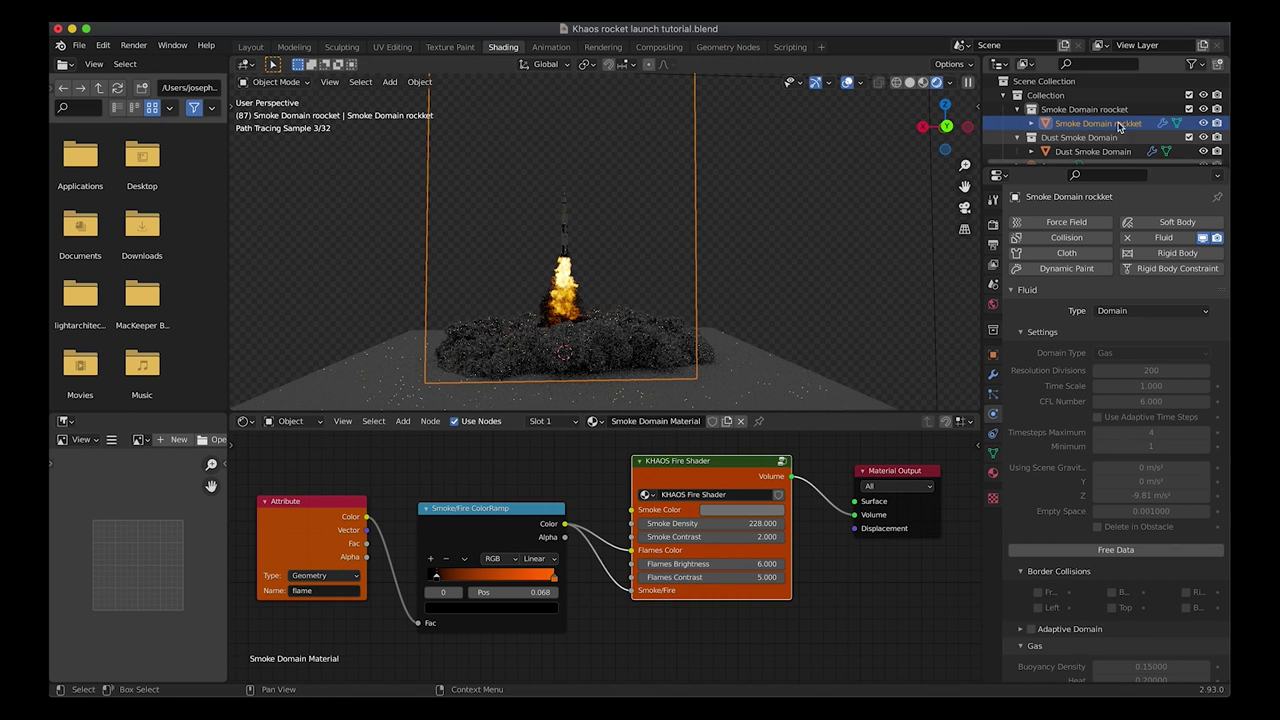
Step: Lighten the rocket smoke material's Smoke Color to near white and return the viewport to Solid shading
left_click(731, 515)
left_click_drag(805, 380, 806, 349)
left_click(909, 82)
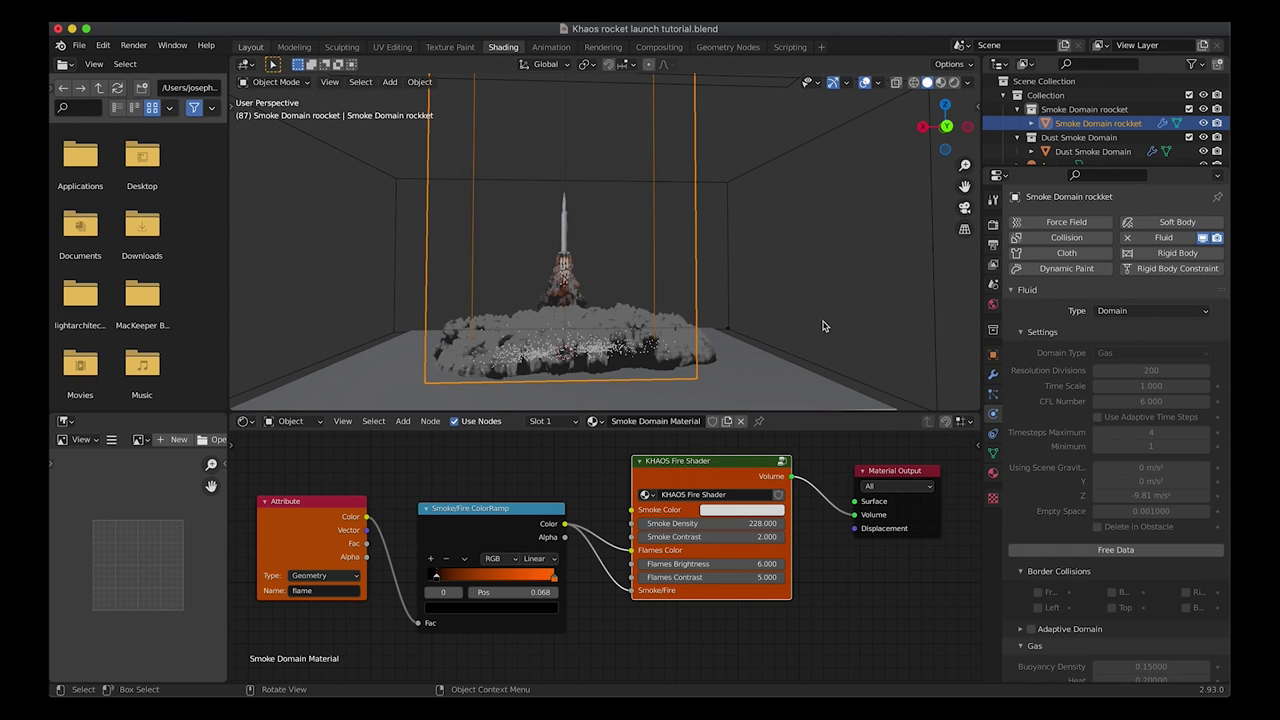
Step: Move the timeline to frame 147 and inspect the rocket's fire and smoke in the Shading workspace's rendered view
left_click(251, 47)
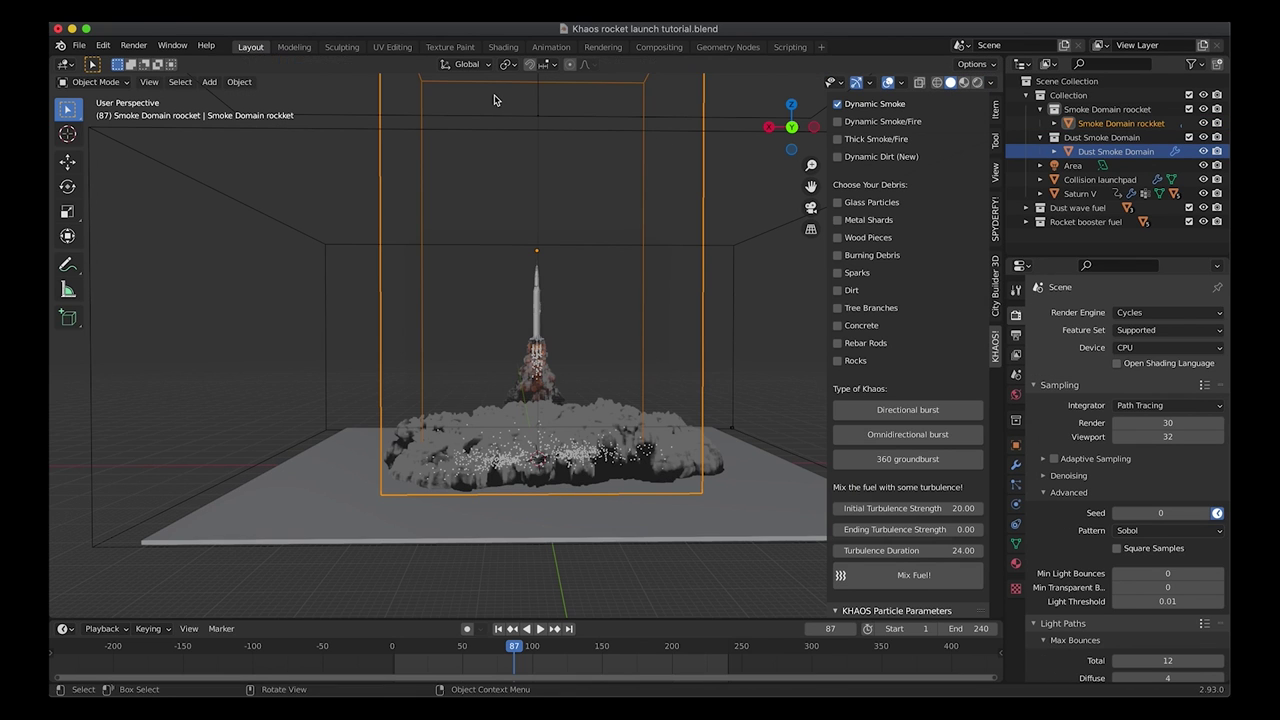
left_click(599, 646)
middle_click_drag(330, 330, 496, 102)
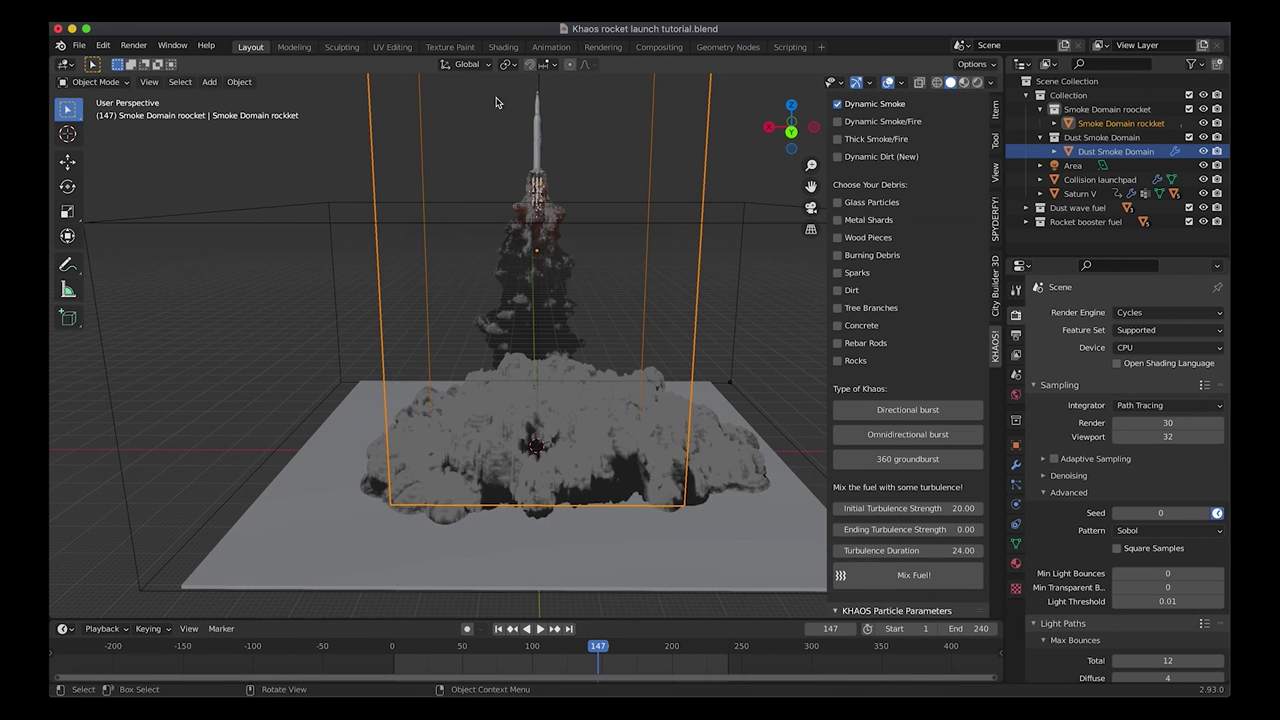
left_click(503, 47)
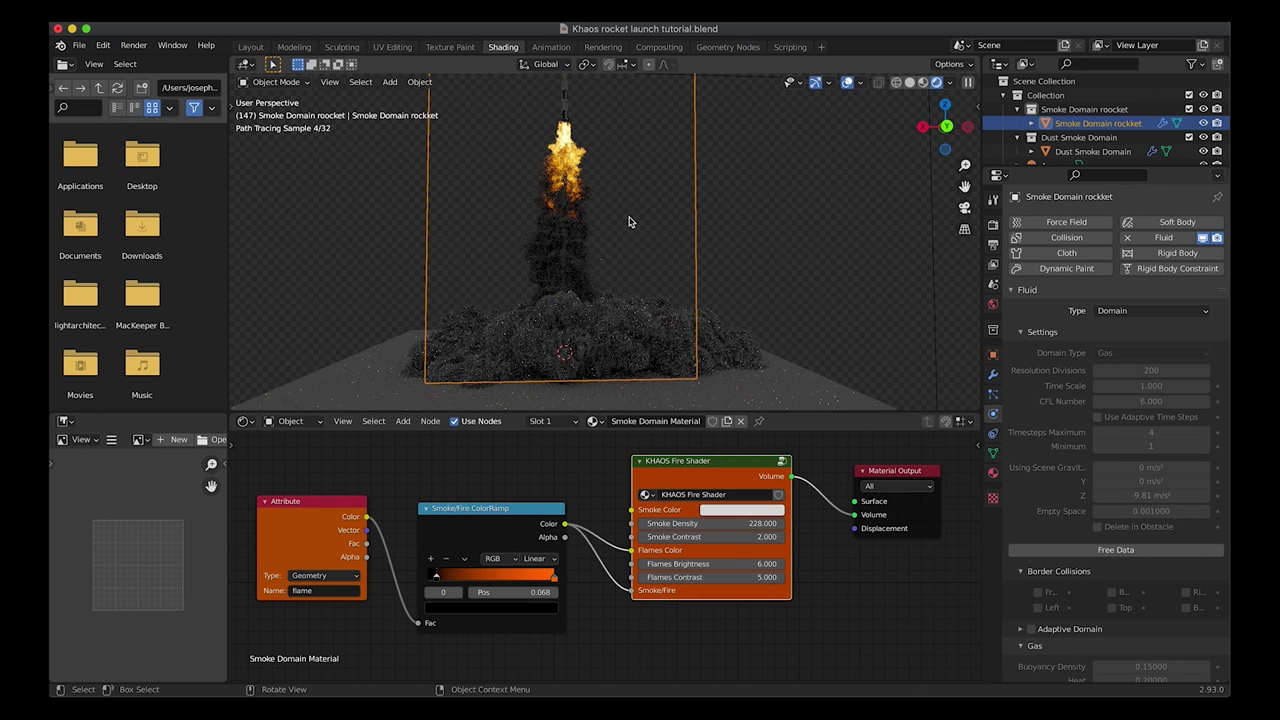
middle_click_drag(582, 258, 600, 204)
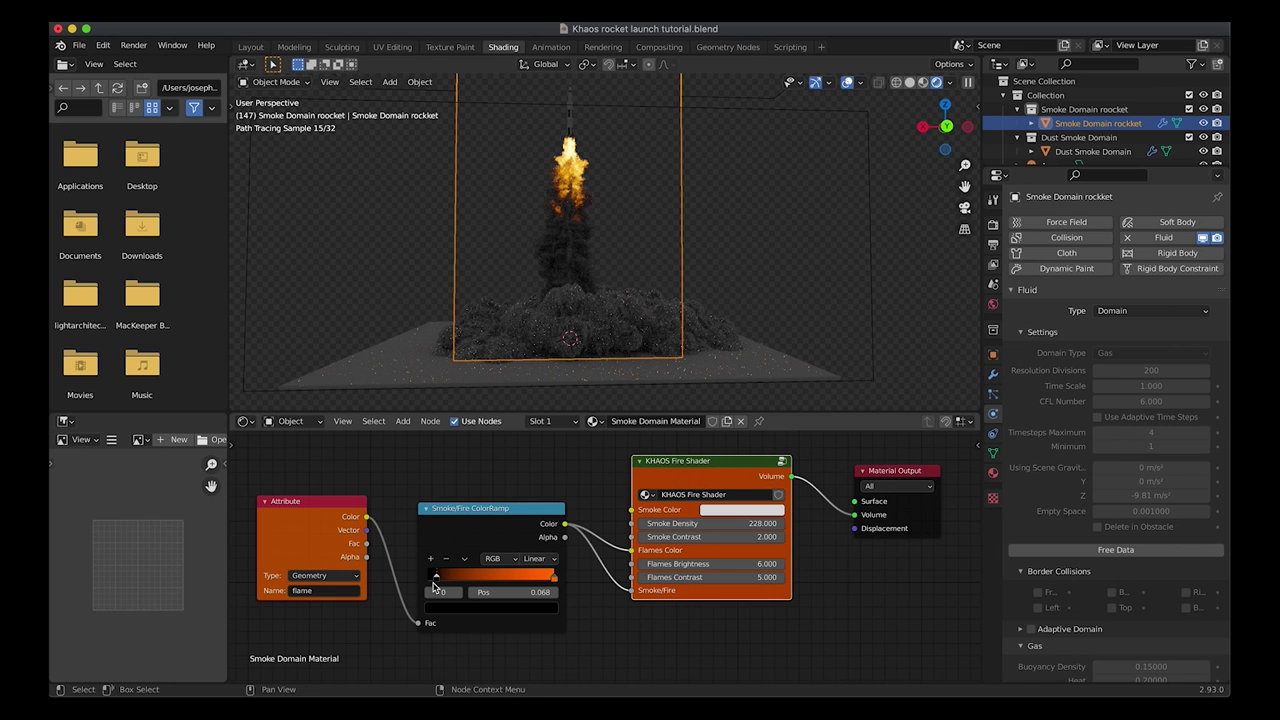
Step: Move the rocket material's ColorRamp black stop to position 0.120 and set its Smoke Density to 200
left_click_drag(436, 580, 444, 581)
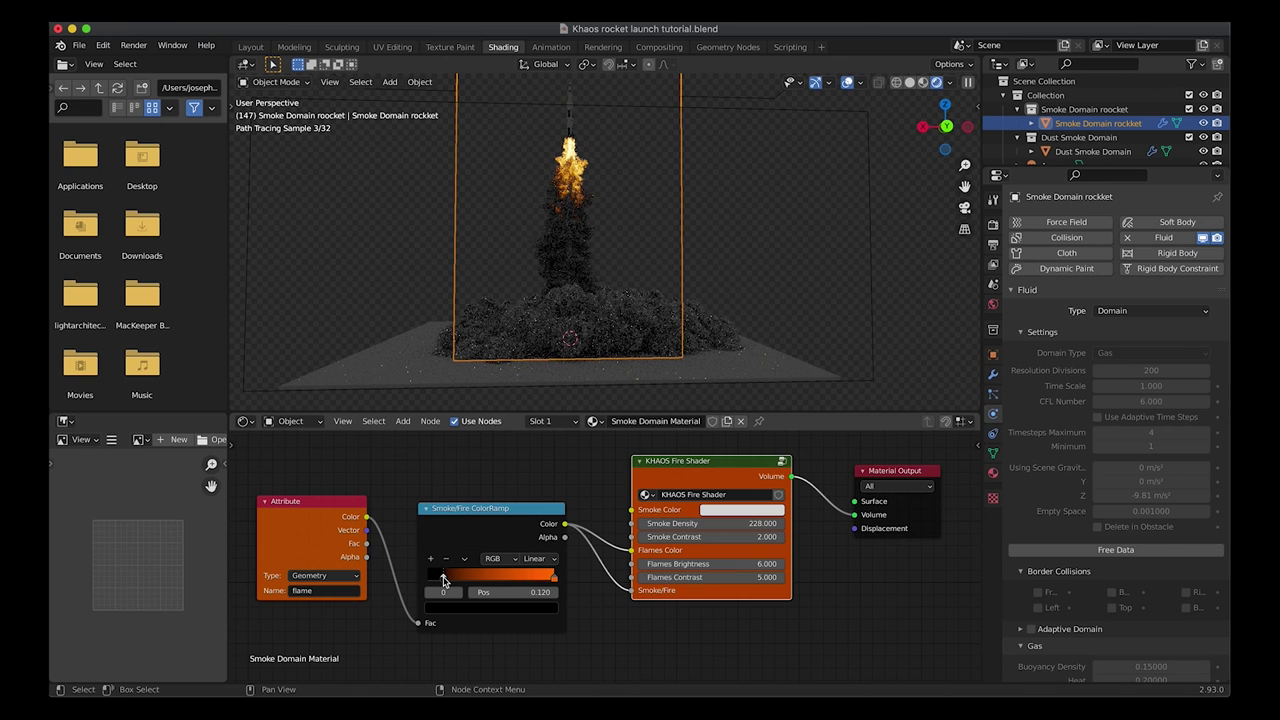
left_click(722, 523)
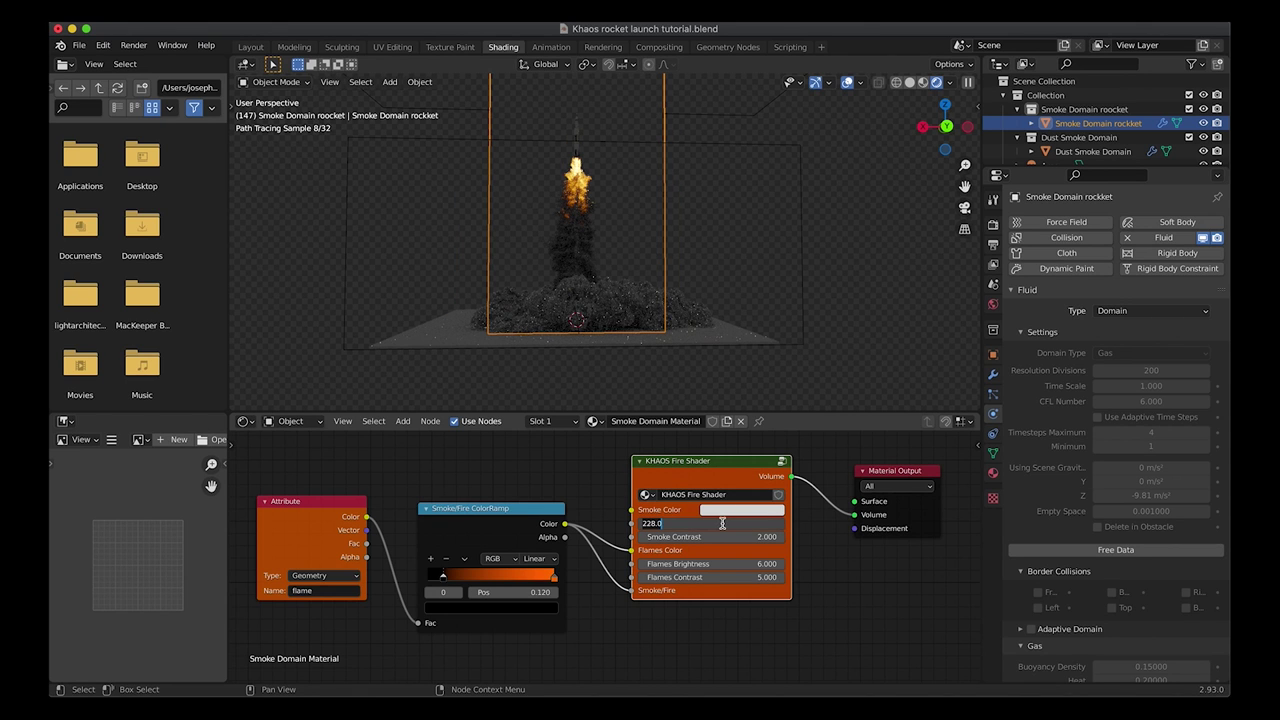
type("140")
key("Return")
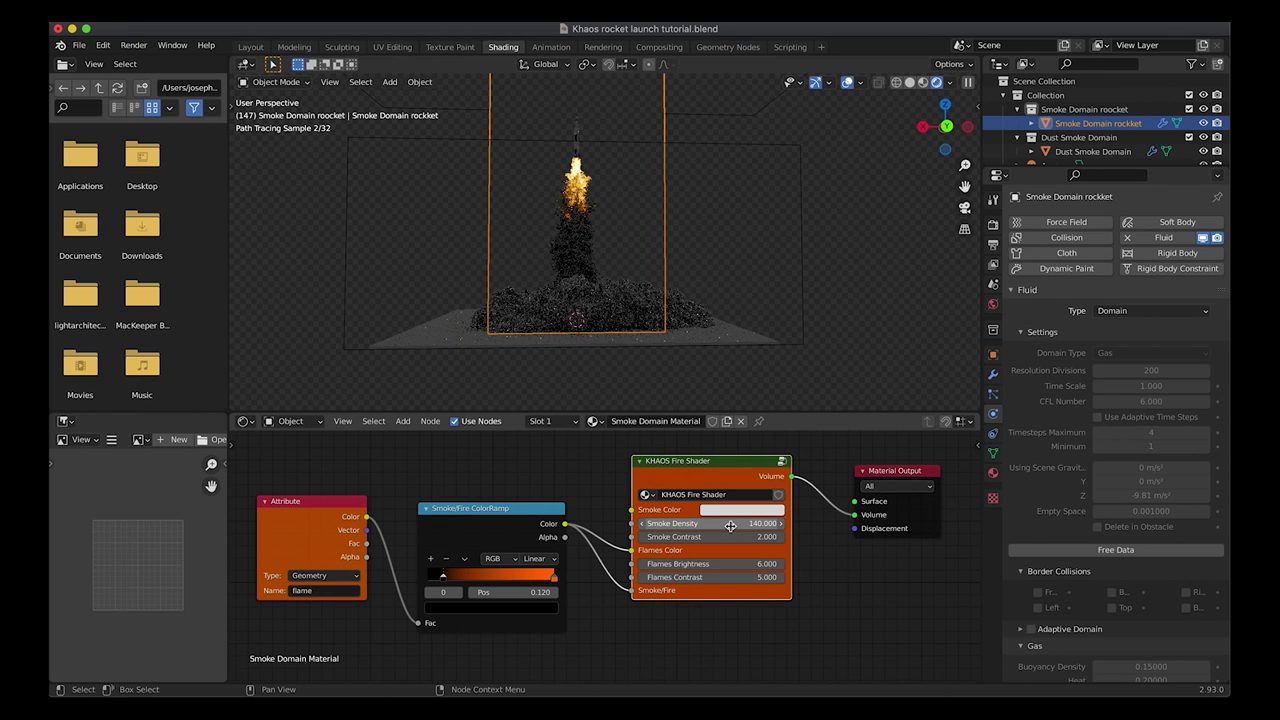
left_click(755, 524)
type("180")
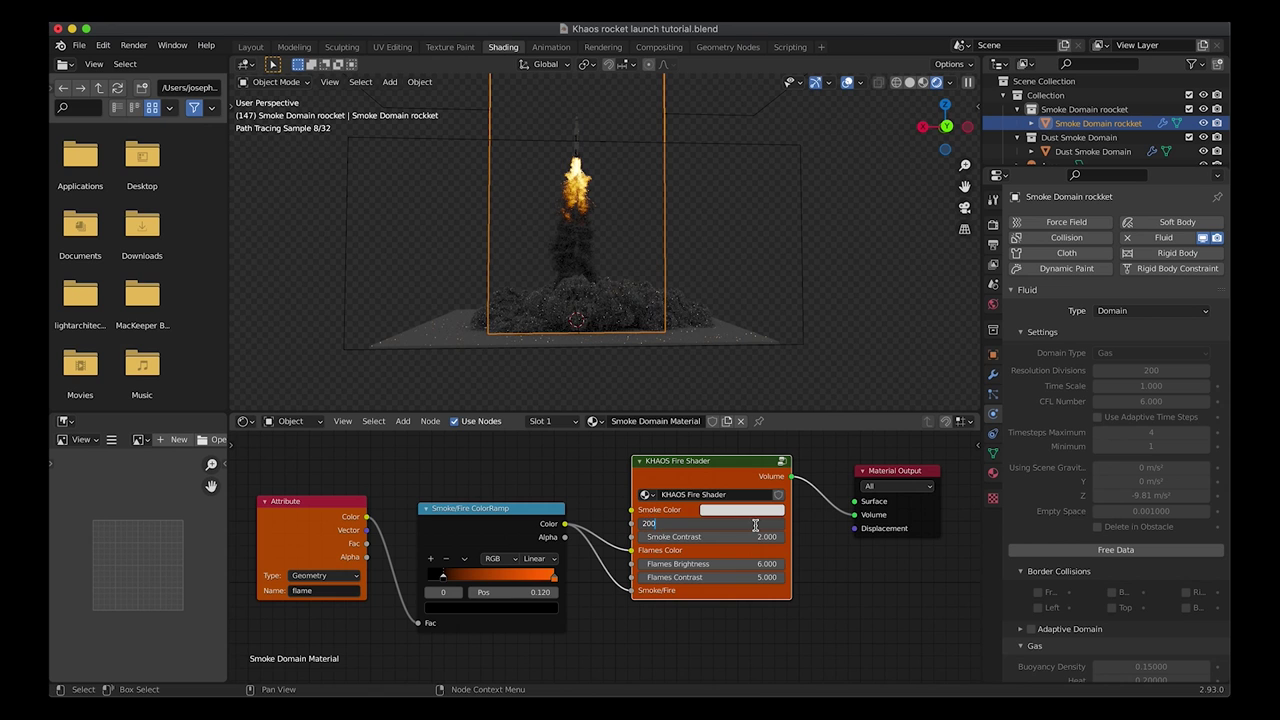
key("Return")
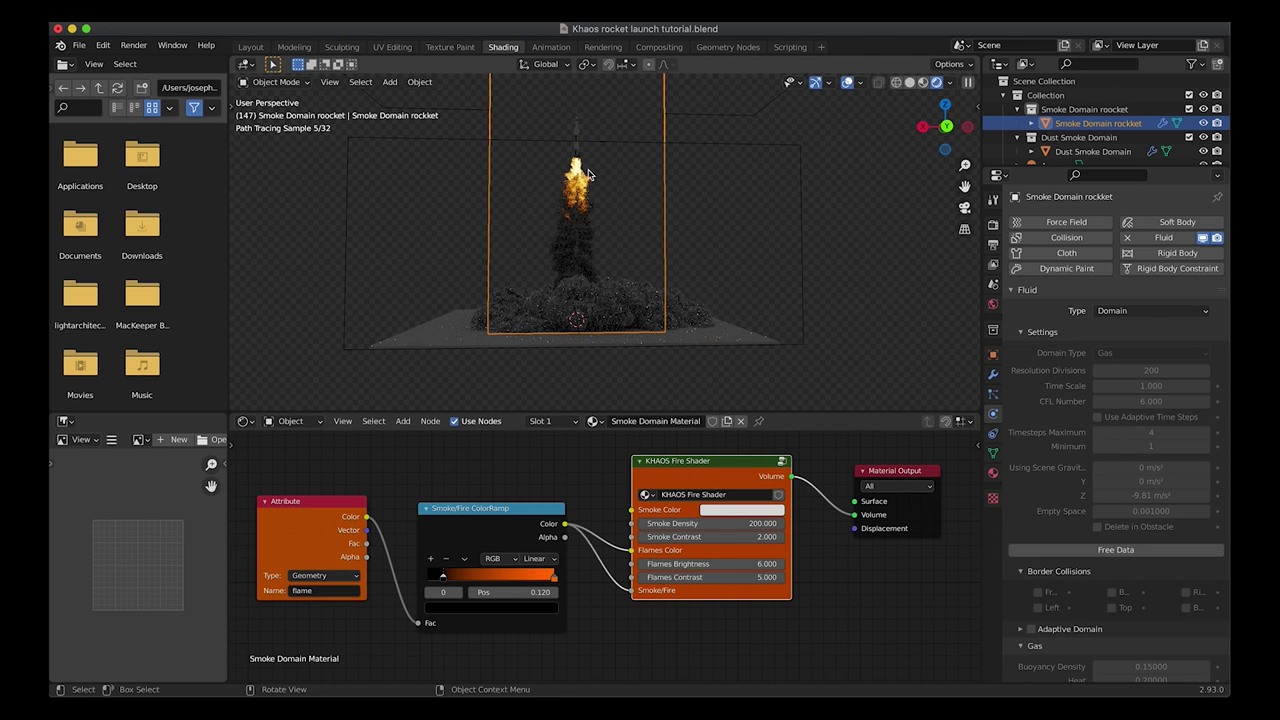
Step: Select the Dust Smoke Domain and set its KHAOS Fire Shader Smoke Density to 20
left_click(770, 150)
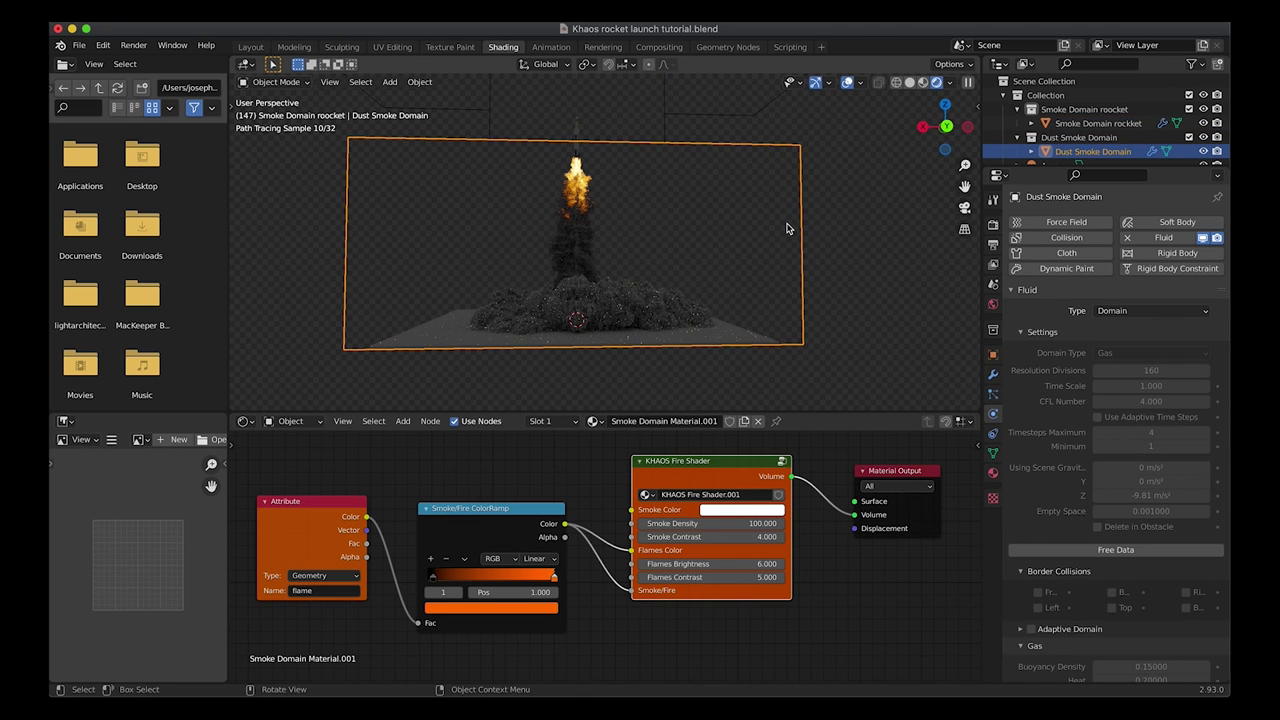
left_click(726, 523)
type("20")
key("Return")
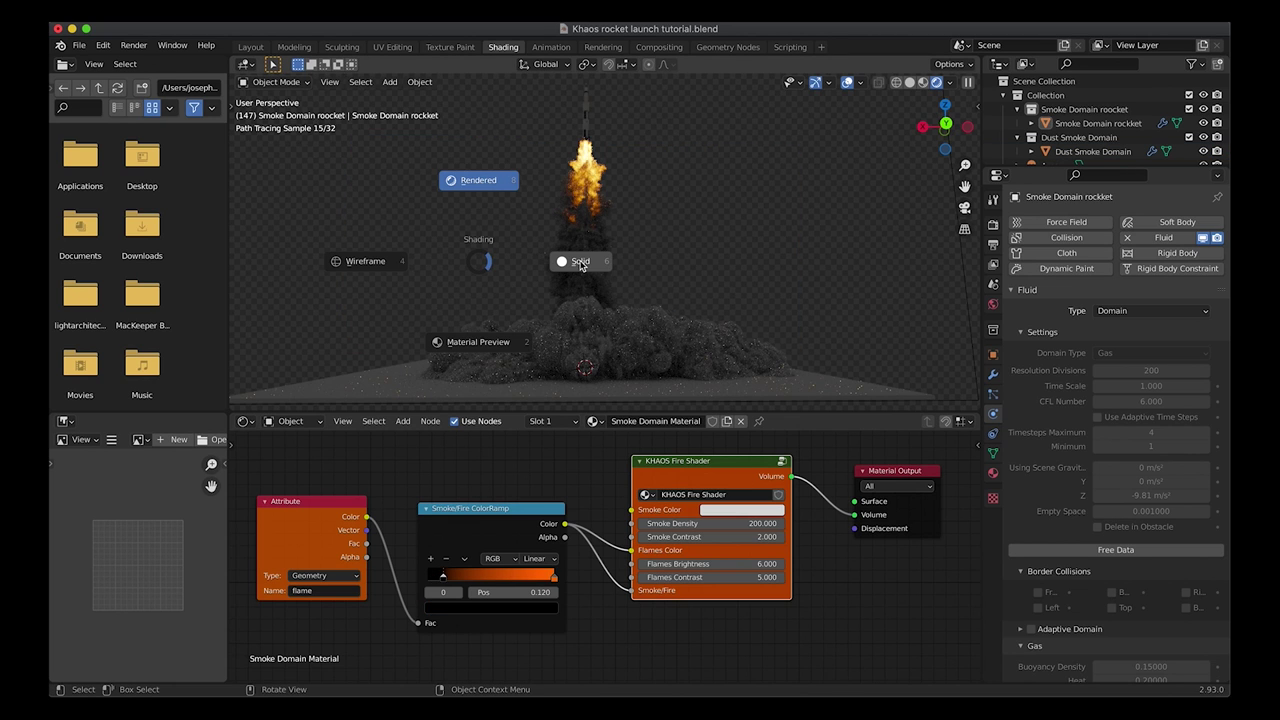
Step: Return to the Layout workspace in Solid shading and add a camera to the launch scene
left_click(580, 262)
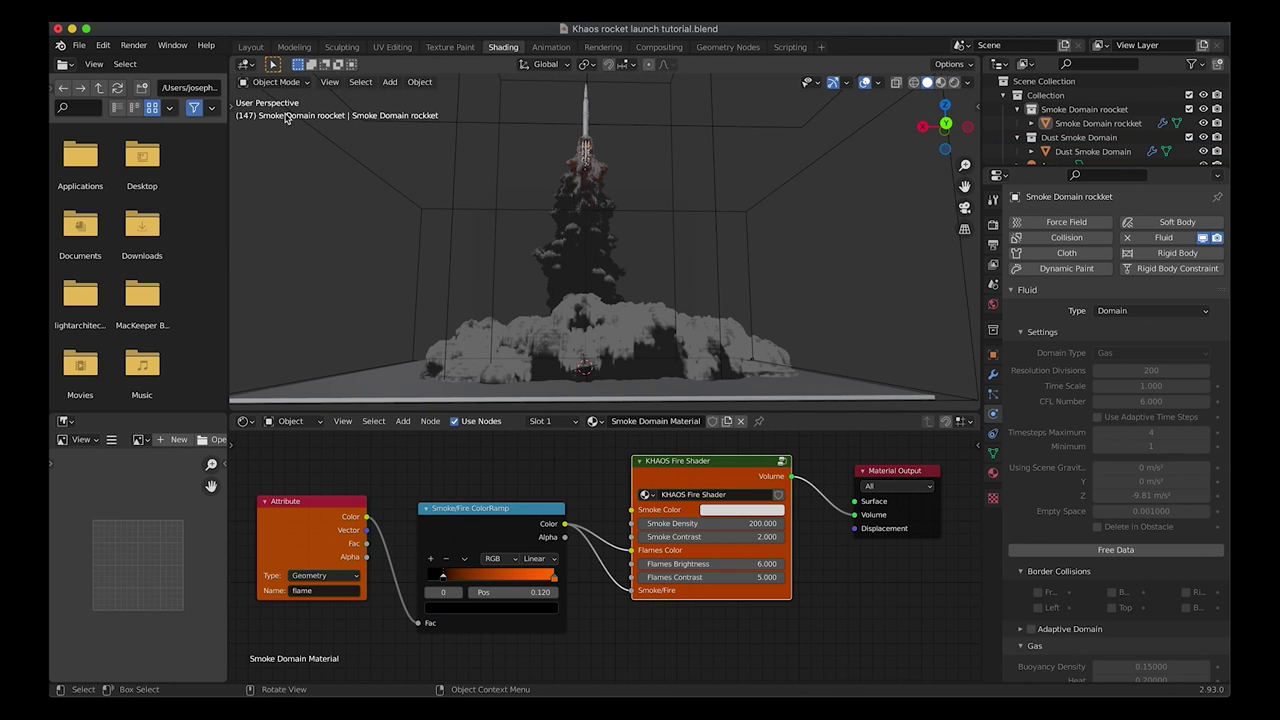
left_click(251, 47)
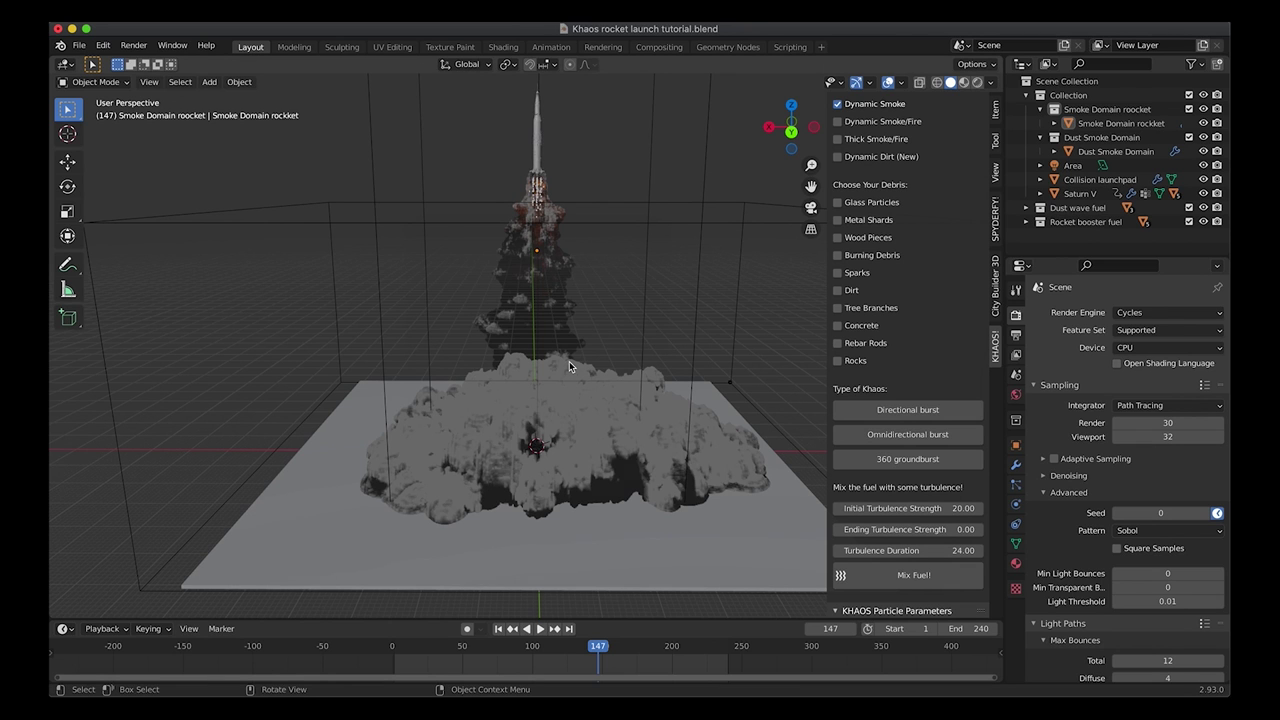
middle_click_drag(569, 367, 480, 415)
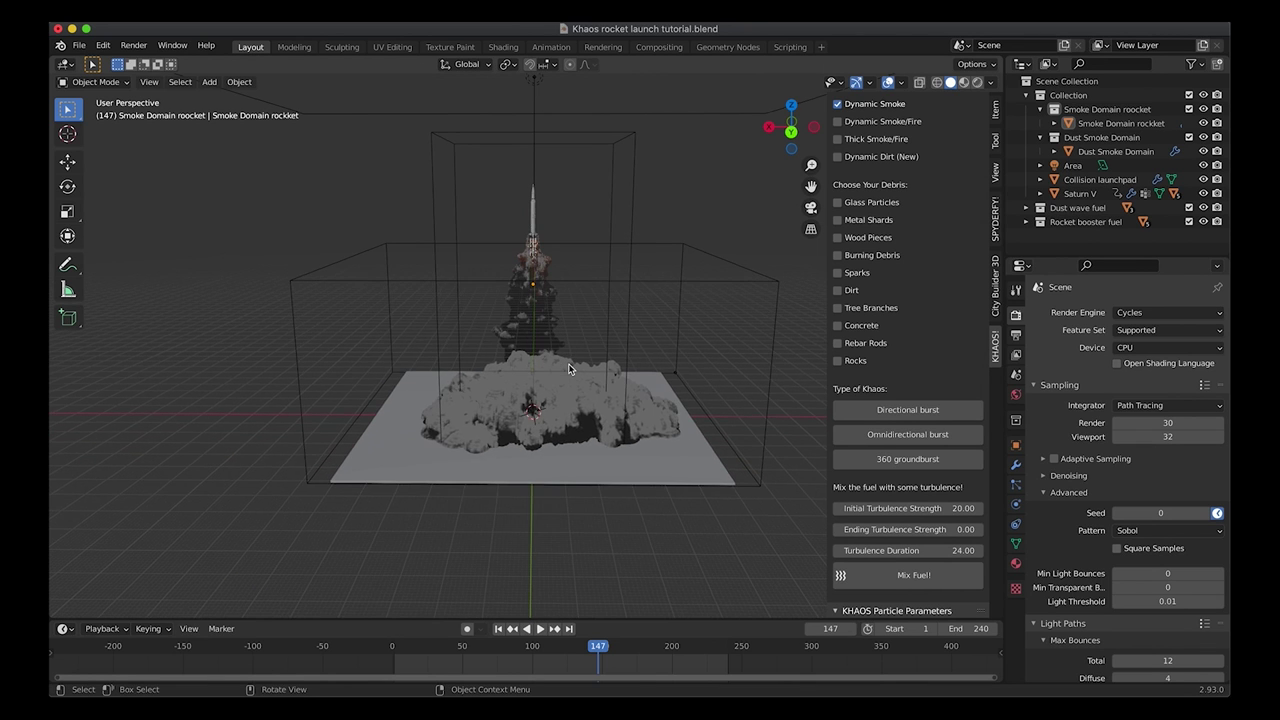
middle_click_drag(568, 369, 350, 358)
key("shift+a")
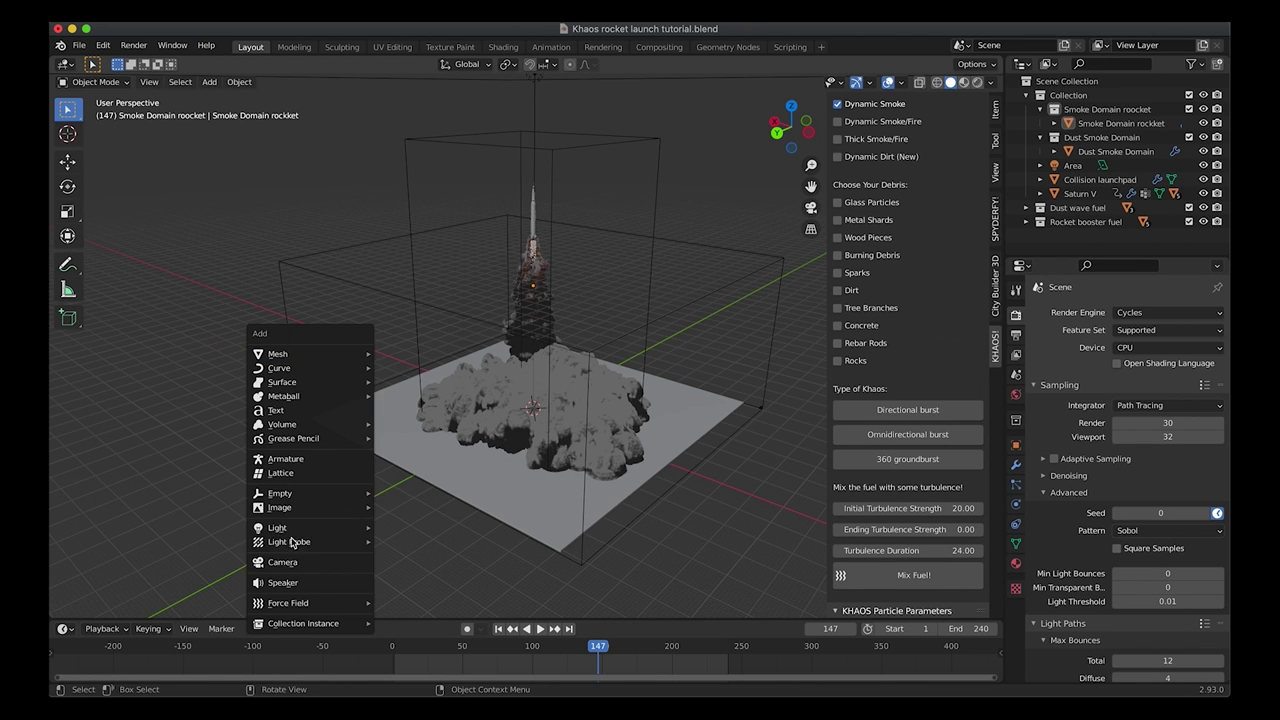
left_click(293, 567)
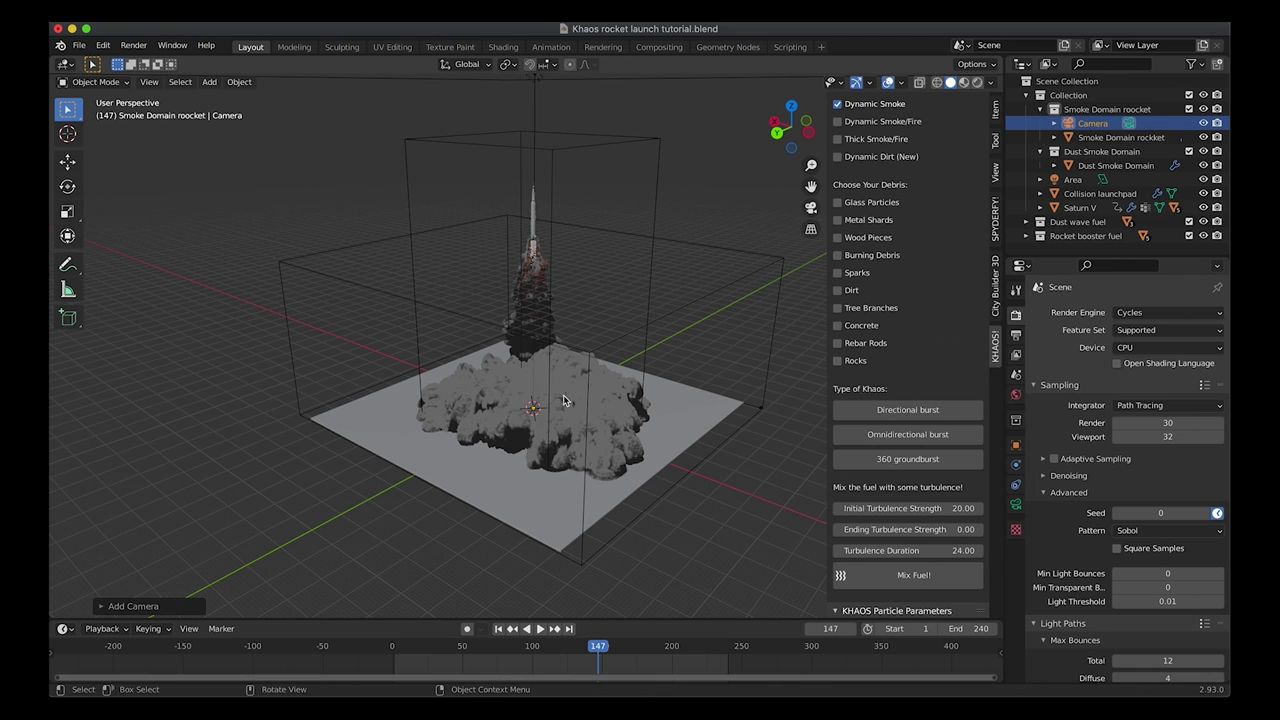
Step: Move the new camera away from the launchpad centre and view the scene through it
key("g")
key("z")
left_click(286, 510)
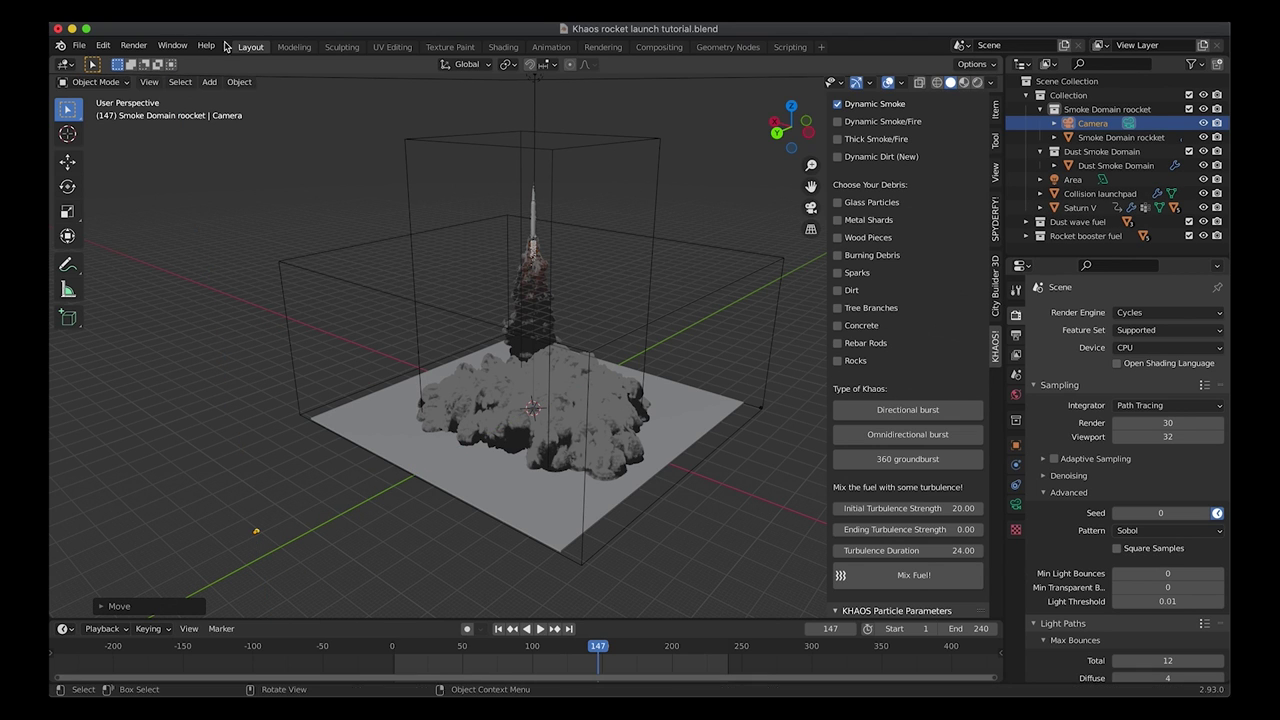
left_click(148, 83)
left_click(352, 243)
Step: Rotate the camera toward the rocket and pull it back about 103 m along its local Z axis, framing the full rocket and smoke
key("r")
key("r")
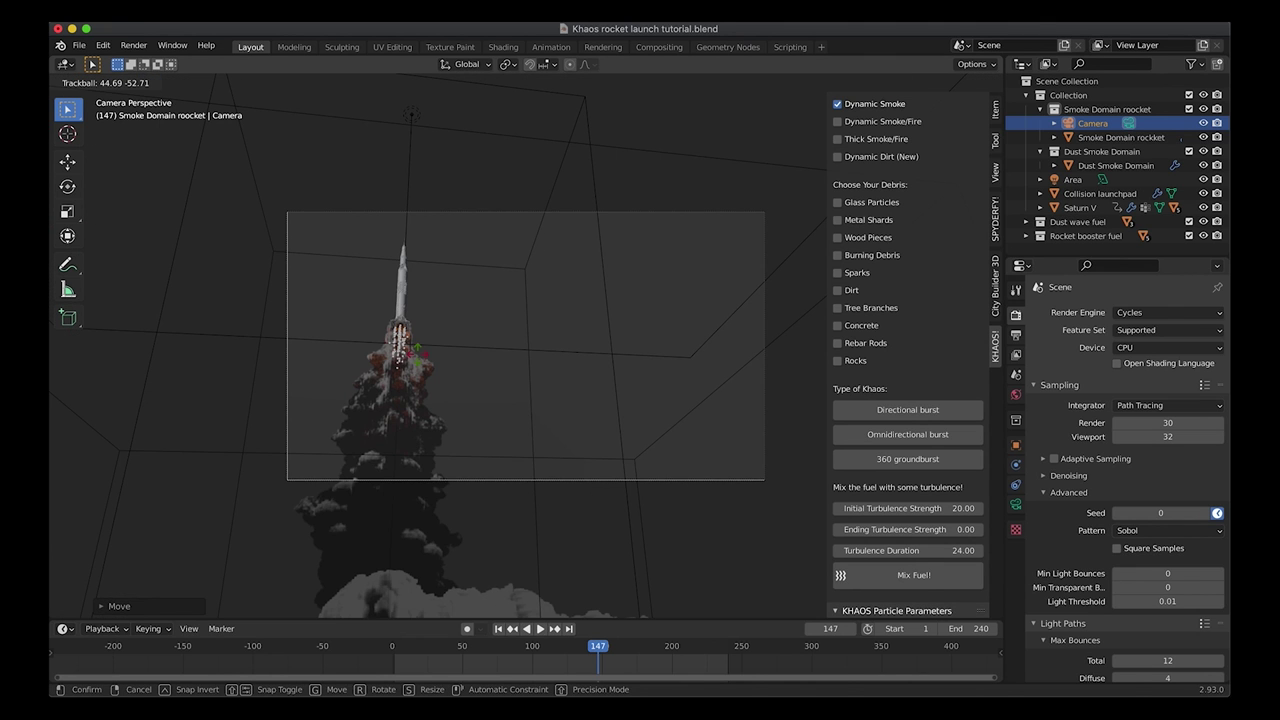
left_click(460, 389)
key("g")
key("z")
key("z")
left_click(462, 392)
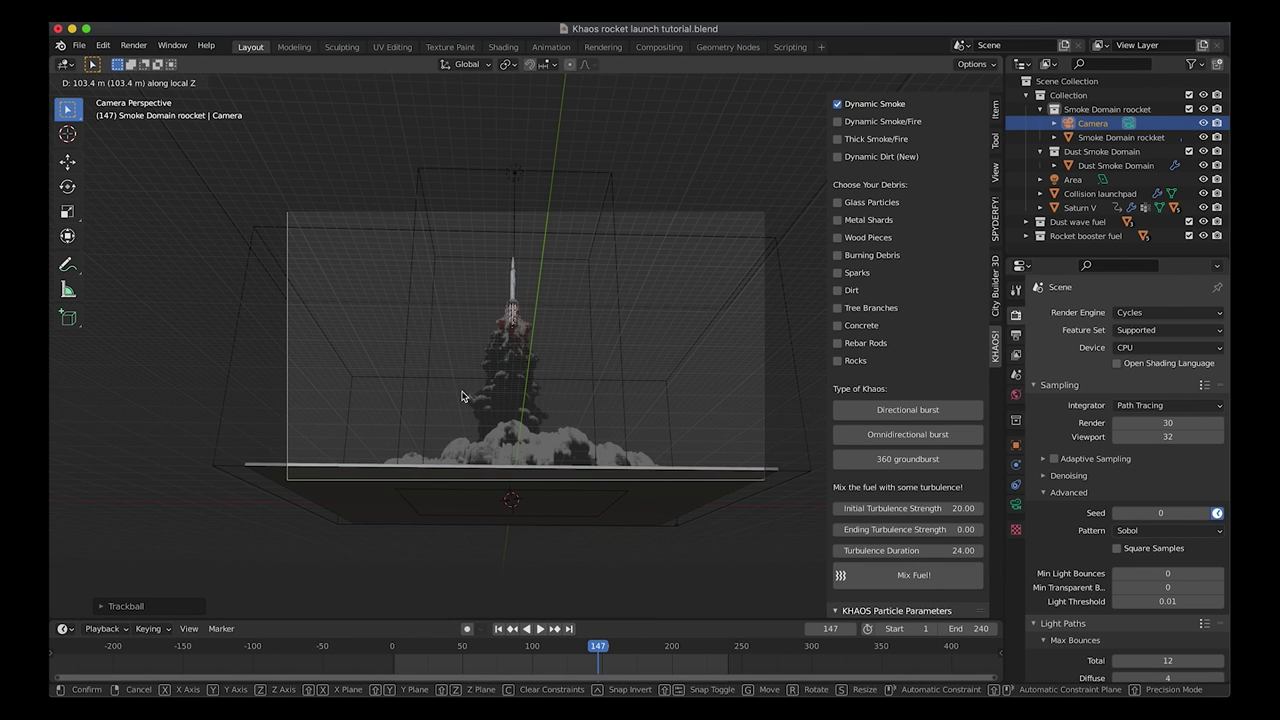
left_click(640, 273)
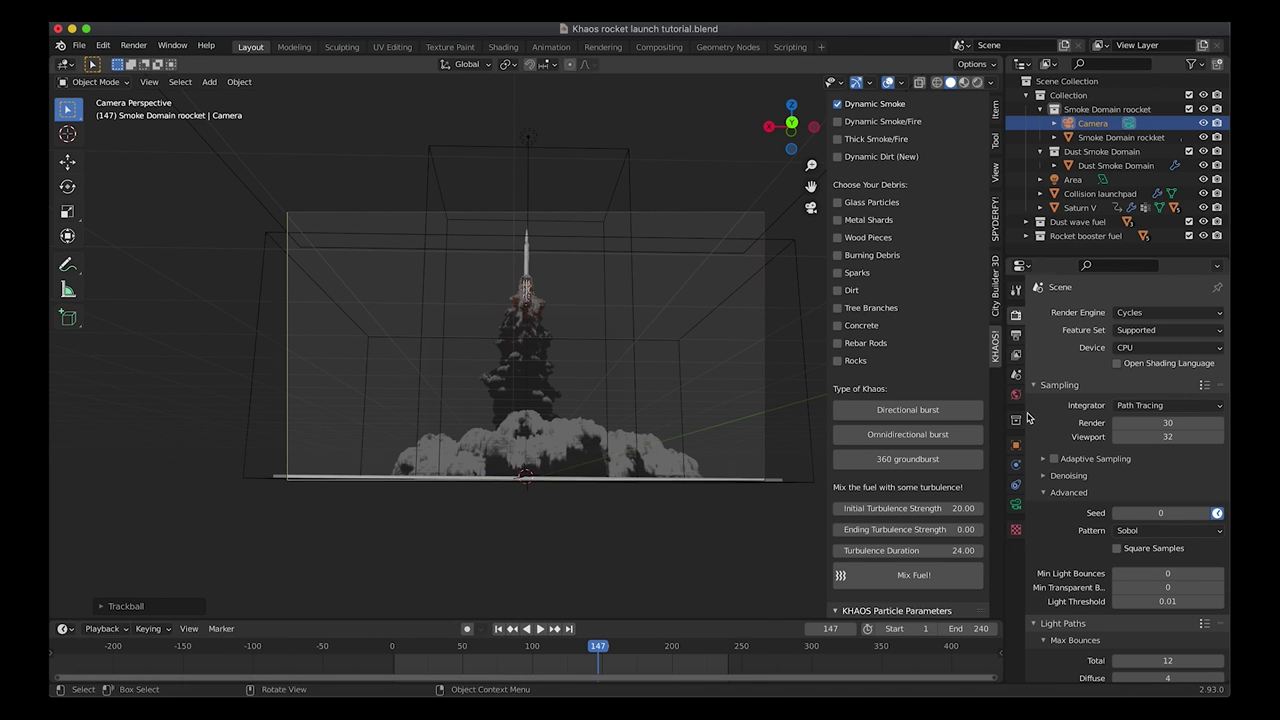
Step: Set the render output resolution percentage to 100%
left_click(1016, 336)
left_click(1160, 357)
type("100")
key("Return")
Step: Leave the camera view and select the area light above the rocket
middle_click_drag(650, 264, 363, 321)
scroll(363, 321, "up", 2)
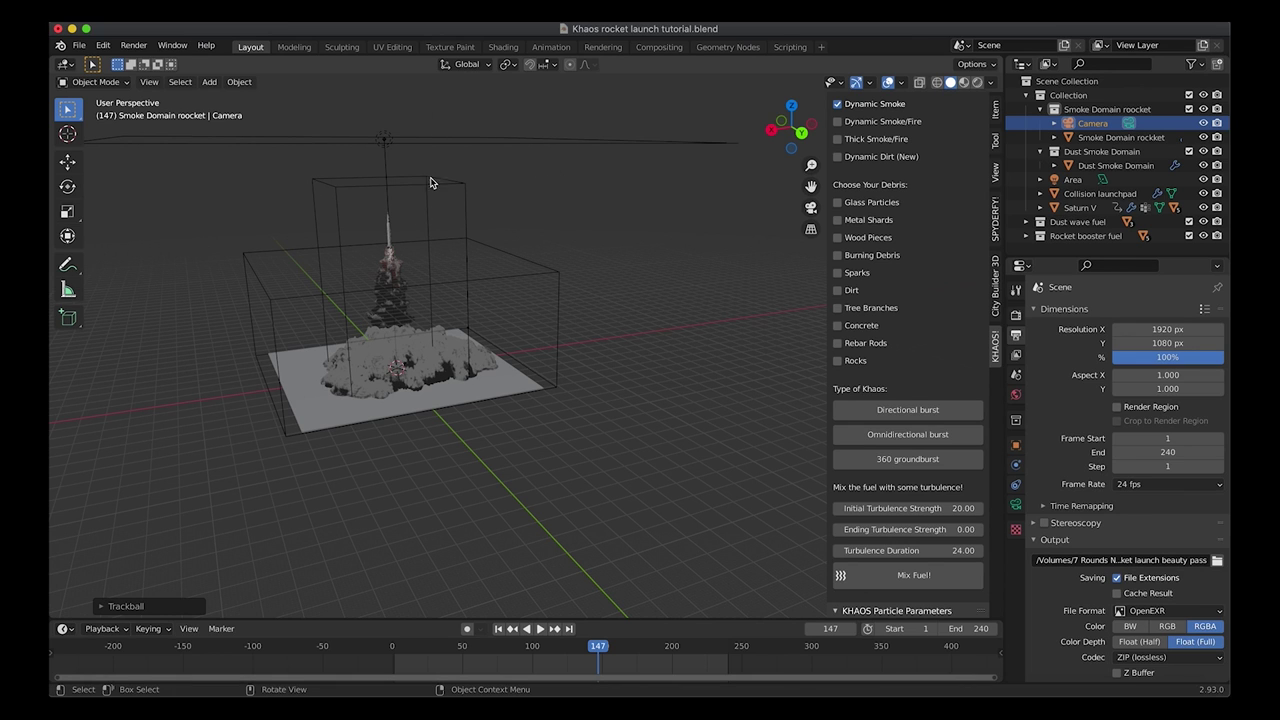
left_click(468, 160)
left_click(445, 137)
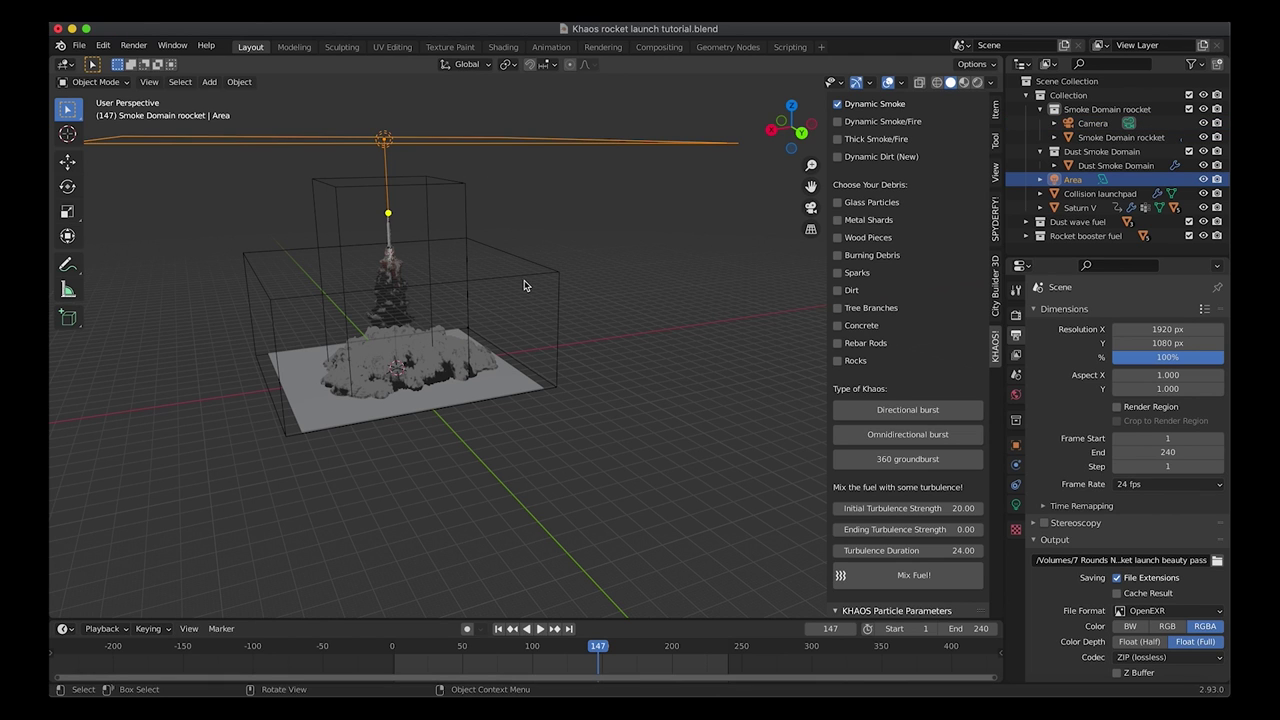
Step: Set the World background color to an Environment Texture and load canary_wharf_4k.hdr from the Downloads folder
left_click(1016, 395)
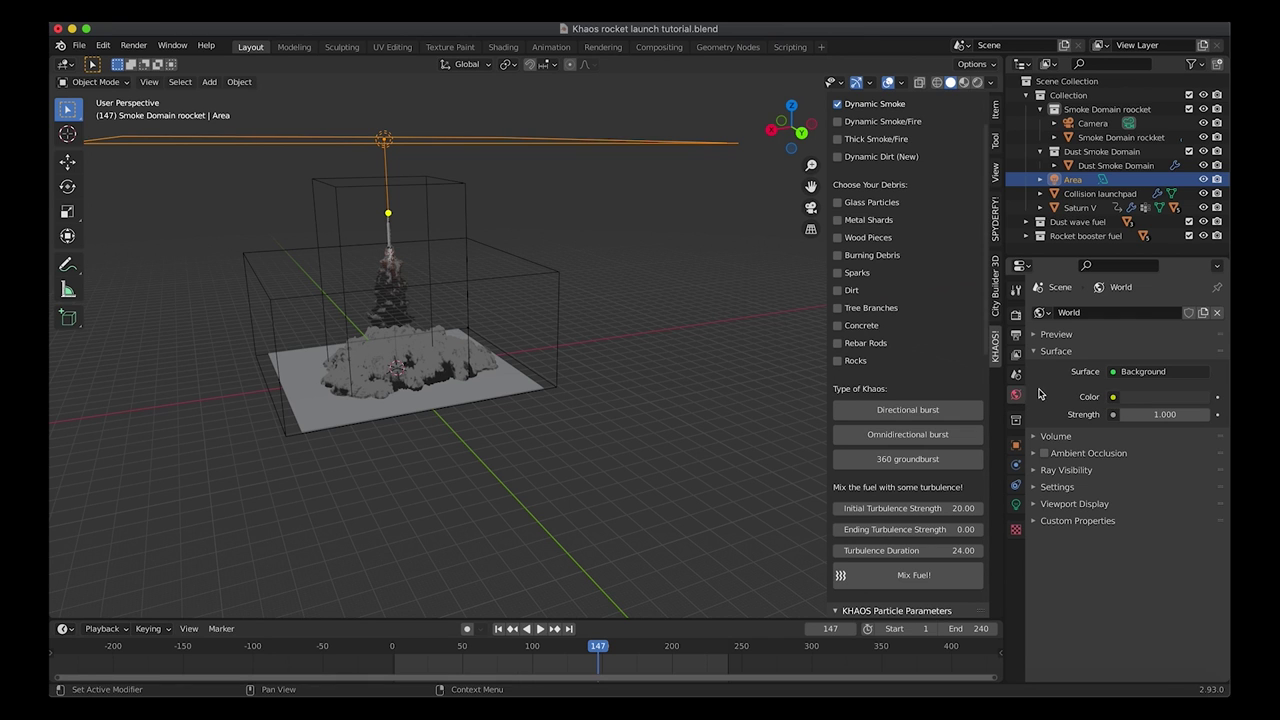
left_click(1113, 397)
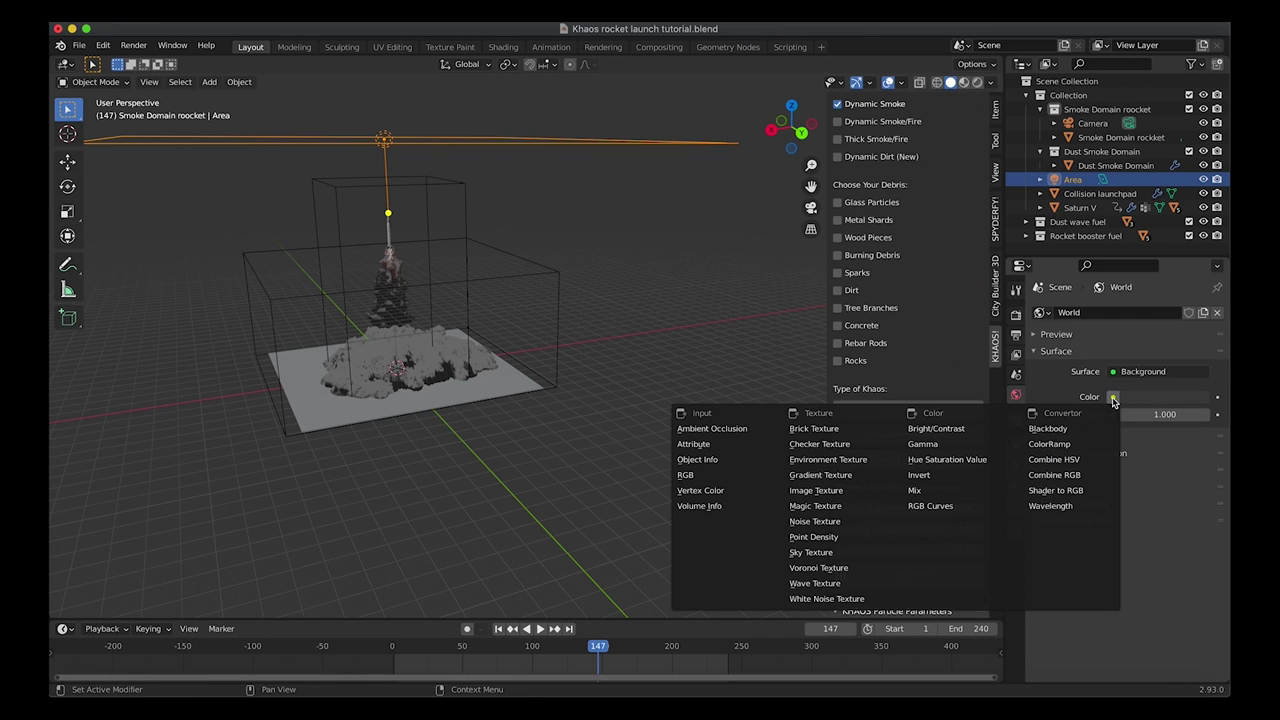
left_click(812, 462)
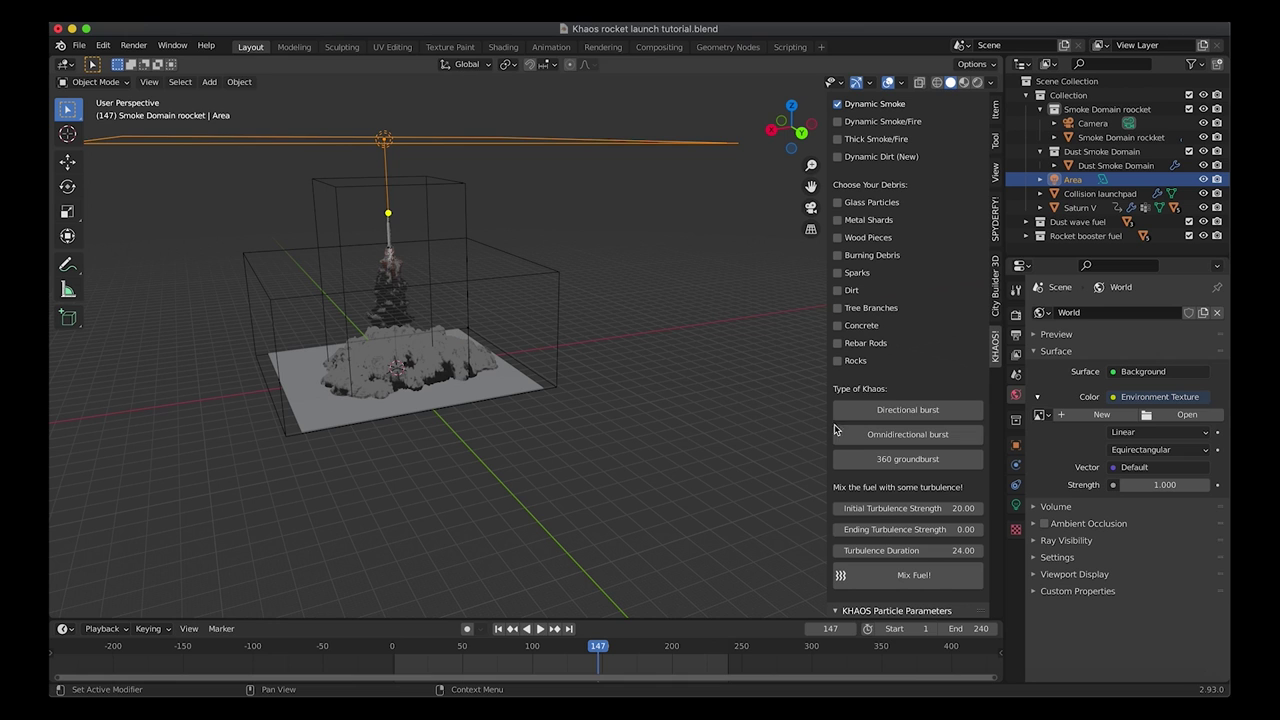
left_click(1187, 414)
scroll(398, 428, "down", 10)
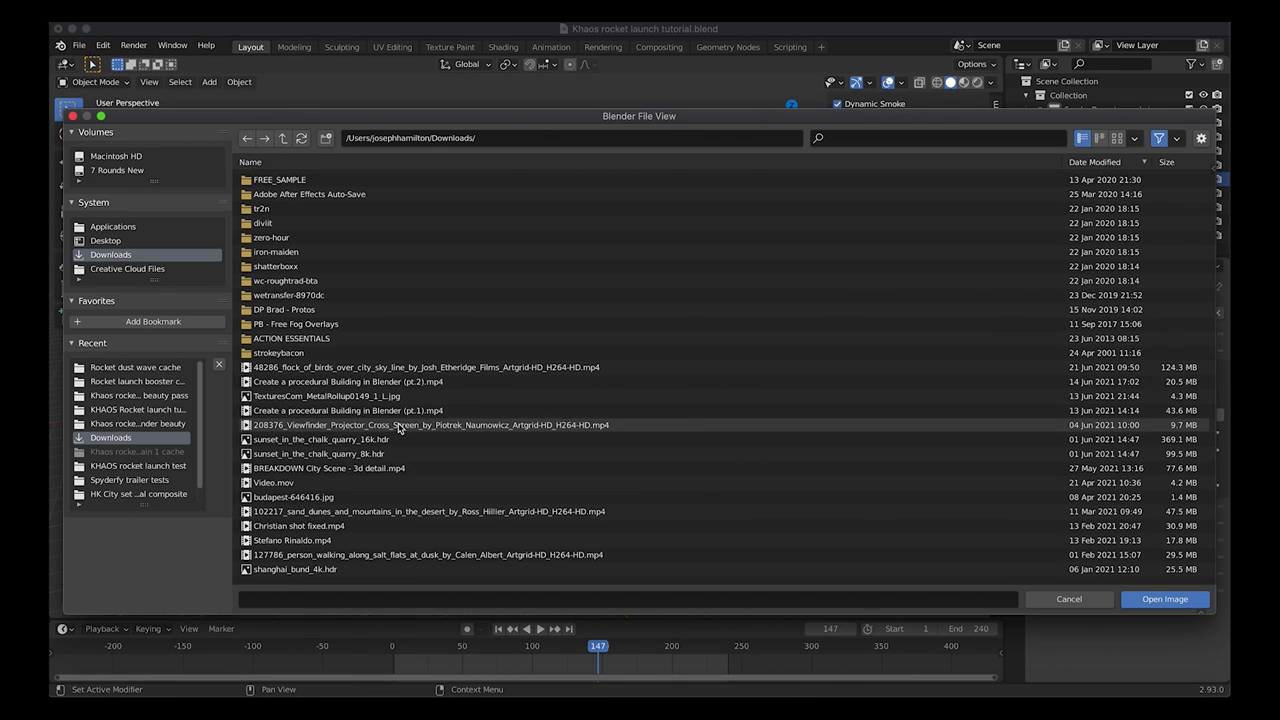
scroll(380, 477, "down", 3)
scroll(323, 500, "down", 3)
scroll(323, 510, "down", 1)
left_click(320, 537)
left_click(1165, 599)
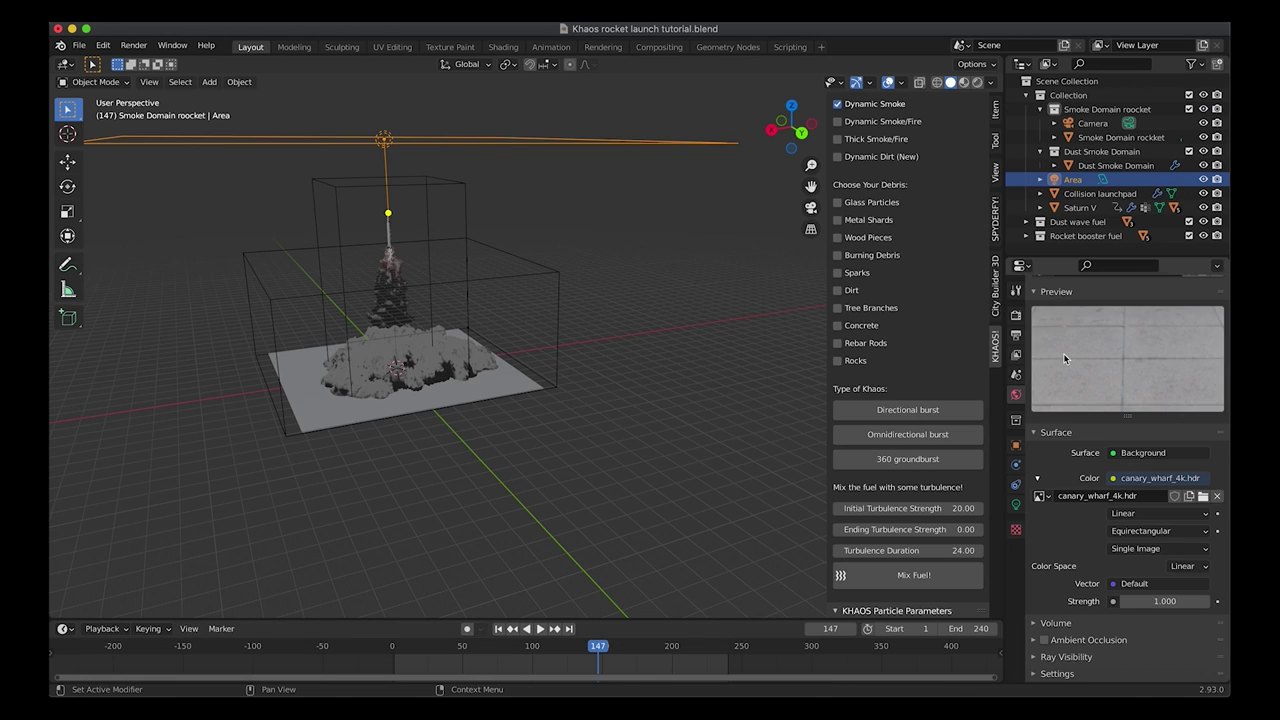
Step: Collapse the World preview and set the background strength to 0.3
left_click(1032, 292)
double_click(1151, 520)
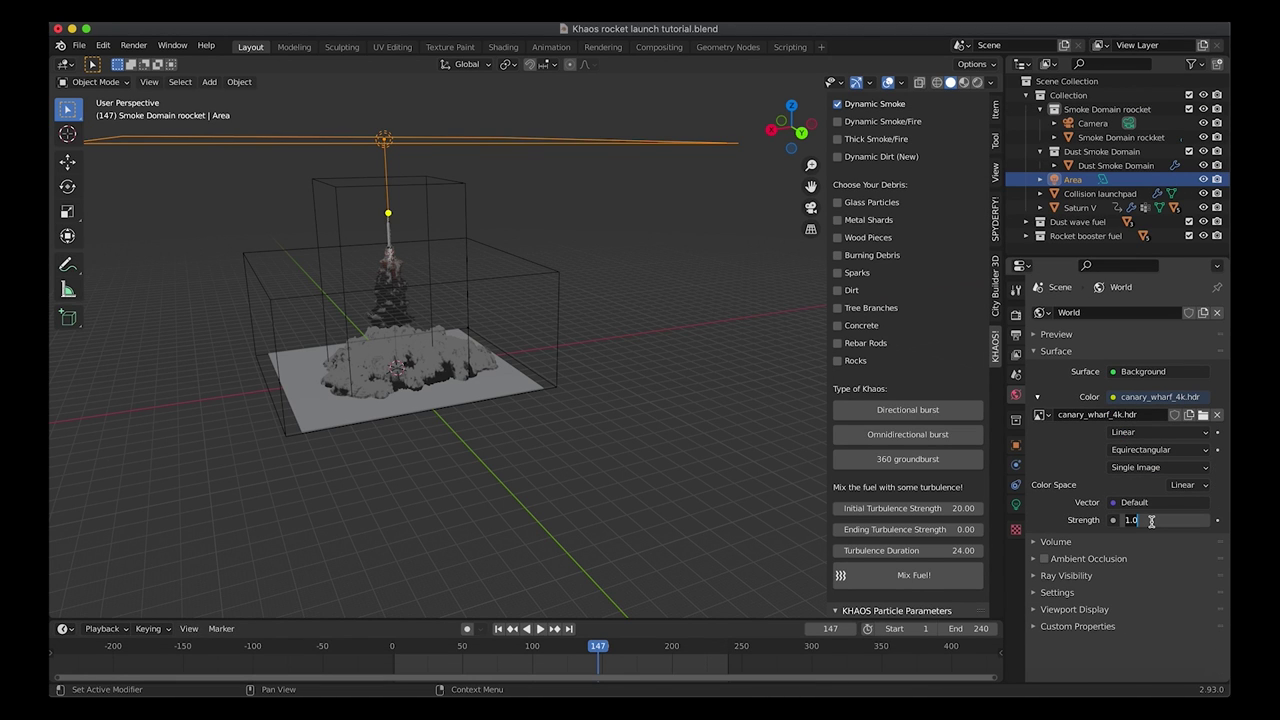
type("0.3")
key("Return")
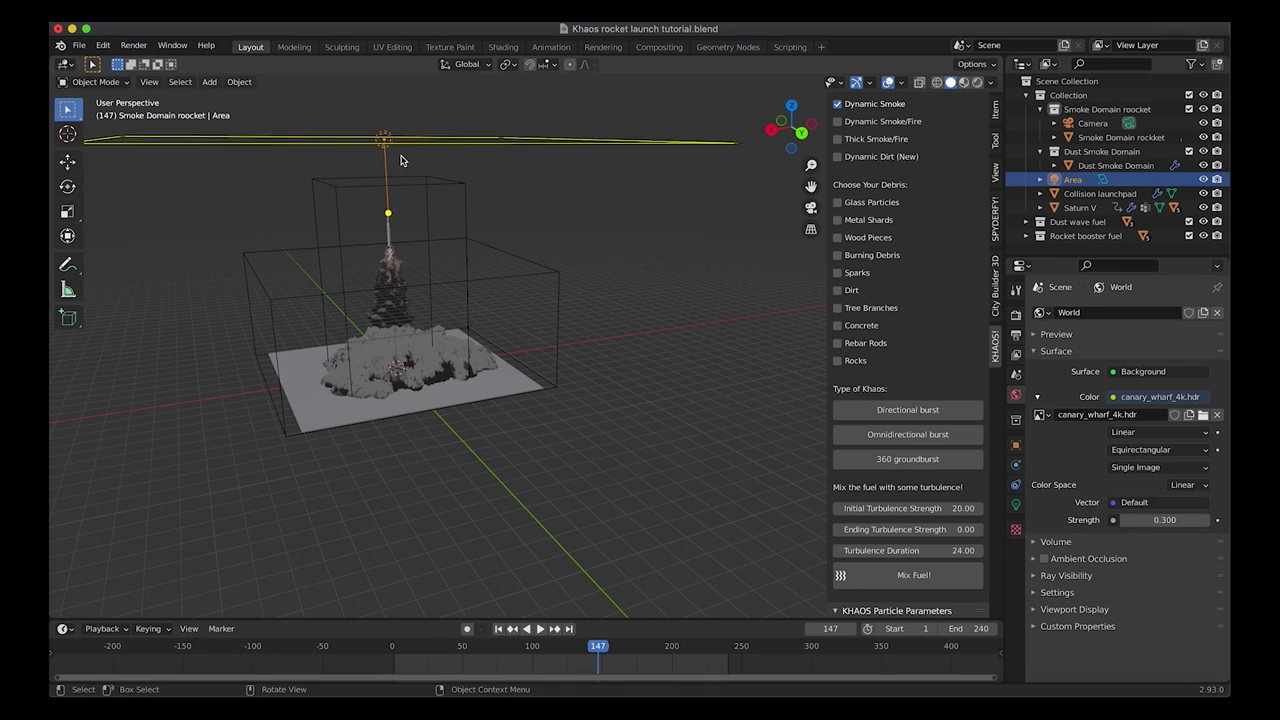
middle_click_drag(323, 368, 311, 369)
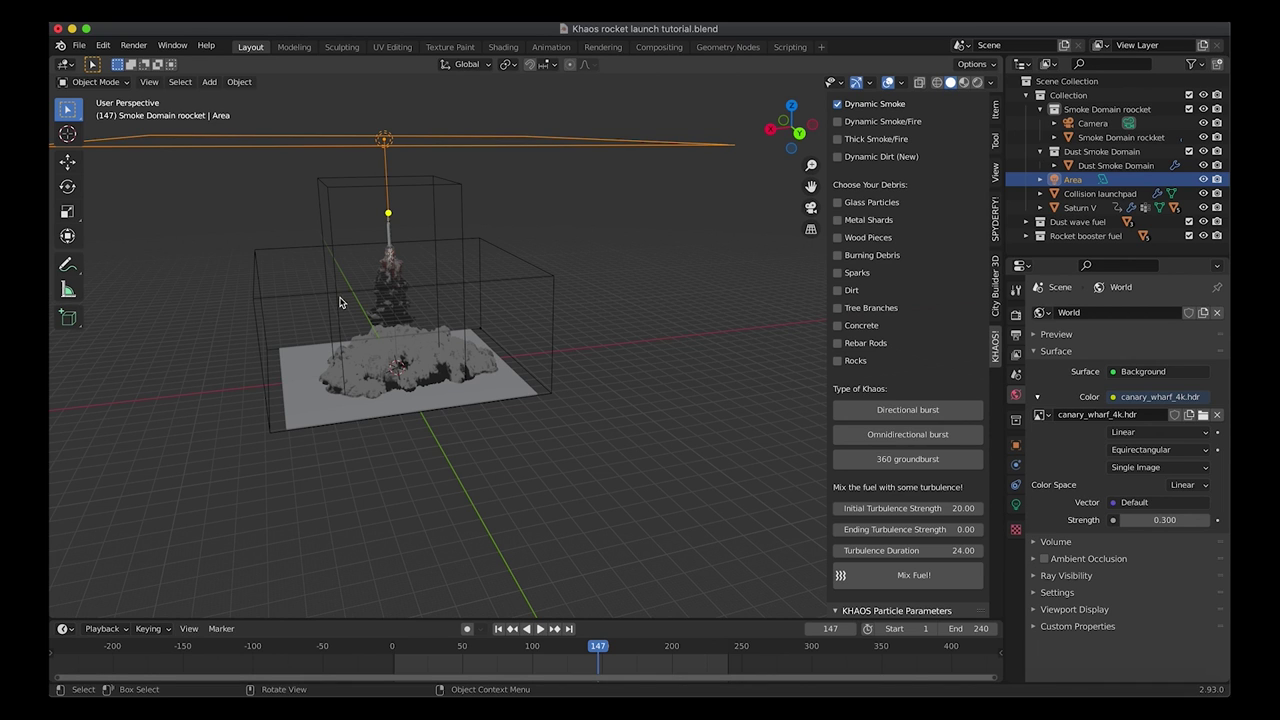
Step: Enable the Emission light pass for the view layer
left_click(1017, 358)
scroll(1054, 490, "down", 5)
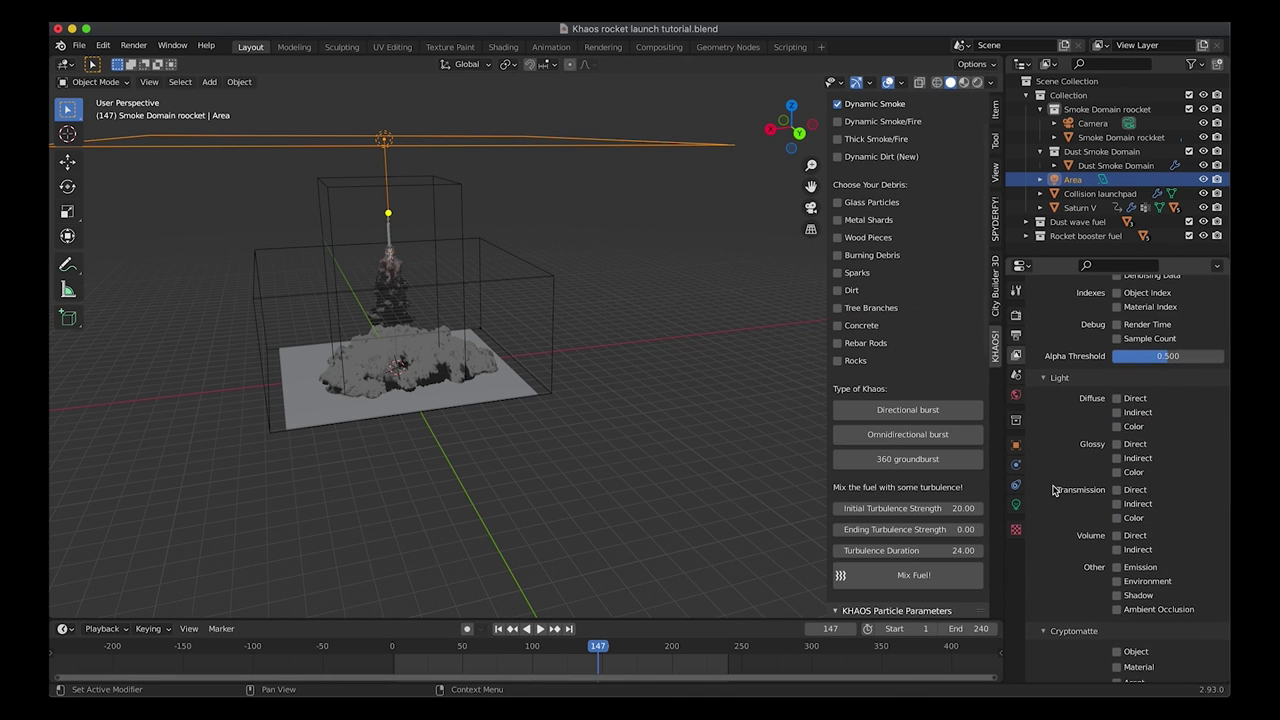
left_click(1117, 567)
Step: Enable nodes in the Compositing workspace, space the Render Layers node away from Composite, and show the render output settings
left_click(657, 47)
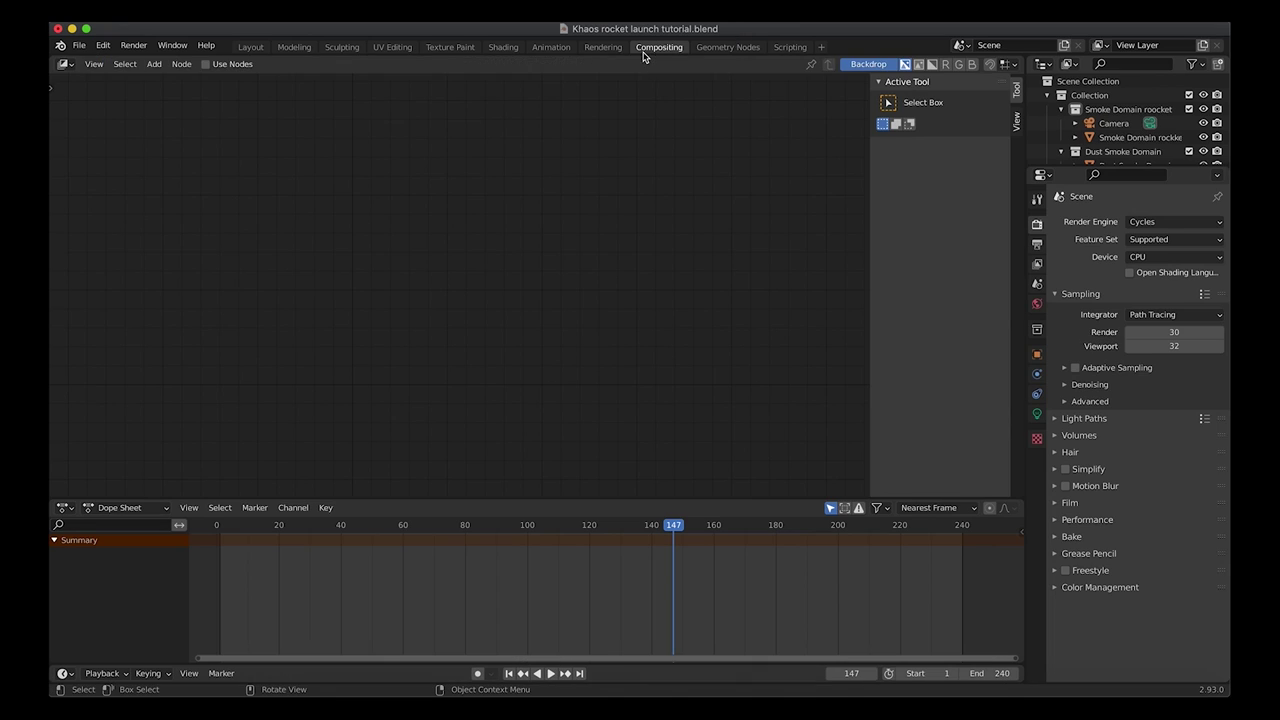
left_click(205, 64)
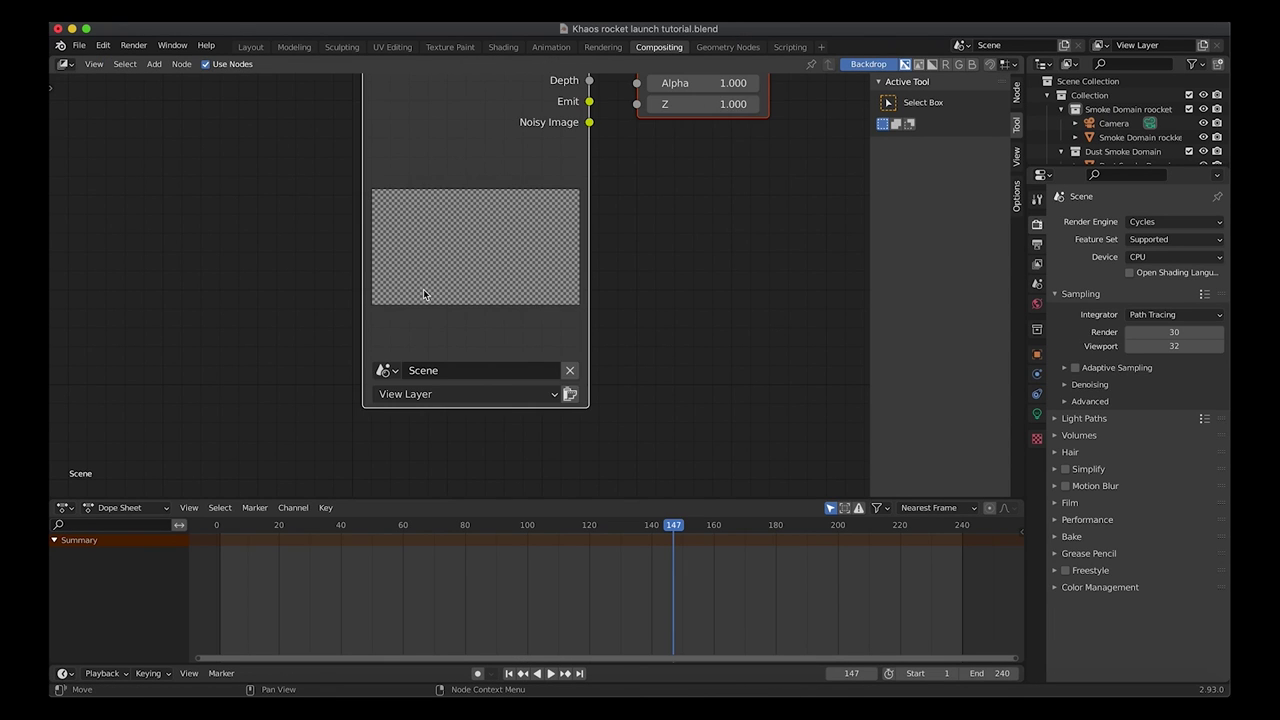
scroll(425, 292, "down", 2)
left_click_drag(458, 206, 248, 224)
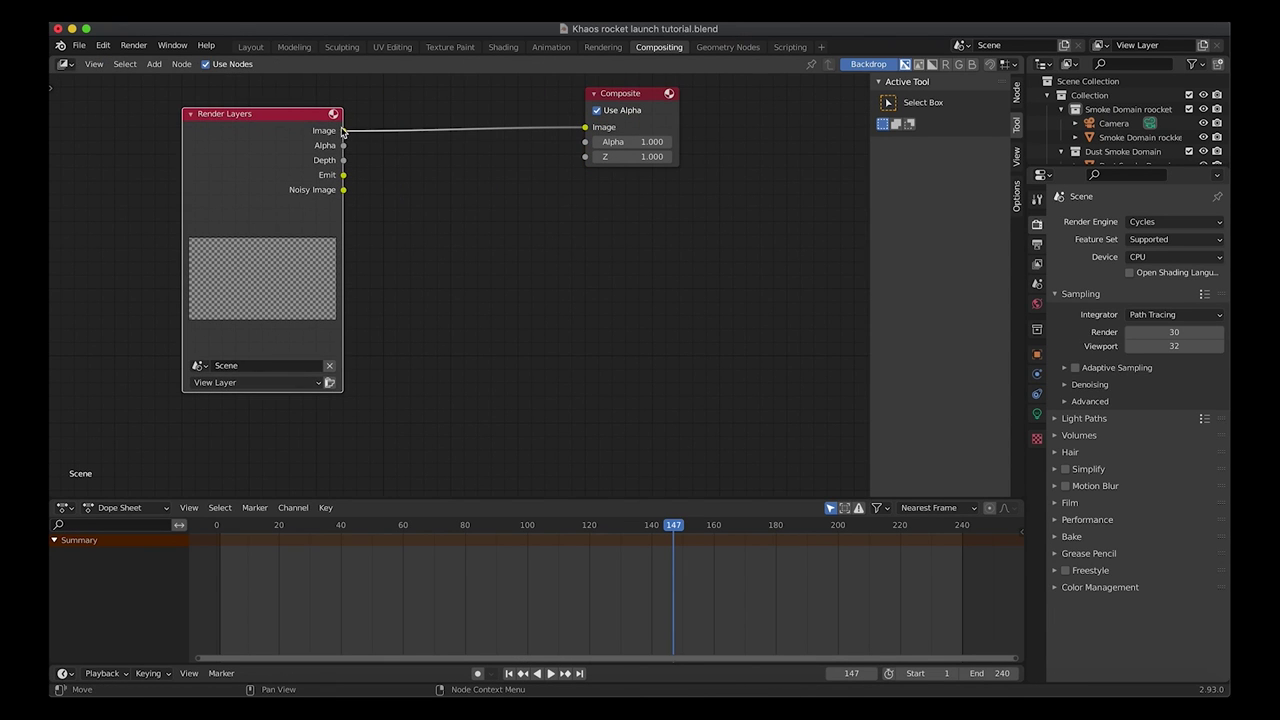
left_click(615, 97)
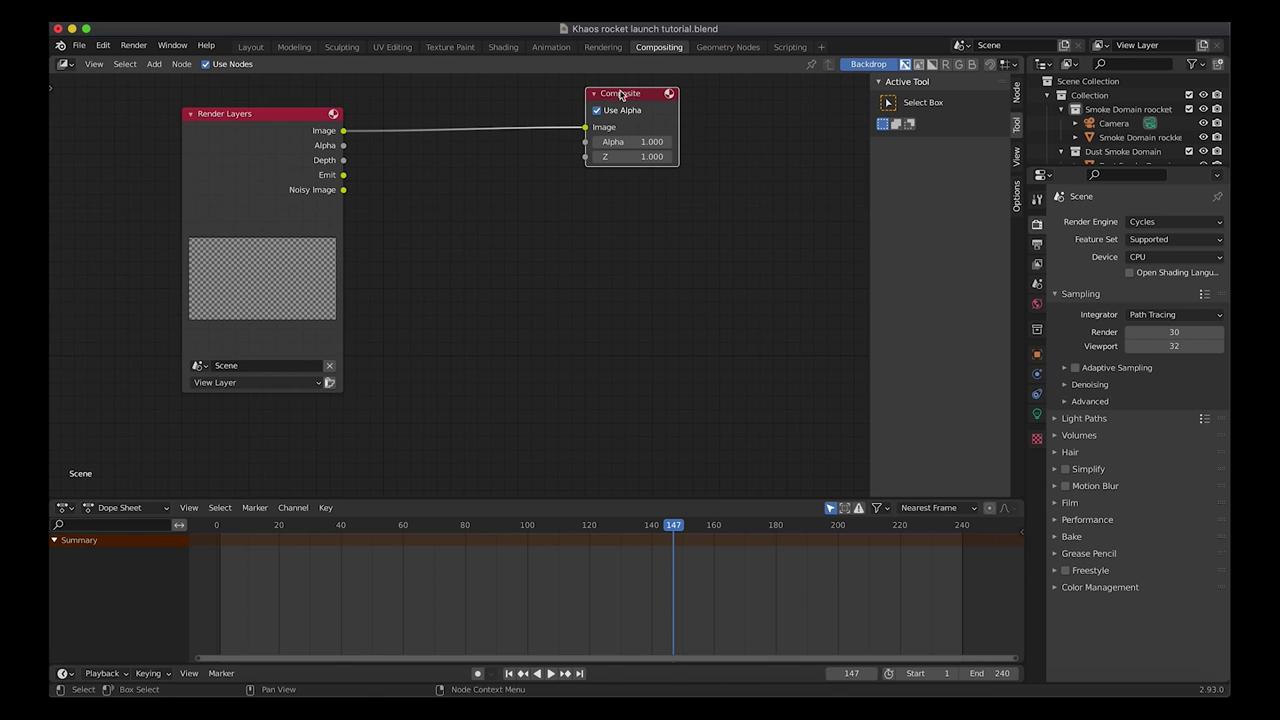
left_click(1037, 244)
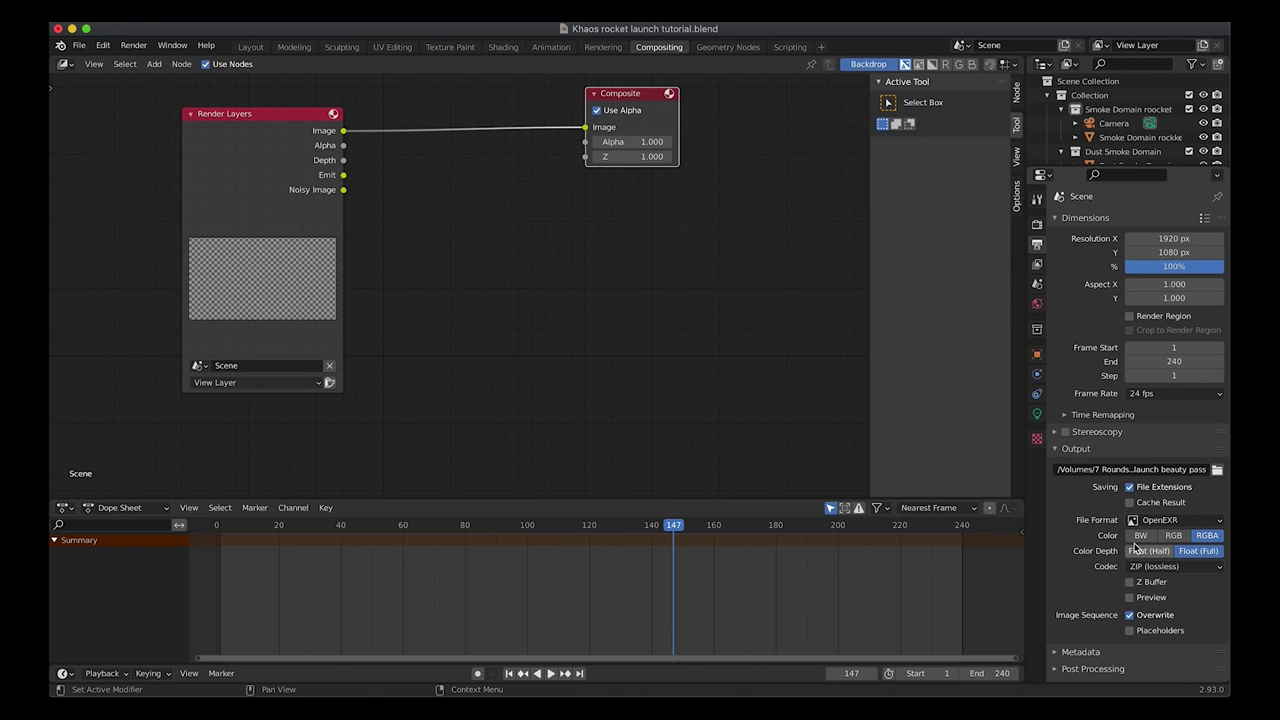
Step: Add a File Output node and connect the Render Layers Emit output to its image input
key("shift+a")
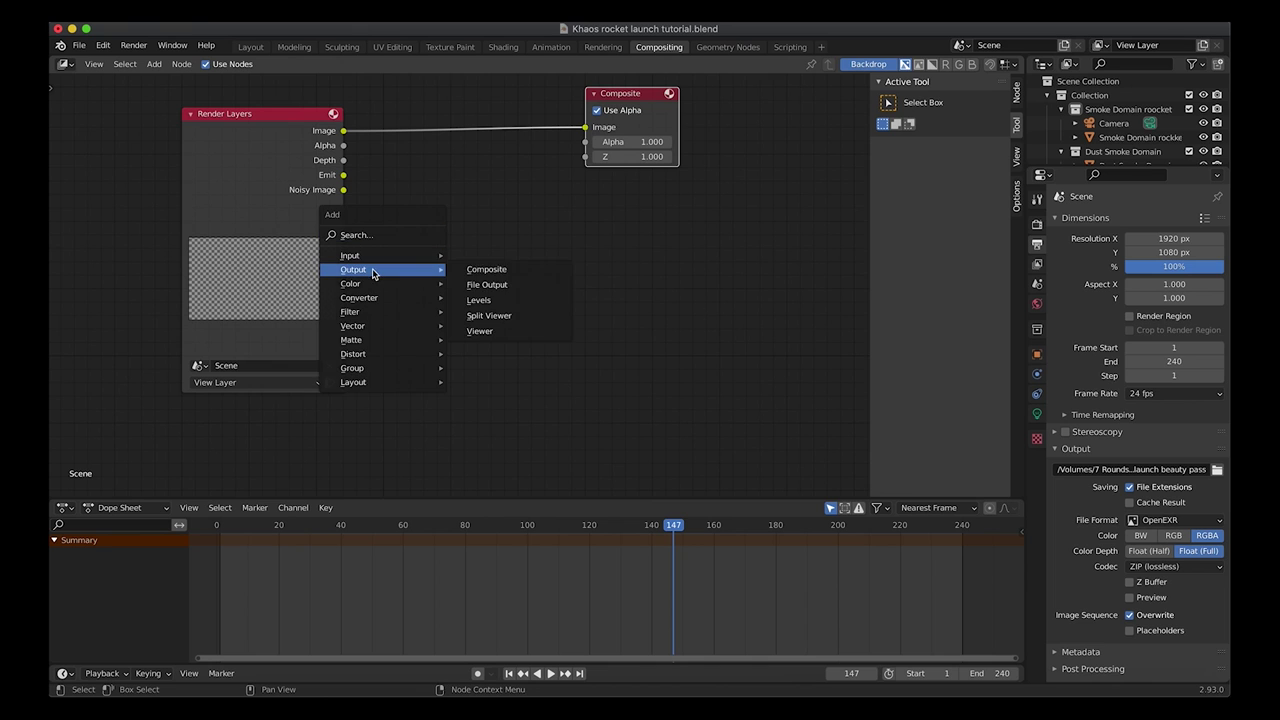
left_click(480, 312)
left_click(540, 250)
left_click_drag(345, 177, 492, 276)
Step: Browse for the File Output node's path and create a folder named "Rocket launch emission pass" in the KHAOS Rocket launch tutorial folder
left_click(572, 260)
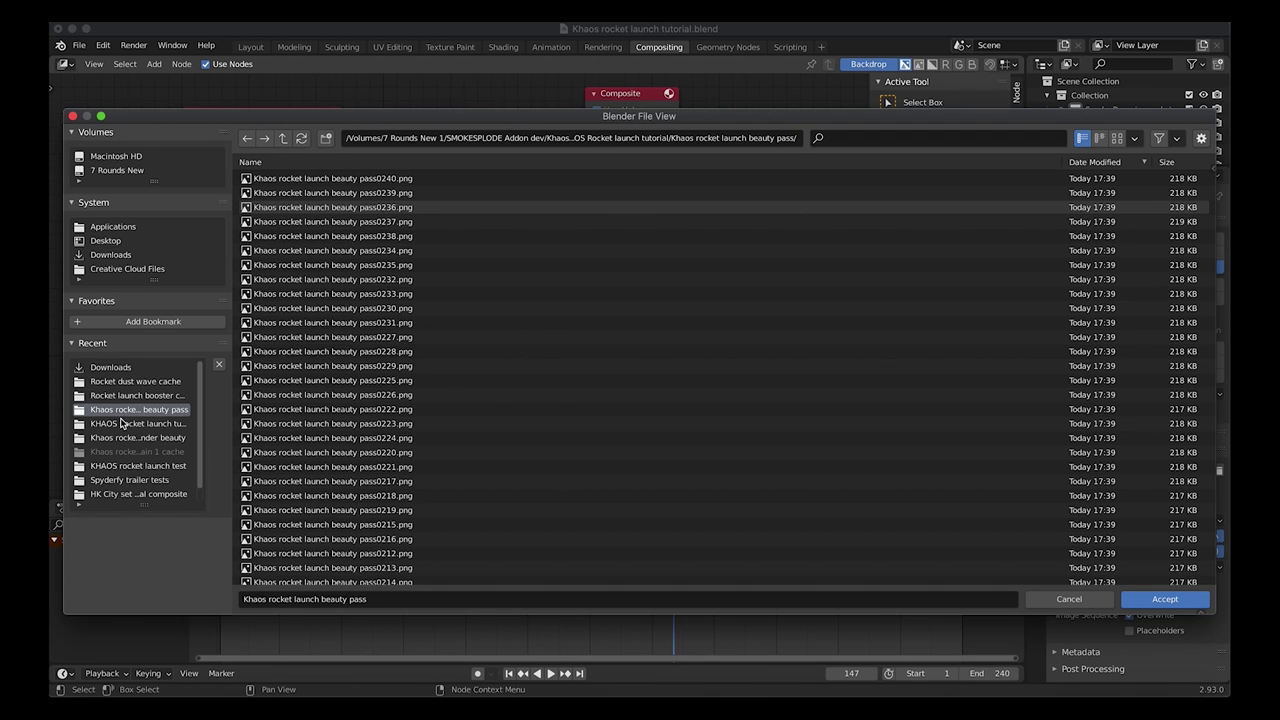
left_click(283, 138)
left_click(326, 138)
type("R")
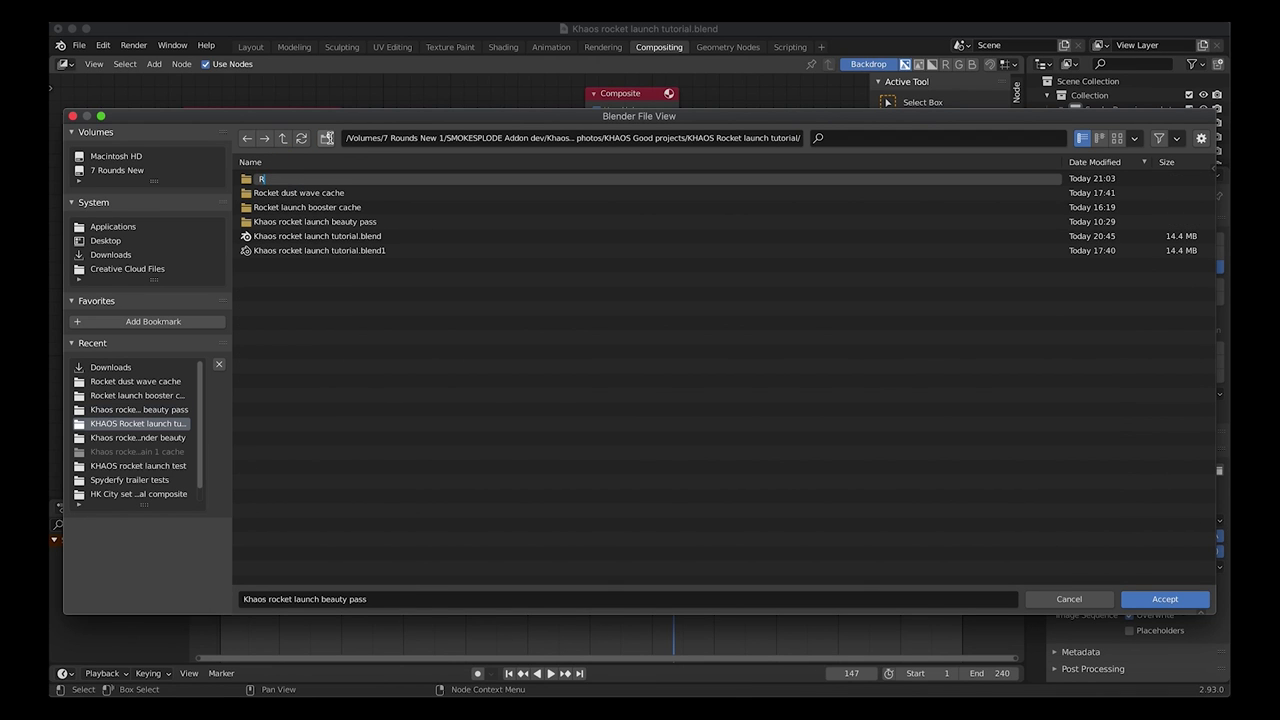
type("ocket launch emission pass")
key("Return")
Step: Open the new emission pass folder and set the output file name to "Khaos rocket launch emission pass"
double_click(269, 178)
double_click(332, 598)
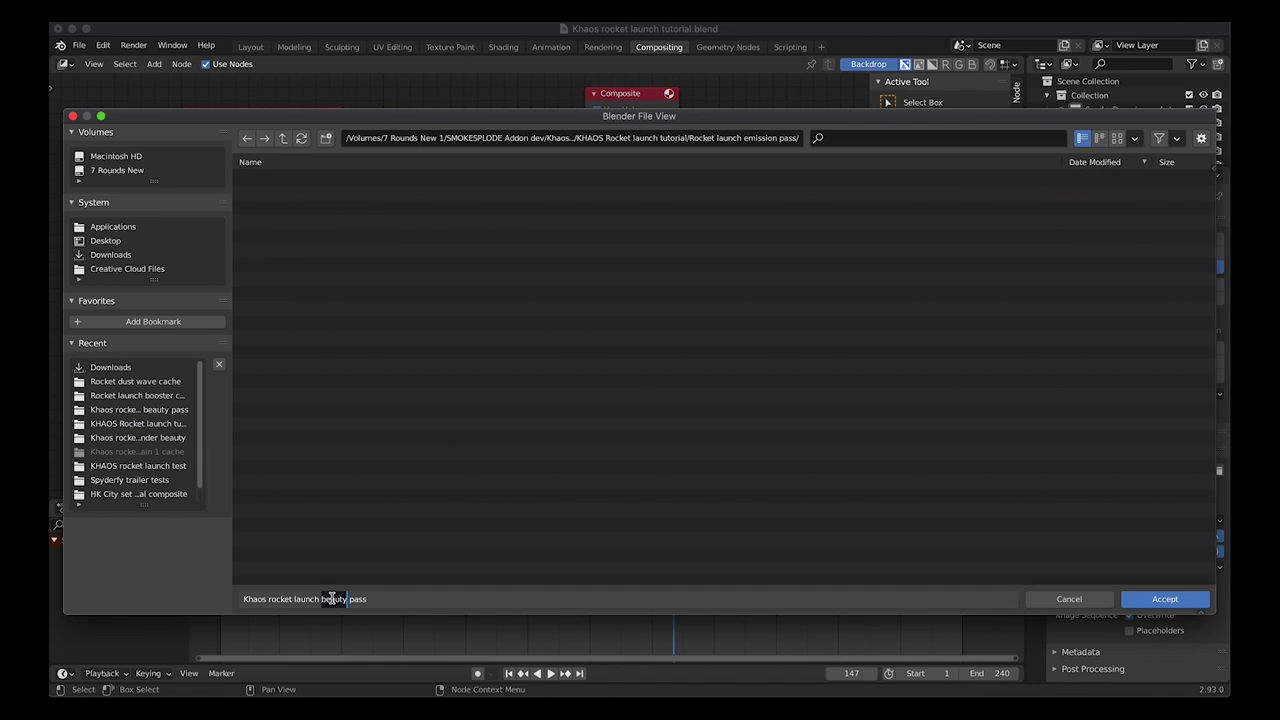
type("emission")
left_click(1163, 599)
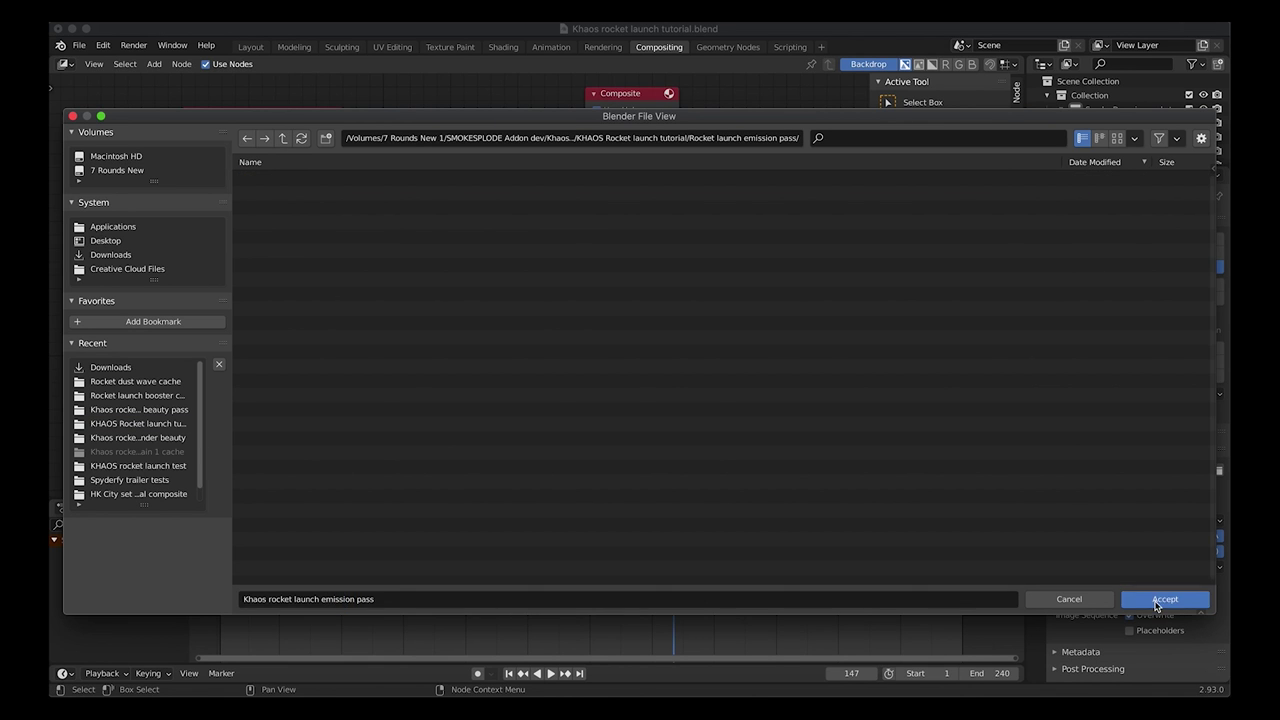
Step: Return to the Layout workspace, render frame 147 as a still image, and inspect the result
left_click(252, 47)
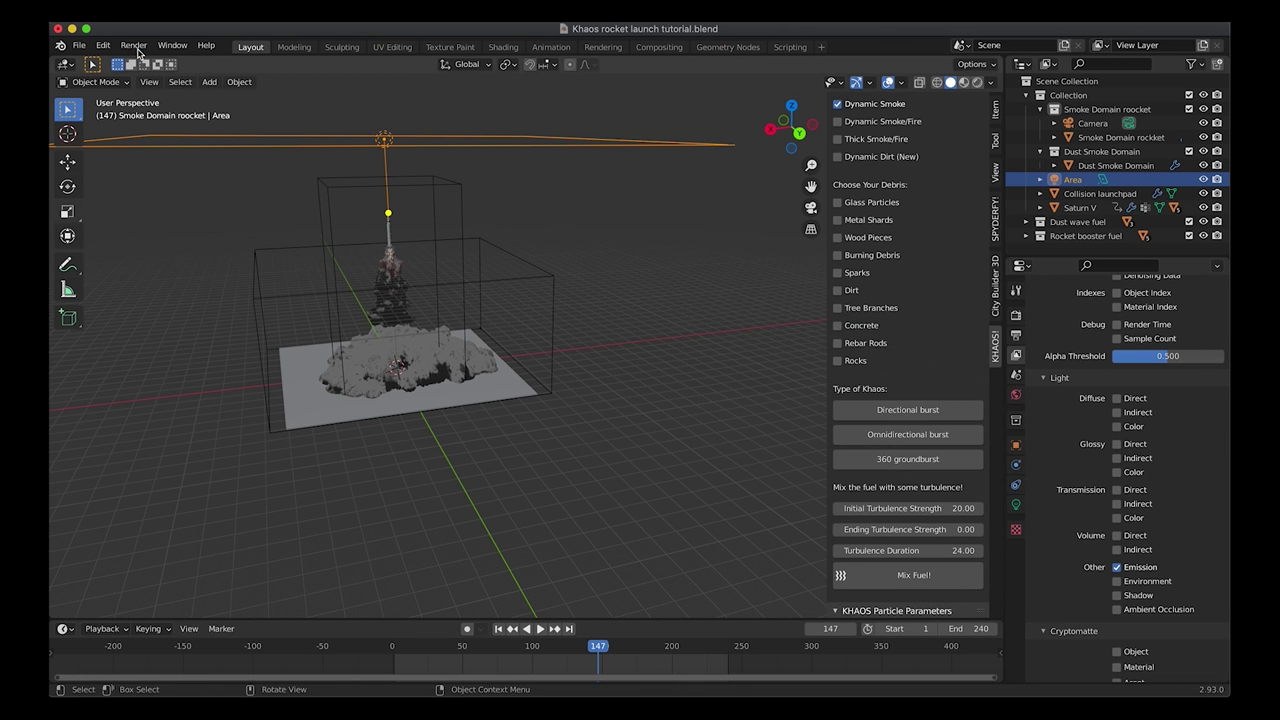
left_click(135, 47)
left_click(156, 62)
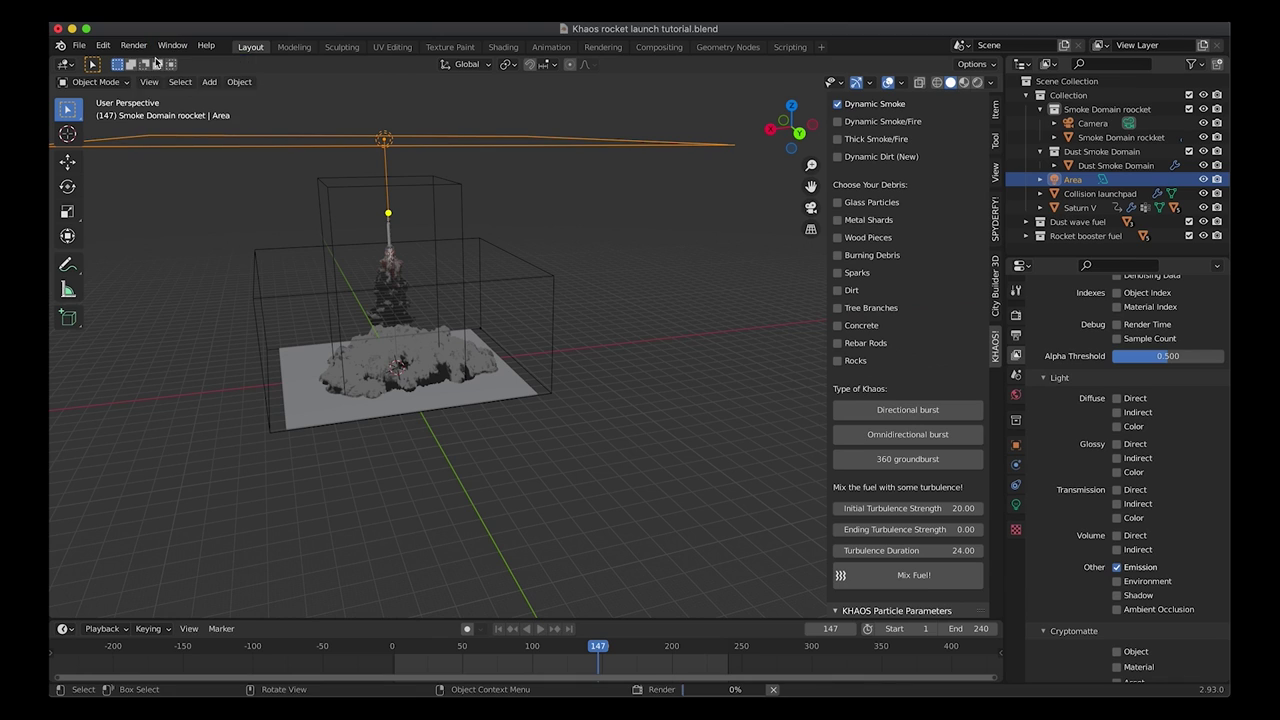
left_click_drag(395, 32, 554, 124)
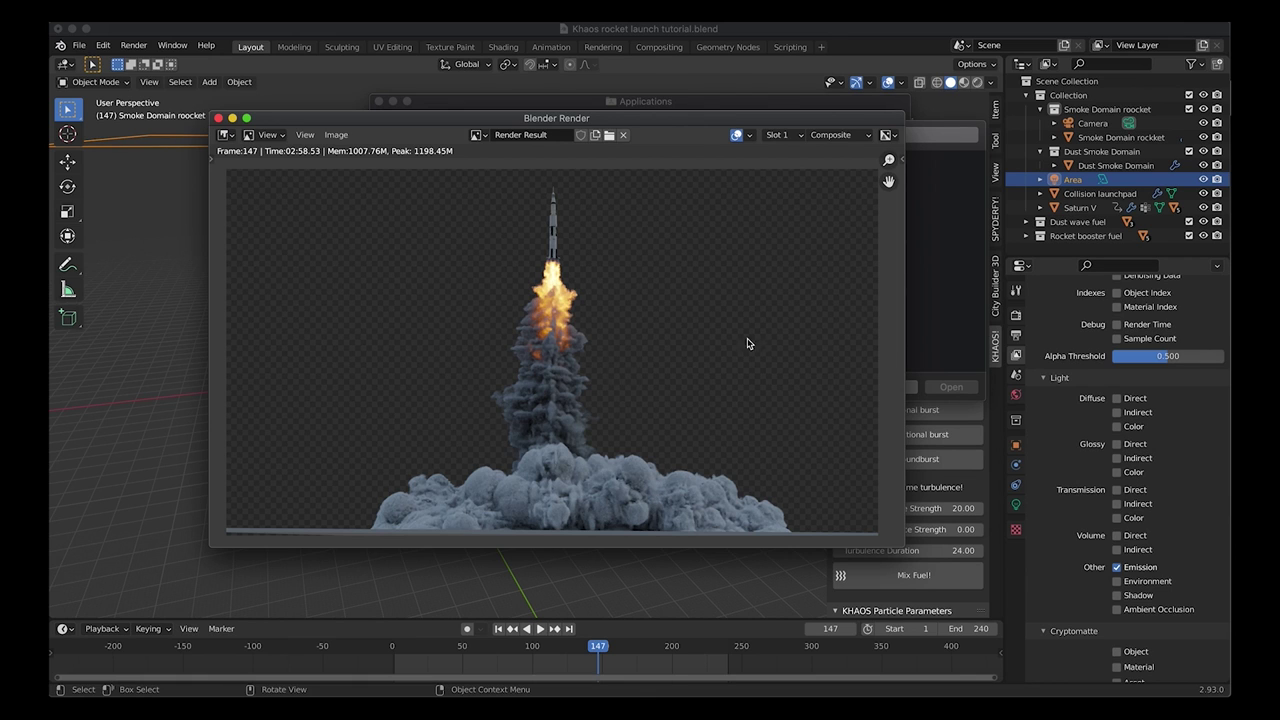
middle_click_drag(517, 326, 531, 318)
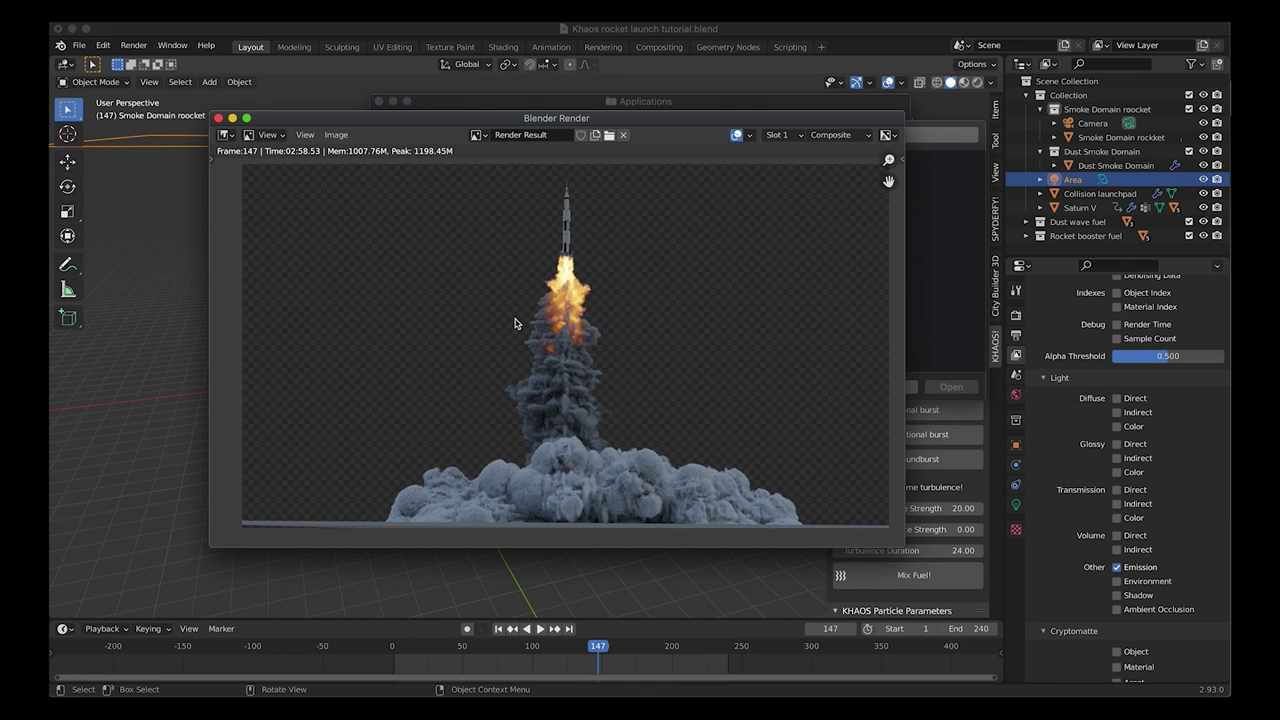
scroll(515, 323, "right", 1)
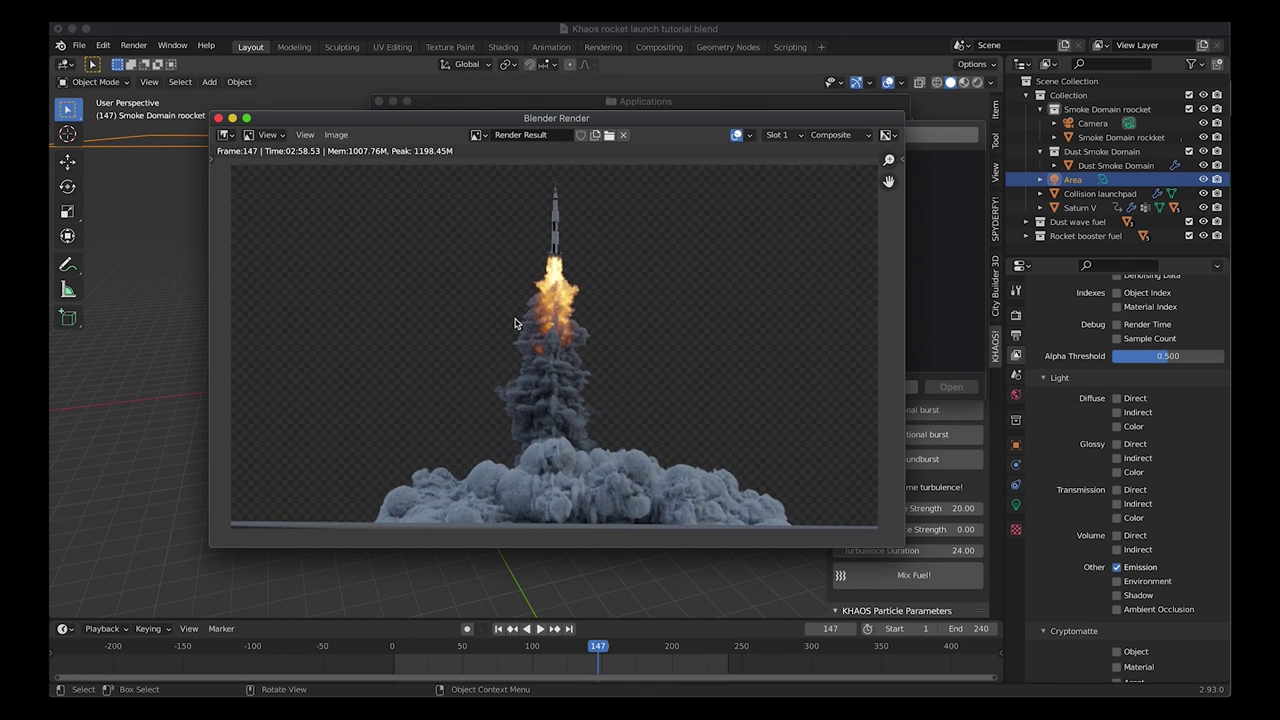
Step: Start rendering the full launch animation
left_click(128, 48)
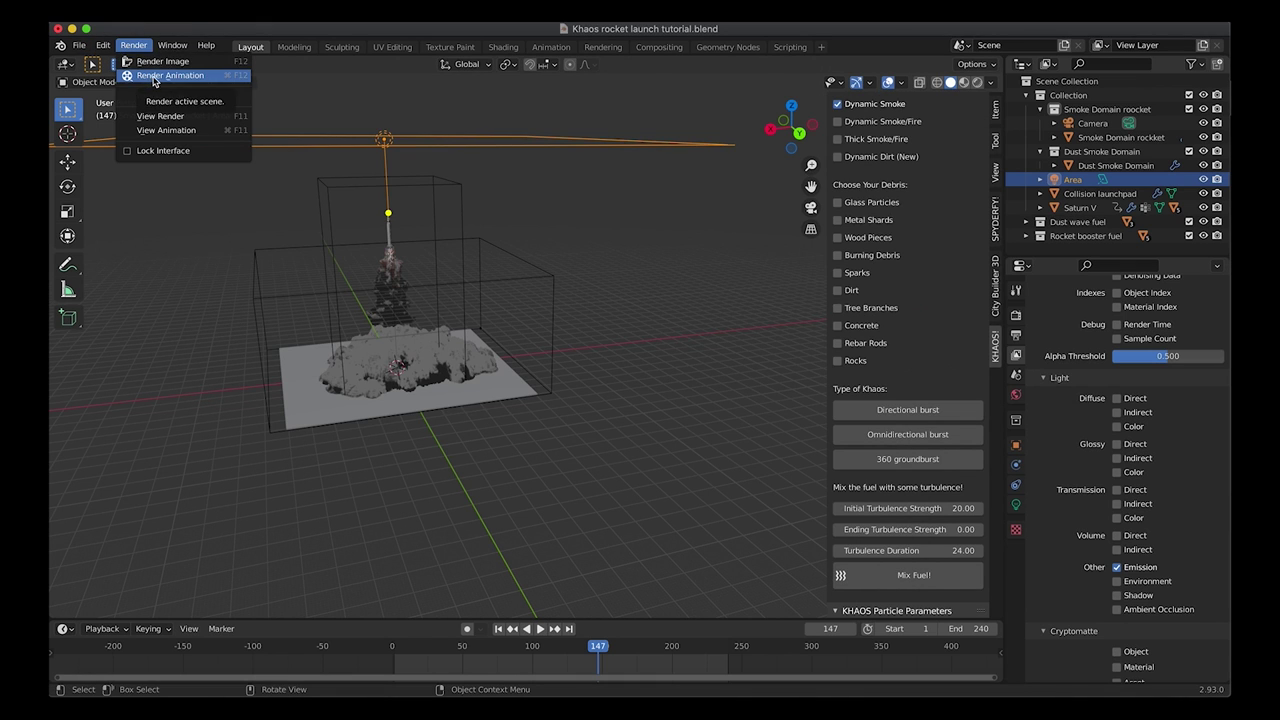
left_click(153, 79)
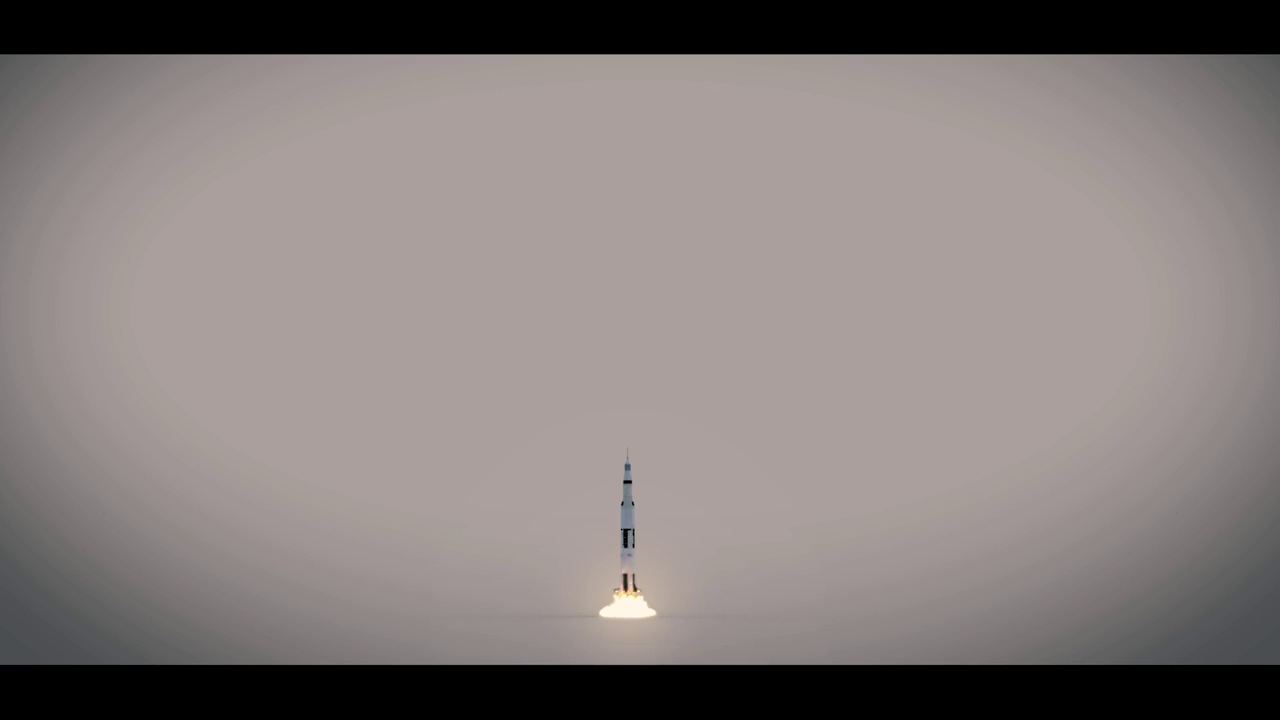